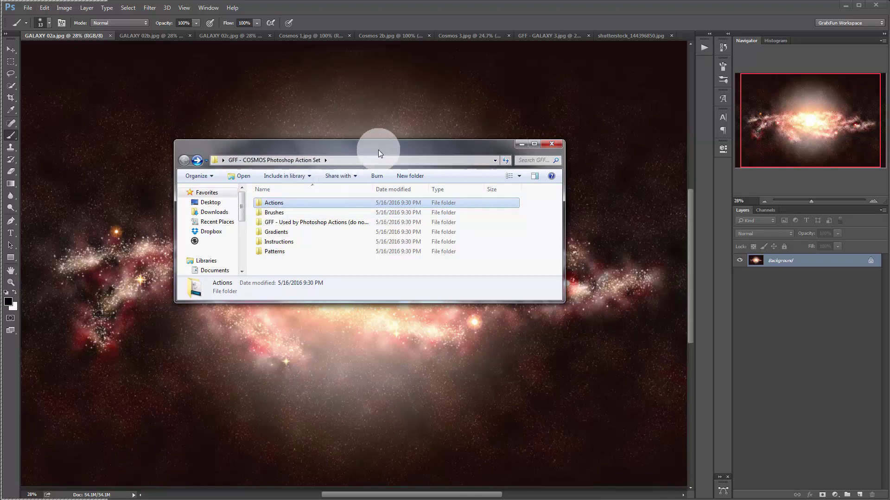
- Widen the Name column in the GFF - COSMOS Photoshop Action Set folder to fit the full folder names
mouse_move(378, 149)
mouse_down()
mouse_move(381, 140)
mouse_move(383, 155)
mouse_up()
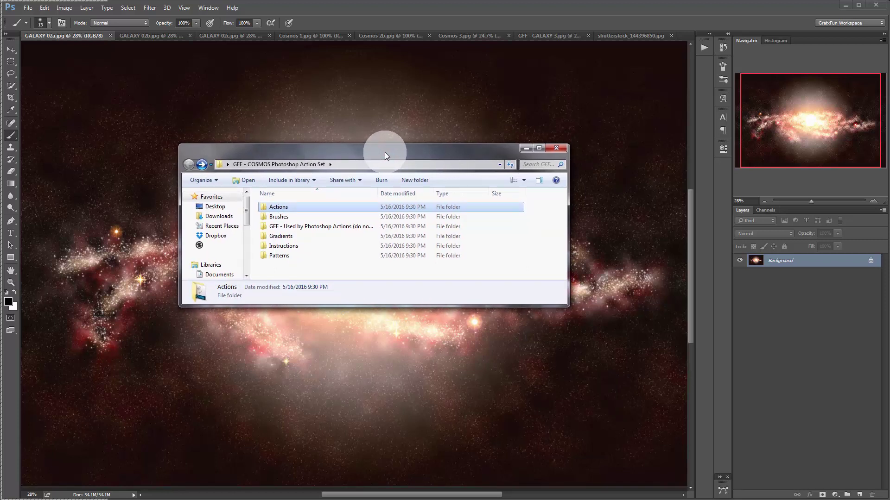
drag(385, 152, 384, 152)
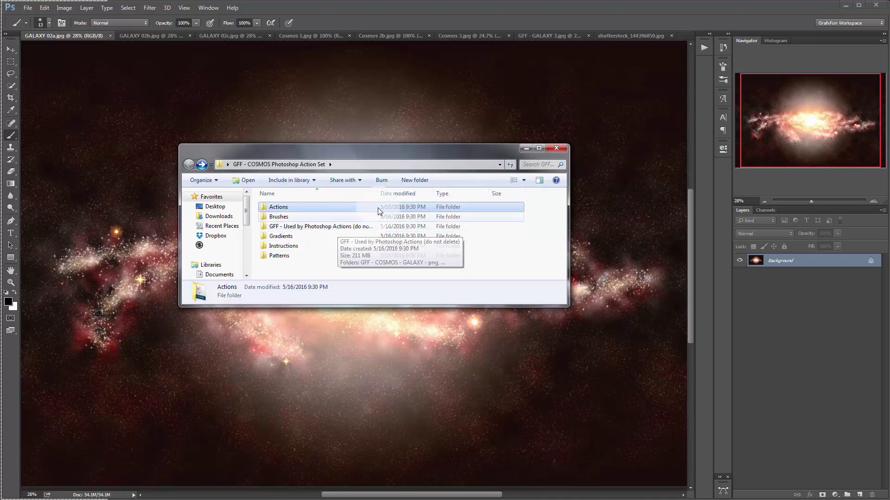
drag(377, 193, 393, 194)
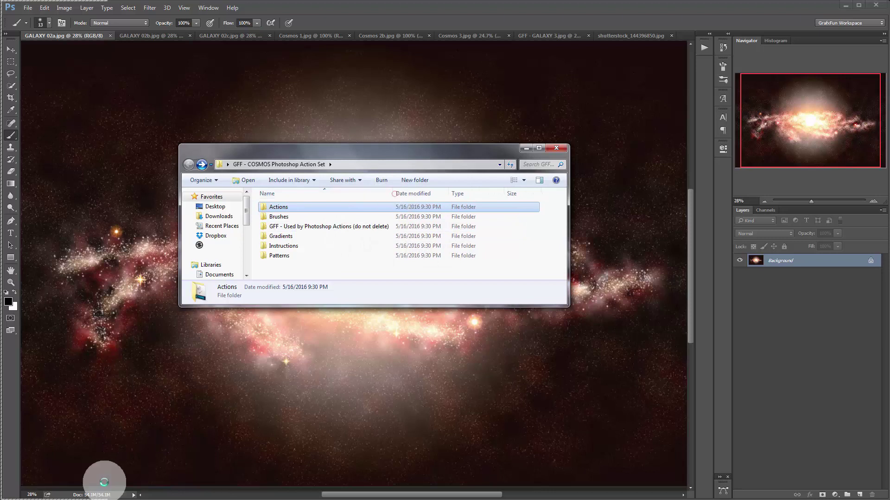
- Bring up the Local Disk (C:) and GFF - COSMOS Photoshop Action Set folder windows and arrange them side by side
click(103, 499)
click(103, 499)
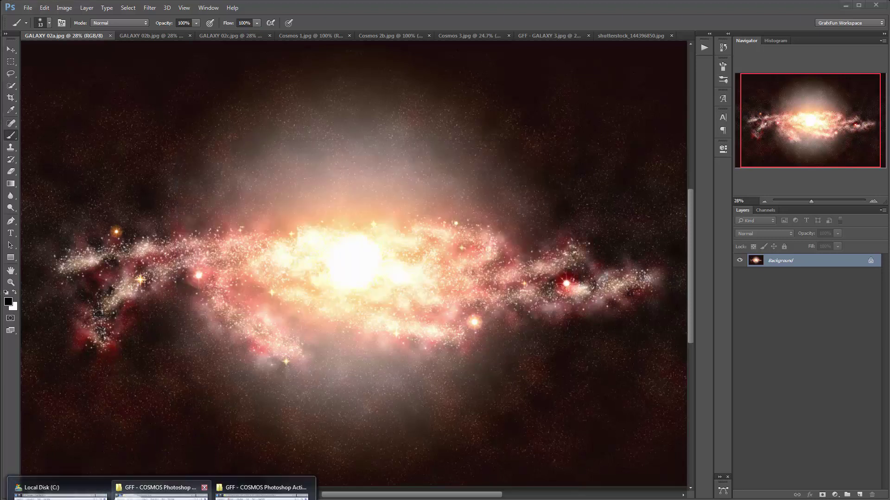
mouse_move(160, 495)
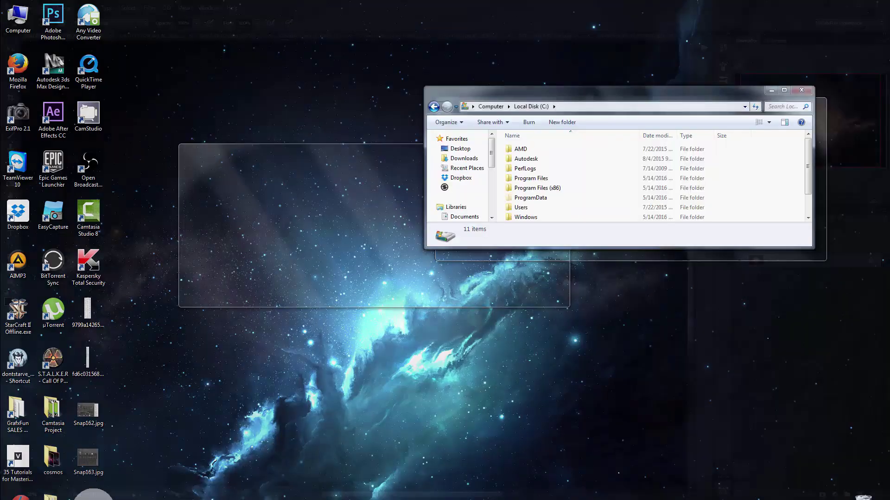
click(60, 494)
drag(598, 107, 630, 139)
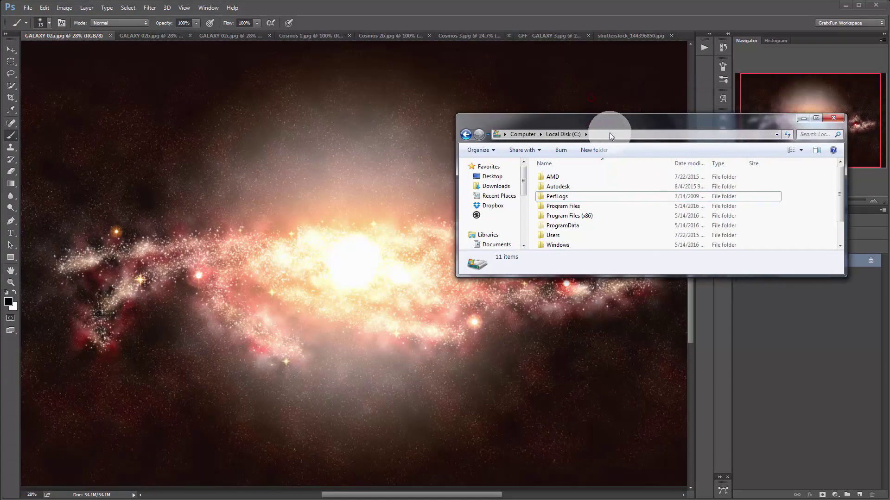
click(521, 138)
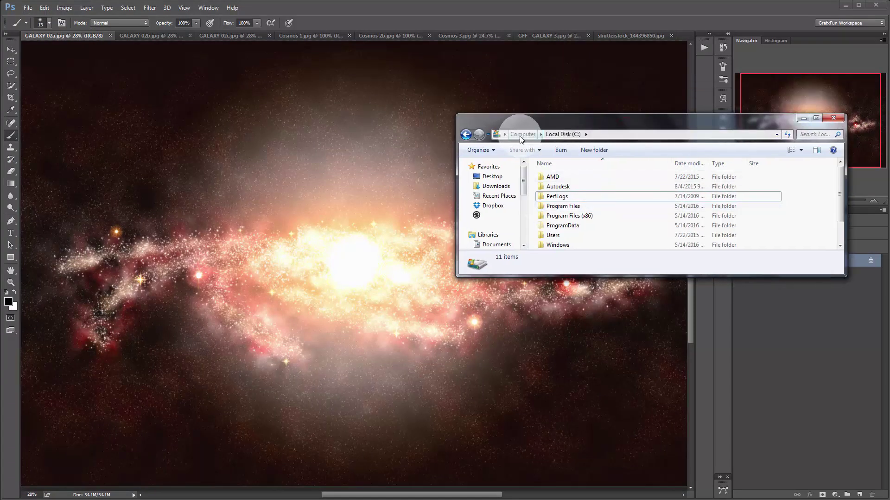
click(551, 136)
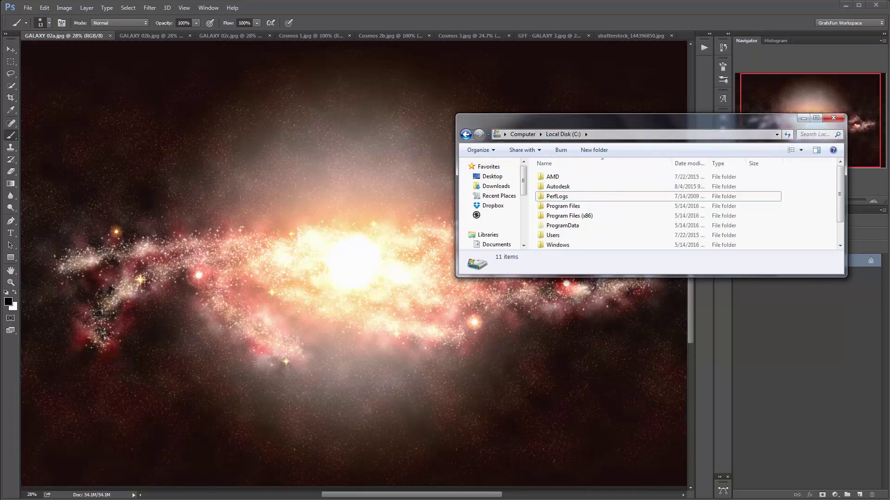
click(88, 499)
click(159, 491)
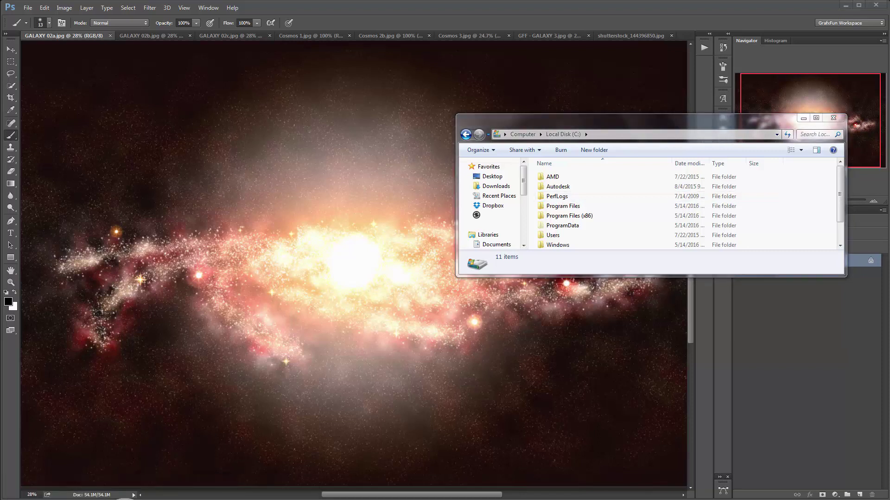
drag(415, 155, 298, 123)
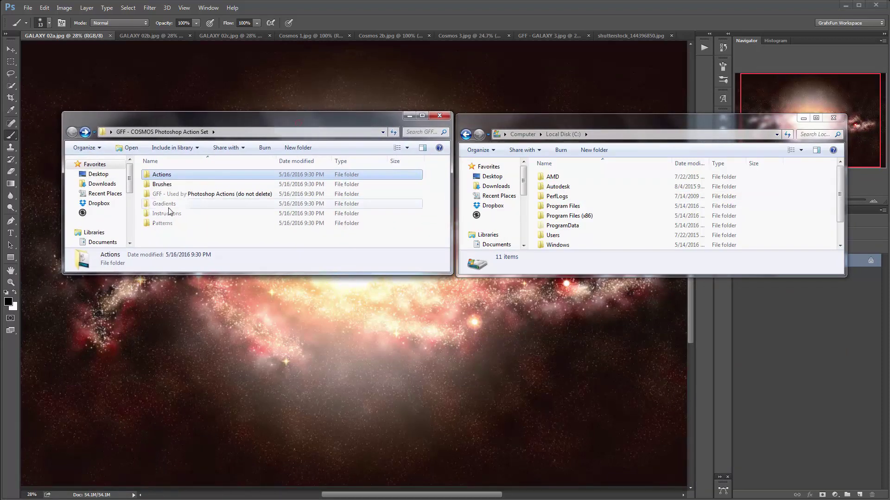
- Copy the folder "GFF - Used by Photoshop Actions (do not delete)" into Local Disk (C:) and refresh the drive's listing
click(192, 196)
right_click(191, 194)
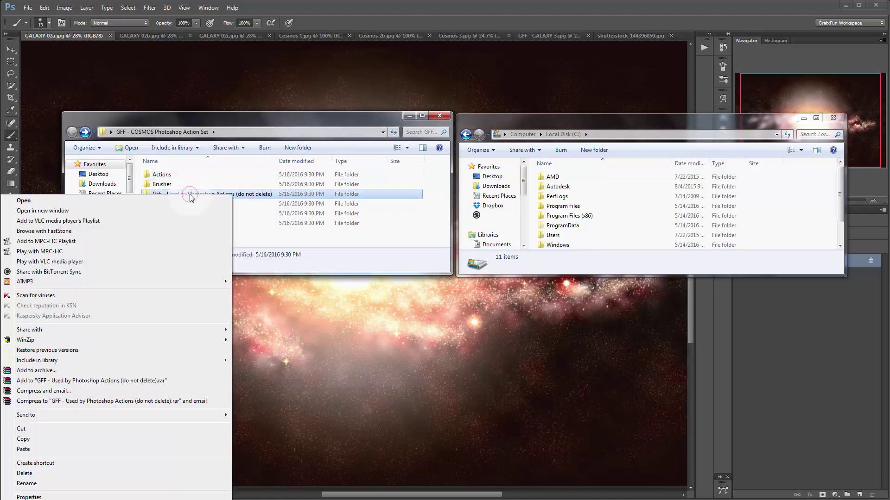
click(32, 439)
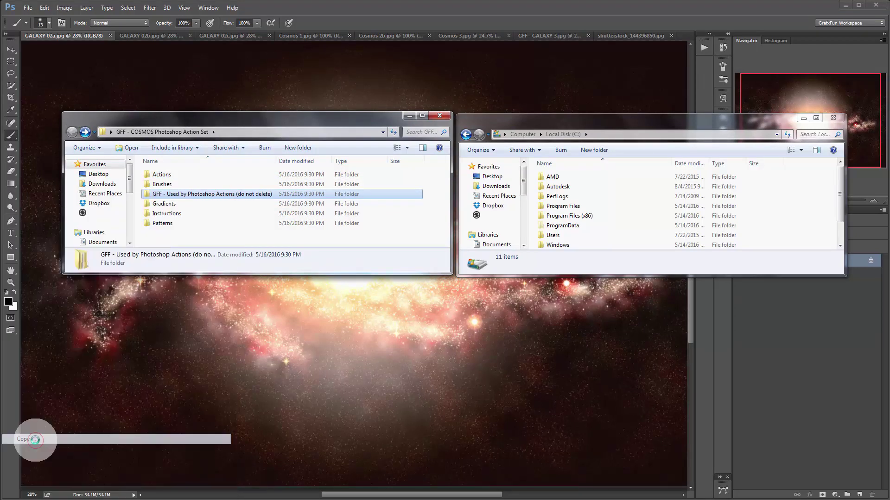
right_click(696, 215)
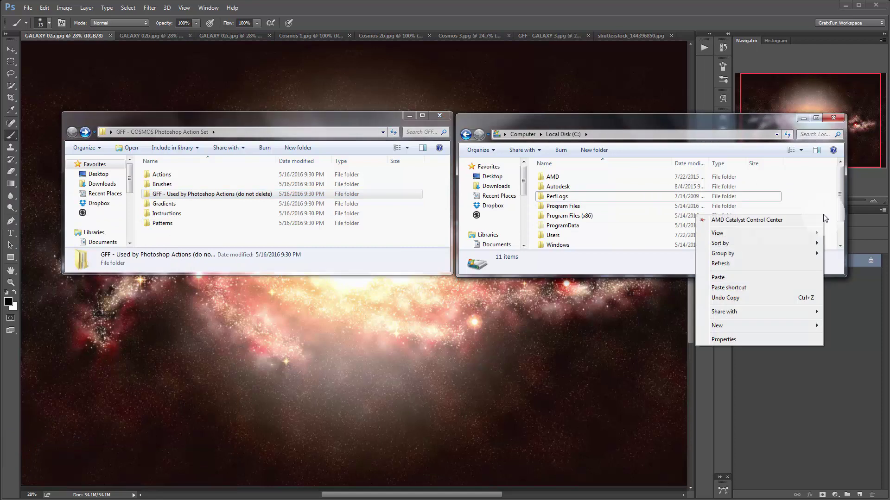
click(734, 279)
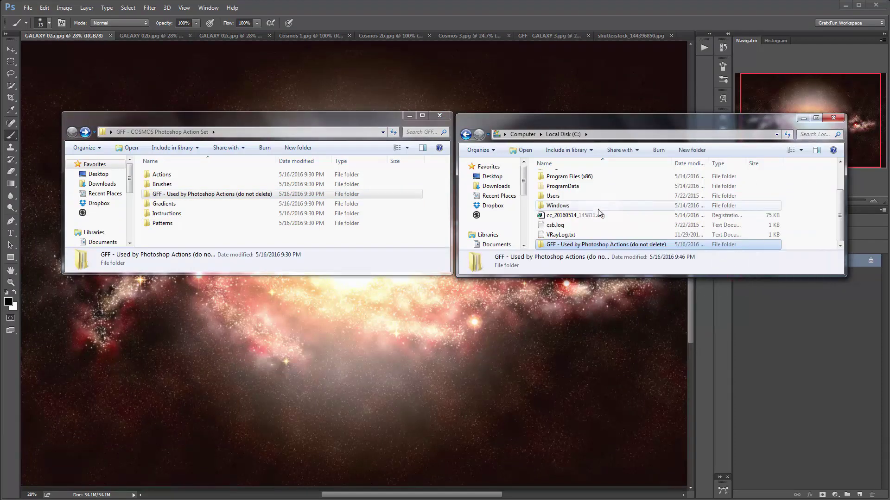
right_click(807, 193)
click(769, 248)
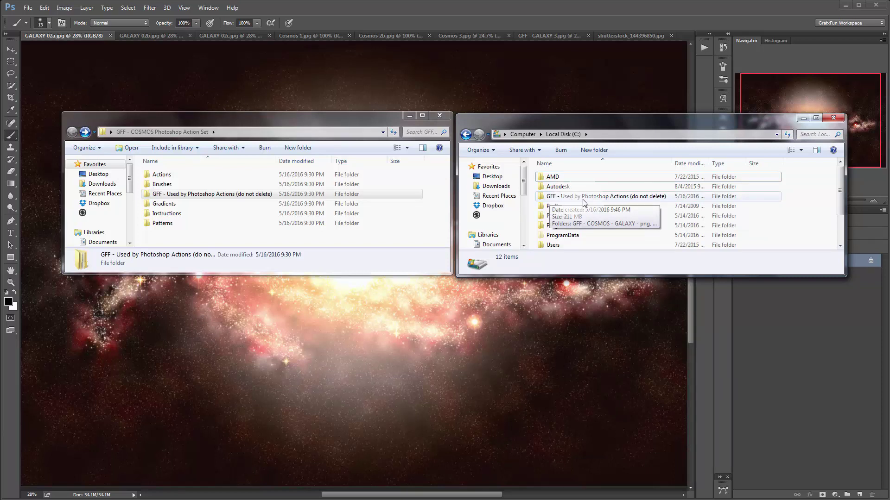
- Check the contents of the copied "GFF - Used by Photoshop Actions (do not delete)" folder on Local Disk (C:) and close that window
double_click(639, 197)
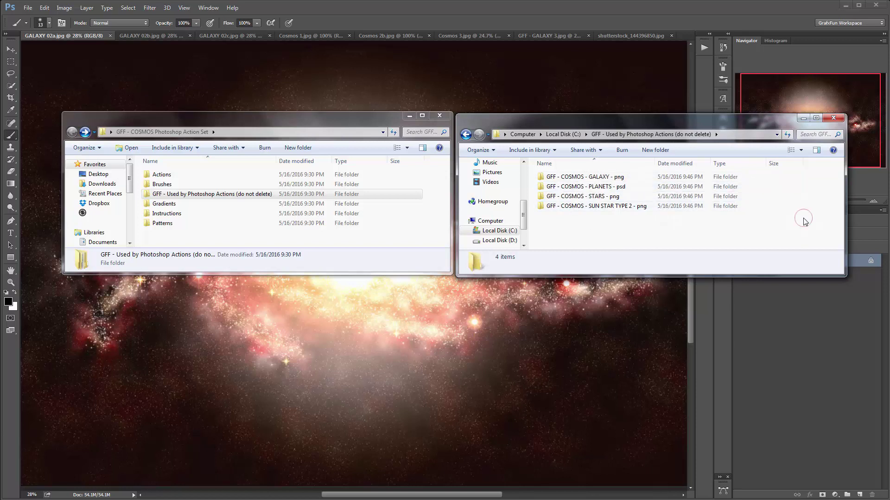
click(833, 118)
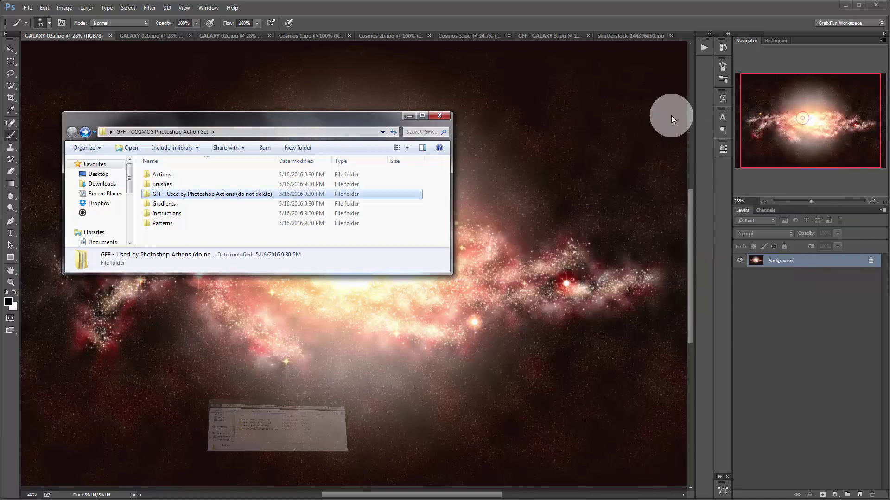
drag(211, 120, 226, 119)
- Examine the files in the action set's Actions, Brushes and Gradients folders, returning to the main folder after each
double_click(181, 175)
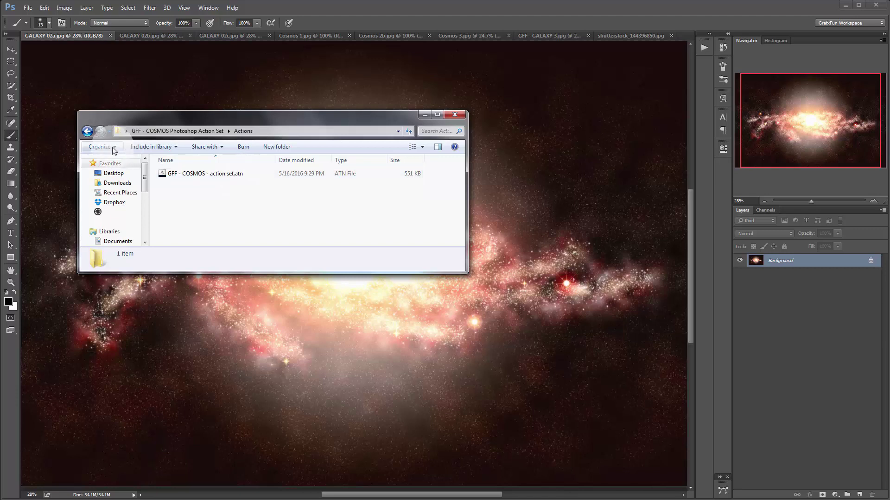
click(87, 131)
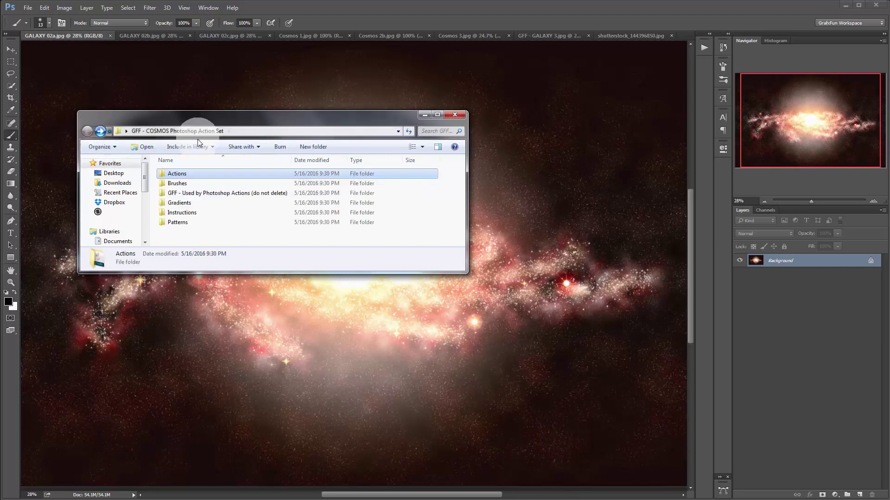
double_click(178, 184)
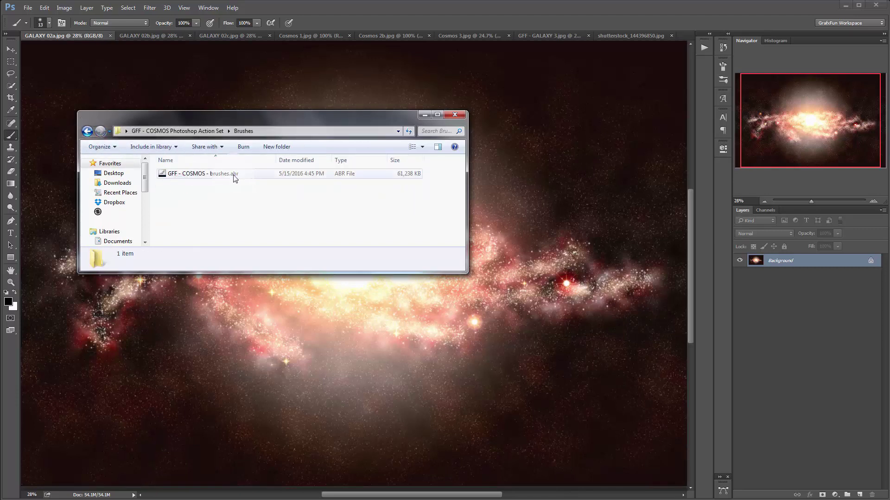
click(87, 131)
double_click(185, 203)
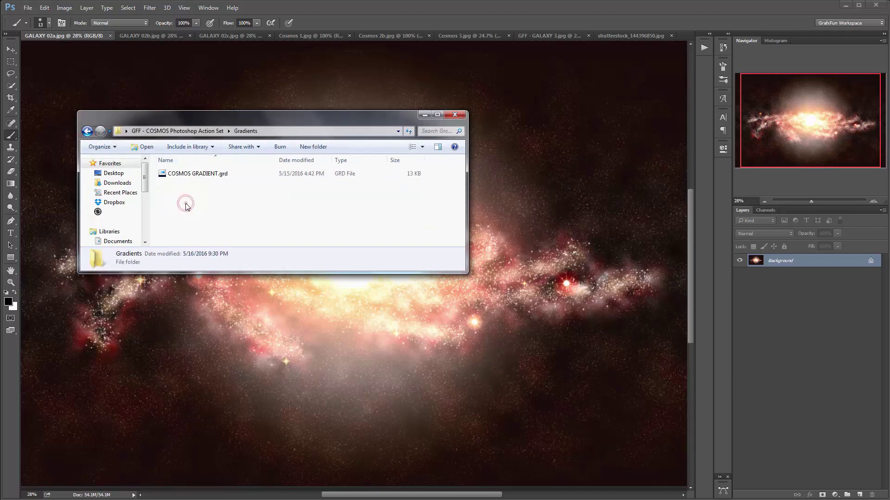
click(87, 131)
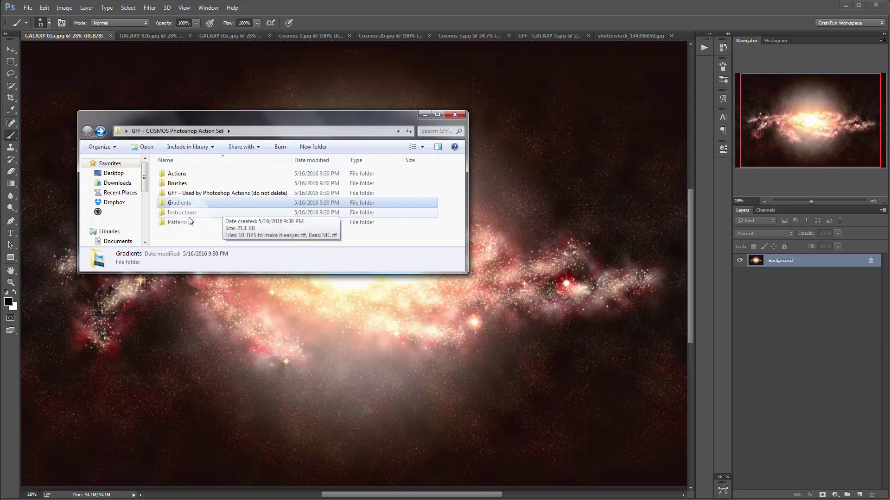
- Open "10 TIPS to make it easyer.rtf" from the Instructions folder, skim the tips and close the document
double_click(190, 214)
double_click(207, 183)
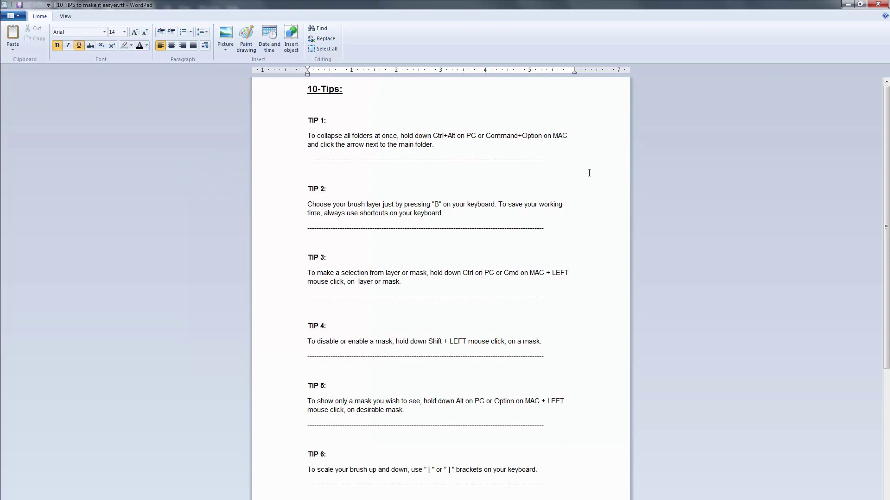
scroll(589, 173, down, 9)
scroll(589, 173, up, 9)
click(877, 5)
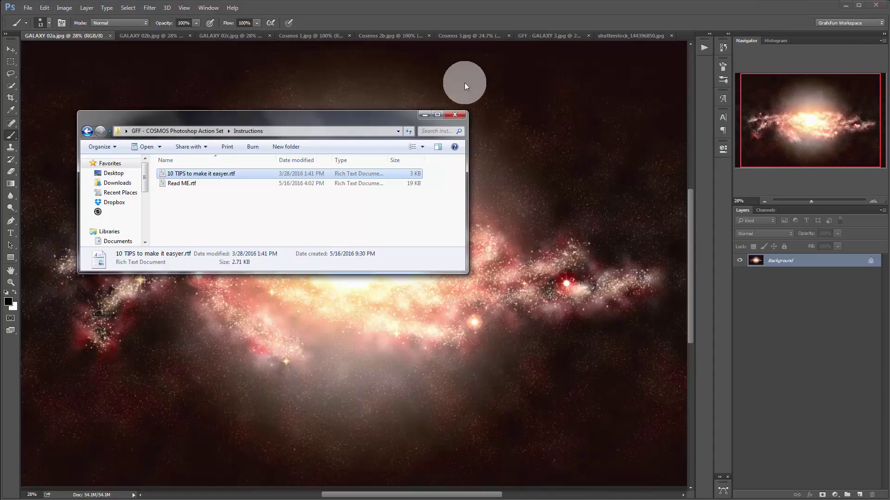
- Open Read ME.rtf from the Instructions folder and read the options for installing the action
double_click(188, 184)
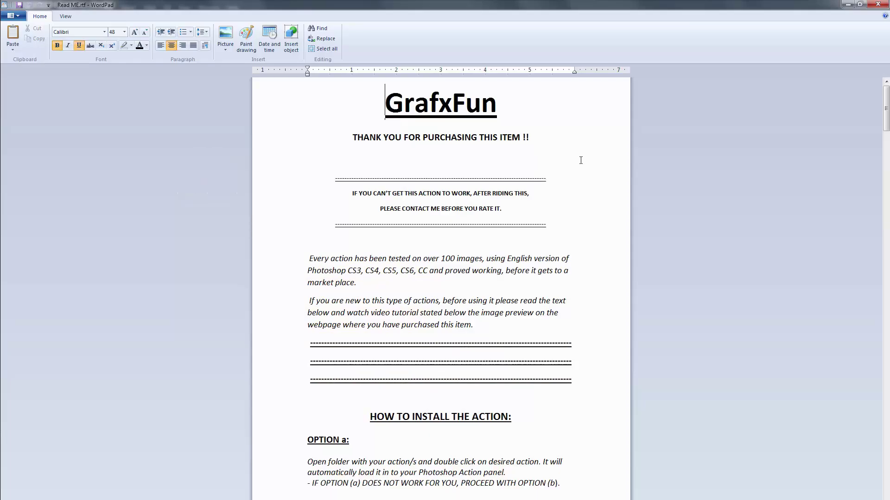
scroll(580, 160, down, 10)
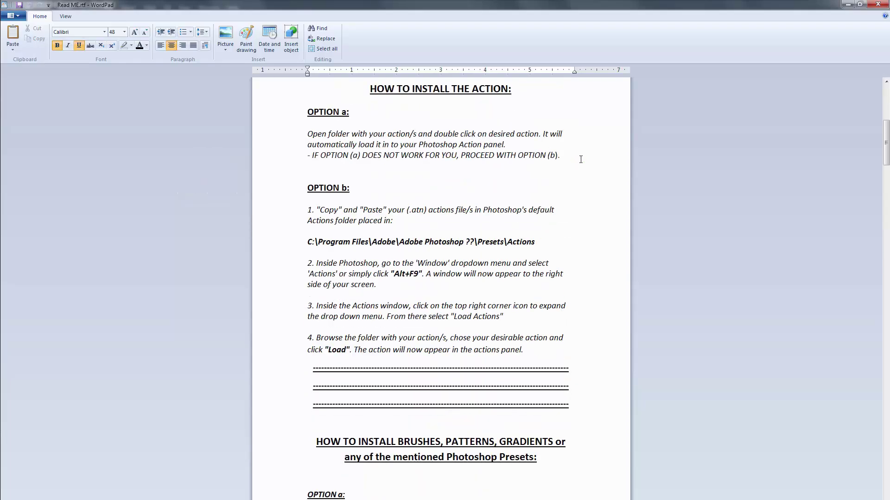
scroll(573, 124, up, 2)
scroll(573, 124, down, 2)
- Read the Read ME section on installing brushes, patterns, gradients and other presets, including the preset folders and the Preset Manager loading steps
scroll(576, 203, down, 9)
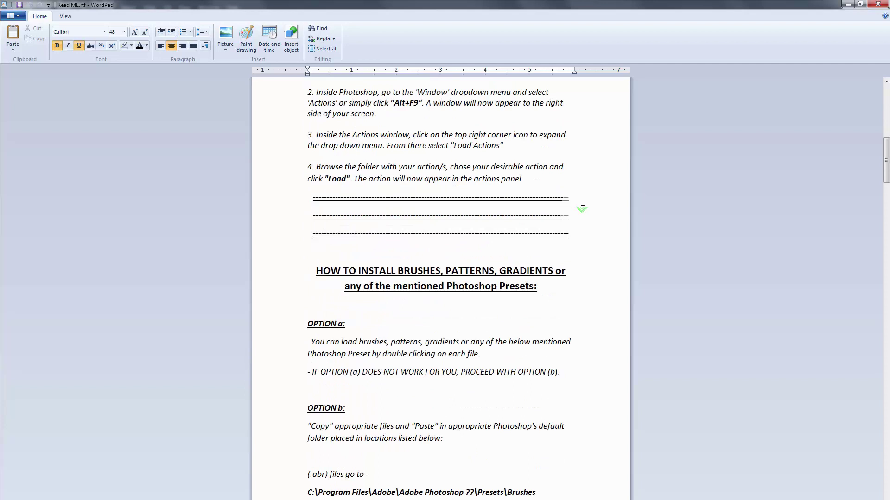
scroll(582, 209, down, 2)
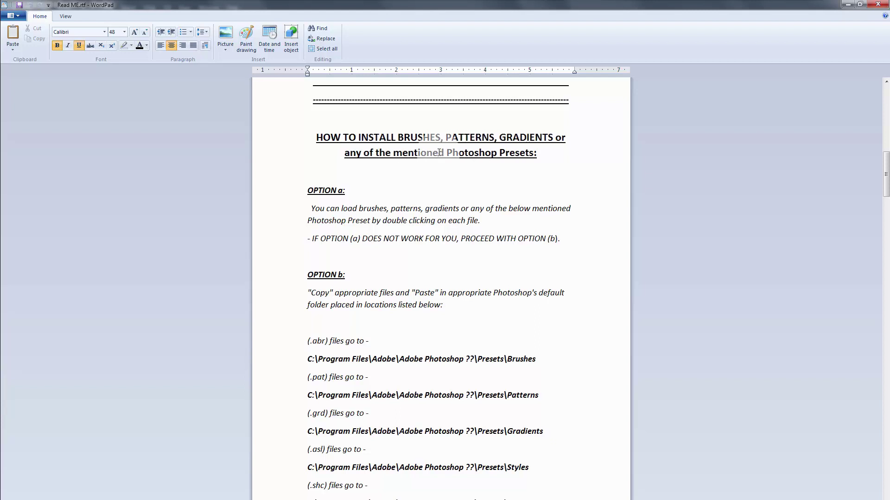
scroll(594, 179, down, 1)
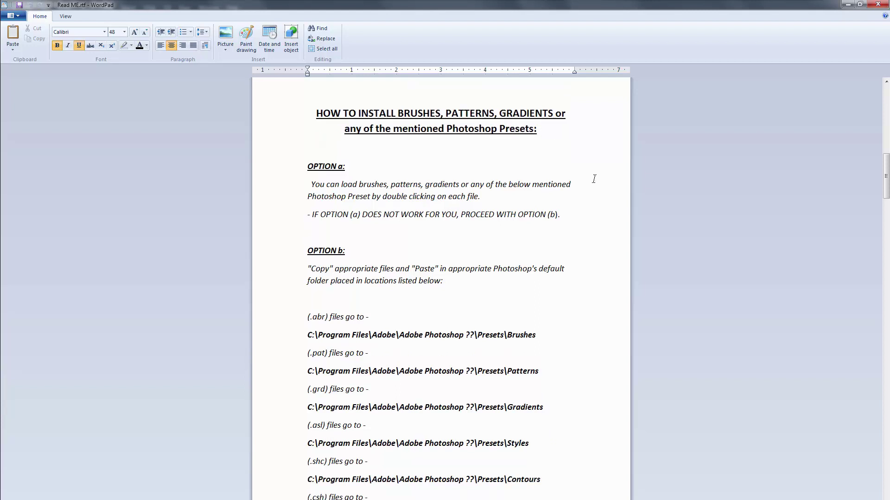
scroll(594, 179, down, 3)
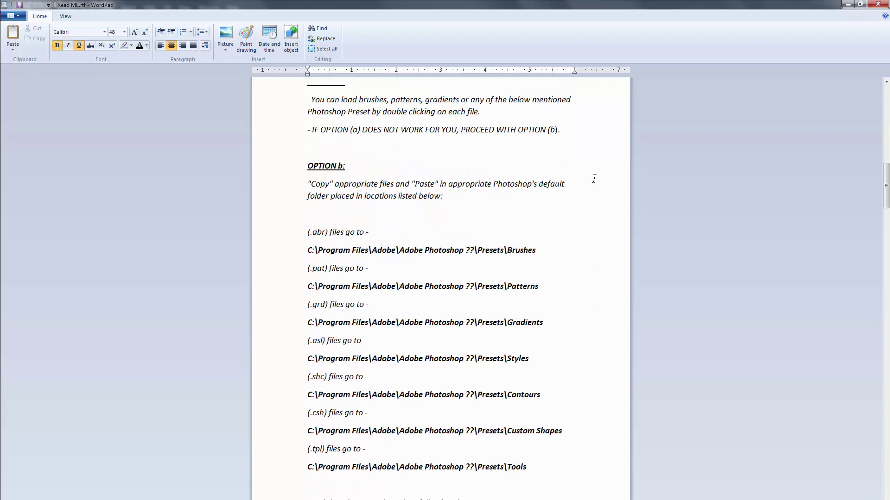
scroll(594, 179, down, 3)
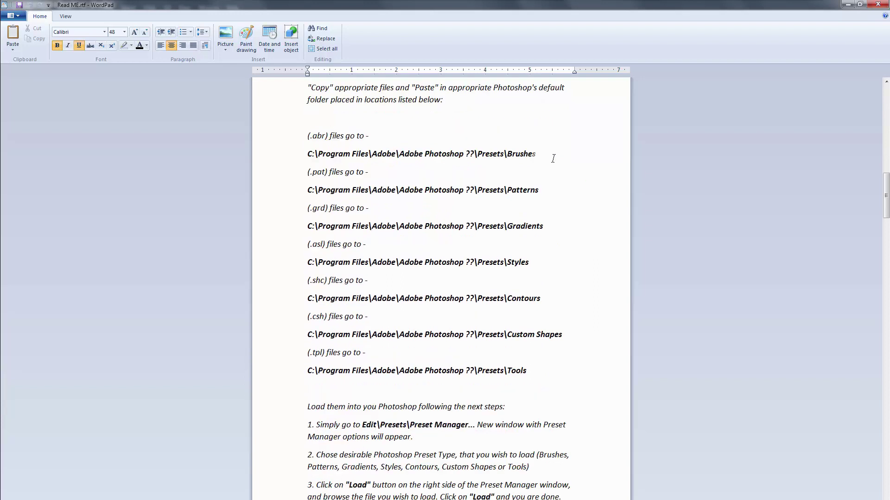
scroll(553, 159, up, 3)
scroll(553, 158, down, 3)
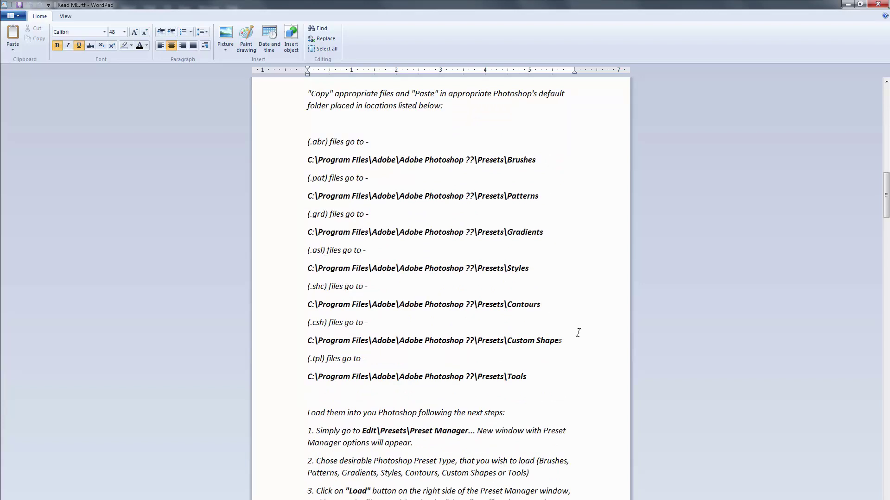
scroll(577, 335, down, 2)
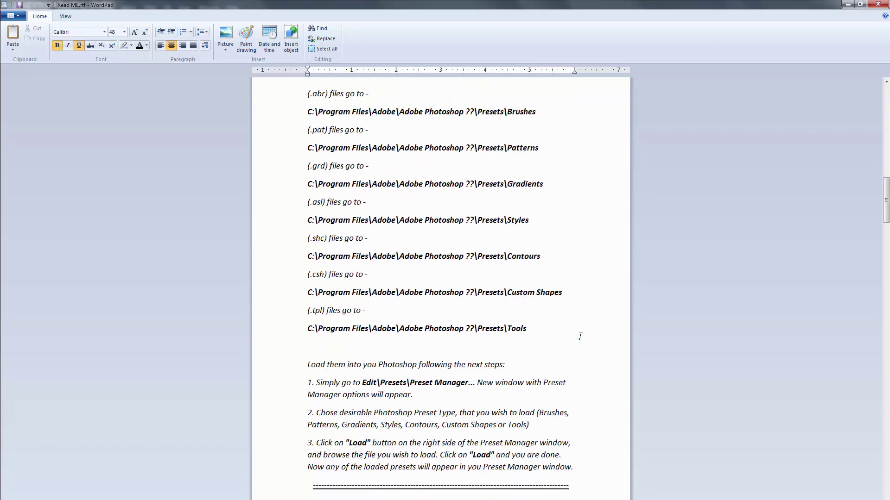
scroll(580, 336, down, 7)
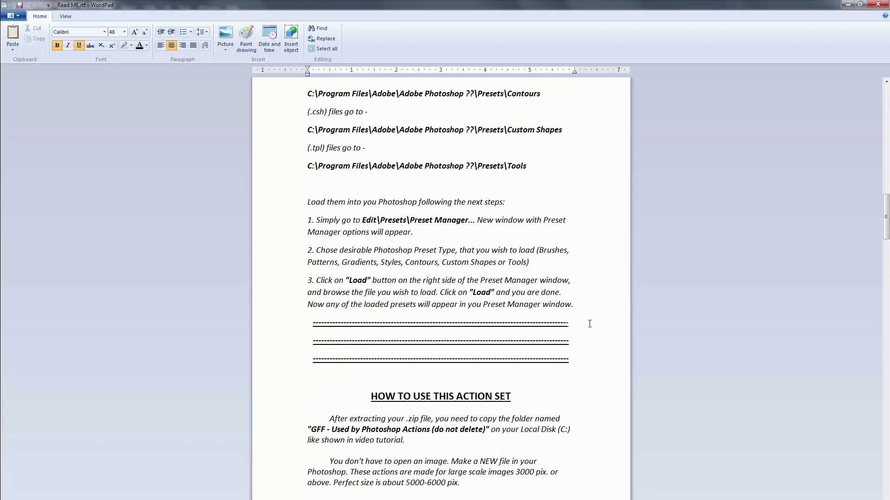
- Read the HOW TO USE THIS ACTION SET section, covering the instructions for all nine action groups from GALAXY to SINGLE STAR
scroll(590, 298, down, 9)
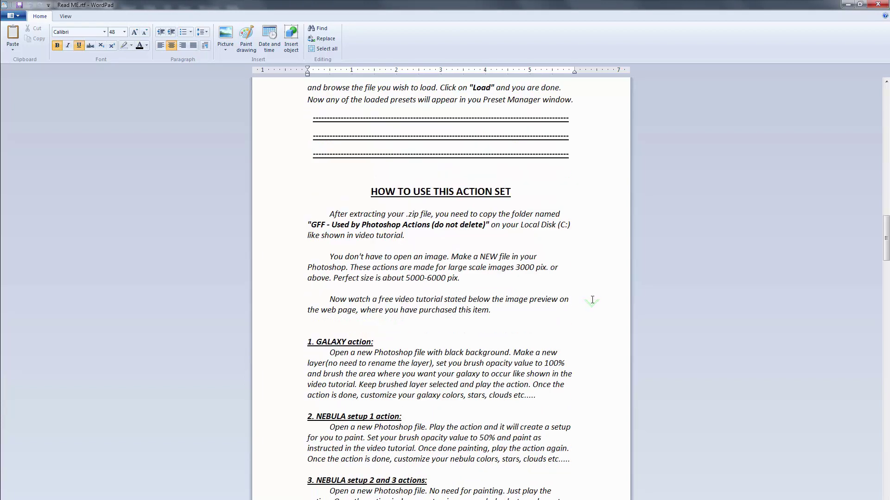
scroll(591, 299, down, 2)
drag(385, 144, 406, 144)
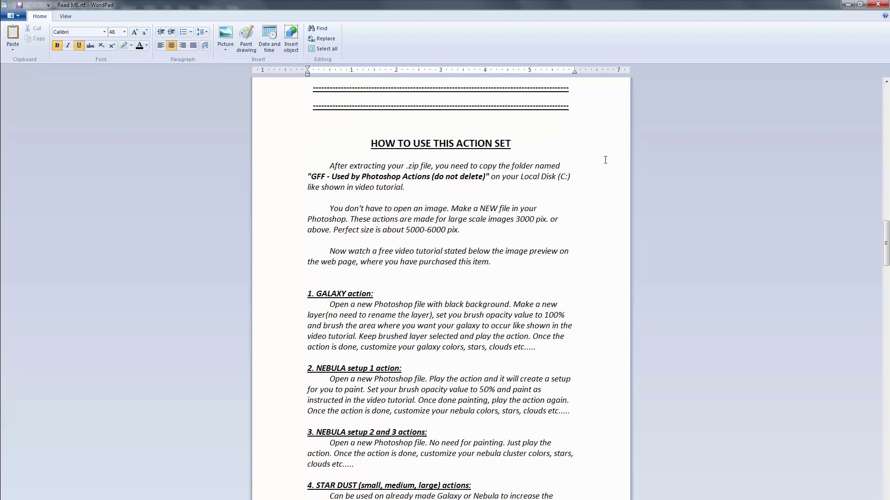
scroll(605, 160, down, 5)
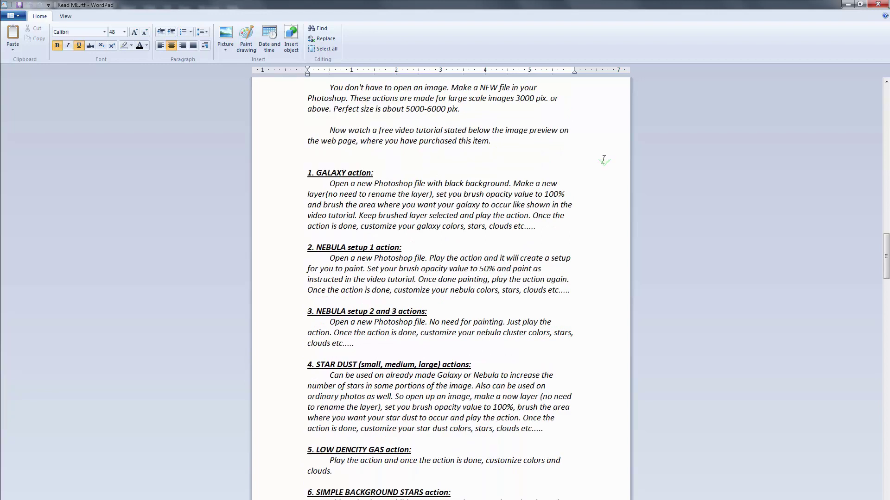
scroll(603, 159, down, 1)
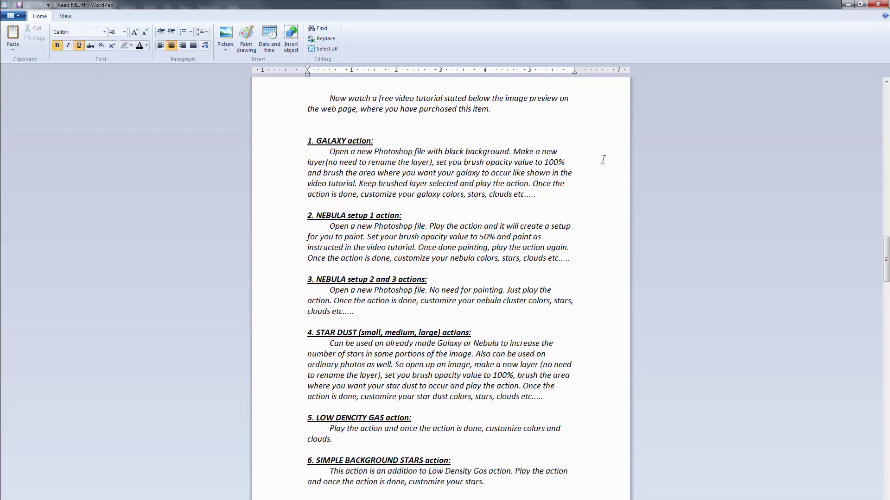
scroll(603, 159, down, 1)
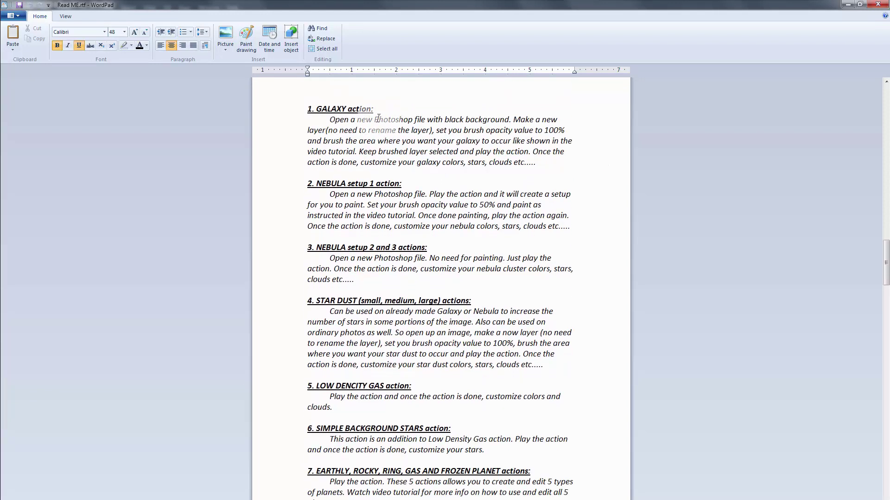
scroll(562, 329, down, 4)
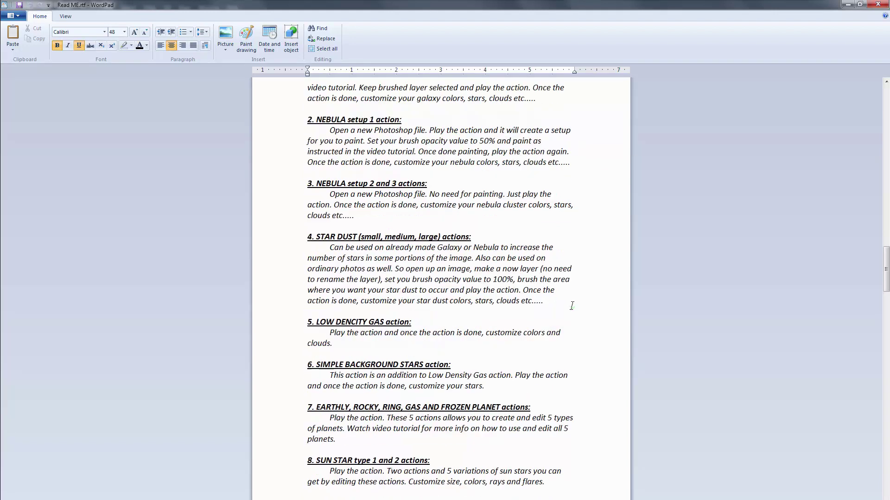
scroll(598, 283, down, 11)
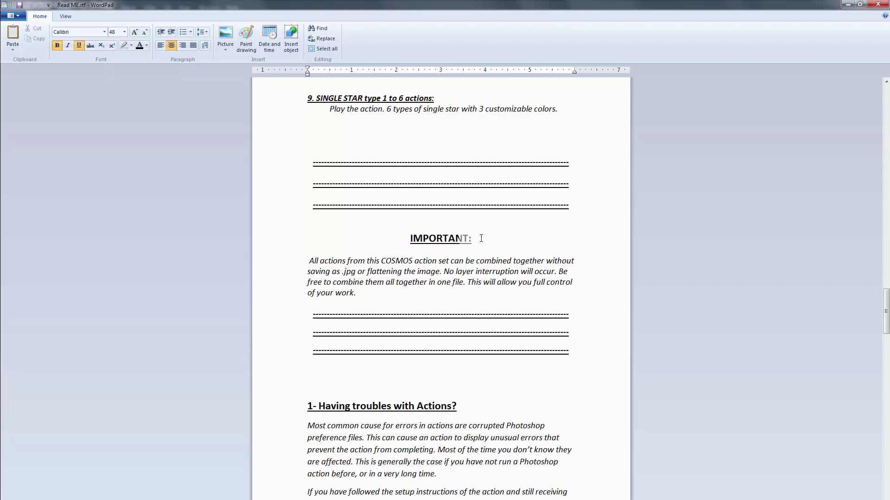
- Read the IMPORTANT note about combining the COSMOS actions and minimize the Read ME document
scroll(481, 238, down, 1)
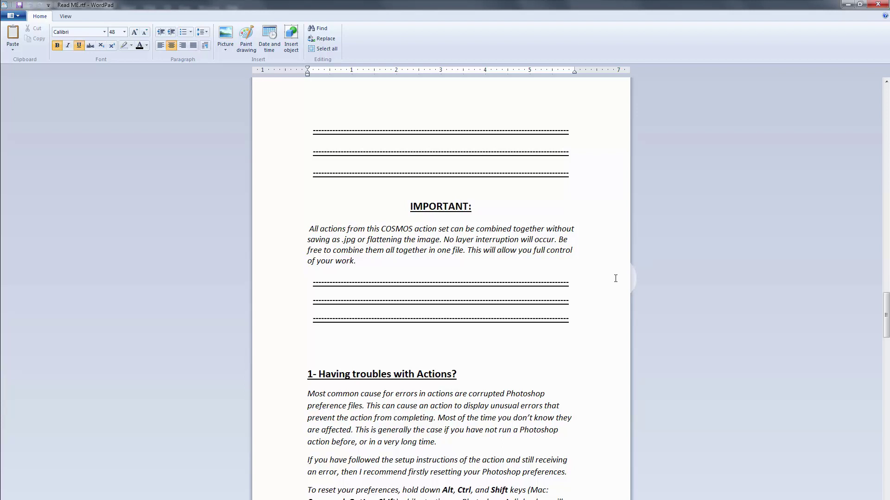
scroll(615, 278, up, 3)
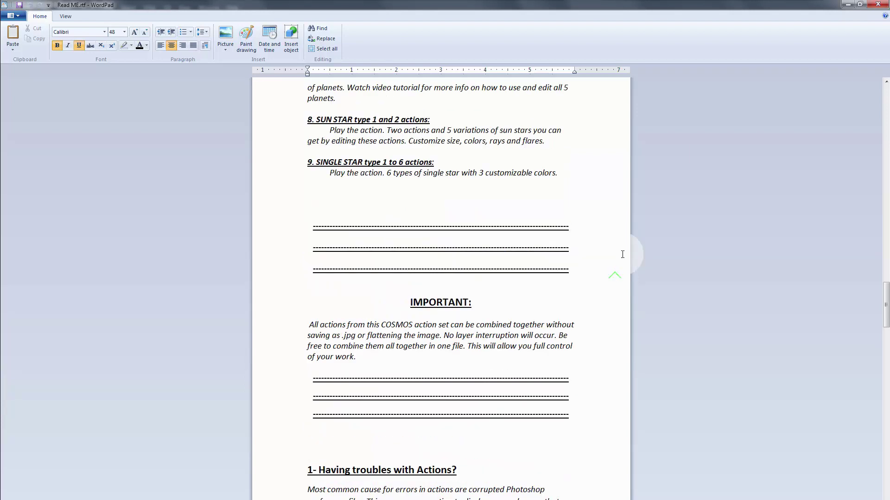
click(883, 7)
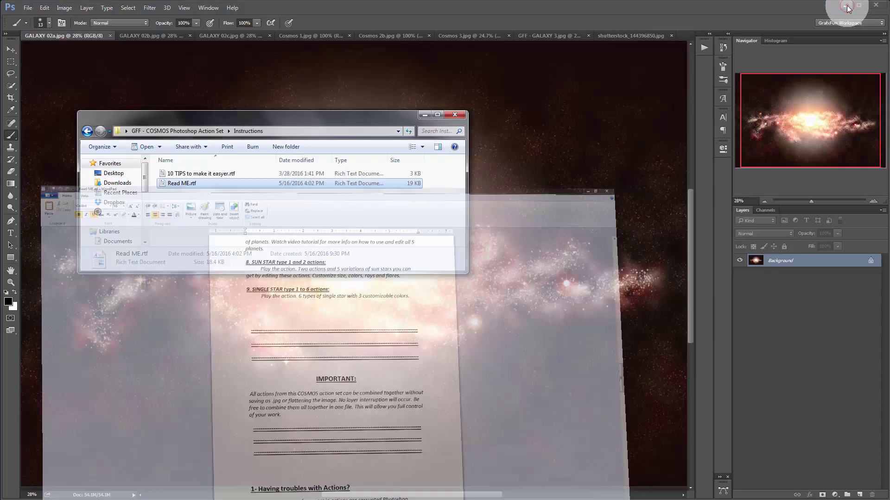
- Check the file in the action set's Patterns folder, return to the main folder and minimize the Explorer window
click(87, 131)
double_click(190, 221)
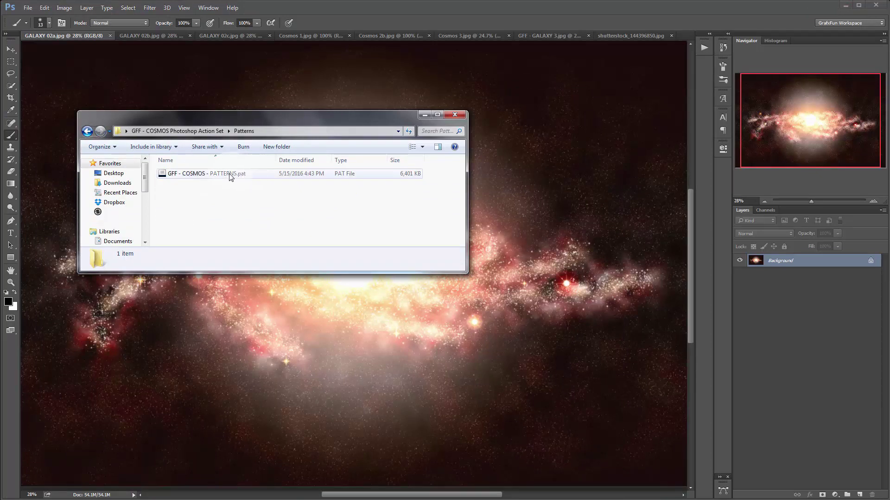
click(87, 131)
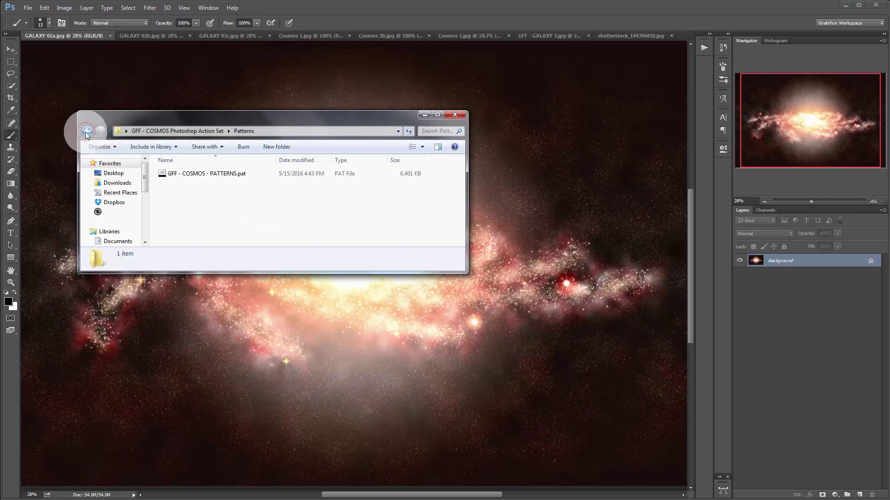
click(423, 115)
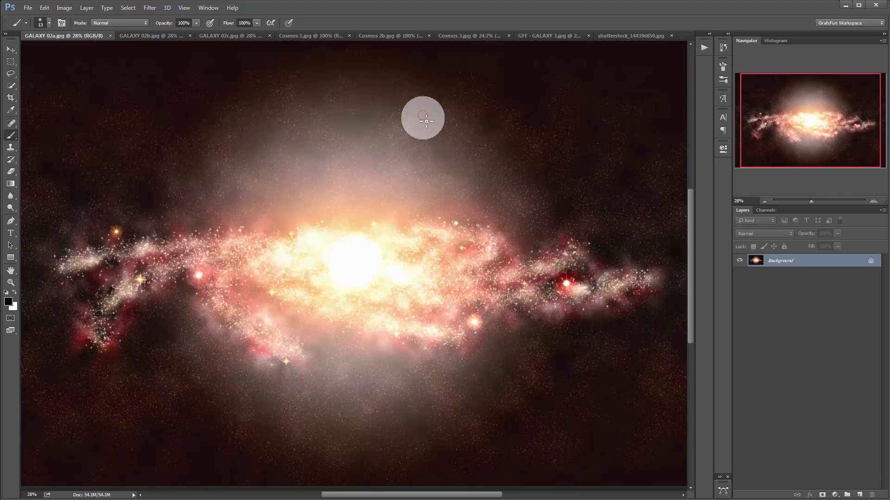
- Show the Actions panel and expand the GFF - COSMOS - action set to list its actions
click(705, 48)
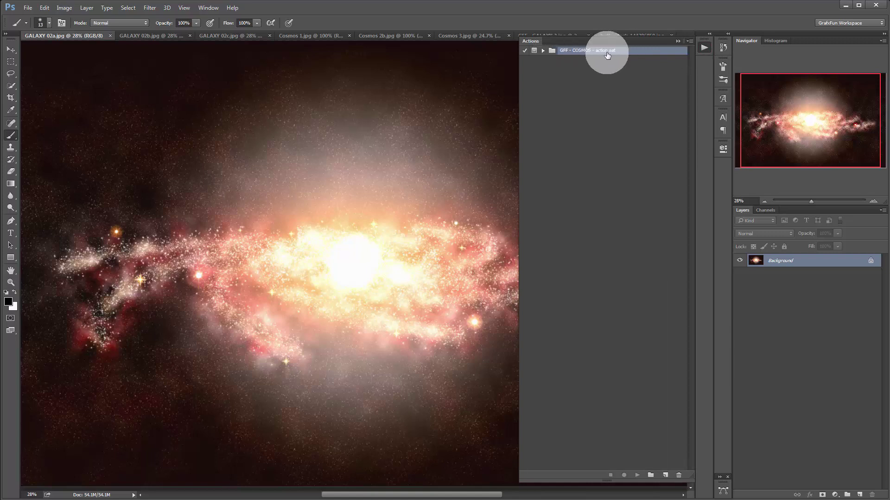
click(543, 50)
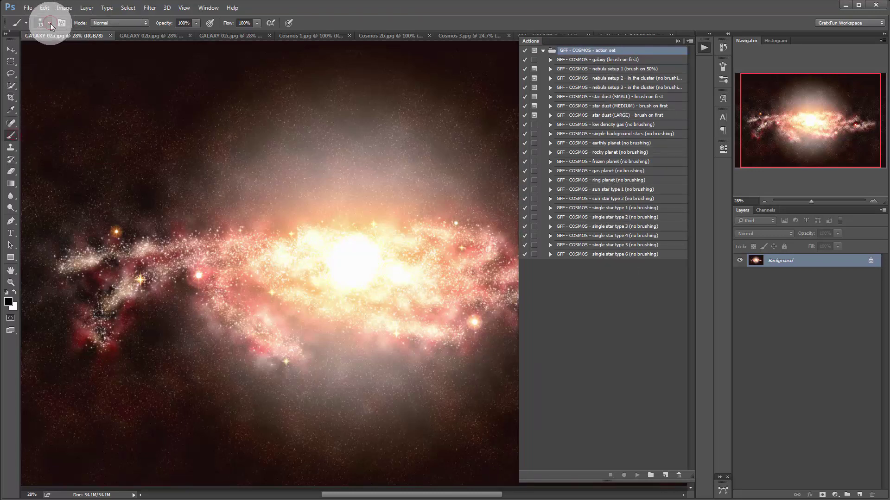
- Look over the brushes in the brush picker, inspect the loaded Brushes, Gradients and Patterns in the Preset Manager, and close it
drag(231, 199, 241, 223)
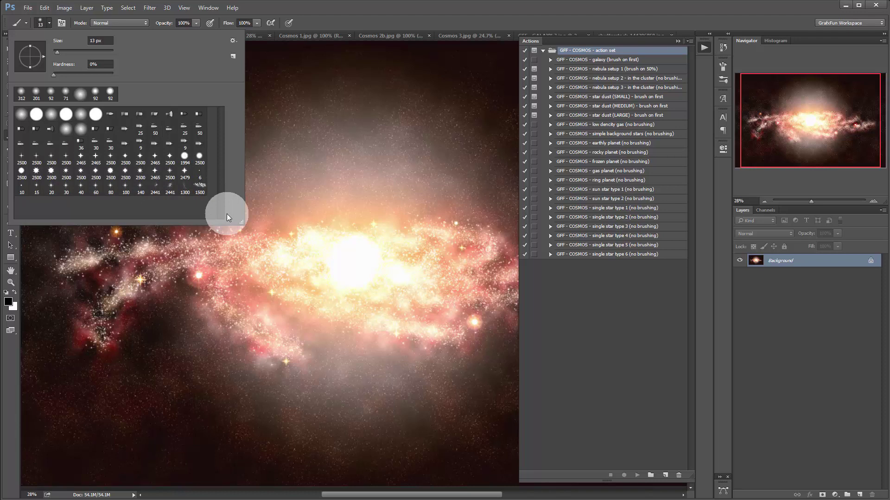
drag(242, 222, 234, 46)
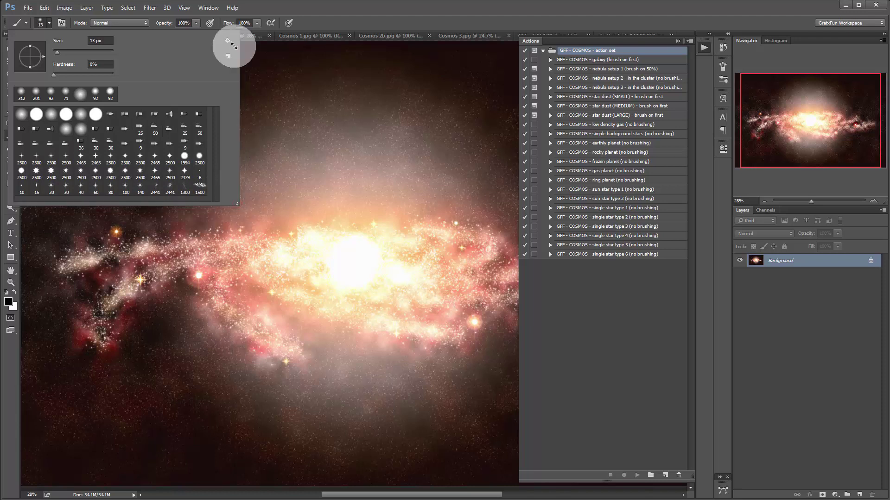
click(228, 41)
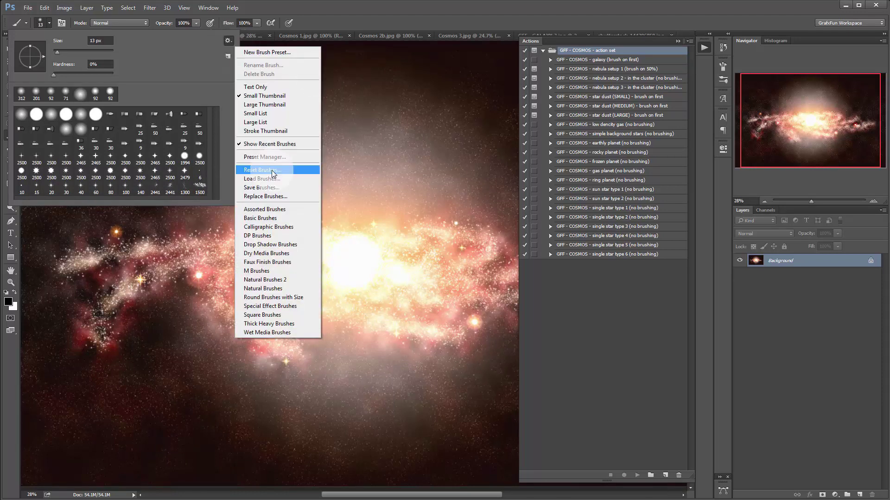
click(279, 159)
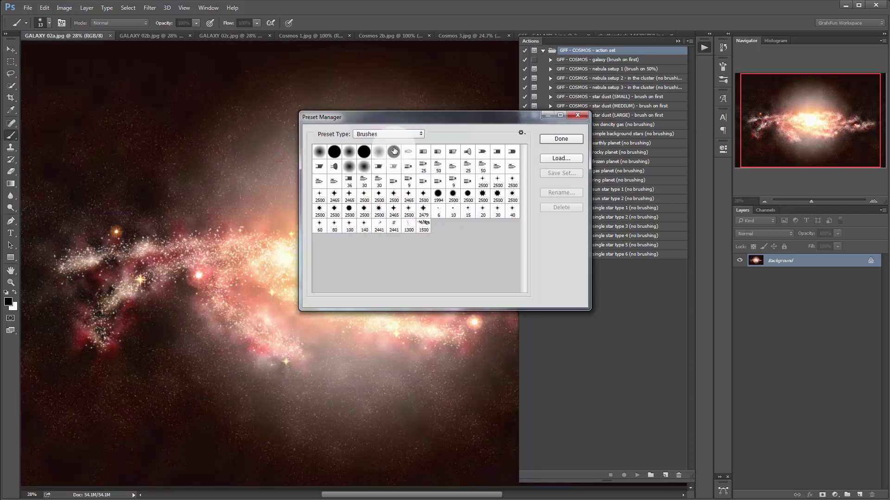
click(391, 138)
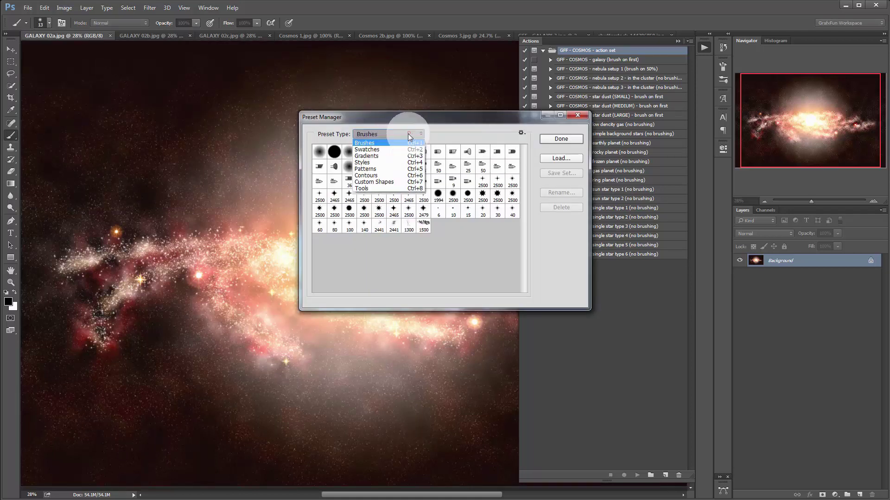
click(379, 155)
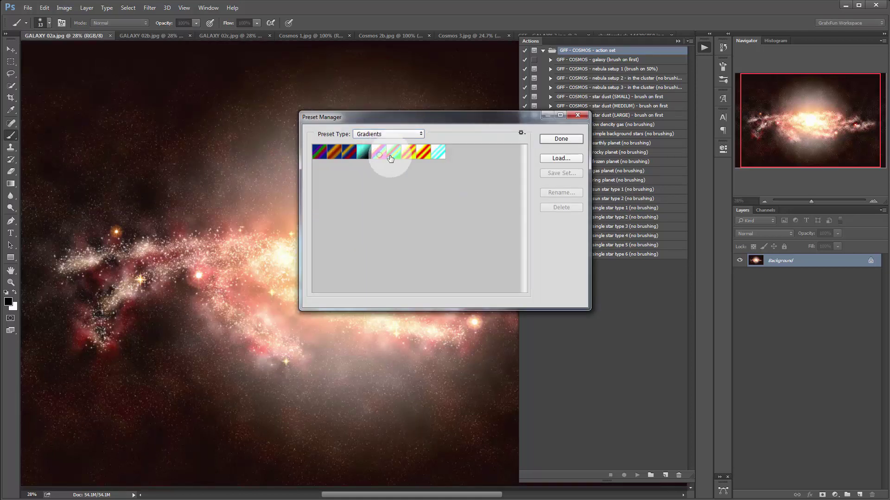
click(421, 135)
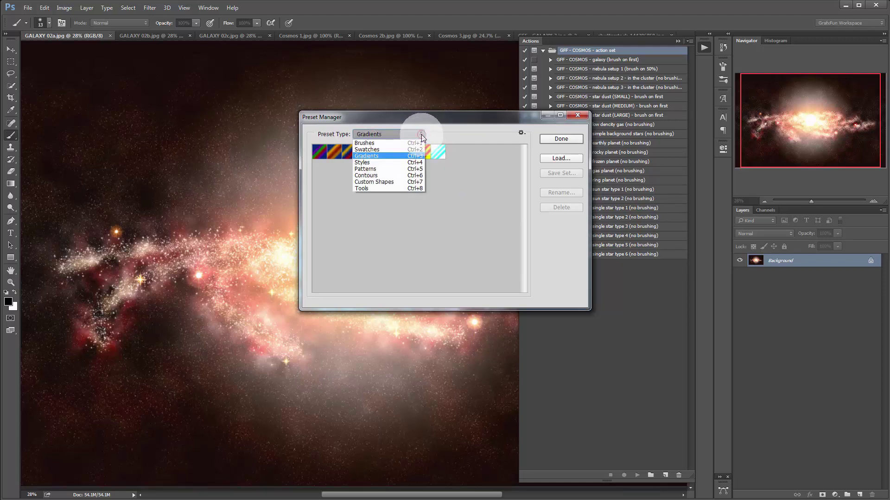
click(373, 168)
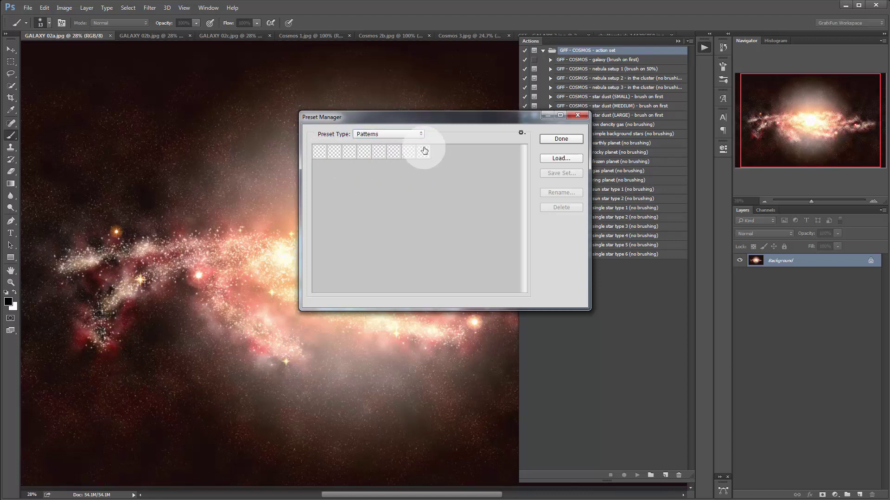
click(577, 115)
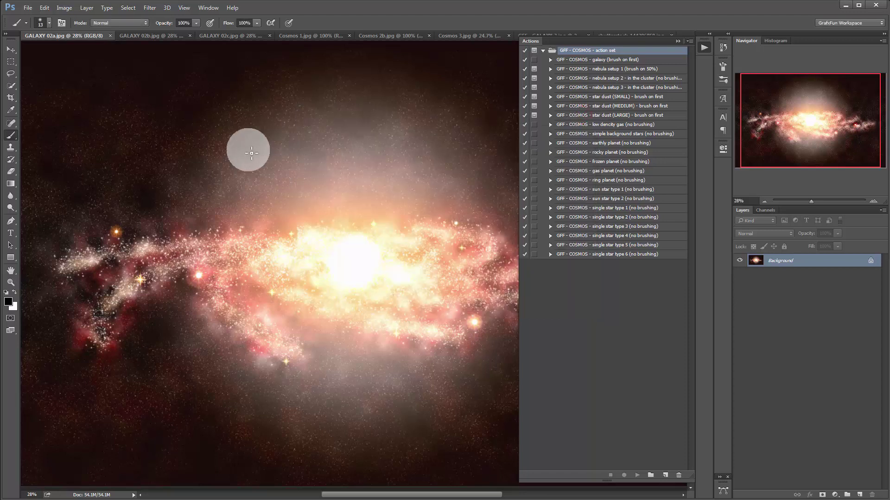
- Review the actions listed in the GFF - COSMOS - action set and collapse the Actions panel again
click(704, 52)
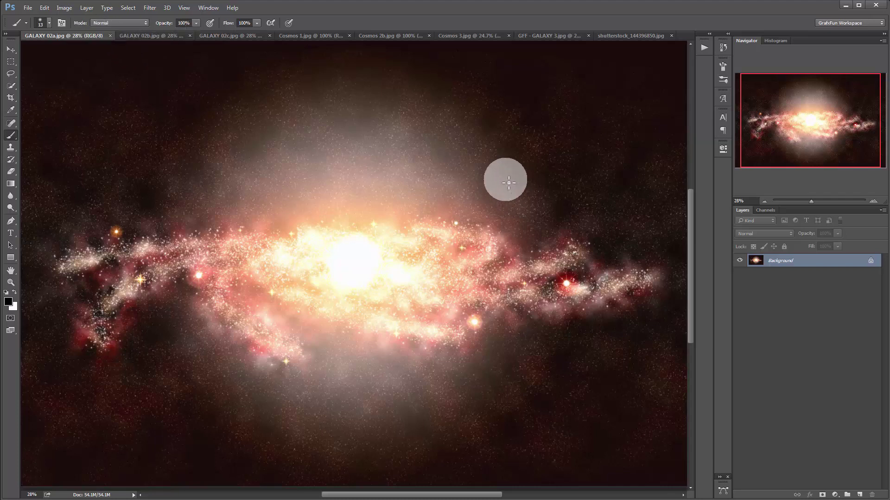
click(704, 47)
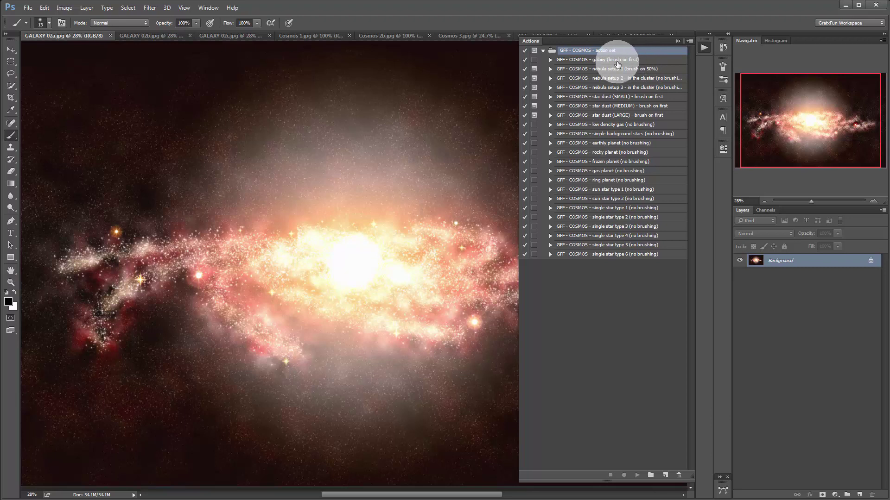
click(702, 48)
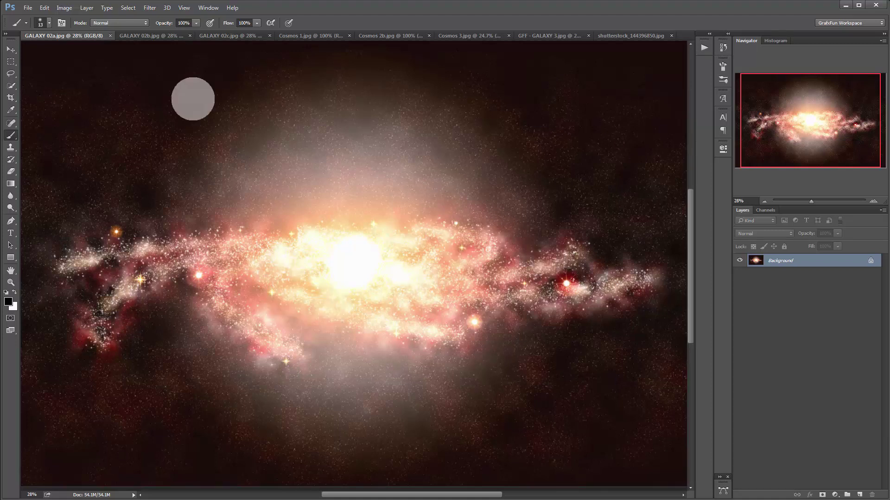
- View the example images GALAXY 02a, GALAXY 02b, GALAXY 02c and Cosmos 1 in turn to compare their galaxy and nebula effects
click(140, 35)
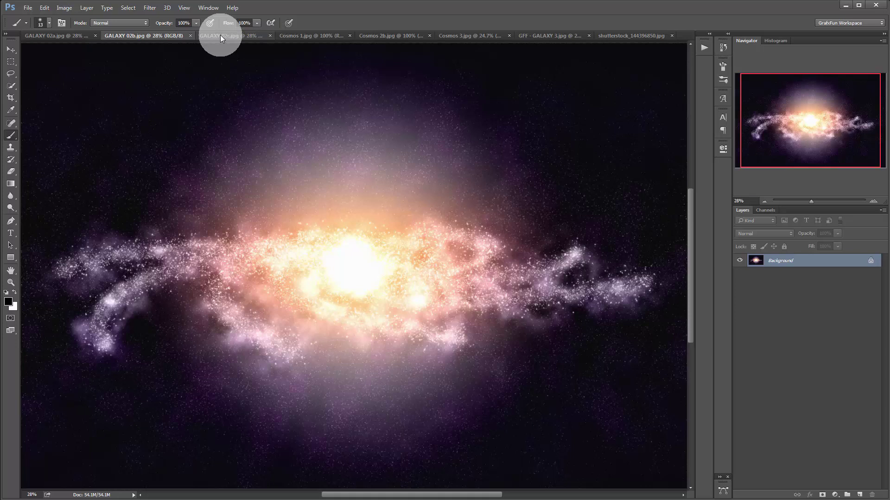
click(85, 34)
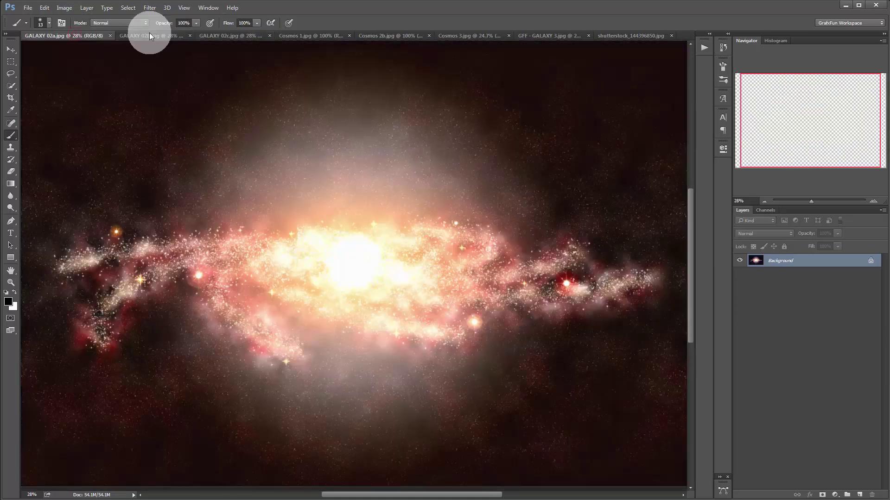
click(152, 34)
click(226, 35)
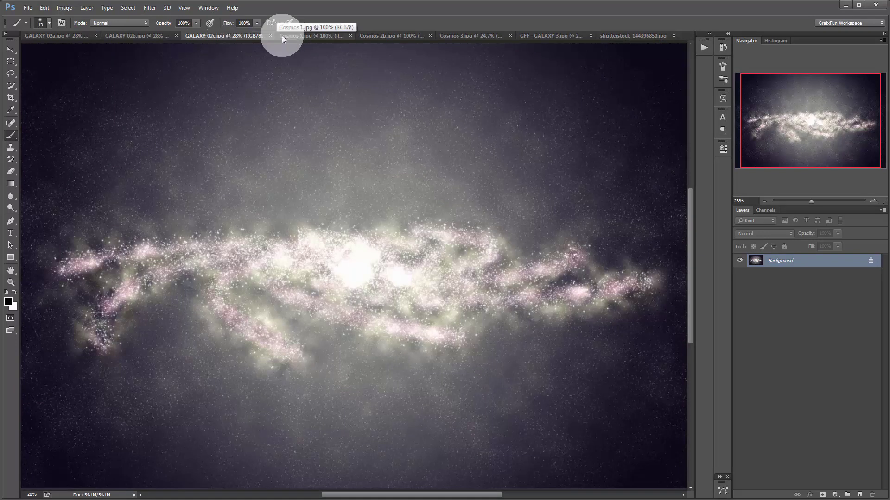
click(301, 36)
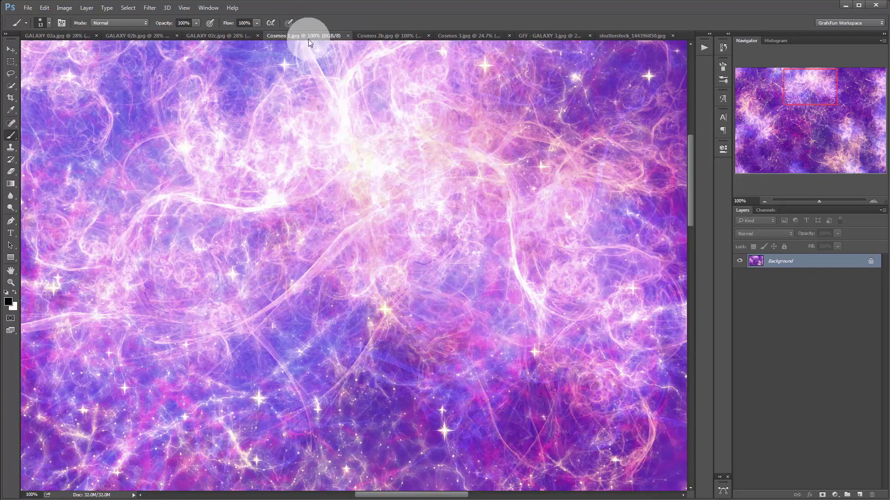
- Show the Actions panel and compare its COSMOS actions with the Cosmos 2b, Cosmos 3, GFF - GALAXY 3 and shutterstock example images
click(705, 47)
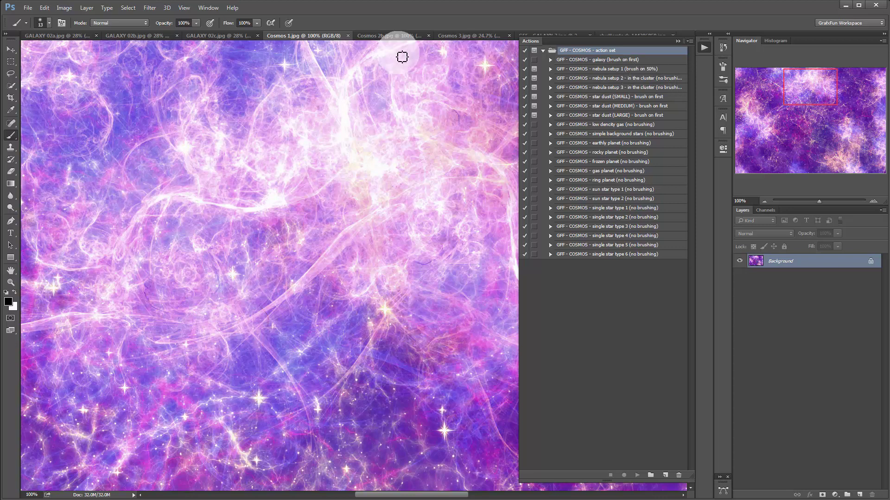
click(391, 35)
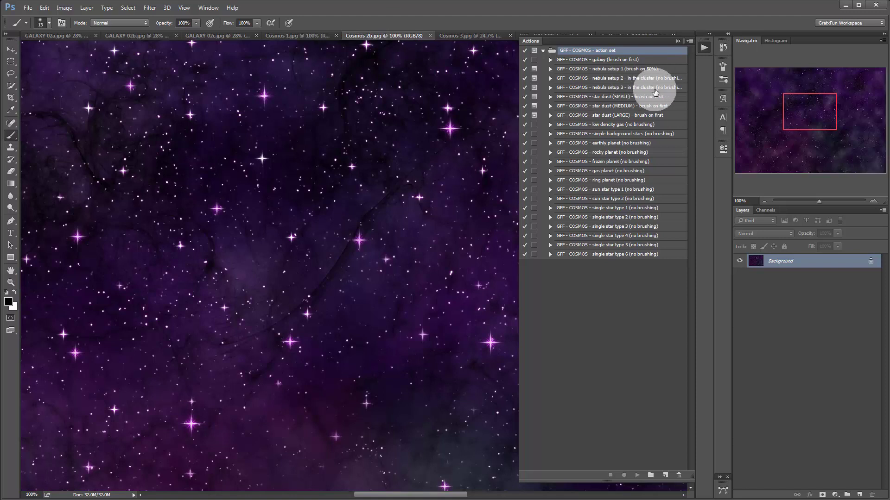
click(460, 36)
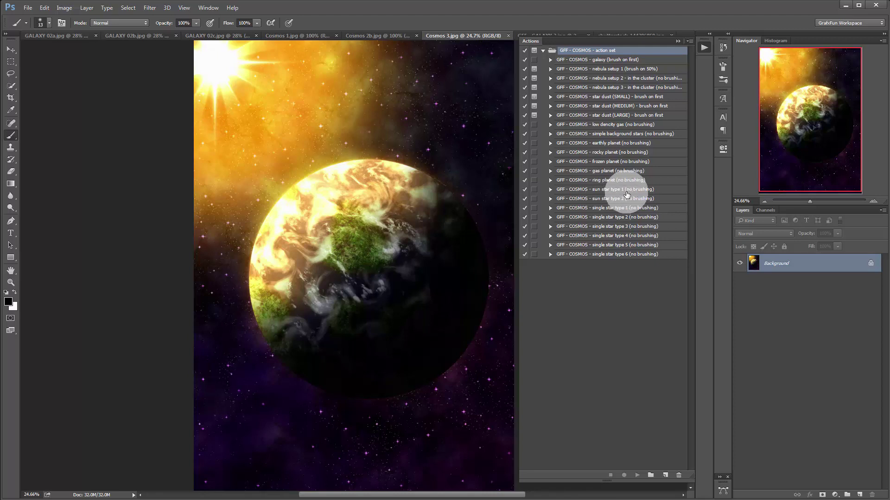
click(557, 34)
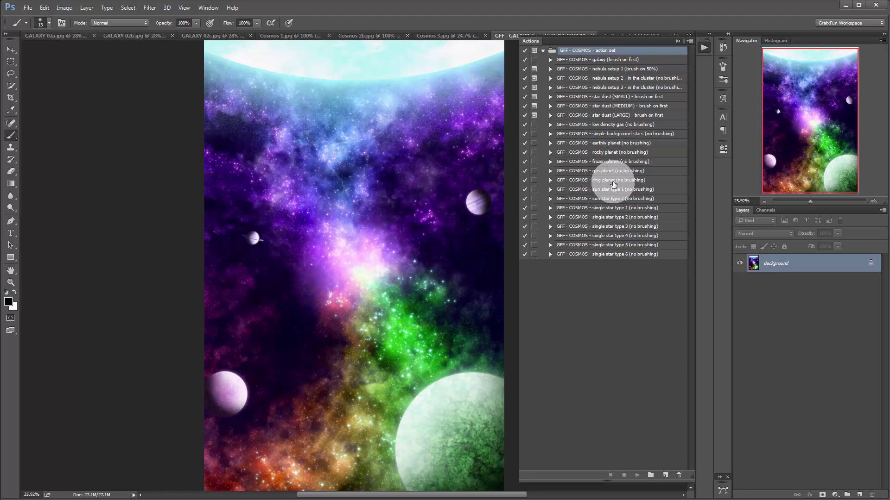
click(641, 37)
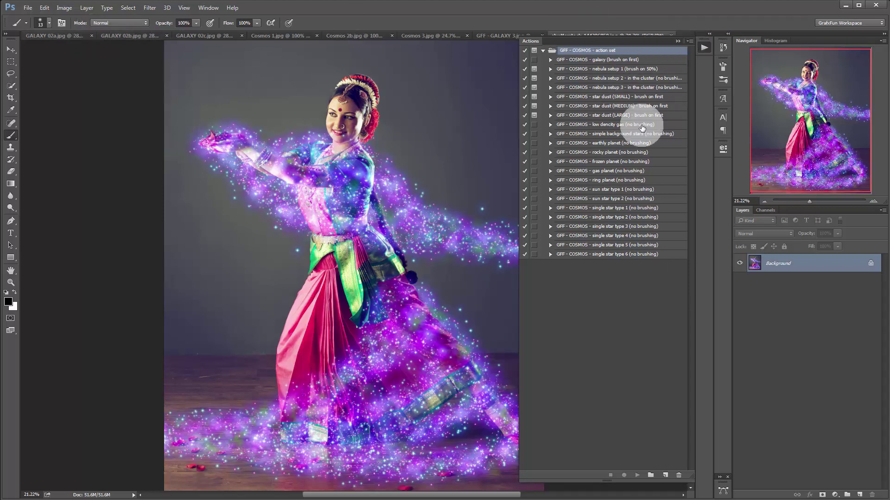
- Collapse the Actions panel and close all the open GALAXY, Cosmos and shutterstock example images
click(679, 40)
click(671, 36)
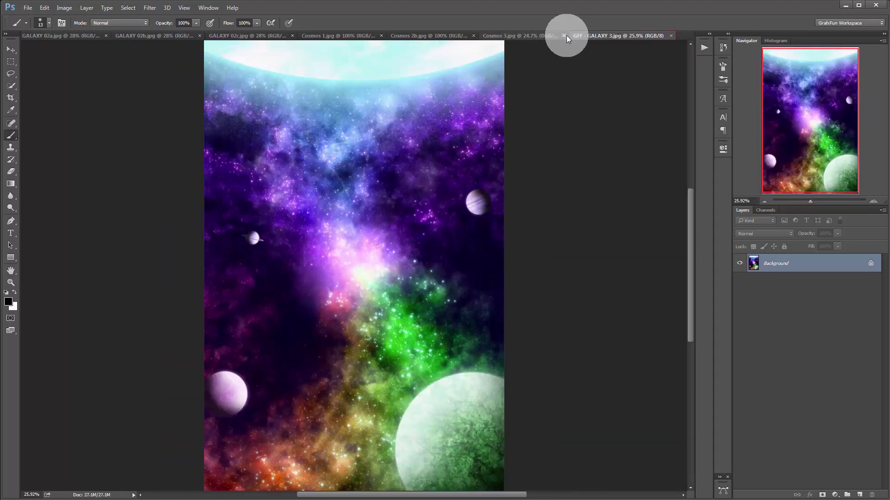
click(671, 36)
click(577, 35)
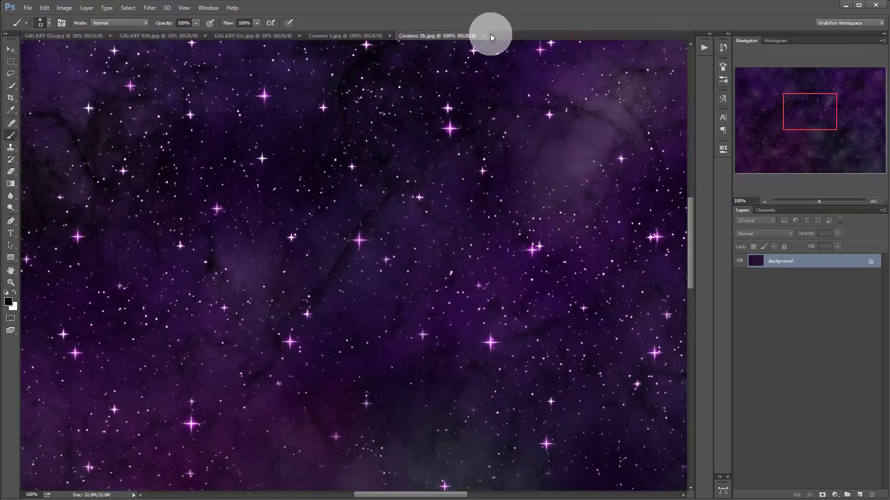
click(483, 36)
click(110, 35)
click(110, 35)
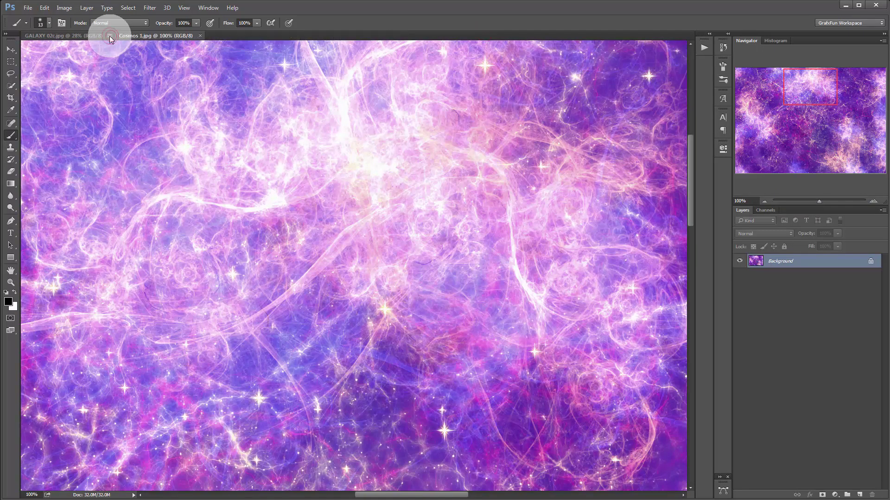
click(110, 35)
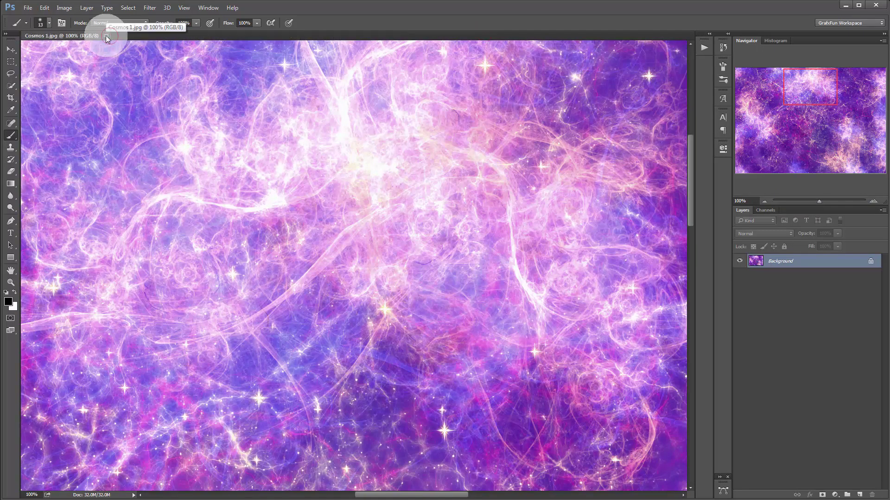
click(107, 36)
- Create a new document measured in pixels, 5000 wide and 3800 high
click(27, 8)
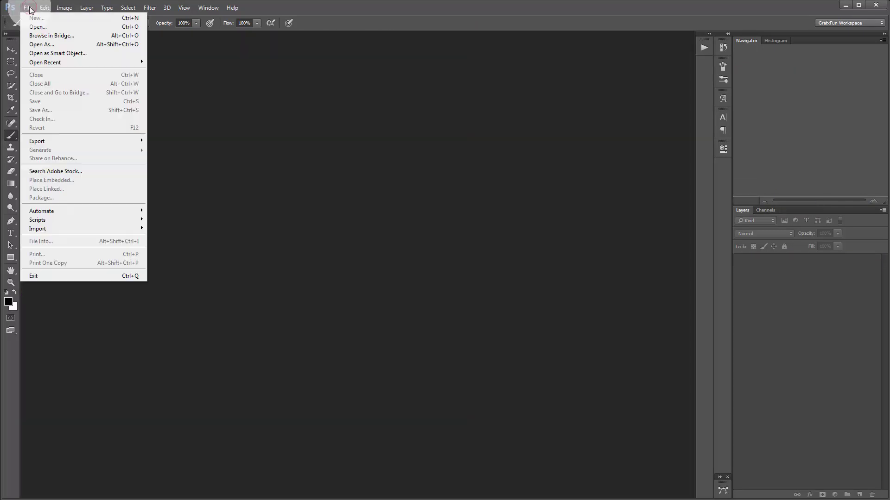
click(52, 22)
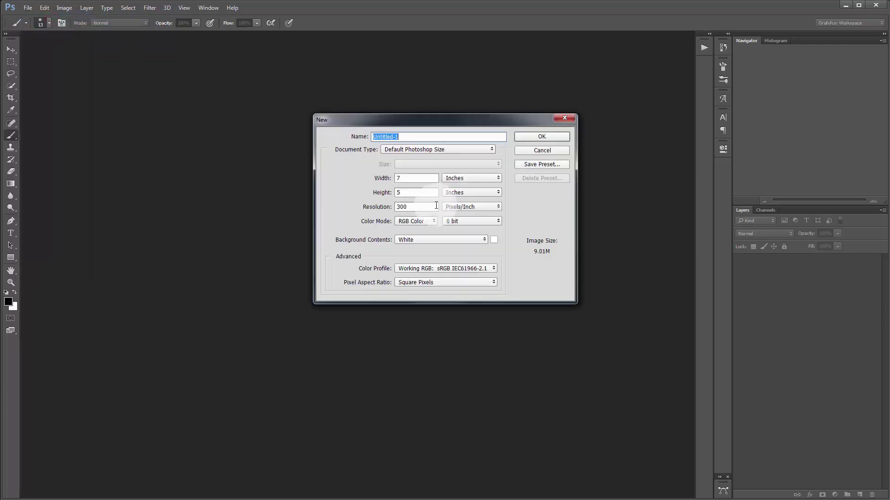
click(495, 178)
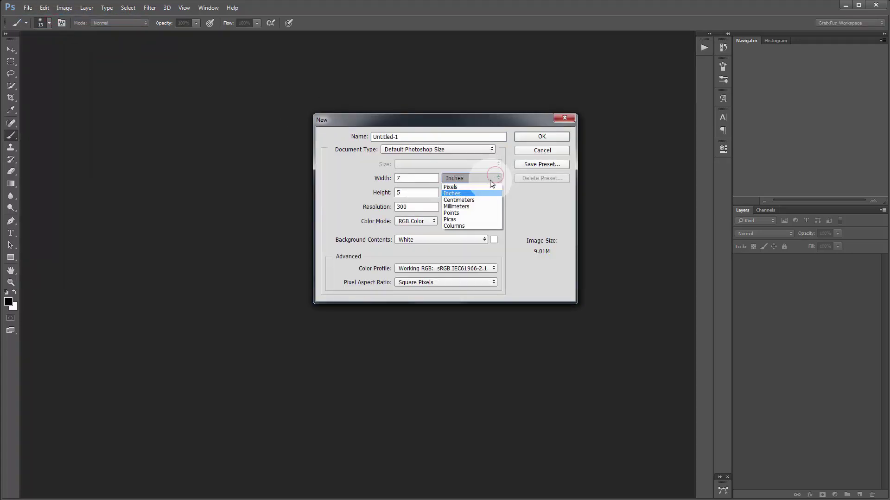
click(471, 186)
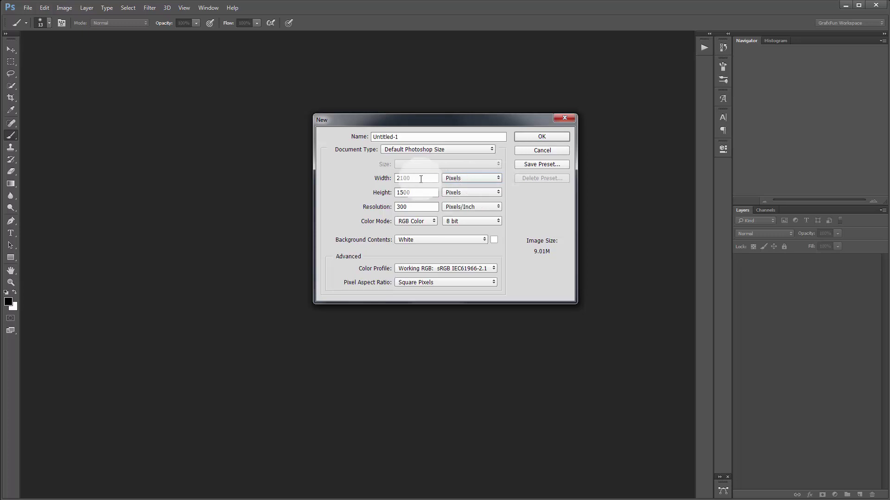
drag(421, 178, 317, 174)
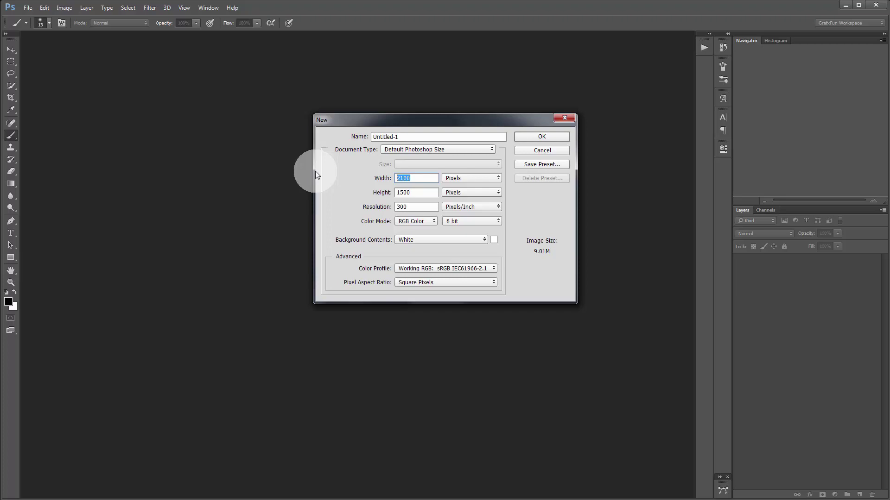
text(500)
click(415, 192)
click(411, 179)
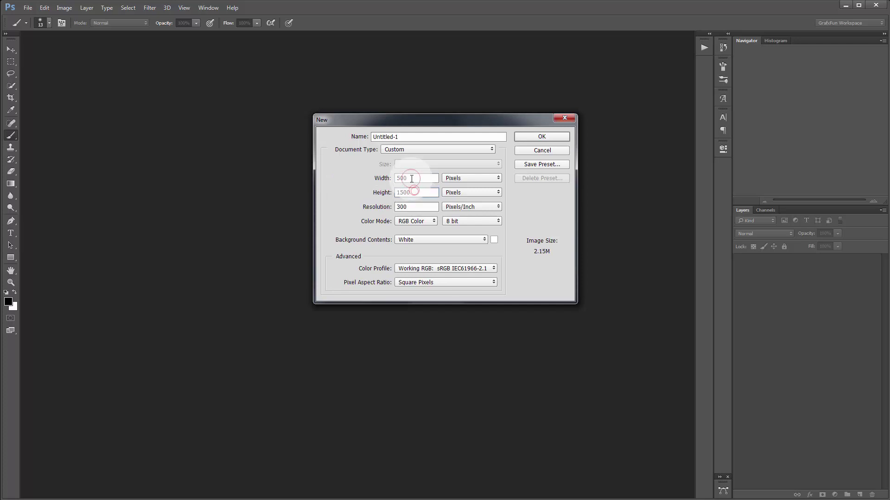
text(0)
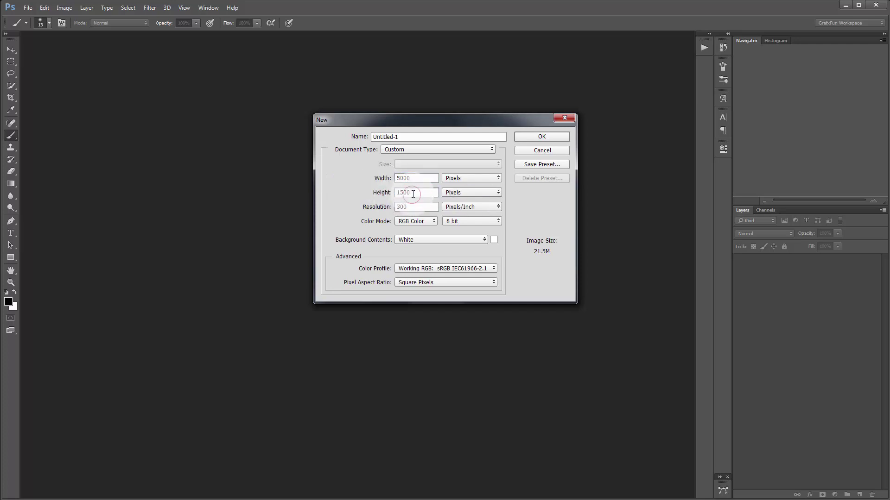
double_click(412, 193)
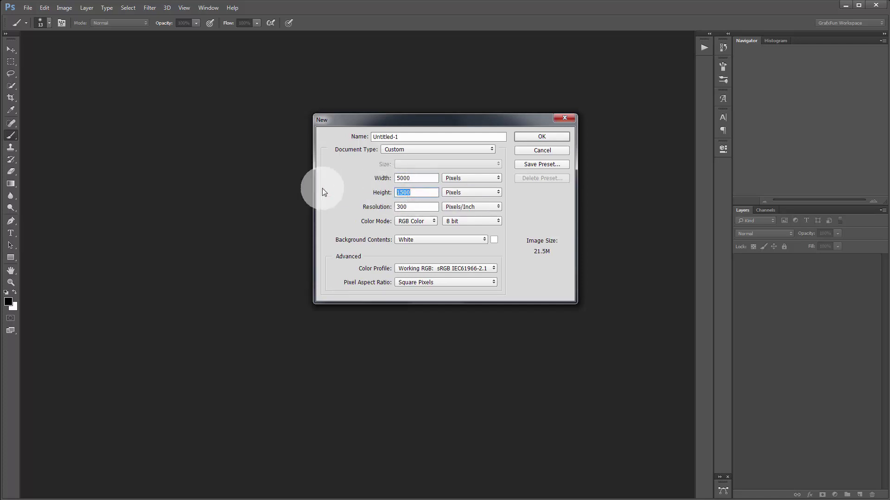
text(3800)
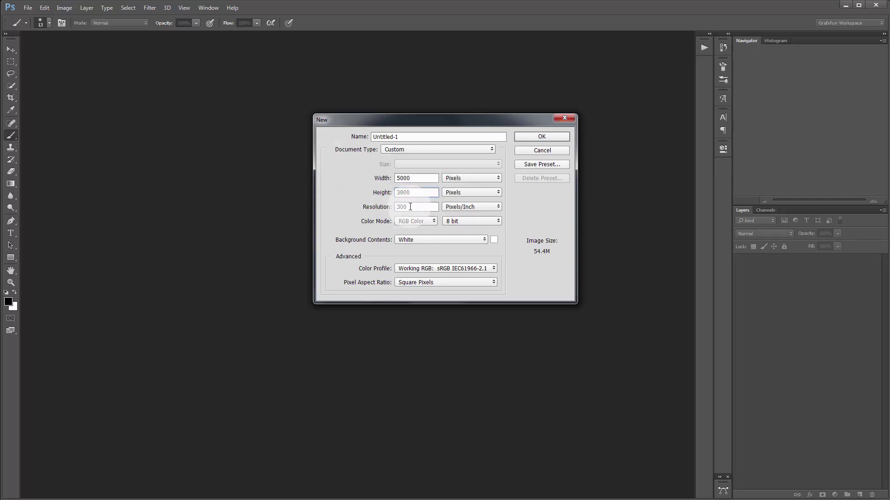
click(541, 137)
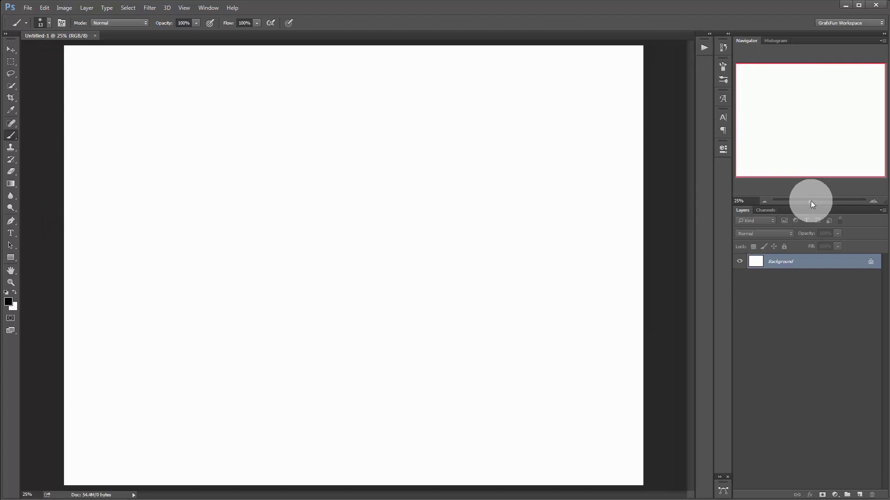
- Turn the white Background layer black with Levels by reducing the white output level to its minimum
drag(811, 201, 810, 201)
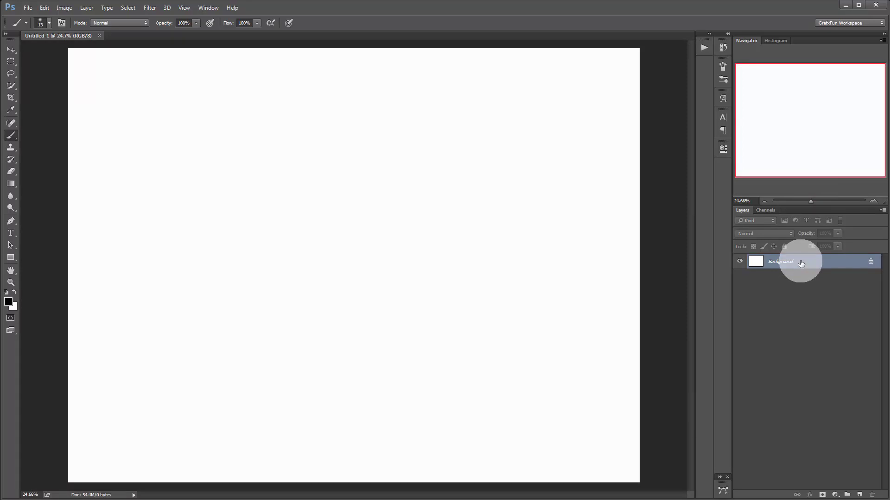
key(ctrl+l)
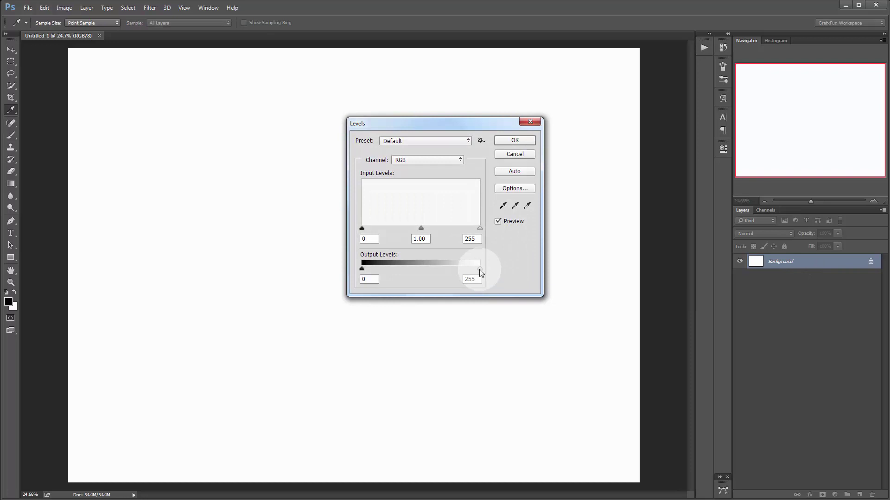
drag(480, 272, 328, 274)
click(515, 140)
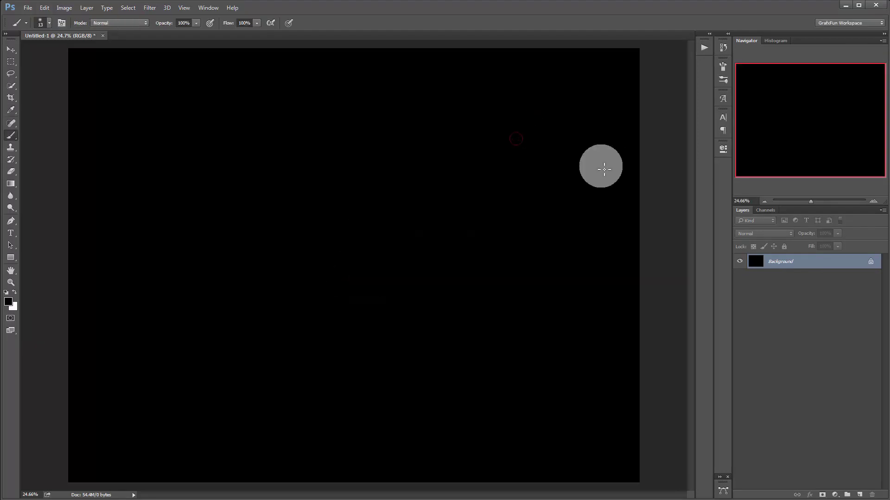
- Select the GFF - COSMOS - galaxy (brush on first) action and look into the action set's GFF - Used by Photoshop Actions folder in Windows Explorer
click(705, 49)
click(608, 63)
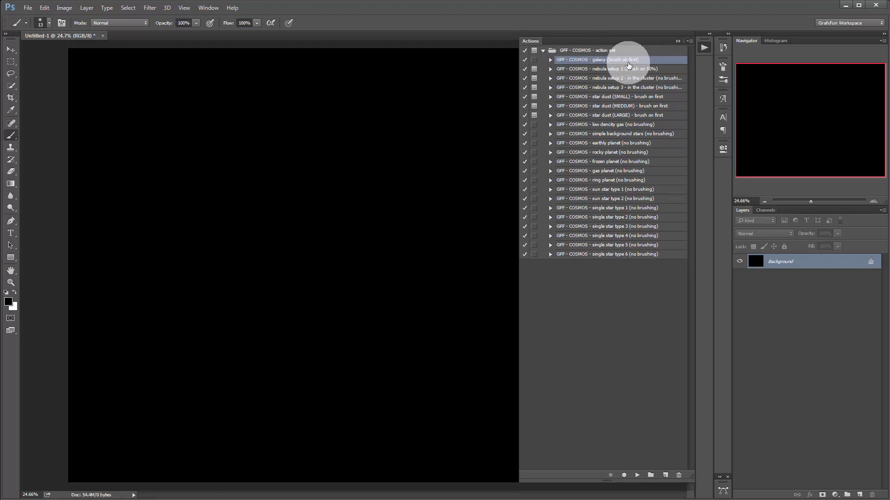
click(100, 498)
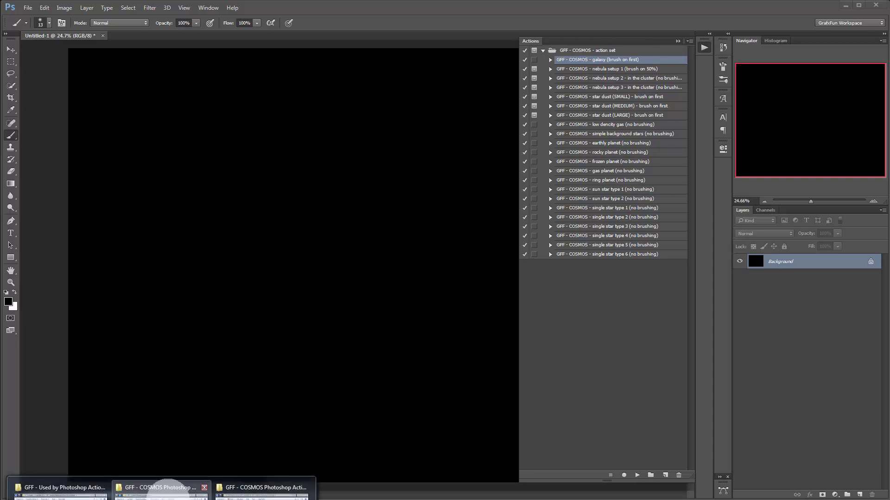
click(166, 492)
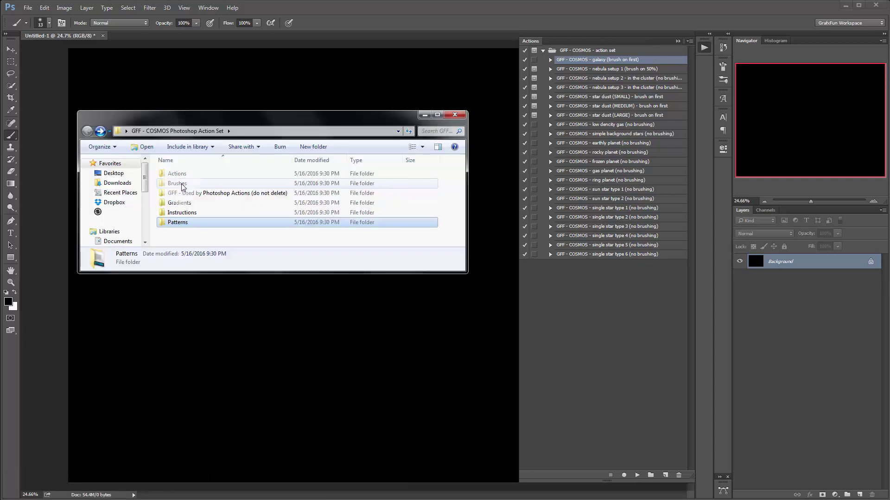
double_click(199, 193)
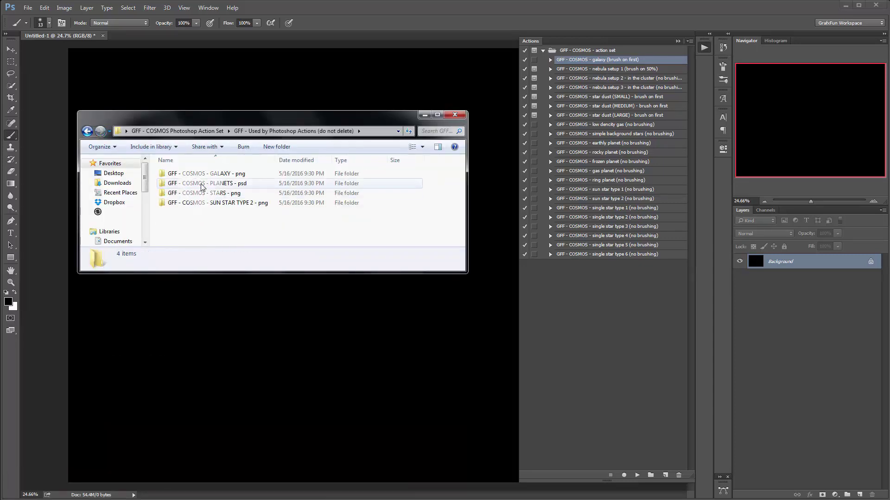
click(87, 131)
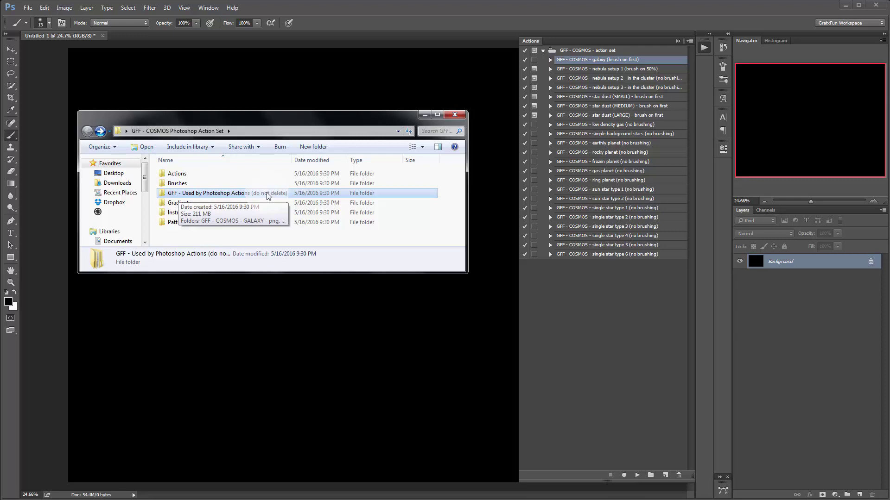
- Open GFF - GALAXY - brush.png from the support folder's GFF - COSMOS - GALAXY - png subfolder as a separate document in Photoshop
double_click(267, 194)
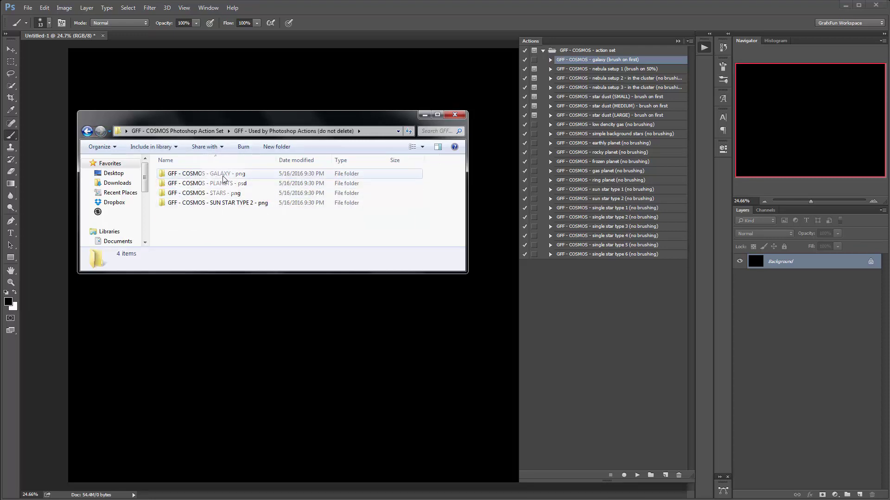
double_click(225, 176)
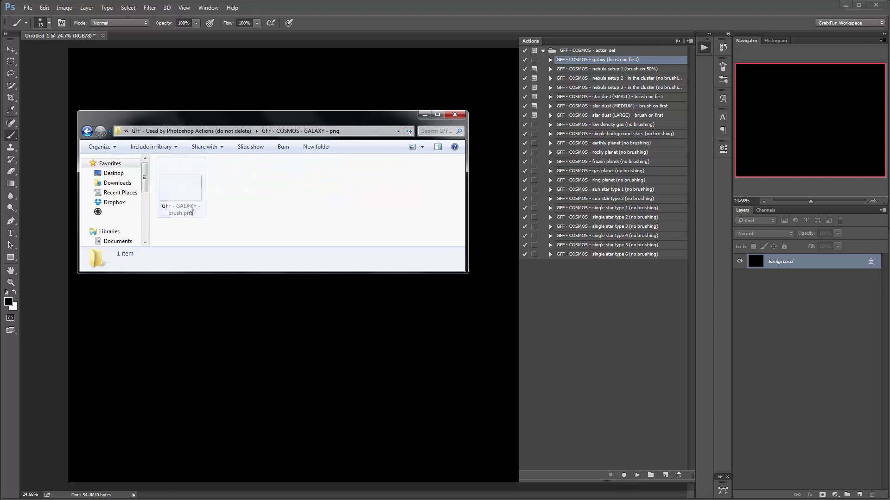
mouse_move(172, 196)
mouse_down()
mouse_move(345, 26)
mouse_move(301, 60)
mouse_up()
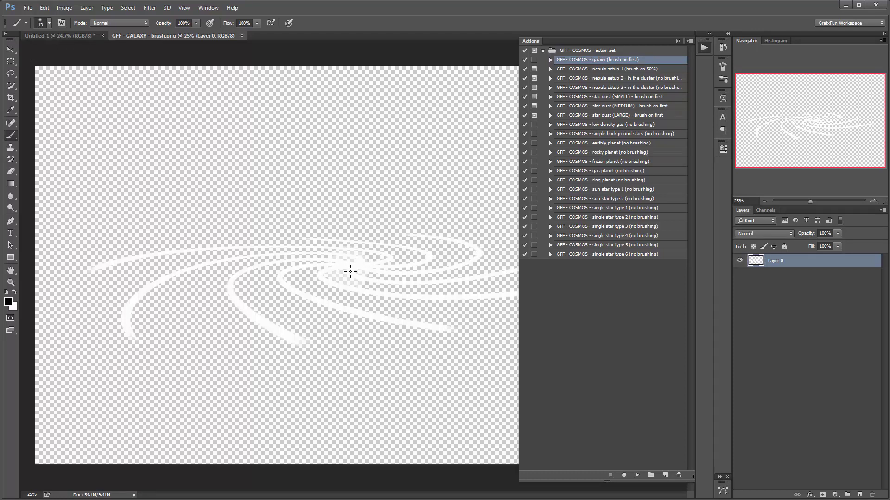
- Move the white galaxy shape from GFF - GALAXY - brush.png into the black Untitled-1 document as its own layer
click(11, 49)
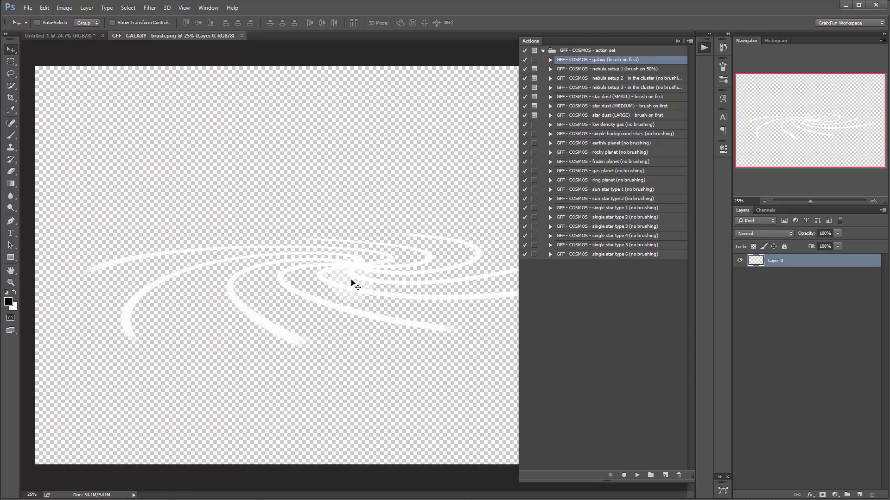
drag(354, 266, 367, 360)
click(677, 41)
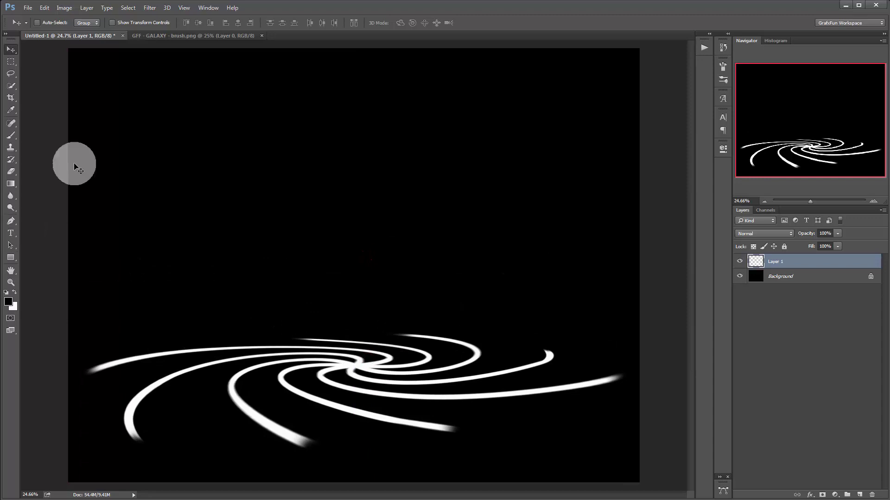
- Show the rulers and place a horizontal and a vertical guide through the centre of the black document
click(208, 8)
mouse_move(185, 8)
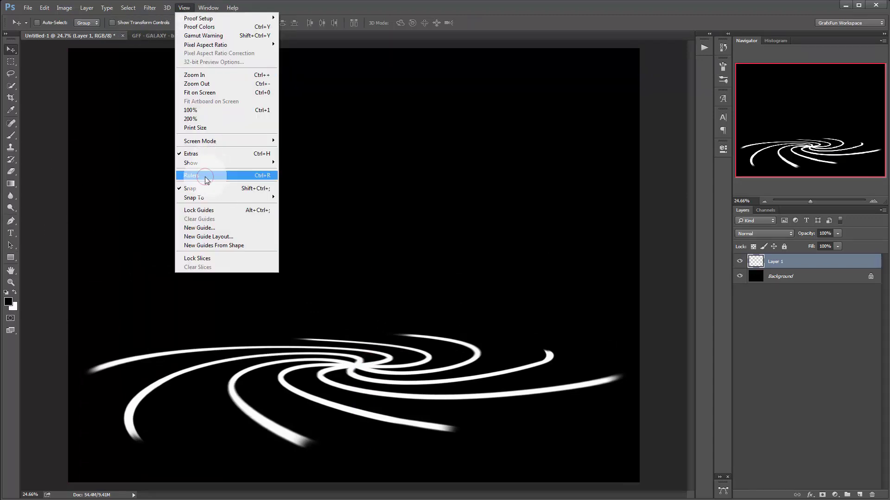
click(260, 176)
drag(136, 46, 179, 273)
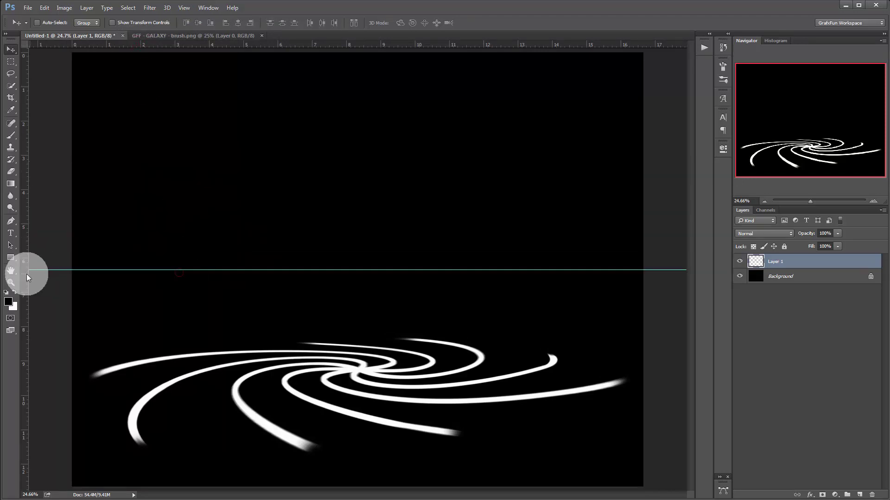
drag(21, 279, 357, 254)
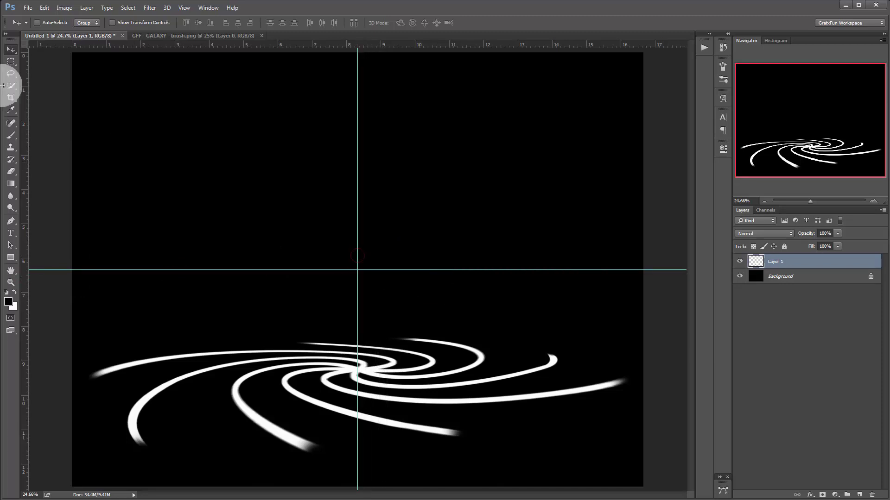
- Move the galaxy shape up so its core sits on the guide intersection and remove both guides
click(375, 370)
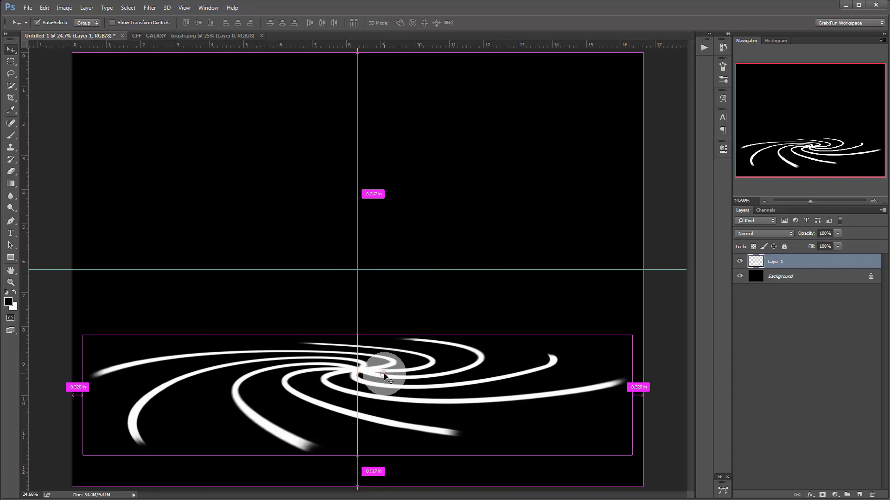
drag(372, 374, 372, 276)
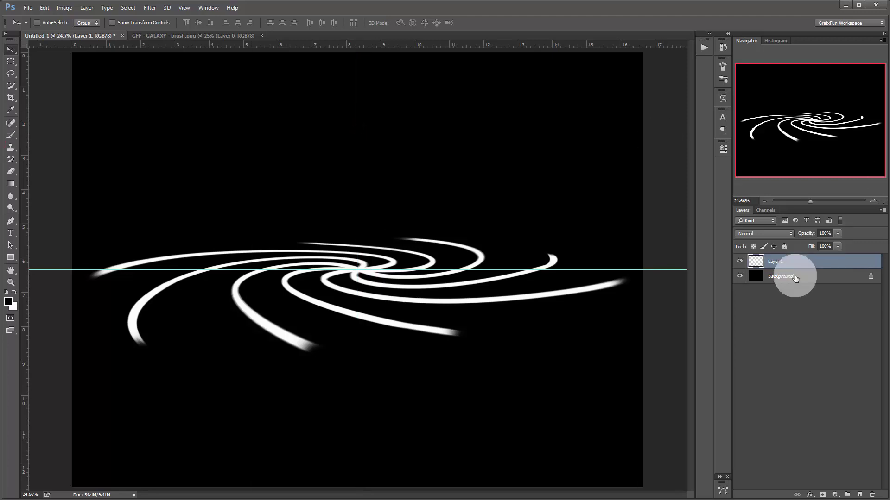
drag(656, 269, 642, 10)
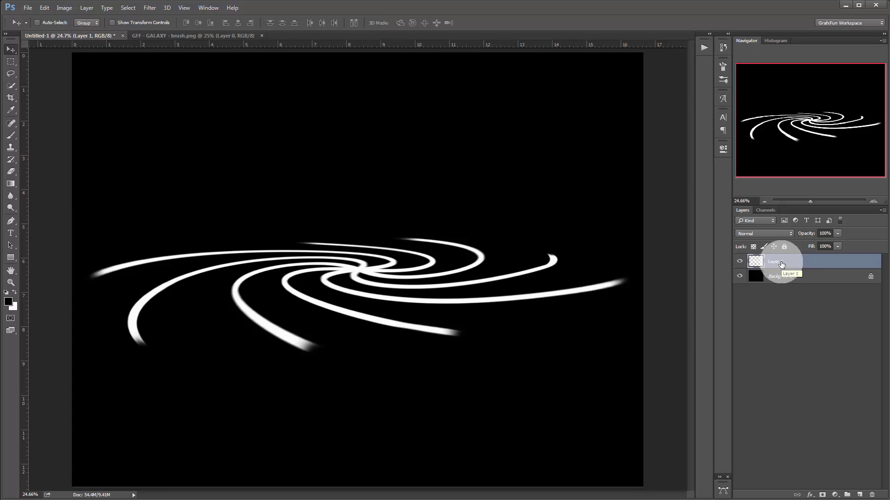
- Run the GFF - COSMOS - galaxy (brush on first) action on the galaxy shape layer
click(705, 48)
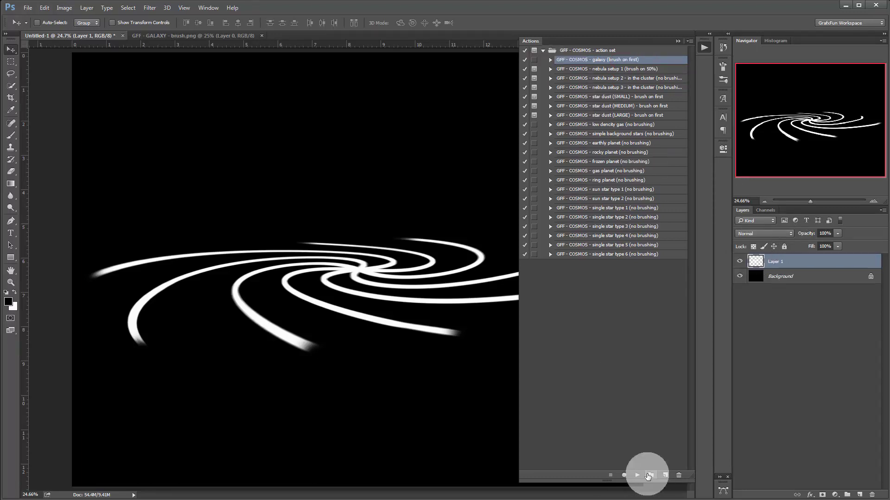
click(637, 476)
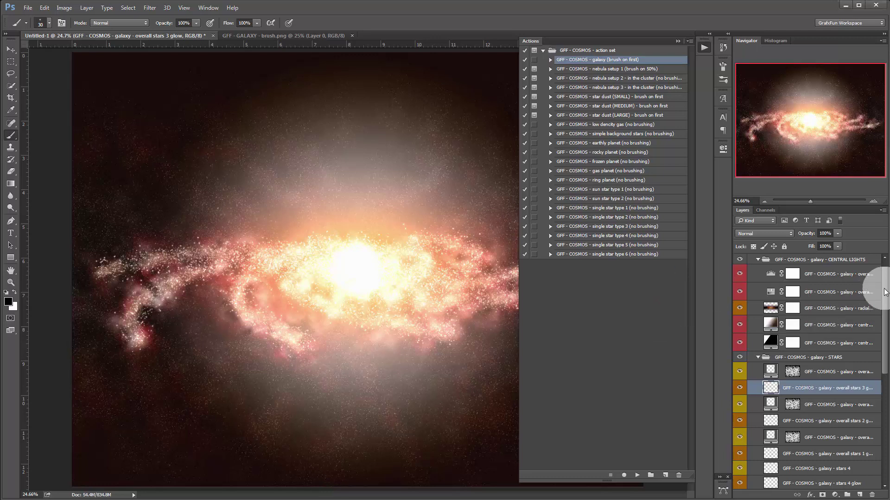
click(678, 41)
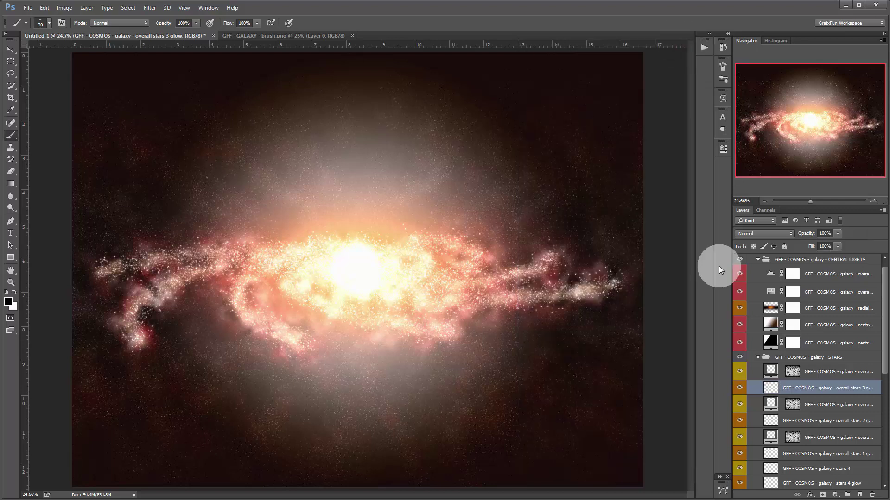
- Widen the layer list to show full layer names and expand only the CLOUDS subgroup inside the GFF - COSMOS - GALAXY group
drag(729, 259, 687, 256)
drag(885, 283, 705, 263)
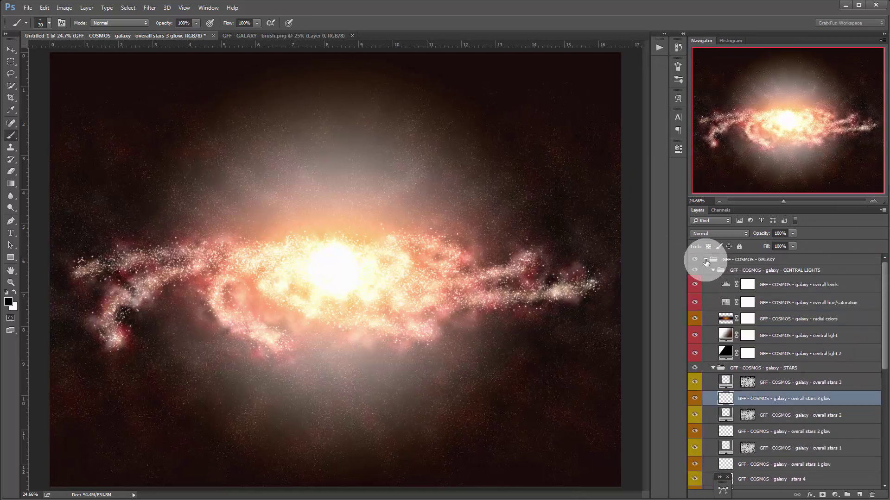
click(705, 262)
click(705, 261)
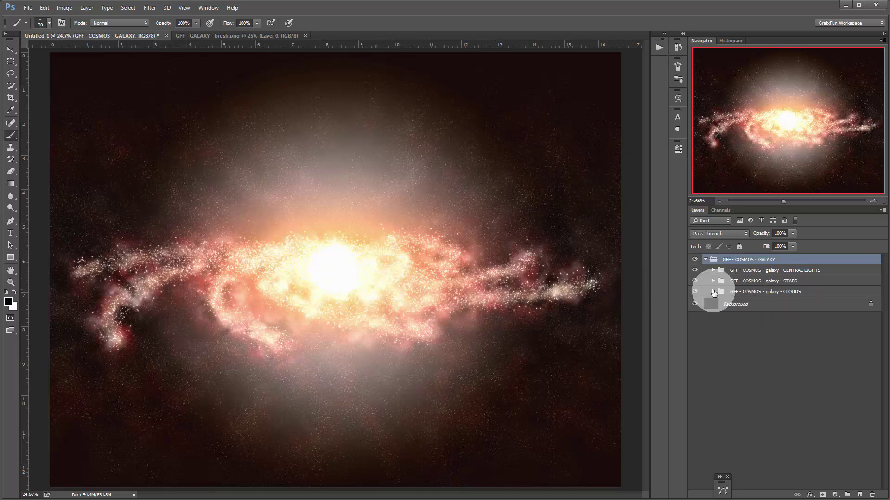
click(712, 292)
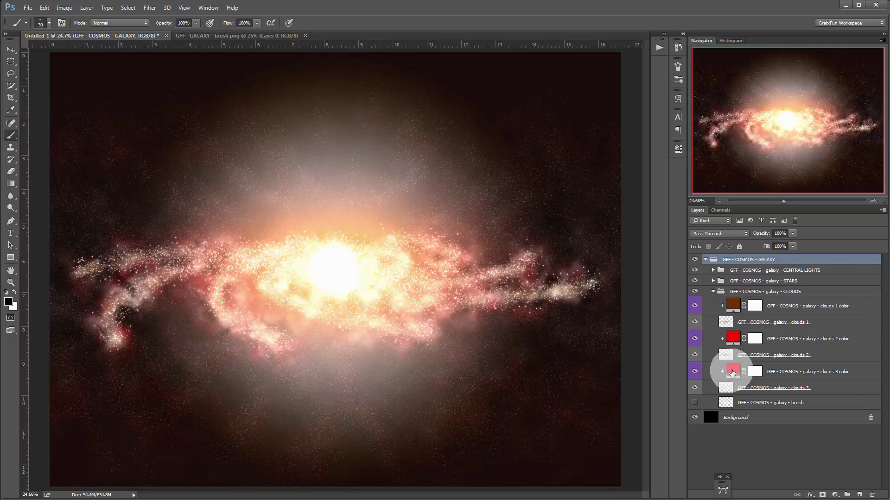
- Change the galaxy - clouds 3 color fill layer to dark blue #0c1875
double_click(732, 372)
click(732, 337)
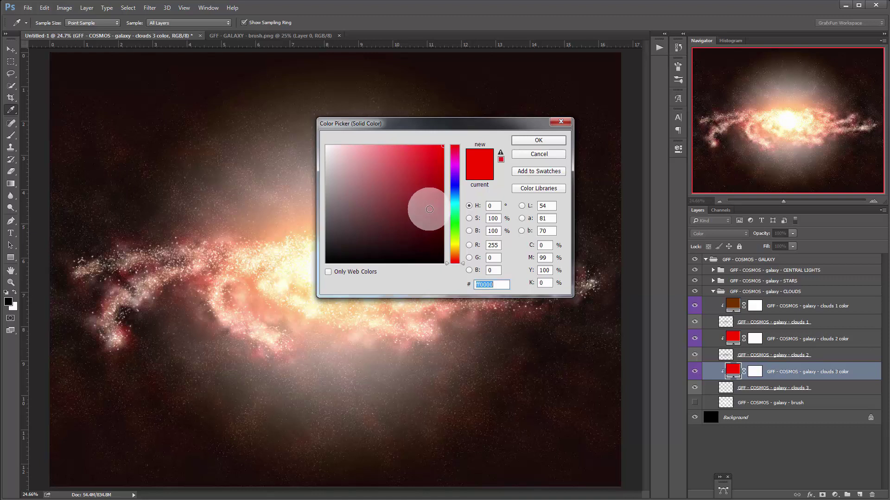
click(431, 209)
drag(464, 266, 463, 187)
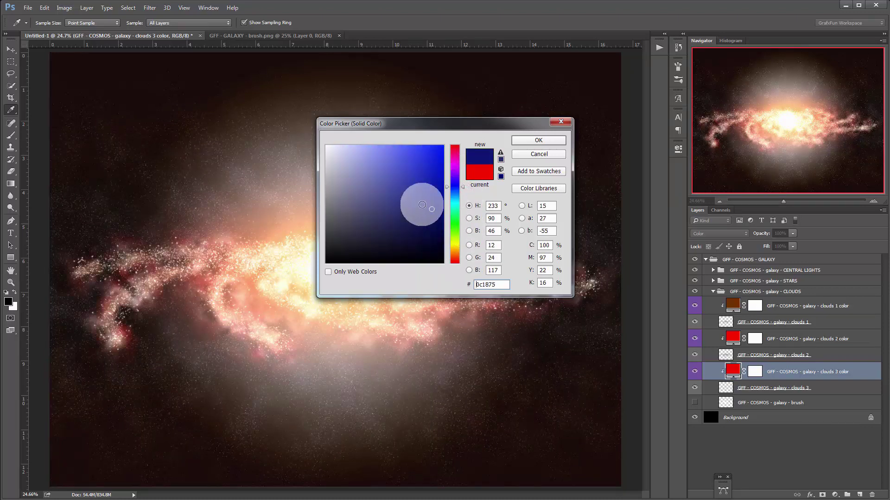
click(538, 140)
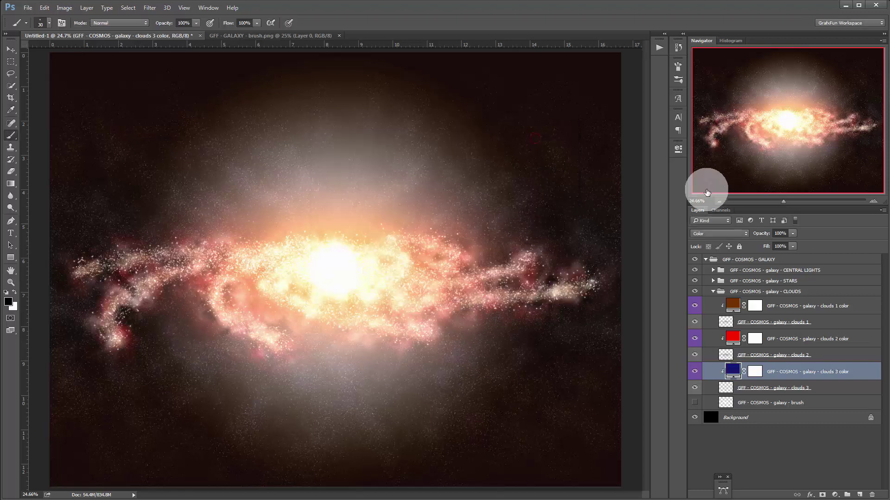
- Change the galaxy - clouds 2 color fill layer to bright blue #0078ff
click(737, 337)
double_click(736, 338)
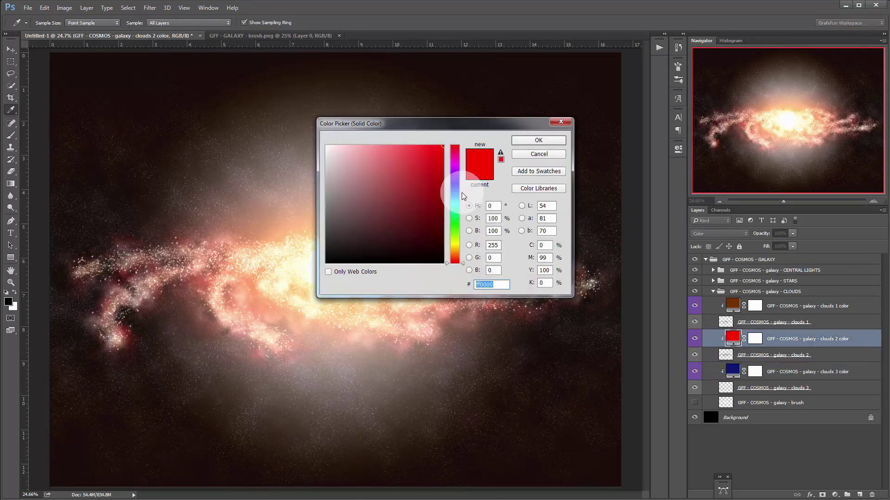
click(458, 195)
click(552, 141)
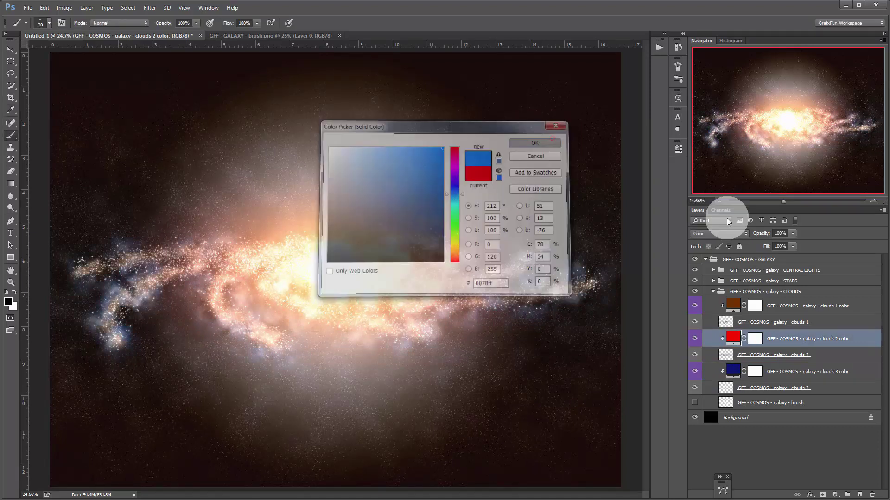
- Change the galaxy - clouds 1 color fill layer to purple #cc00ff
double_click(733, 306)
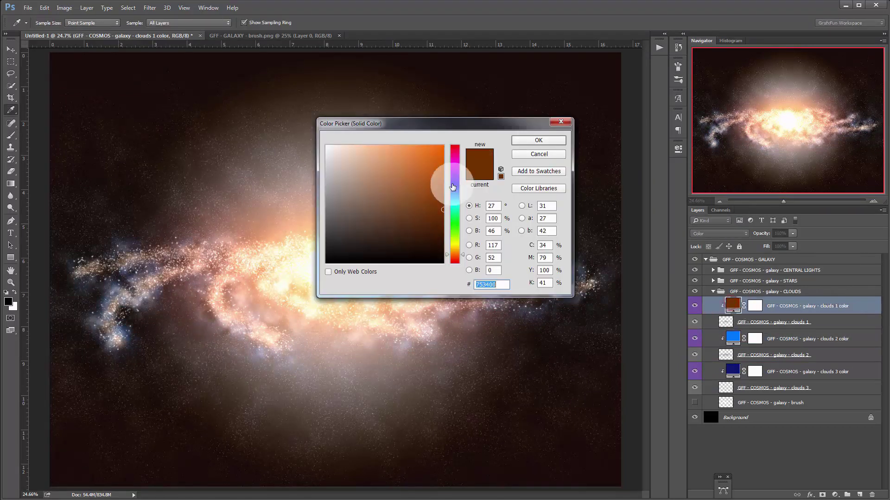
click(456, 168)
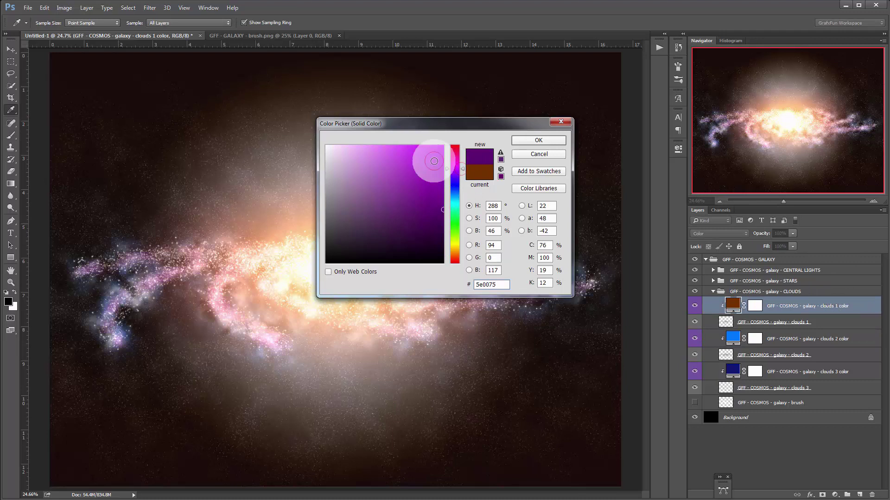
drag(427, 155, 456, 135)
click(551, 141)
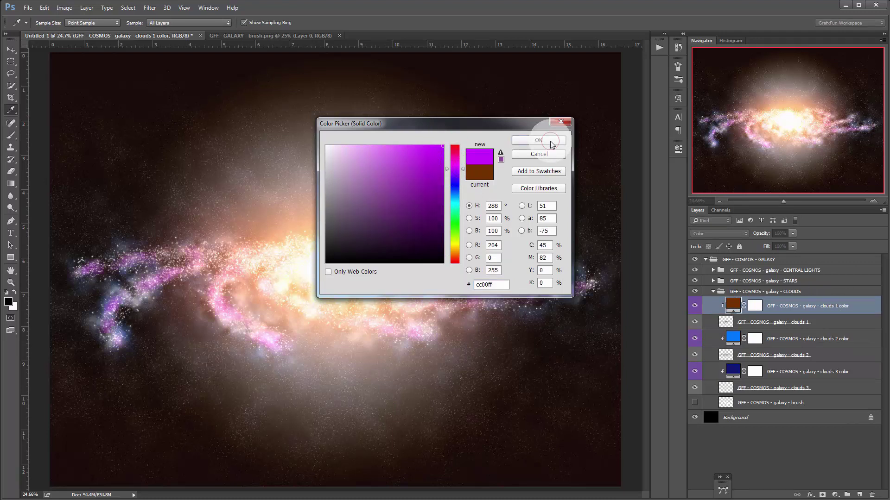
key(b)
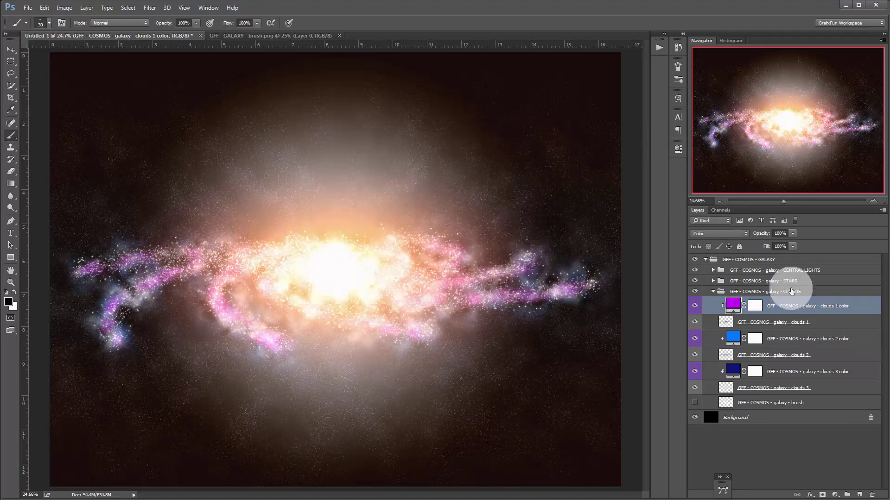
- Collapse the CLOUDS group and examine the stars 1 to stars 4 layers inside the expanded STARS group
click(713, 291)
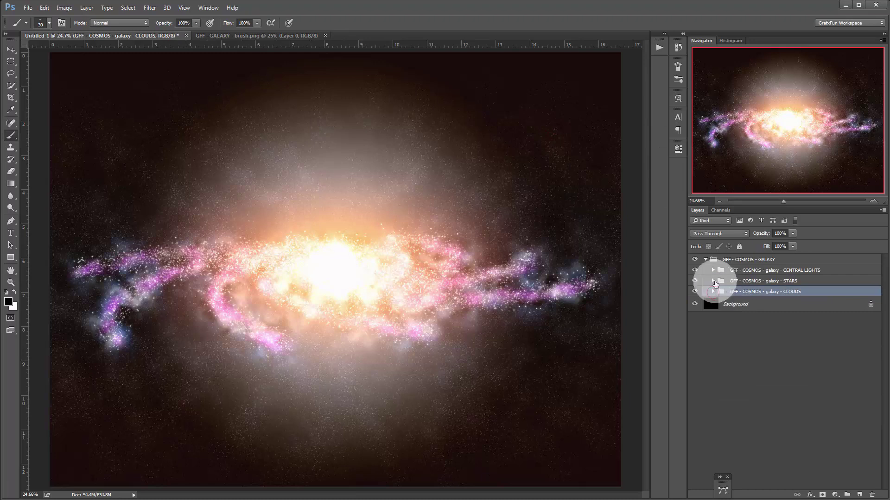
click(713, 281)
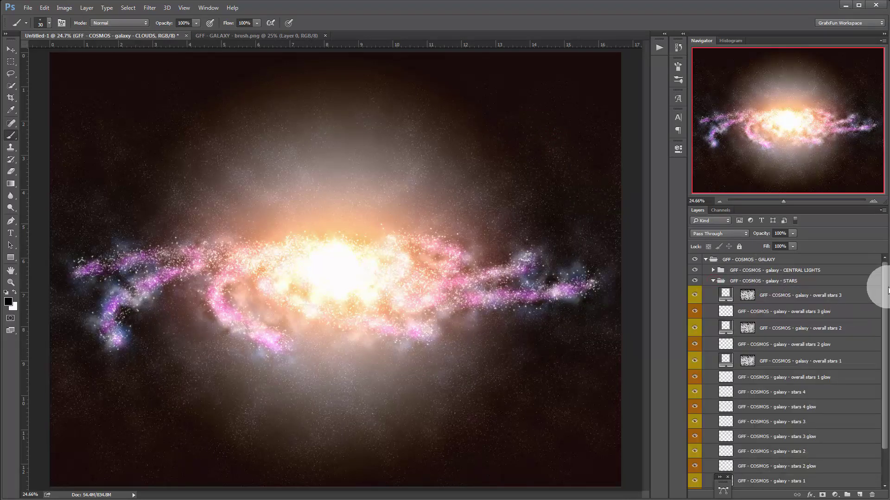
mouse_move(888, 291)
mouse_down()
mouse_move(888, 305)
mouse_move(880, 299)
mouse_up()
drag(727, 477, 669, 482)
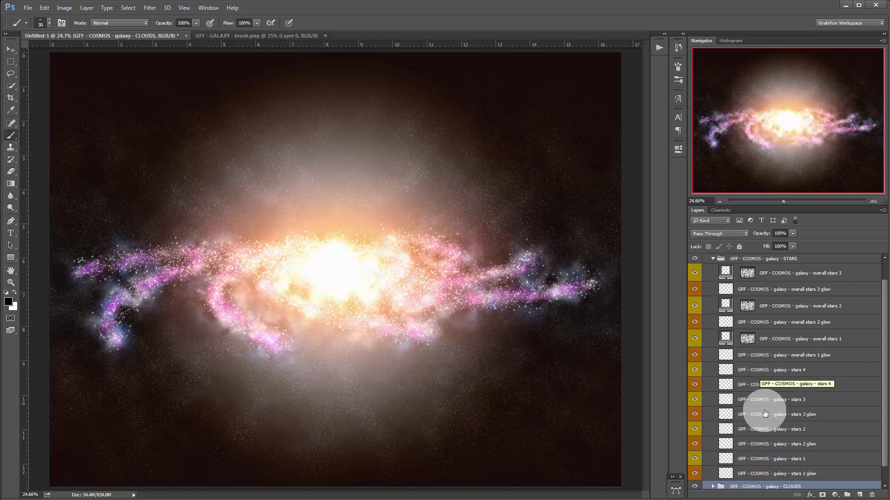
click(809, 460)
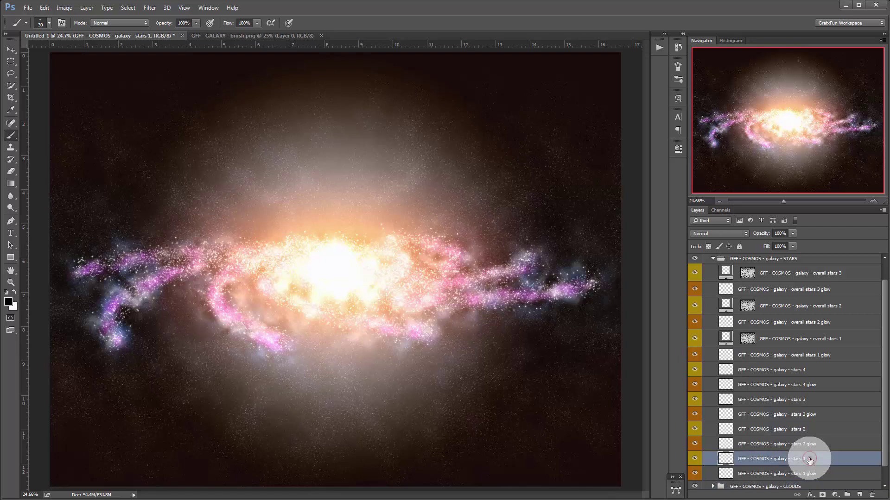
click(812, 372)
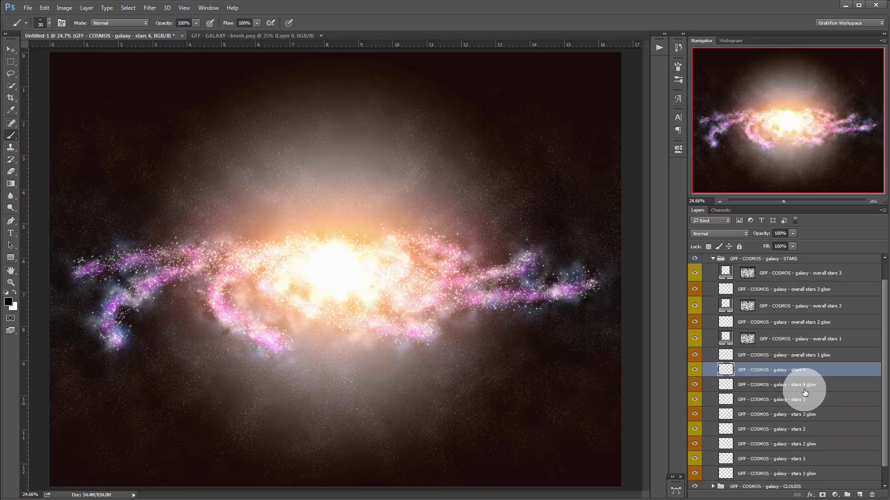
click(808, 462)
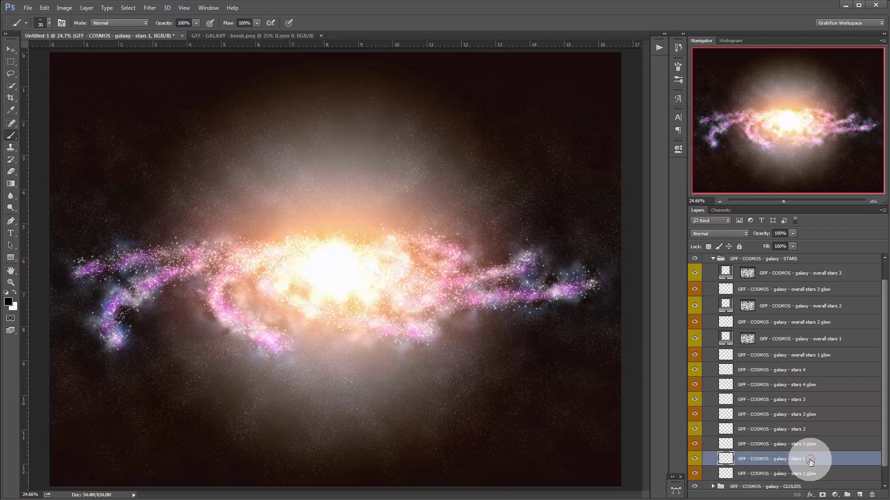
click(810, 372)
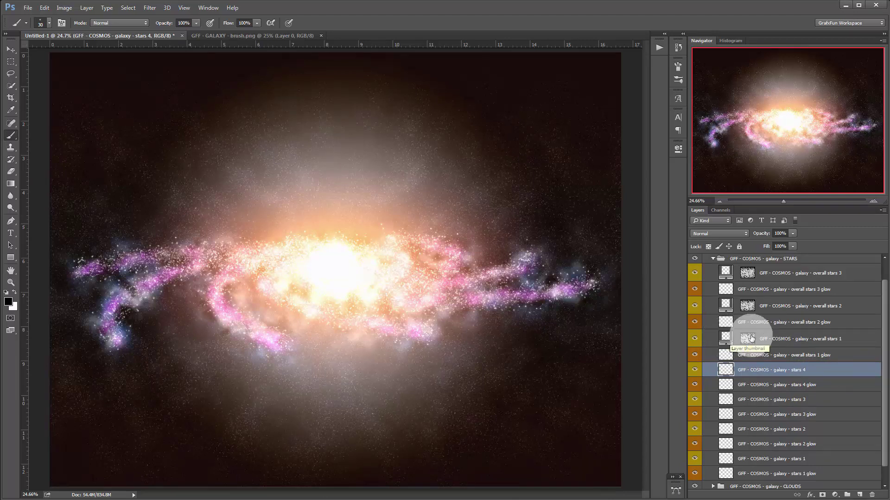
- Set the pattern scale of the galaxy - overall stars 1 fill layer to 100%
click(726, 336)
double_click(725, 336)
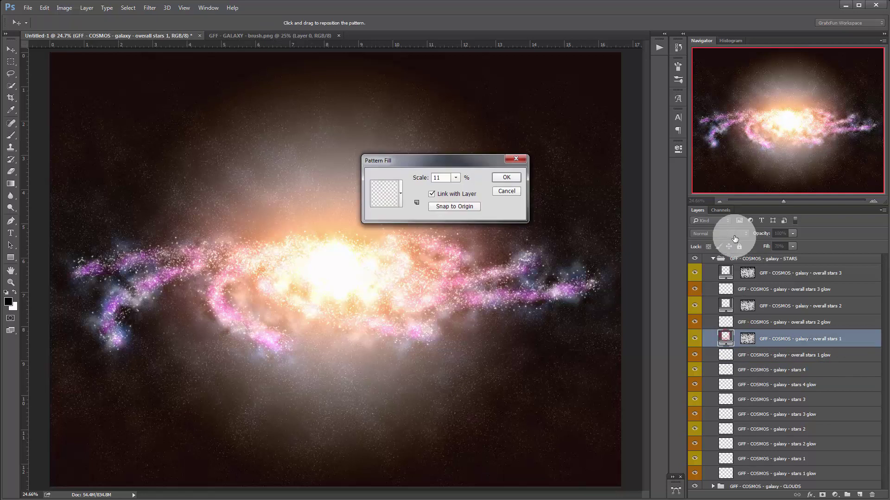
click(456, 178)
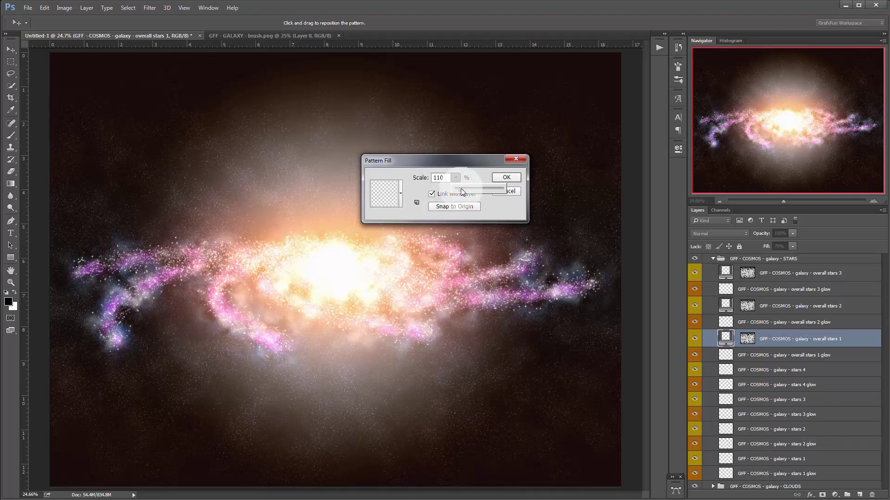
drag(460, 188, 468, 191)
click(507, 178)
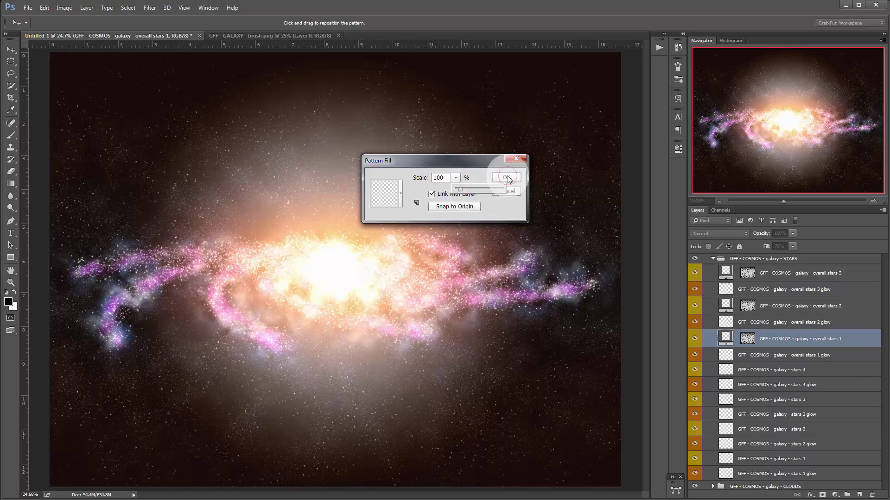
key(b)
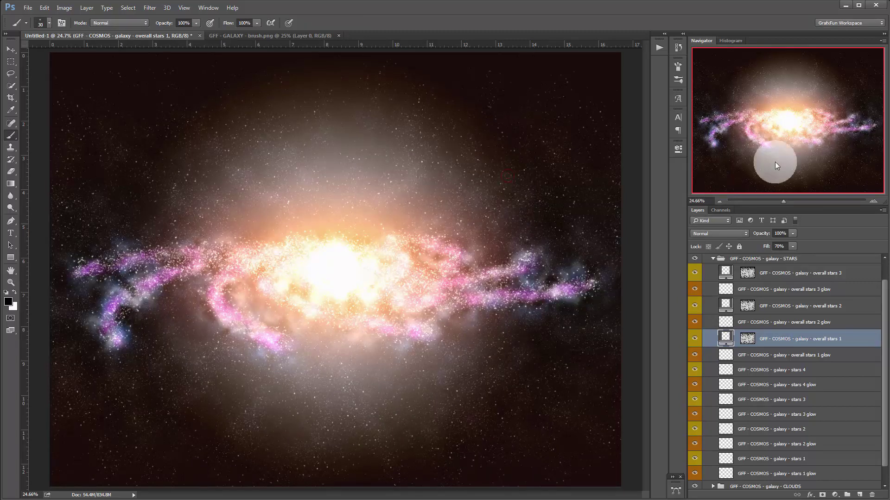
- Try the third star pattern on the galaxy - overall stars 1 fill layer and restore the second pattern
double_click(726, 339)
click(401, 199)
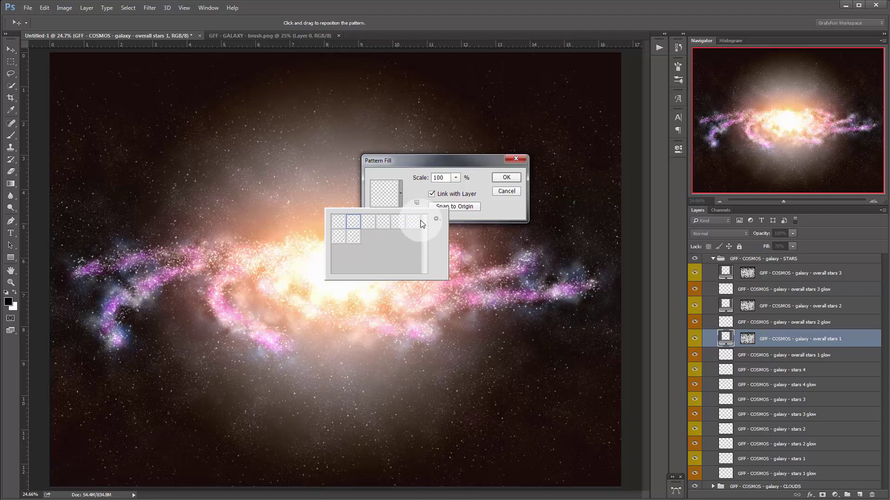
click(369, 224)
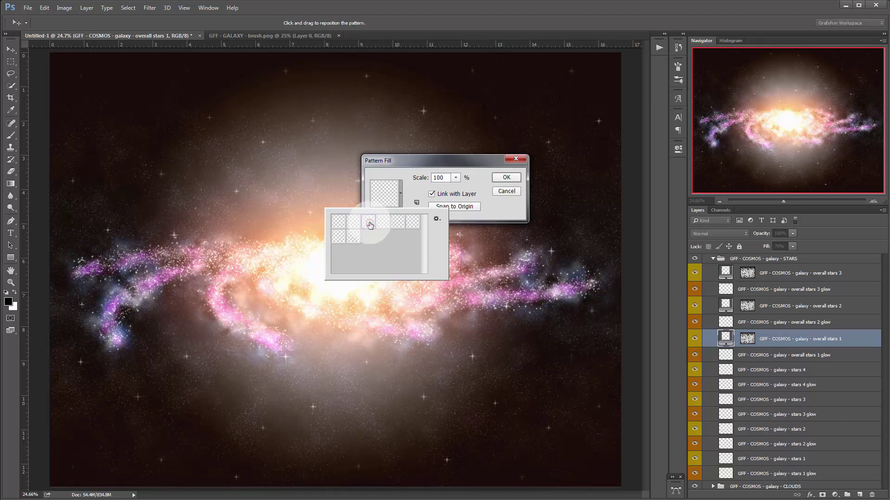
click(354, 222)
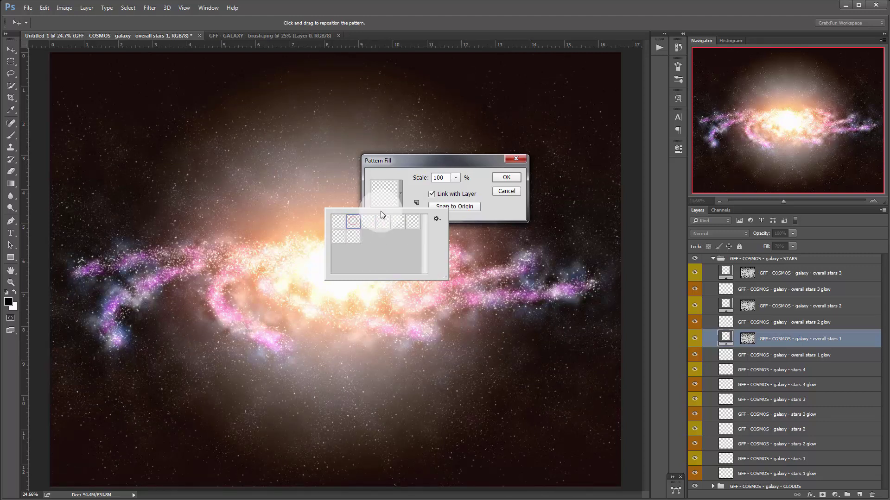
click(504, 179)
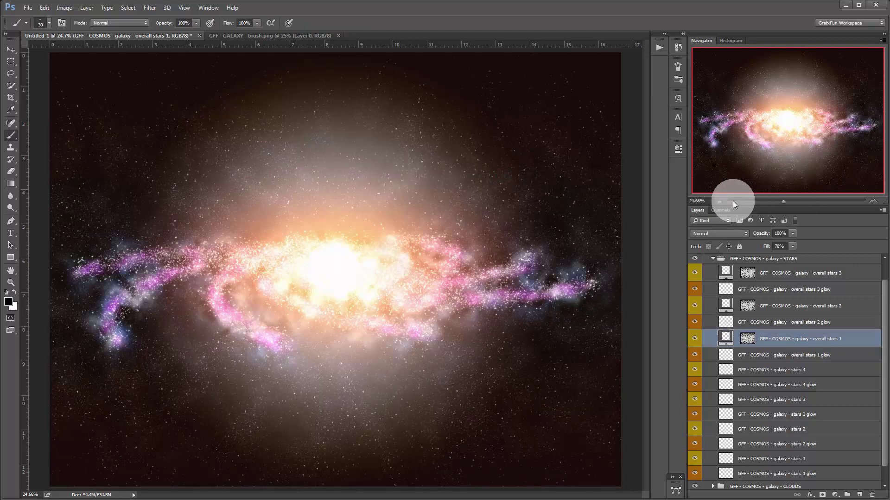
- Collapse the STARS group and expand the CENTRAL LIGHTS group
drag(884, 288, 883, 258)
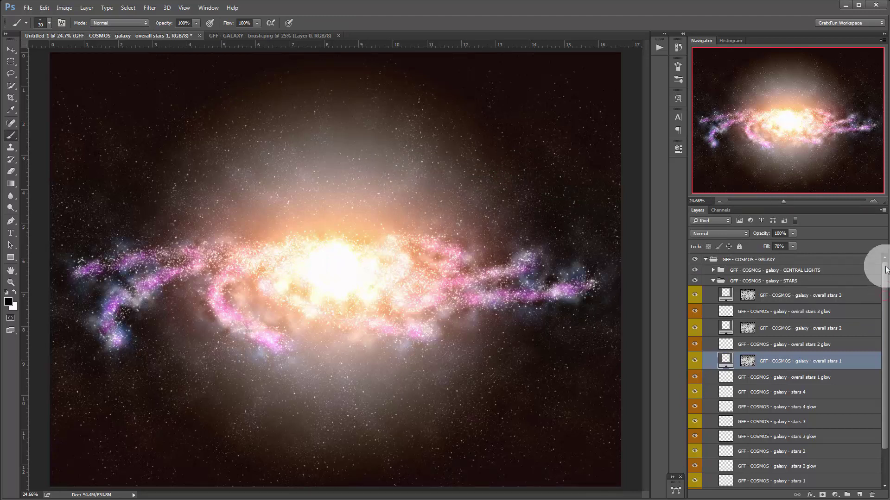
click(713, 282)
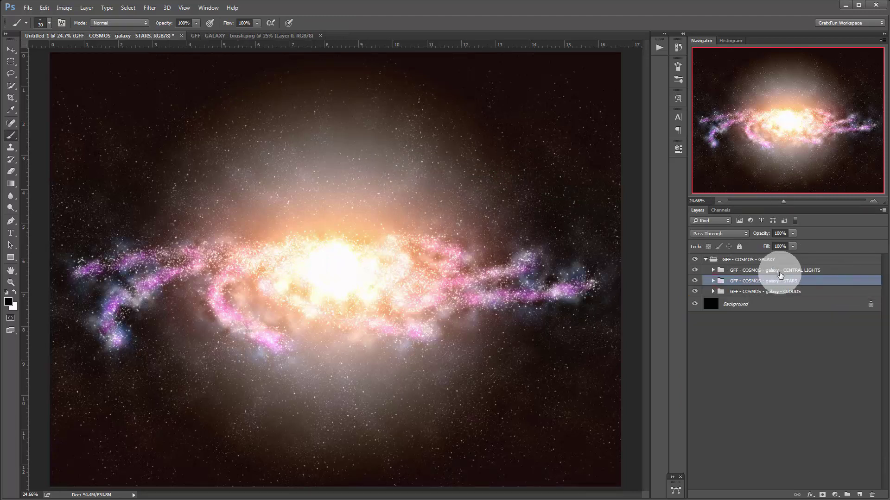
click(723, 270)
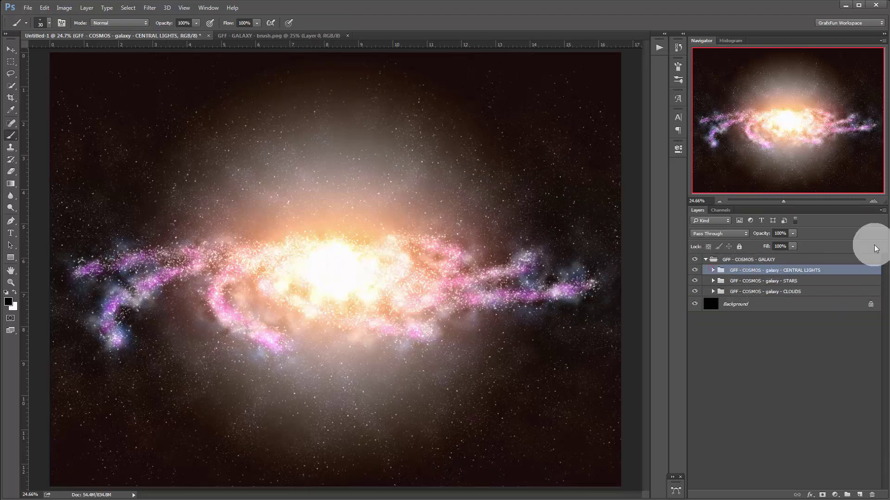
click(712, 270)
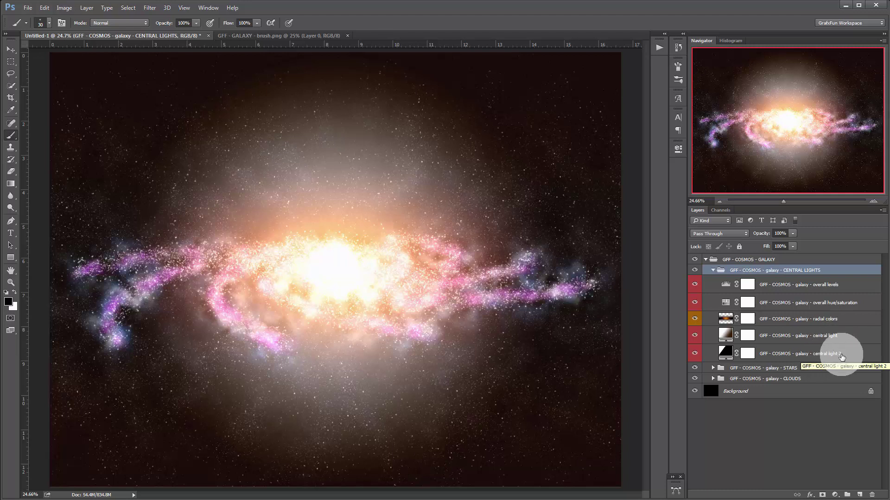
- Check the central light layer's effect by hiding and reshowing it, and compare the radial colors layer with the cloud color fills
click(694, 336)
click(694, 336)
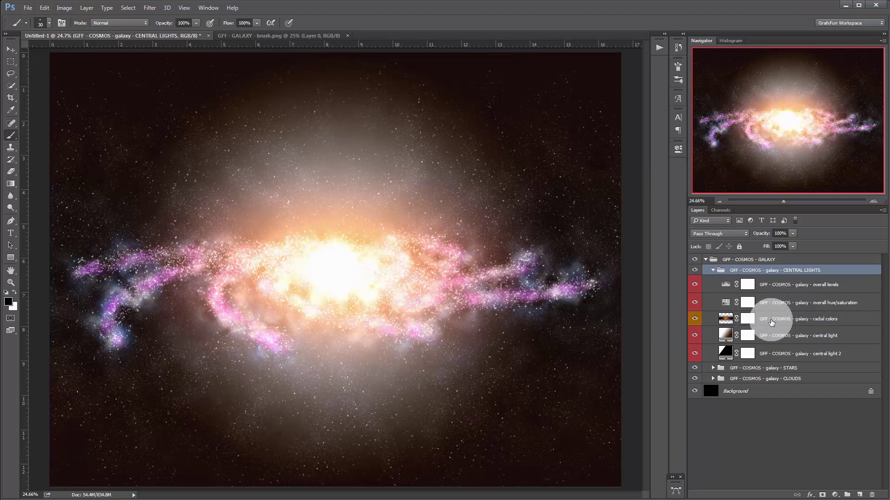
click(846, 321)
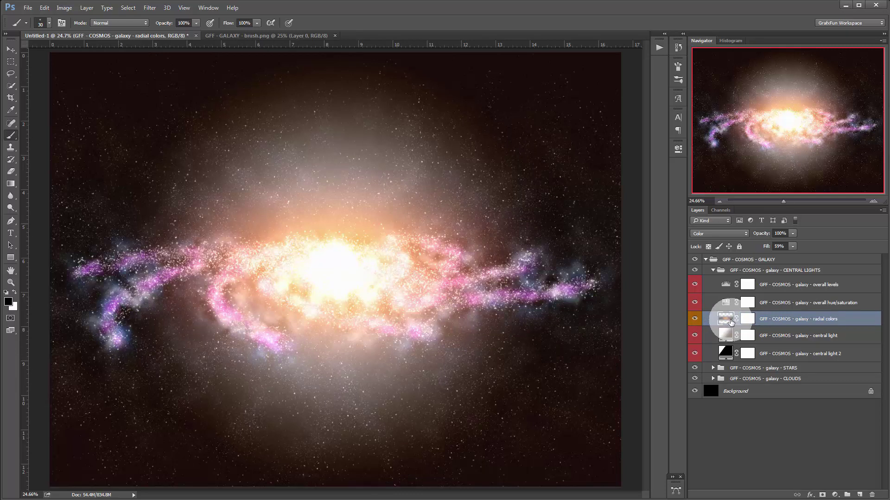
click(712, 378)
scroll(825, 367, down, 1)
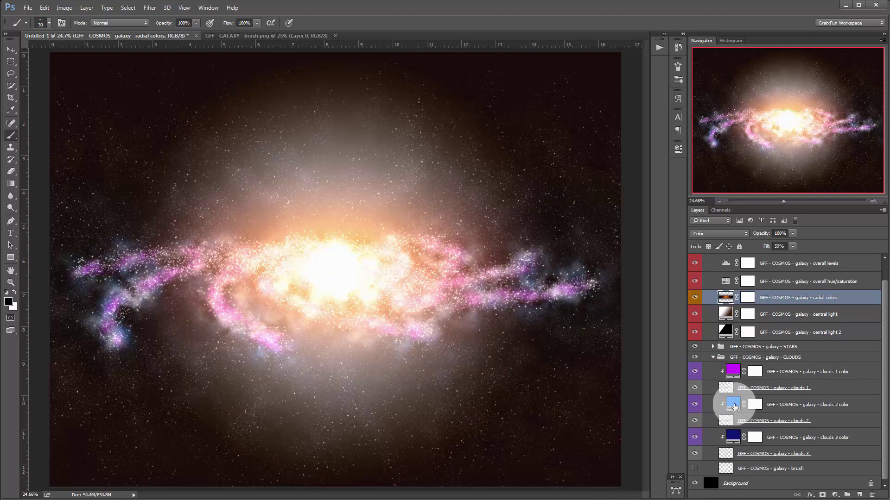
click(714, 357)
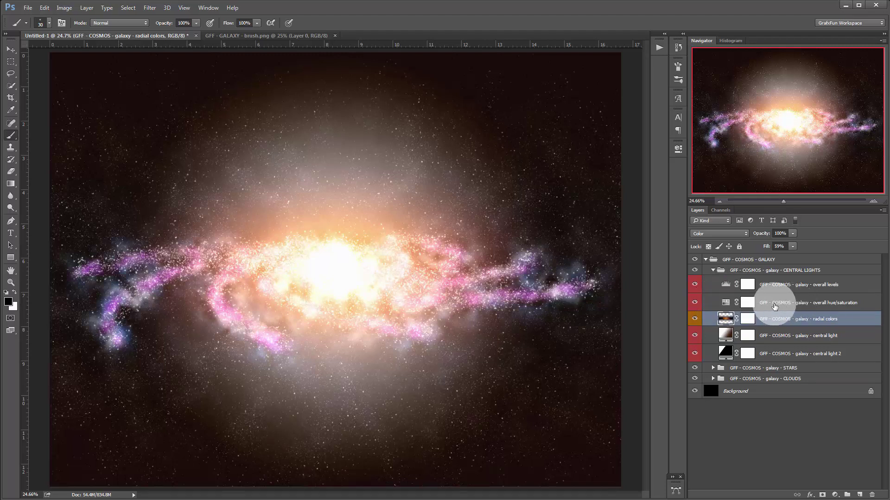
- Clip the galaxy - overall hue/saturation adjustment layer to the radial colors layer below it
click(789, 306)
key(x)
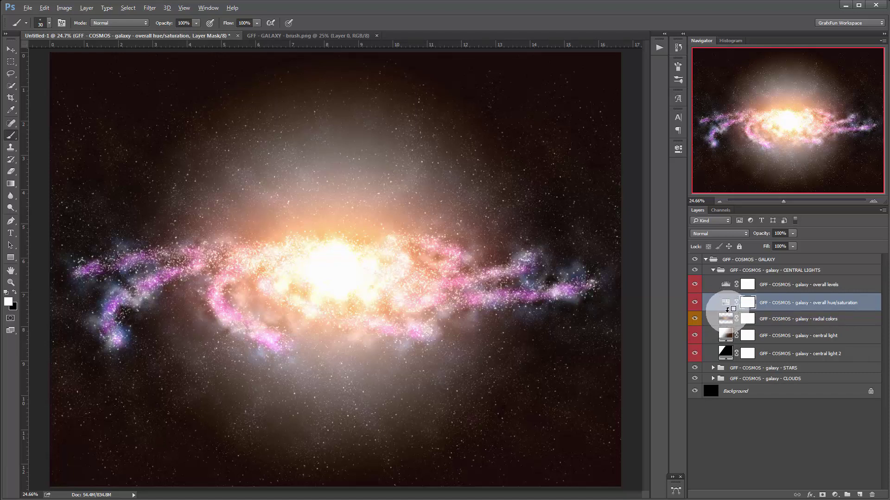
drag(731, 324, 730, 309)
alt+click(729, 309)
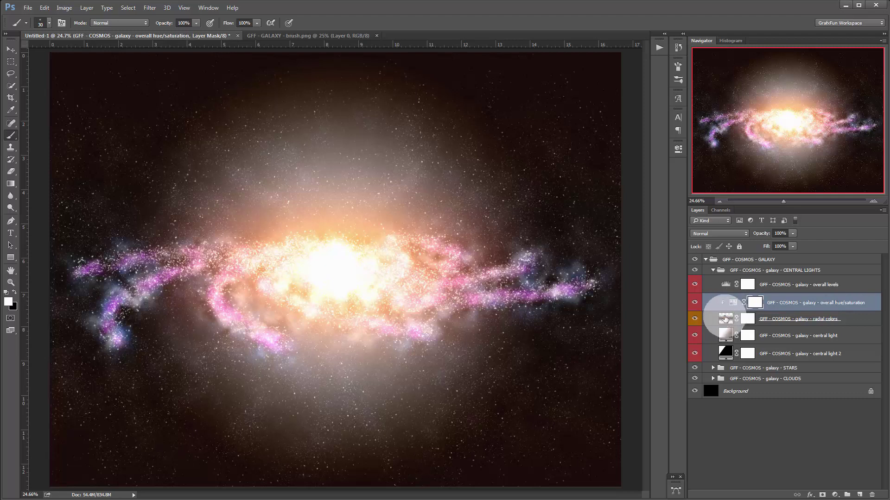
- Set the hue of the galaxy - overall hue/saturation adjustment to -39
click(730, 305)
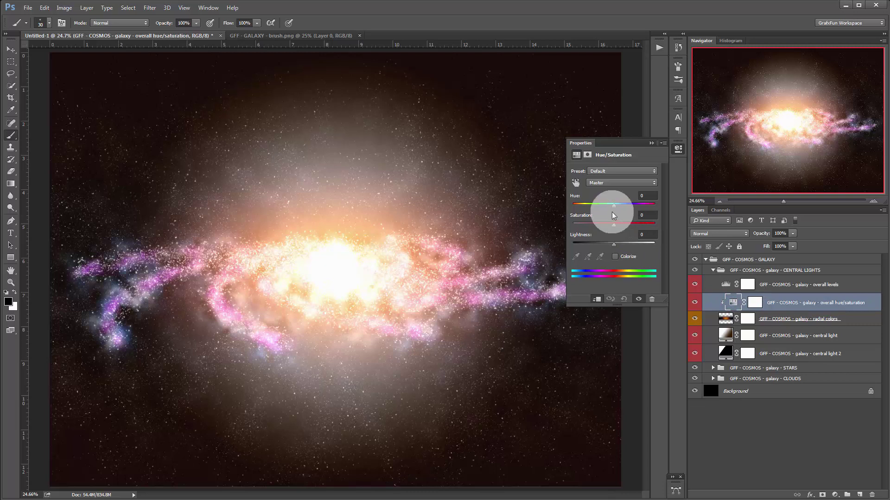
mouse_move(612, 205)
mouse_down()
mouse_move(598, 209)
mouse_move(635, 205)
mouse_move(596, 206)
mouse_up()
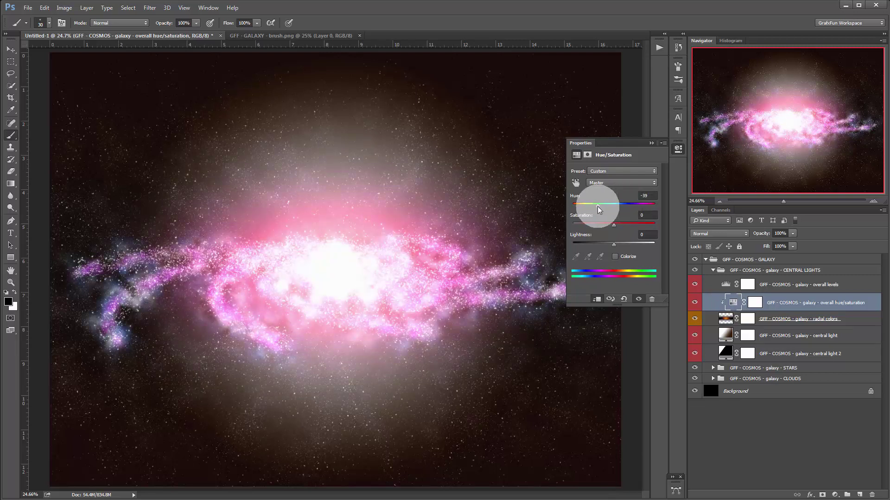
click(651, 143)
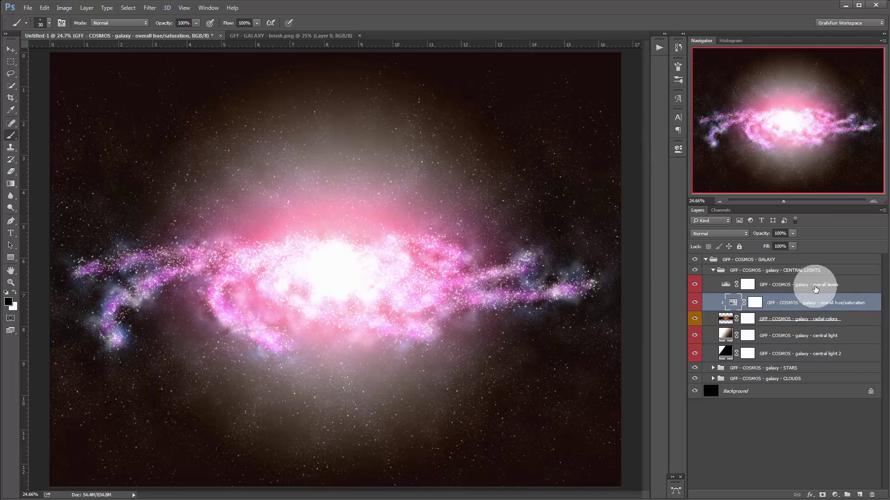
- Set the white input level of the galaxy - overall levels adjustment to 231 and adjust its black output level
double_click(725, 284)
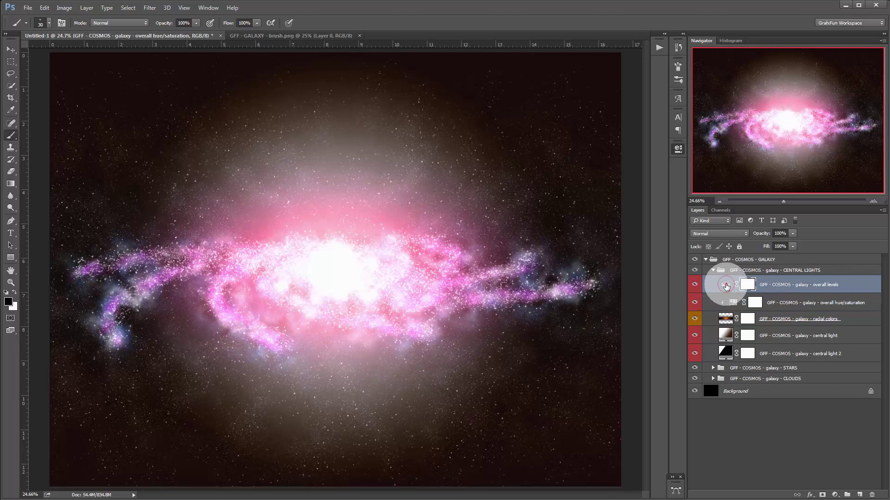
drag(645, 238, 653, 238)
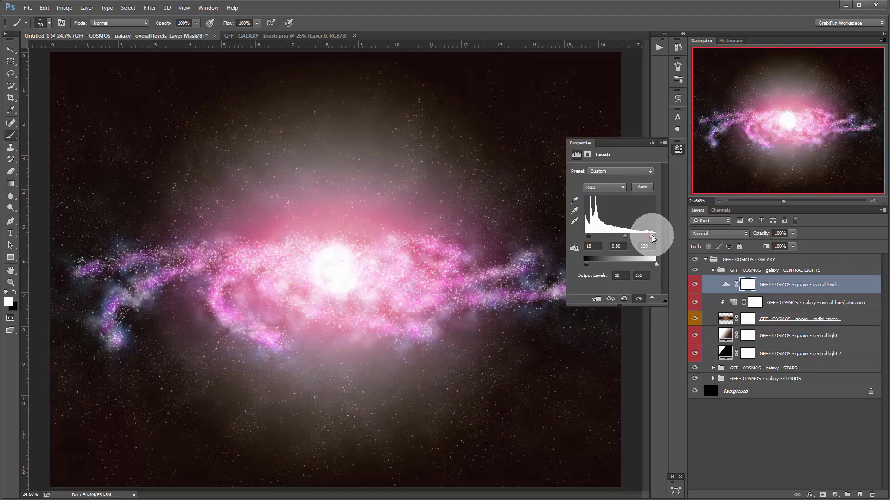
drag(654, 239, 640, 239)
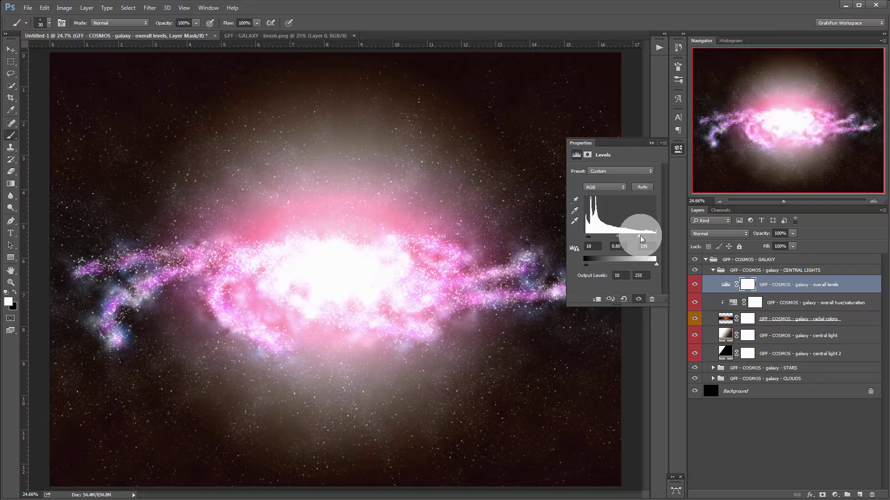
drag(641, 239, 651, 239)
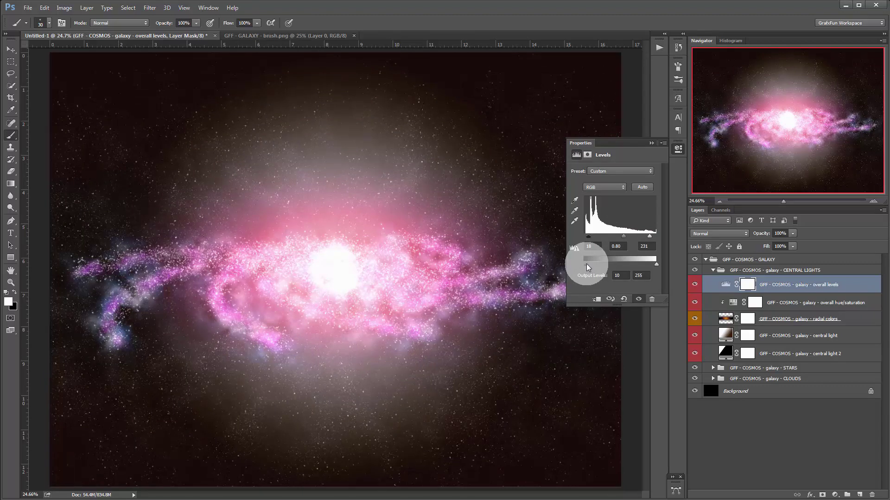
drag(586, 263, 589, 267)
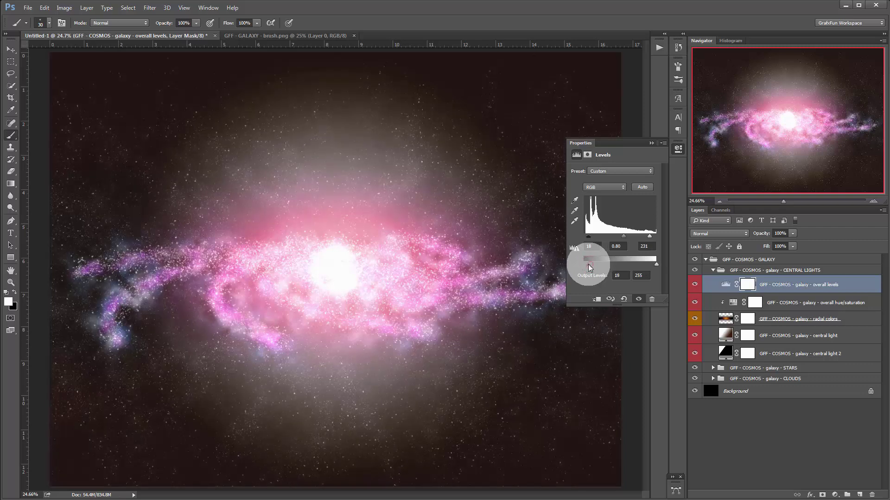
click(652, 143)
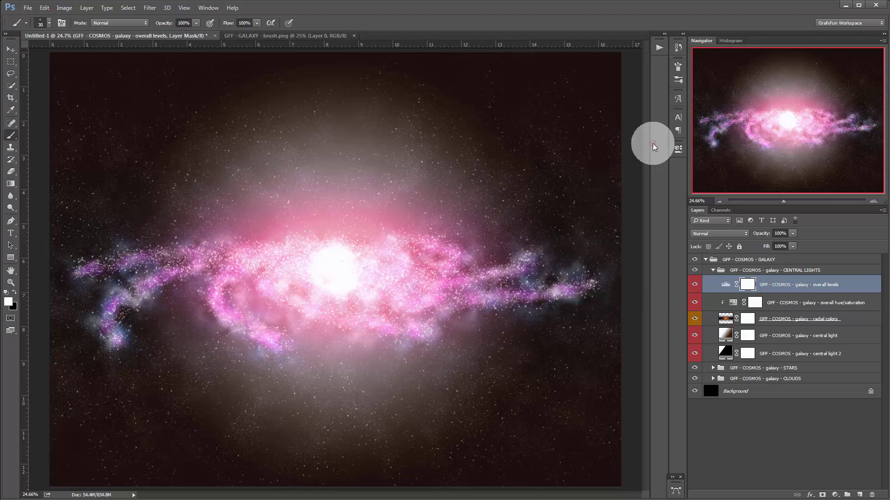
click(860, 290)
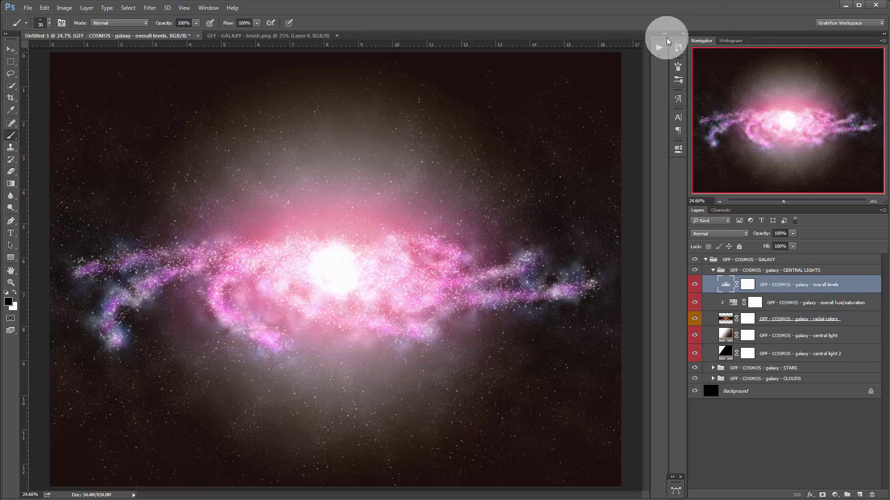
- Display the GFF - COSMOS action set and collapse the CENTRAL LIGHTS group and its parent GALAXY group
click(659, 47)
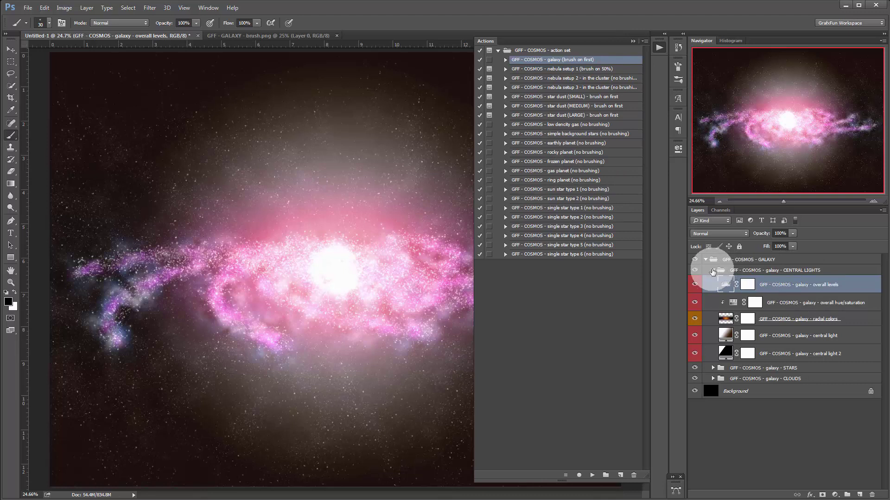
click(721, 270)
click(713, 270)
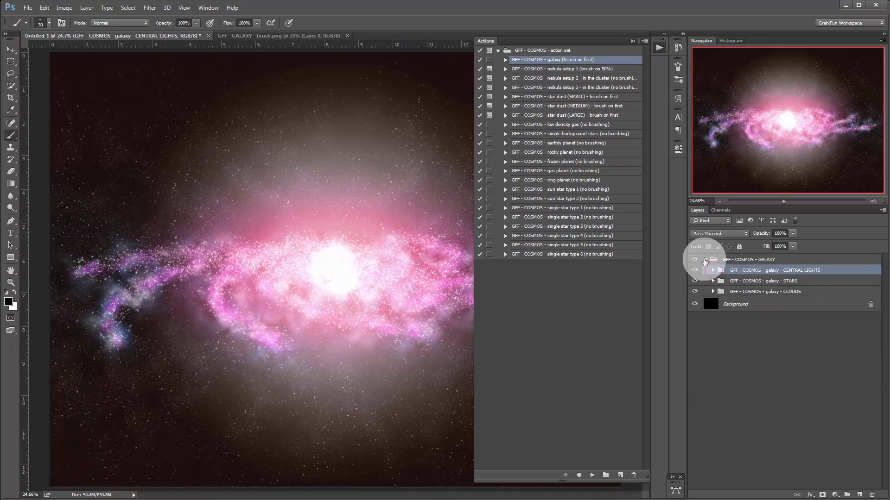
click(706, 260)
click(765, 259)
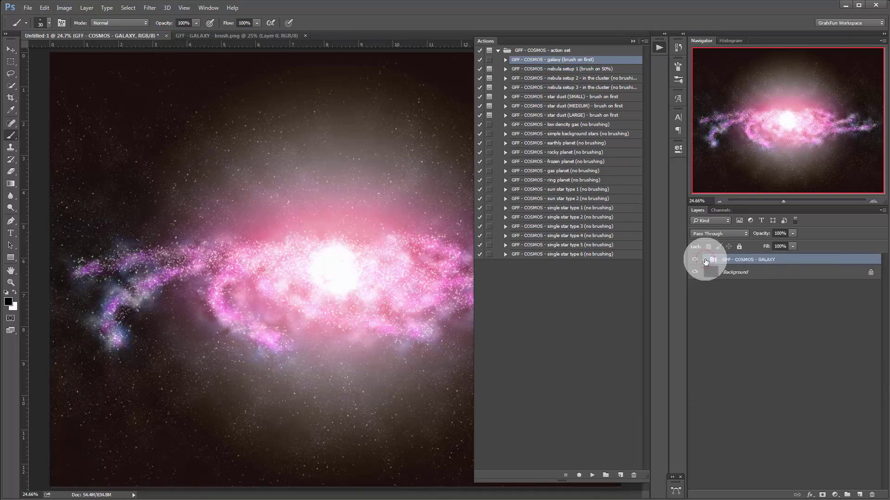
- Expand the GFF - COSMOS - GALAXY group to show its three subgroups and leave no layer selected
click(705, 260)
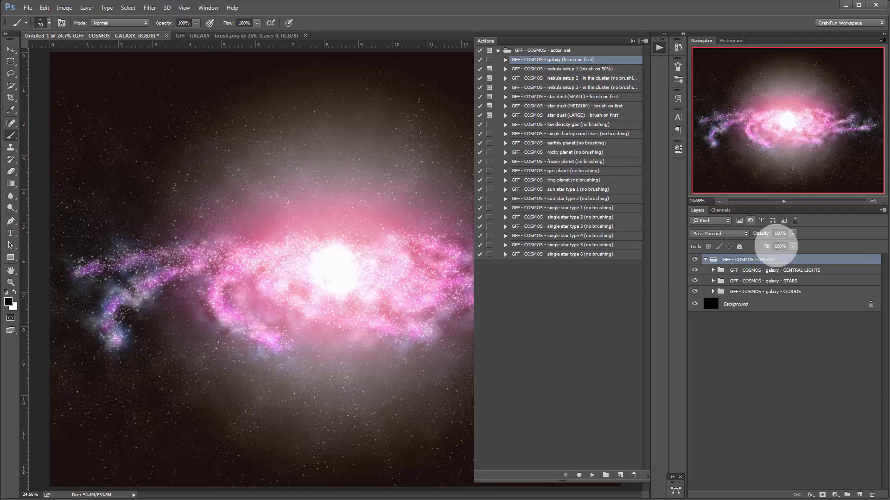
click(705, 260)
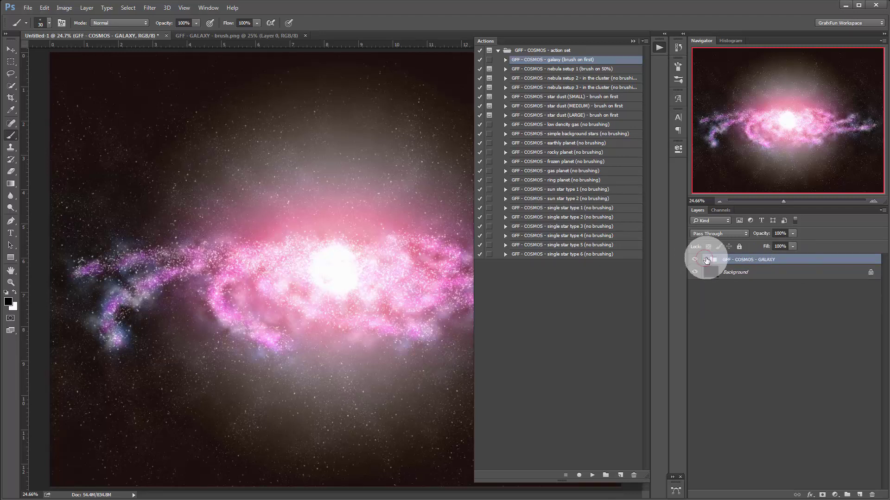
click(705, 260)
click(781, 345)
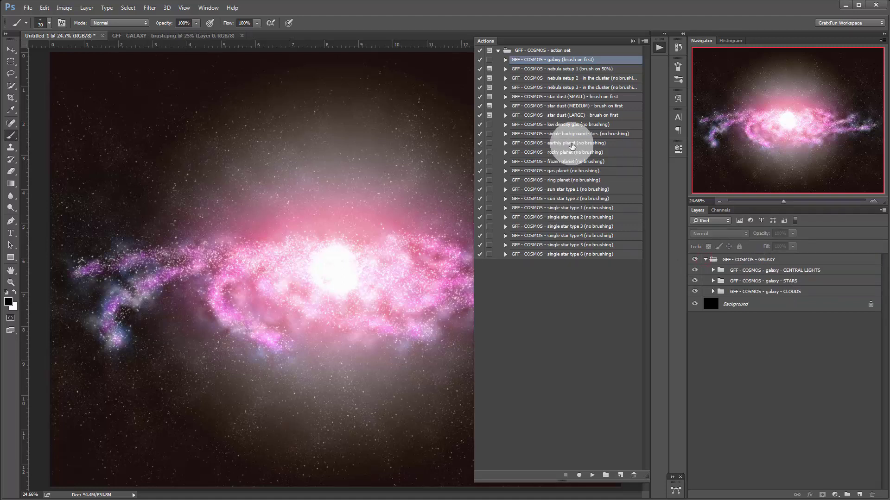
- Expand the CLOUDS, STARS and CENTRAL LIGHTS groups and deselect all layers
click(713, 291)
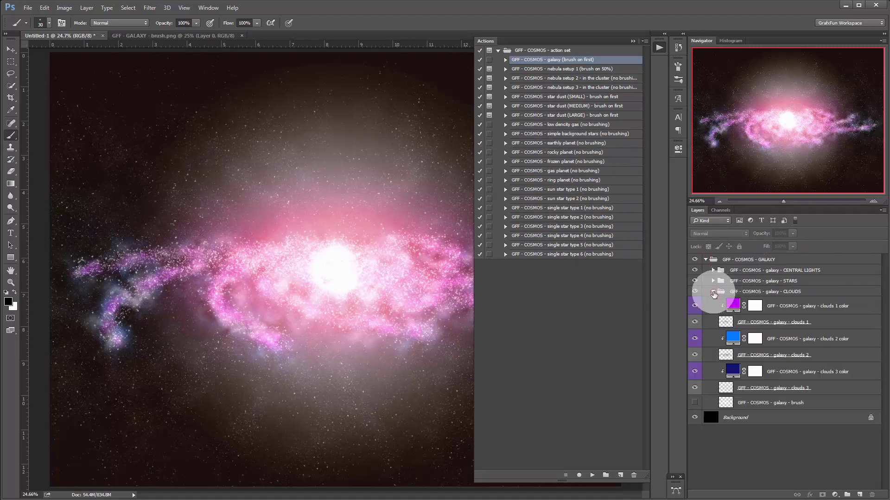
click(714, 281)
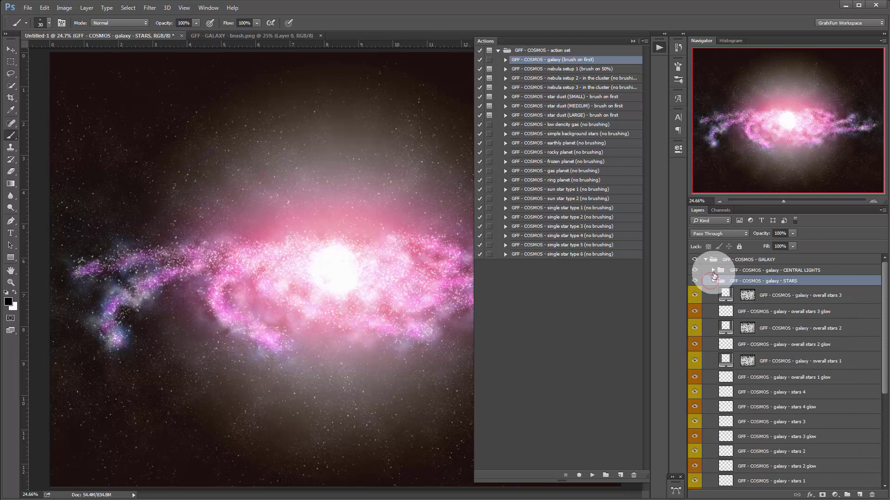
click(712, 270)
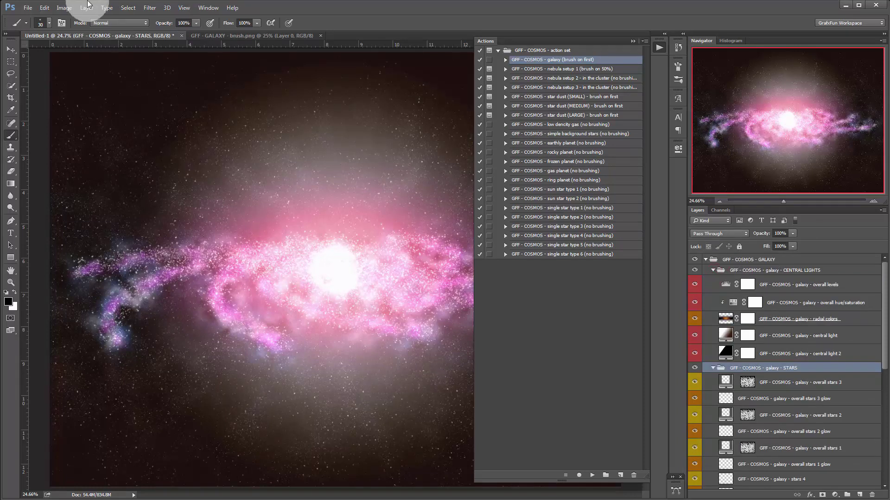
click(128, 8)
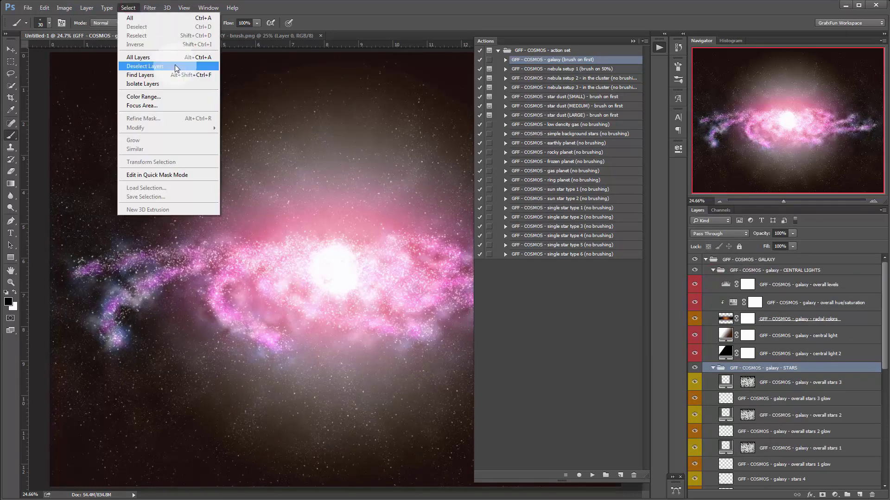
click(153, 68)
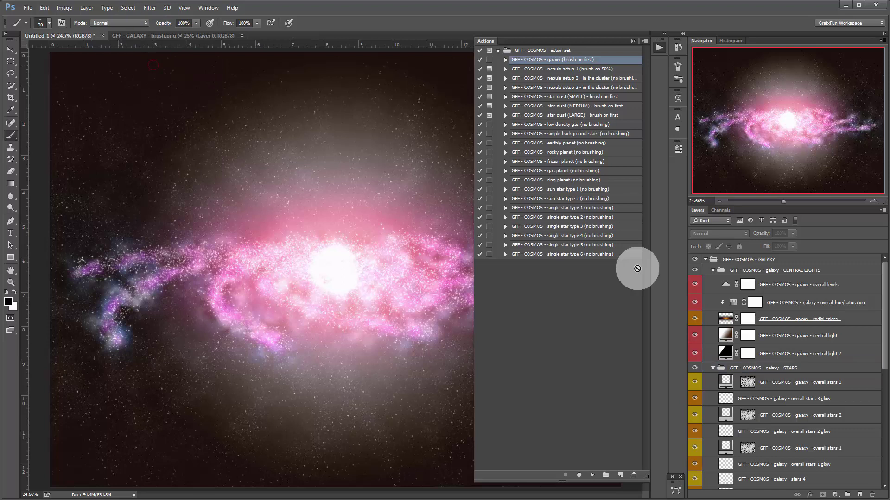
- Play the GFF - COSMOS - sun star type 1 action, collapse the resulting star group and select it
drag(886, 302, 879, 277)
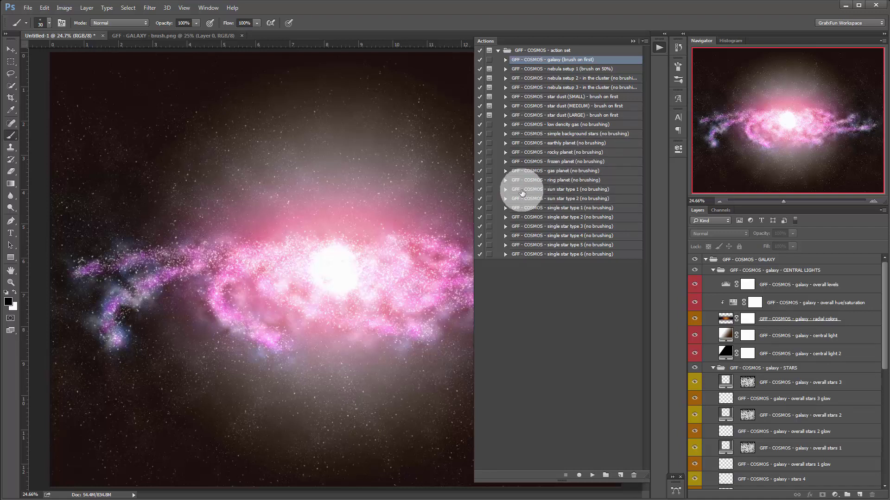
click(573, 192)
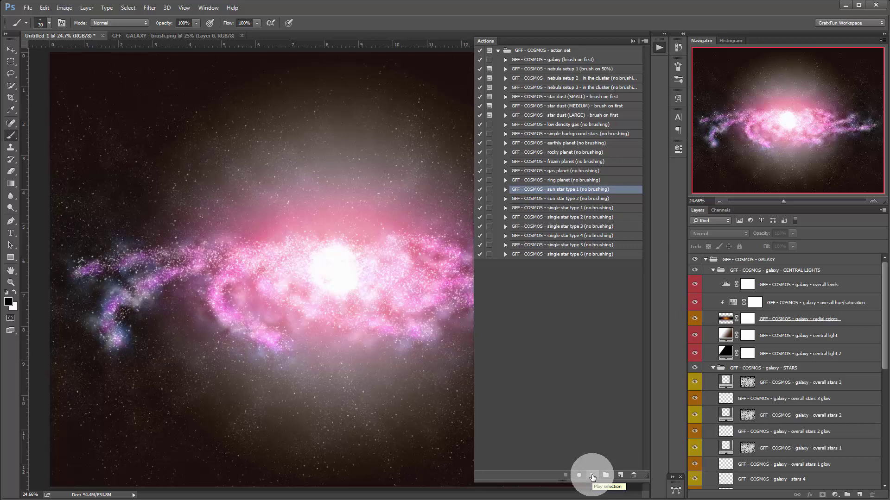
click(592, 477)
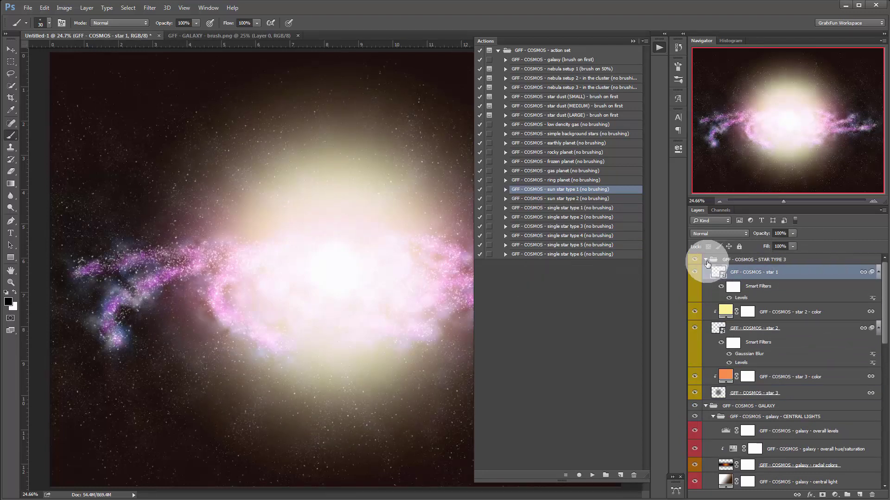
click(705, 262)
click(800, 260)
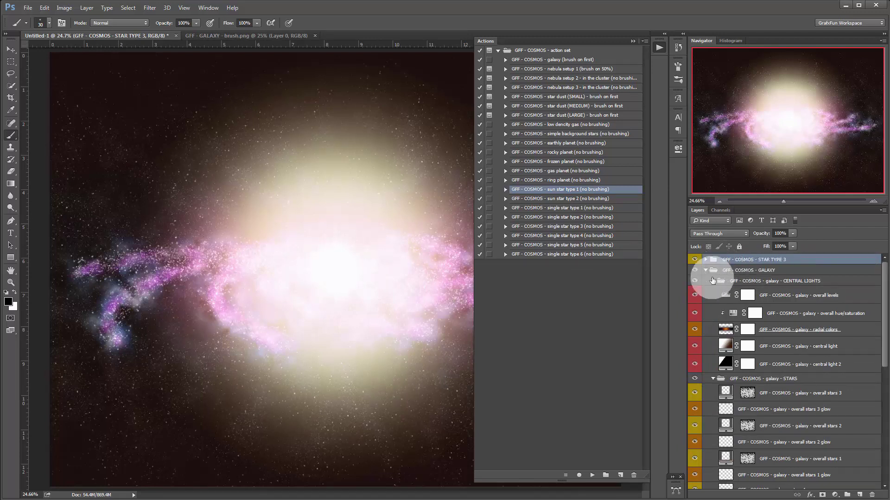
- Collapse the three subgroups inside GFF - COSMOS - GALAXY and expand the star group to list its layers
click(705, 271)
click(706, 270)
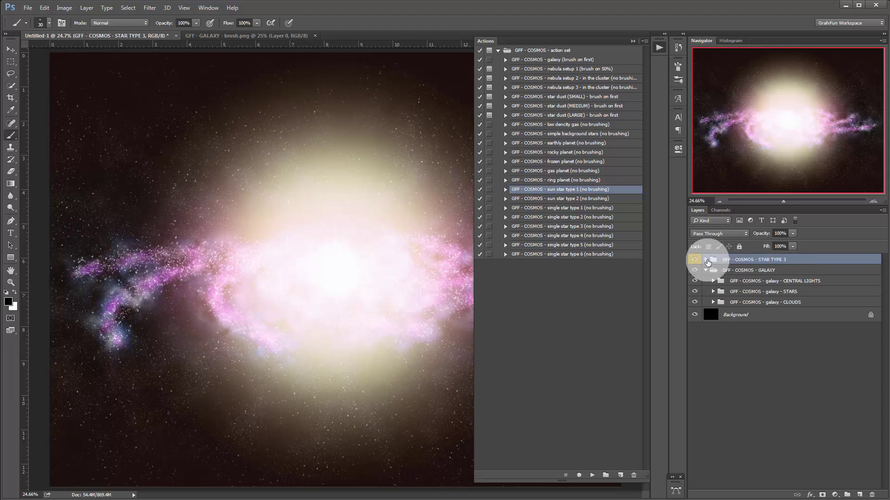
click(705, 259)
click(705, 259)
click(705, 260)
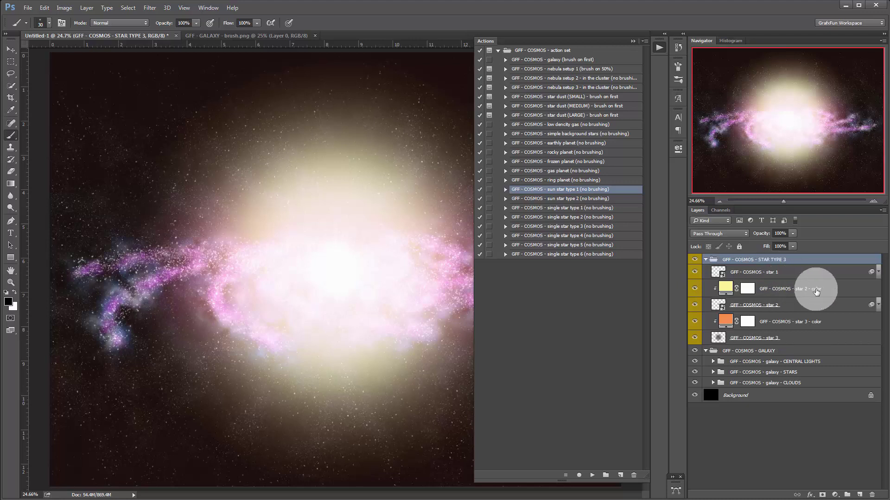
- Examine the contents of the galaxy's CLOUDS, STARS and CENTRAL LIGHTS subgroups
click(712, 382)
scroll(753, 371, down, 2)
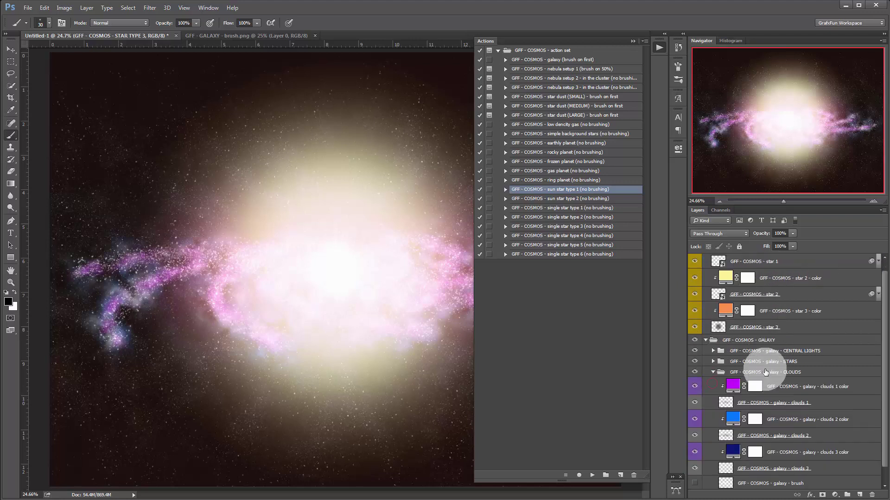
click(712, 356)
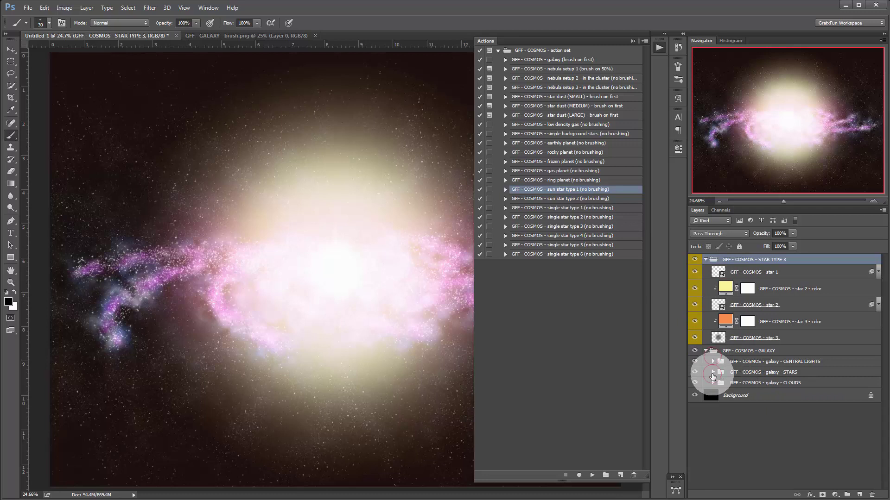
click(713, 372)
scroll(714, 370, down, 1)
click(713, 362)
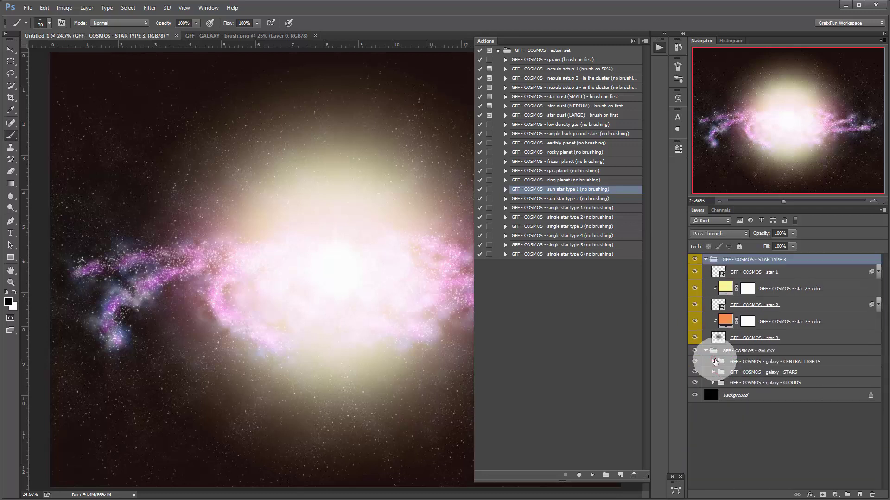
click(713, 362)
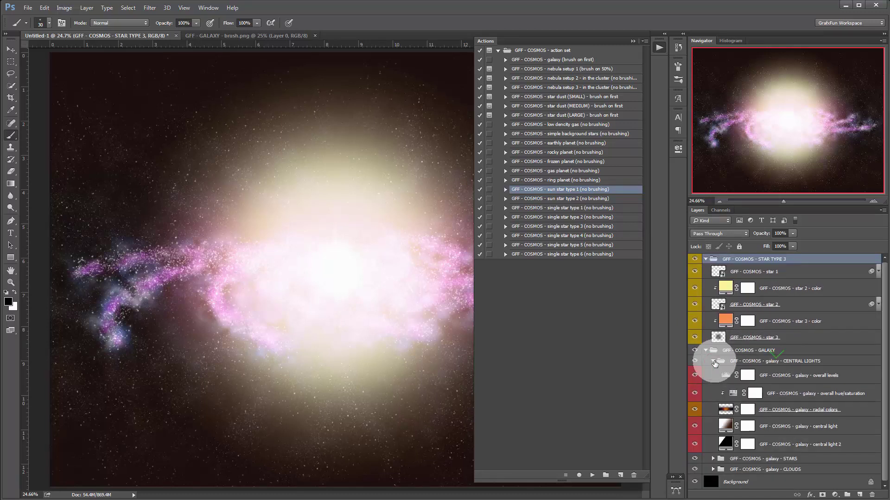
click(713, 361)
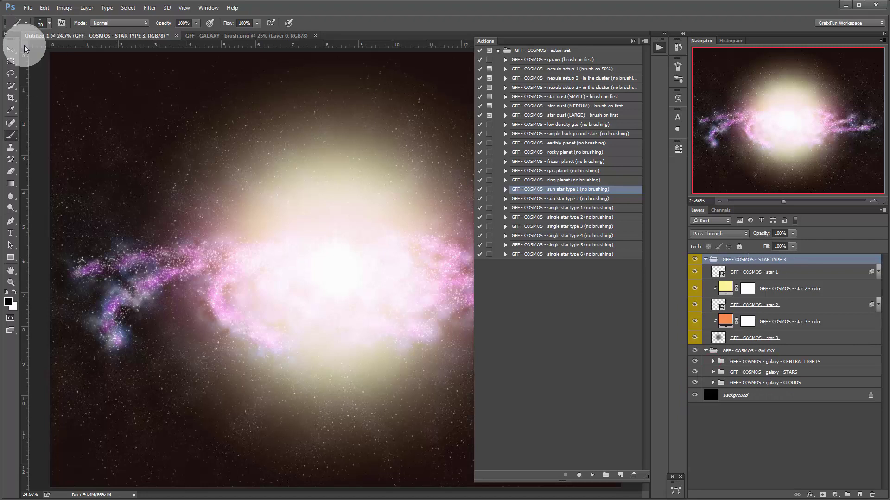
- Move the type 1 sun star to the upper left of the galaxy's centre and delete its group
click(11, 49)
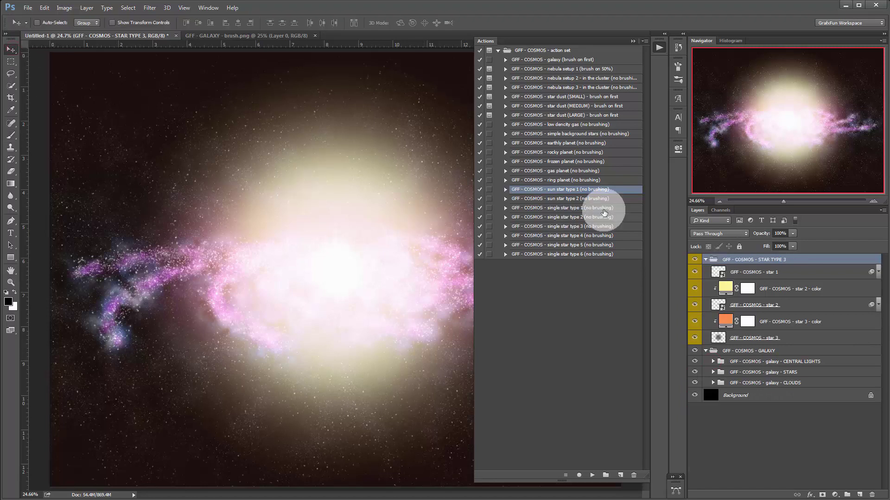
drag(247, 137, 285, 215)
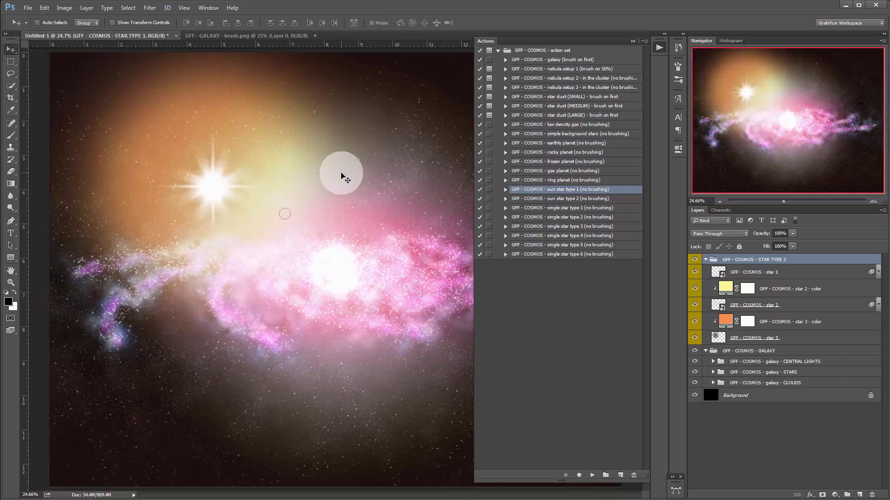
key(Delete)
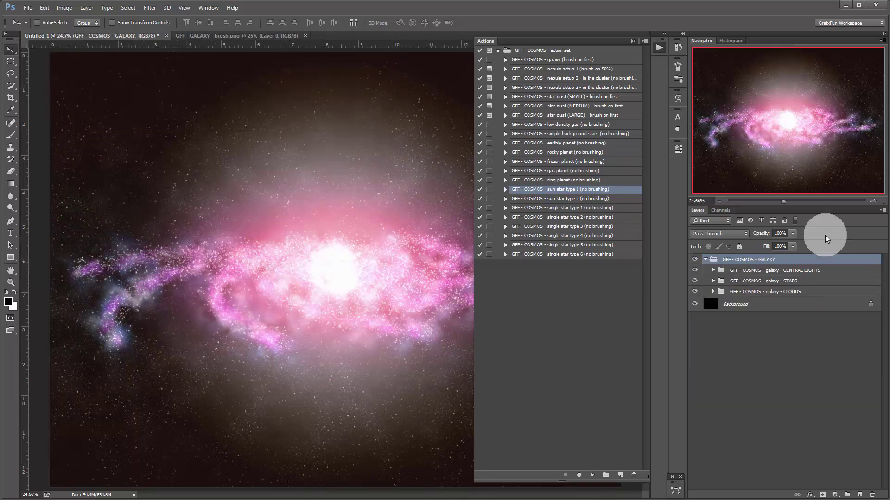
- Collapse the GFF - COSMOS - GALAXY group and deselect all layers
click(704, 259)
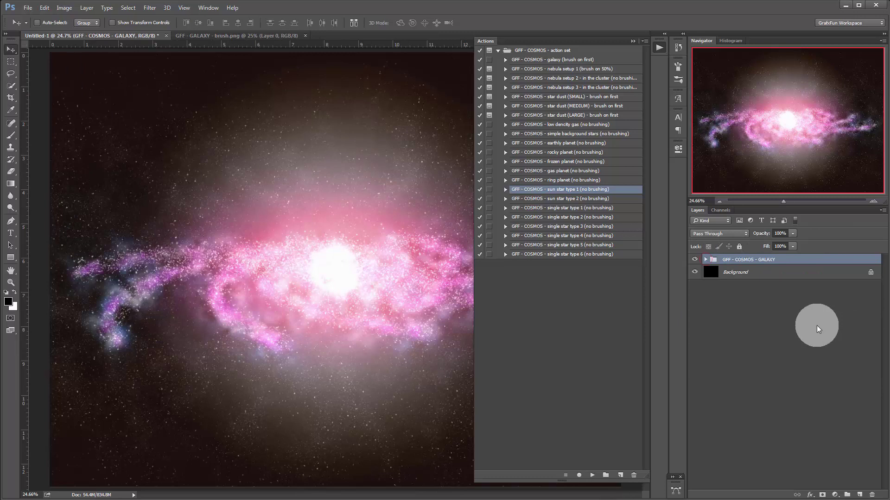
click(128, 8)
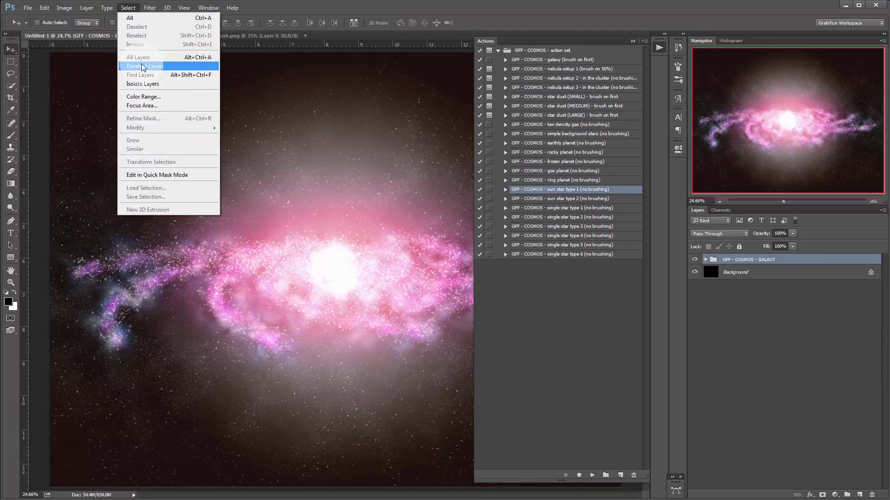
click(153, 67)
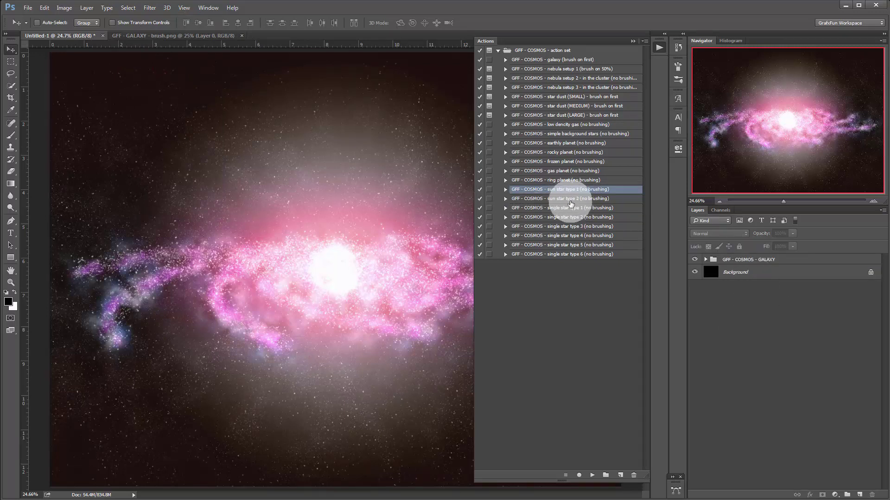
- Play the GFF - COSMOS - sun star type 2 action and open its layer group with the nested subgroups collapsed
click(573, 199)
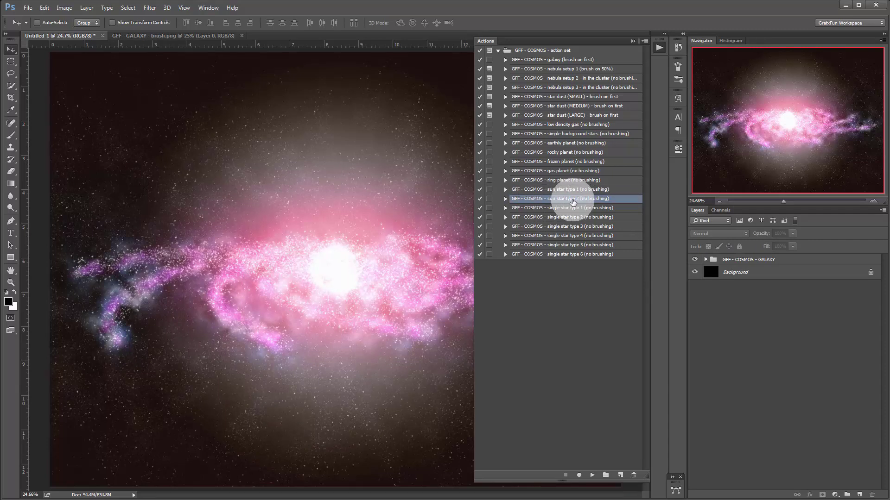
click(592, 475)
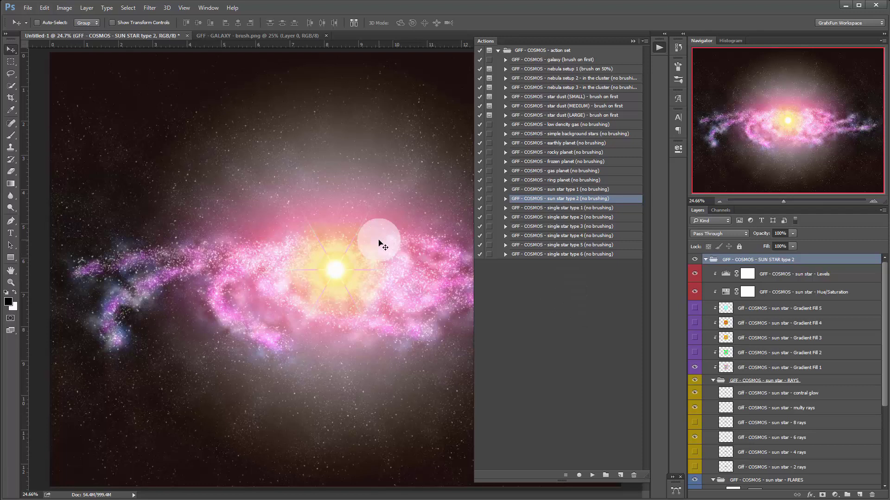
click(705, 261)
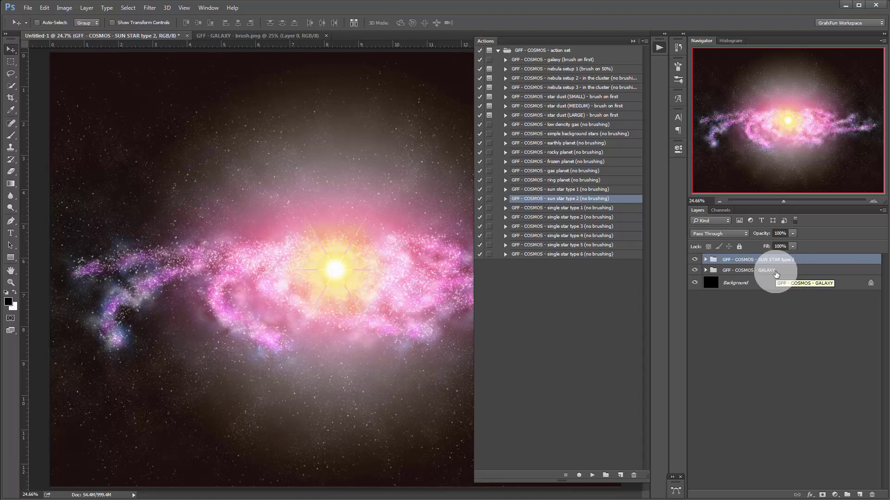
click(705, 260)
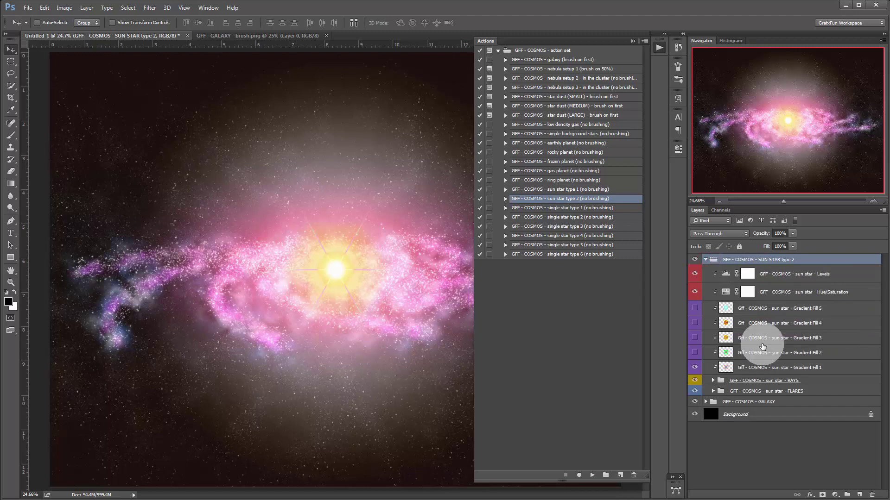
- Examine the layers inside the sun star's RAYS and FLARES subgroups
click(713, 380)
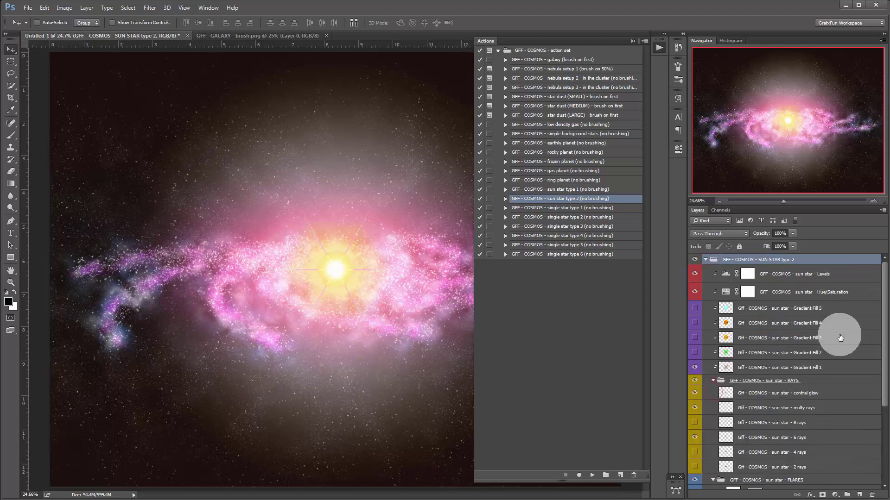
scroll(840, 338, down, 5)
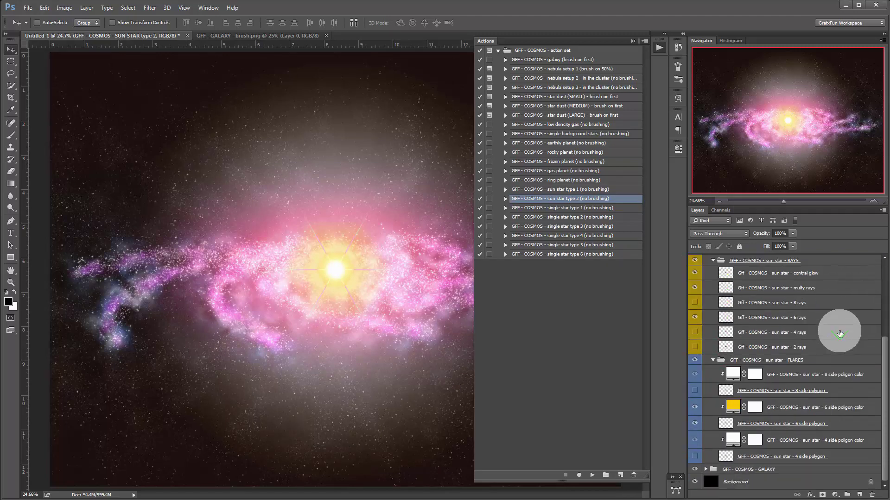
scroll(840, 335, up, 3)
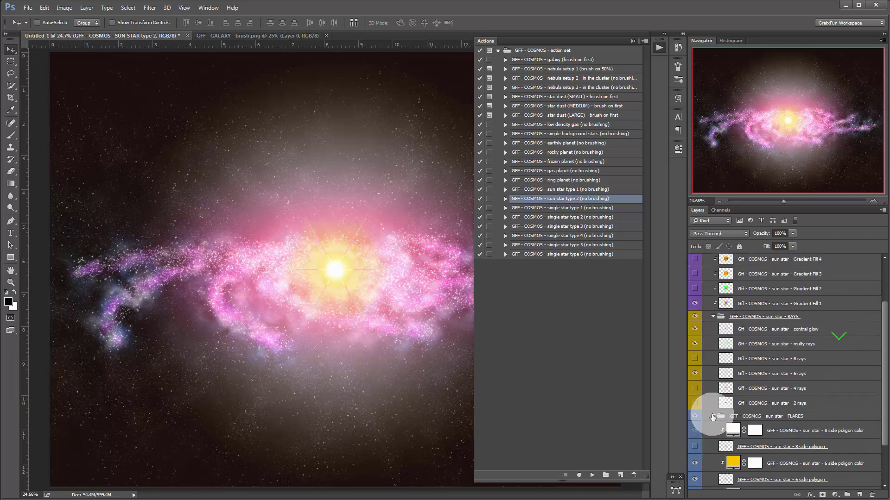
click(713, 416)
click(711, 355)
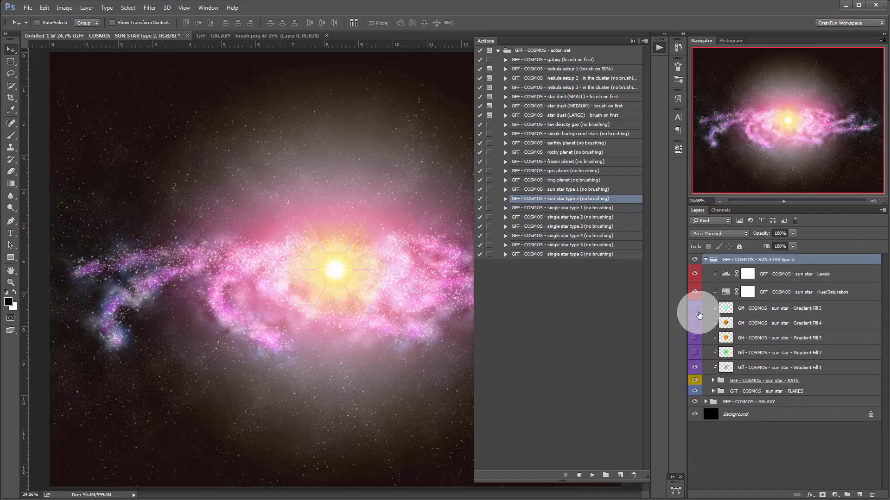
click(712, 391)
- Expand the sun star's RAYS and FLARES subgroups and move the star into the dark sky above the galaxy's left arm
click(713, 380)
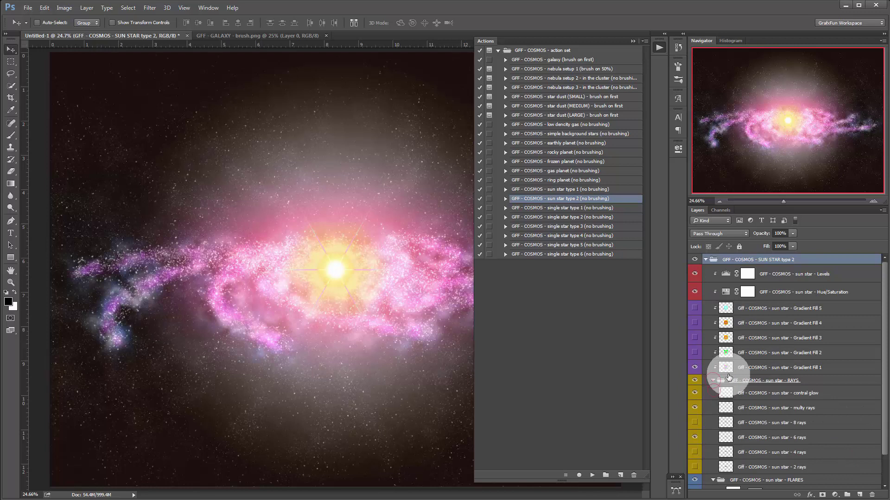
scroll(833, 339, down, 5)
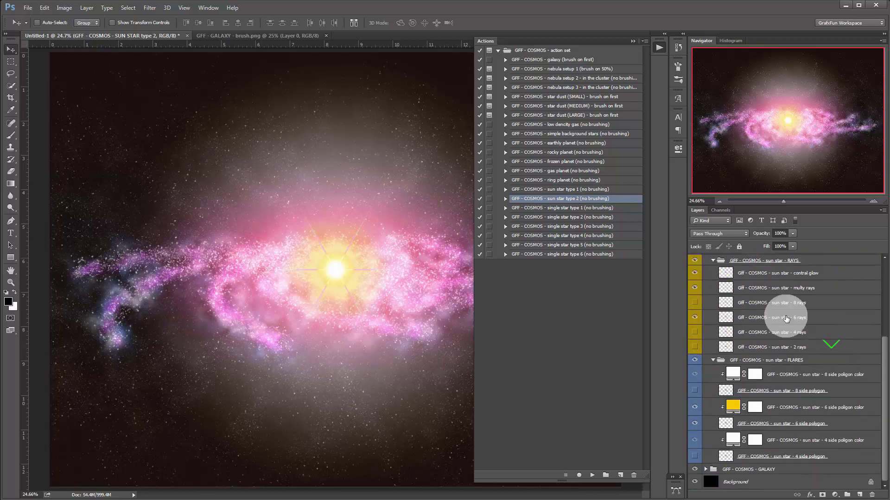
drag(341, 271, 167, 123)
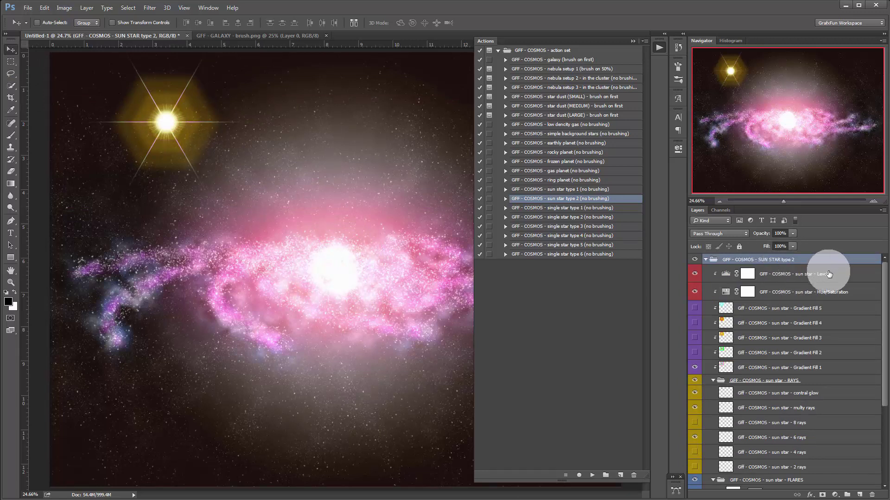
- Show the sun star's 4 side polygon flare and hide its 6 side polygon flare
drag(884, 281, 884, 375)
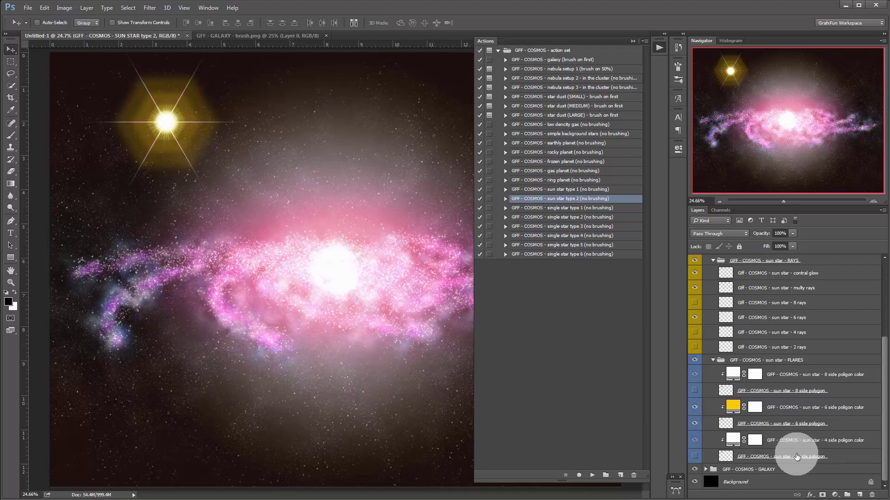
click(695, 457)
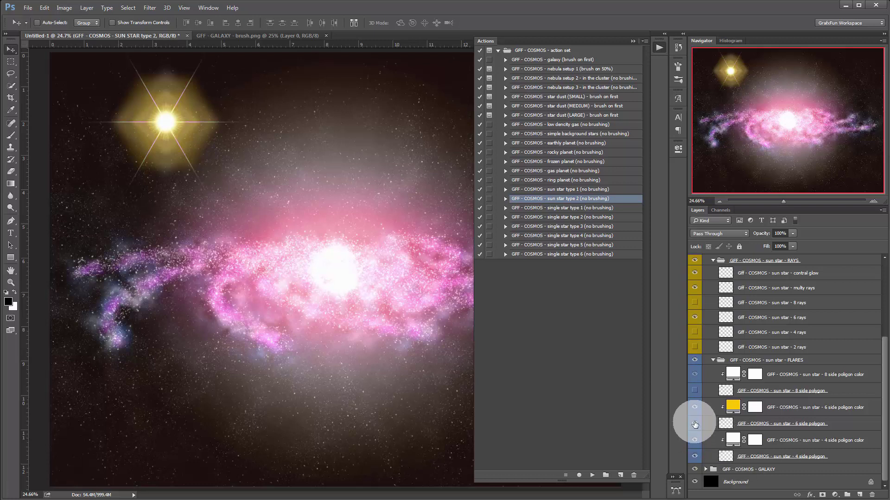
click(694, 423)
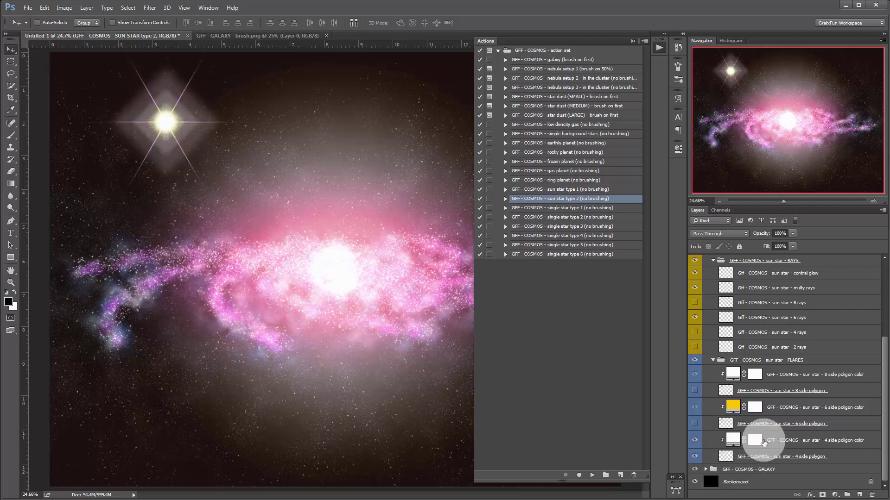
- Change the sun star's 4 side polygon fill color to a bright red
double_click(734, 440)
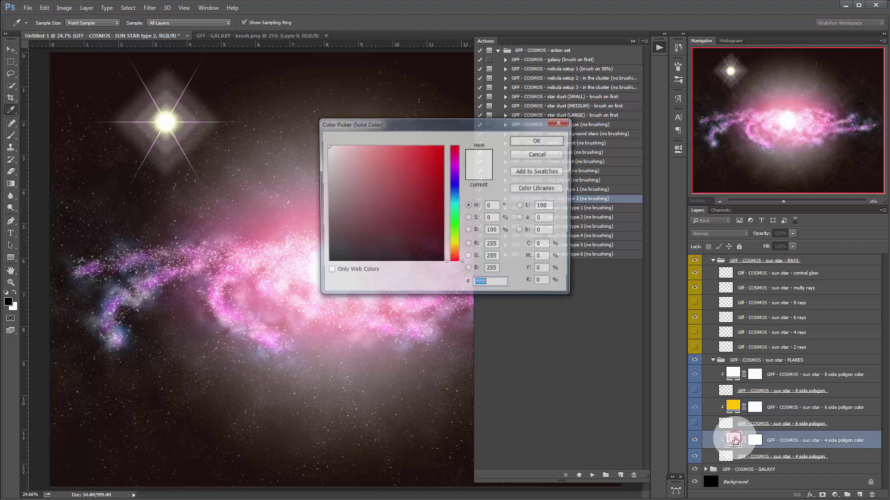
mouse_move(423, 200)
mouse_down()
mouse_move(401, 123)
mouse_move(408, 139)
mouse_move(425, 132)
mouse_up()
click(533, 140)
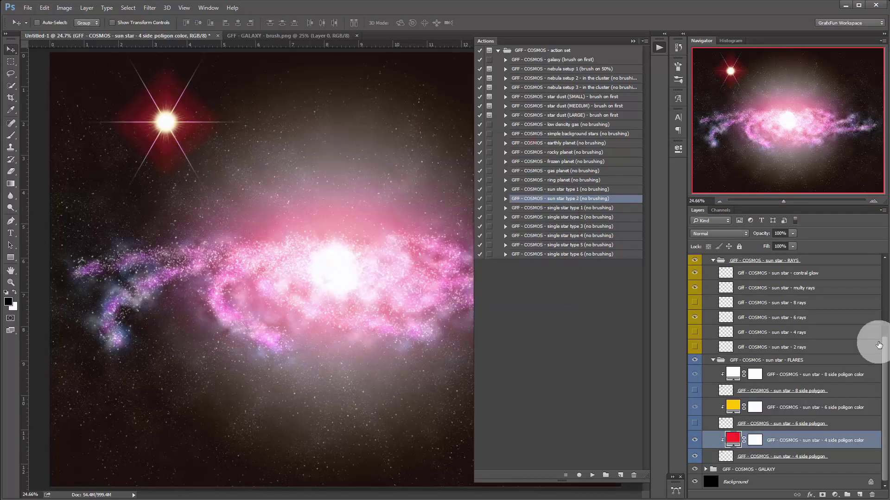
- Hide the 4 side polygon flare, and show the 6 side polygon flare before hiding it as well
click(694, 456)
drag(696, 430, 694, 408)
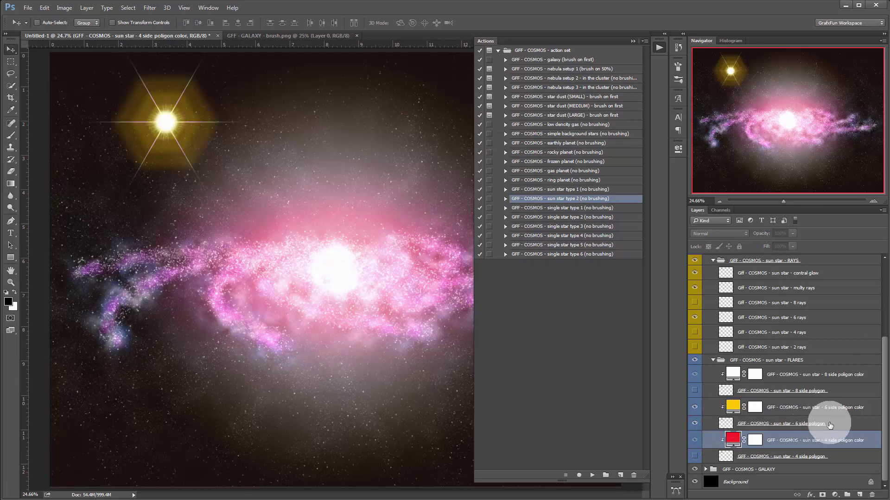
click(694, 423)
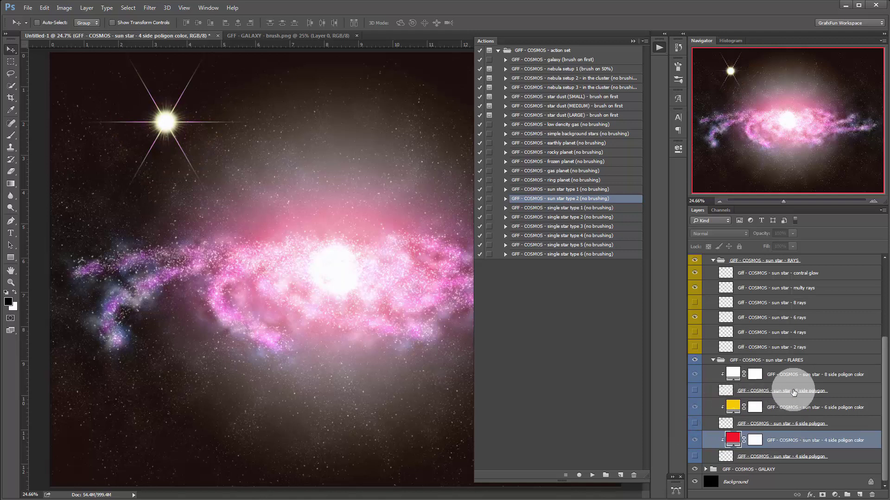
- Show the sun star's 8 side polygon flare and set its fill color to light blue (37b1ff)
click(695, 390)
double_click(732, 374)
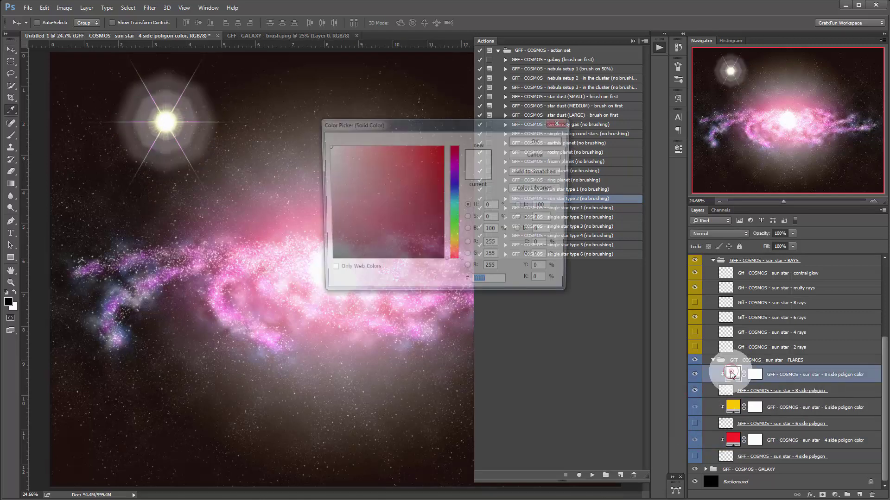
drag(384, 180, 373, 111)
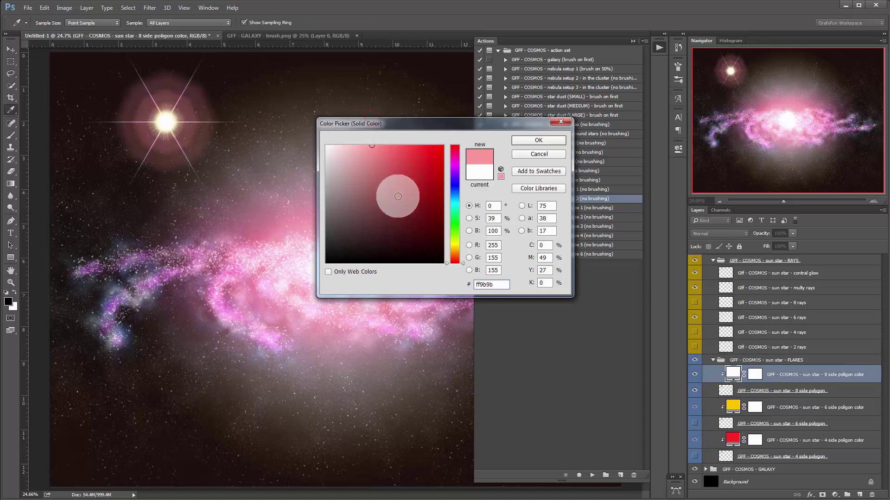
click(463, 204)
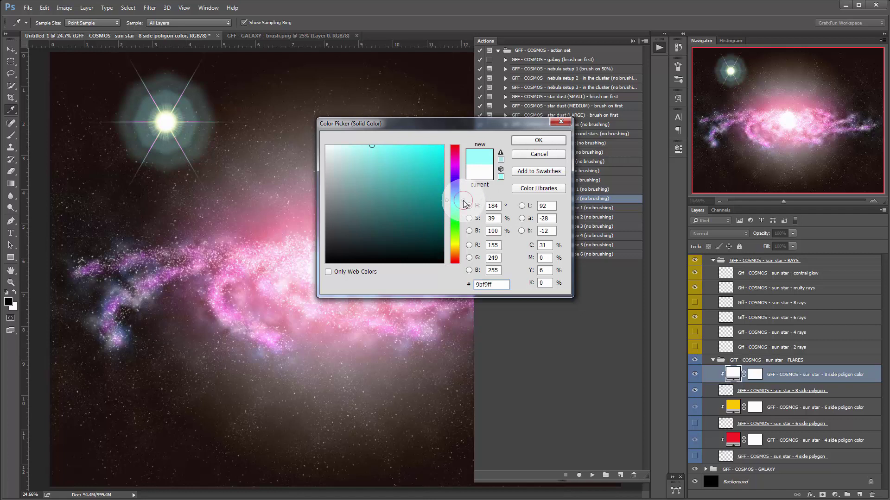
click(462, 196)
drag(410, 162, 418, 132)
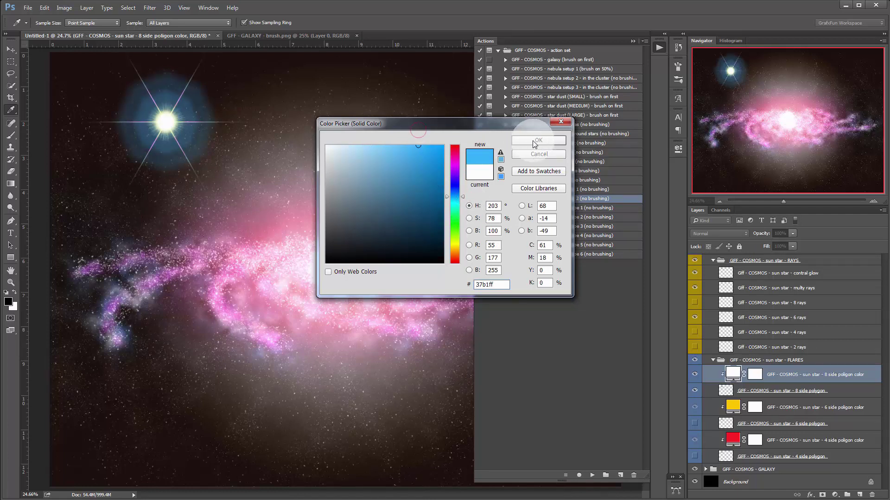
click(537, 141)
key(v)
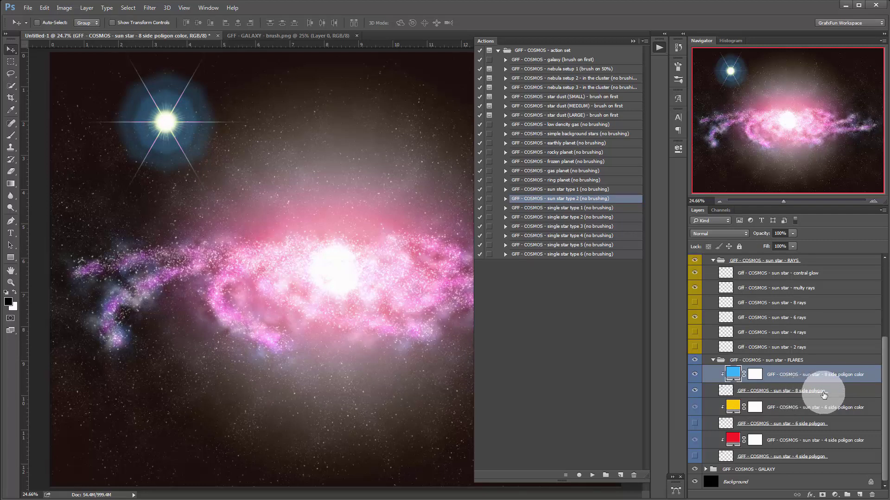
- Try the sun star's 2, 4 and 6 rays layers one at a time, ending with only the 8 rays version shown
scroll(811, 380, up, 2)
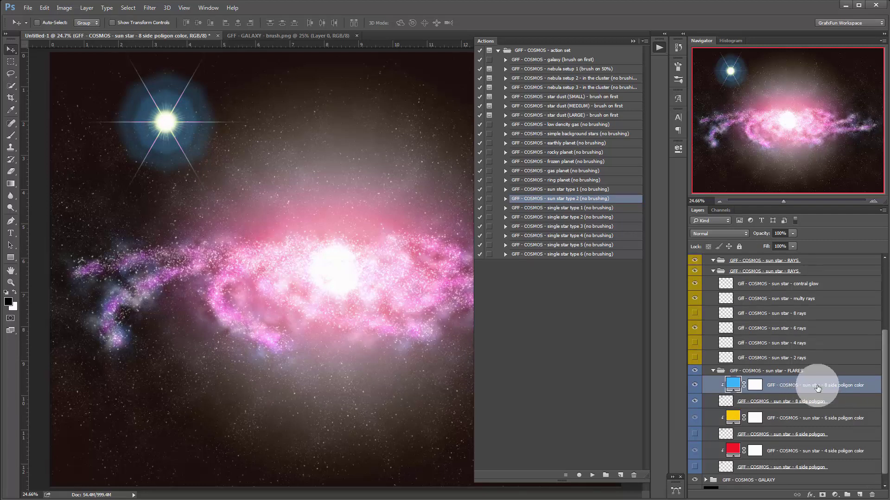
click(695, 339)
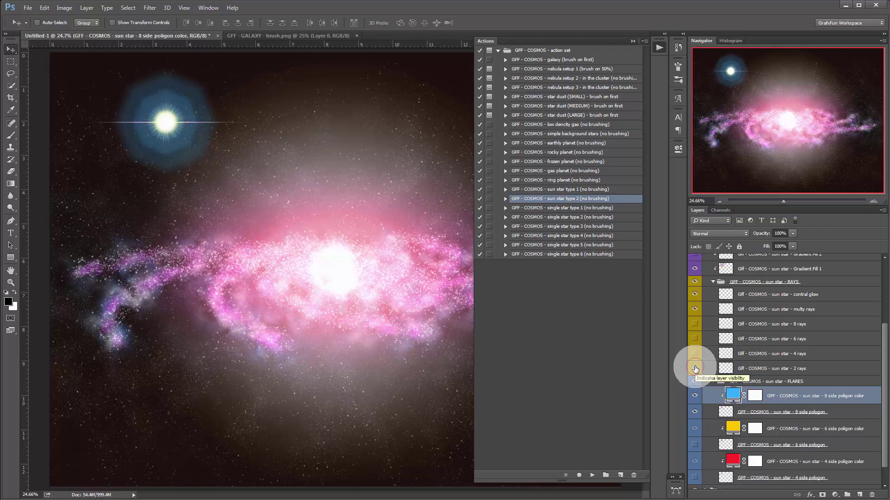
click(695, 354)
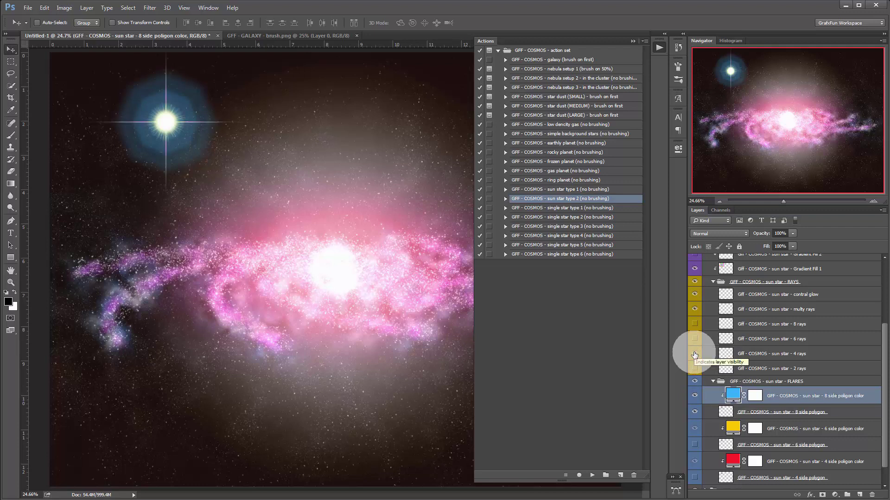
click(694, 353)
click(695, 338)
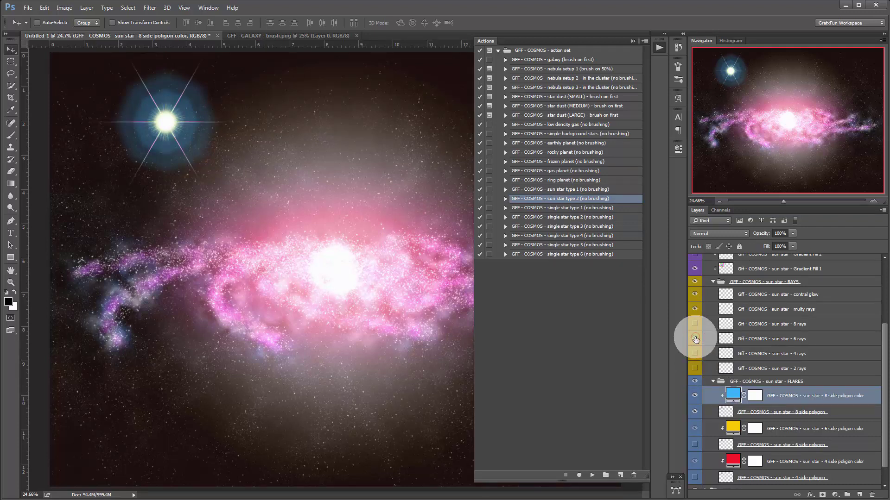
click(695, 339)
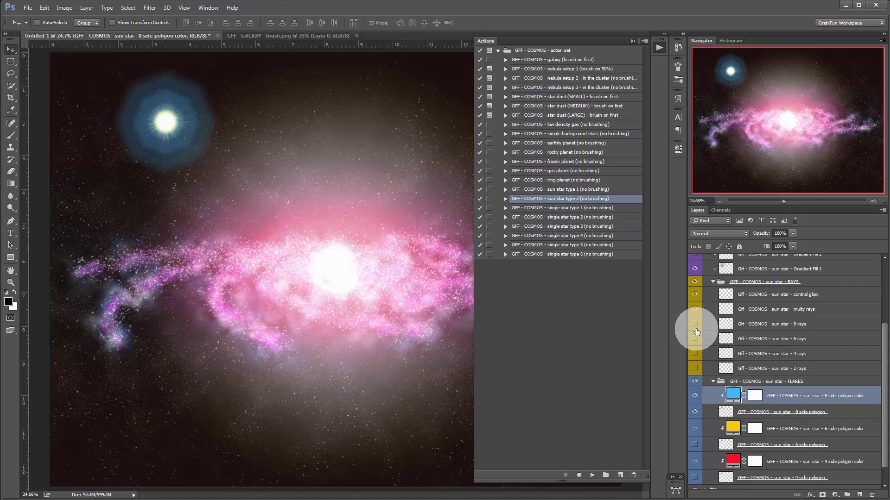
click(695, 324)
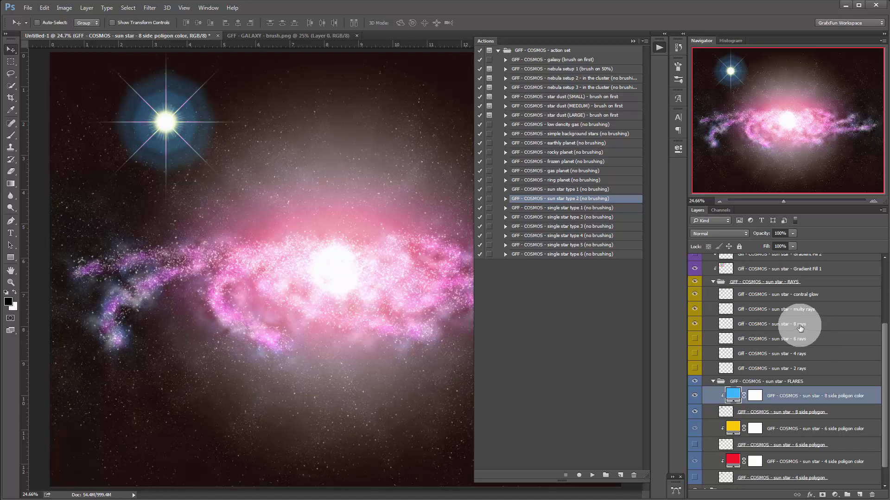
- Collapse the sun star's RAYS and FLARES subgroups and show Gradient Fill 5 as its only gradient fill
scroll(801, 327, up, 2)
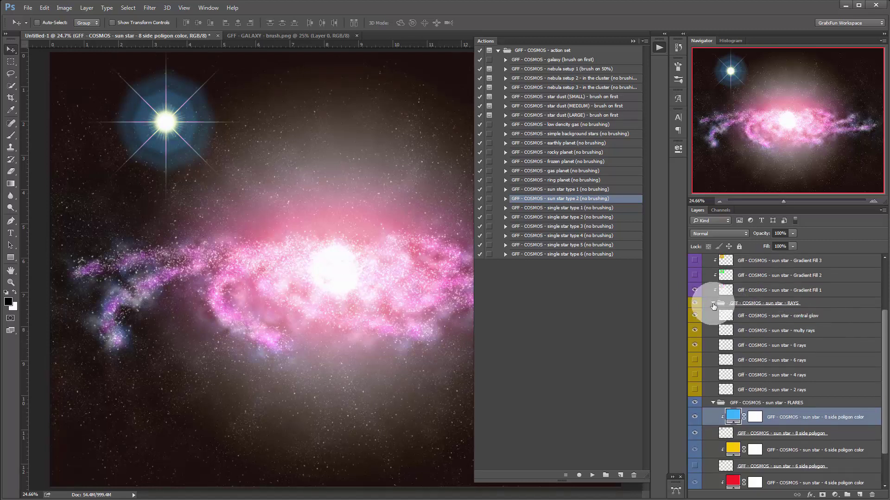
click(713, 402)
click(709, 360)
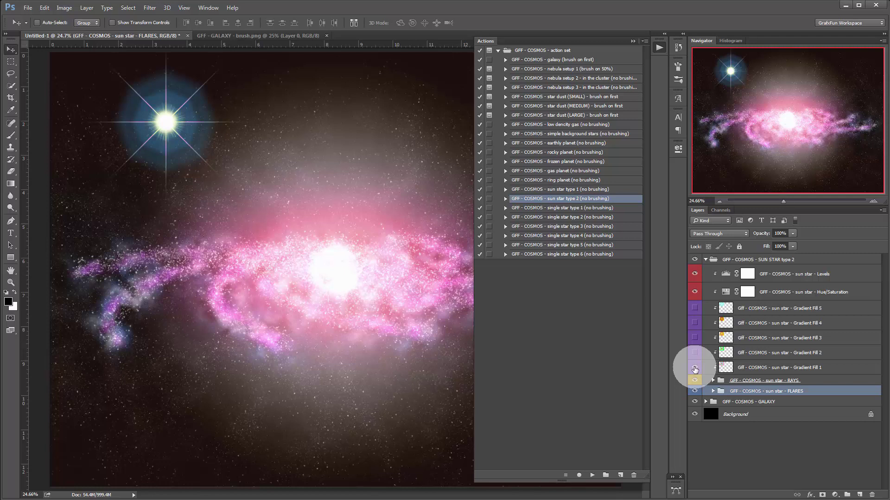
drag(694, 367, 694, 310)
click(694, 353)
click(695, 309)
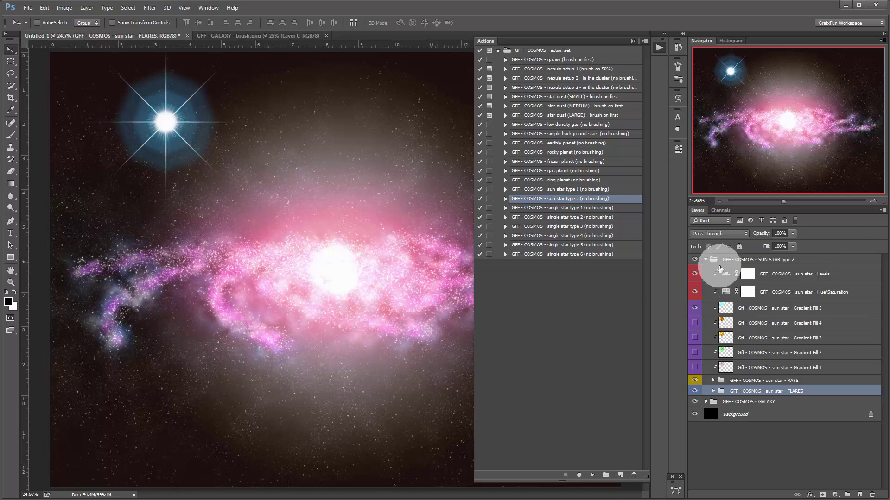
- Collapse the SUN STAR type 2 group and delete it together with the GALAXY group and their contents
click(738, 260)
click(705, 259)
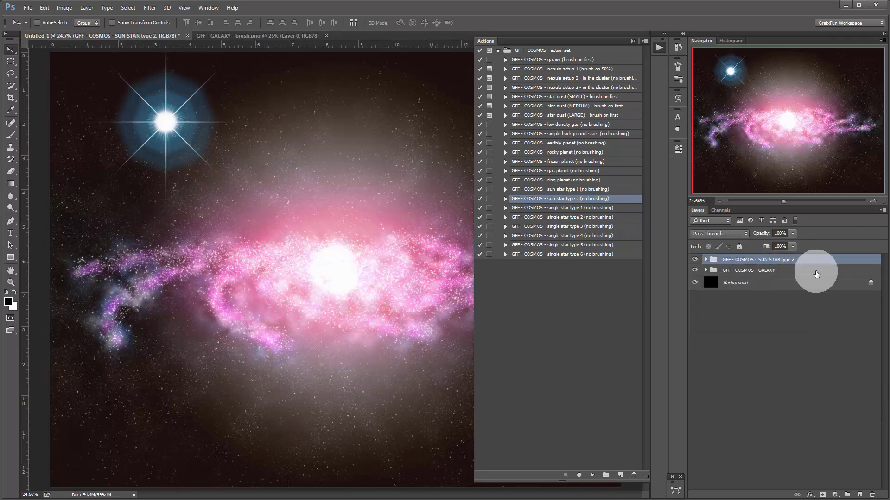
shift+click(815, 270)
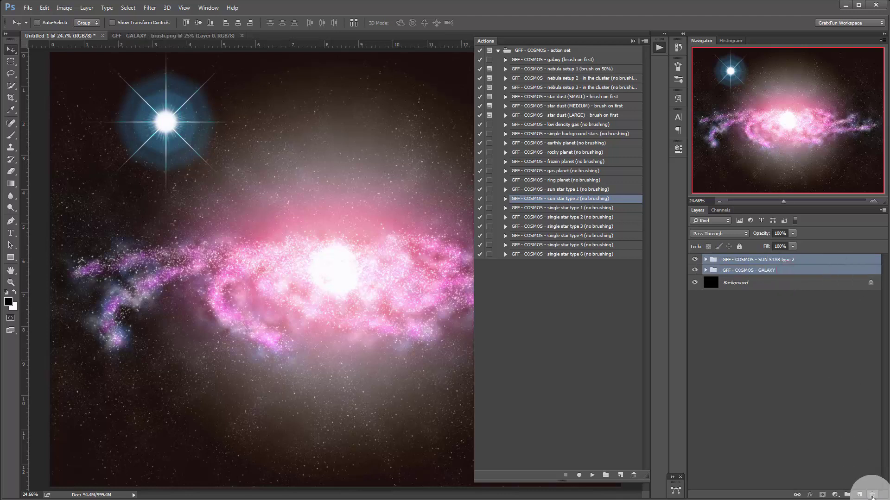
click(872, 495)
click(414, 203)
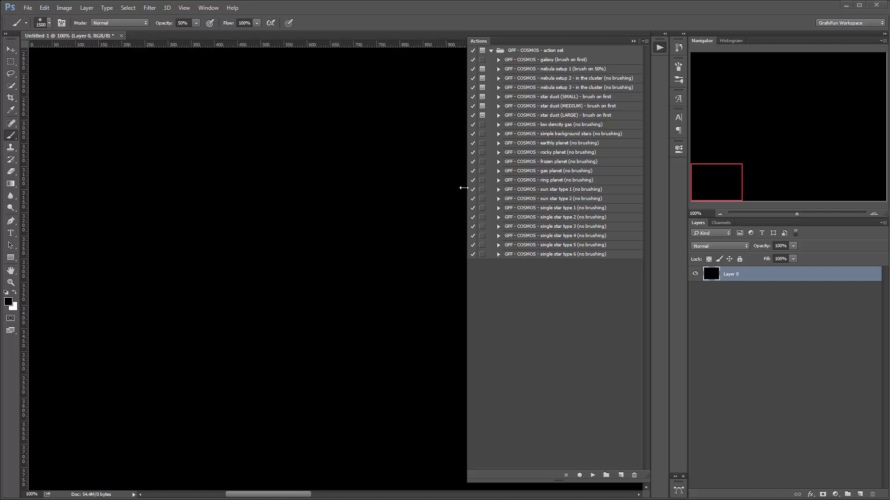
- Play the GFF - COSMOS nebula setup 1 (brush on 50%) action up to its brushing stop
click(598, 70)
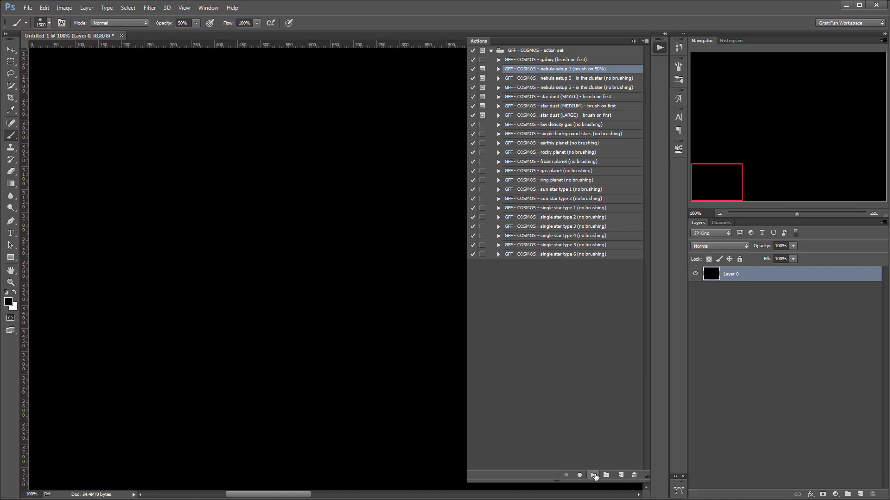
click(593, 475)
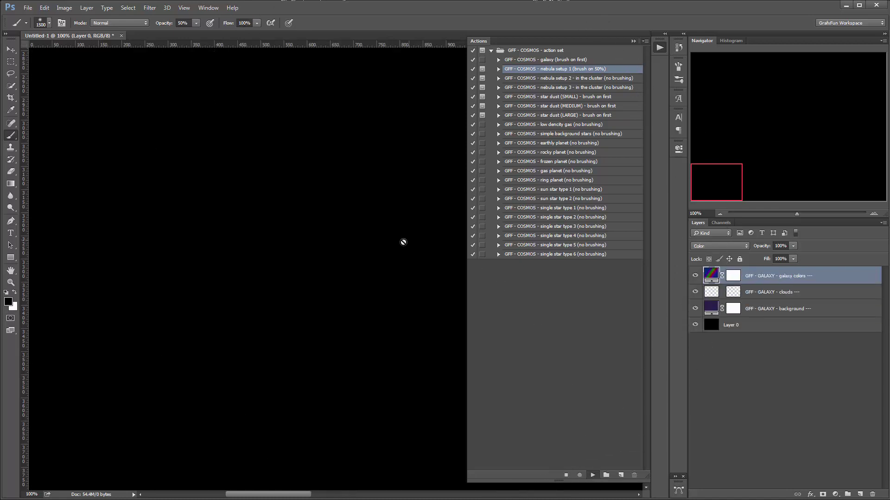
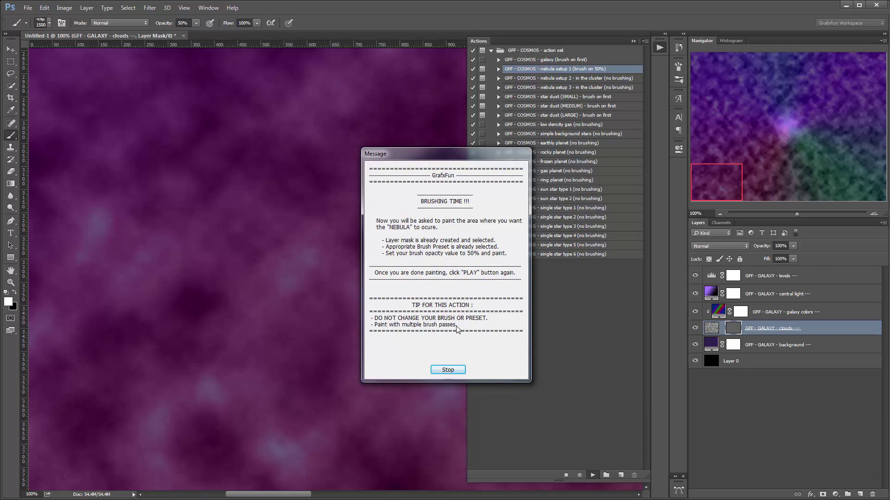
click(449, 371)
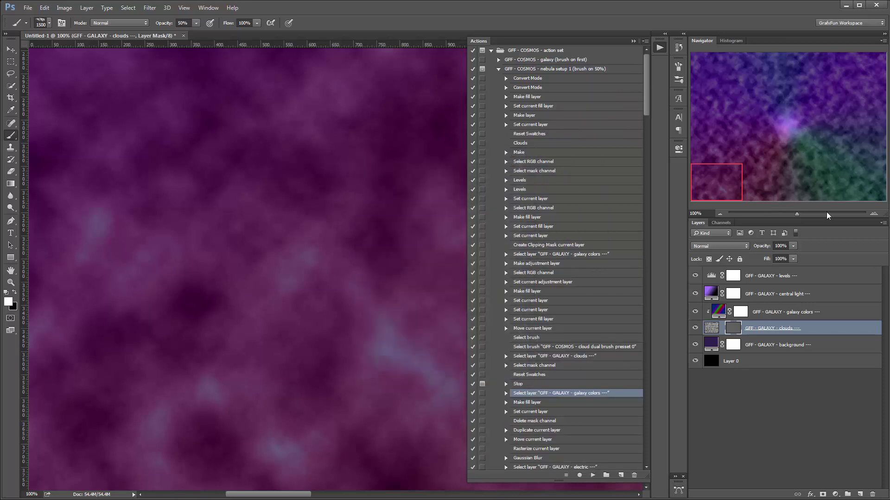
- Paint white at 50% opacity on the clouds layer mask in multiple passes across the canvas to bring out the nebula
drag(796, 215, 784, 213)
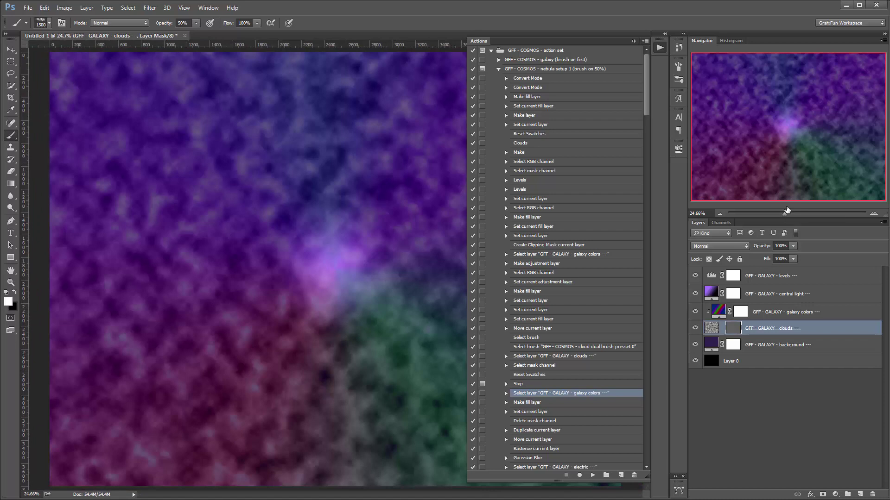
click(633, 40)
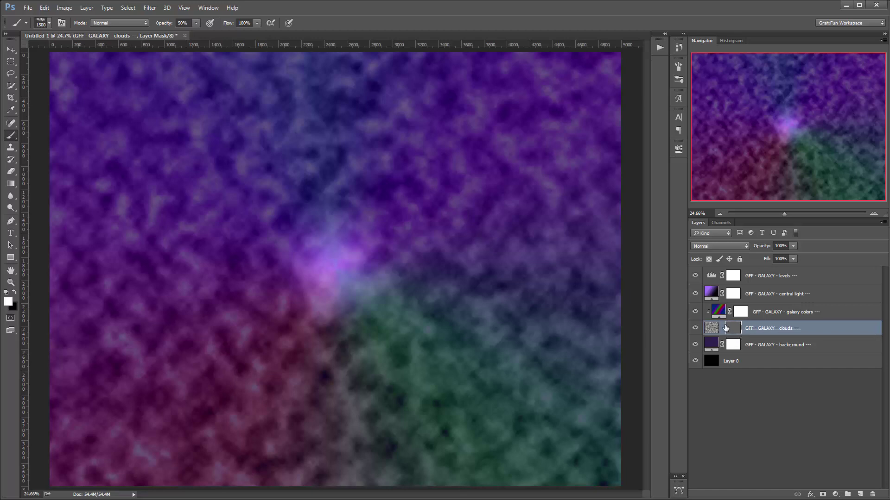
mouse_move(328, 228)
mouse_down()
mouse_move(332, 248)
mouse_move(305, 245)
mouse_up()
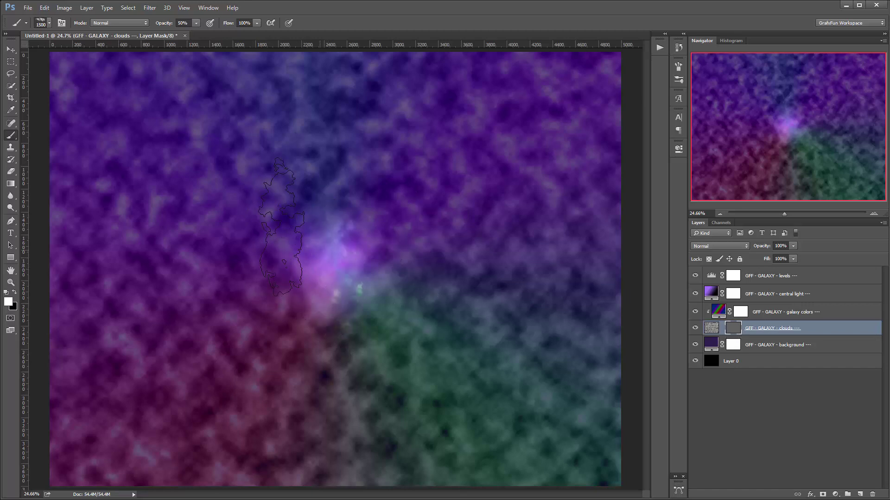
mouse_move(243, 246)
mouse_down()
mouse_move(199, 222)
mouse_move(139, 218)
mouse_move(84, 250)
mouse_move(38, 312)
mouse_move(69, 273)
mouse_move(139, 236)
mouse_move(208, 231)
mouse_up()
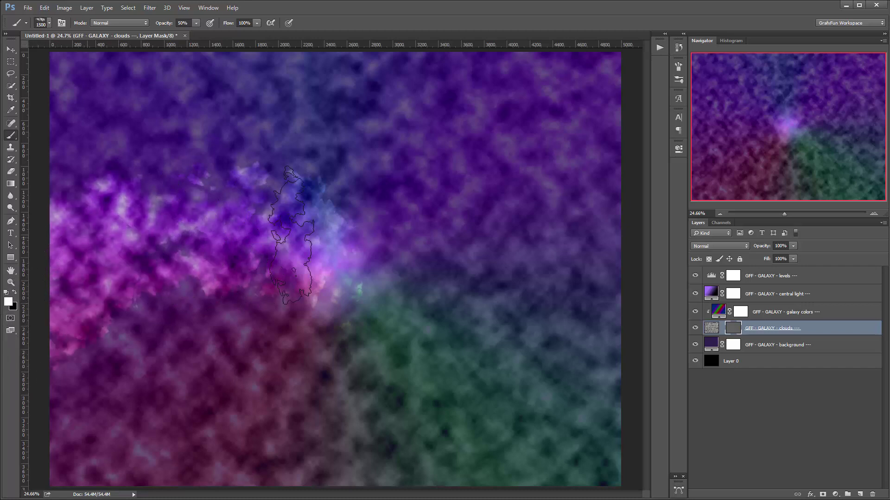
mouse_move(438, 371)
mouse_down()
mouse_move(315, 260)
mouse_move(371, 315)
mouse_move(487, 380)
mouse_move(417, 352)
mouse_move(510, 384)
mouse_move(579, 371)
mouse_move(598, 407)
mouse_move(433, 395)
mouse_move(429, 315)
mouse_move(374, 182)
mouse_move(421, 215)
mouse_move(431, 90)
mouse_move(407, 163)
mouse_move(364, 69)
mouse_move(427, 149)
mouse_move(460, 63)
mouse_move(519, 65)
mouse_up()
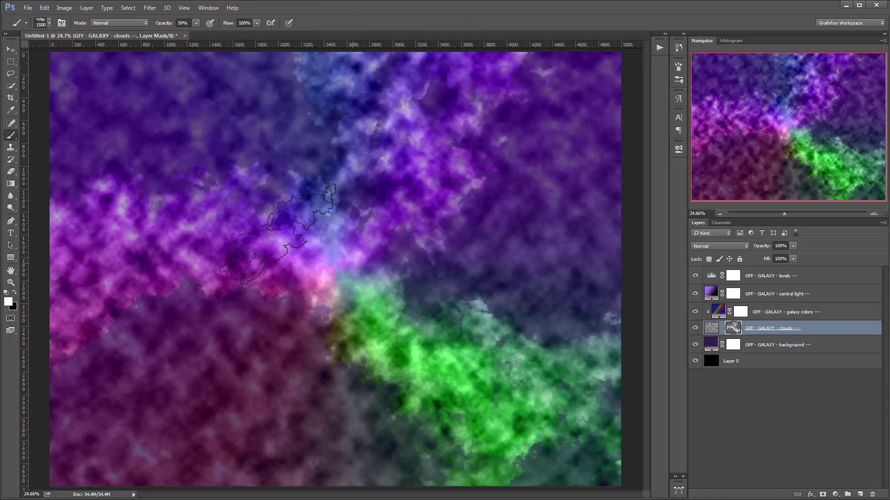
mouse_move(125, 255)
mouse_down()
mouse_move(195, 224)
mouse_move(111, 287)
mouse_move(88, 357)
mouse_up()
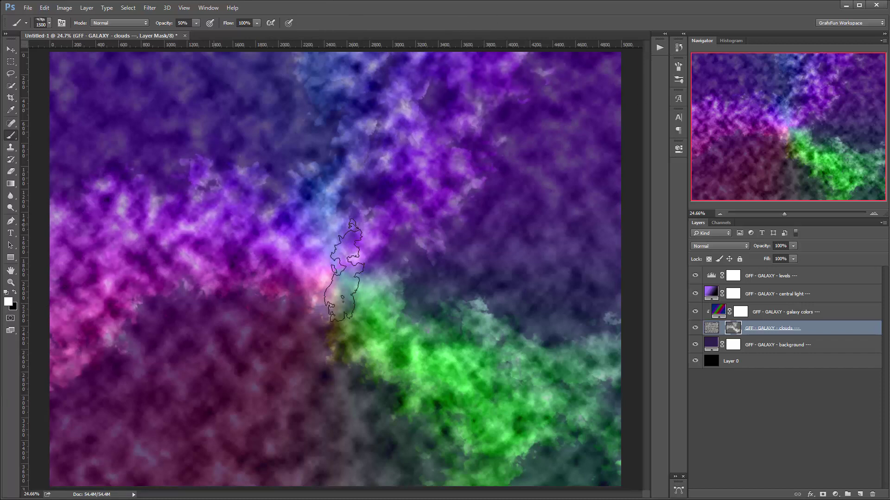
mouse_move(401, 361)
mouse_down()
mouse_move(463, 440)
mouse_move(320, 260)
mouse_move(326, 245)
mouse_move(477, 440)
mouse_move(408, 324)
mouse_move(528, 459)
mouse_move(156, 369)
mouse_move(120, 431)
mouse_move(67, 403)
mouse_move(179, 445)
mouse_move(158, 447)
mouse_move(119, 358)
mouse_move(189, 334)
mouse_move(148, 310)
mouse_move(309, 428)
mouse_move(328, 427)
mouse_move(326, 417)
mouse_move(503, 393)
mouse_up()
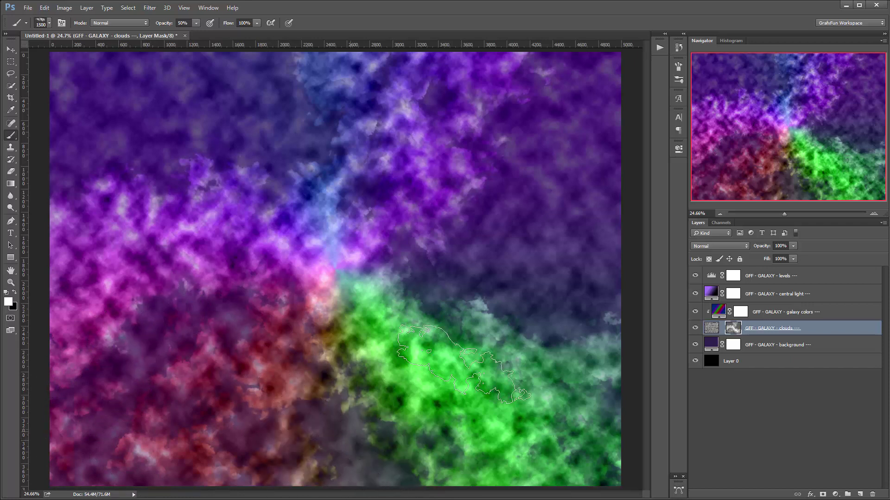
mouse_move(463, 270)
mouse_down()
mouse_move(508, 233)
mouse_move(555, 281)
mouse_move(577, 255)
mouse_move(538, 169)
mouse_move(590, 130)
mouse_move(615, 181)
mouse_up()
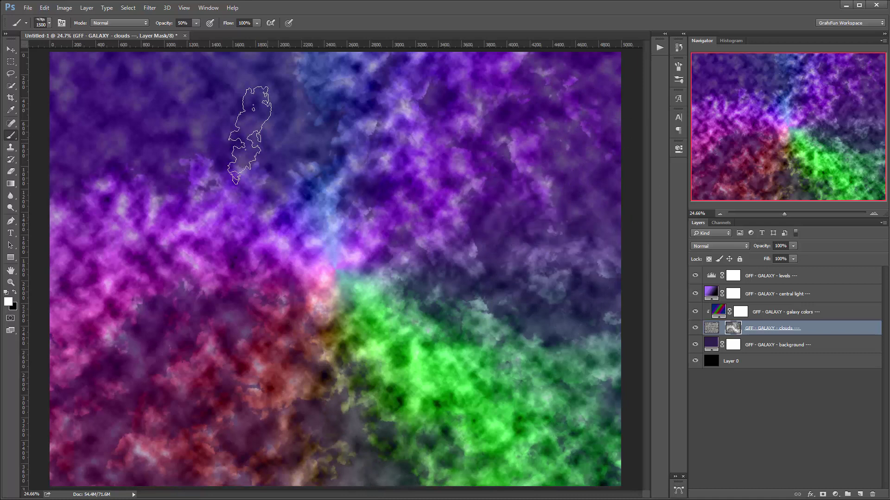
mouse_move(187, 101)
mouse_down()
mouse_move(178, 58)
mouse_move(252, 75)
mouse_move(272, 99)
mouse_move(292, 91)
mouse_move(440, 185)
mouse_move(556, 145)
mouse_move(602, 69)
mouse_move(553, 190)
mouse_move(505, 225)
mouse_move(545, 287)
mouse_move(473, 300)
mouse_move(336, 433)
mouse_move(356, 440)
mouse_move(379, 481)
mouse_move(482, 353)
mouse_move(309, 300)
mouse_move(158, 321)
mouse_move(147, 355)
mouse_move(297, 160)
mouse_move(294, 136)
mouse_move(174, 129)
mouse_move(121, 141)
mouse_up()
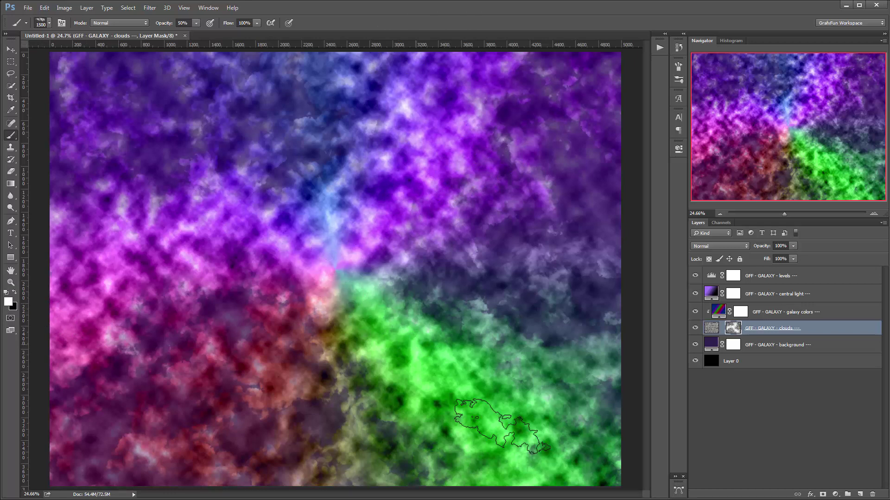
- Paint black on the clouds layer mask around the central light and outer regions to darken gaps, retouching with white where needed
click(16, 291)
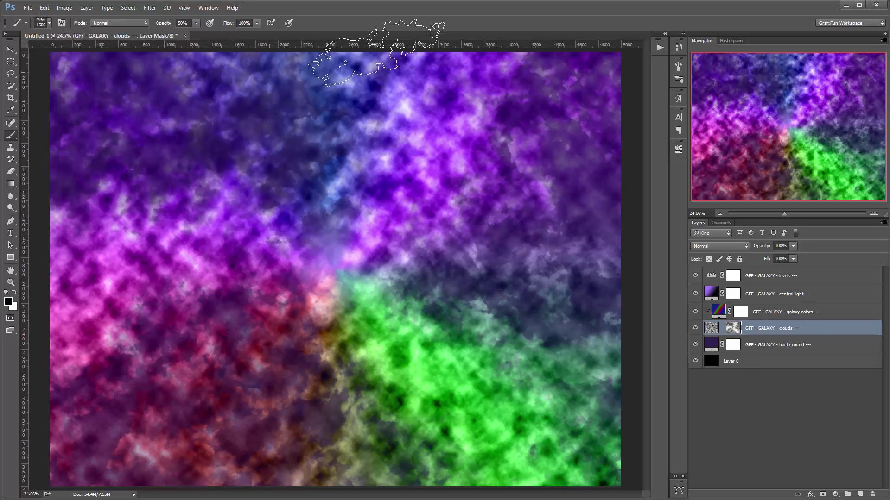
click(371, 250)
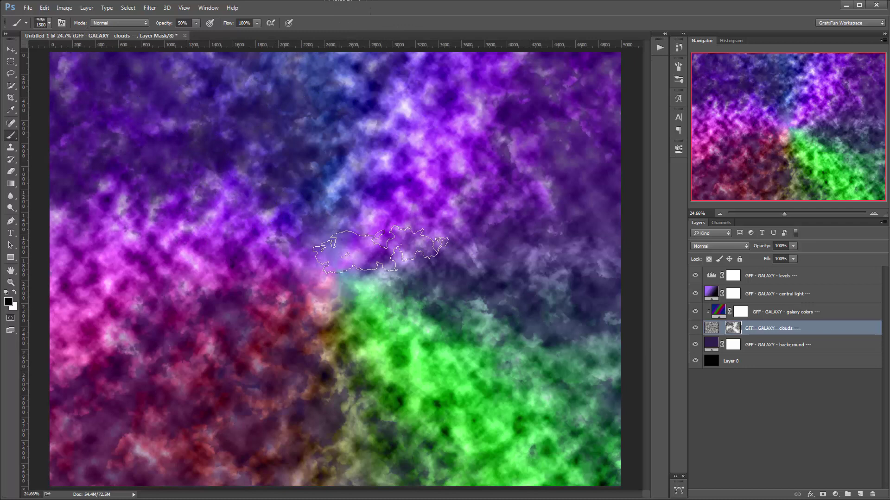
click(395, 254)
click(364, 236)
click(376, 228)
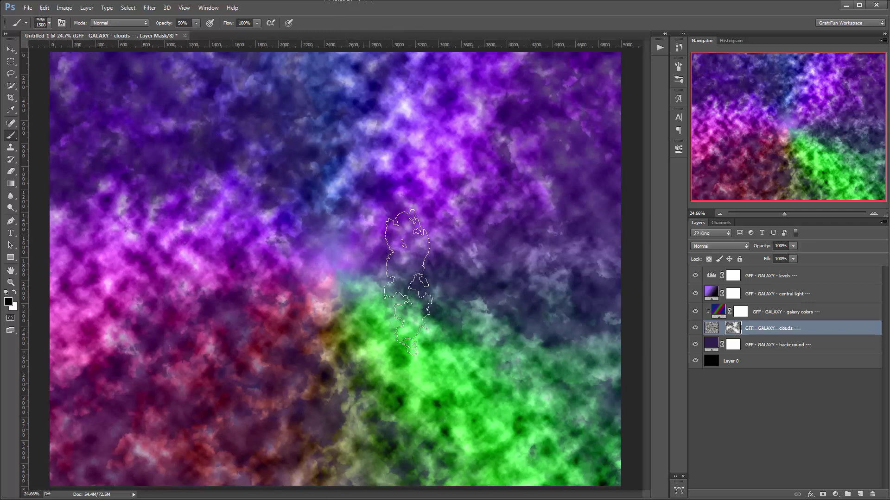
click(395, 264)
mouse_move(316, 241)
mouse_down()
mouse_move(449, 280)
mouse_move(512, 251)
mouse_move(587, 170)
mouse_move(575, 179)
mouse_move(631, 148)
mouse_move(521, 194)
mouse_up()
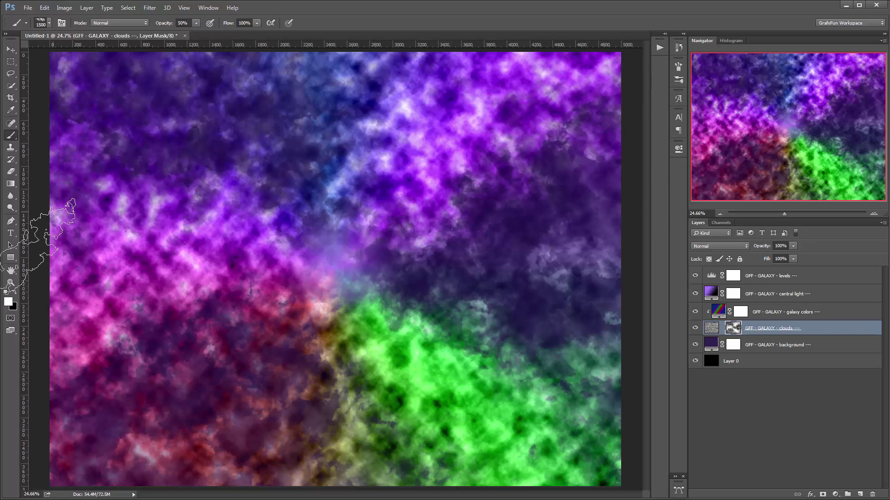
click(14, 293)
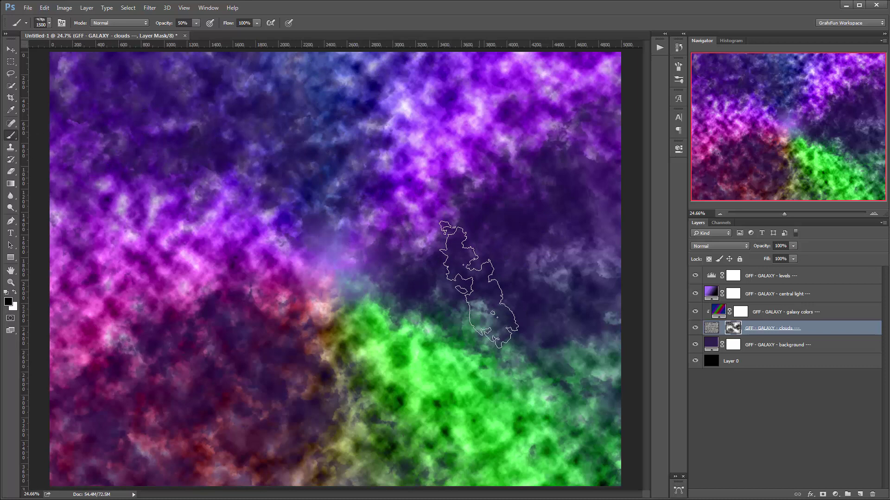
- Paint white at 50% opacity on the clouds layer mask to bring faint clouds back into the dark areas right of centre and lower left
click(16, 292)
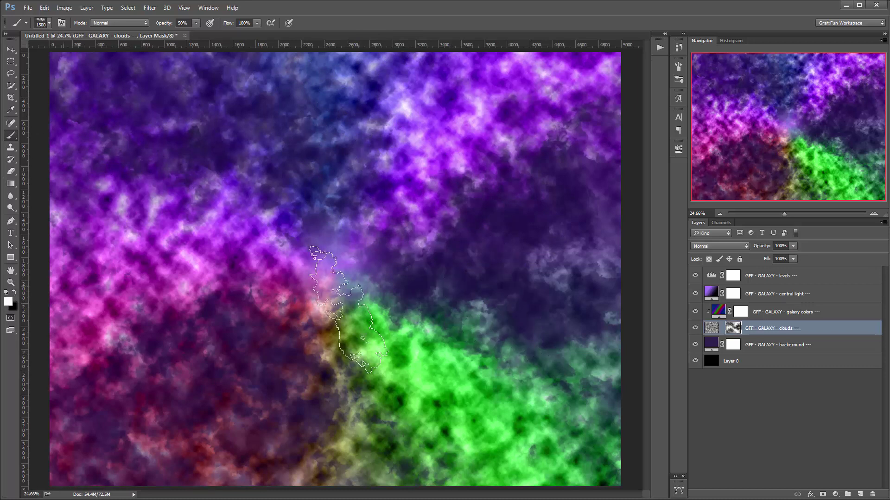
click(584, 303)
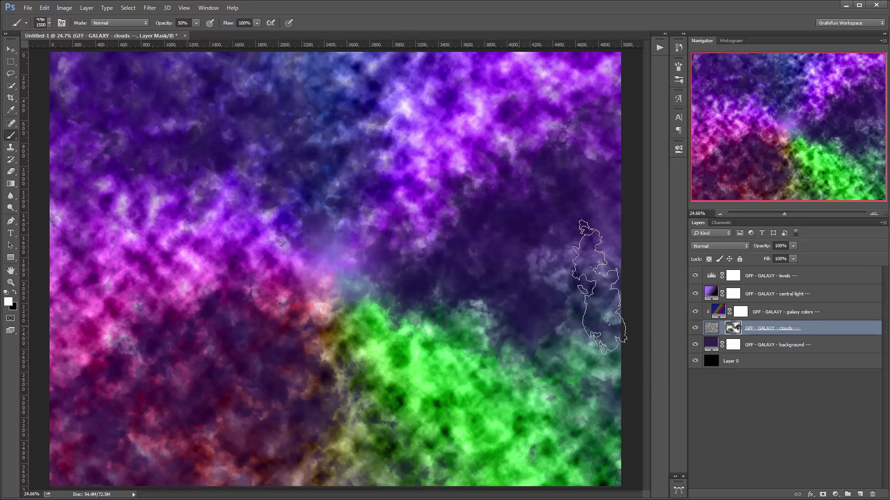
click(575, 300)
click(567, 283)
click(537, 218)
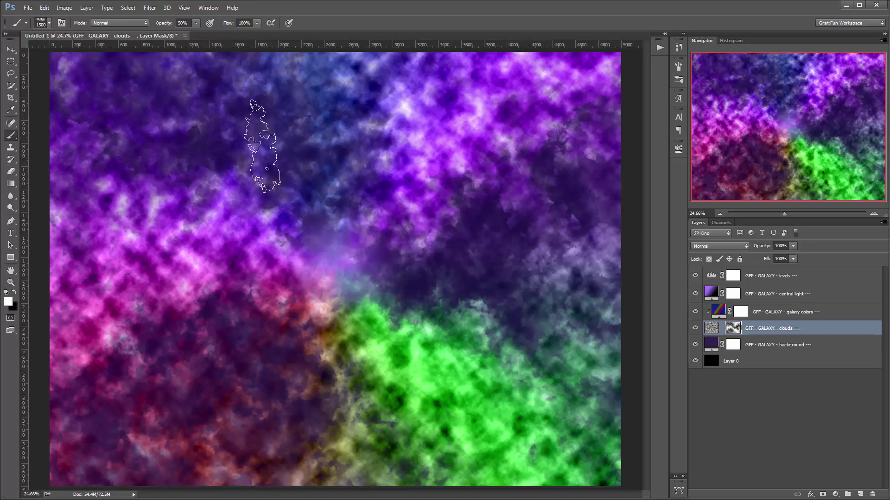
click(276, 357)
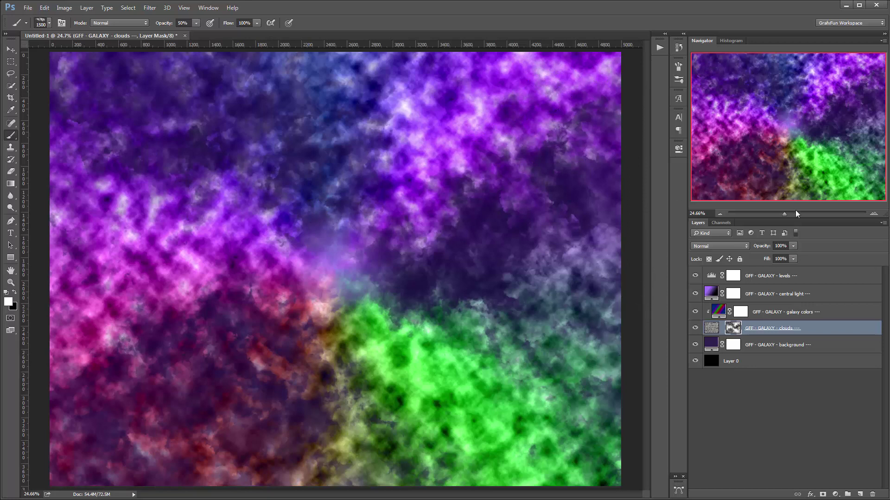
- Resume the GFF - COSMOS nebula setup 1 action after its brushing stop and let it build the remaining nebula layers
drag(784, 214, 793, 213)
mouse_move(820, 111)
mouse_down()
mouse_move(781, 126)
mouse_move(809, 165)
mouse_move(868, 127)
mouse_move(803, 111)
mouse_up()
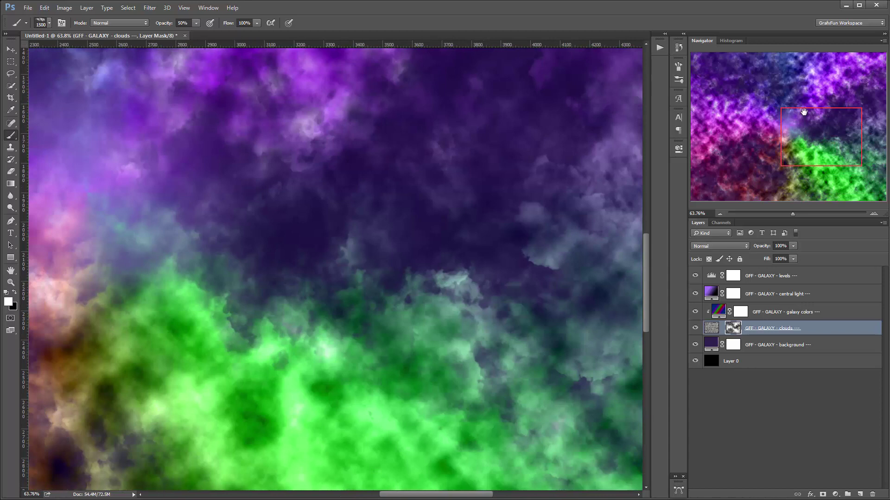
click(665, 50)
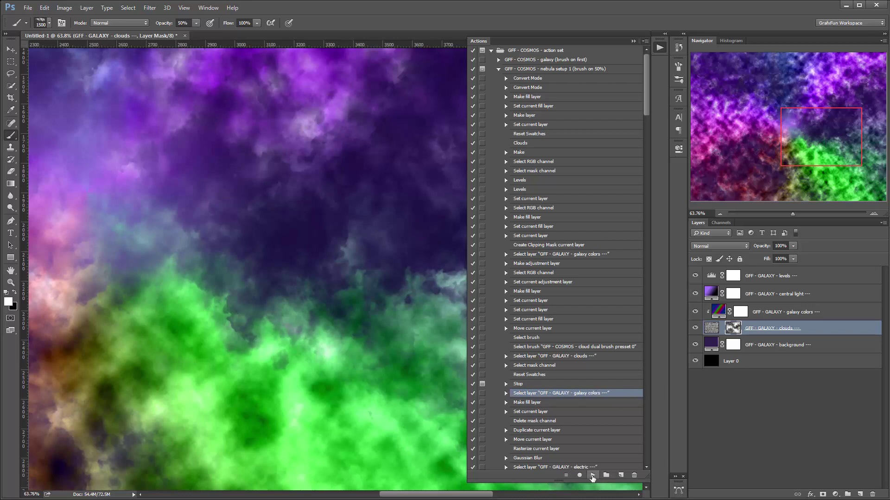
click(592, 476)
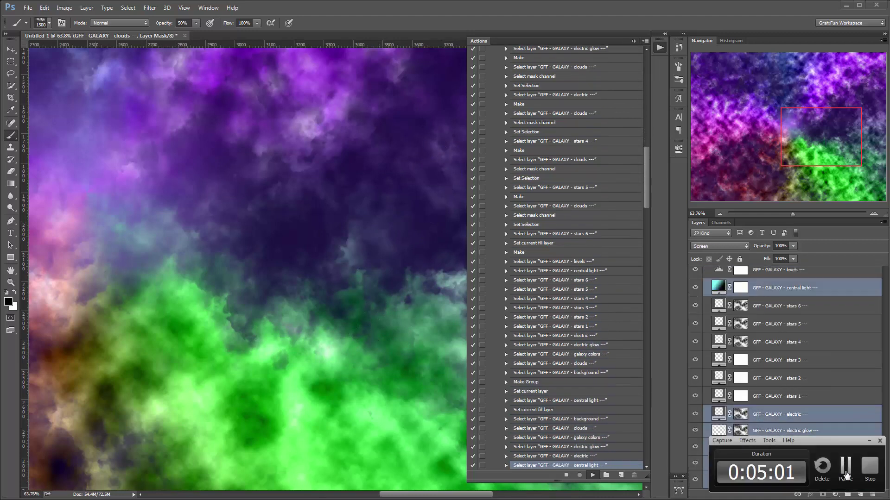
click(846, 475)
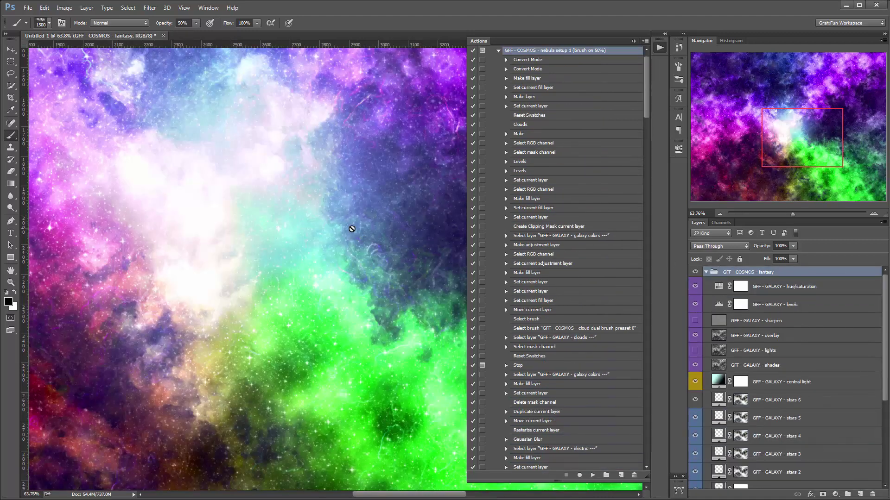
- Inspect the generated nebula's details up close and review the full layer stack of the GFF - COSMOS - fantasy group
drag(807, 127, 780, 163)
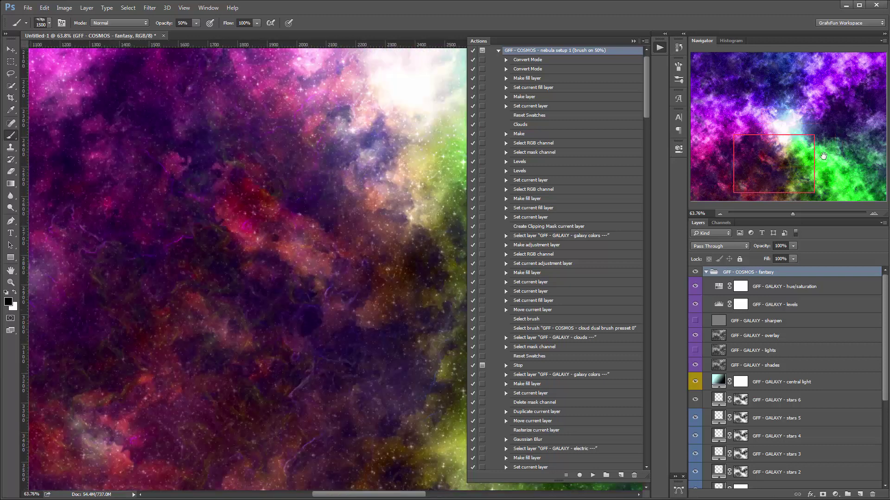
click(633, 41)
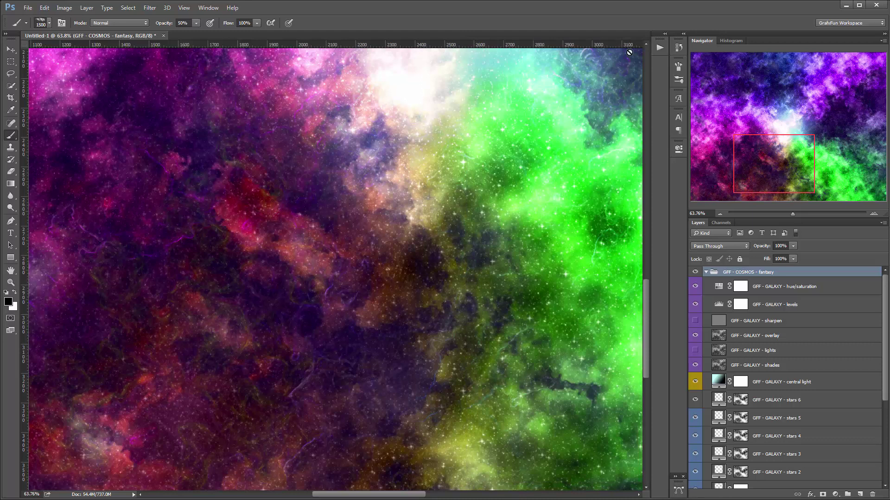
drag(775, 165, 770, 86)
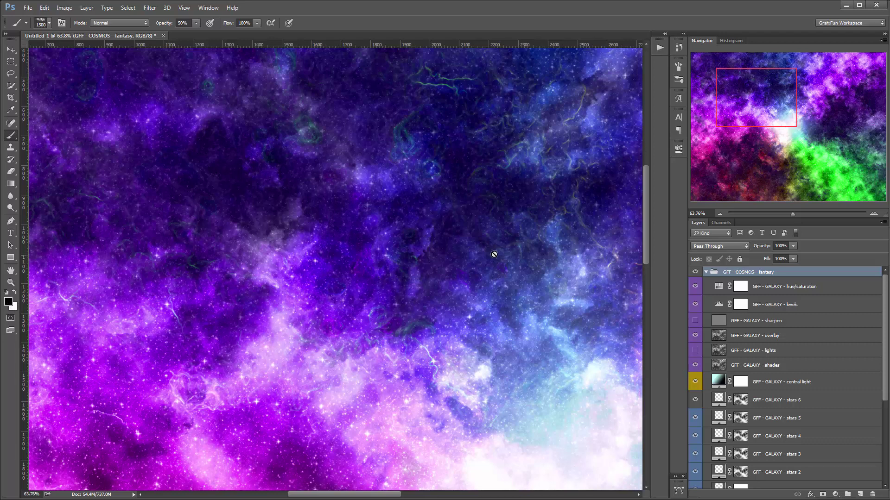
drag(764, 95, 770, 147)
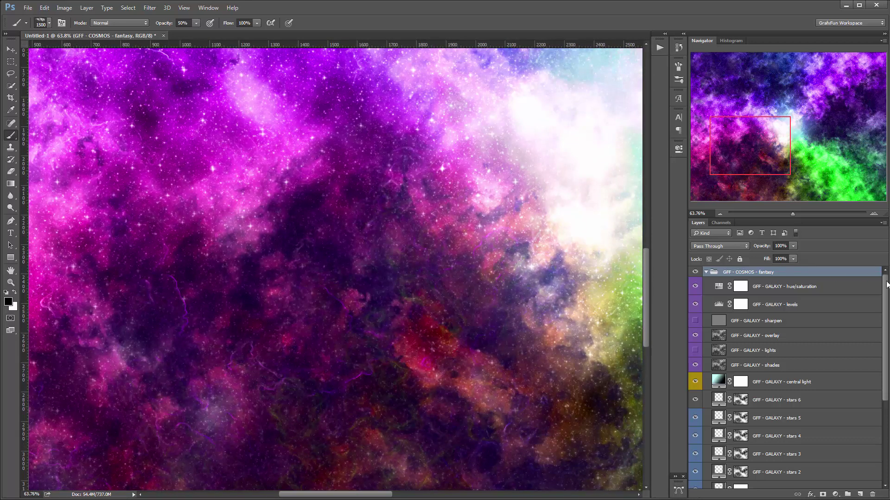
drag(835, 219, 835, 124)
mouse_move(886, 227)
mouse_down()
mouse_move(887, 273)
mouse_move(889, 210)
mouse_up()
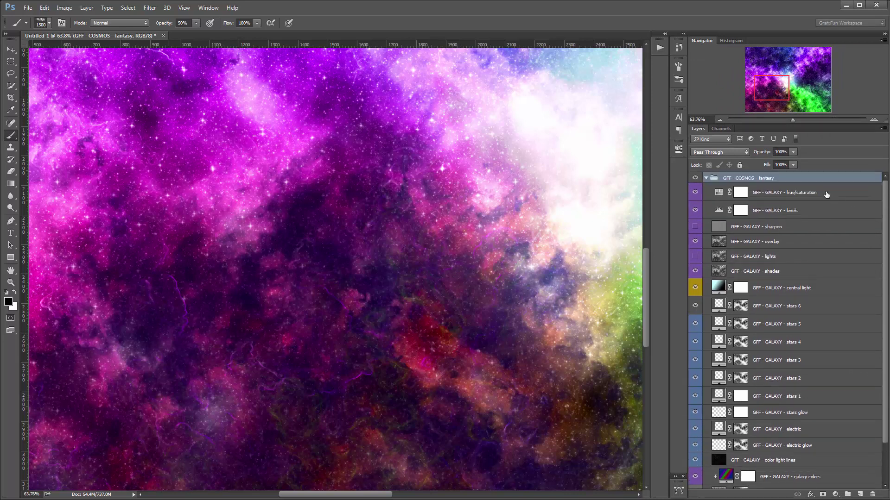
drag(886, 235, 887, 273)
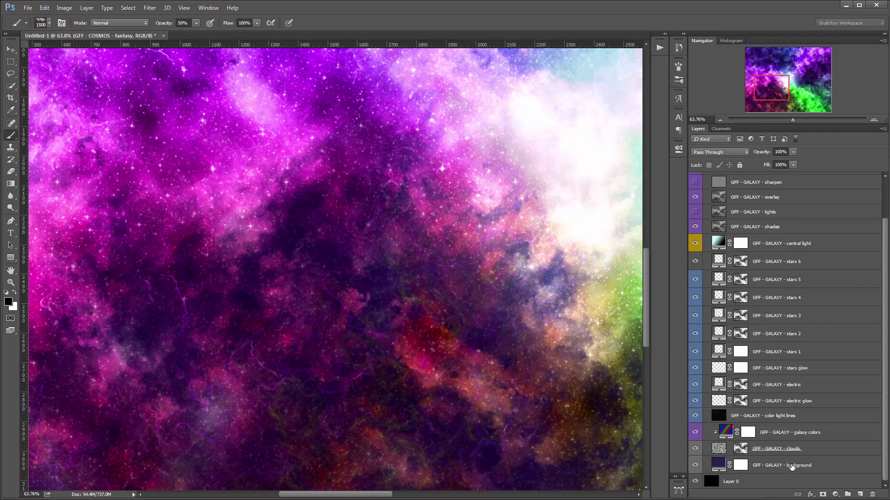
drag(772, 88, 769, 92)
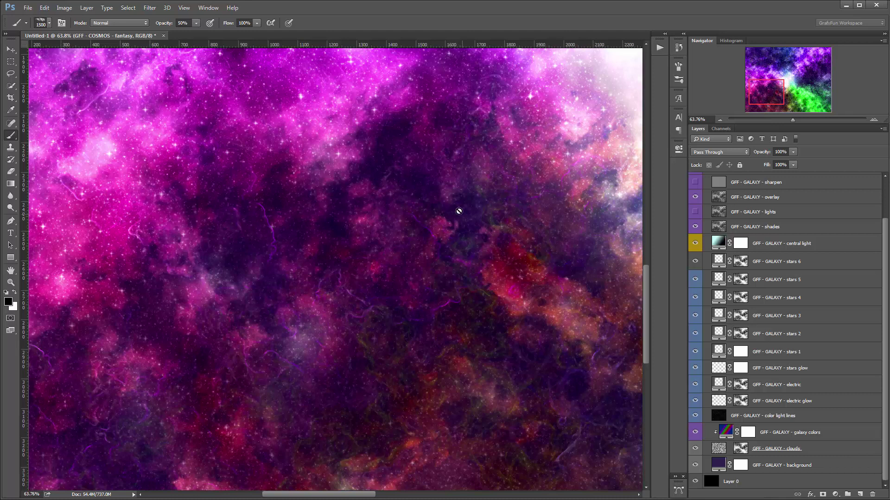
drag(783, 95, 776, 60)
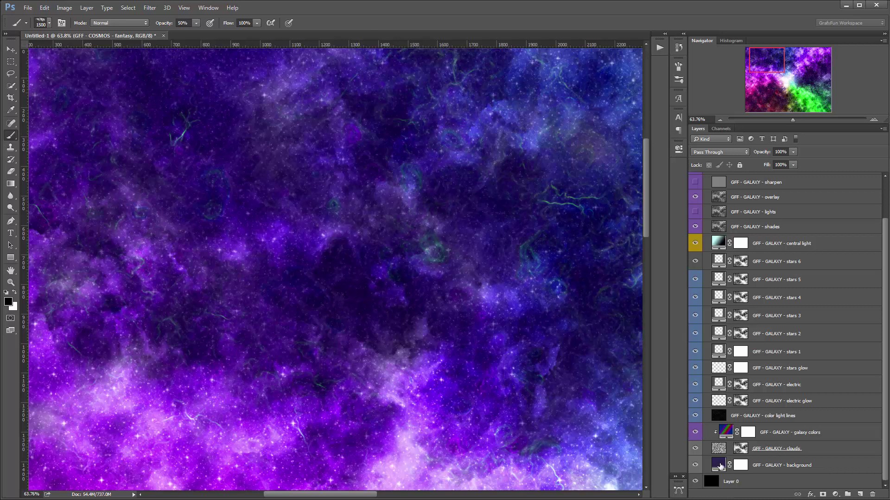
- Change the GFF - GALAXY - background fill to the darker purple #291b3d, trying pure black first
double_click(718, 466)
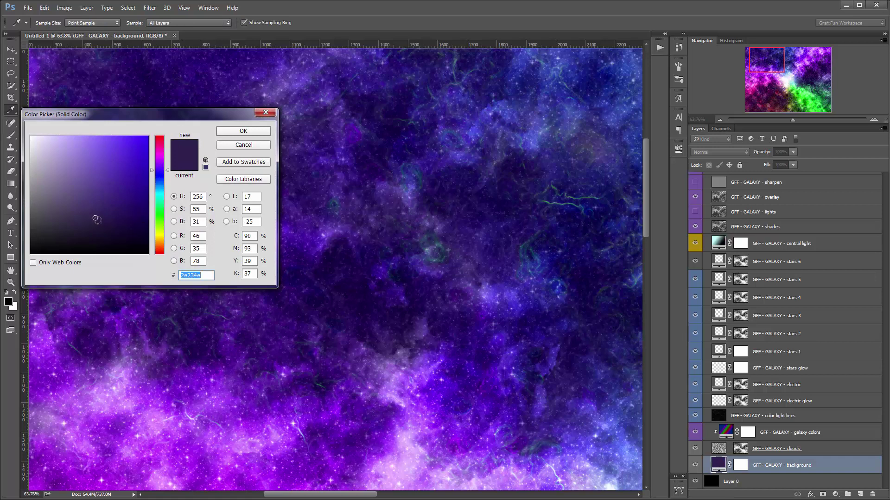
drag(145, 247, 152, 260)
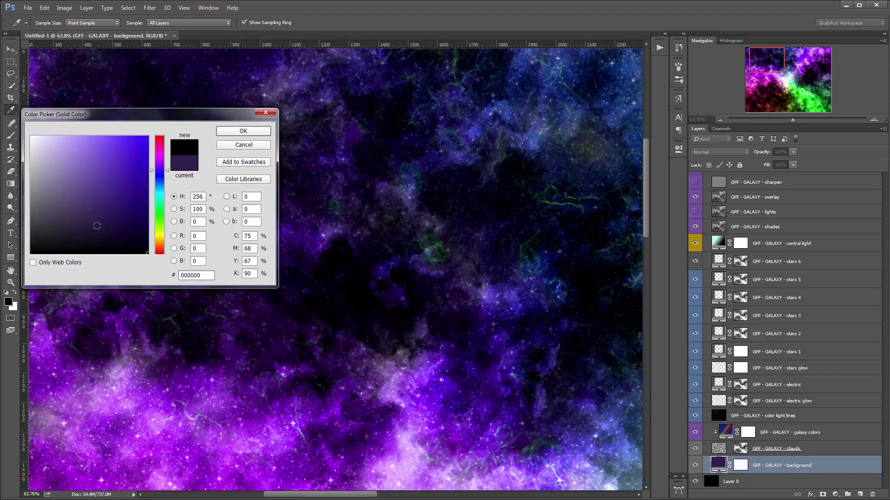
click(183, 163)
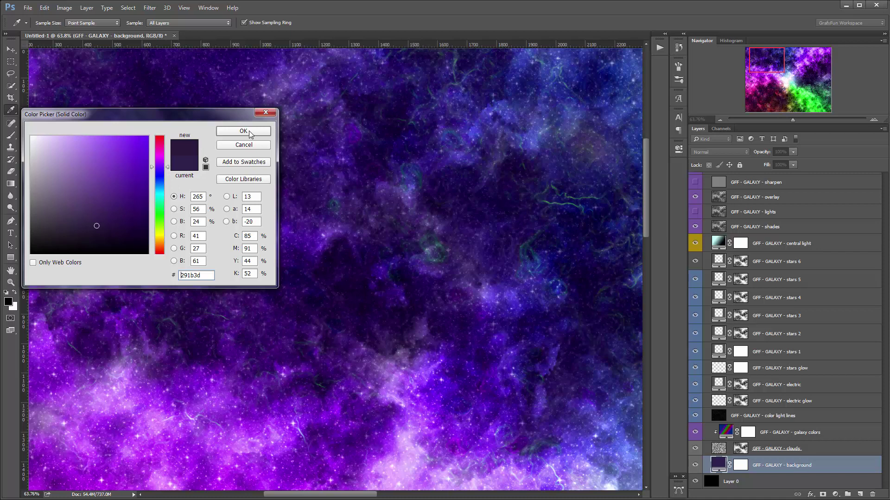
click(243, 132)
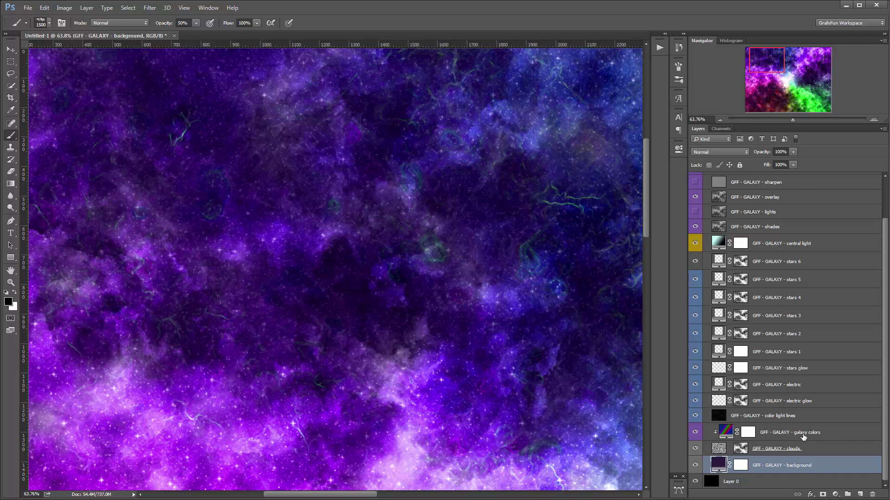
- Try the second and third gradient presets on the GFF - GALAXY - galaxy colors fill, discarding the change
double_click(726, 433)
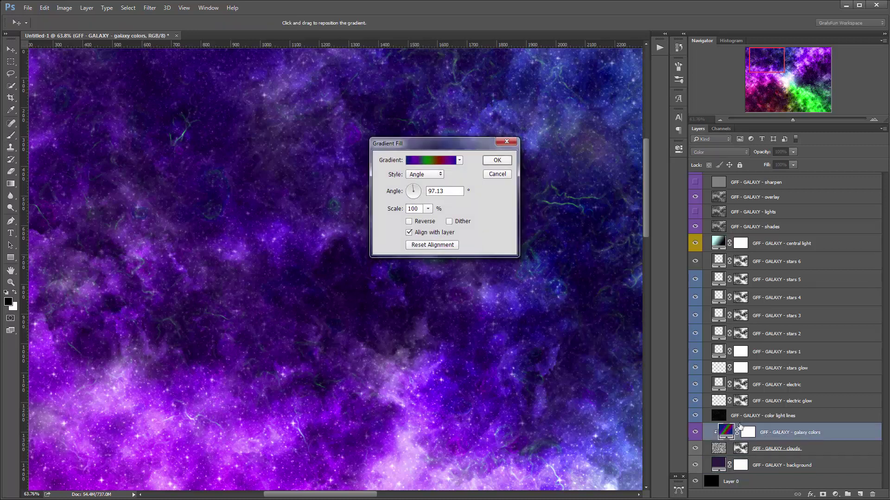
click(459, 161)
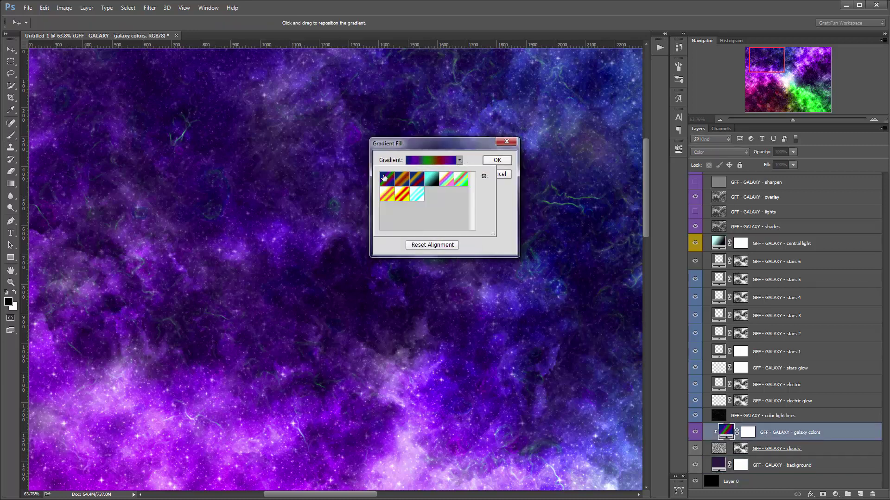
click(403, 181)
click(417, 181)
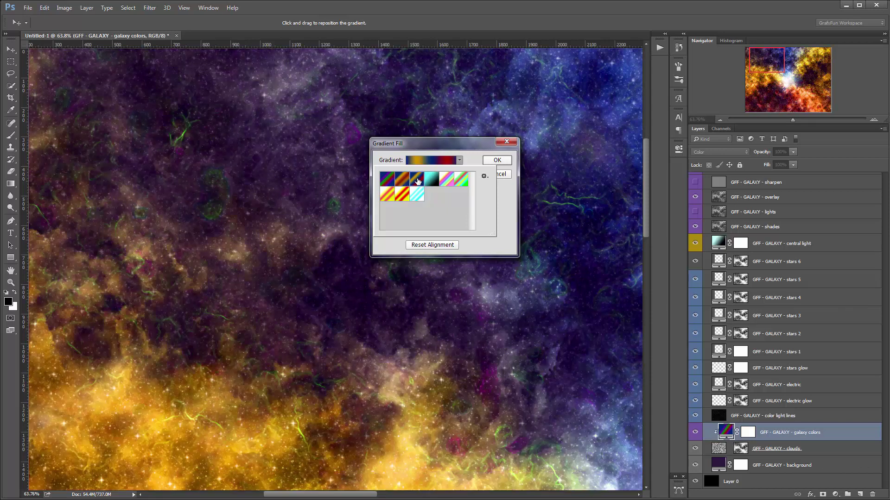
click(504, 174)
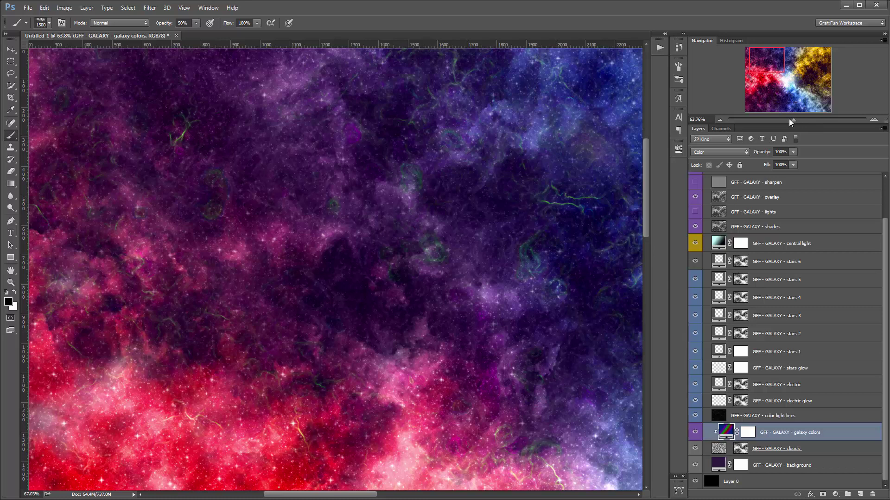
- Preview the second, third and pastel rainbow presets on the galaxy colors gradient fill with the whole nebula in view, then discard them
drag(793, 119, 727, 116)
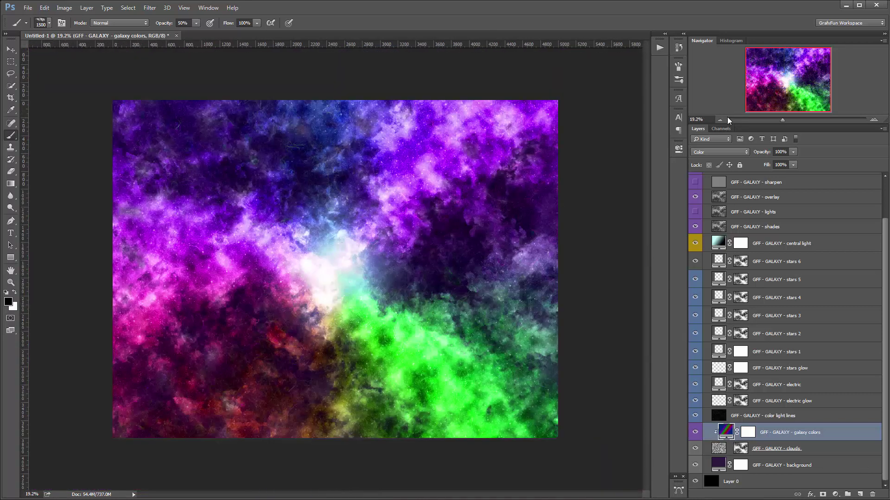
drag(782, 118, 783, 118)
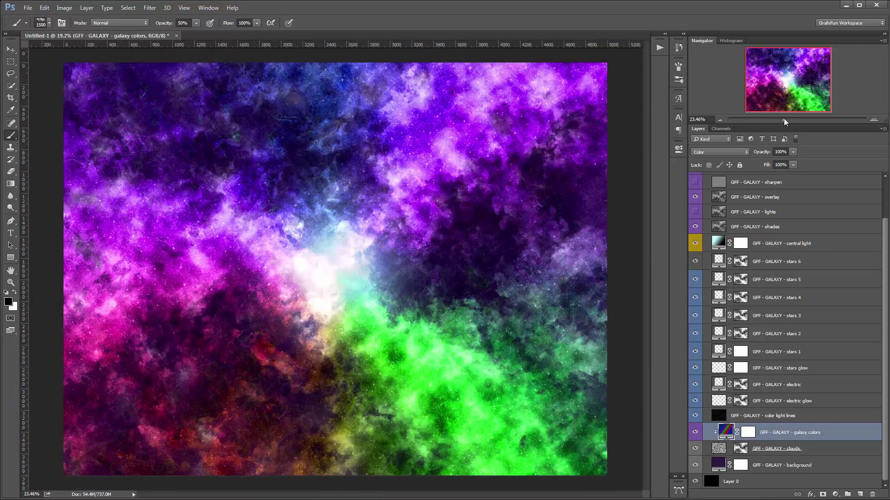
double_click(726, 431)
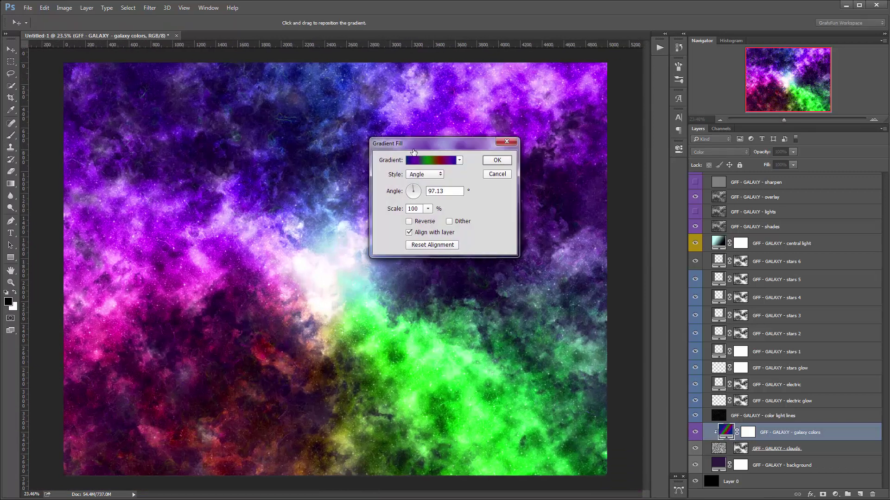
click(460, 160)
click(399, 181)
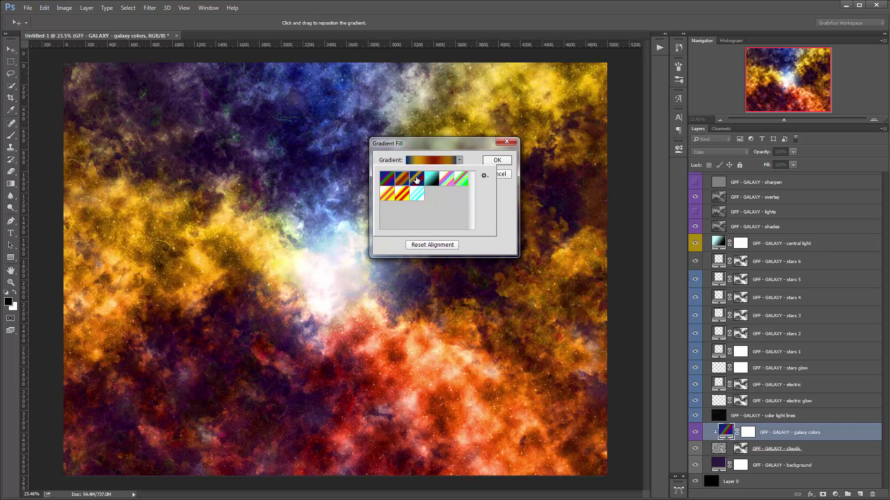
click(416, 180)
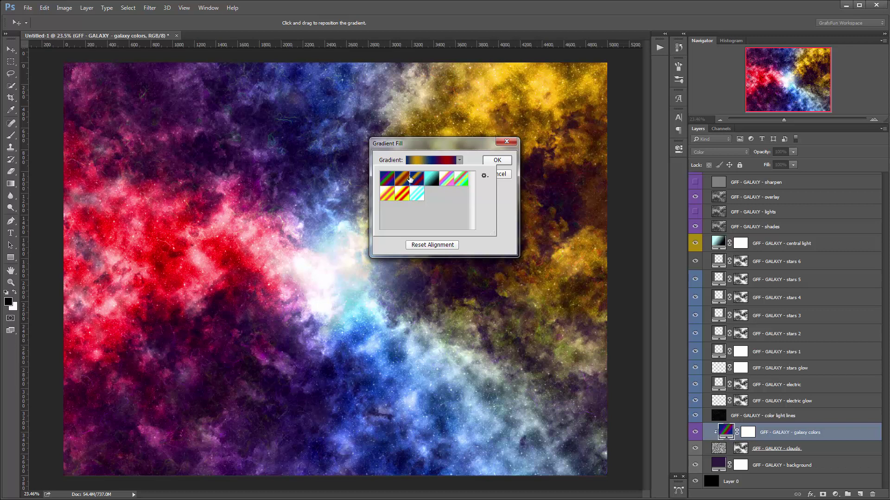
click(448, 178)
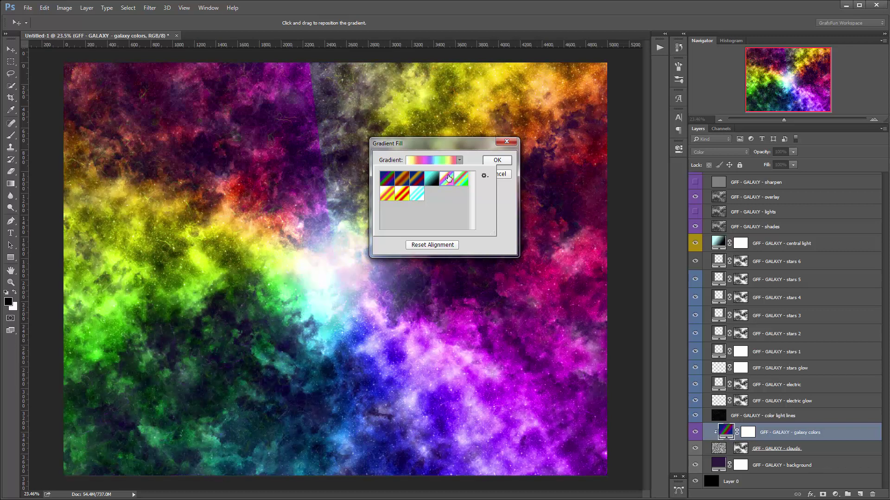
click(416, 178)
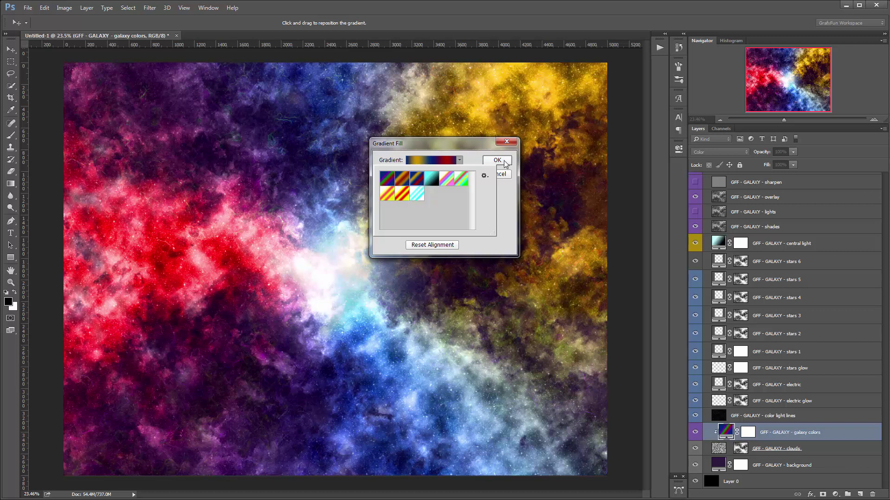
click(505, 179)
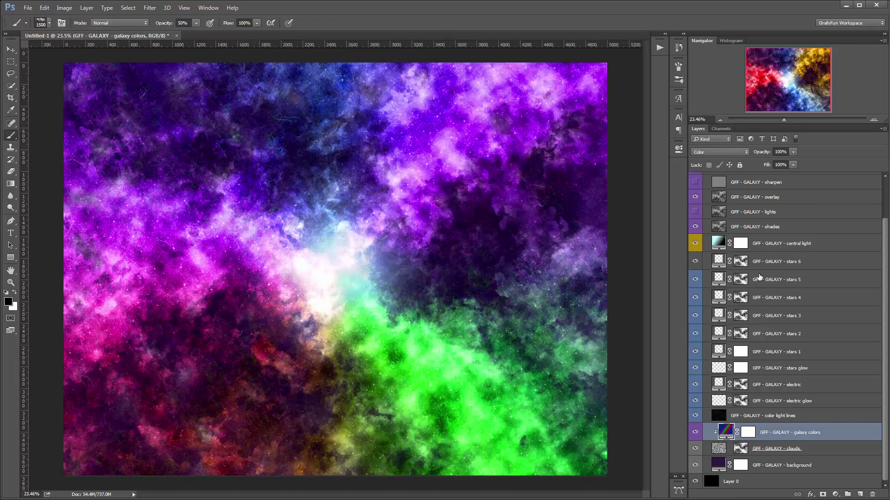
click(785, 119)
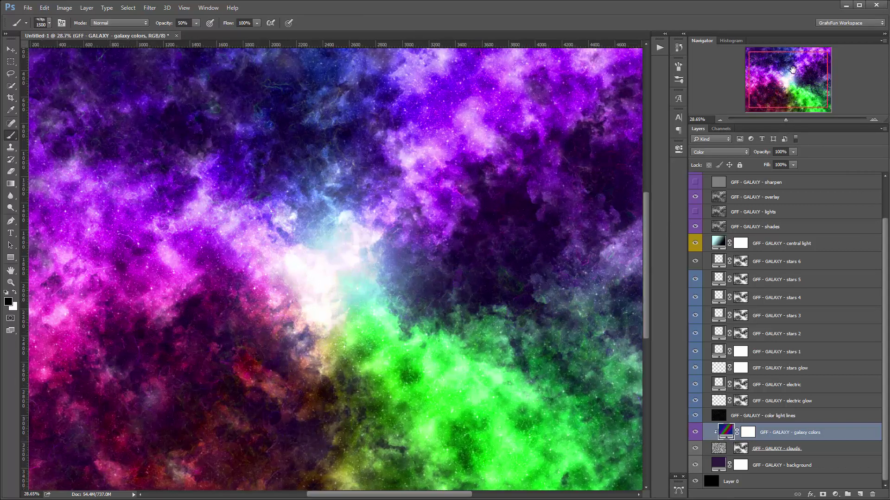
drag(792, 73, 786, 81)
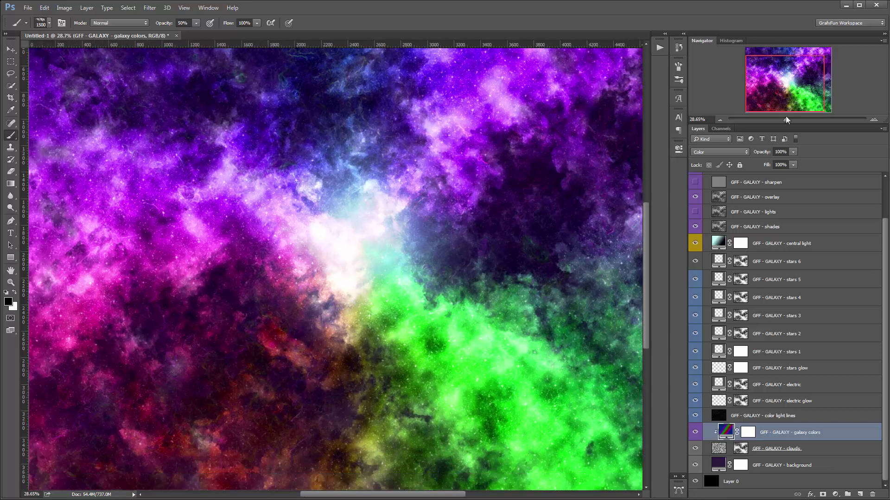
drag(785, 120, 788, 118)
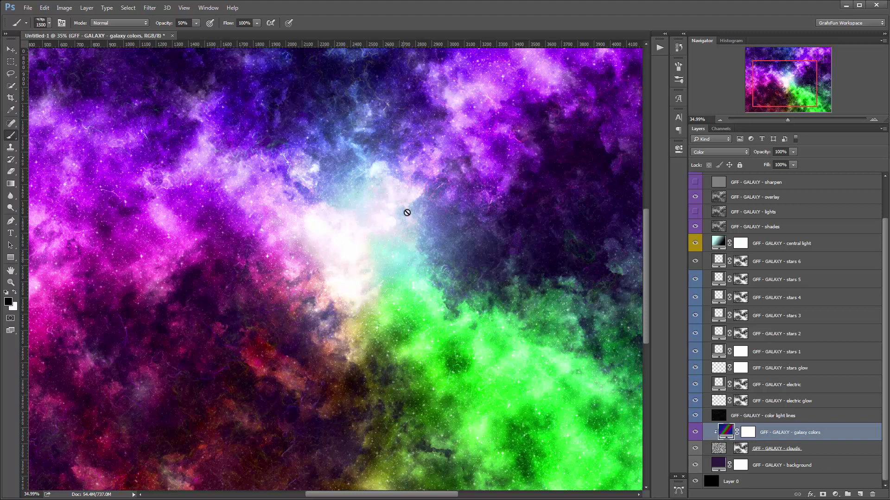
- View the nebula at 100% zoom and compare it with the GFF - GALAXY - color light lines layer hidden and shown
drag(787, 119, 781, 118)
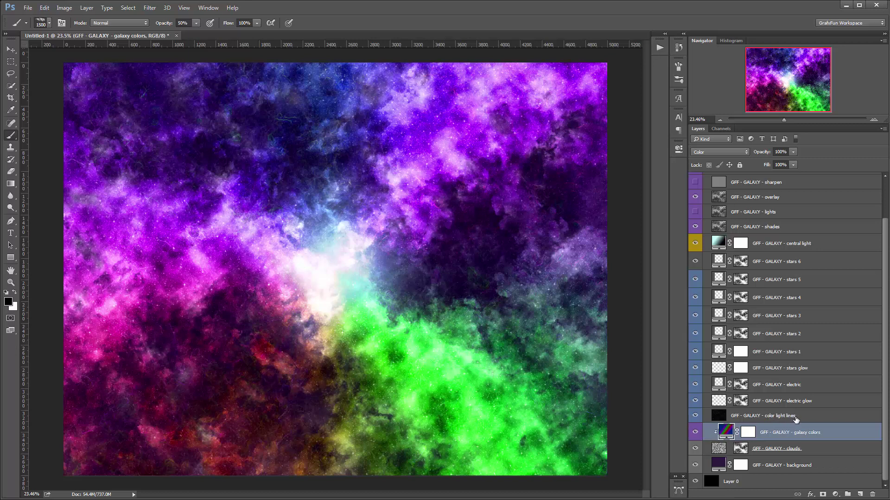
click(700, 119)
text(100)
key(Return)
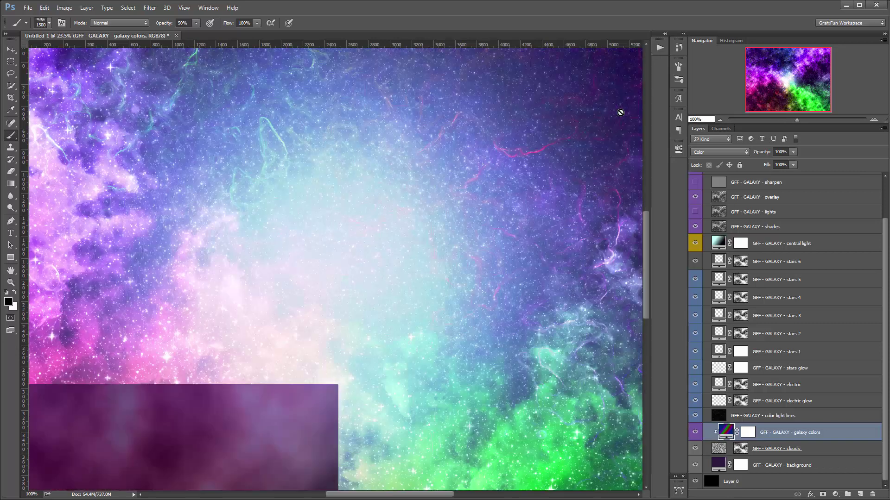
drag(792, 76, 793, 72)
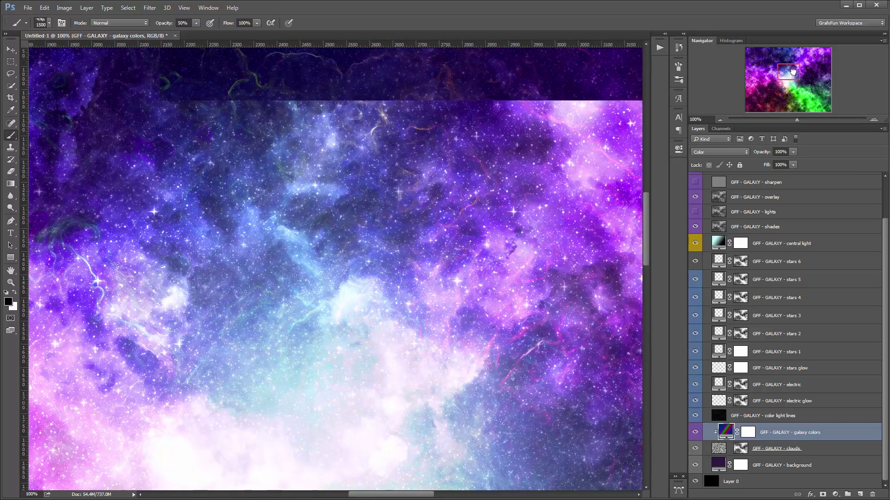
click(783, 416)
click(695, 417)
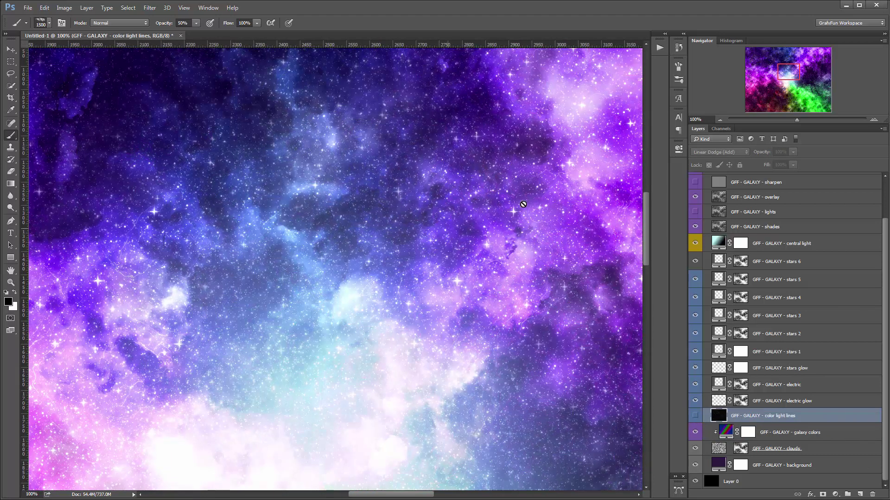
click(695, 417)
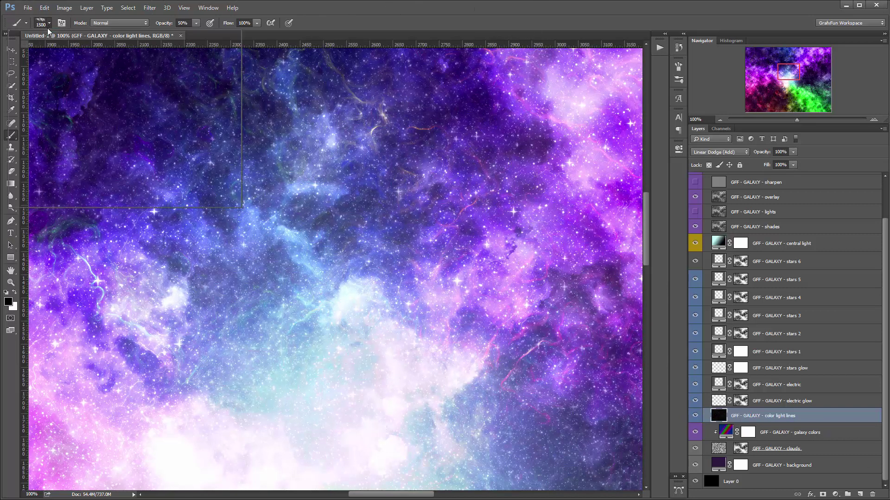
- Choose the 71 px soft round brush for the GFF - GALAXY - color light lines layer
click(48, 24)
click(35, 95)
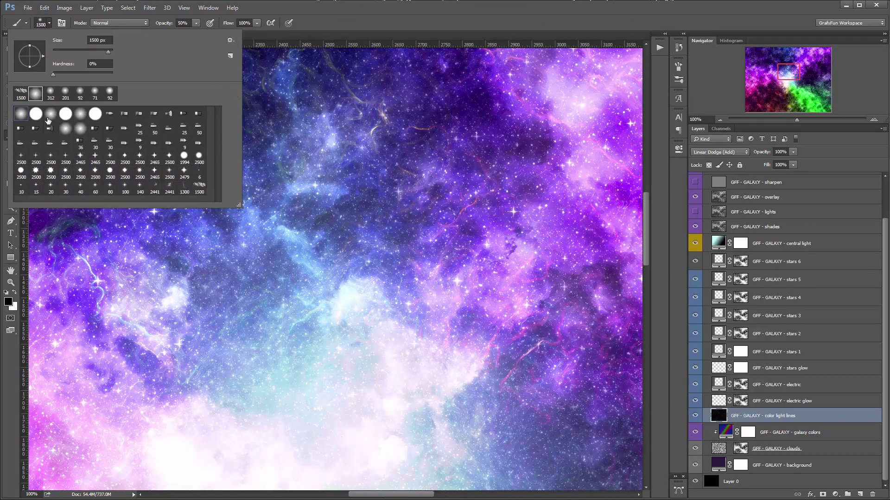
click(95, 92)
click(720, 416)
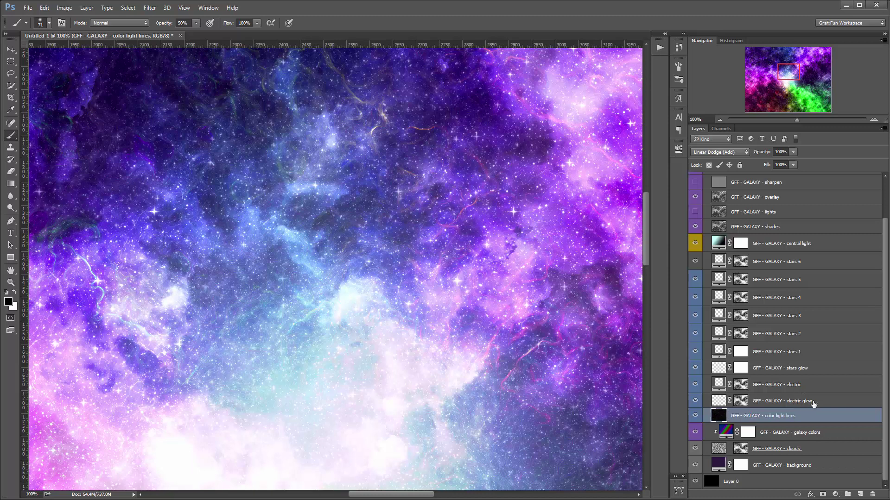
- Try a 70% scale on the GFF - GALAXY - electric pattern fill with the purple clouds enlarged, discarding the change
click(807, 385)
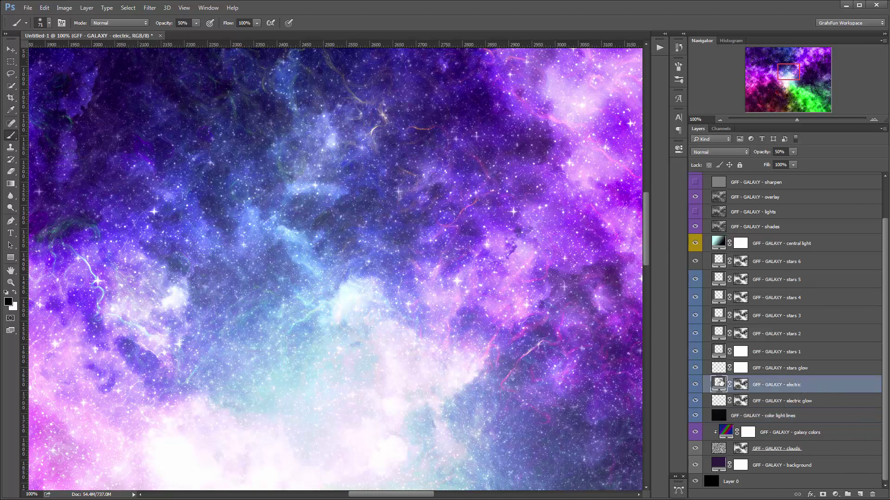
drag(791, 69, 798, 77)
drag(796, 120, 802, 121)
drag(795, 78, 799, 64)
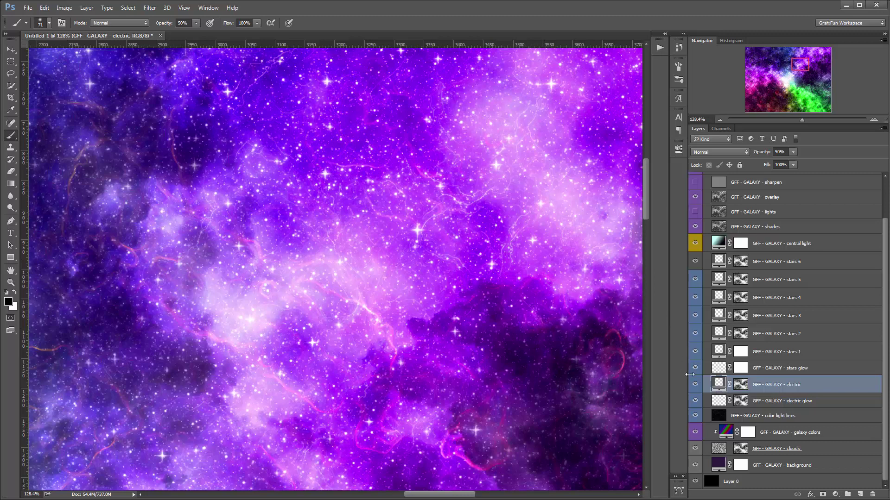
double_click(718, 385)
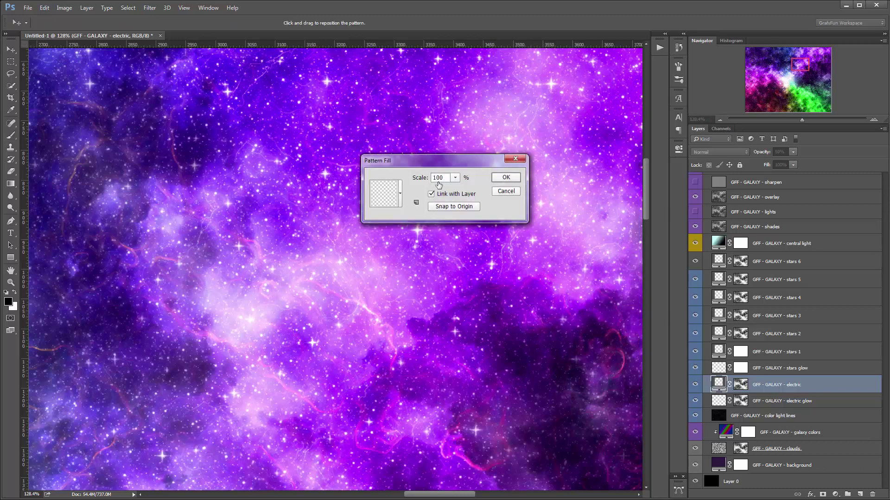
click(400, 194)
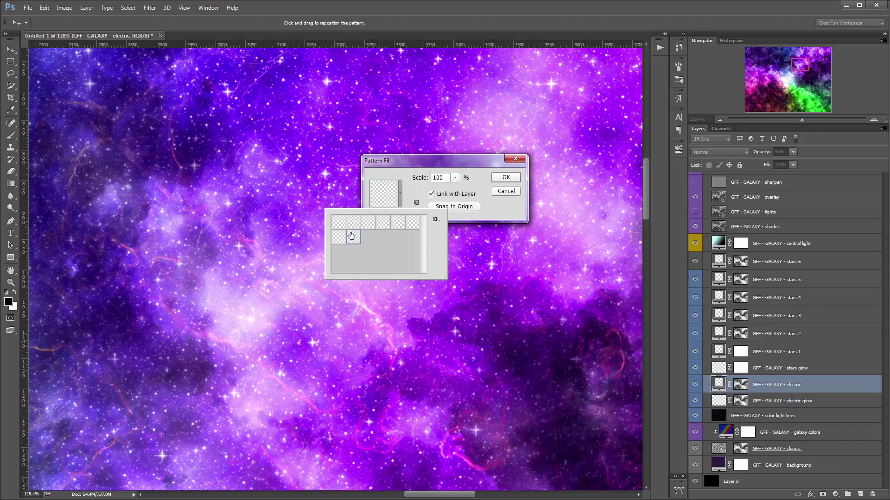
click(410, 190)
click(458, 179)
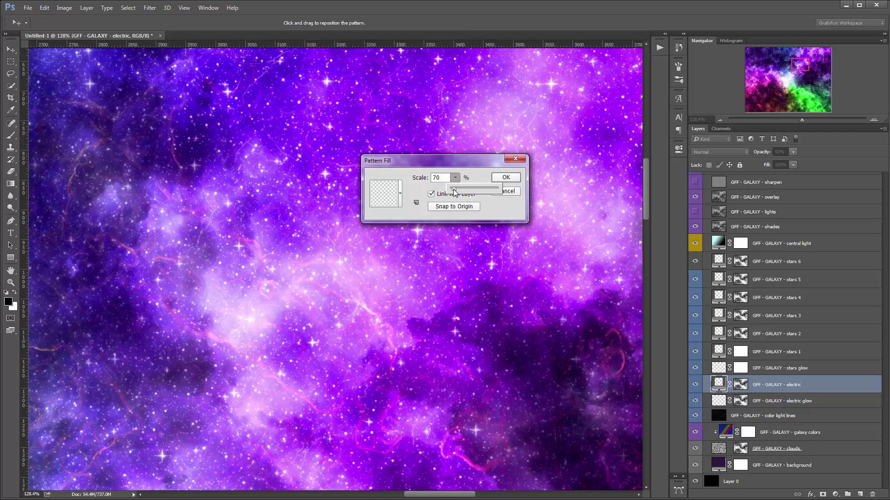
click(507, 191)
key(b)
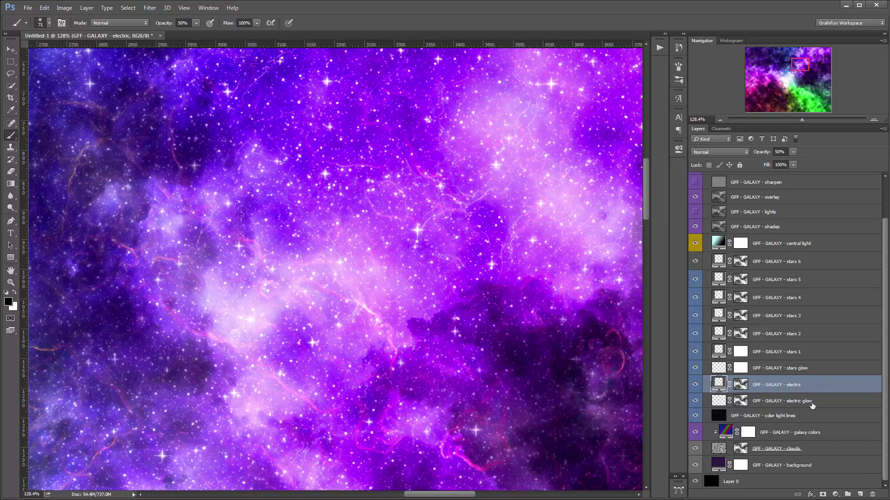
- Inspect the electric glow and stars glow layers and the pattern fill settings of the electric layer up close
click(826, 402)
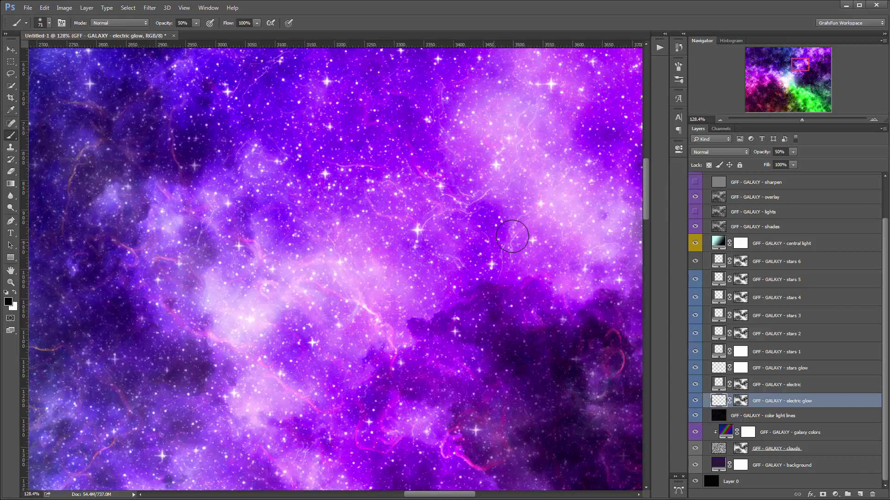
click(809, 385)
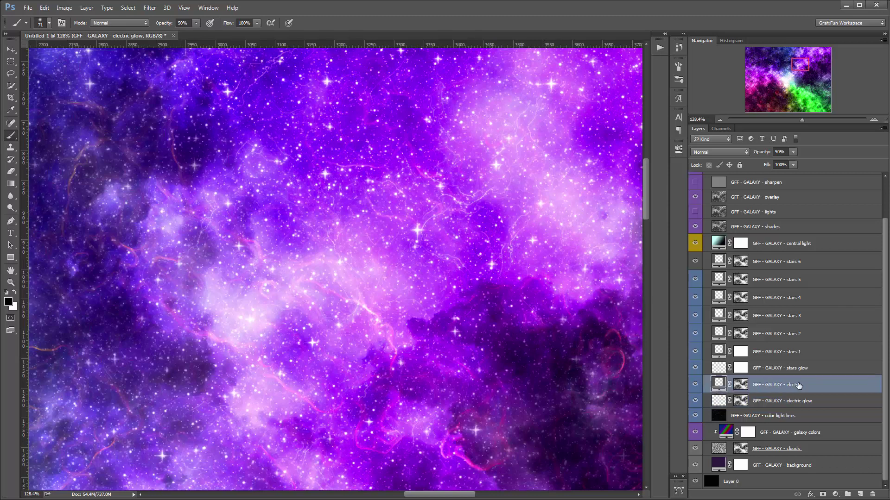
double_click(720, 383)
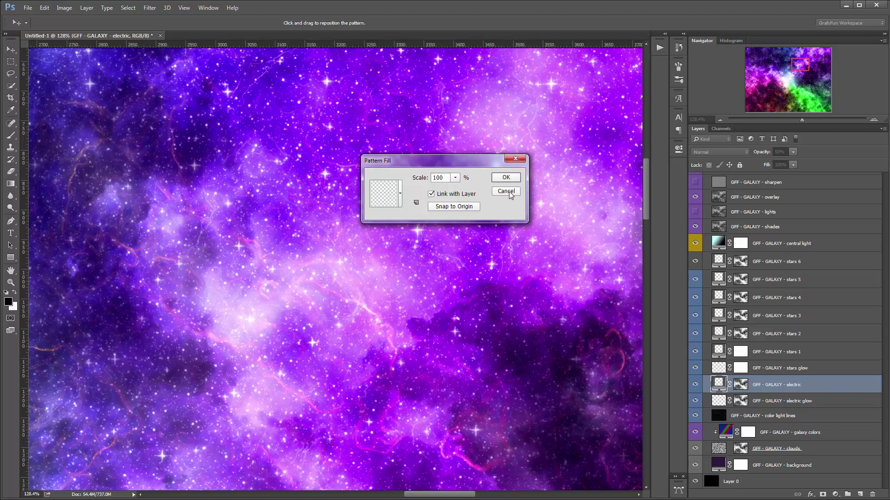
click(506, 192)
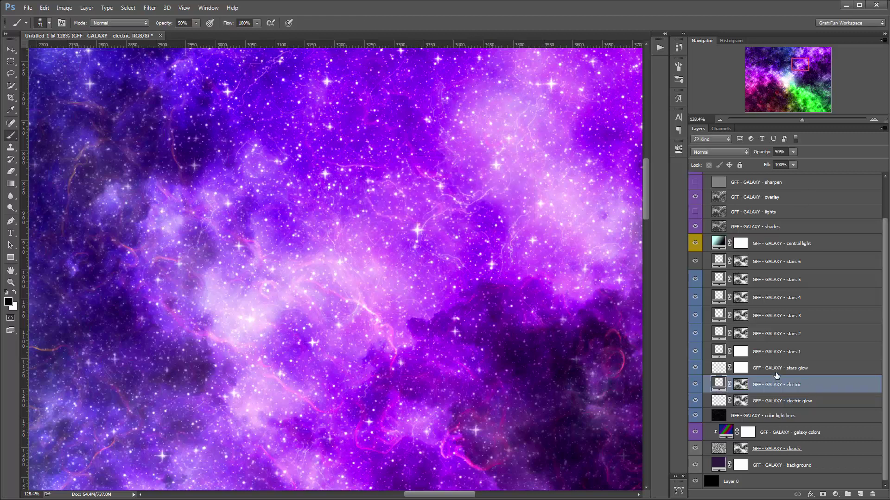
click(820, 369)
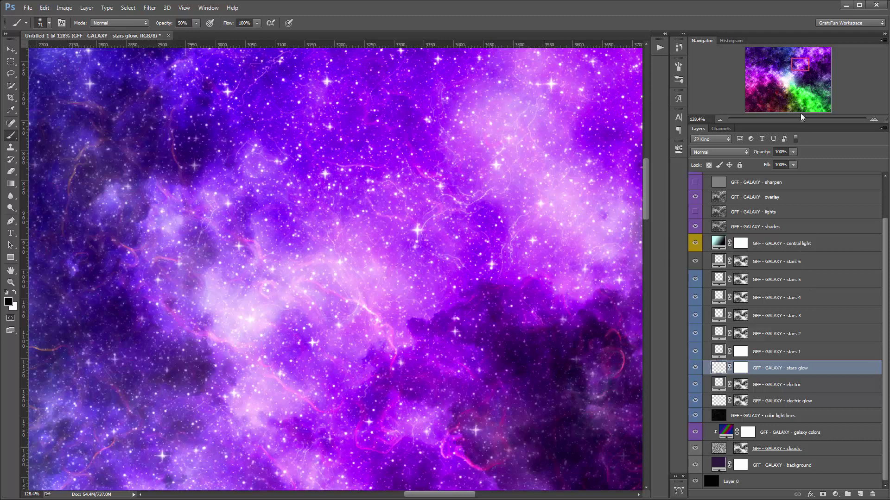
drag(799, 64, 797, 67)
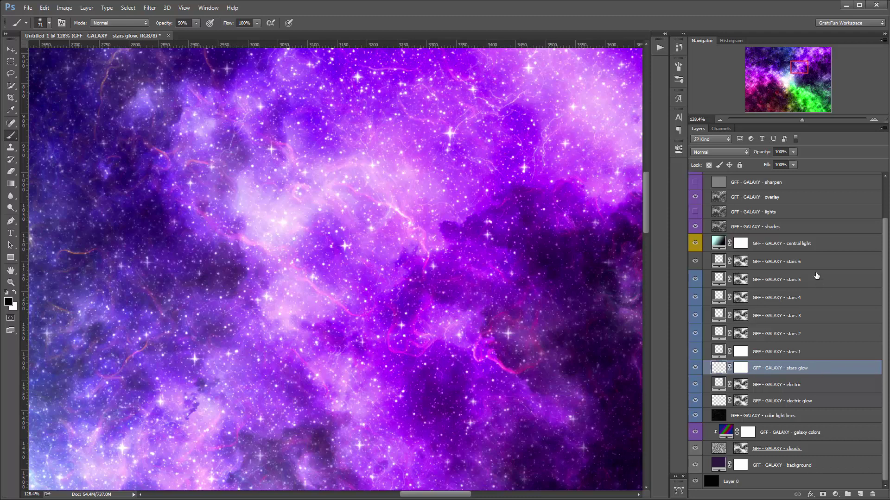
- Open the gradient fill settings of the GFF - GALAXY - central light layer, keeping the nebula's bright centre unobstructed
click(826, 249)
drag(794, 69, 782, 82)
drag(801, 120, 793, 120)
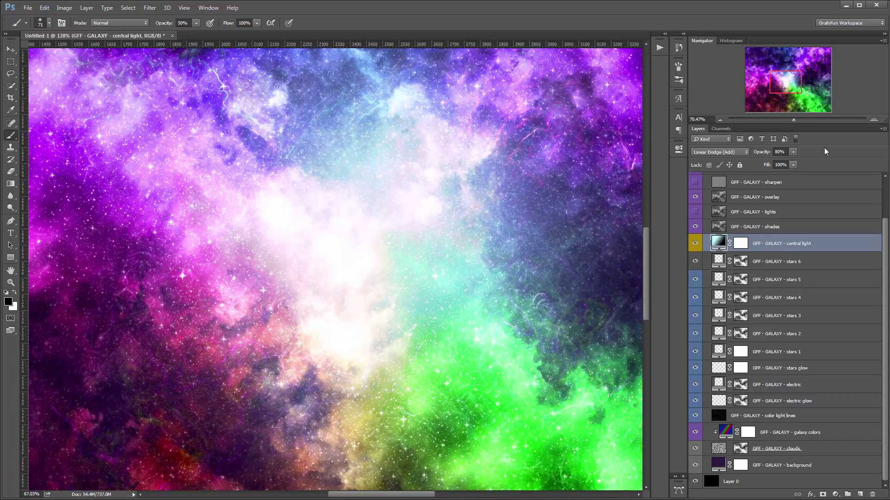
double_click(719, 241)
drag(445, 134, 592, 133)
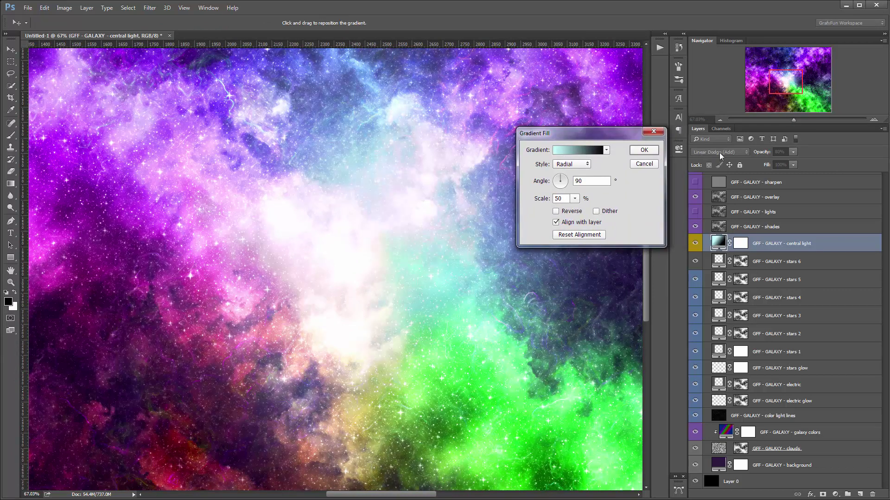
- Change the starting color stop of the central light layer's gradient to pink ff62e7
click(576, 154)
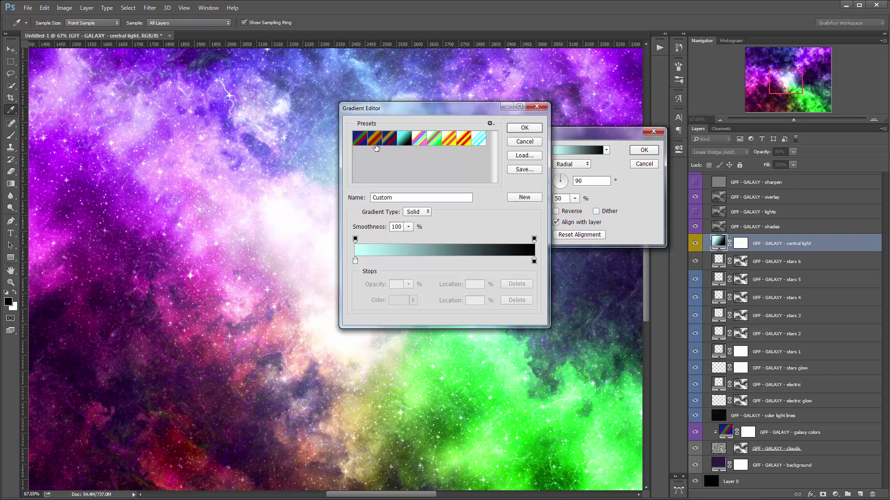
click(355, 260)
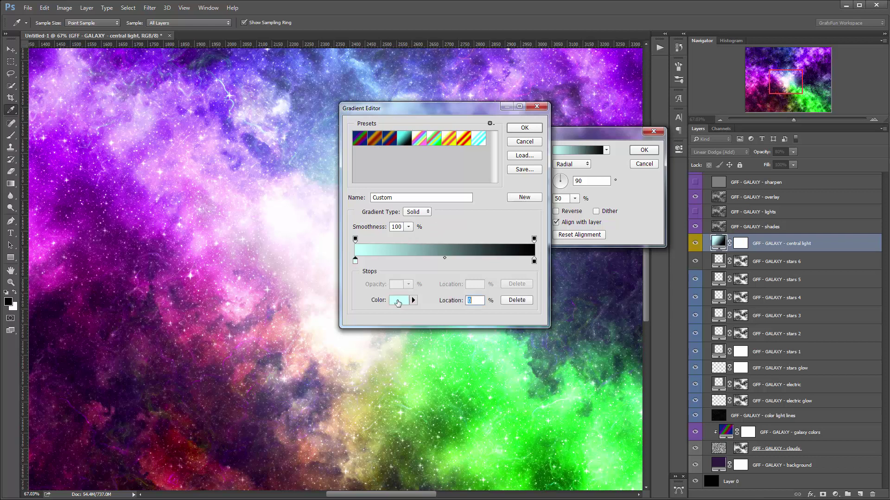
click(399, 300)
drag(165, 172, 165, 153)
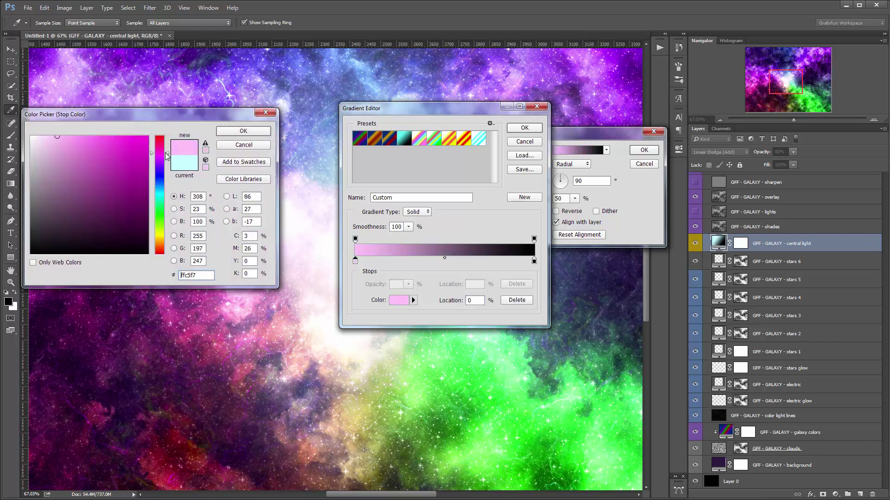
click(103, 136)
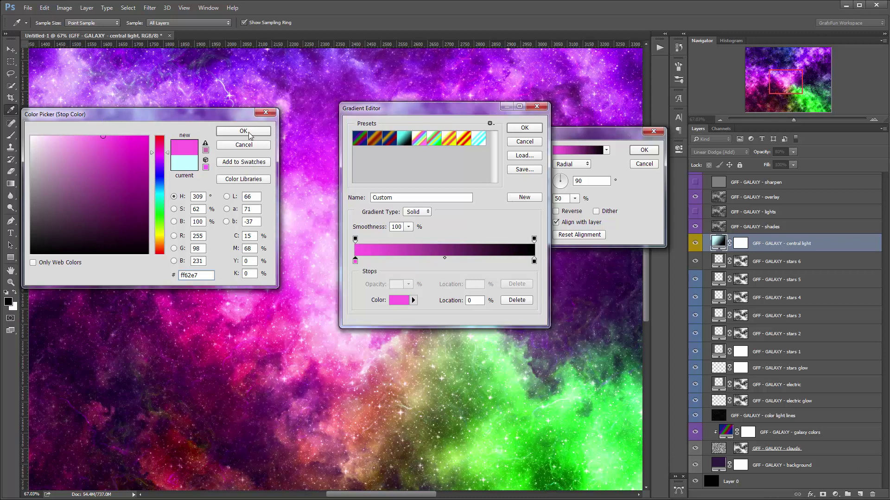
click(244, 132)
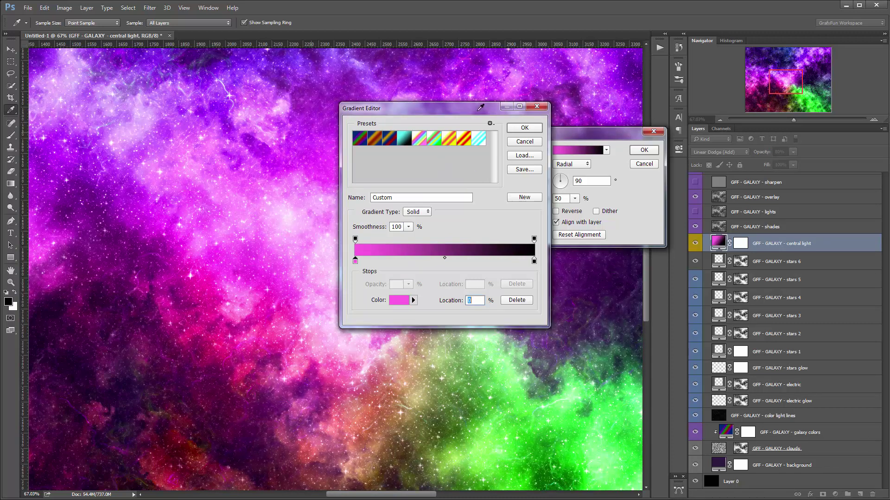
- Lighten the central light gradient's starting color stop to ffa8f2 and apply the gradient fill
drag(480, 107, 627, 105)
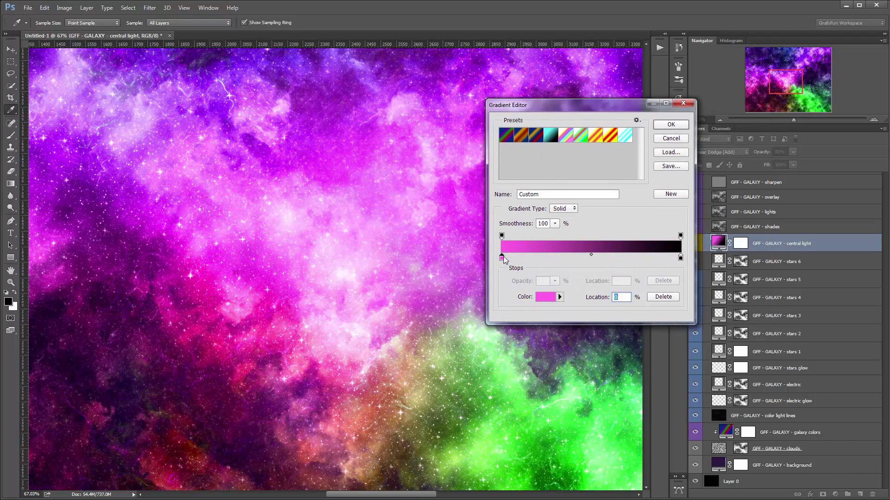
click(546, 297)
drag(67, 148, 71, 121)
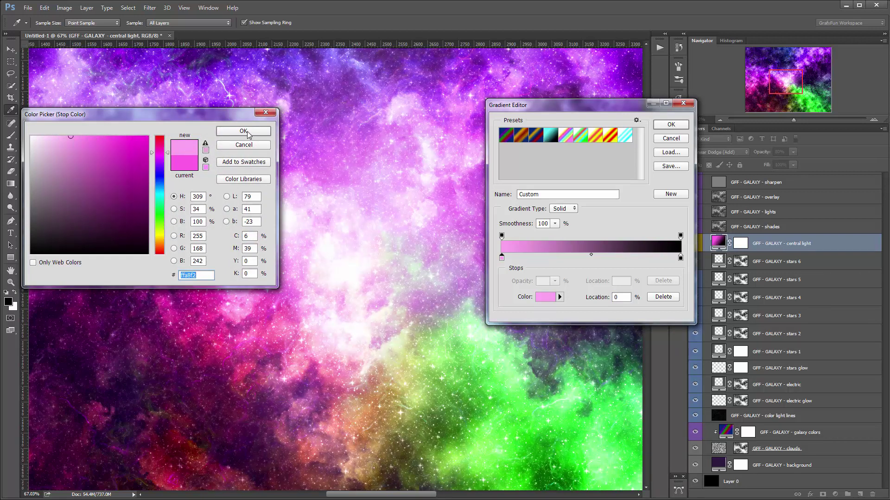
click(244, 132)
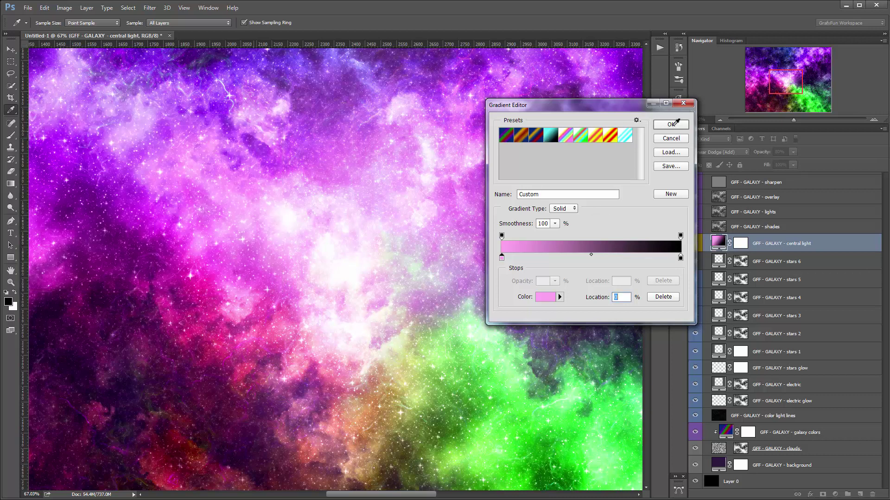
click(671, 125)
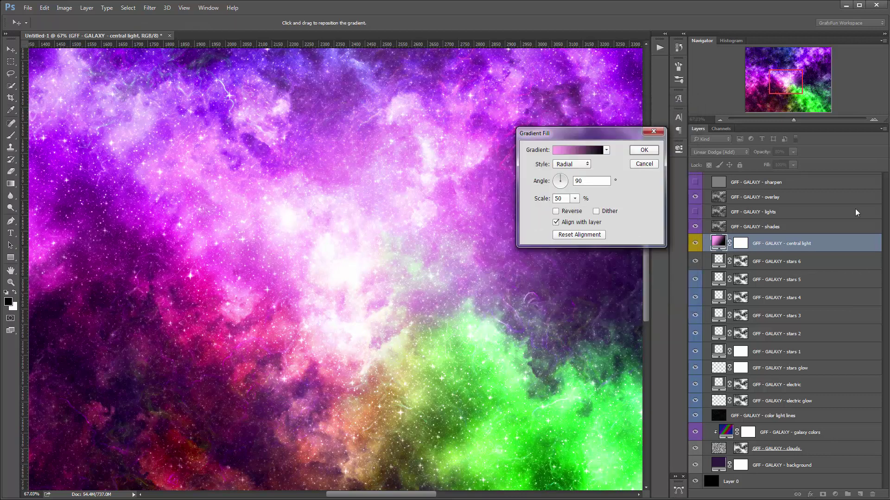
click(643, 151)
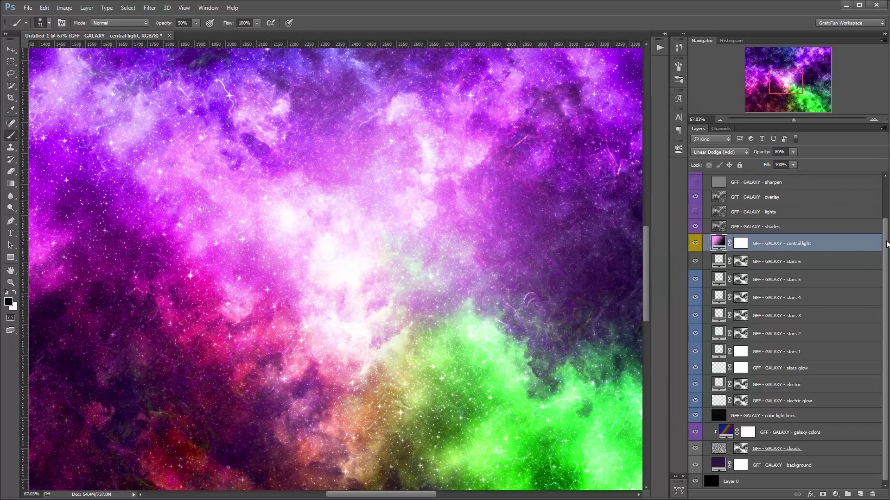
- Toggle the visibility of the shades and lights layers to compare their effect on the galaxy
scroll(887, 232, up, 4)
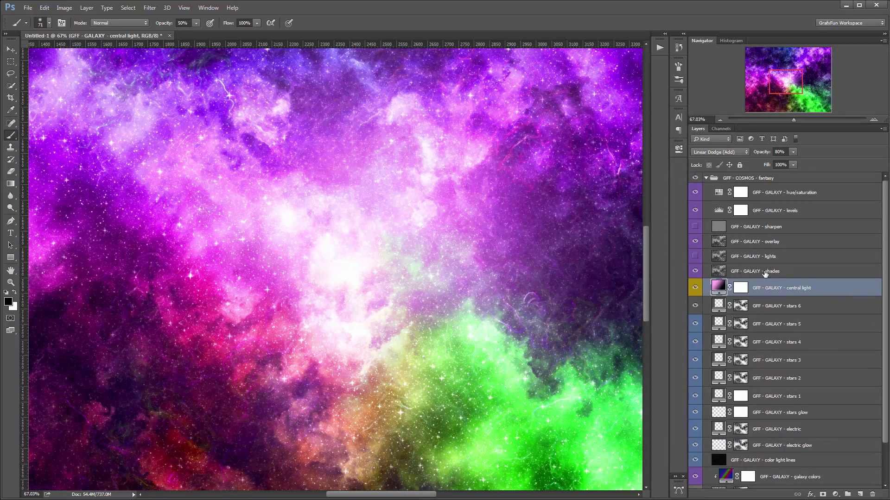
click(694, 271)
click(695, 272)
click(694, 258)
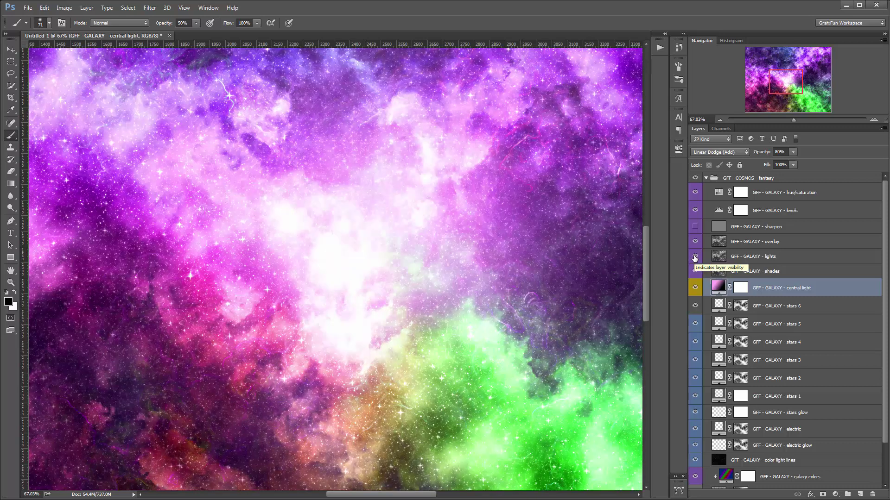
click(695, 258)
- Toggle the overlay layer's visibility off and on to compare its effect on the nebula clouds
click(798, 244)
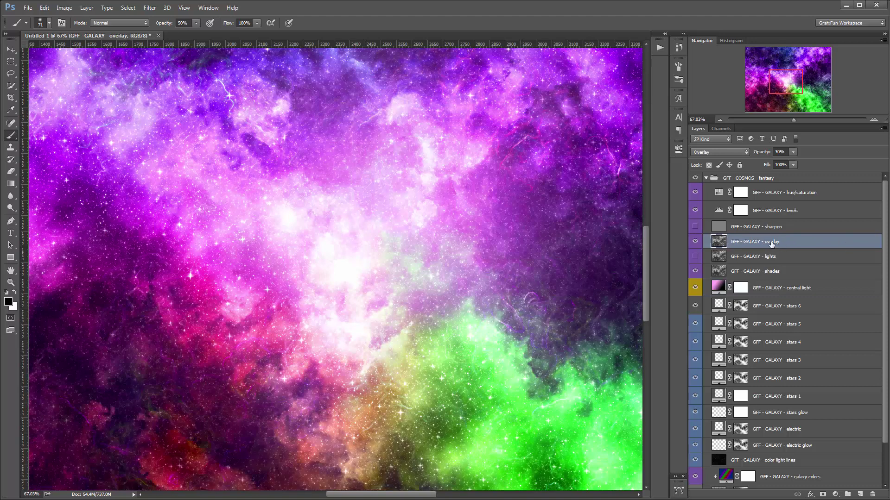
click(695, 242)
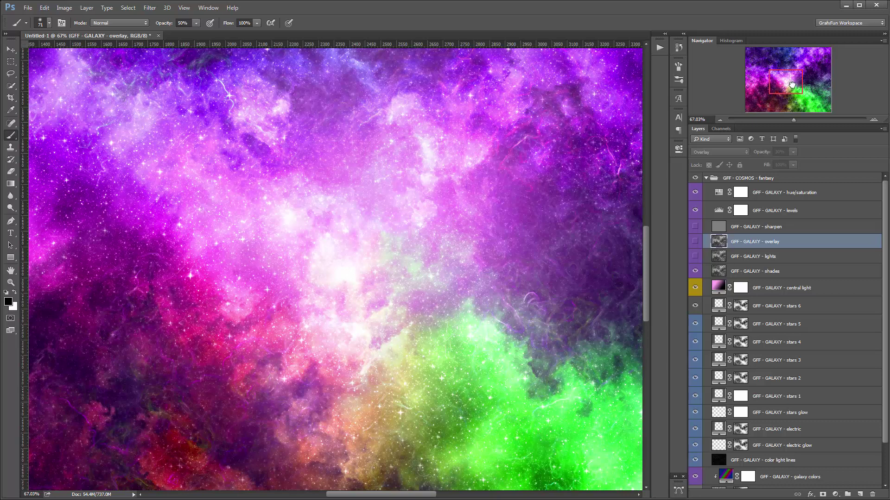
drag(791, 85, 784, 77)
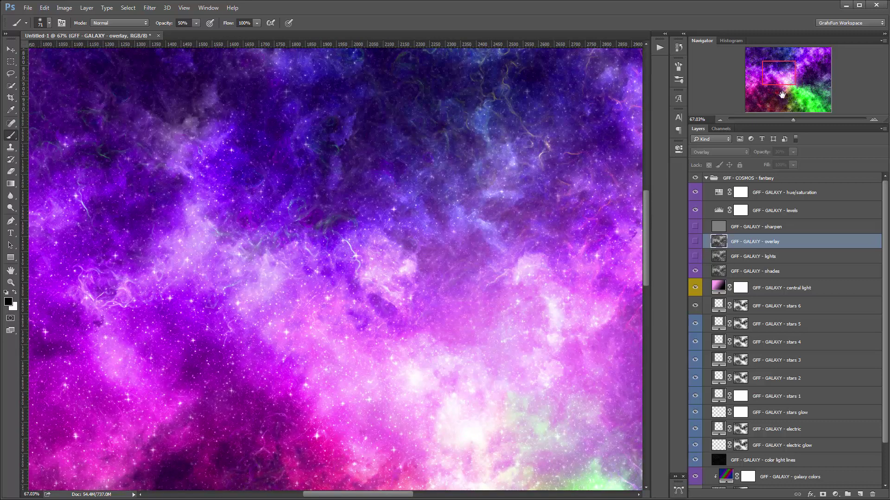
click(695, 241)
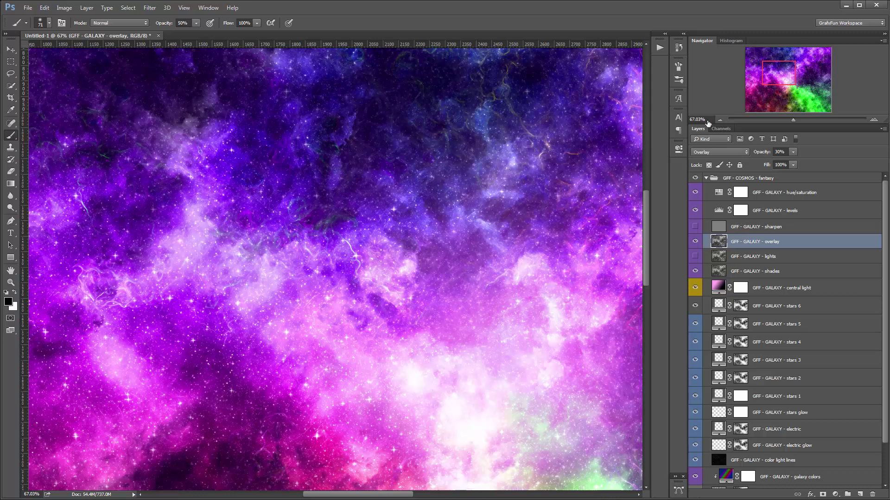
- Examine the sharpen and overlay layers' effects at 100% zoom by toggling their visibility
click(702, 120)
text(100)
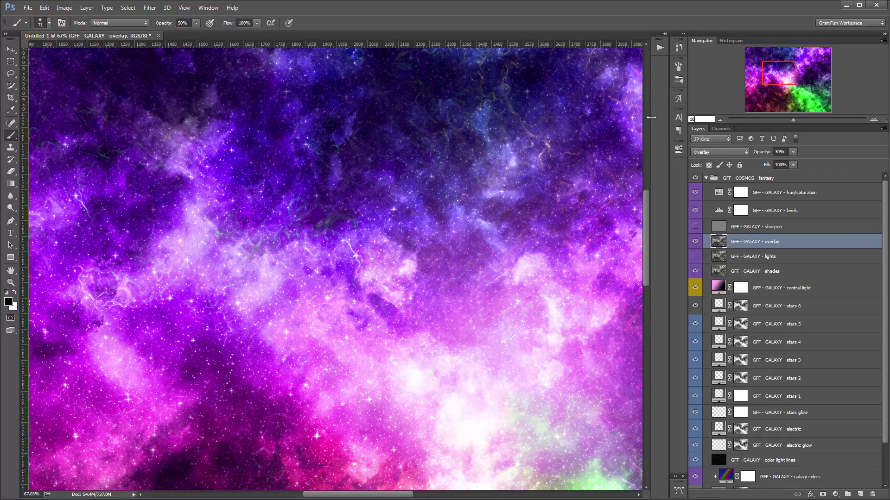
key(Return)
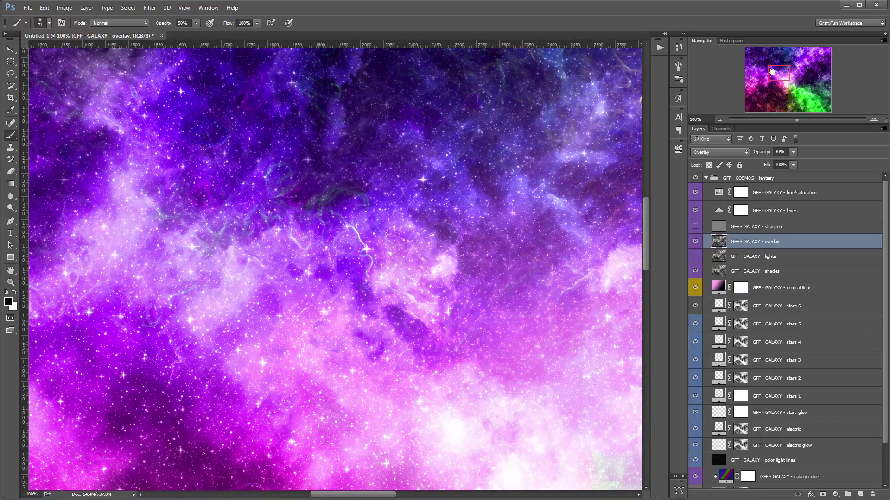
drag(772, 73, 779, 76)
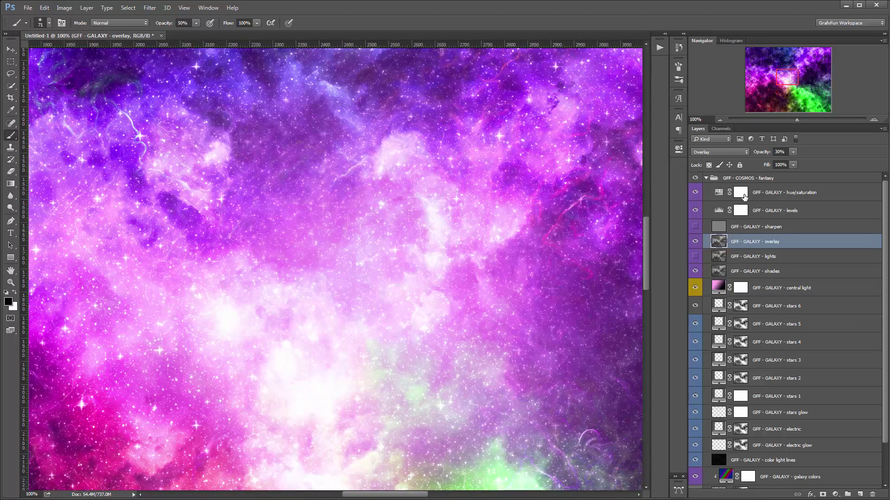
click(695, 226)
drag(788, 77, 797, 80)
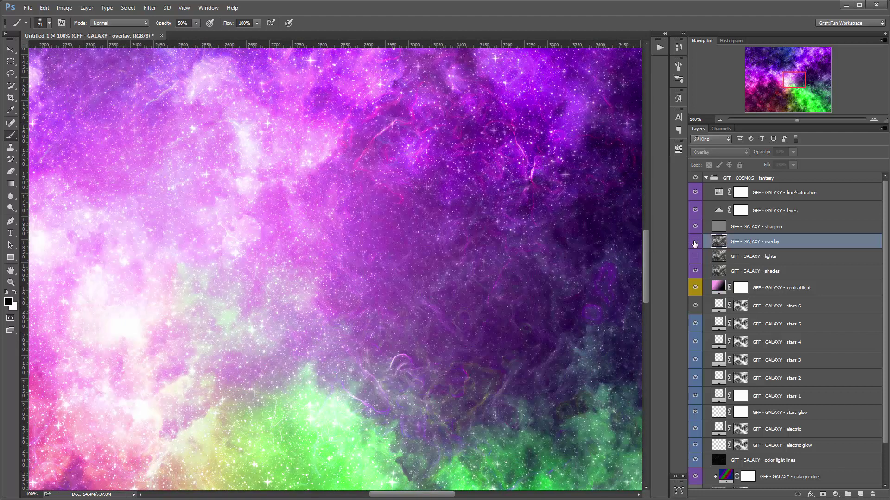
click(694, 242)
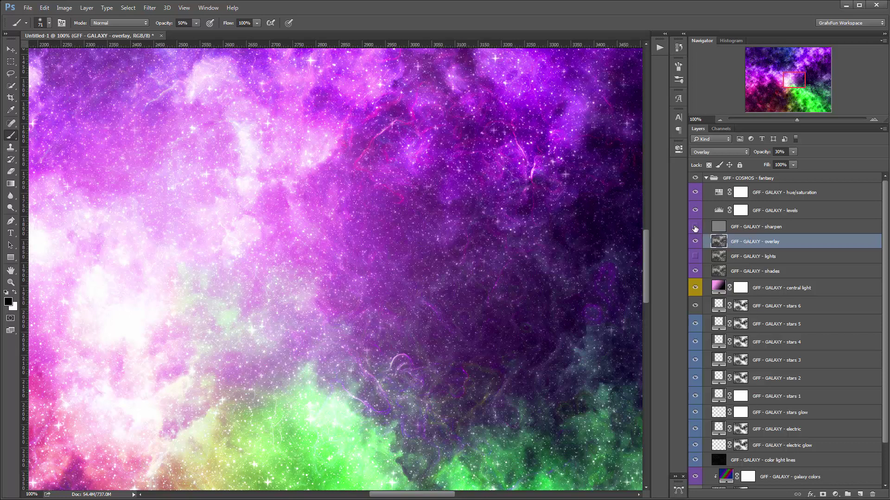
click(694, 226)
- Review the settings of the levels adjustment layer
click(796, 215)
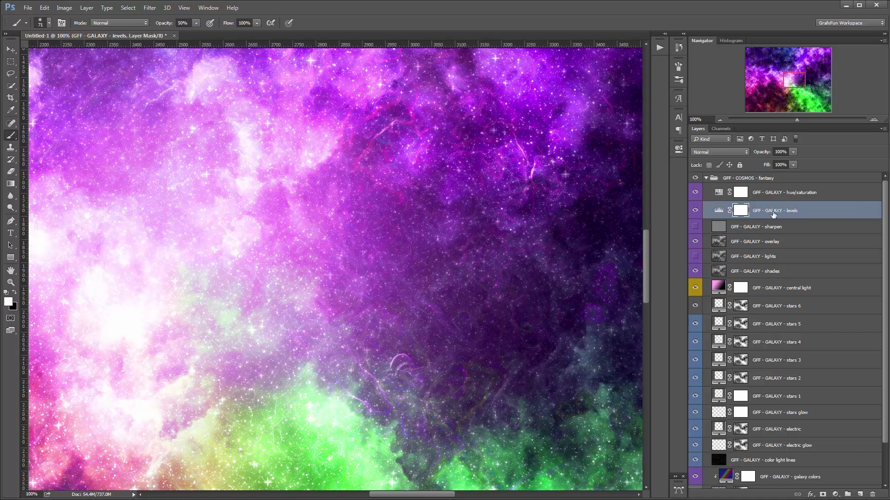
double_click(719, 211)
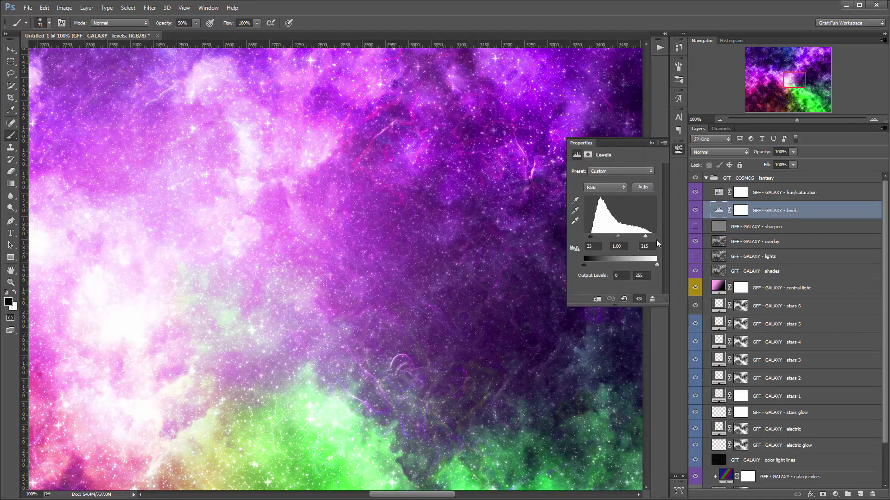
click(651, 144)
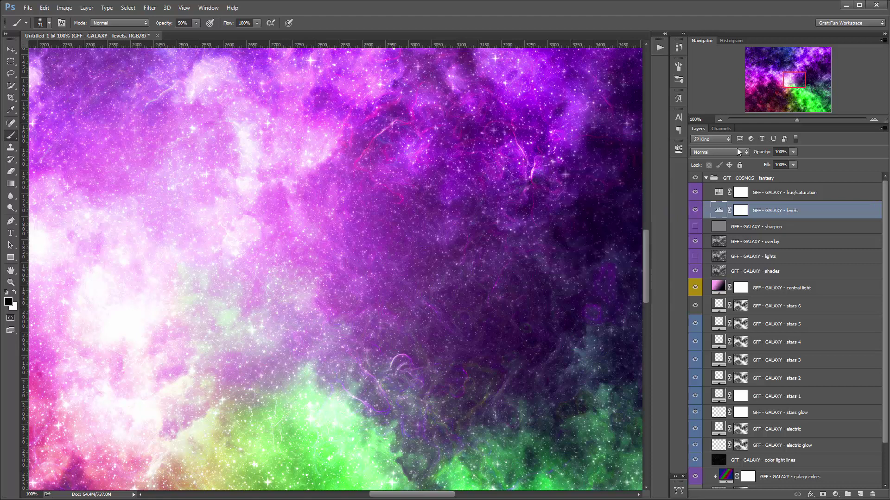
- Adjust the hue/saturation layer, trying lower saturation before setting the master saturation to about +37
click(815, 195)
key(x)
drag(797, 120, 790, 119)
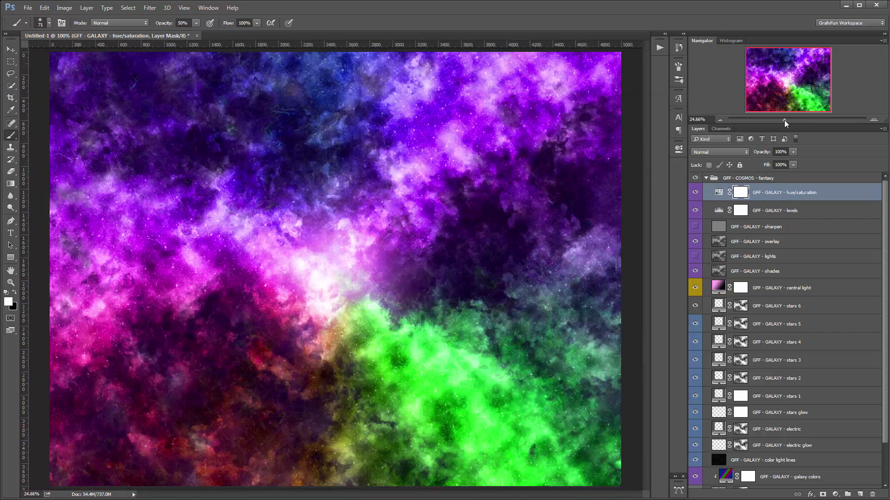
drag(784, 121, 788, 119)
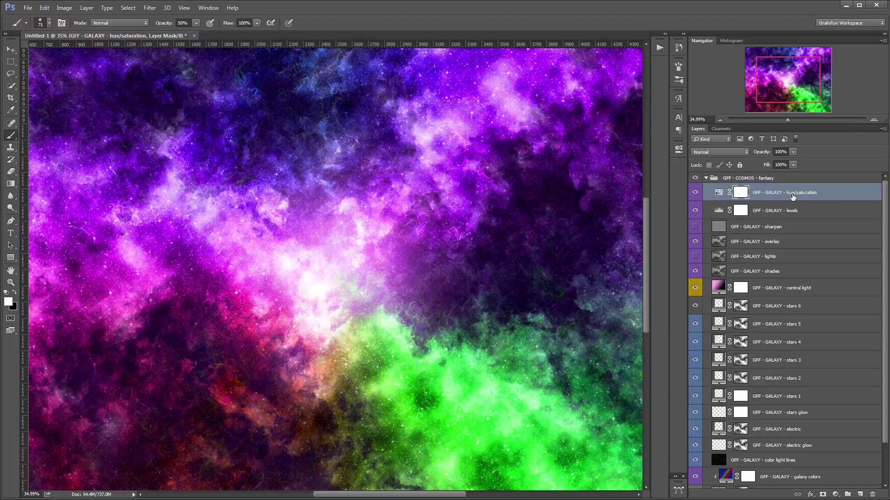
double_click(719, 192)
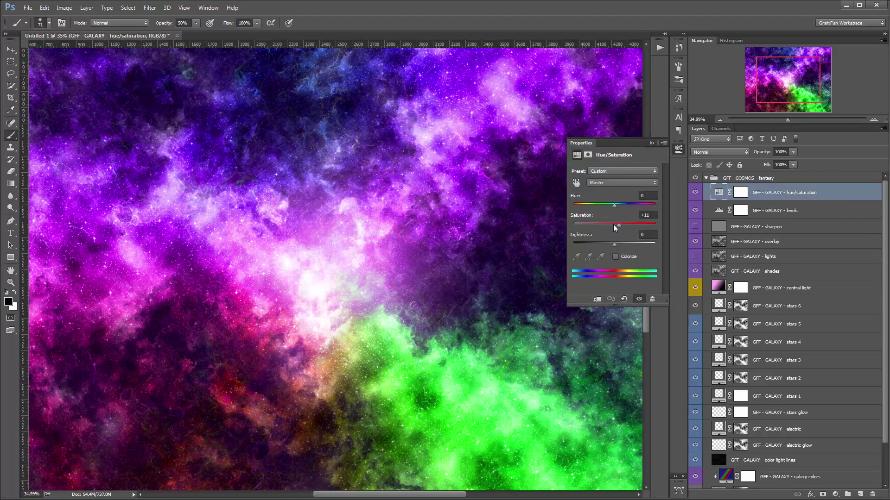
drag(628, 224, 614, 224)
drag(614, 226, 611, 227)
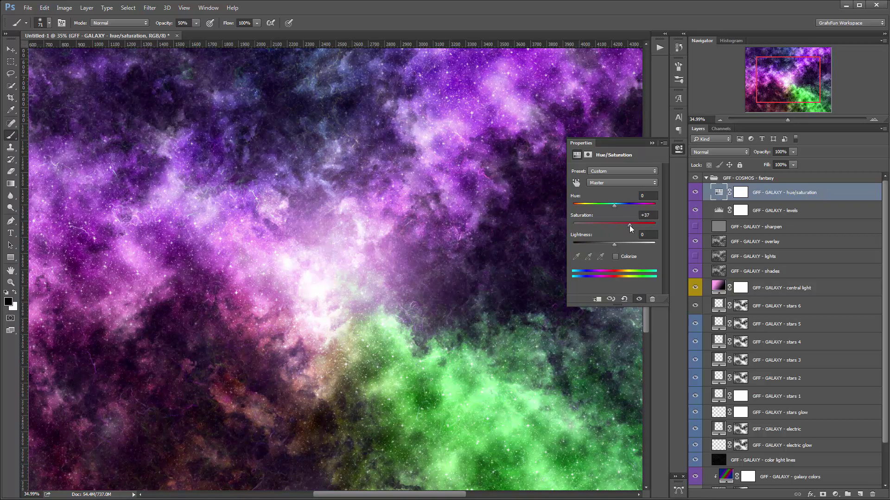
click(651, 143)
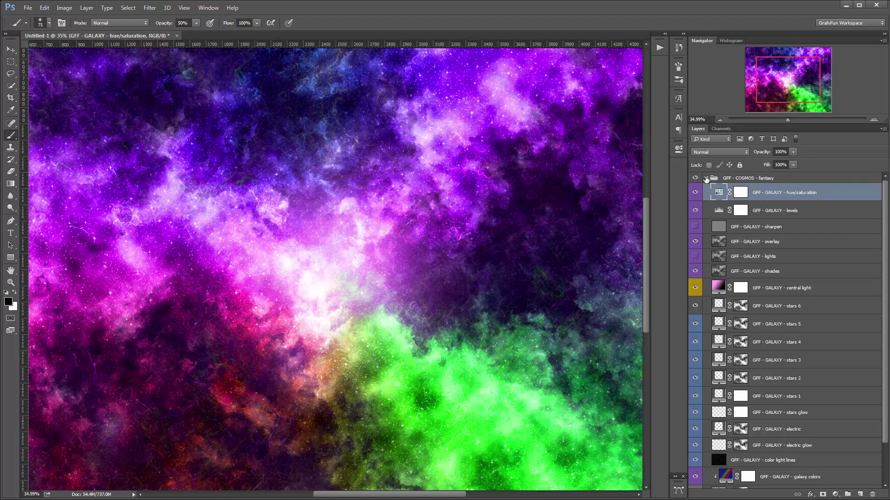
- Show the list of COSMOS actions, and collapse and select the GFF - COSMOS - fantasy layer group
drag(779, 81, 769, 84)
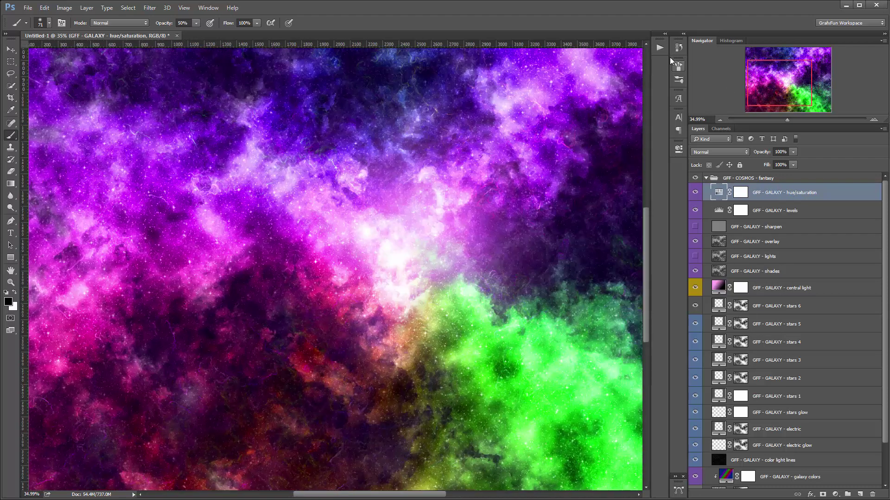
click(659, 46)
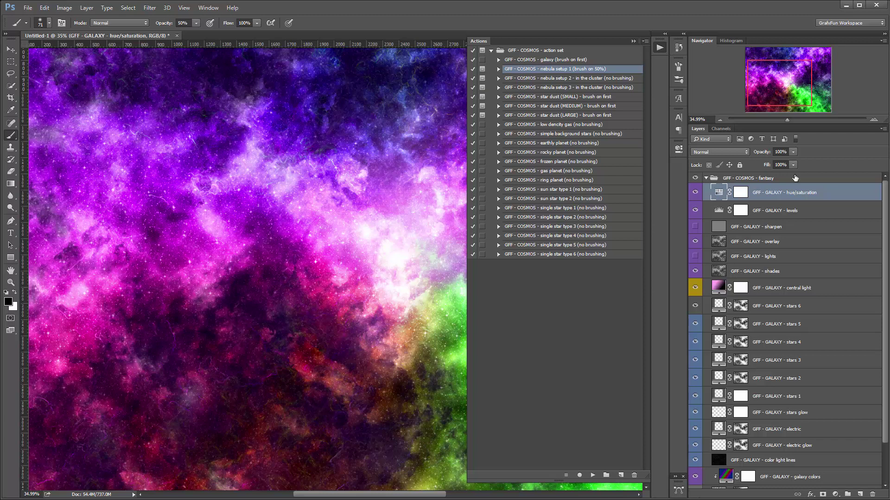
click(706, 179)
click(716, 180)
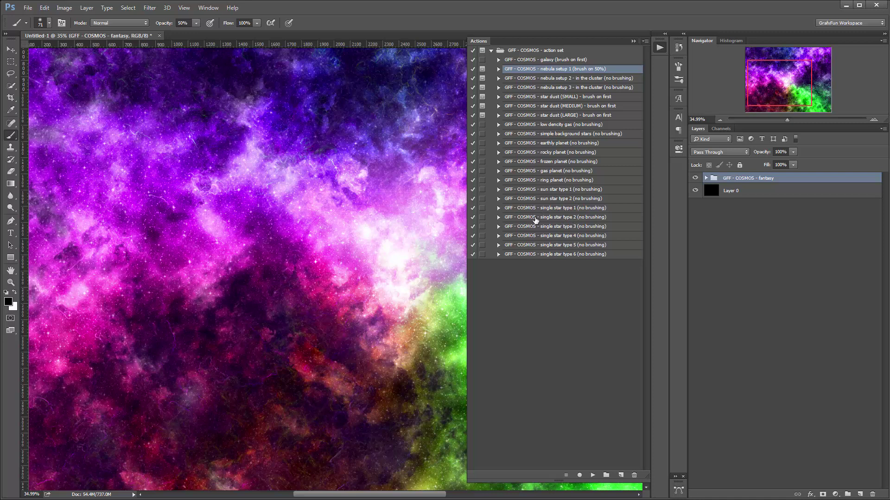
- Deselect all layers and run the "GFF - COSMOS - sun star type 1" action
click(569, 209)
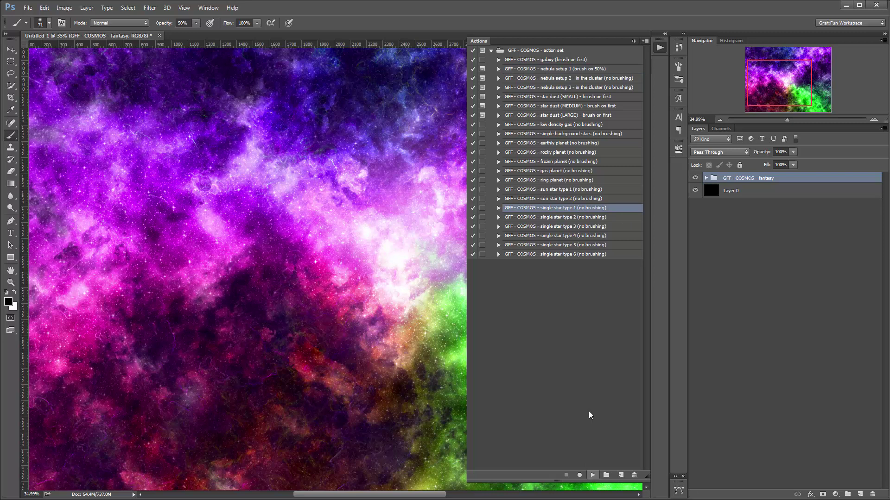
click(564, 199)
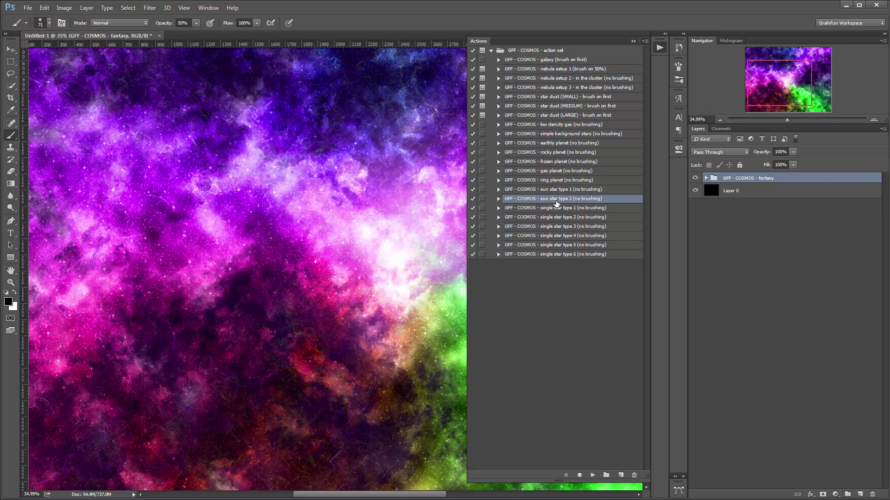
click(565, 190)
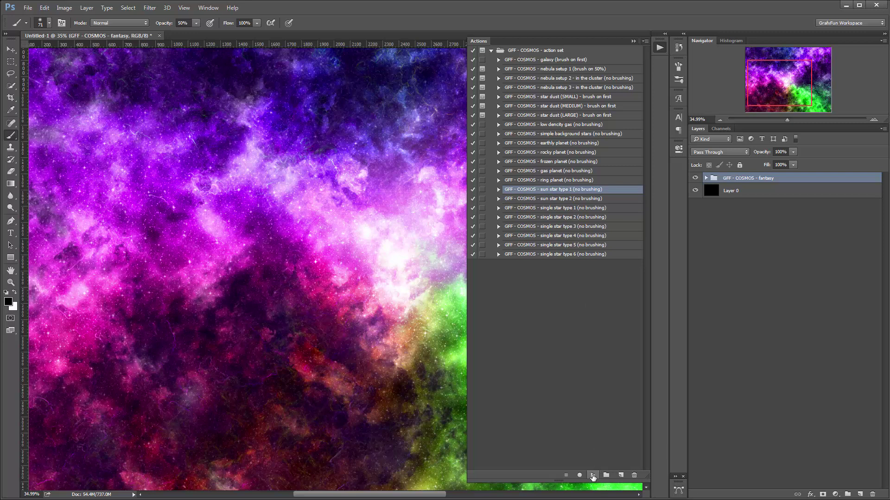
click(128, 8)
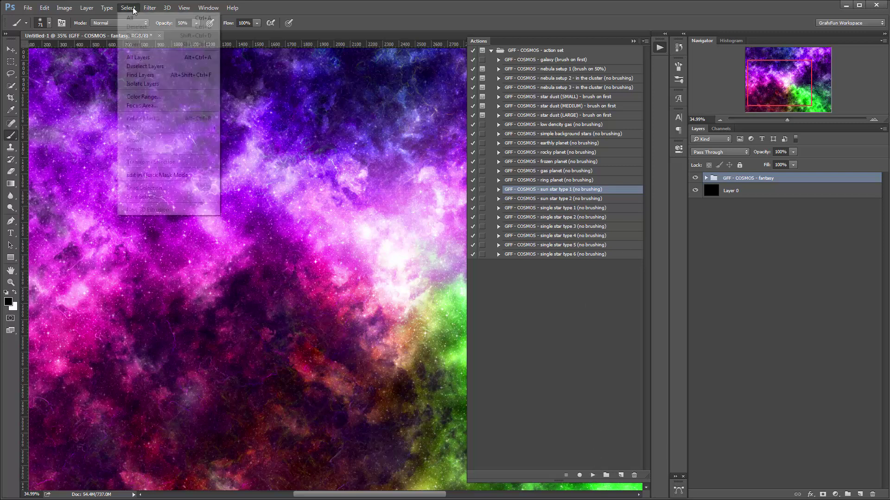
click(146, 66)
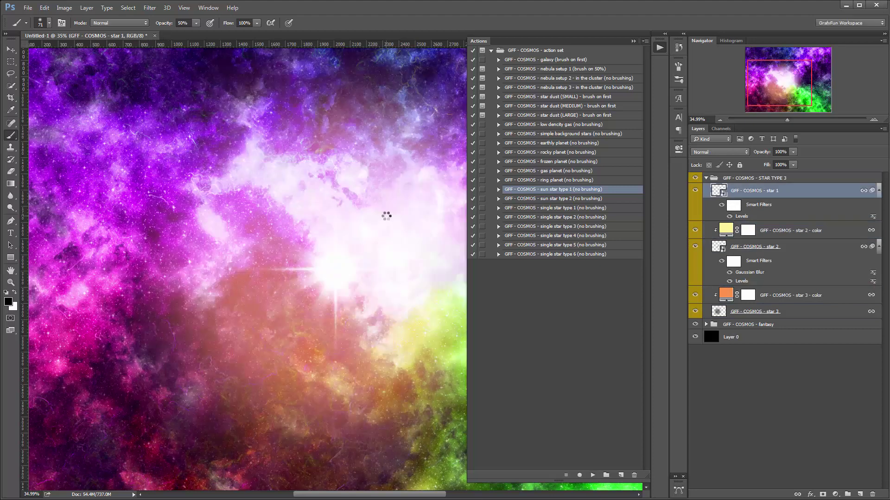
- Move the new star onto the galaxy's bright central light, with the list of actions hidden
click(10, 50)
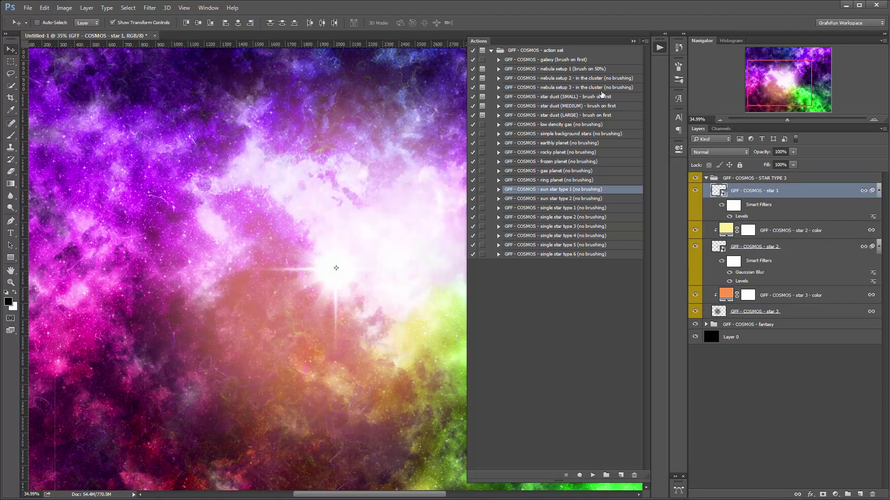
click(633, 41)
drag(333, 291, 414, 262)
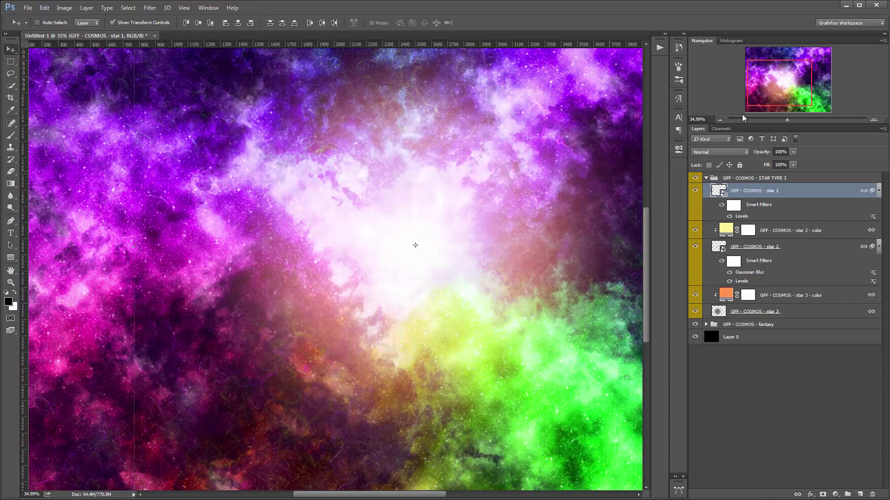
- Scale the linked star layers down proportionally around their center to about 27%
drag(788, 120, 783, 119)
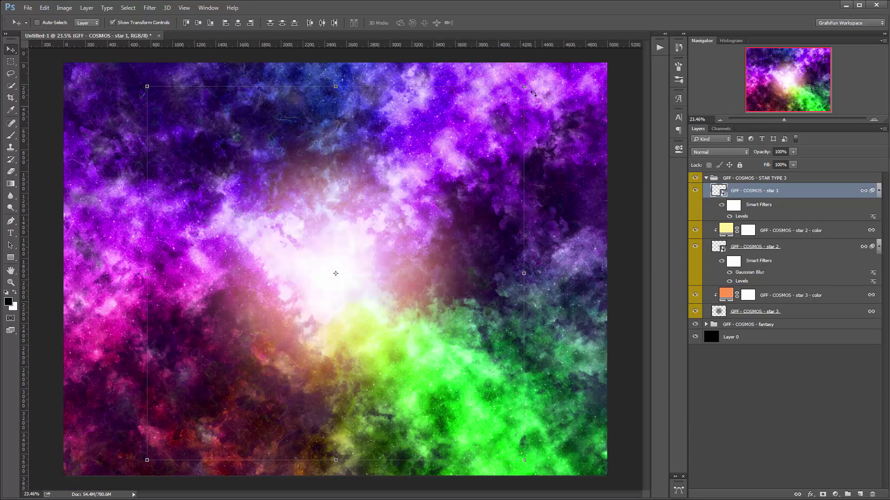
click(522, 86)
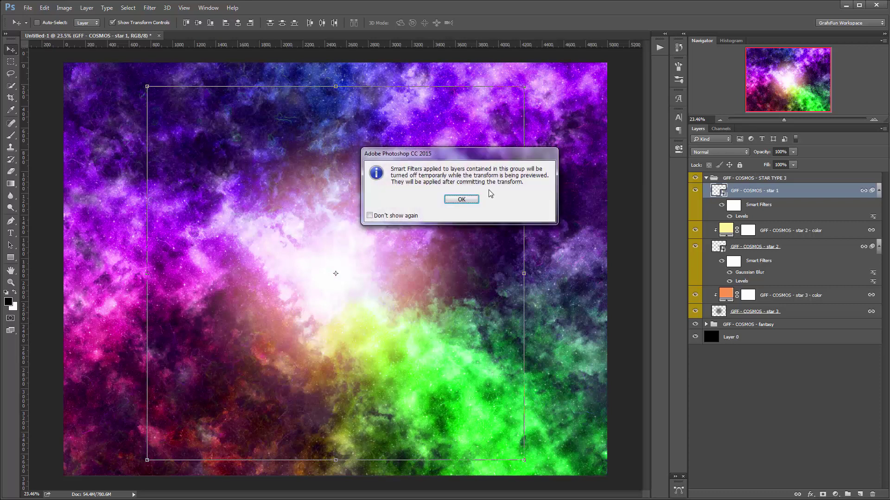
click(469, 202)
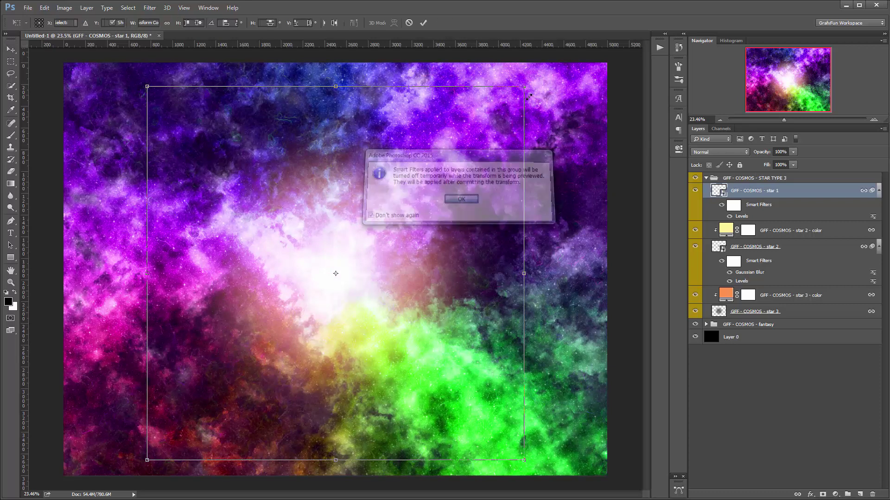
drag(523, 87, 366, 202)
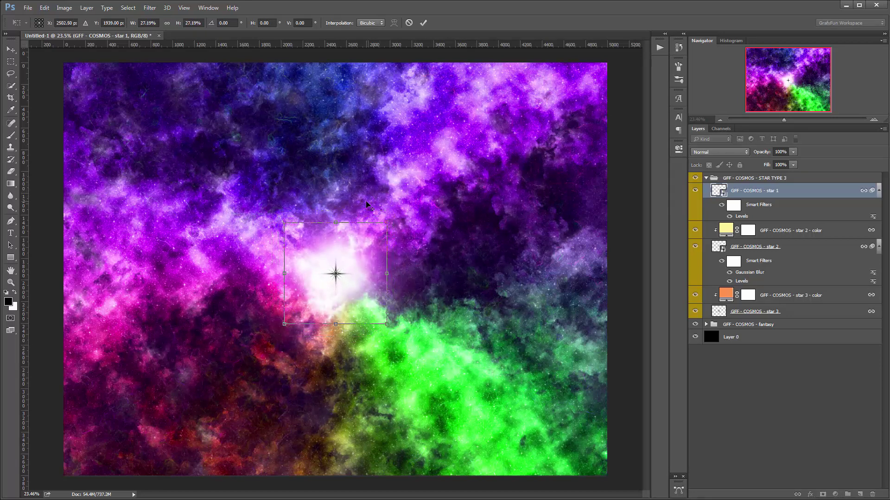
key(Return)
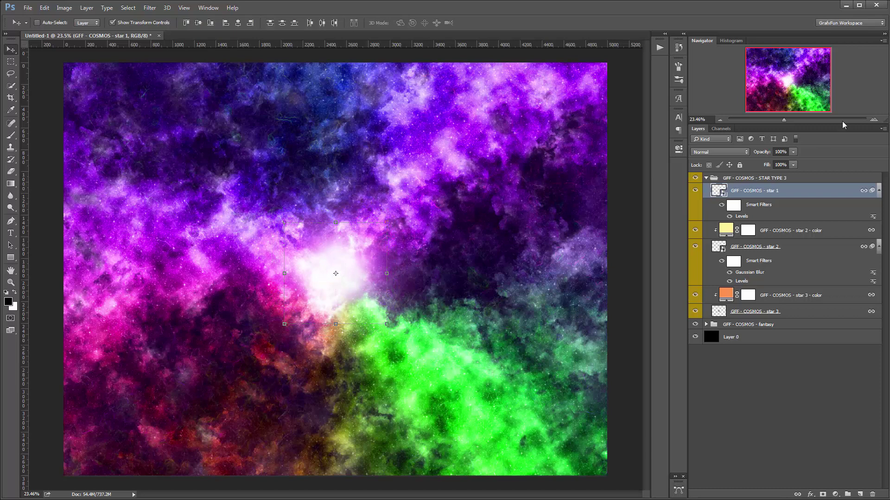
- Expand the GFF - COSMOS - fantasy group and hide its central light layer
drag(782, 121, 785, 121)
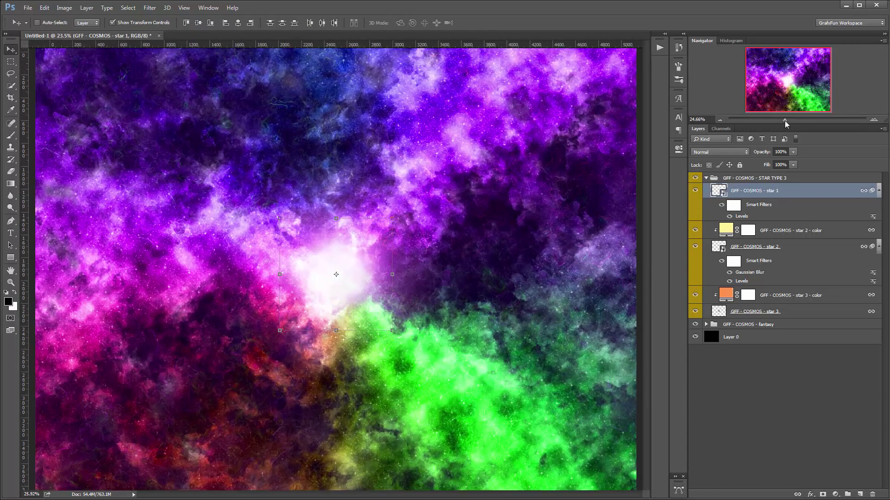
click(706, 324)
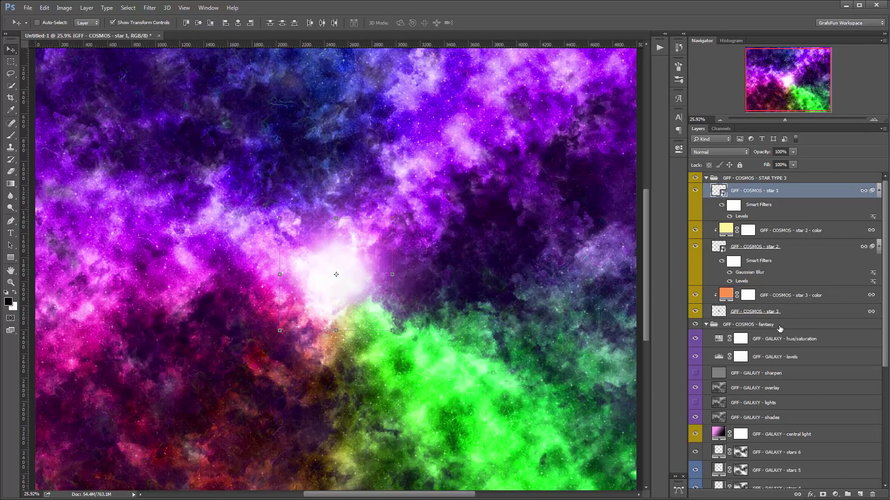
click(695, 436)
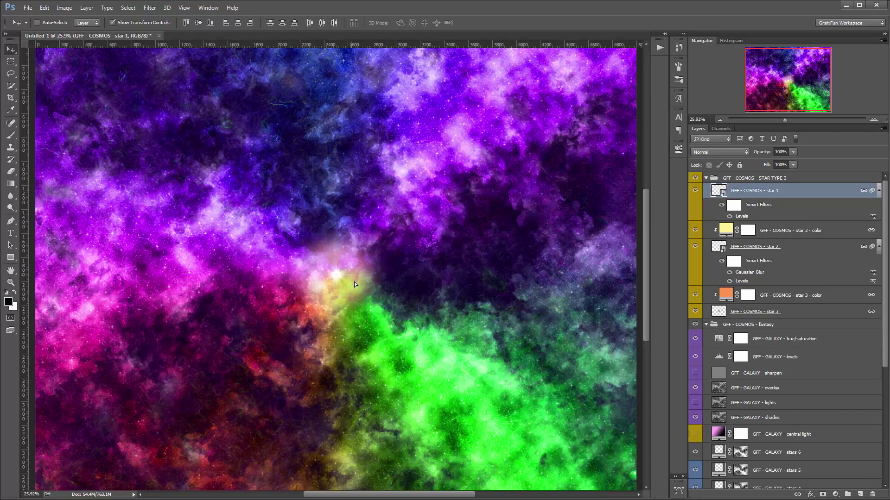
- Enlarge the linked star layers proportionally to about 161% and nudge the star into place at the galaxy's center
drag(354, 282, 351, 275)
drag(393, 216, 437, 191)
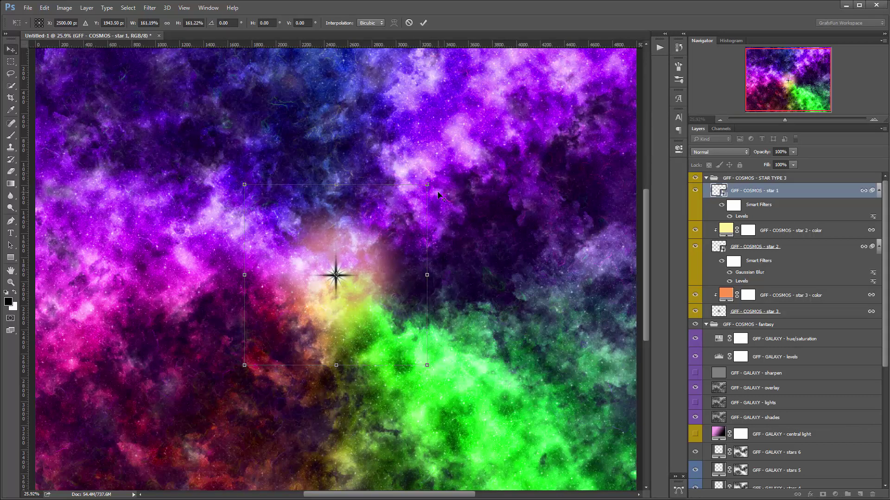
key(Return)
drag(783, 118, 790, 123)
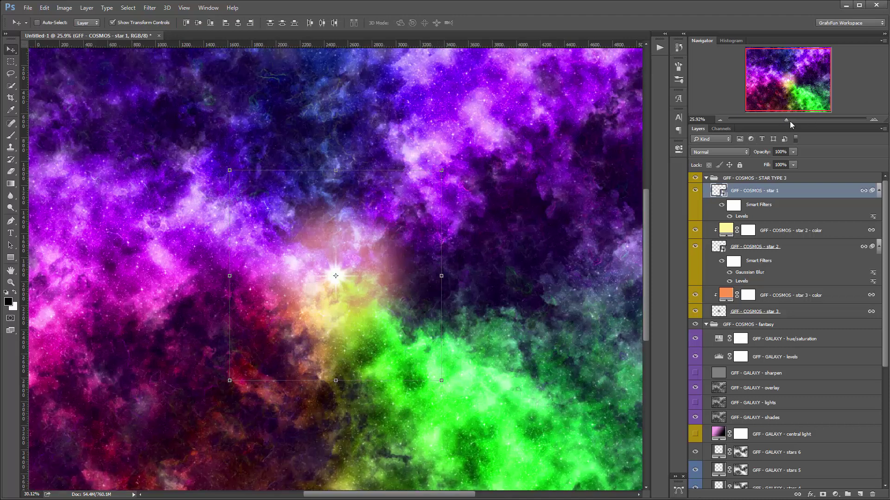
drag(389, 253, 378, 285)
drag(378, 282, 380, 282)
- Show the central light layer again and set its opacity to 33%, after trying 20%
drag(887, 241, 886, 276)
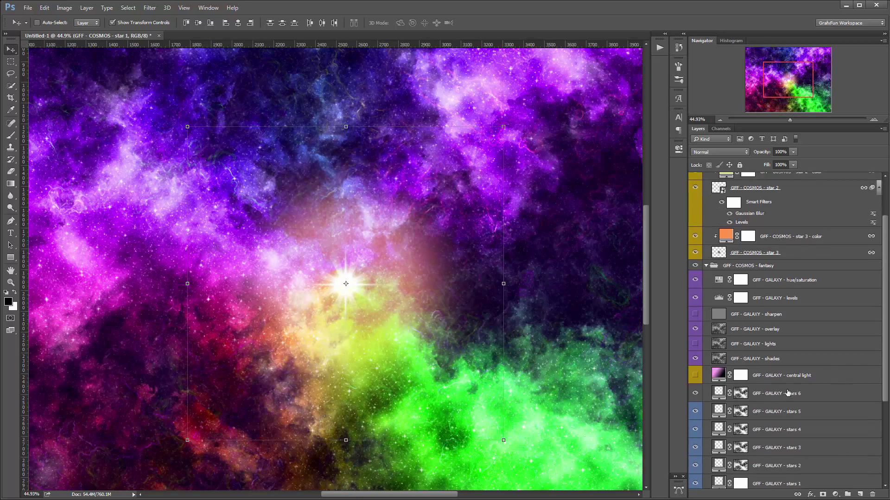
click(805, 376)
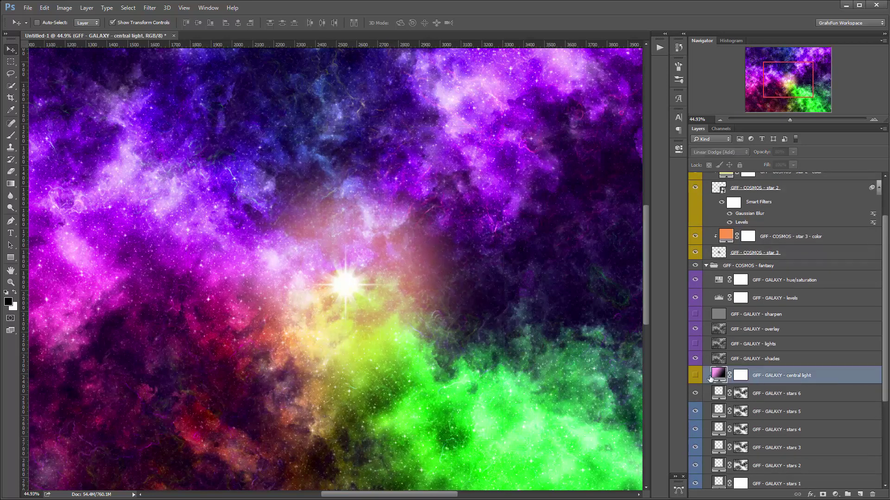
click(695, 375)
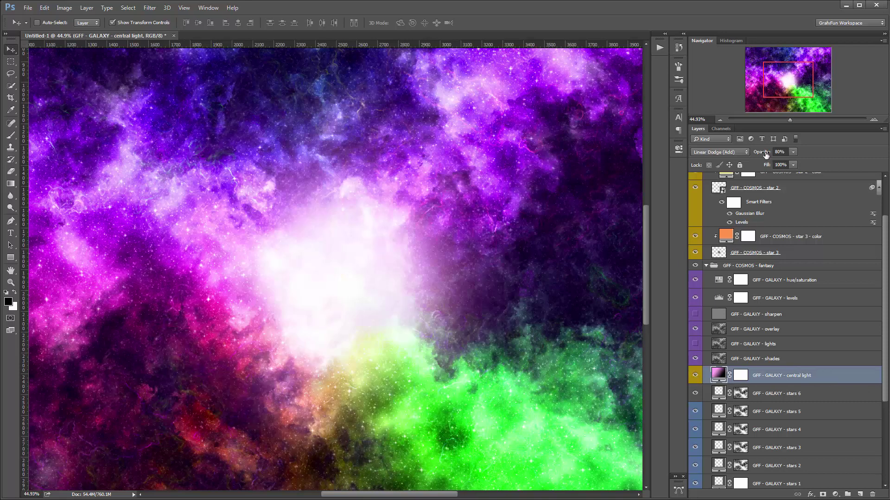
drag(765, 155, 741, 157)
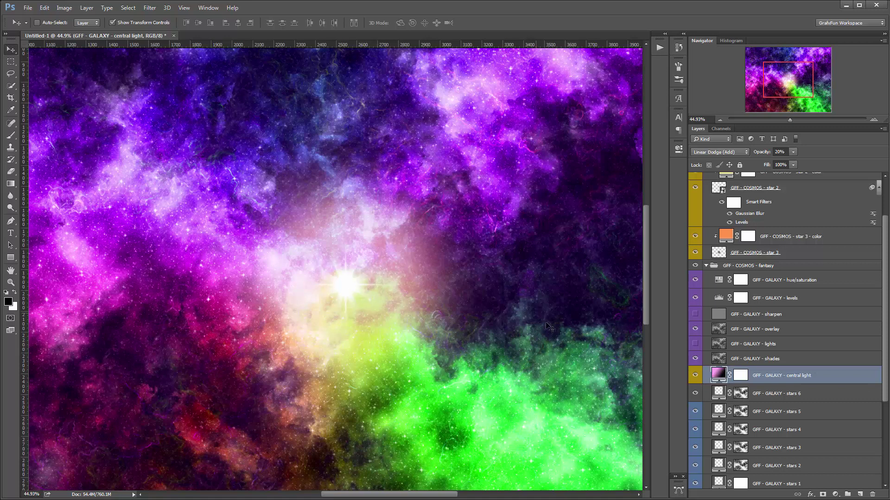
drag(762, 155, 767, 154)
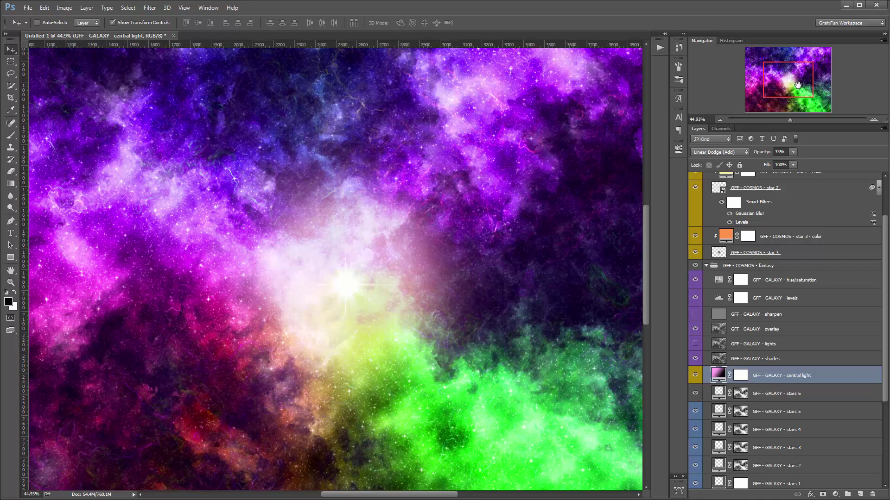
- Look over the galaxy, show the list of actions and select "GFF - COSMOS - star dust (MEDIUM) - brush on first"
mouse_move(797, 85)
mouse_down()
mouse_move(794, 92)
mouse_move(792, 68)
mouse_up()
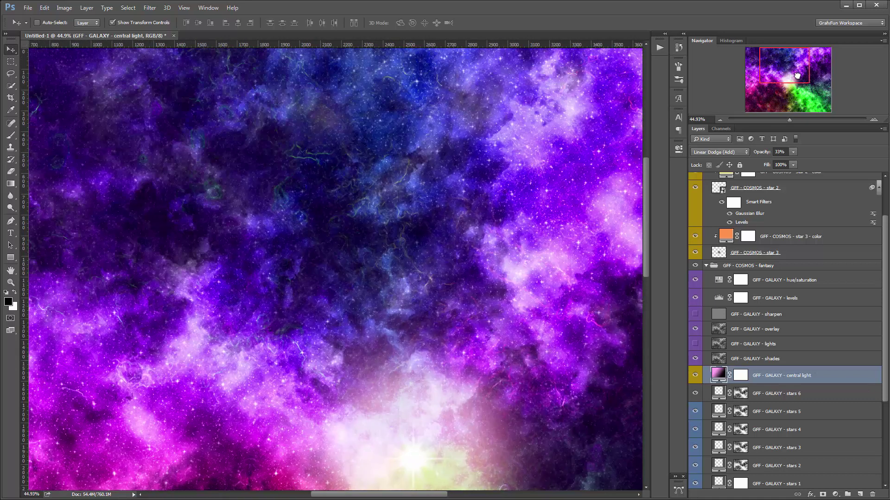
drag(789, 120, 786, 118)
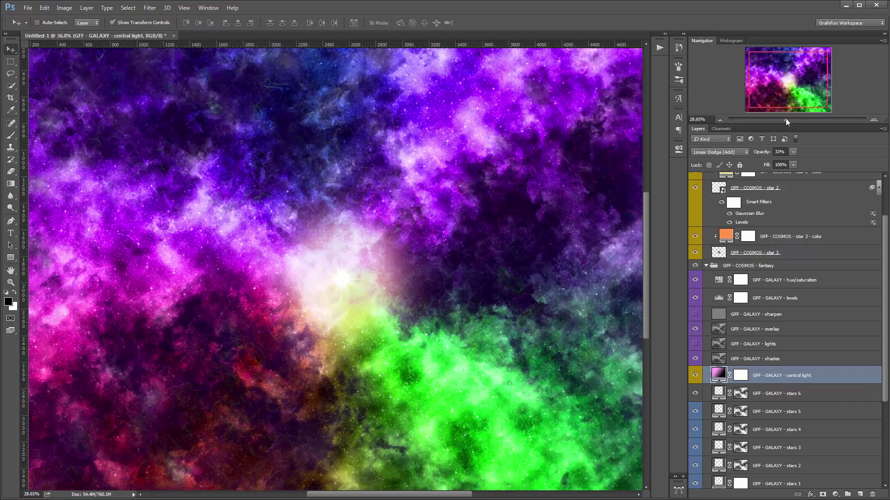
click(659, 48)
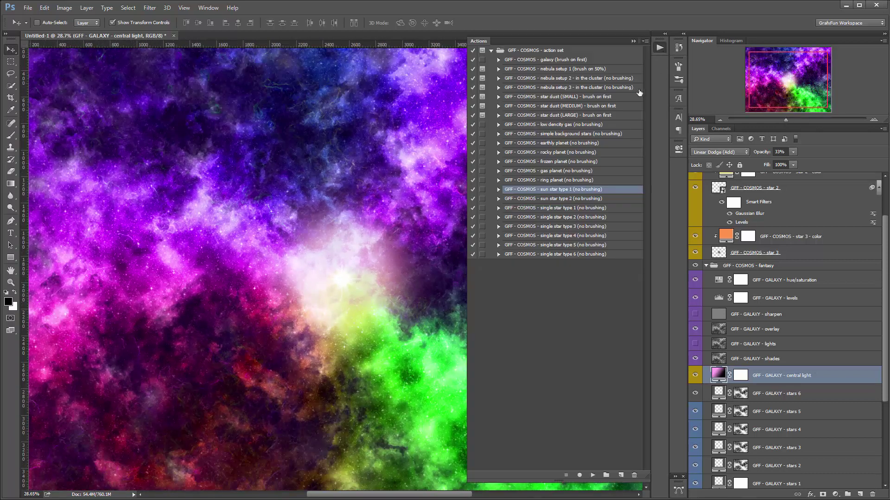
click(576, 107)
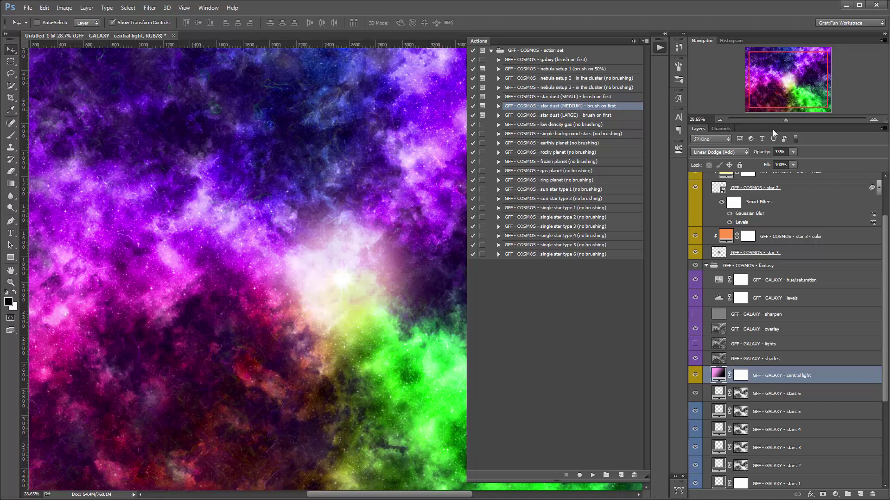
- Collapse the STAR TYPE 3 and fantasy groups, and add a new empty layer above them
drag(787, 118, 785, 120)
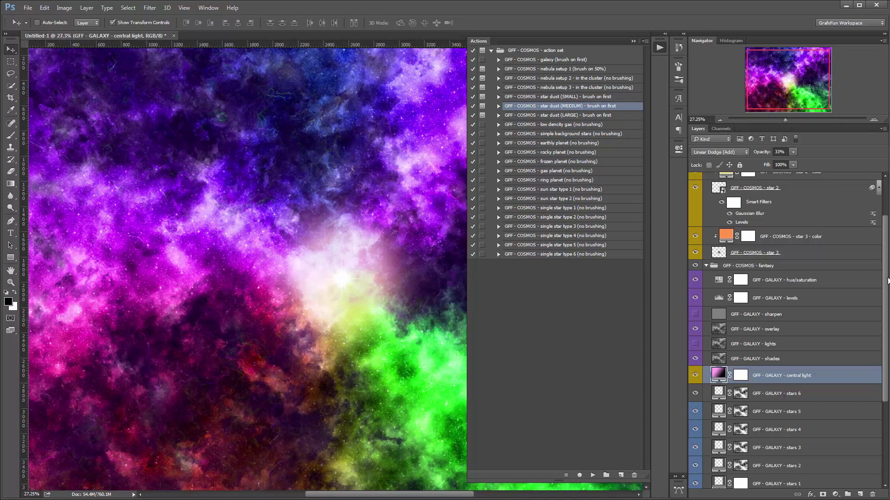
scroll(887, 261, up, 5)
click(705, 178)
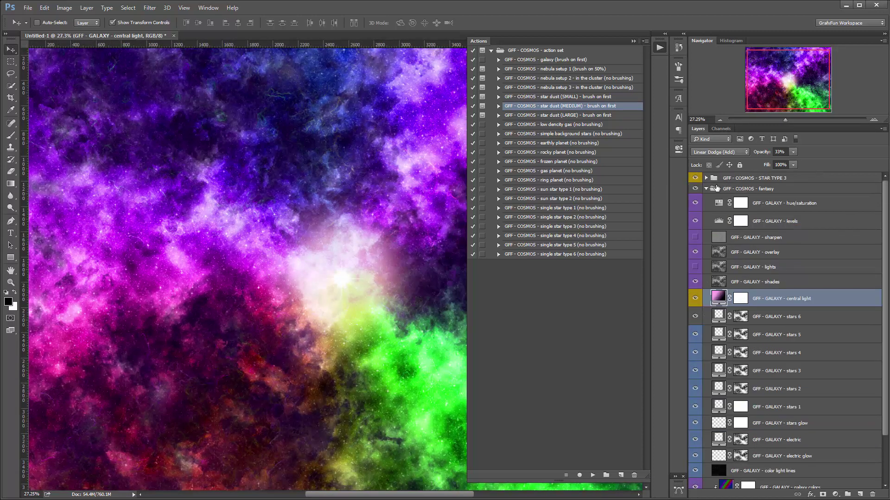
click(706, 189)
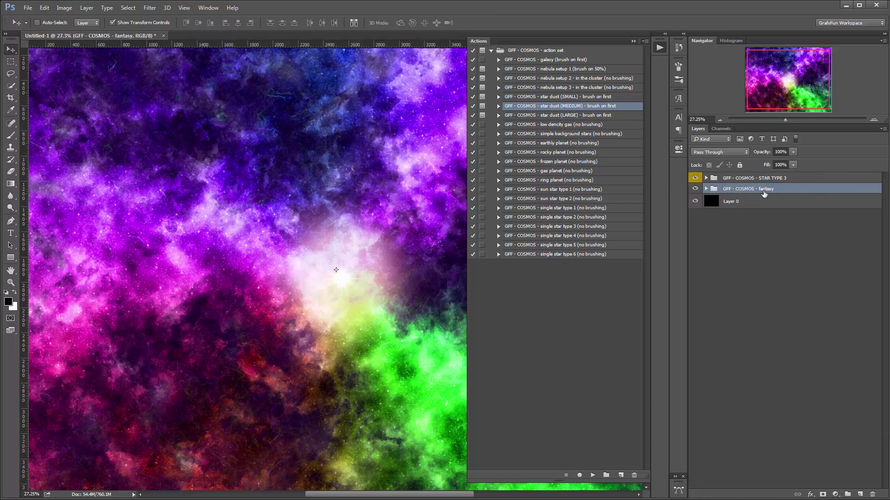
click(810, 238)
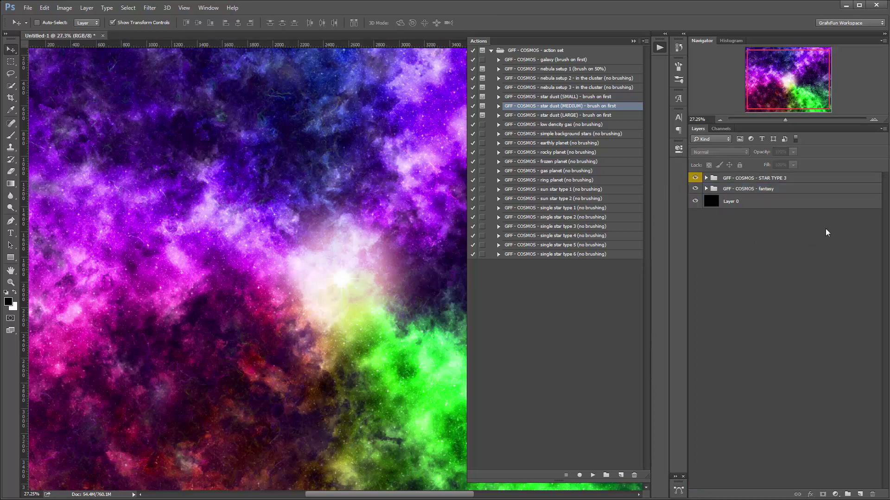
click(860, 494)
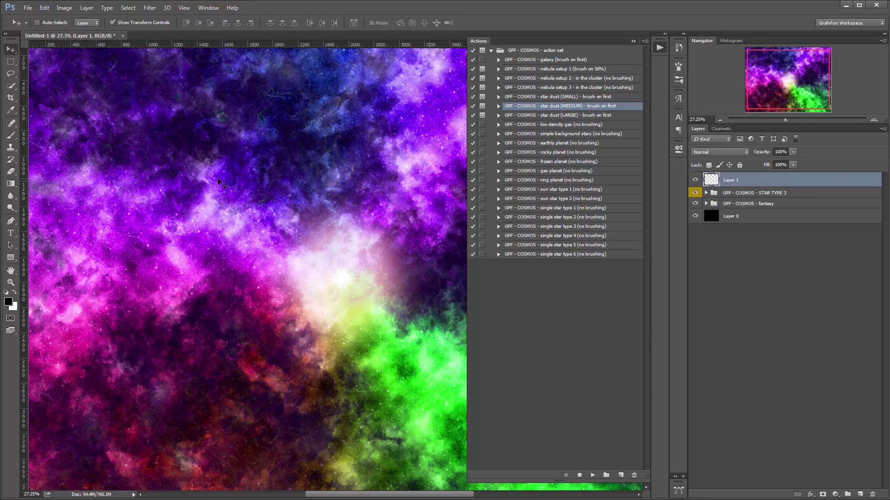
- Switch to the Brush tool and set a soft round brush to 250 px with 0% hardness
click(10, 135)
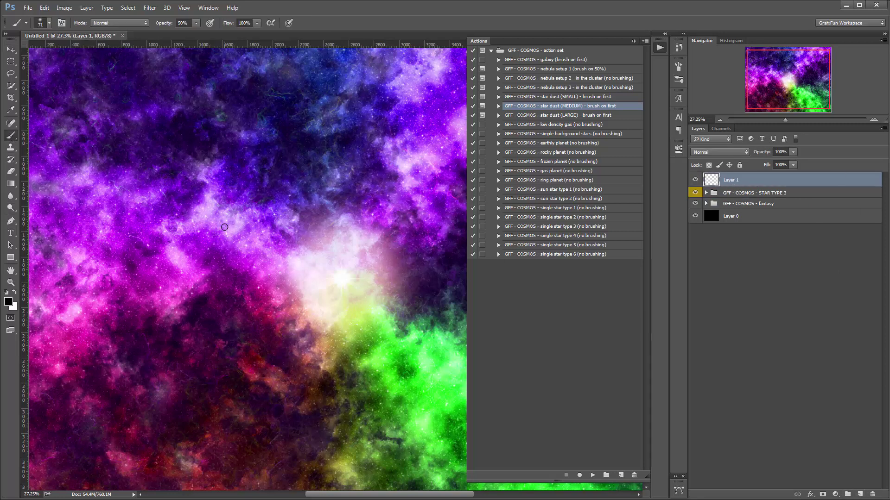
right_click(224, 227)
drag(303, 249, 309, 250)
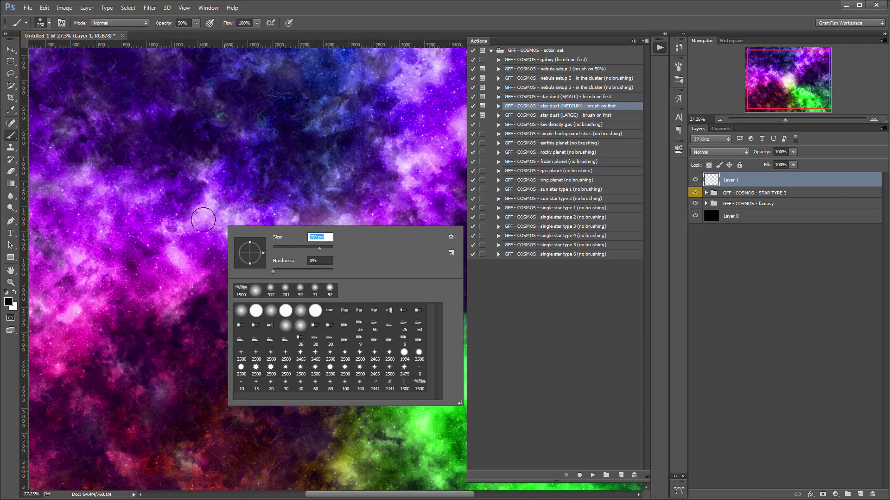
click(186, 227)
- Try a short brush stroke over the bright purple clouds on the new layer, and undo it
drag(188, 226, 242, 237)
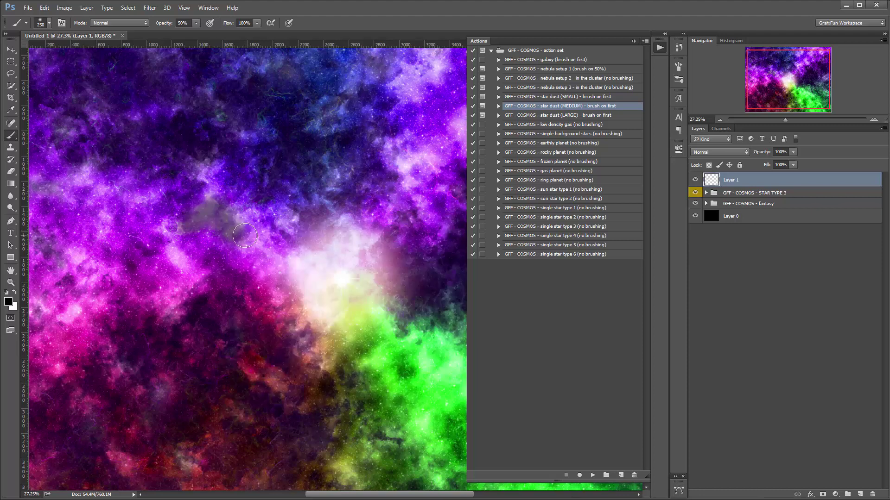
key(ctrl+z)
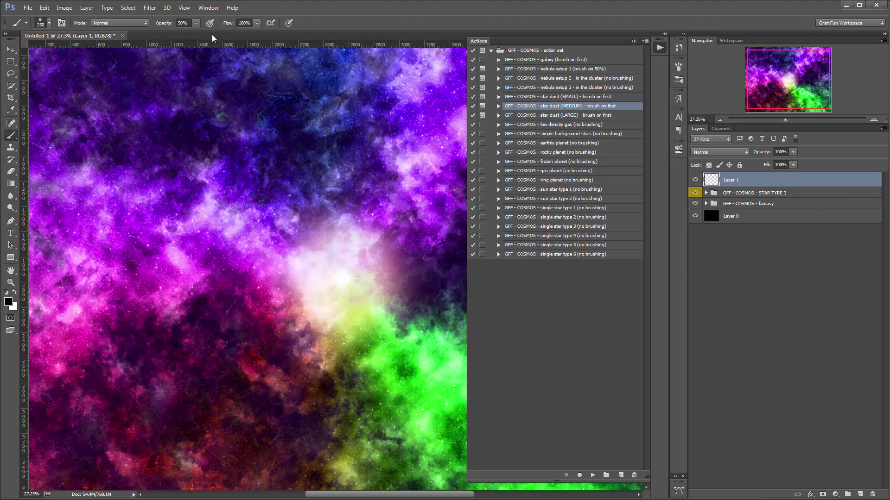
- Set the brush opacity to 100% and paint short black strokes over the purple and magenta clouds on both sides of the galaxy
click(197, 23)
drag(194, 35, 254, 36)
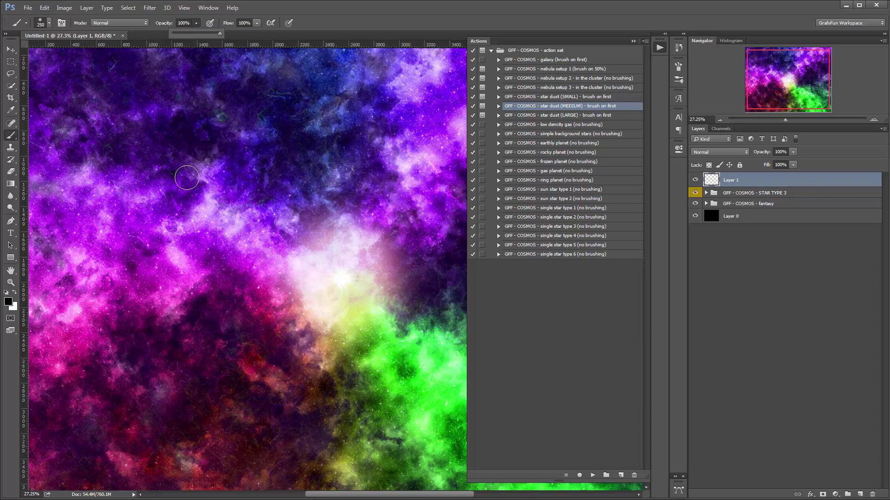
click(186, 222)
drag(209, 211, 238, 235)
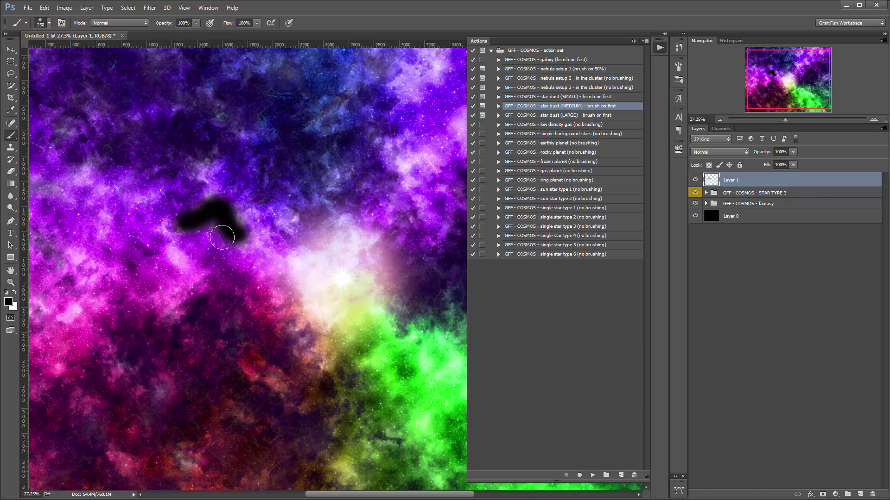
drag(174, 252, 184, 269)
drag(58, 318, 88, 307)
drag(70, 254, 91, 273)
mouse_move(405, 162)
mouse_down()
mouse_move(402, 172)
mouse_move(421, 152)
mouse_up()
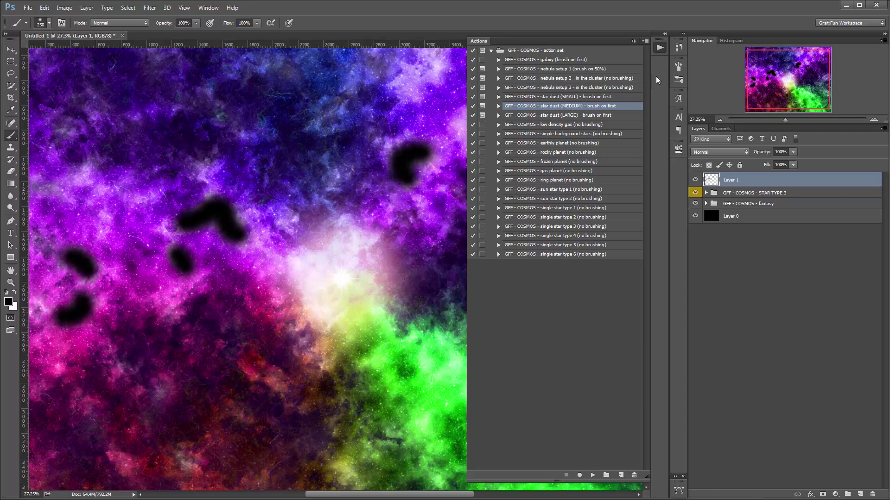
- Hide the list of actions and paint short black strokes along the bright green clouds below the central star
click(633, 40)
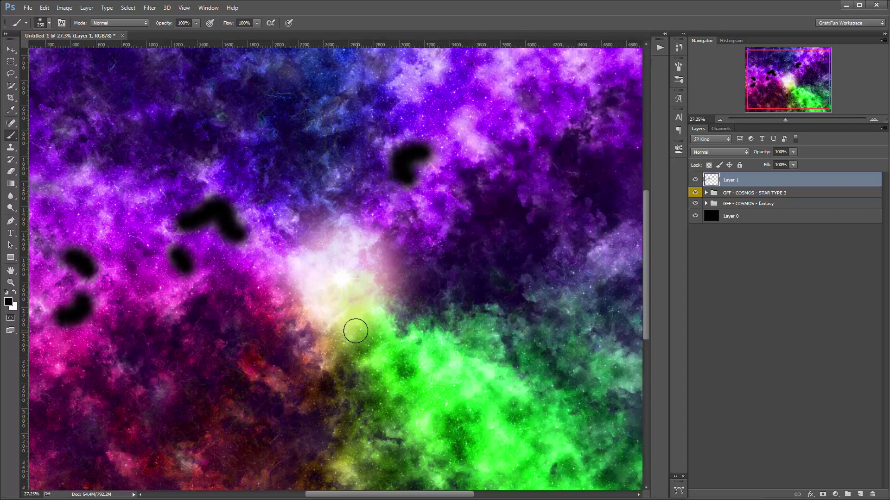
drag(347, 330, 384, 309)
mouse_move(371, 360)
mouse_down()
mouse_move(449, 349)
mouse_move(422, 358)
mouse_move(495, 379)
mouse_up()
drag(426, 416, 430, 433)
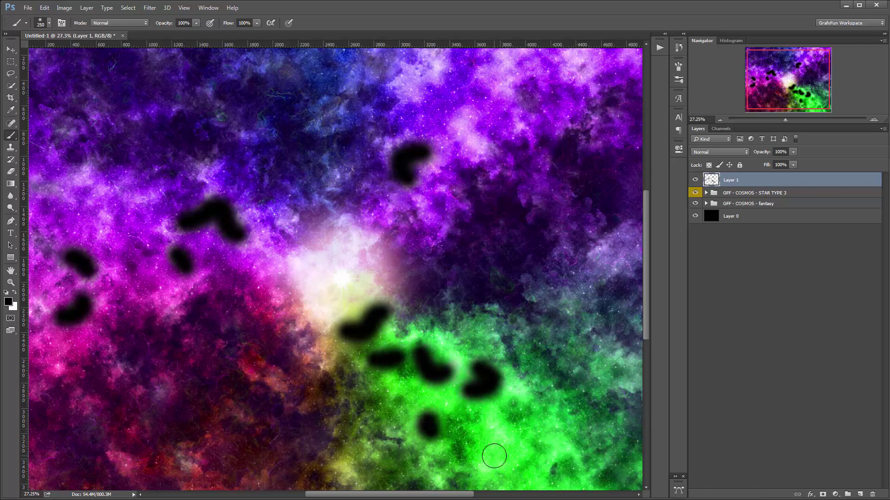
drag(496, 461, 499, 424)
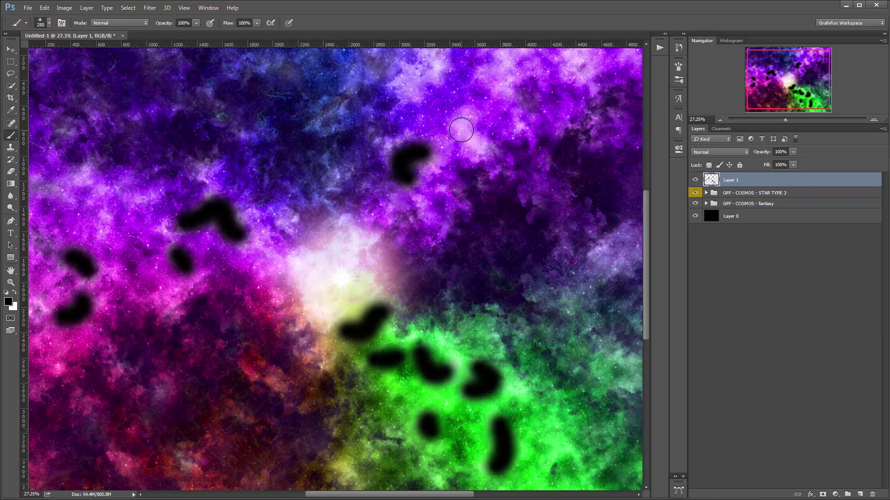
- Add a short black stroke and several dabs across the bright purple clouds in the galaxy's upper right part
drag(458, 124, 483, 151)
click(507, 88)
click(508, 60)
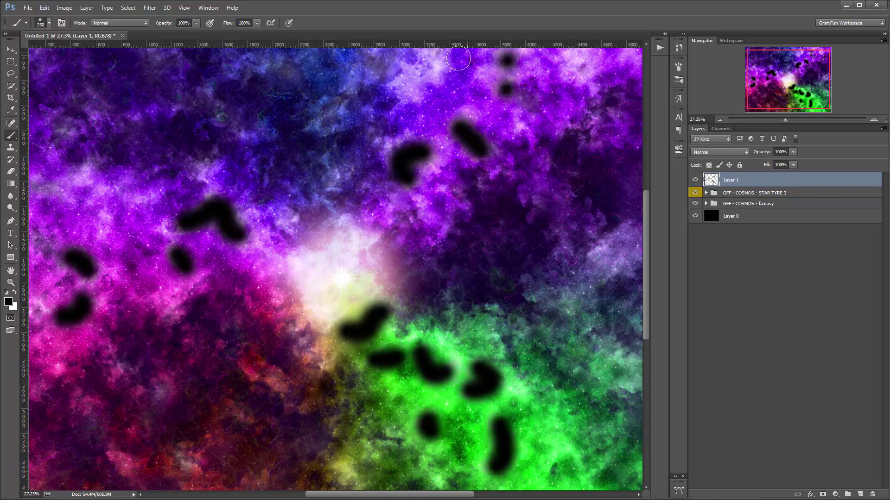
click(435, 68)
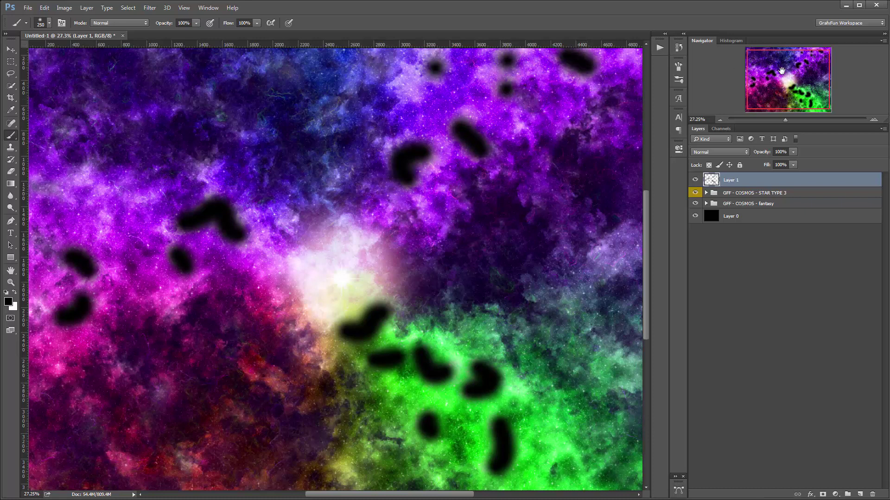
- Dab black spots around the upper edge of the white core and on the purple clouds near it
drag(781, 70, 774, 81)
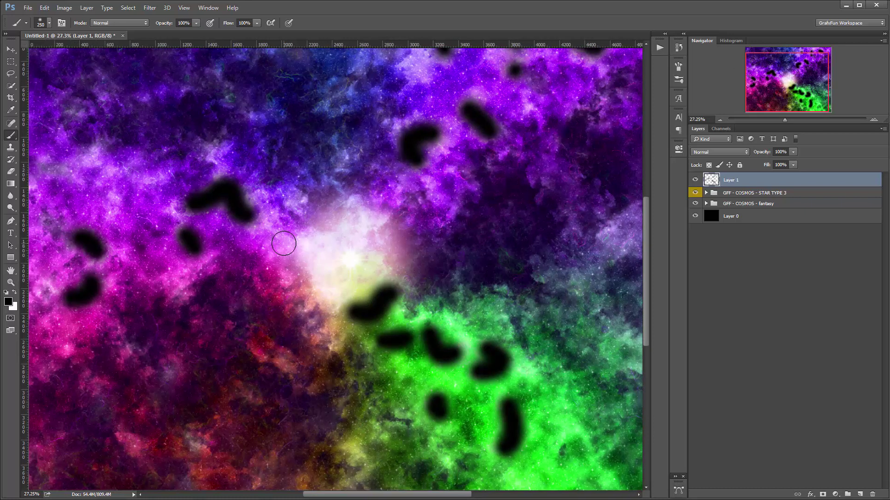
click(289, 243)
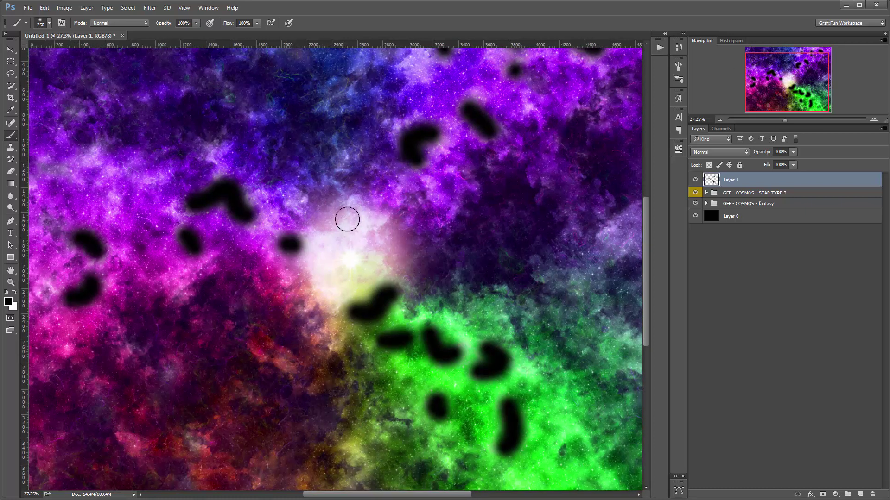
click(356, 213)
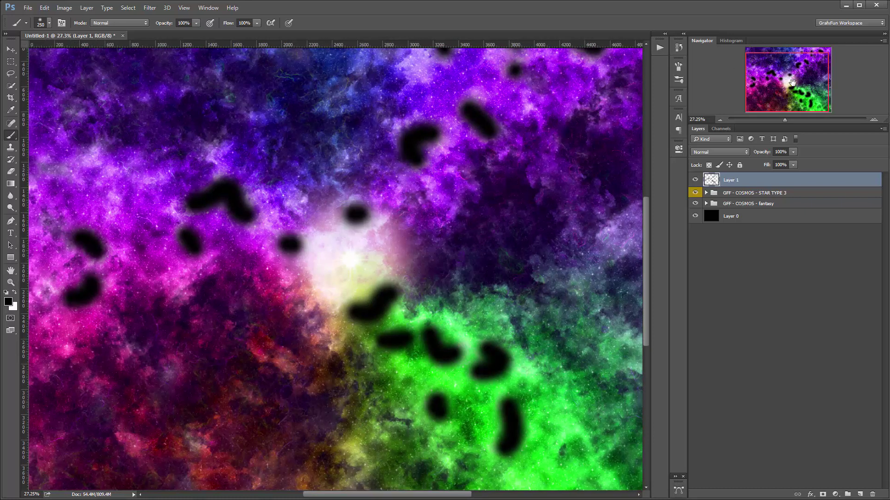
drag(801, 83, 803, 82)
click(413, 188)
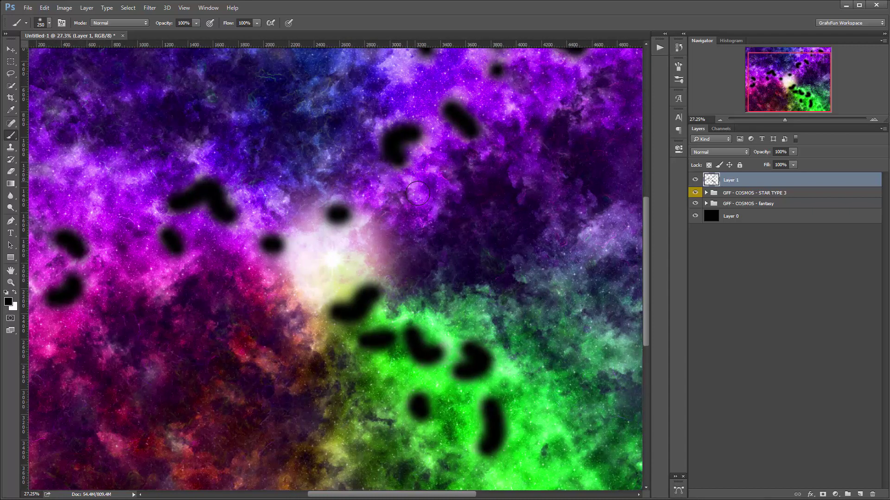
click(277, 196)
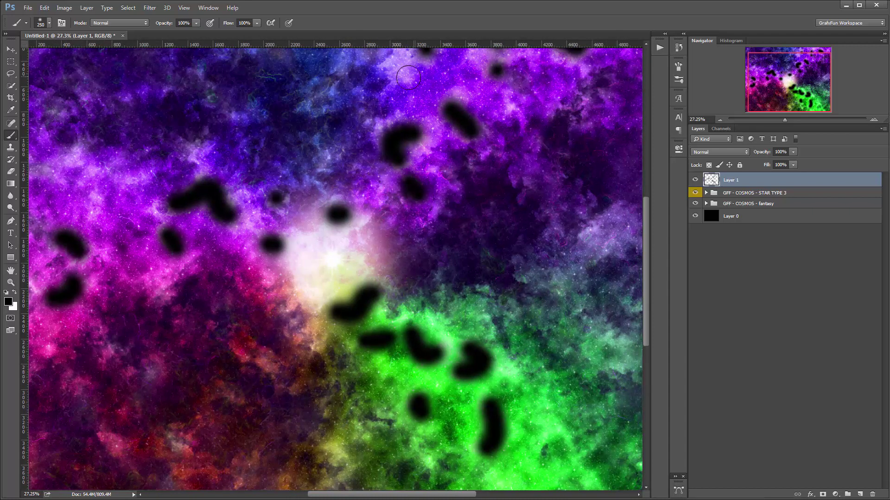
click(400, 75)
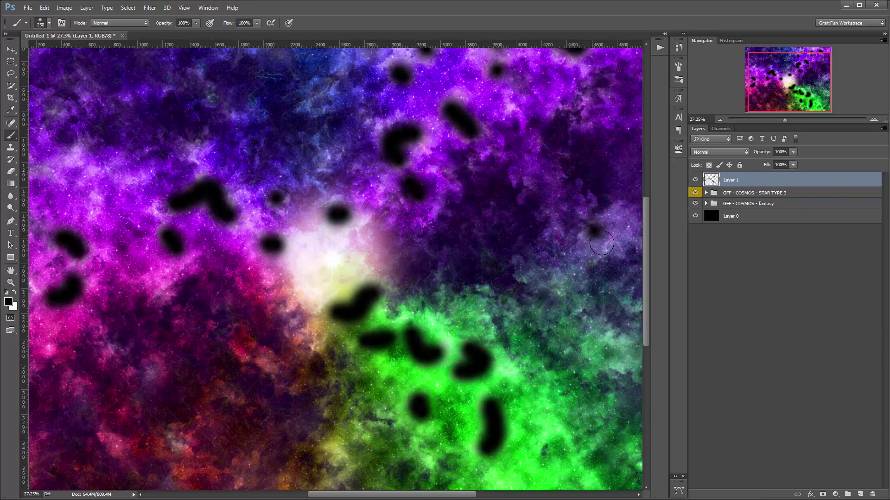
- Dab black spots on the bluish and green clouds near the right edge, the lower yellow clouds and the left magenta clouds
click(597, 234)
drag(612, 342, 623, 365)
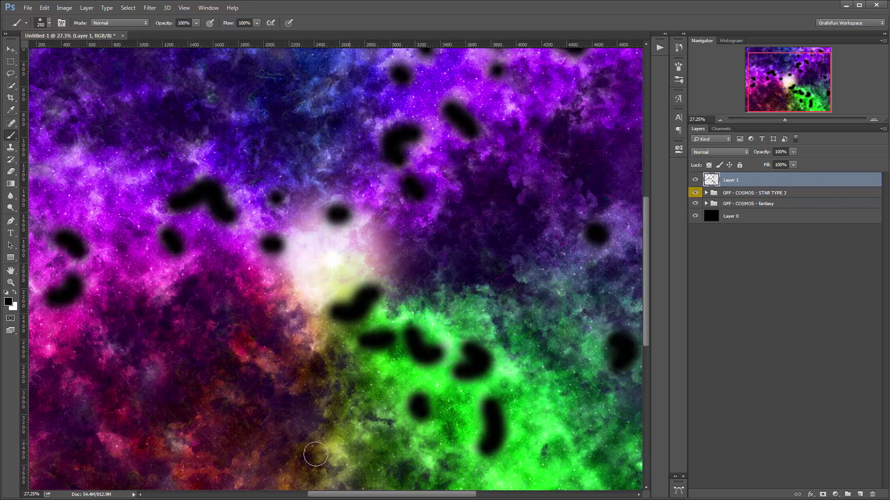
drag(324, 454, 345, 458)
click(46, 350)
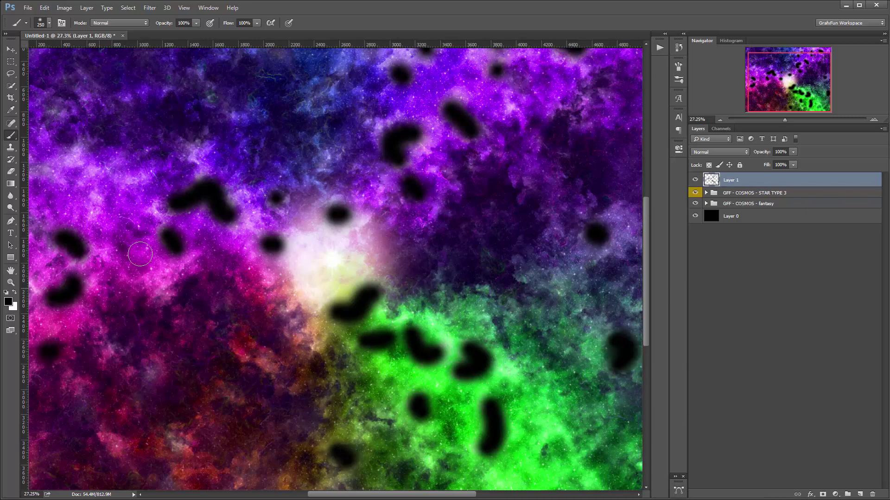
- Paint black strokes over the upper-left purple clouds and a few dabs inside the white core
drag(779, 87, 764, 72)
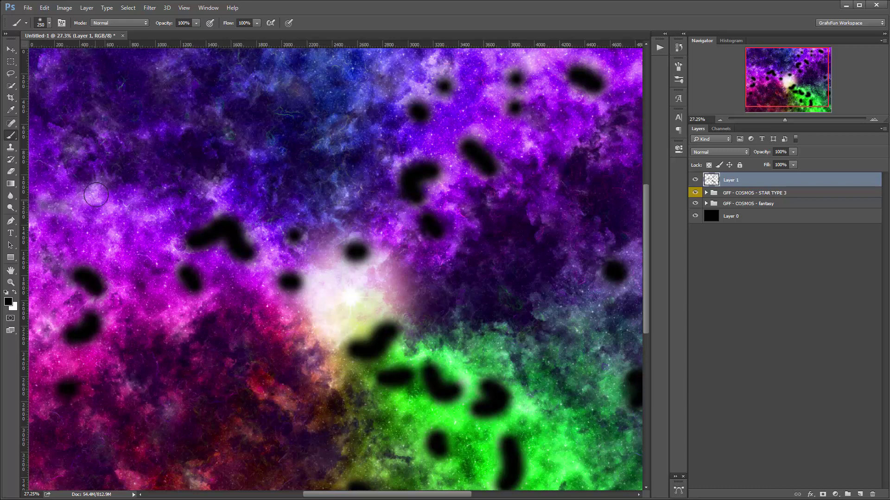
mouse_move(90, 194)
mouse_down()
mouse_move(126, 228)
mouse_move(113, 255)
mouse_up()
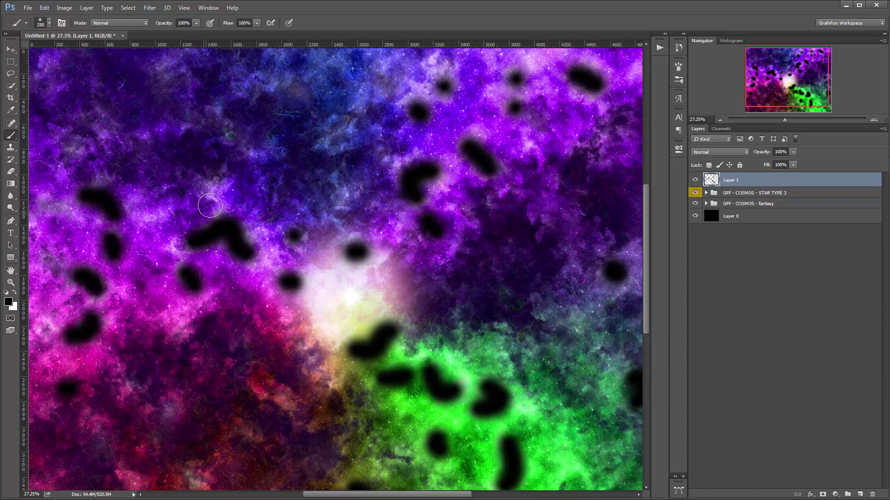
drag(204, 191, 224, 189)
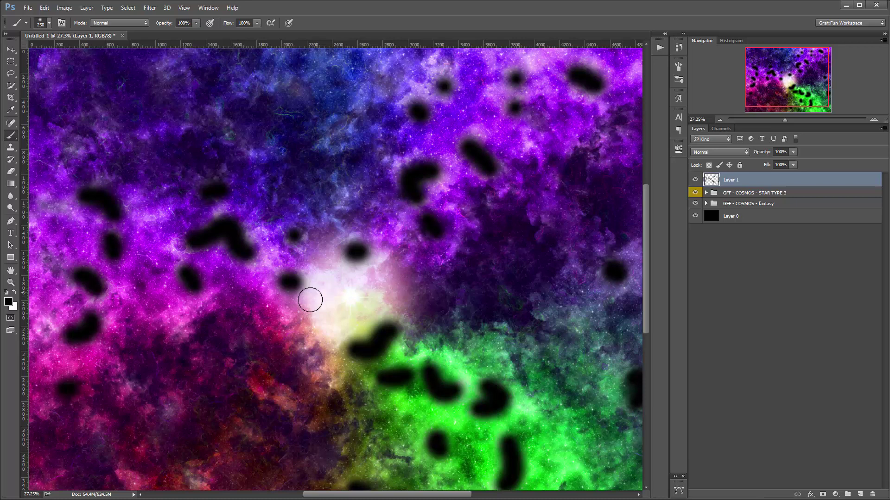
click(313, 295)
click(325, 329)
drag(373, 294, 370, 282)
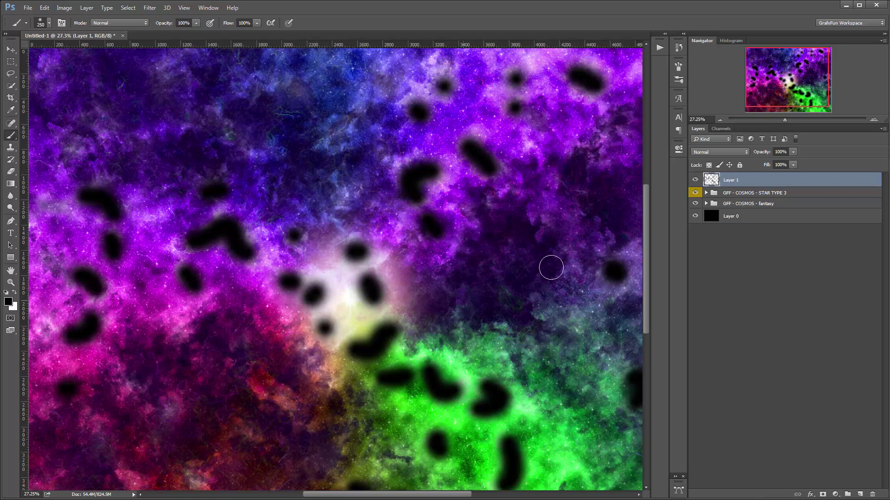
- Play the action "GFF - COSMOS - star dust (MEDIUM) - brush on first" and continue with the brush opacity already at 100%
click(660, 47)
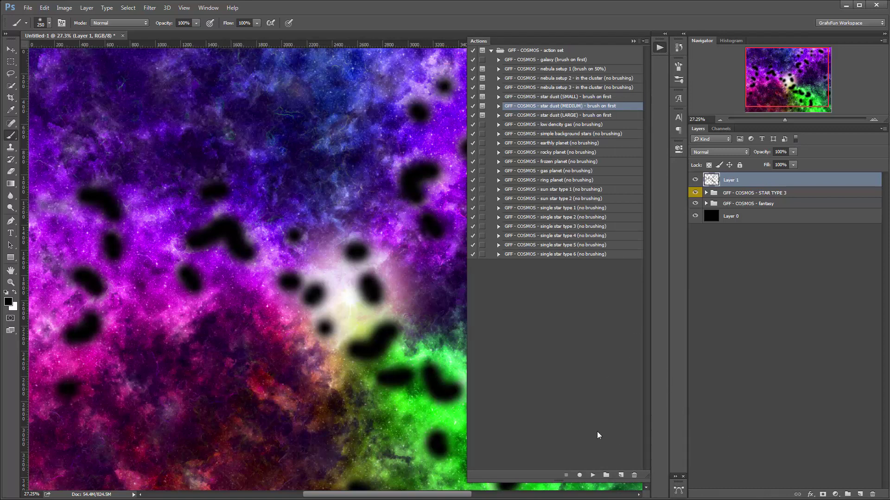
click(593, 475)
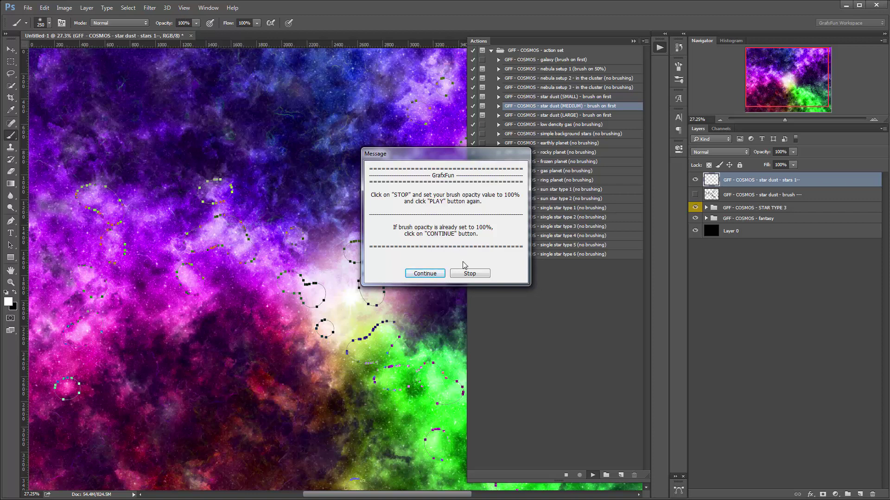
click(430, 274)
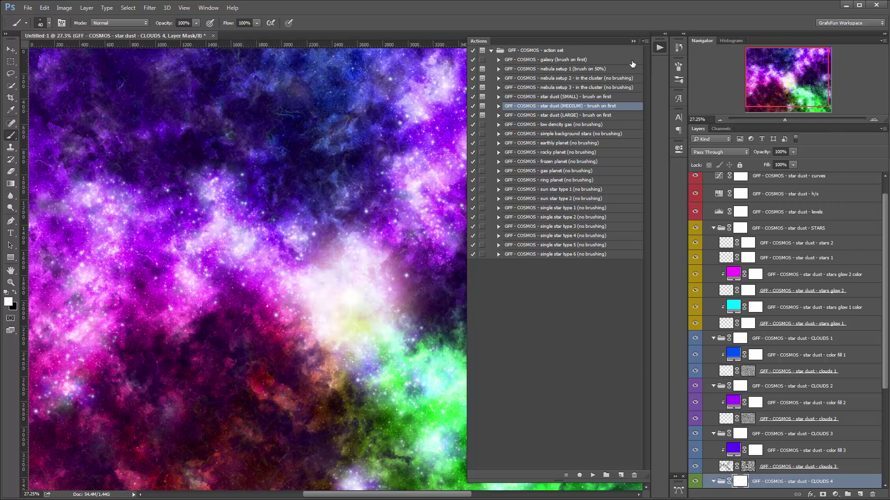
- Hide the list of actions and examine the star dust over the green clouds, purple clouds and central star at 52.2% zoom
click(633, 40)
drag(800, 74, 806, 95)
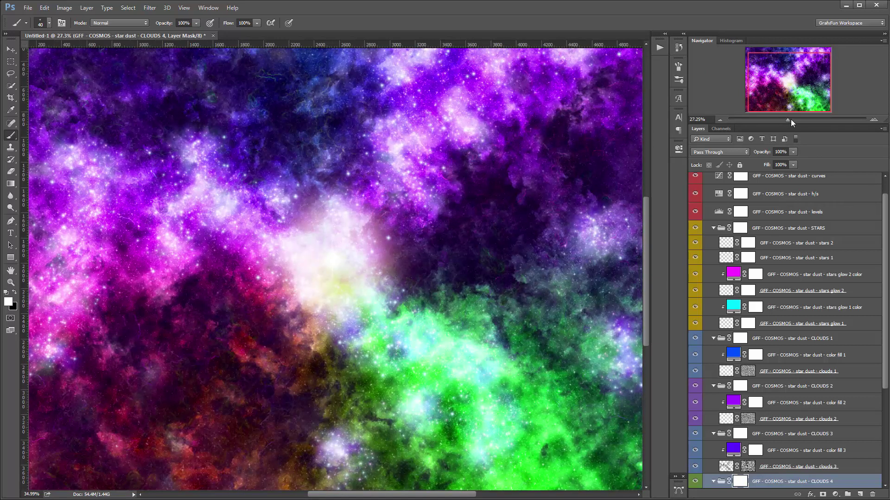
click(791, 120)
click(799, 91)
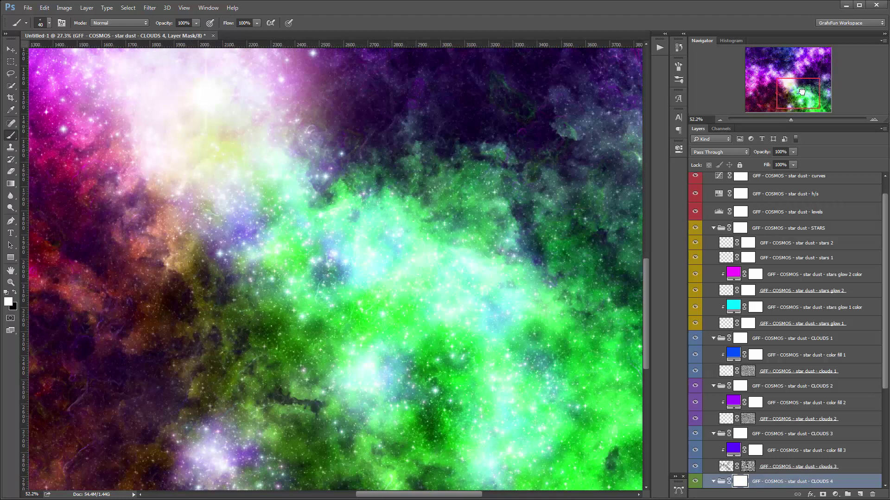
click(792, 77)
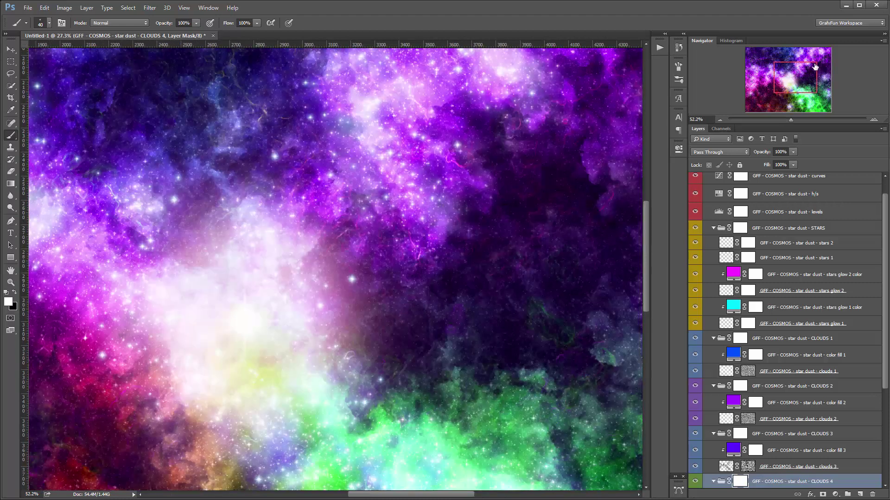
drag(814, 67, 796, 77)
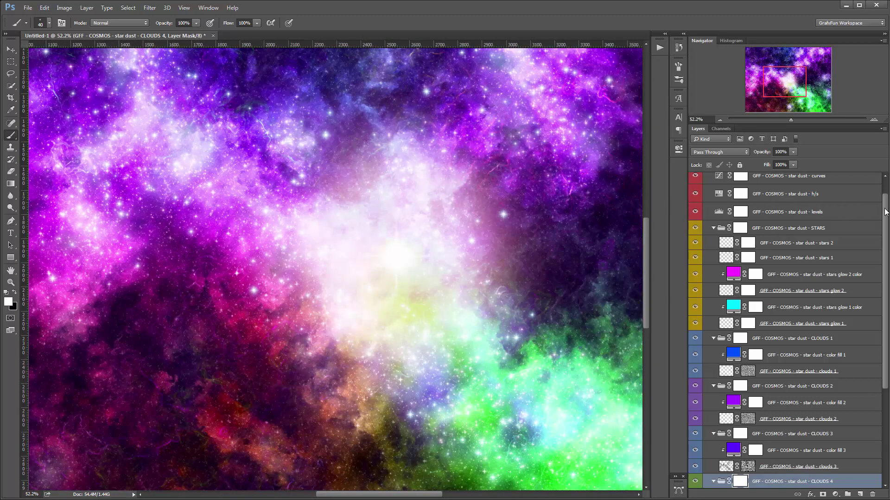
- Look through the layers of the star dust group, collapse it with all its subgroups, and reopen only its top level
drag(885, 212, 887, 184)
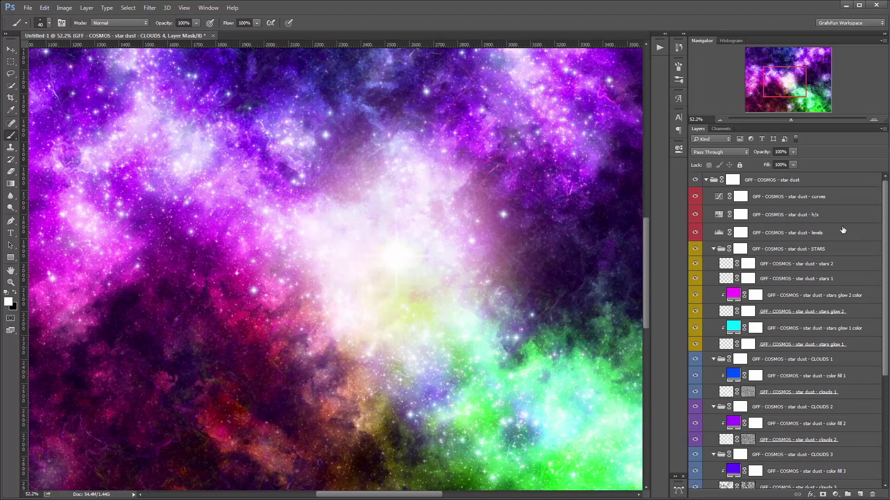
scroll(724, 221, down, 3)
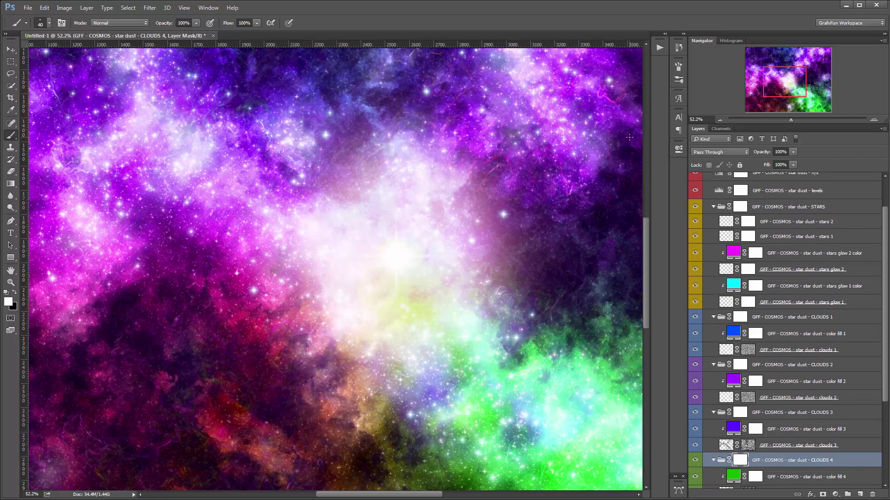
drag(886, 246, 871, 193)
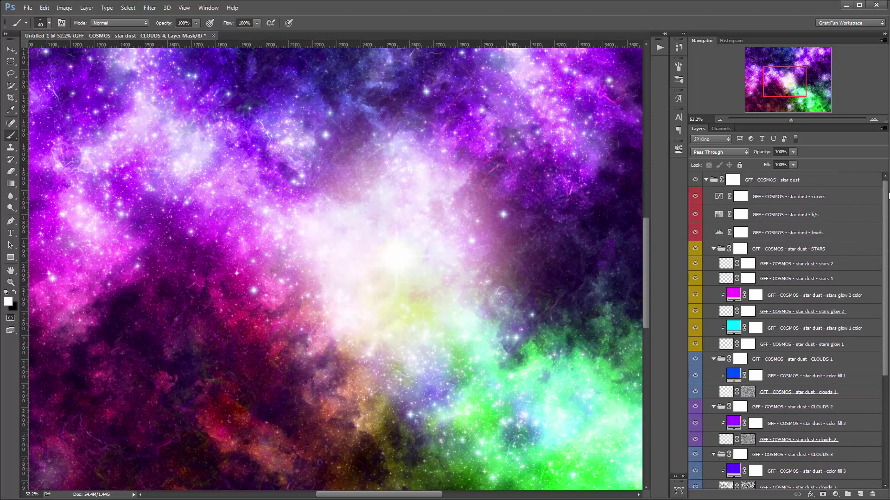
click(706, 180)
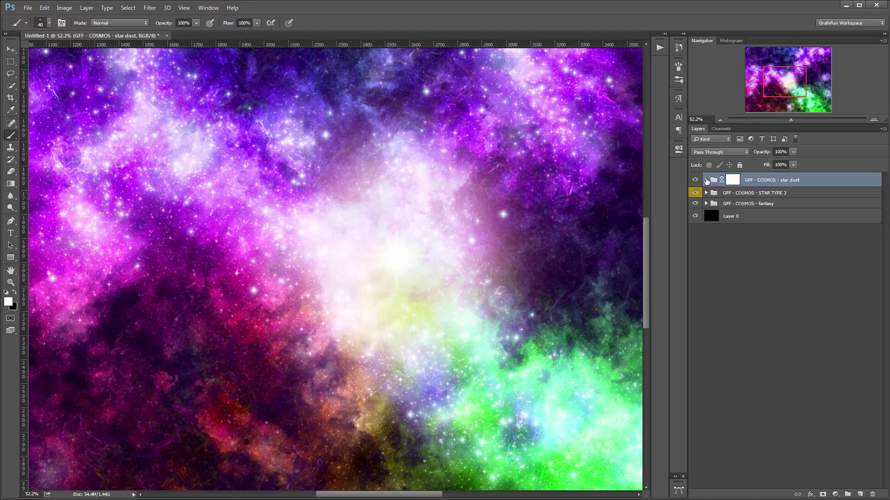
click(706, 181)
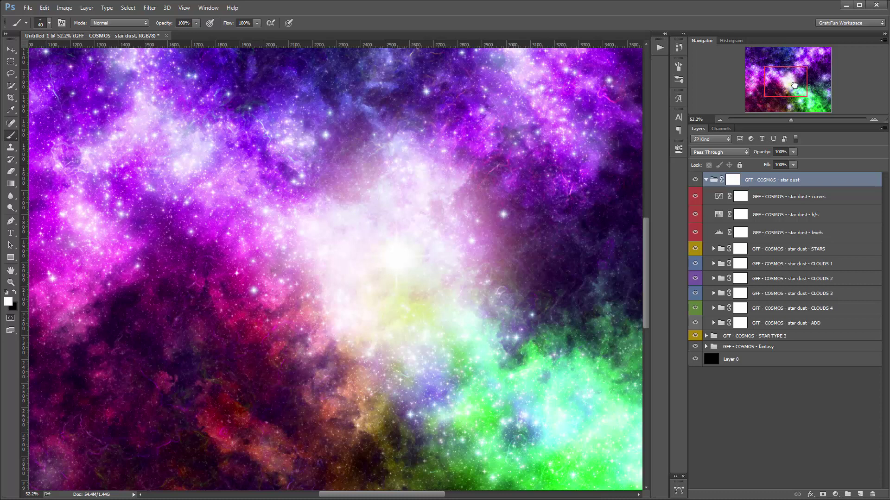
- Examine the purple clouds above the star, and view the layers inside the star dust ADD group before collapsing it again
drag(791, 86, 801, 79)
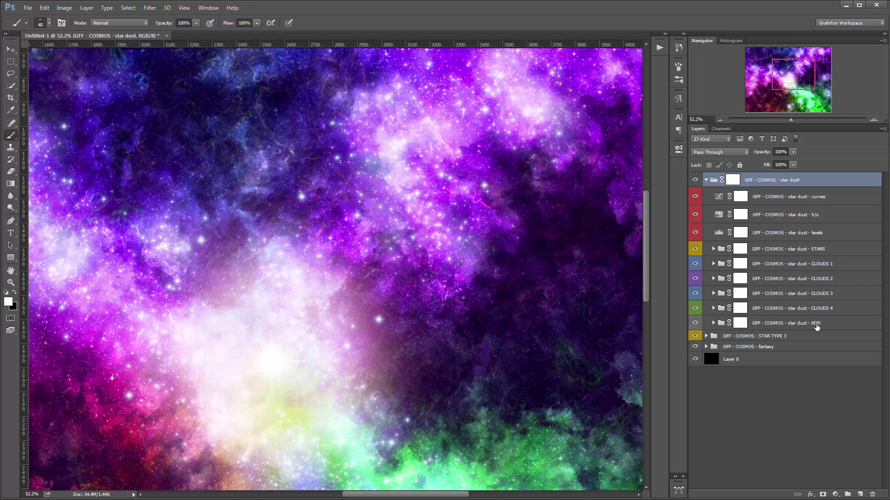
click(714, 323)
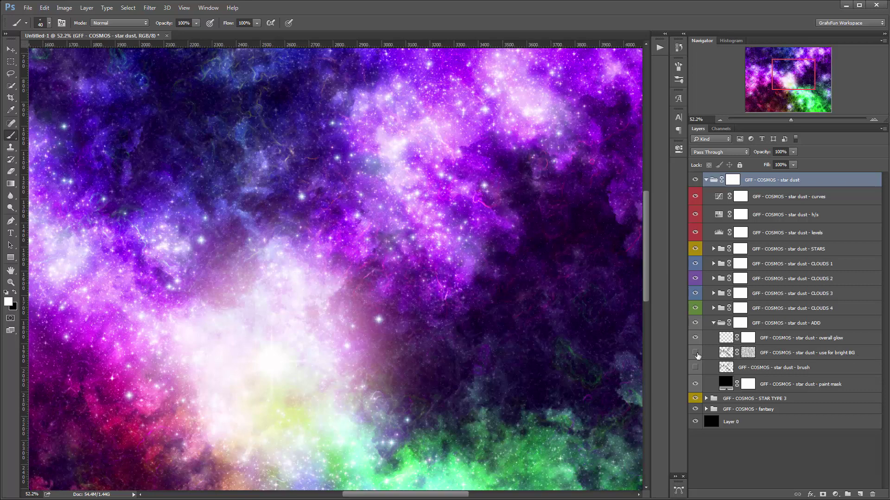
click(713, 323)
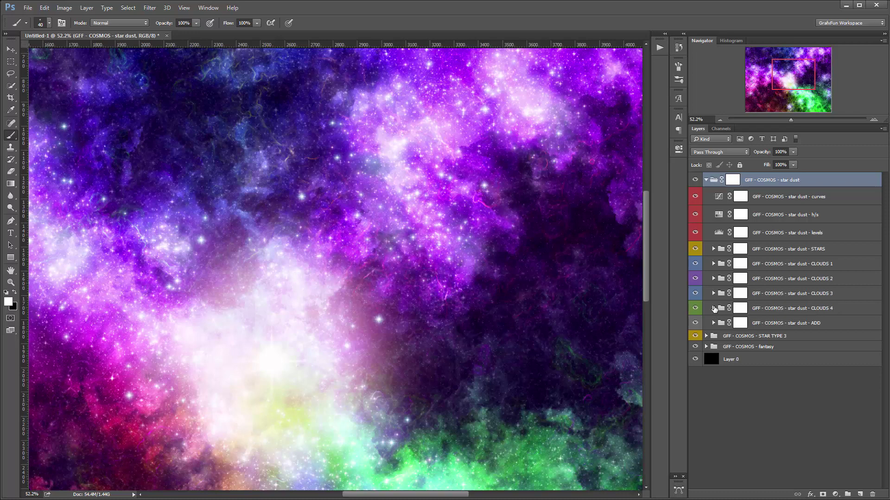
- Look through the layers inside the star dust CLOUDS 4, CLOUDS 3 and CLOUDS 2 groups, collapsing each one again
click(713, 308)
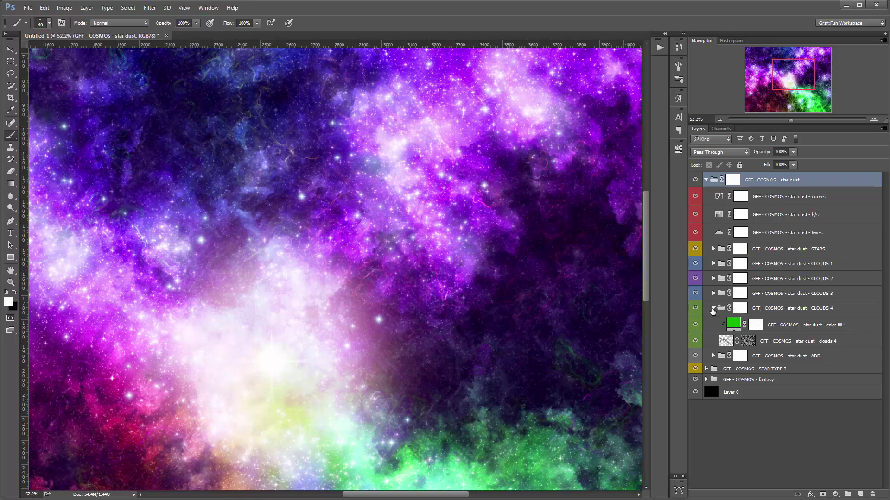
click(713, 308)
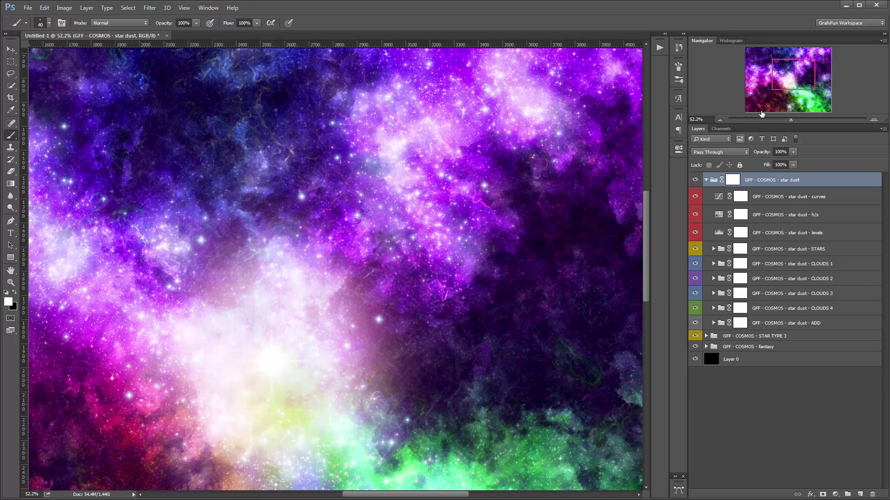
drag(793, 73, 794, 76)
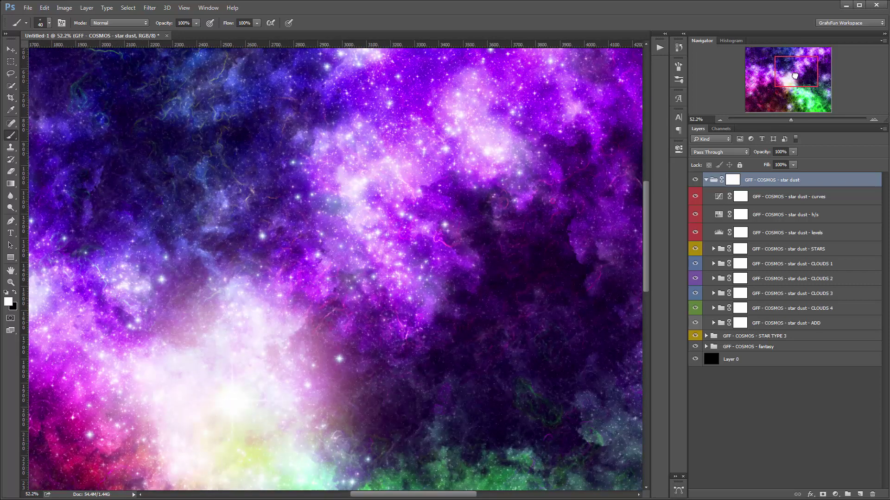
click(714, 293)
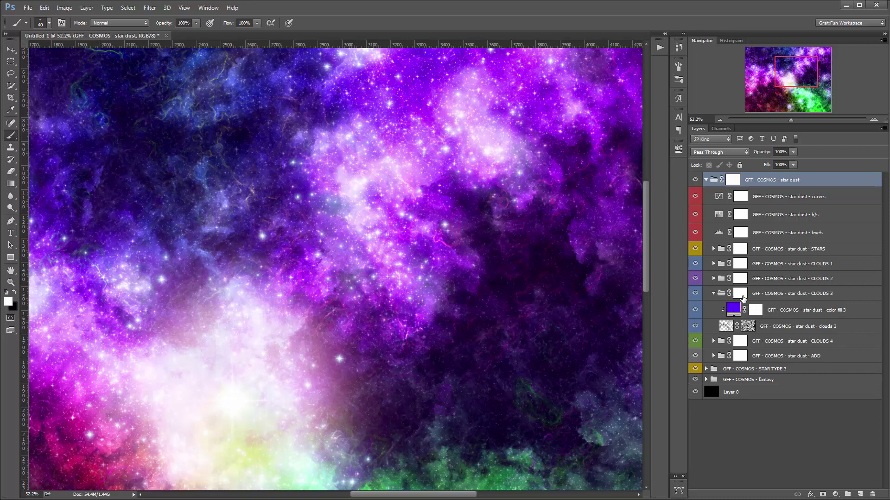
click(714, 293)
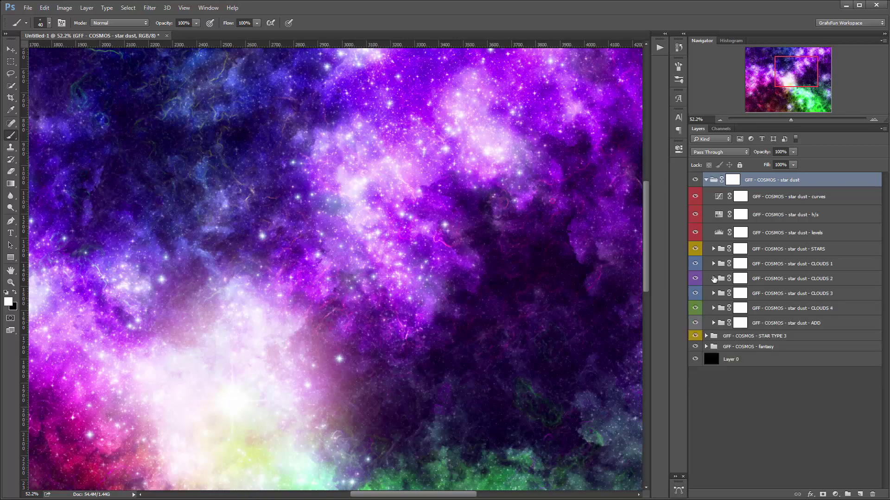
click(740, 279)
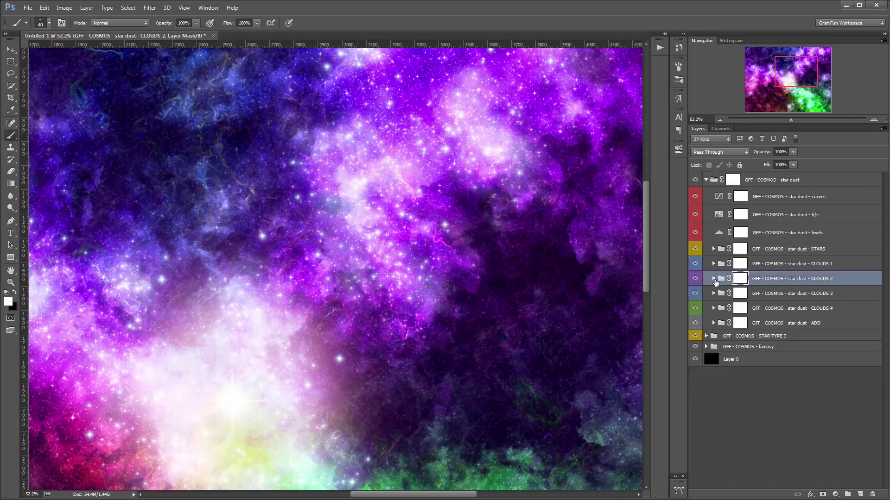
click(713, 279)
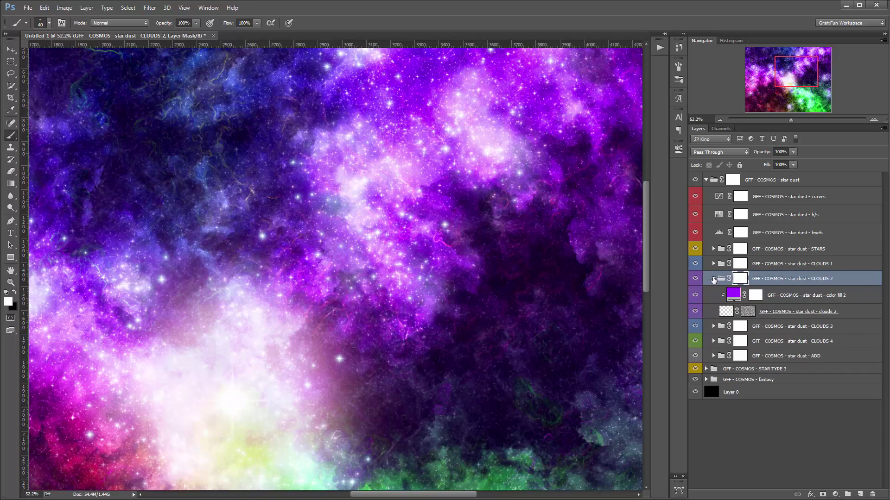
click(713, 278)
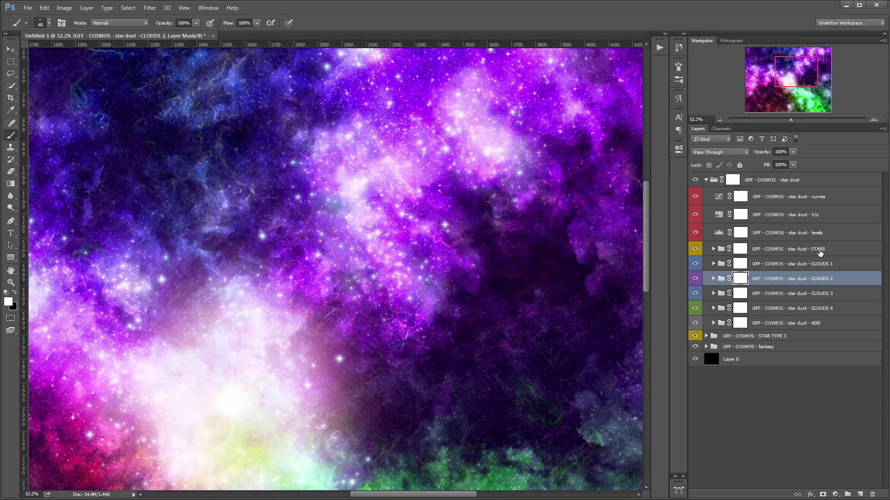
- Expand the star dust STARS group and change the stars glow 1 color fill to green 00ff30
click(713, 248)
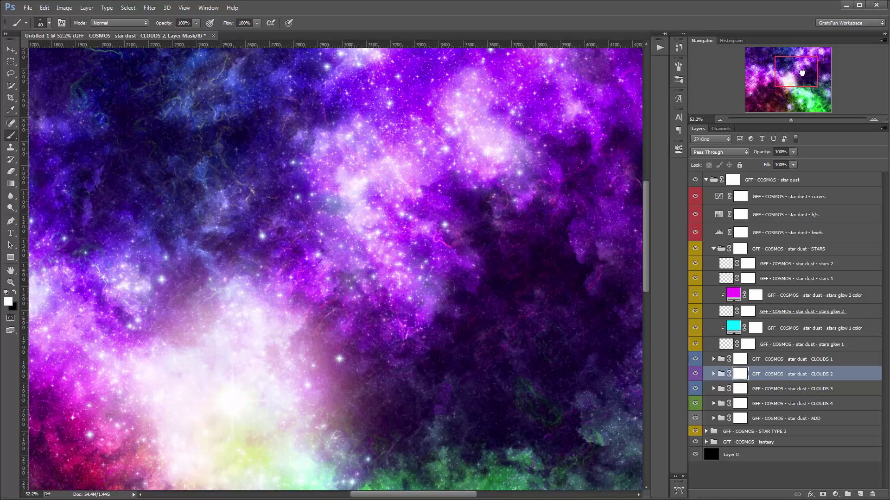
drag(802, 72, 762, 87)
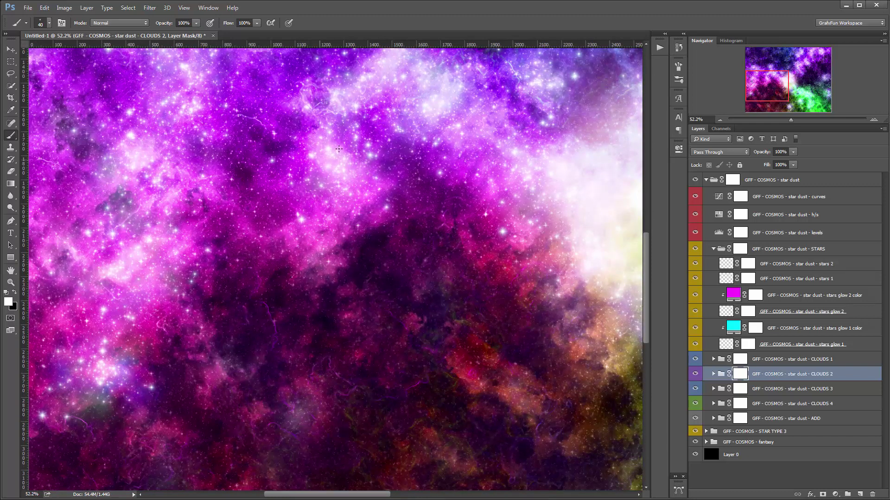
double_click(733, 327)
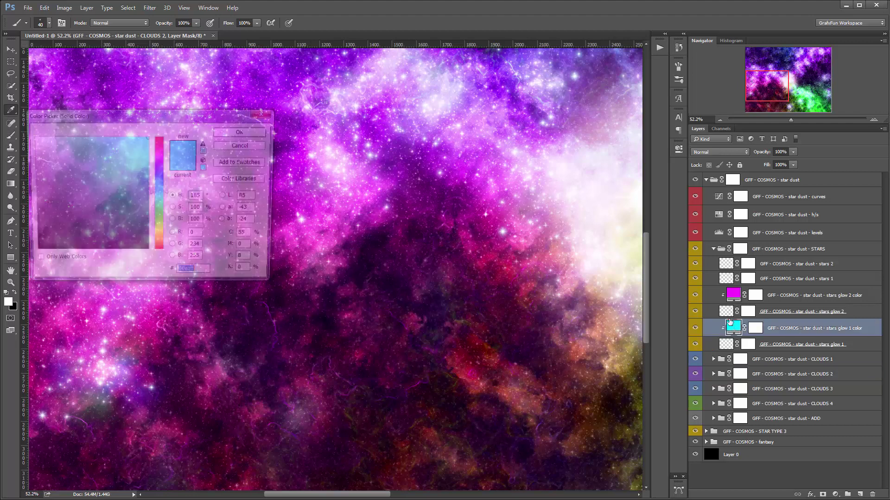
drag(170, 195, 171, 187)
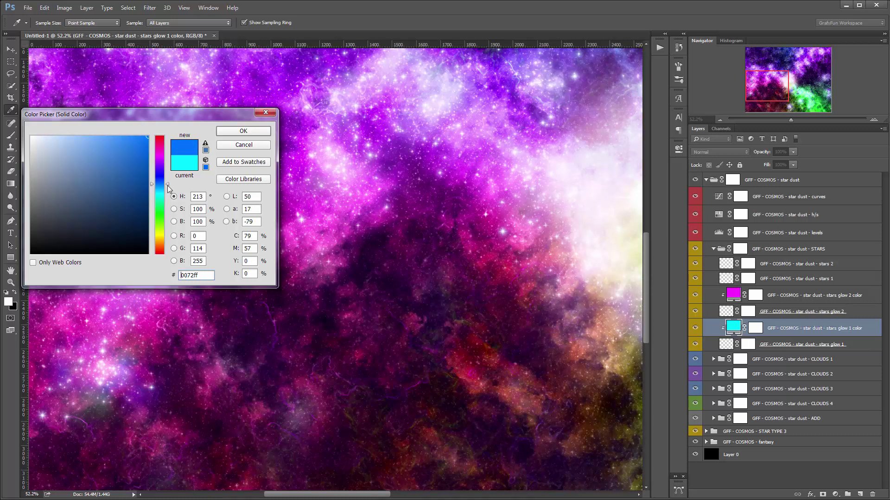
drag(167, 186, 170, 216)
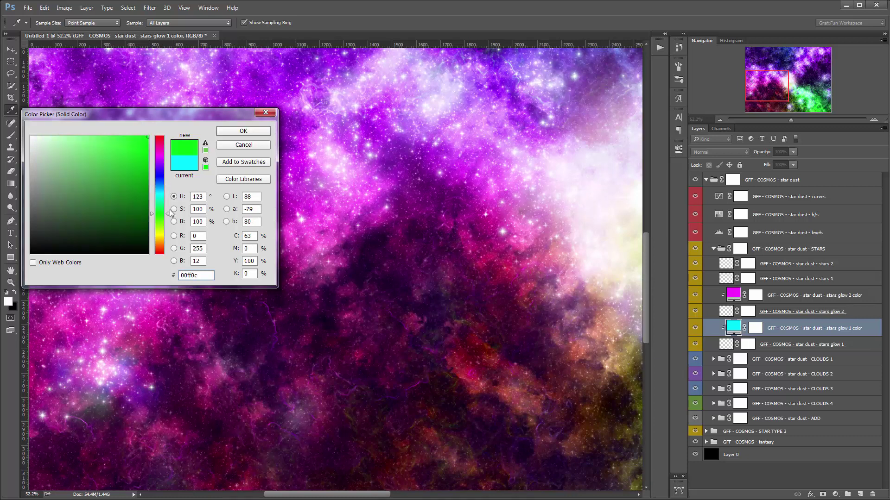
drag(170, 119, 517, 253)
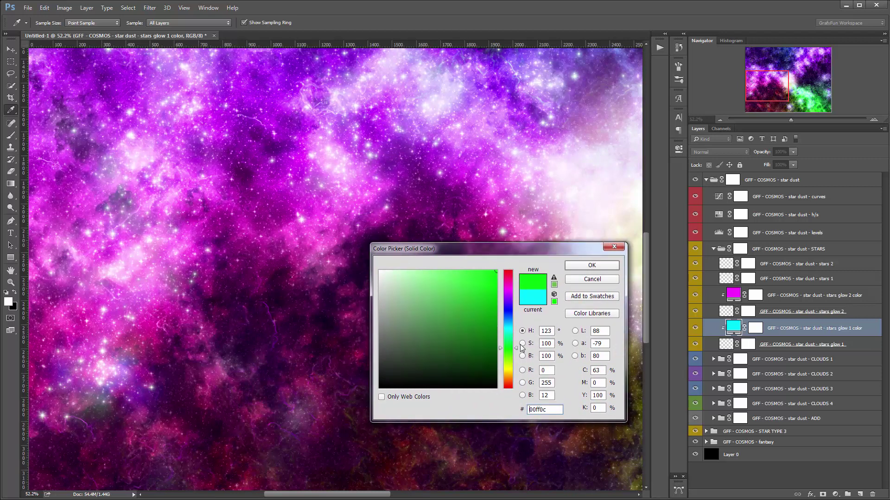
drag(517, 348, 518, 345)
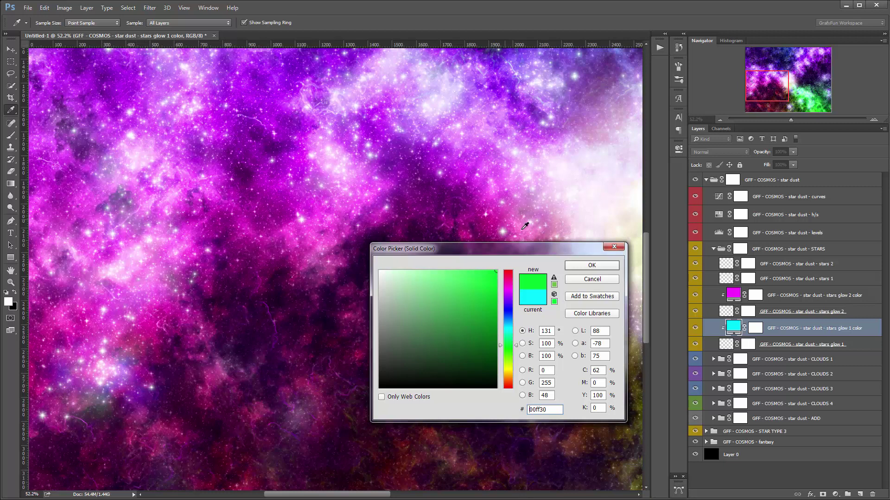
drag(528, 250, 423, 291)
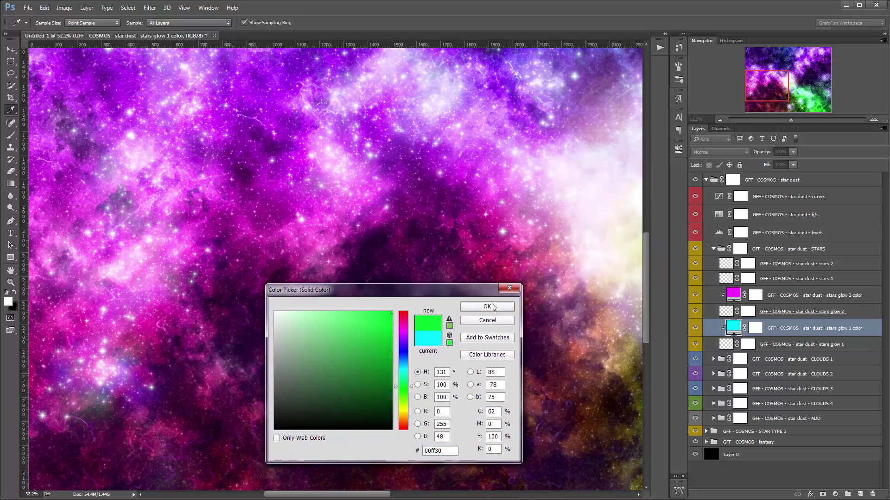
click(487, 306)
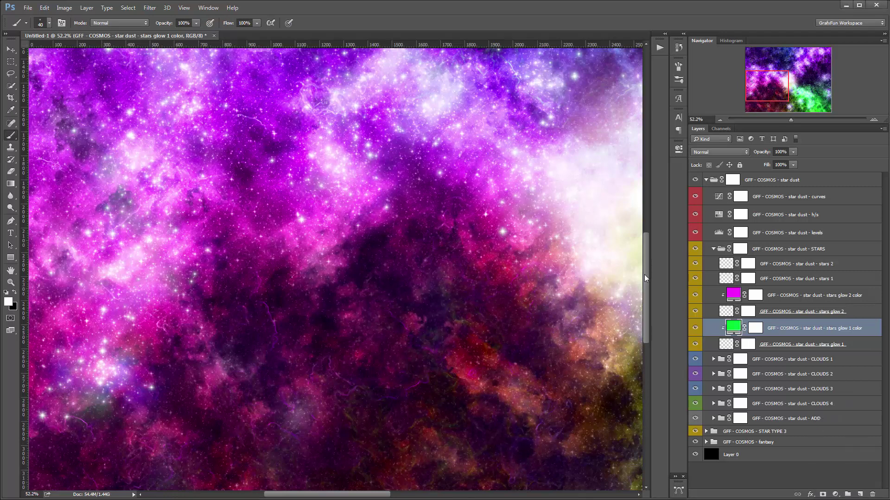
- Examine the recolored star glow at 100% zoom over the purple, blue and green cloud areas
drag(644, 277, 648, 218)
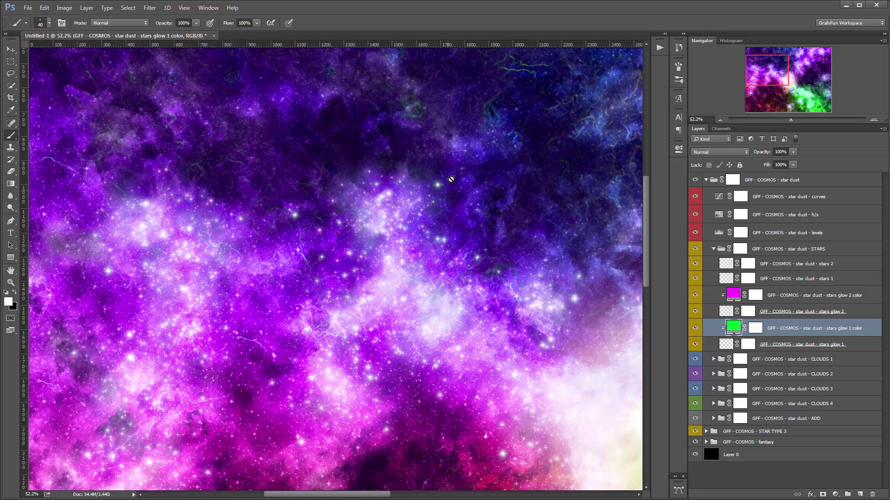
click(696, 118)
text(100)
key(Return)
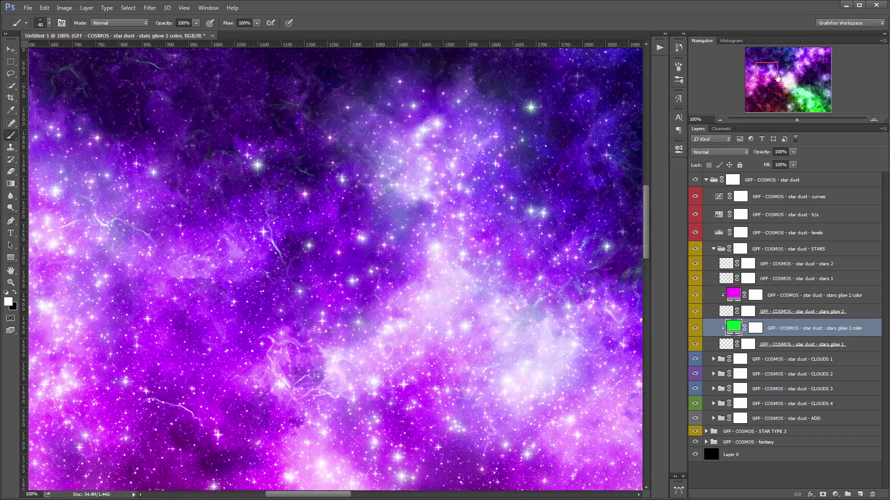
click(767, 71)
drag(768, 72, 775, 68)
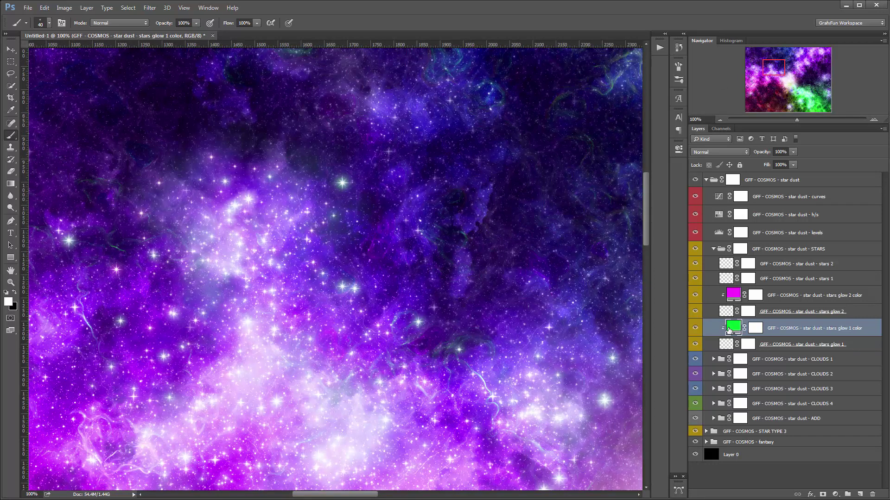
drag(778, 70, 809, 101)
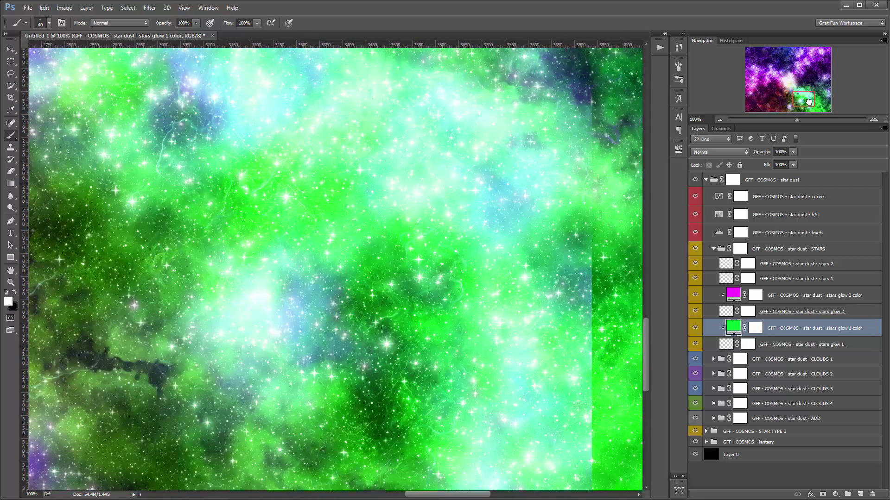
- Change the stars glow 2 color fill to red ff0000
double_click(733, 295)
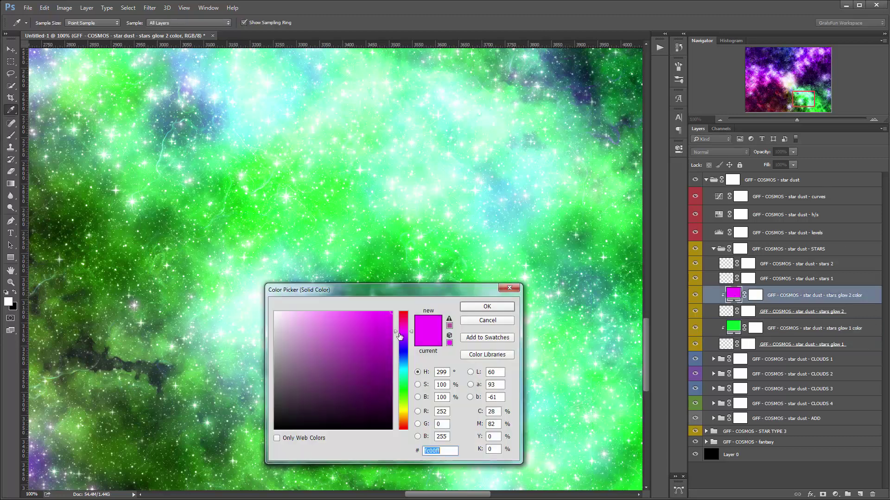
click(392, 349)
drag(427, 300, 657, 188)
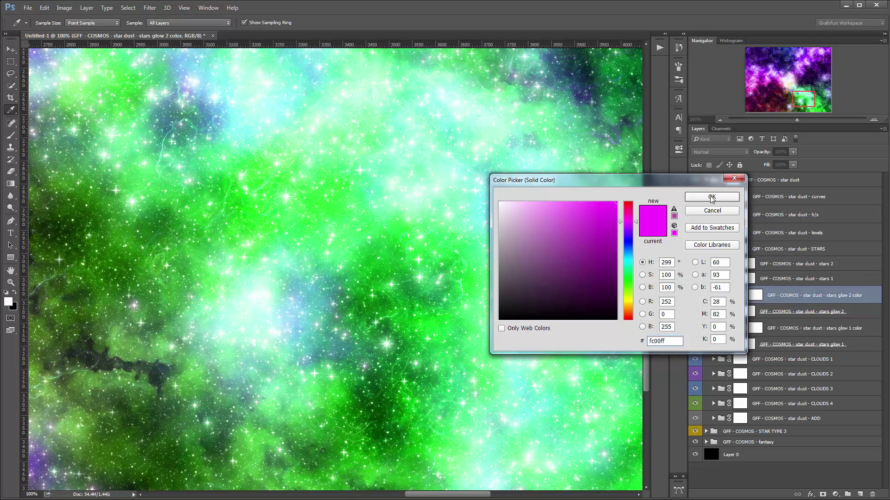
drag(638, 230, 640, 199)
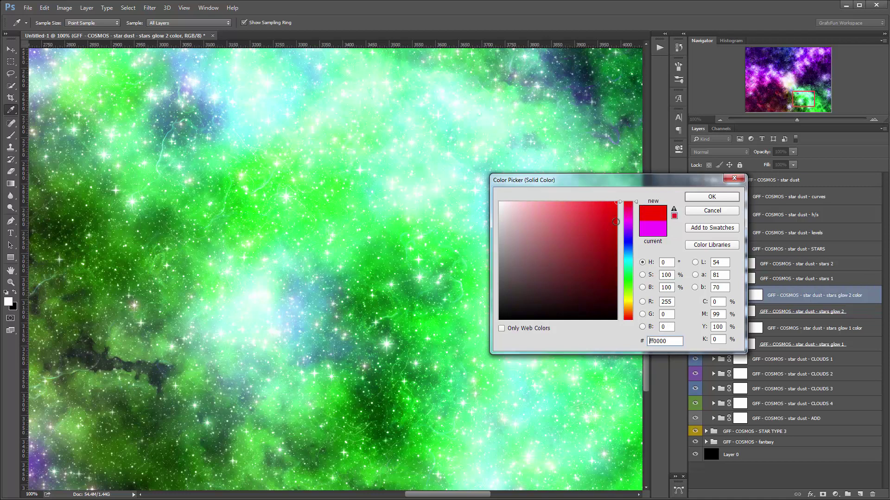
click(710, 196)
- Target the stars glow 2 color layer's mask with black as foreground and set up a soft round brush of 89 px, 0% hardness
drag(802, 99, 794, 104)
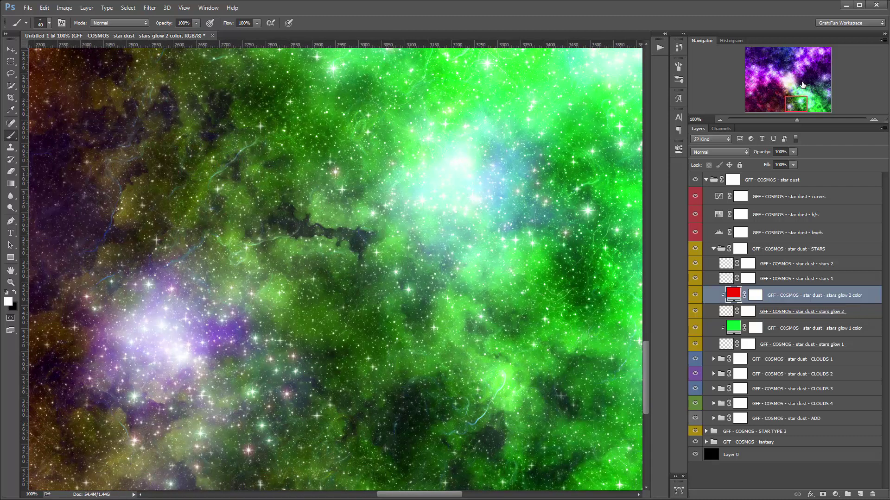
drag(795, 105, 829, 94)
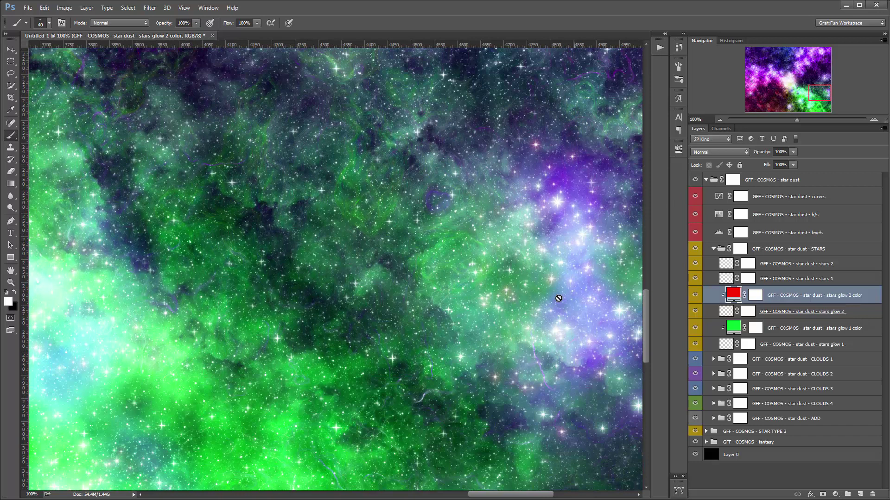
click(753, 297)
click(15, 293)
right_click(474, 181)
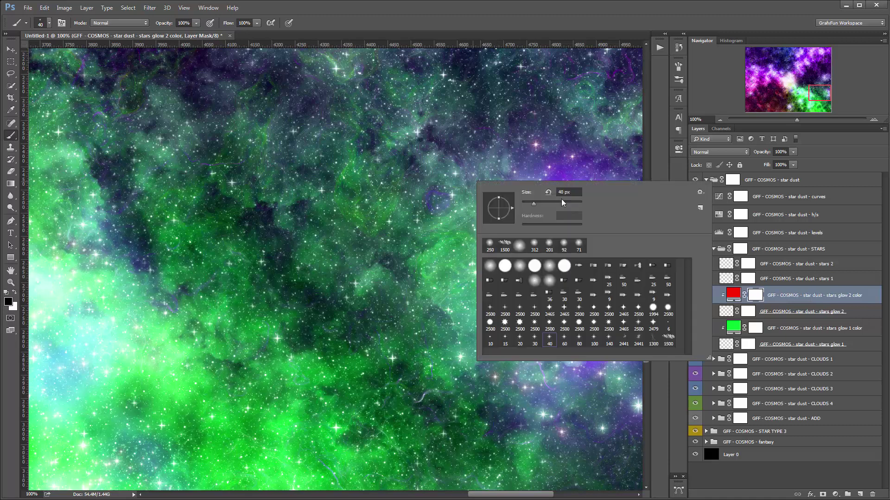
click(490, 244)
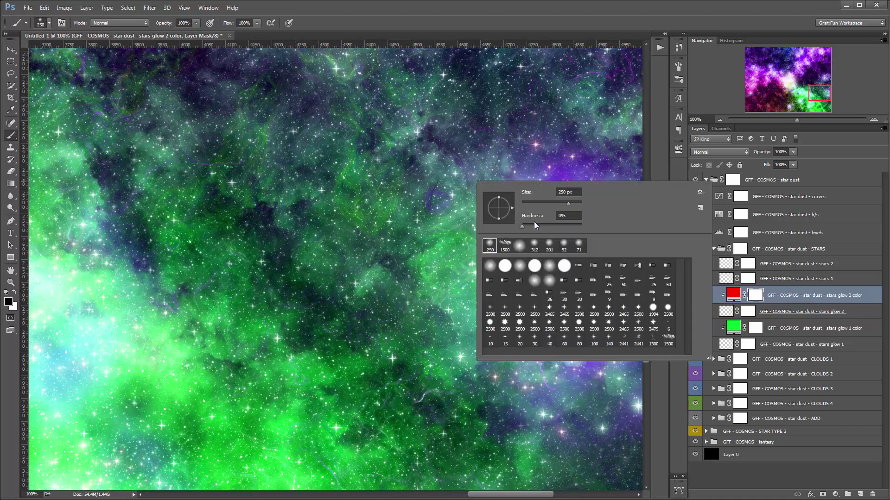
drag(566, 202, 548, 205)
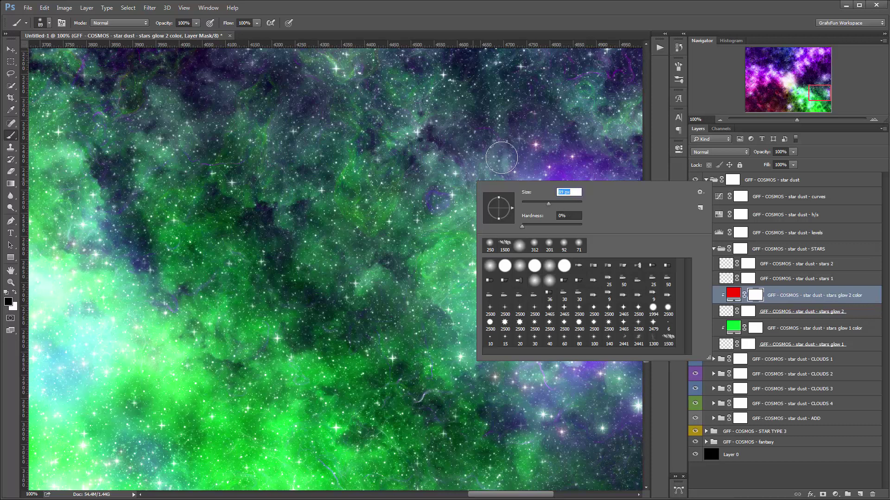
key(Return)
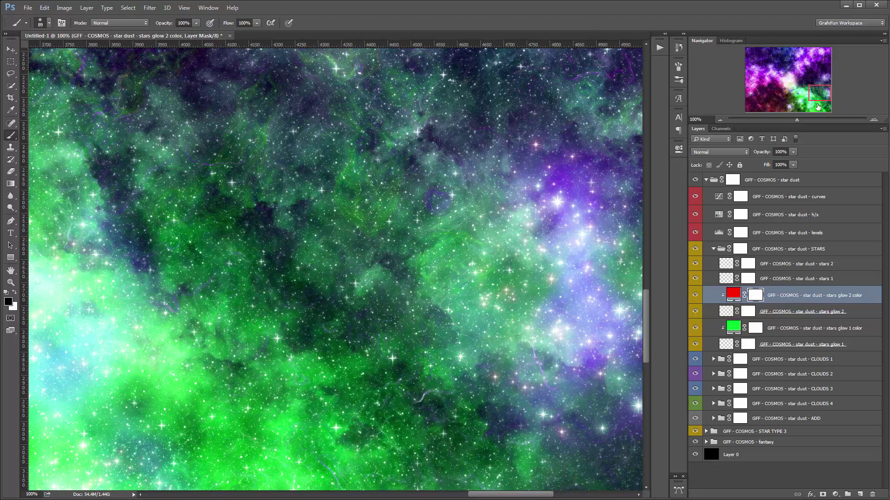
- Hide the stars 1 and stars 2 layers in the star dust STARS group
drag(818, 95, 818, 96)
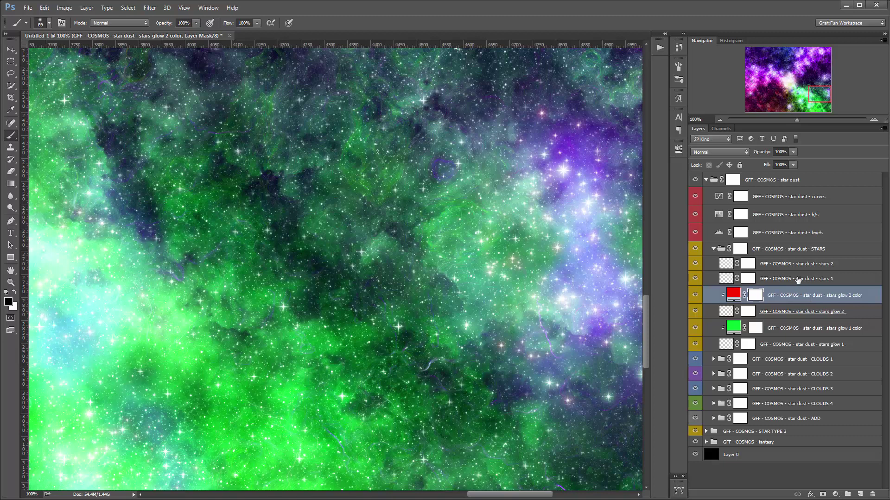
click(833, 278)
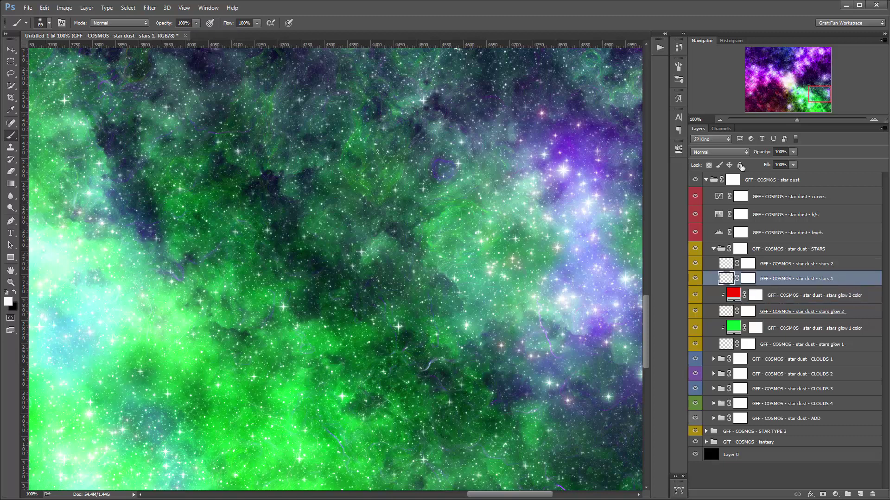
drag(822, 95, 822, 95)
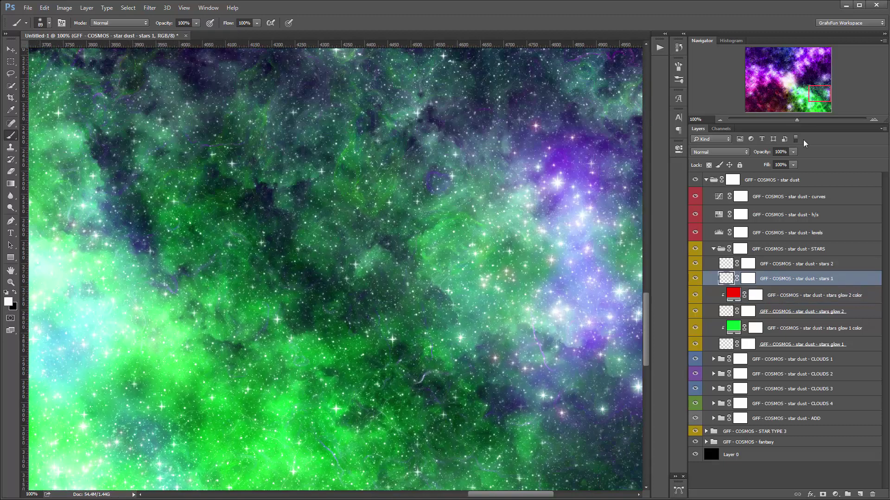
click(695, 279)
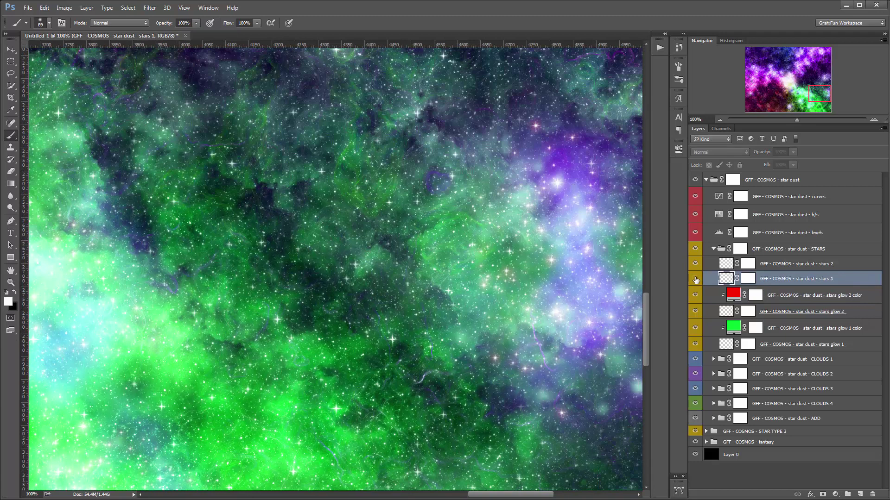
click(697, 265)
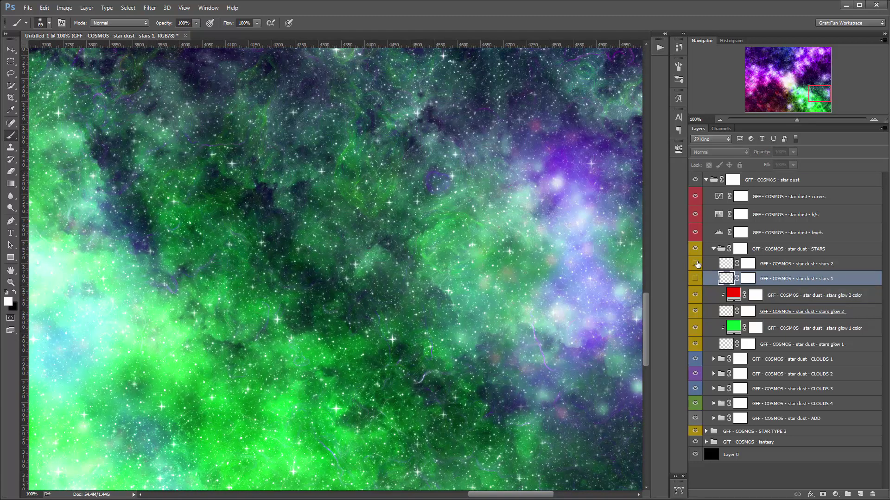
- Show the stars 2 and stars 1 layers again and collapse the star dust STARS group
click(696, 264)
click(695, 279)
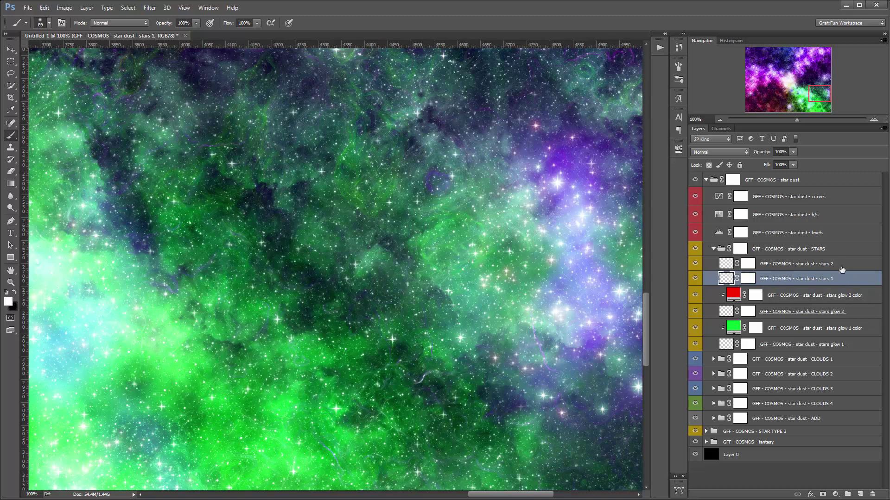
click(660, 48)
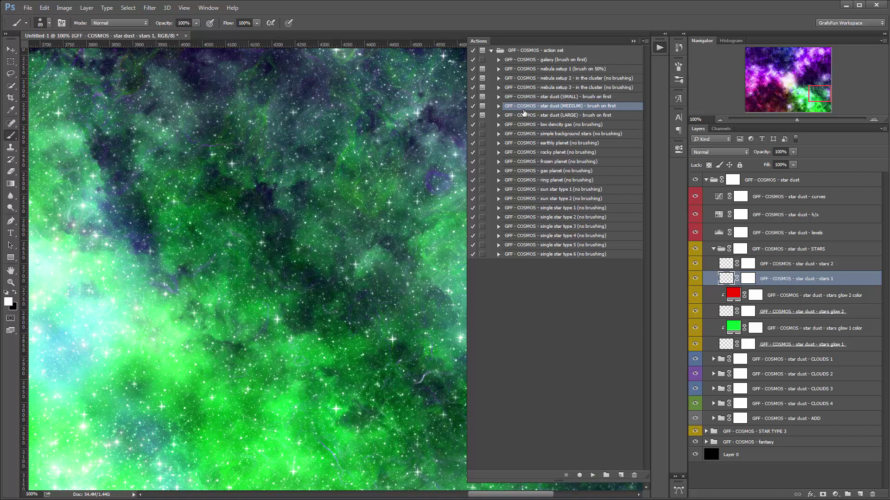
click(633, 41)
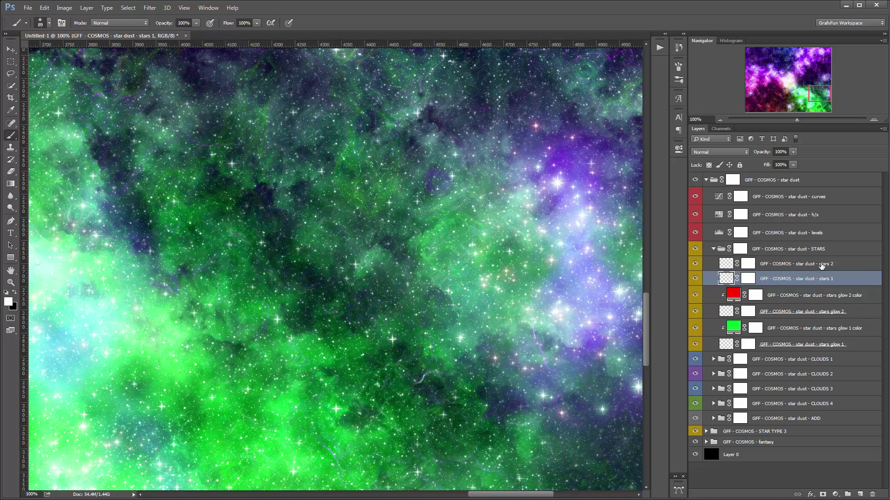
click(713, 249)
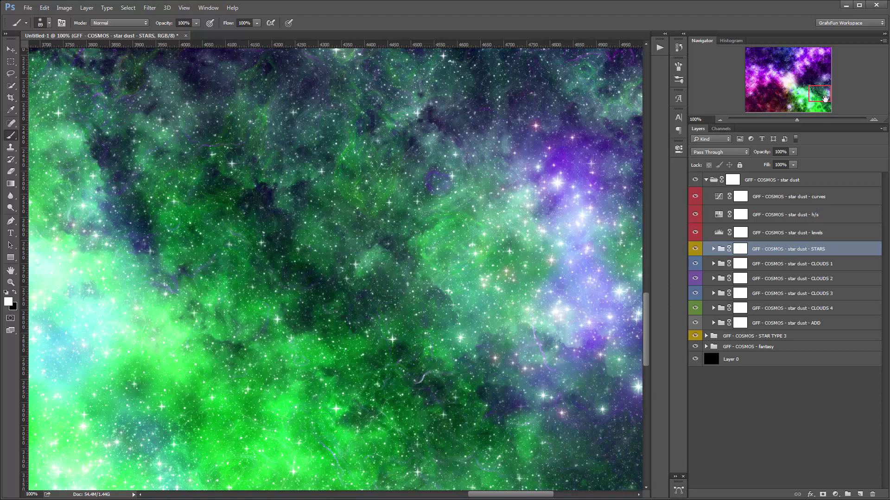
- Collapse the star dust group and target its mask with black as foreground and a soft round brush of 281 px
drag(825, 95, 802, 72)
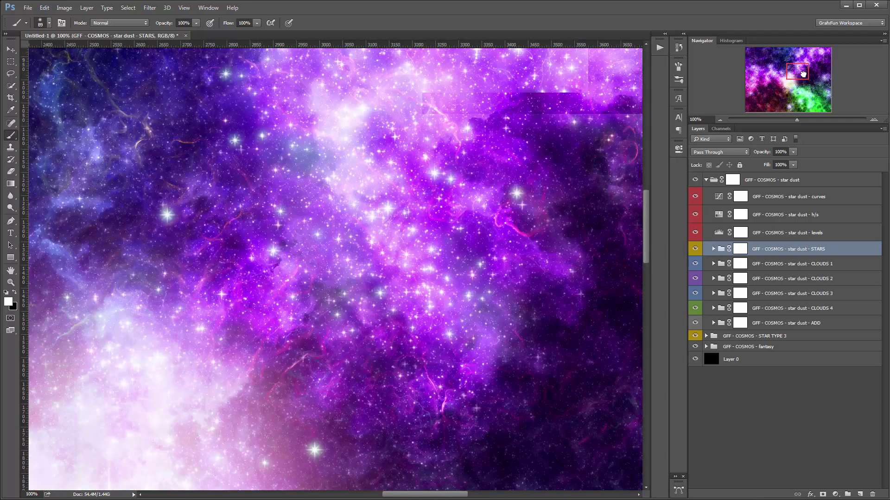
mouse_move(797, 120)
mouse_down()
mouse_move(775, 122)
mouse_move(785, 118)
mouse_up()
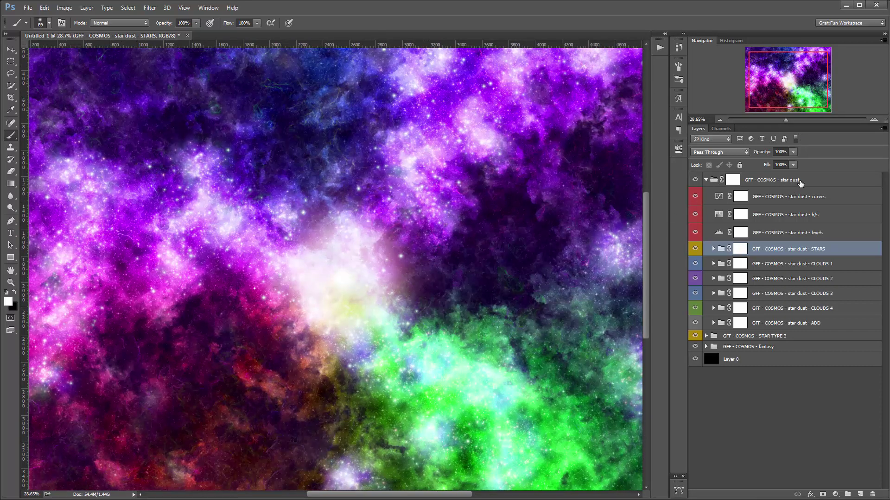
click(733, 180)
click(707, 180)
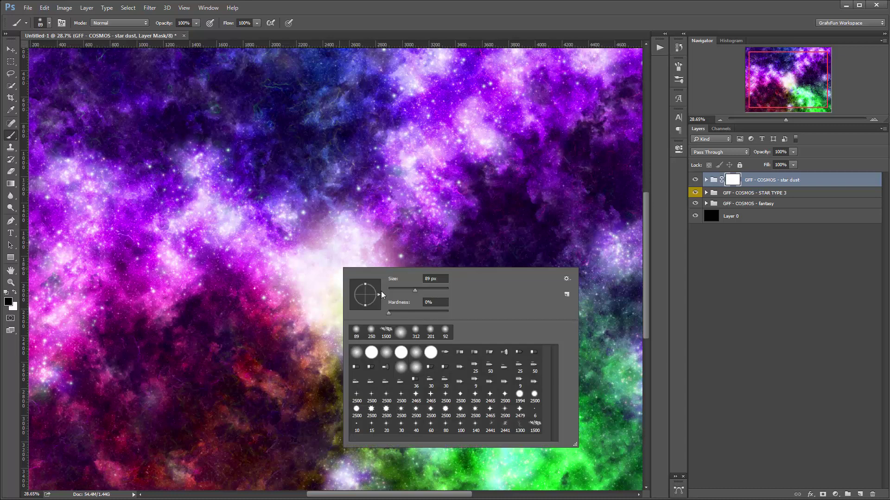
click(426, 290)
click(265, 292)
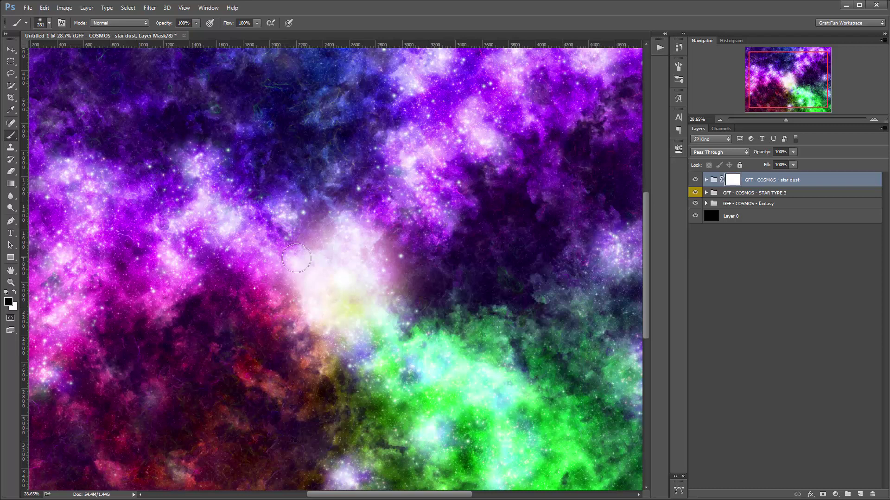
- Paint black on the star dust group's mask over and around the bright central sun to hide the dust there
mouse_move(359, 221)
mouse_down()
mouse_move(350, 301)
mouse_move(341, 286)
mouse_move(396, 320)
mouse_move(341, 342)
mouse_move(300, 342)
mouse_move(271, 315)
mouse_move(266, 284)
mouse_up()
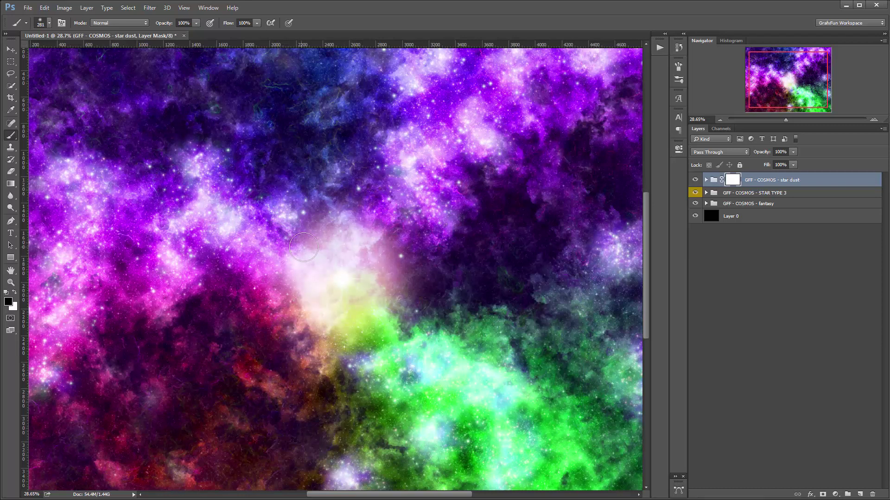
mouse_move(378, 229)
mouse_down()
mouse_move(390, 249)
mouse_move(367, 241)
mouse_move(348, 203)
mouse_up()
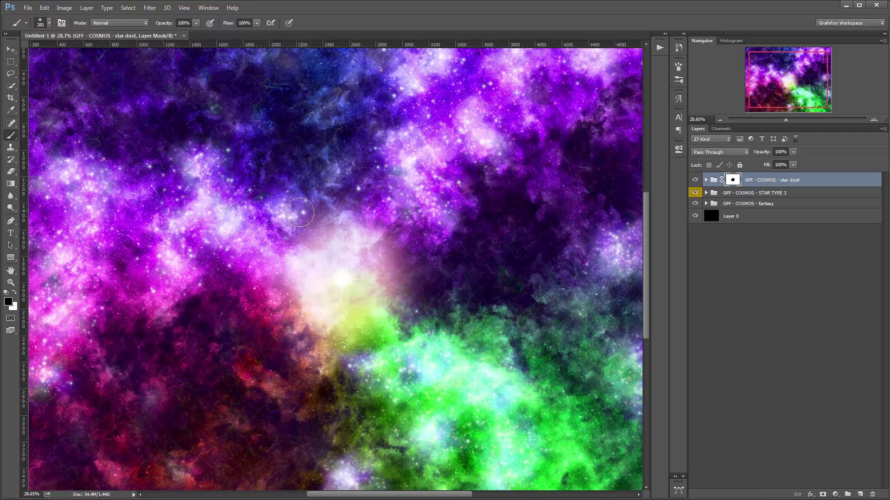
mouse_move(280, 201)
mouse_down()
mouse_move(308, 251)
mouse_move(348, 197)
mouse_up()
- Mask out more star dust in patches over the purple clouds, the magenta clouds and the green clouds beside the sun
drag(765, 87, 768, 83)
mouse_move(469, 191)
mouse_down()
mouse_move(434, 138)
mouse_move(437, 161)
mouse_move(466, 158)
mouse_move(442, 160)
mouse_move(458, 149)
mouse_move(483, 166)
mouse_move(511, 163)
mouse_move(462, 166)
mouse_up()
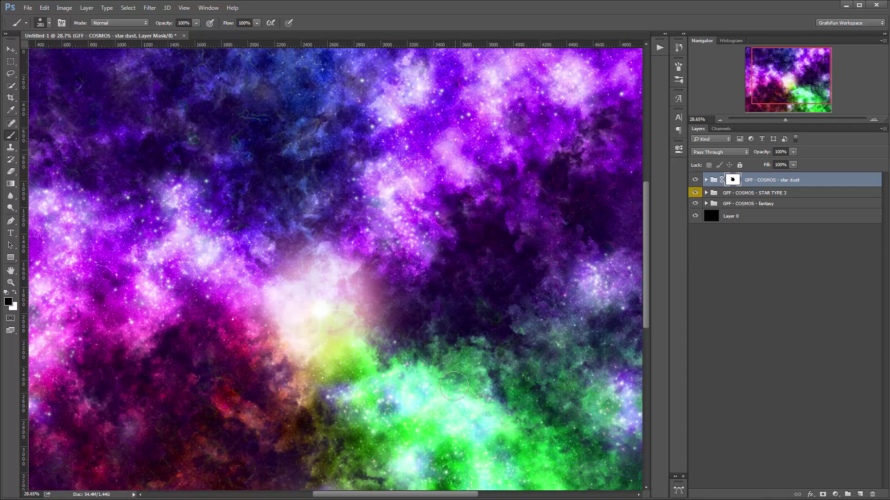
drag(772, 92, 771, 101)
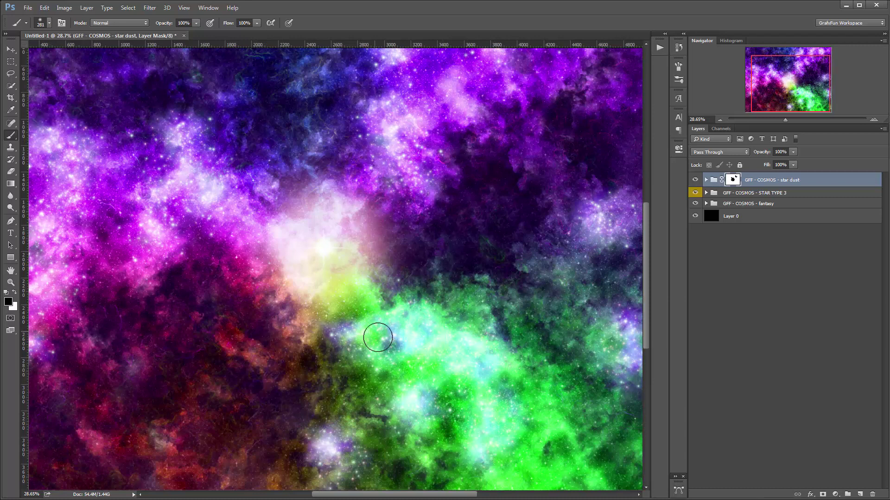
drag(377, 337, 368, 374)
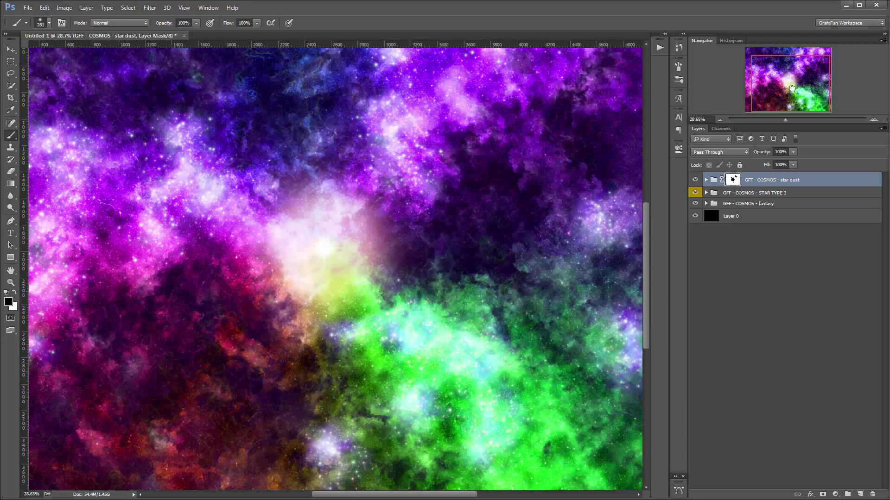
drag(792, 88, 786, 88)
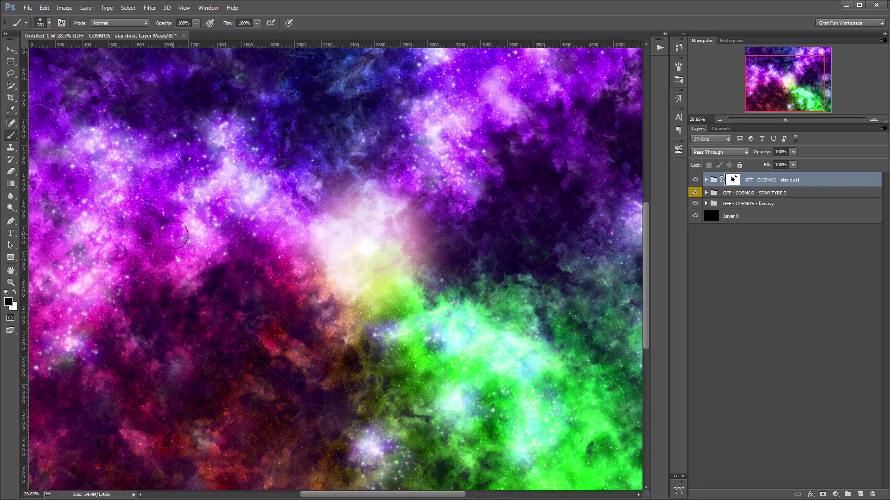
mouse_move(198, 238)
mouse_down()
mouse_move(213, 225)
mouse_move(404, 302)
mouse_move(514, 324)
mouse_move(546, 340)
mouse_move(528, 350)
mouse_move(550, 366)
mouse_move(512, 362)
mouse_move(497, 326)
mouse_move(494, 348)
mouse_move(504, 334)
mouse_move(494, 340)
mouse_up()
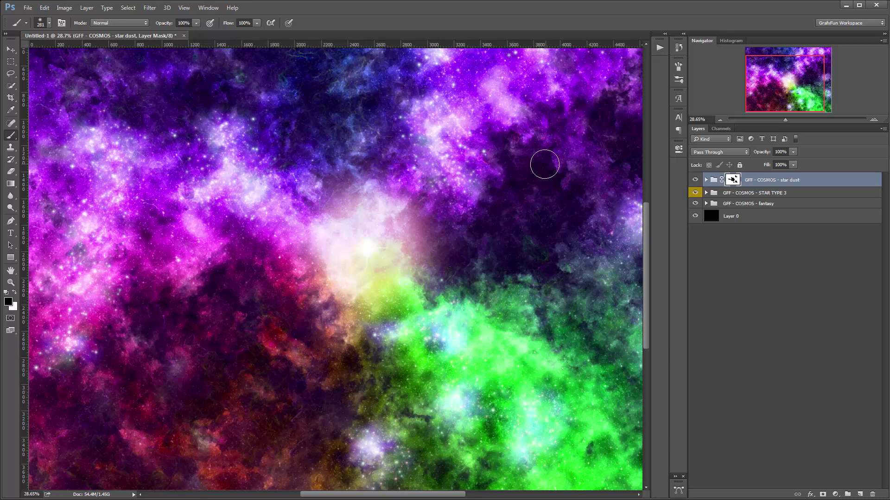
scroll(538, 171, up, 3)
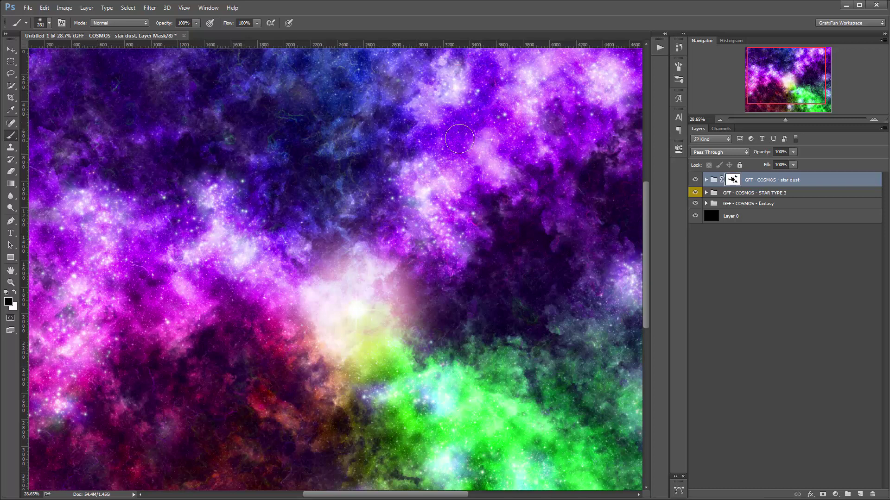
scroll(473, 278, down, 3)
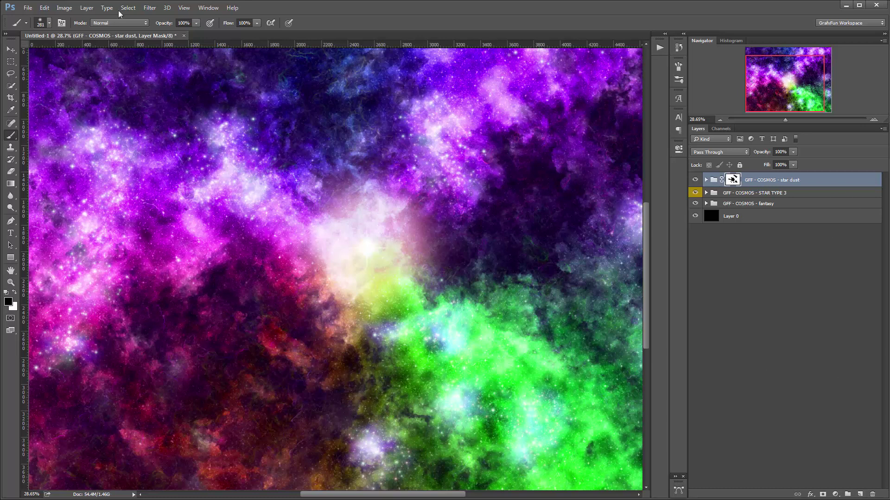
- Deselect all layers and create a new empty layer above the star dust group
click(136, 8)
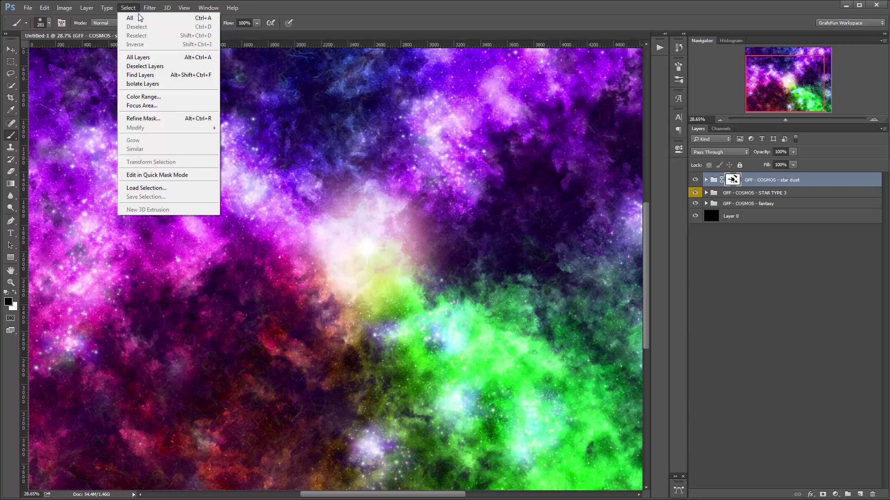
click(139, 66)
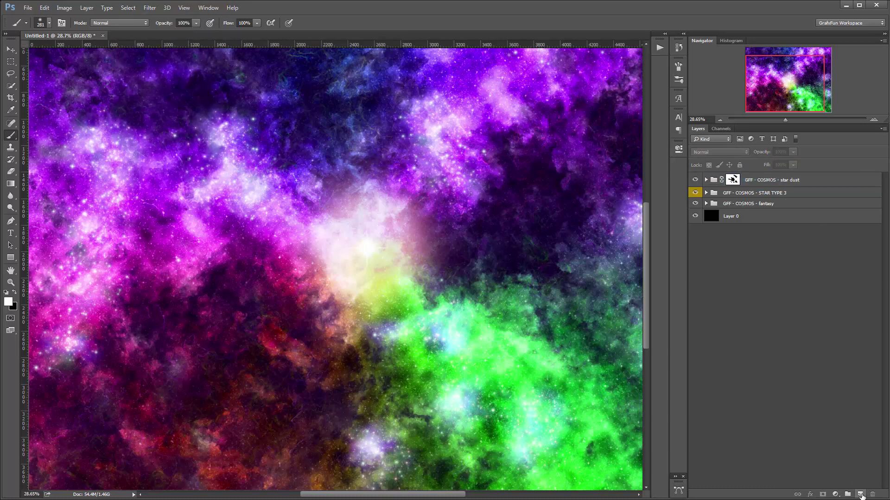
click(859, 495)
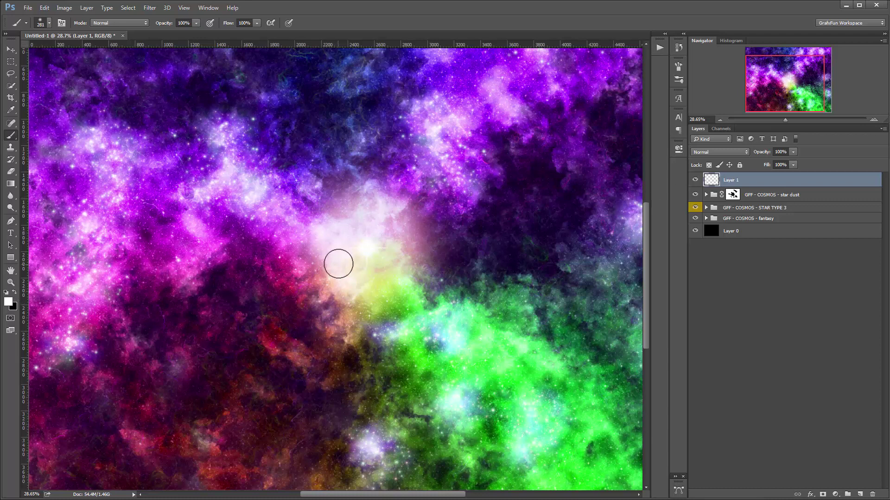
- Paint soft white strokes and dots on Layer 1 around the central sun and scattered across the purple, blue, red and green clouds
mouse_move(299, 244)
mouse_down()
mouse_move(322, 303)
mouse_move(344, 313)
mouse_move(419, 277)
mouse_move(403, 206)
mouse_move(373, 193)
mouse_move(329, 218)
mouse_up()
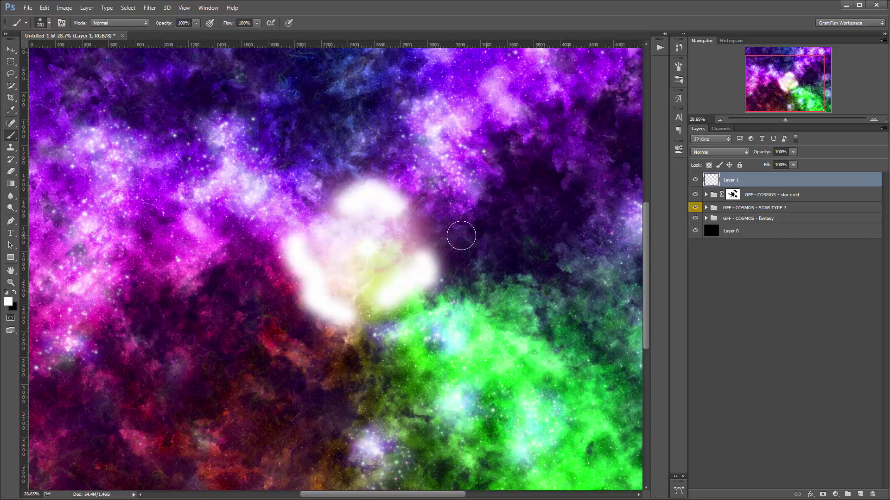
drag(460, 234, 506, 247)
drag(260, 336, 332, 365)
mouse_move(493, 343)
mouse_down()
mouse_move(524, 373)
mouse_move(559, 367)
mouse_move(570, 339)
mouse_up()
drag(515, 108, 487, 77)
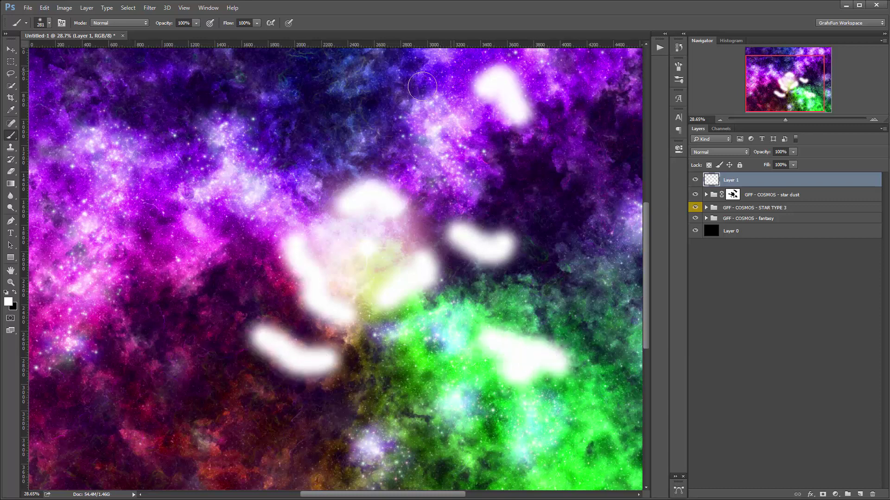
mouse_move(187, 226)
mouse_down()
mouse_move(201, 246)
mouse_move(178, 268)
mouse_move(149, 271)
mouse_up()
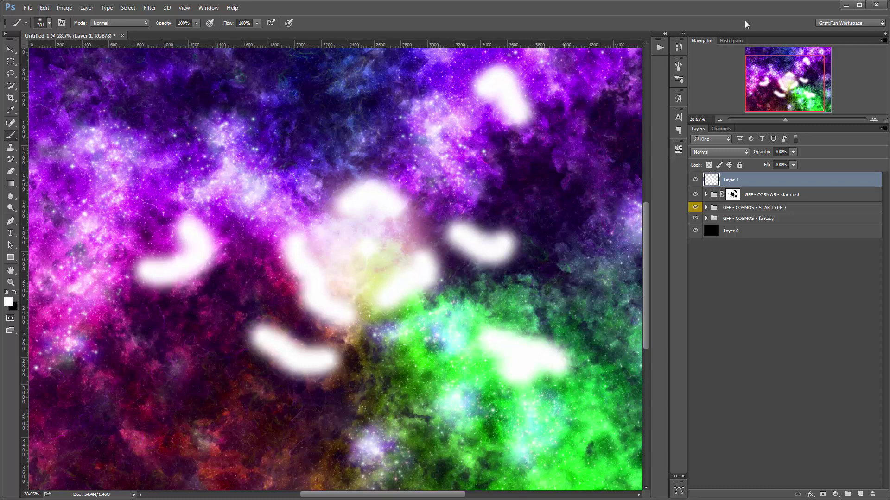
drag(773, 61, 774, 59)
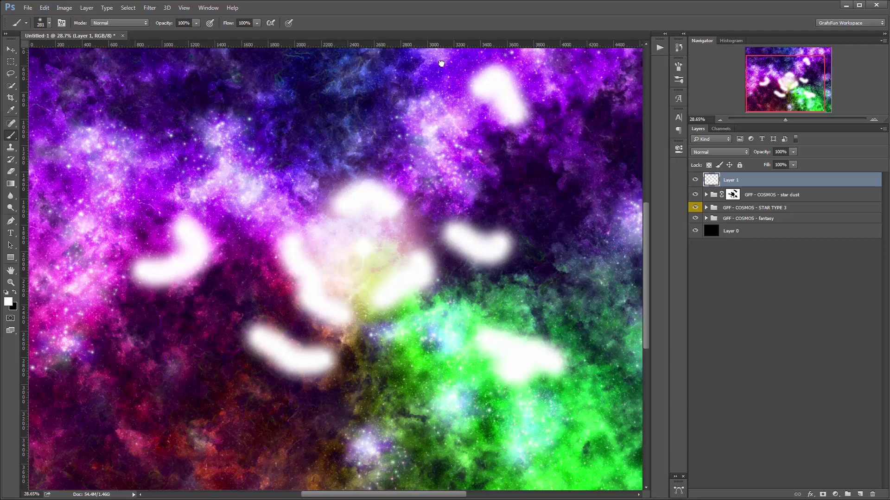
drag(444, 65, 424, 54)
drag(809, 67, 819, 54)
mouse_move(393, 112)
mouse_down()
mouse_move(367, 99)
mouse_move(342, 92)
mouse_up()
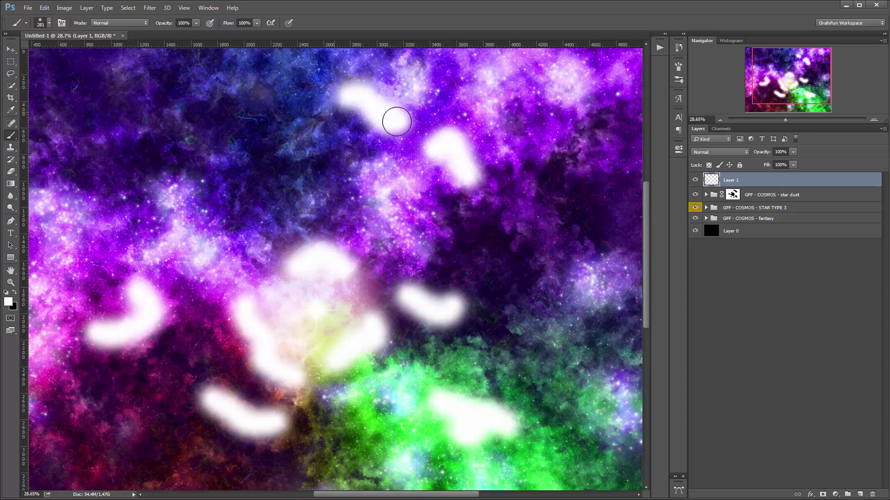
drag(527, 199, 560, 280)
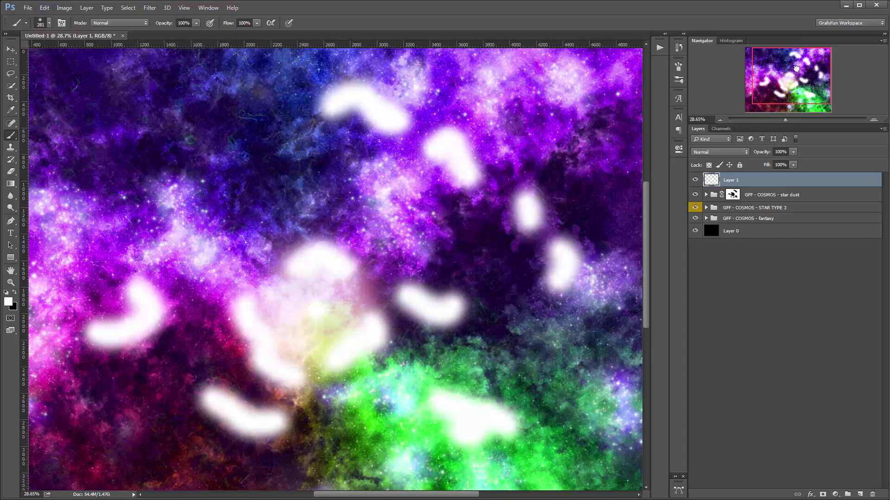
drag(796, 68, 795, 76)
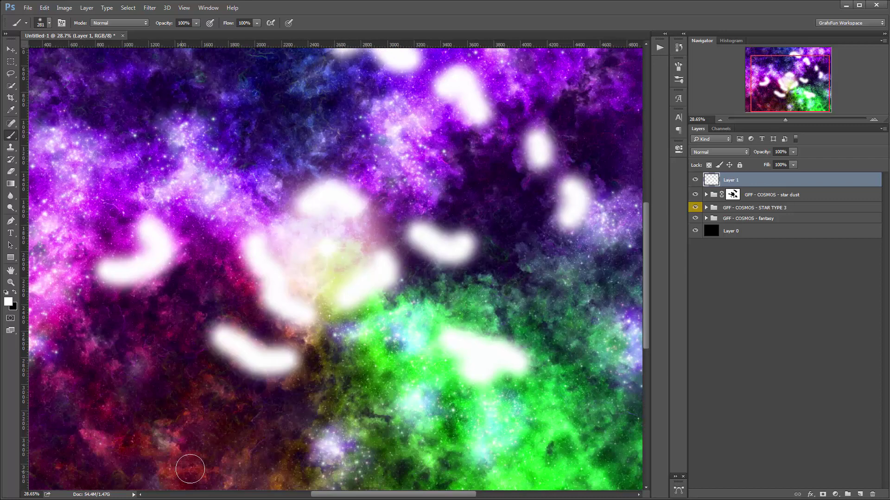
drag(188, 469, 204, 470)
drag(109, 447, 90, 440)
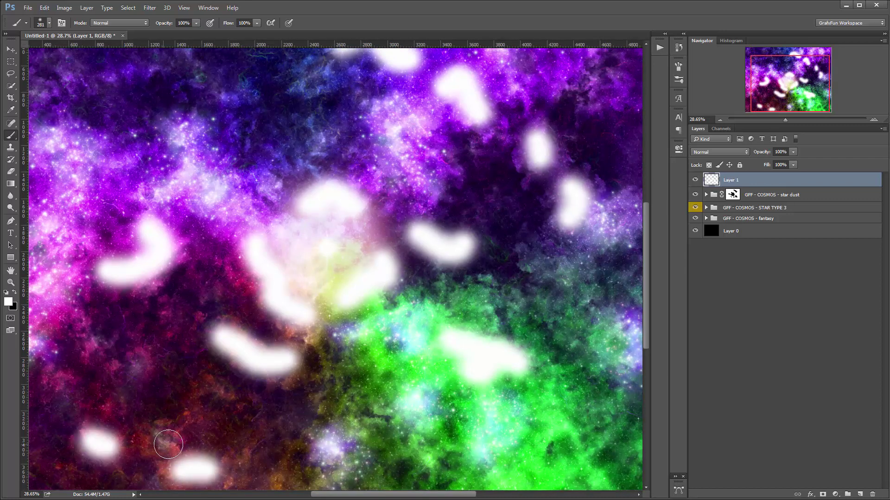
click(167, 443)
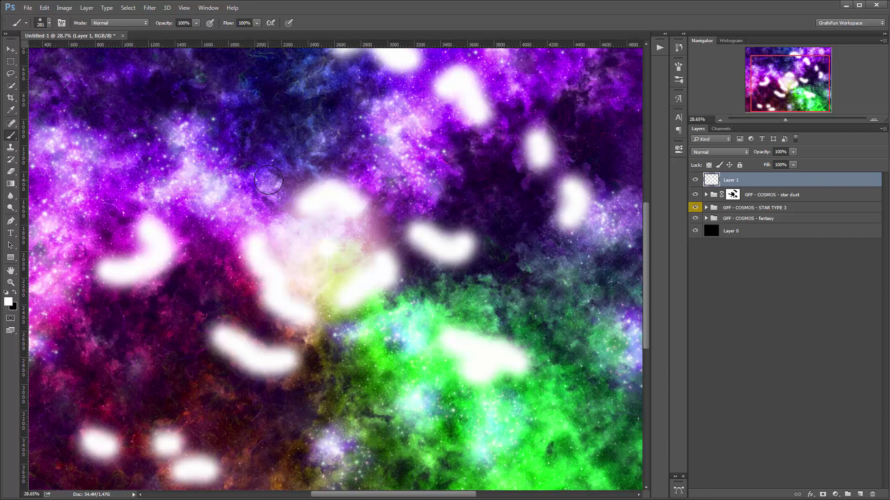
click(266, 179)
click(239, 96)
click(315, 149)
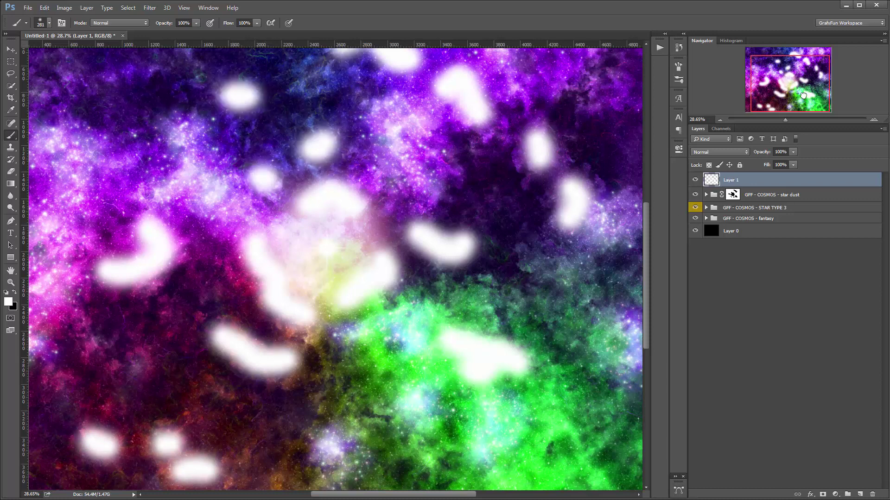
drag(802, 95, 798, 88)
click(161, 135)
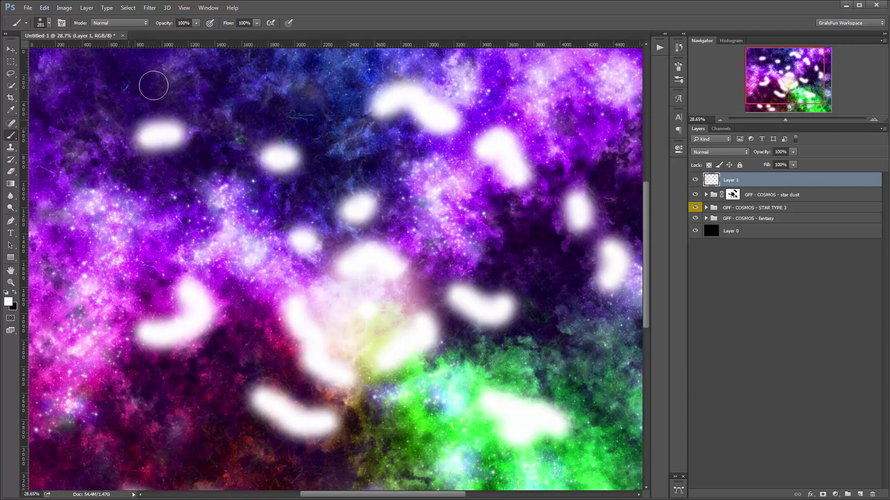
drag(182, 70, 201, 95)
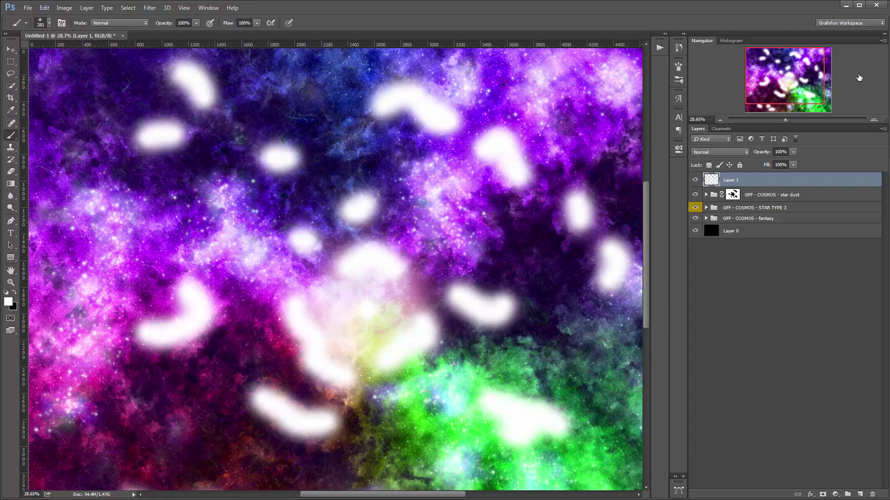
mouse_move(783, 88)
mouse_down()
mouse_move(789, 96)
mouse_move(781, 98)
mouse_up()
- Run the "star dust (LARGE) - brush on first" action on Layer 1, continuing with the brush opacity already at 100%
click(660, 51)
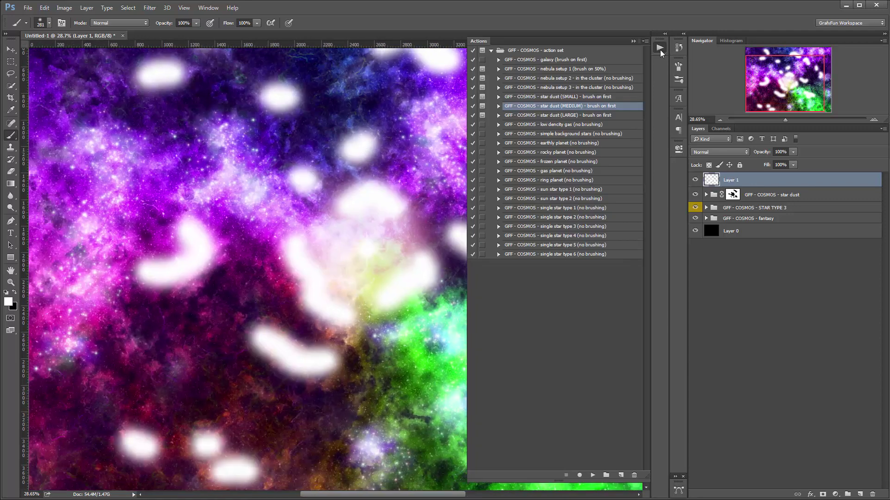
click(597, 117)
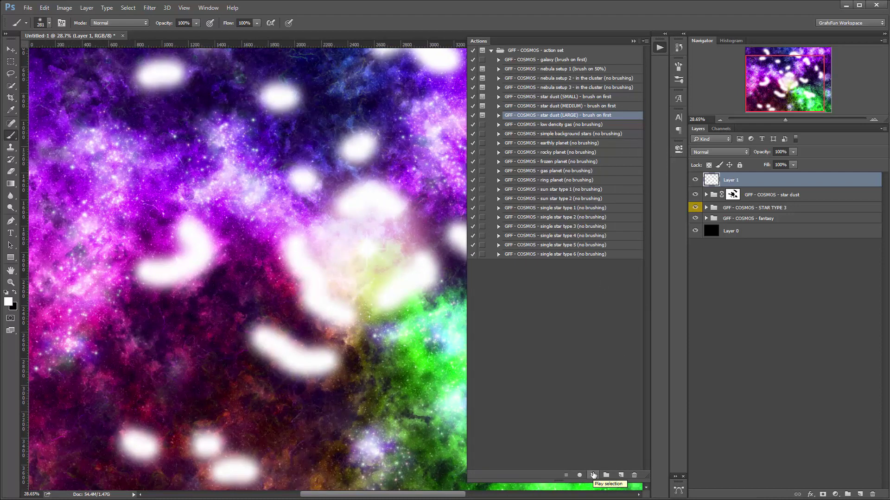
click(593, 475)
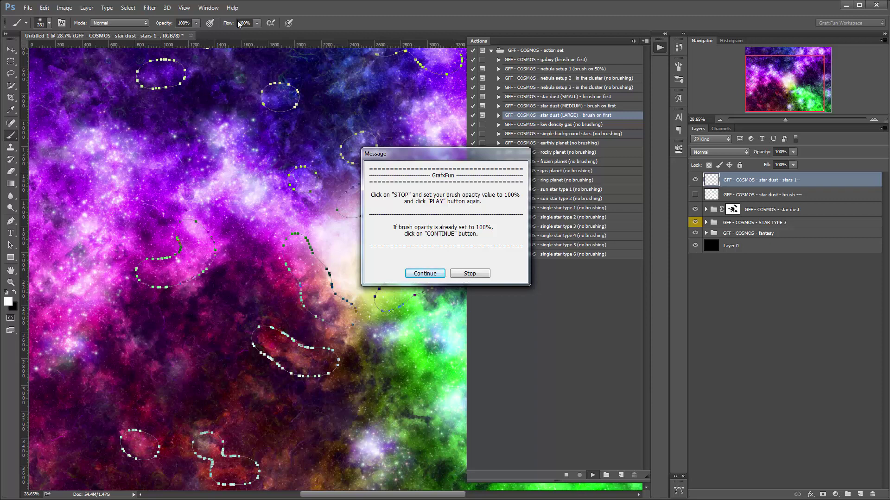
click(425, 274)
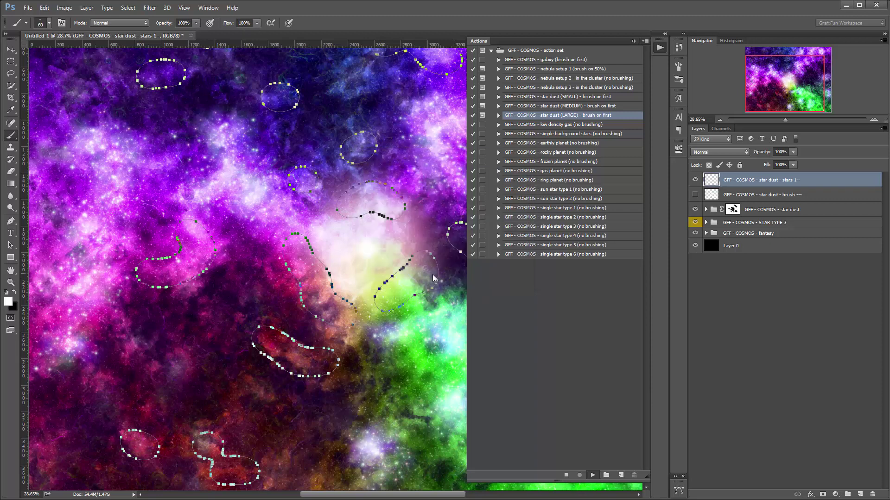
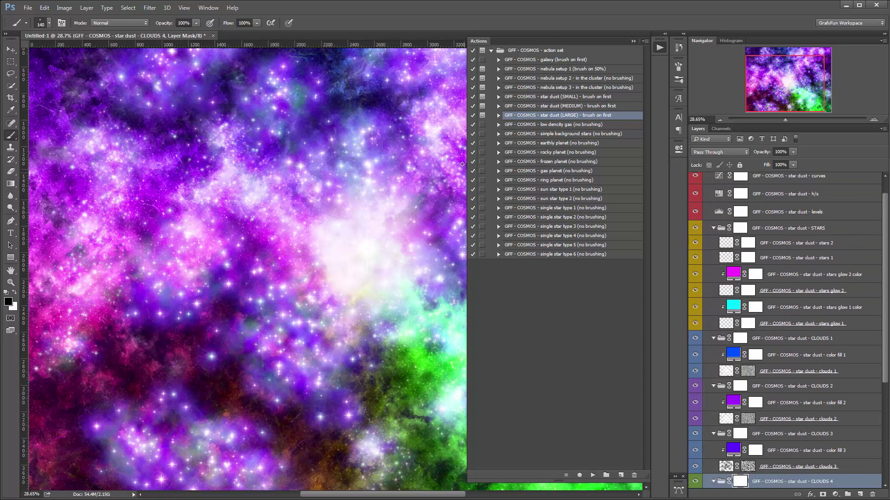
click(633, 41)
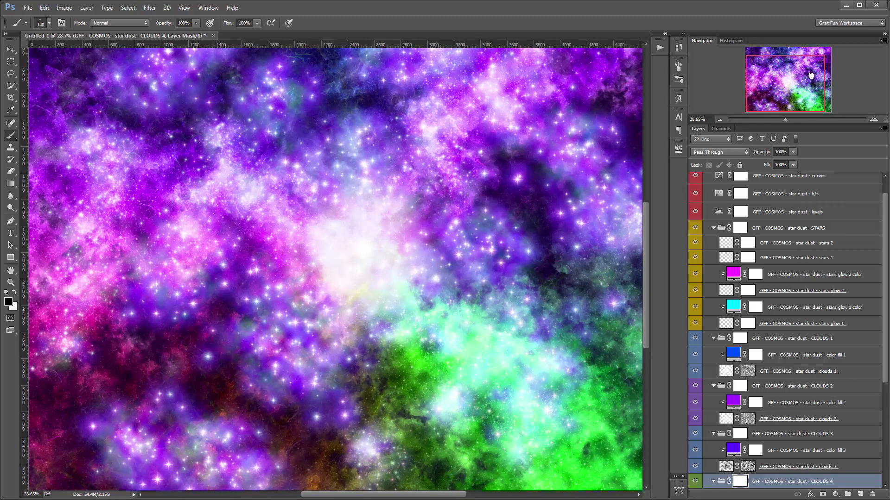
- Collapse all subgroups inside the new star dust group and select its CLOUDS 4 subgroup
drag(800, 80, 795, 86)
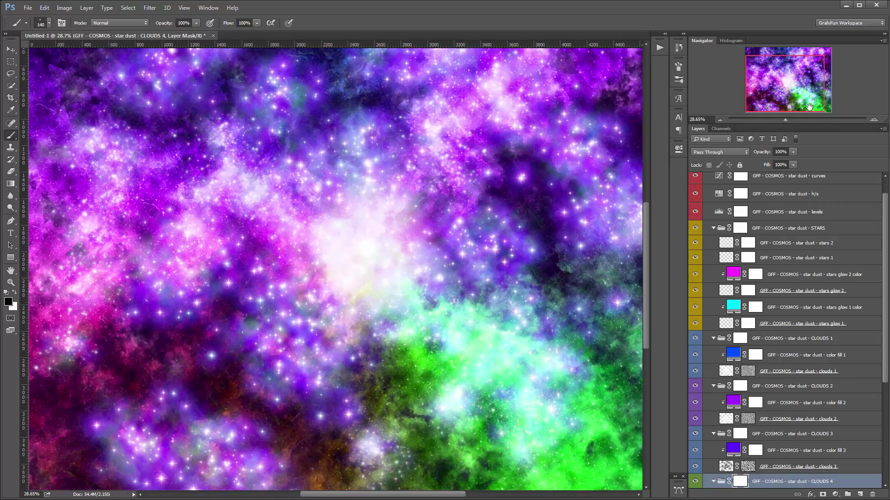
drag(782, 119, 785, 118)
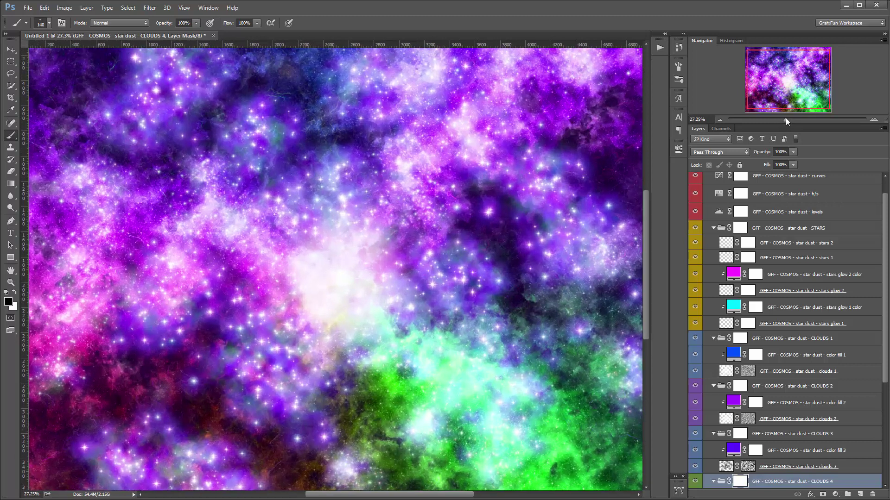
drag(785, 118, 788, 118)
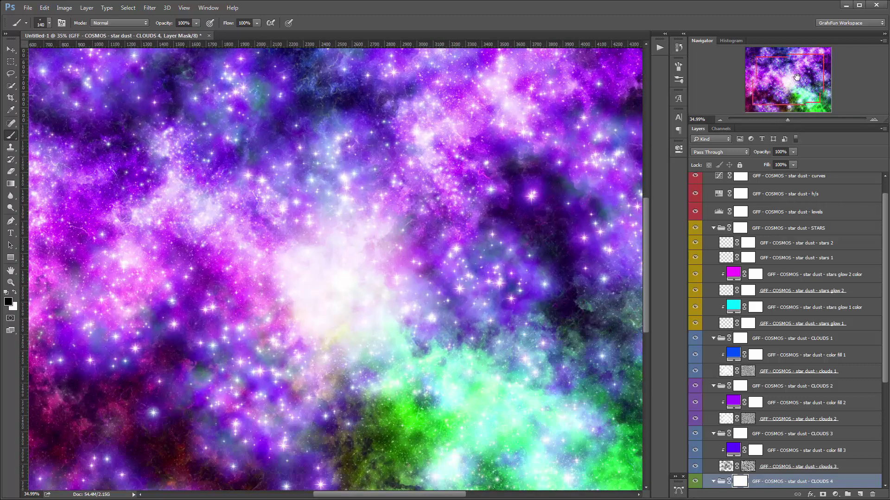
drag(798, 80, 839, 108)
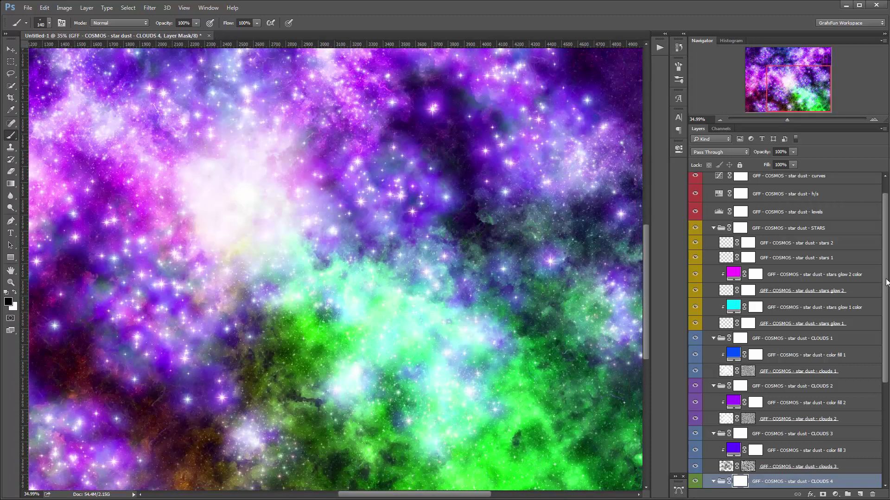
mouse_move(885, 282)
mouse_down()
mouse_move(886, 379)
mouse_move(887, 264)
mouse_up()
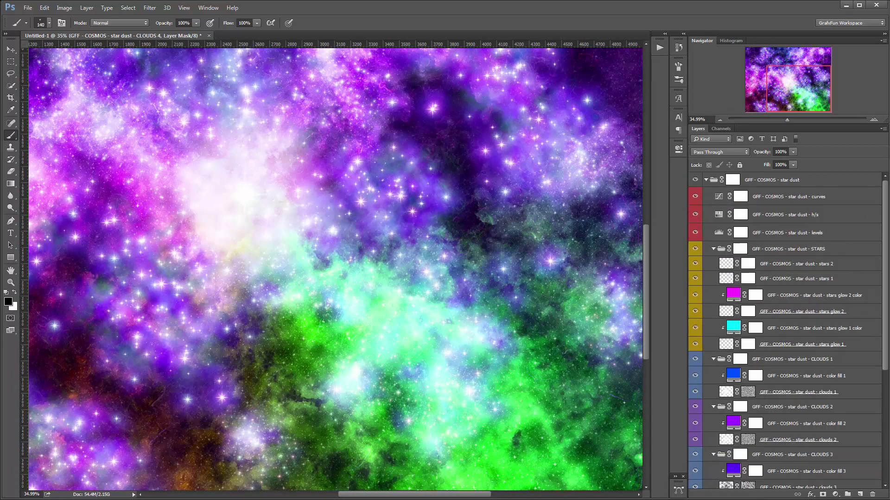
alt+click(705, 180)
click(706, 181)
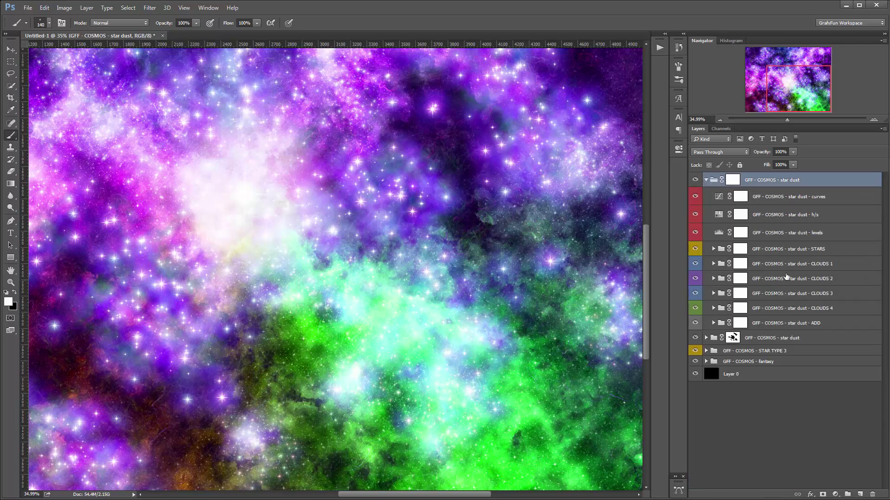
click(842, 310)
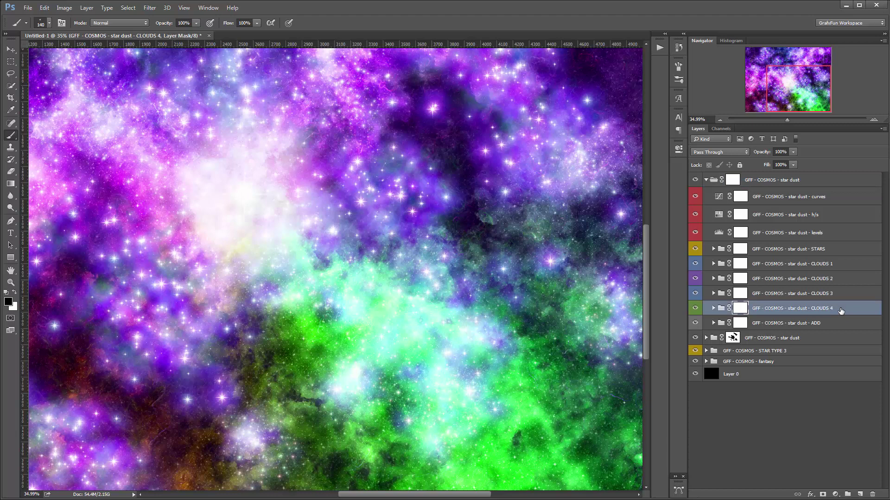
- Paint black on the CLOUDS 2 group's mask with the soft 281 px brush over the purple dust at the image's lower left
drag(796, 89, 774, 94)
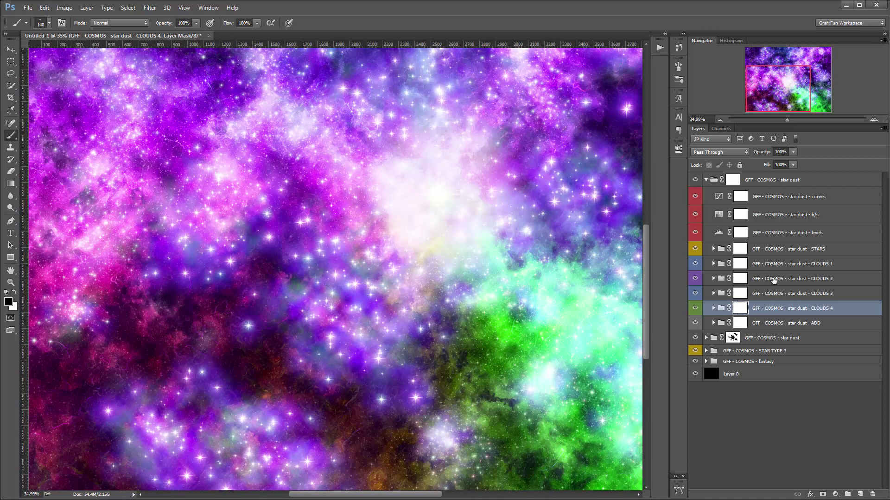
click(736, 278)
click(714, 279)
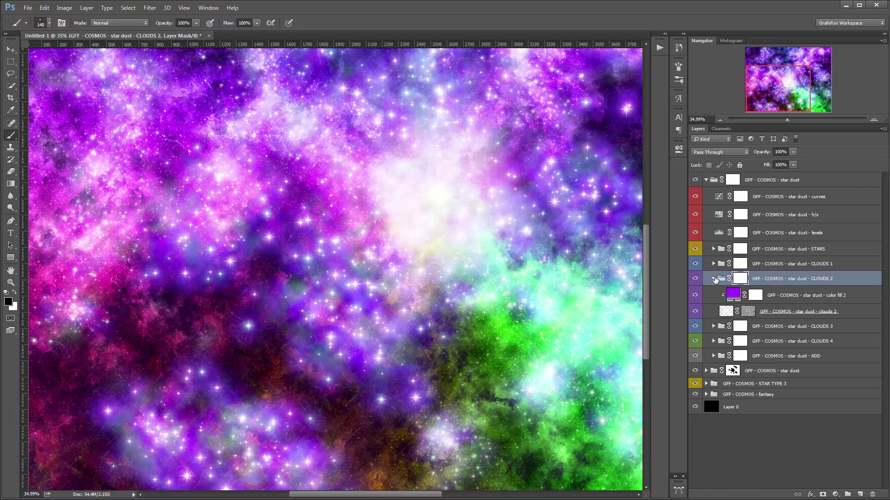
click(714, 279)
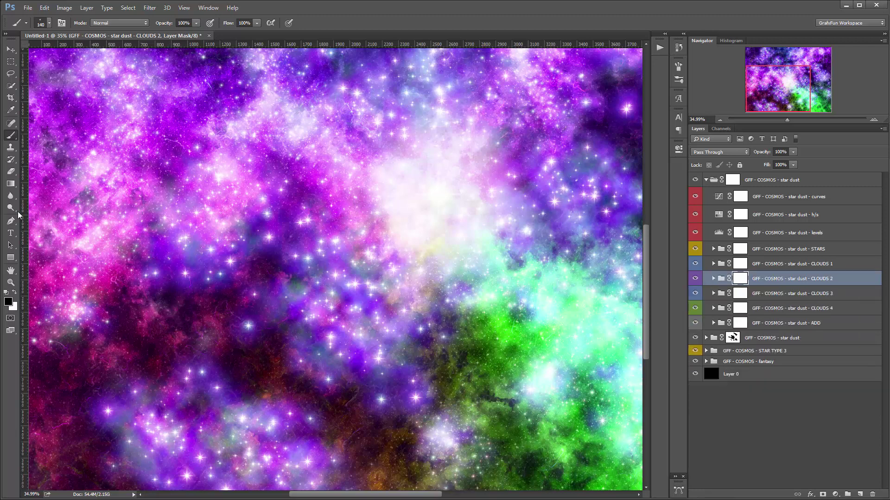
click(11, 171)
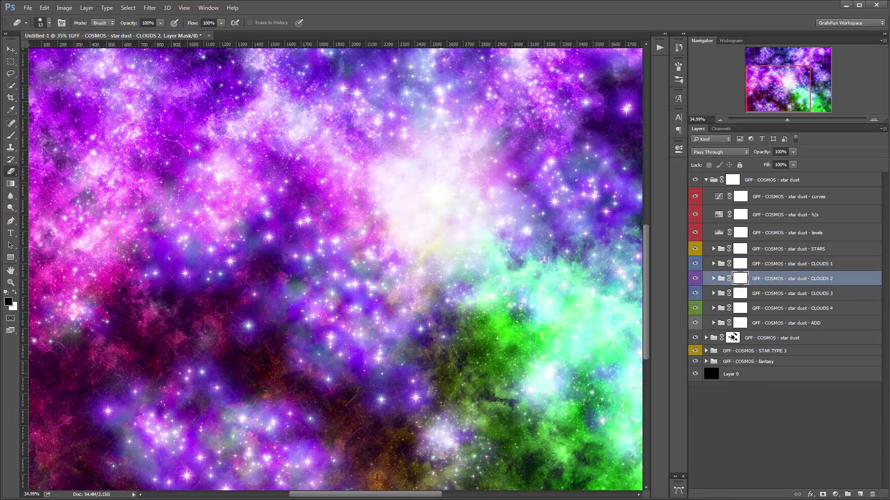
click(11, 135)
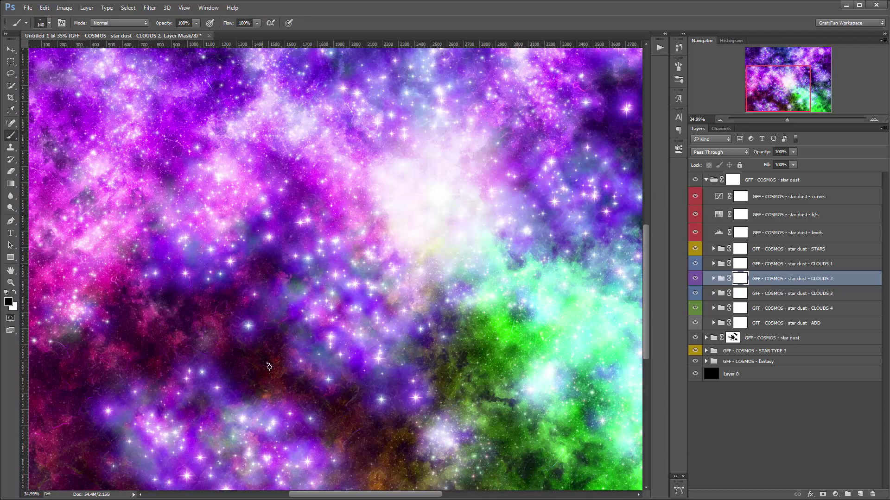
right_click(267, 364)
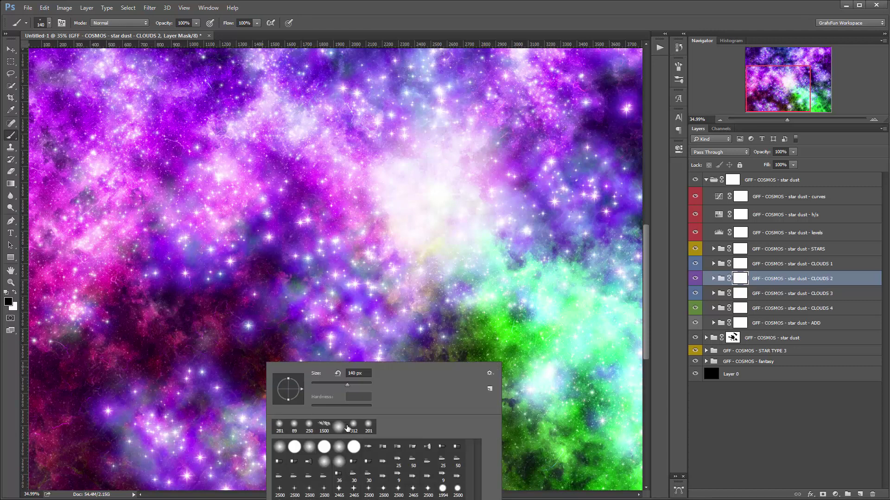
click(295, 427)
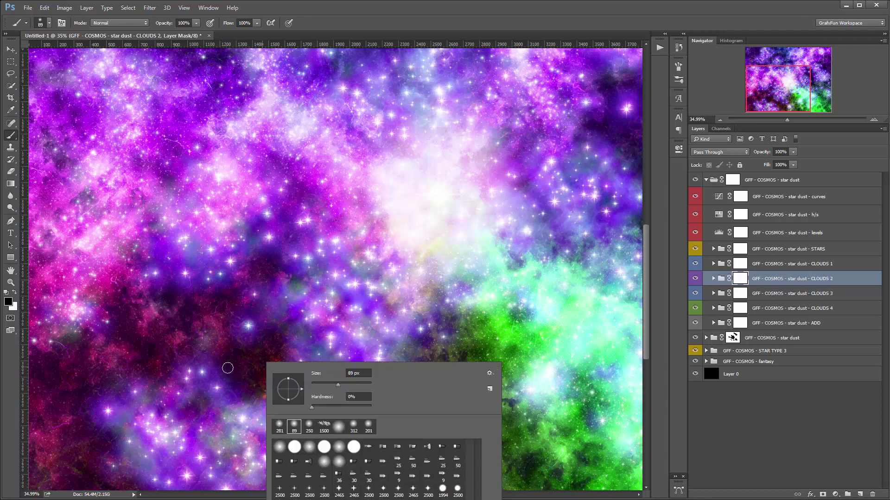
click(280, 424)
key(Return)
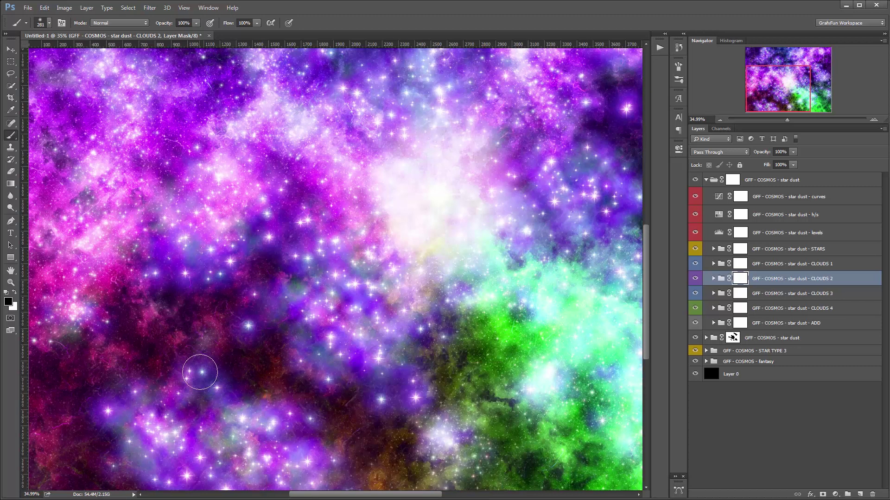
mouse_move(214, 424)
mouse_down()
mouse_move(212, 452)
mouse_move(182, 471)
mouse_move(174, 461)
mouse_move(275, 441)
mouse_move(293, 472)
mouse_move(260, 474)
mouse_up()
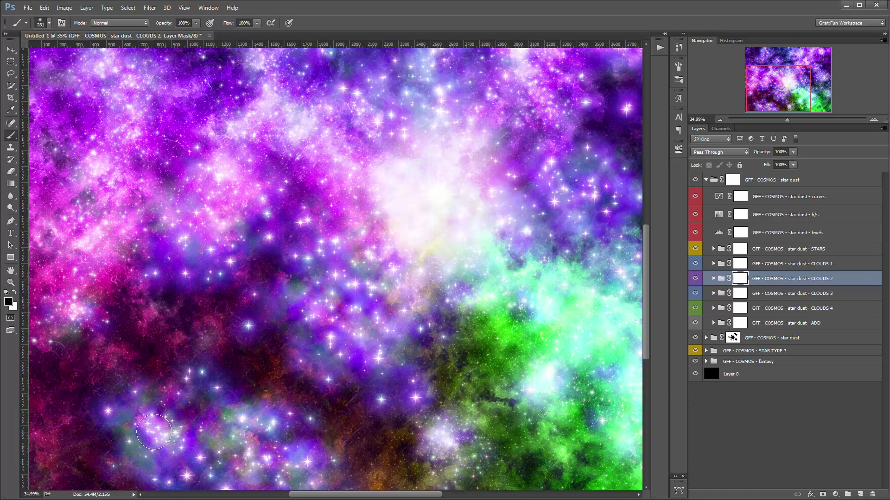
- Examine the color fills inside the CLOUDS 1, CLOUDS 2, CLOUDS 3 and CLOUDS 4 groups
click(713, 278)
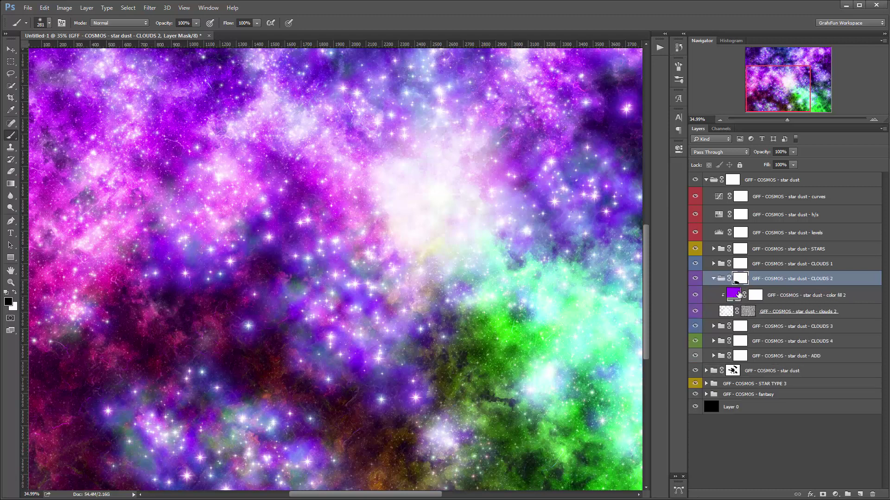
click(713, 263)
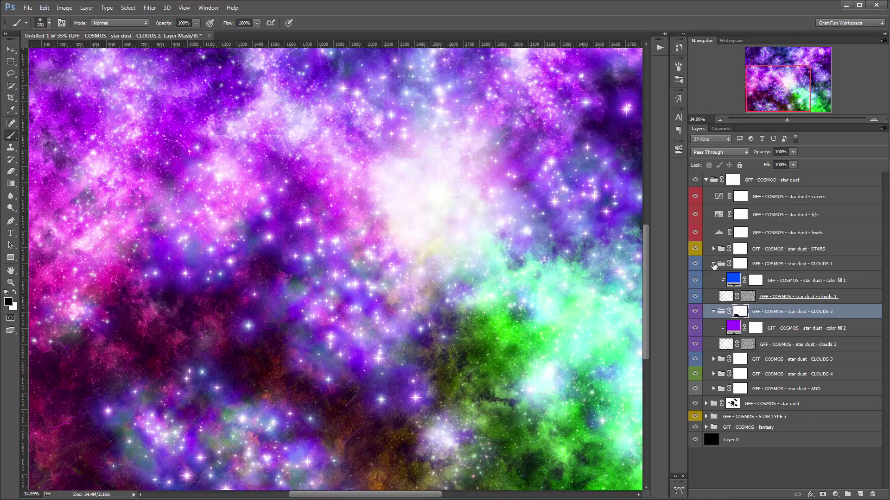
click(713, 264)
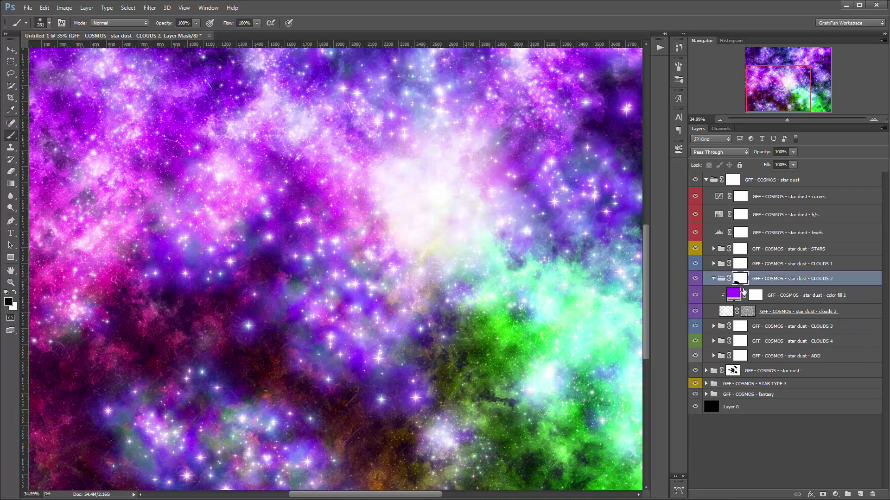
click(713, 327)
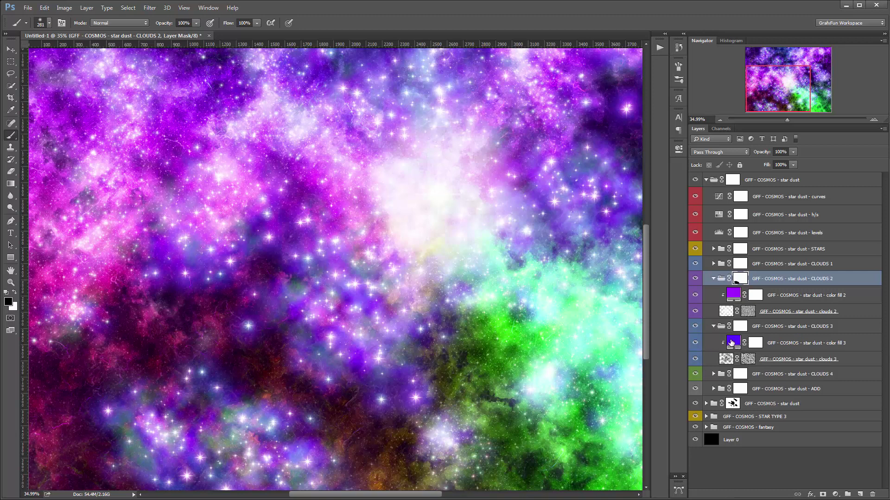
click(713, 327)
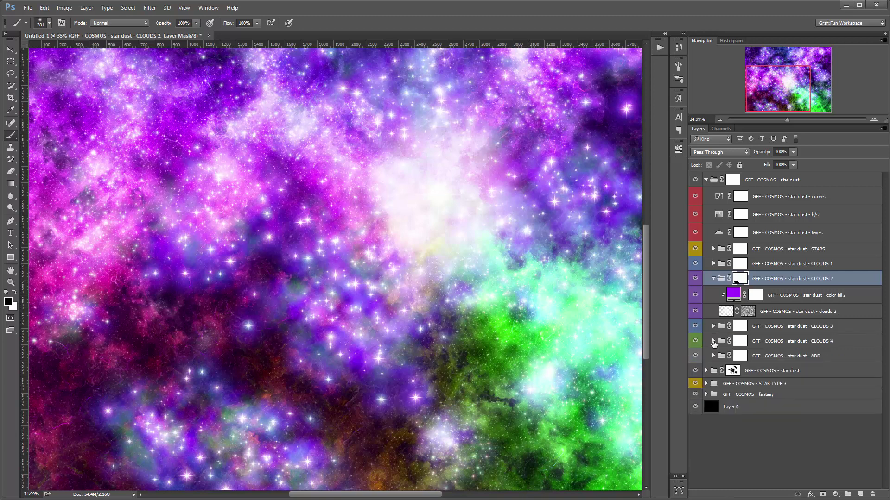
click(713, 342)
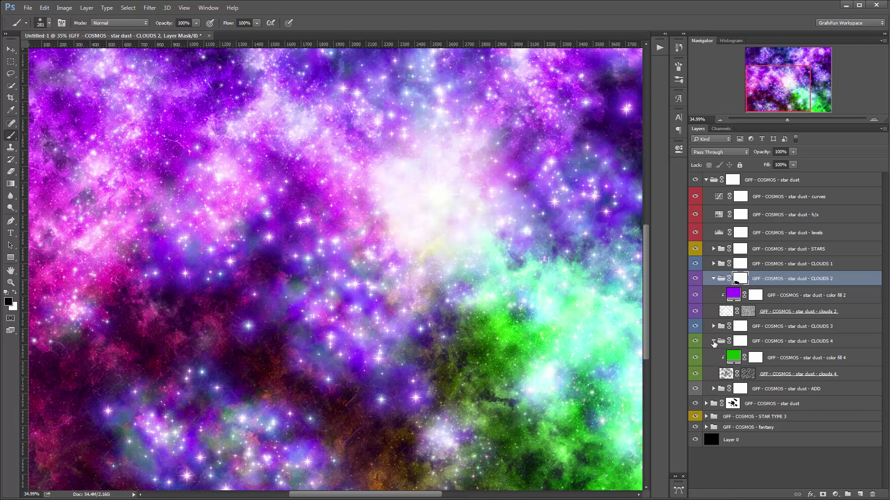
click(713, 342)
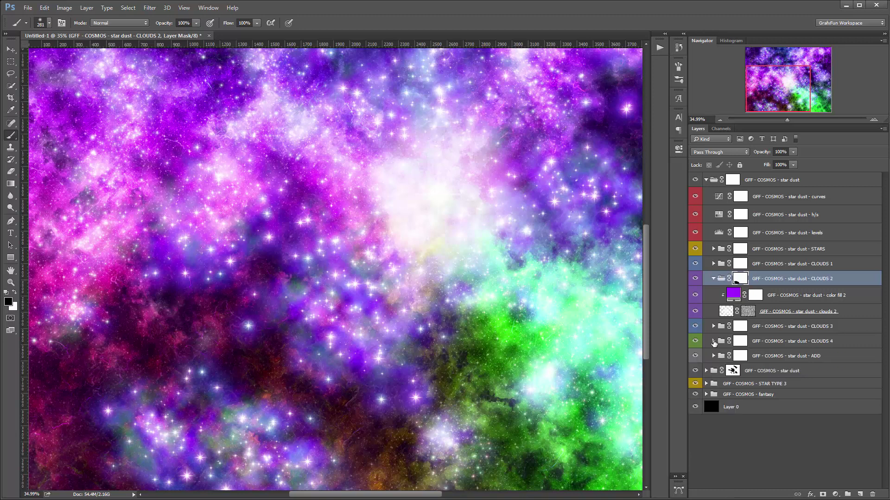
- Paint black on the CLOUDS 3 and CLOUDS 2 masks over the dust covering the red clouds below and left of the sun
click(740, 327)
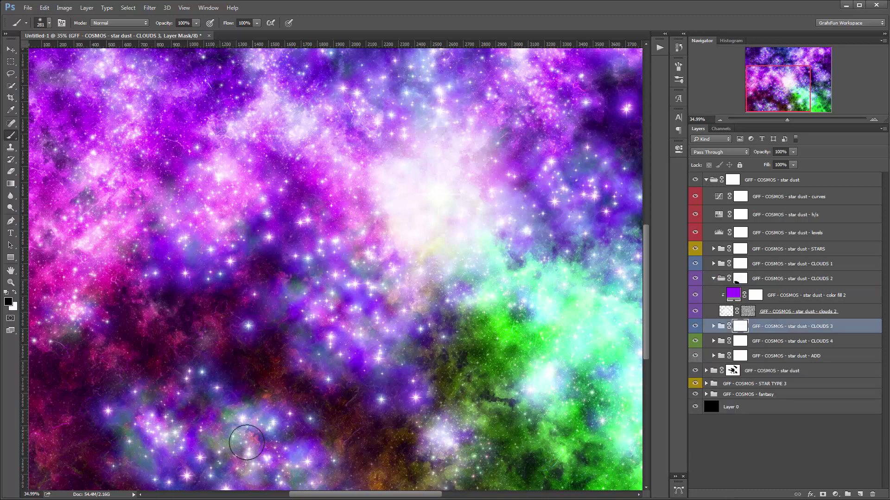
mouse_move(297, 478)
mouse_down()
mouse_move(296, 437)
mouse_move(307, 422)
mouse_move(252, 461)
mouse_move(183, 450)
mouse_move(176, 425)
mouse_move(195, 377)
mouse_move(144, 438)
mouse_move(133, 472)
mouse_move(166, 481)
mouse_move(231, 423)
mouse_move(303, 435)
mouse_move(314, 448)
mouse_move(244, 393)
mouse_move(154, 363)
mouse_move(121, 409)
mouse_move(211, 468)
mouse_move(277, 414)
mouse_move(310, 311)
mouse_move(339, 333)
mouse_move(245, 293)
mouse_move(271, 270)
mouse_move(235, 241)
mouse_move(257, 257)
mouse_move(314, 383)
mouse_move(358, 369)
mouse_move(426, 405)
mouse_move(426, 388)
mouse_move(366, 333)
mouse_move(263, 265)
mouse_move(397, 353)
mouse_move(417, 401)
mouse_move(327, 310)
mouse_move(317, 333)
mouse_move(312, 318)
mouse_move(381, 358)
mouse_move(460, 365)
mouse_move(264, 299)
mouse_move(294, 335)
mouse_move(352, 375)
mouse_move(394, 389)
mouse_up()
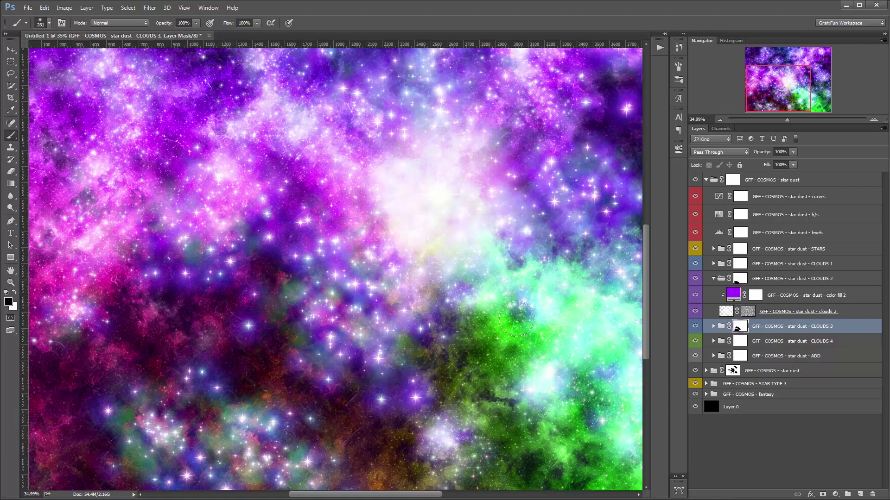
click(741, 281)
mouse_move(292, 300)
mouse_down()
mouse_move(237, 293)
mouse_move(247, 311)
mouse_move(393, 358)
mouse_move(436, 399)
mouse_move(264, 258)
mouse_move(367, 318)
mouse_move(281, 240)
mouse_move(281, 222)
mouse_move(299, 210)
mouse_move(216, 293)
mouse_move(162, 282)
mouse_move(180, 273)
mouse_move(140, 286)
mouse_move(193, 268)
mouse_move(251, 282)
mouse_move(244, 281)
mouse_move(285, 215)
mouse_move(369, 378)
mouse_move(447, 362)
mouse_move(379, 418)
mouse_move(172, 432)
mouse_move(329, 422)
mouse_up()
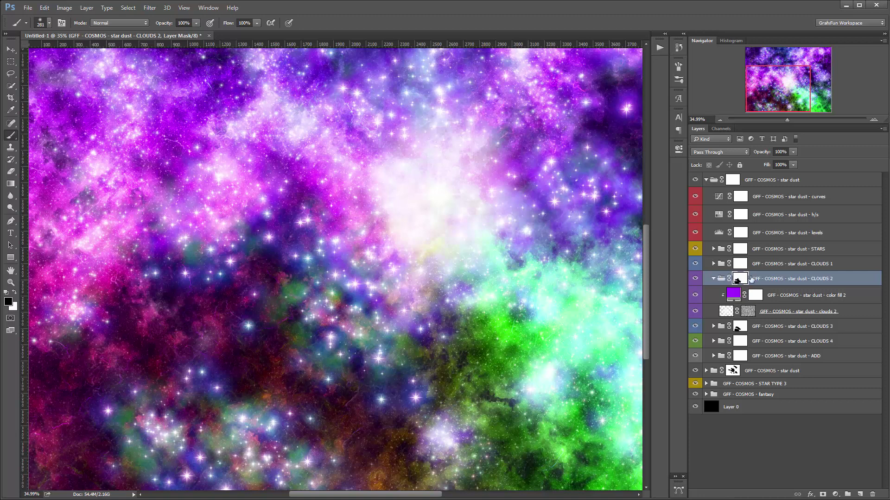
- Paint black on the CLOUDS 4 mask over the green-tinted dust below and left of the sun, and collapse the CLOUDS 2 group
click(741, 343)
mouse_move(260, 412)
mouse_down()
mouse_move(208, 452)
mouse_move(126, 414)
mouse_move(219, 430)
mouse_move(263, 410)
mouse_move(165, 409)
mouse_move(294, 311)
mouse_move(296, 319)
mouse_move(351, 325)
mouse_move(310, 297)
mouse_move(301, 267)
mouse_move(352, 278)
mouse_move(429, 424)
mouse_move(457, 448)
mouse_move(336, 462)
mouse_move(336, 372)
mouse_move(243, 265)
mouse_move(321, 264)
mouse_up()
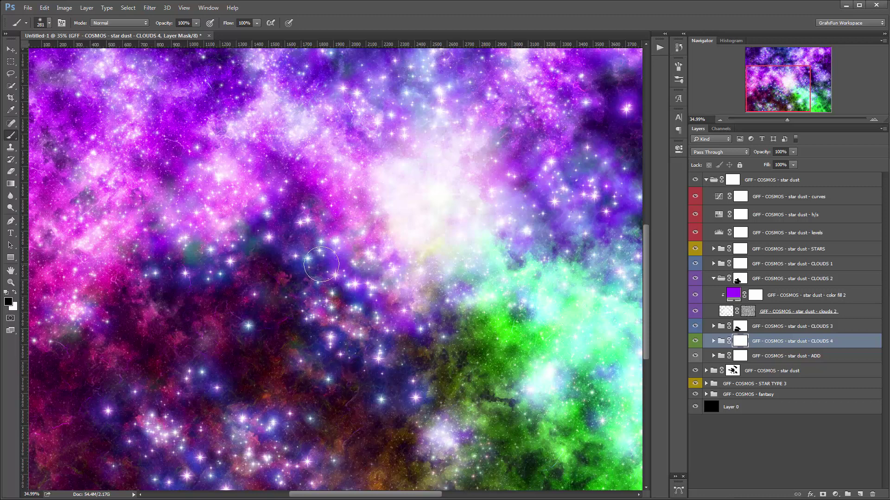
drag(790, 94, 813, 72)
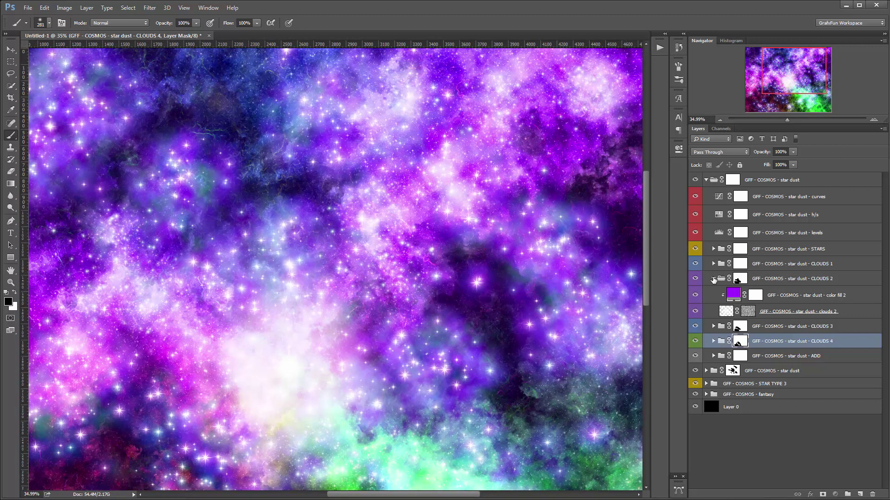
click(715, 279)
click(713, 278)
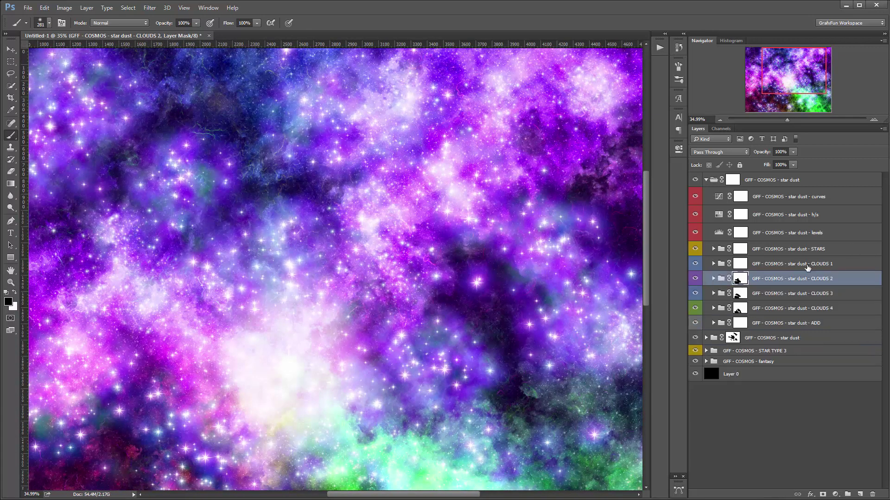
- Expand the star dust's CLOUDS 1 and STARS groups and hide the stars 2 layer
click(713, 264)
click(718, 265)
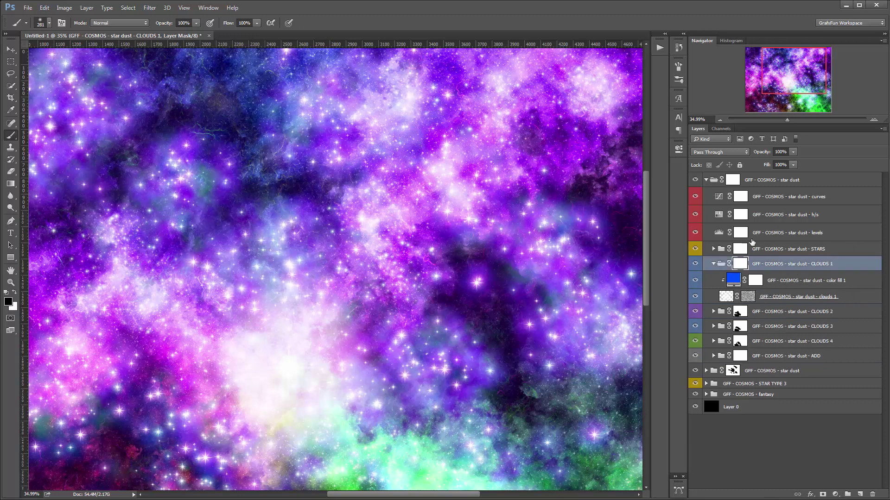
click(713, 248)
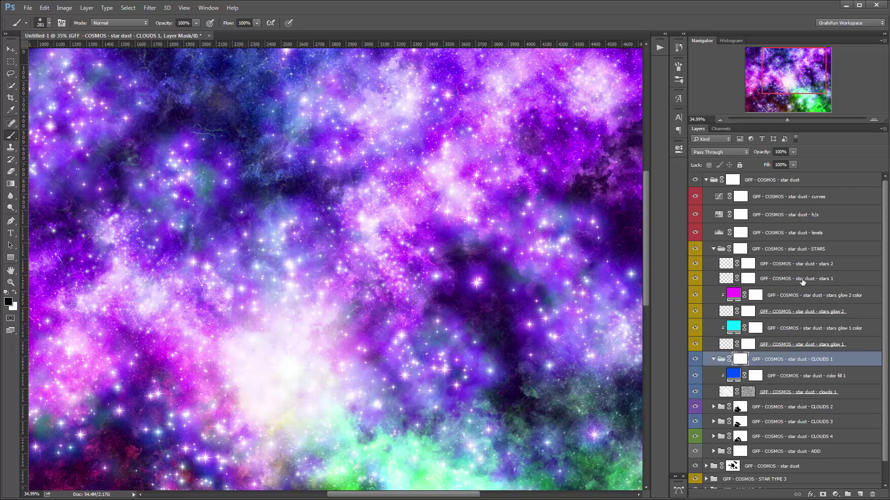
click(695, 264)
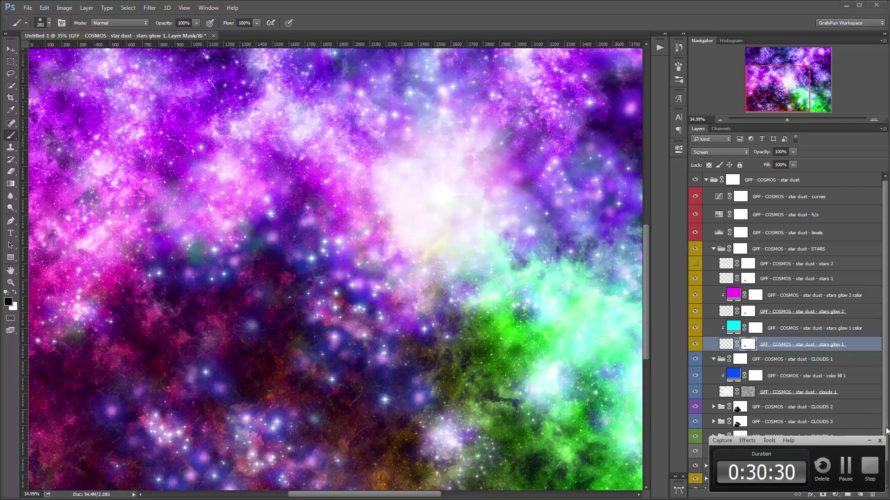
- Examine the galaxy with the stars 2 layer hidden, from the lower area to the upper area, and show that layer again
click(725, 311)
scroll(767, 402, down, 1)
key(x)
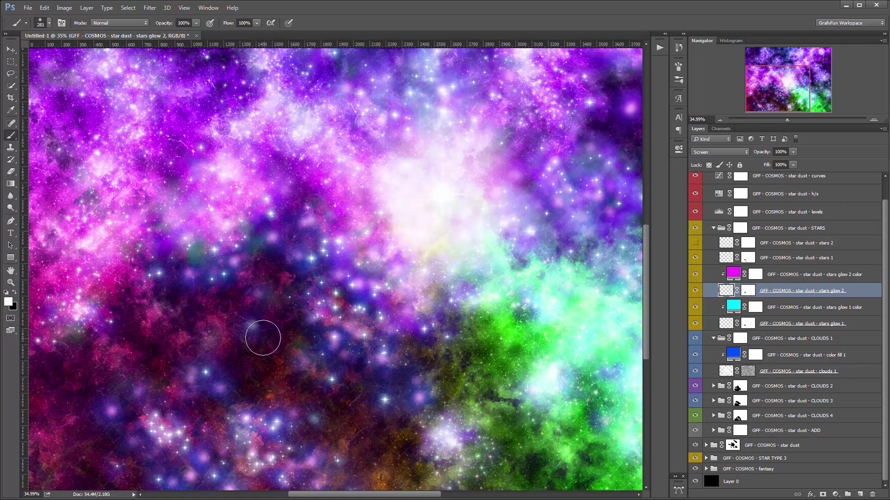
drag(794, 87, 813, 70)
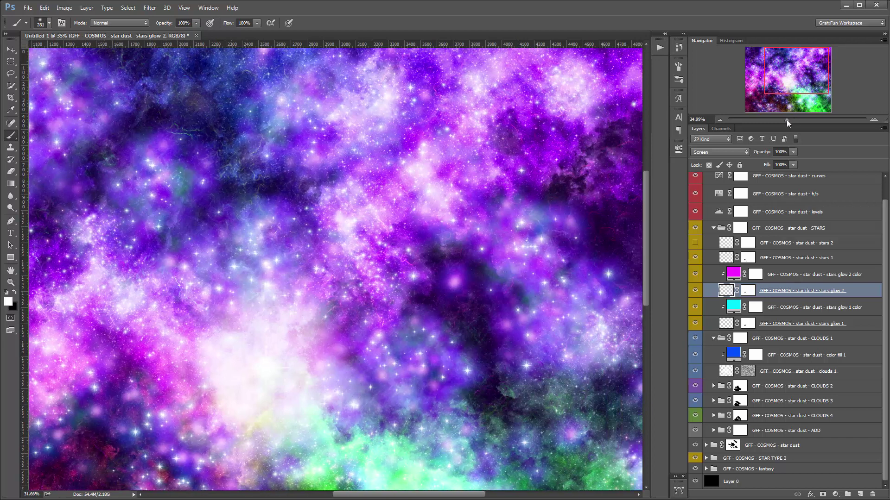
drag(786, 119, 787, 120)
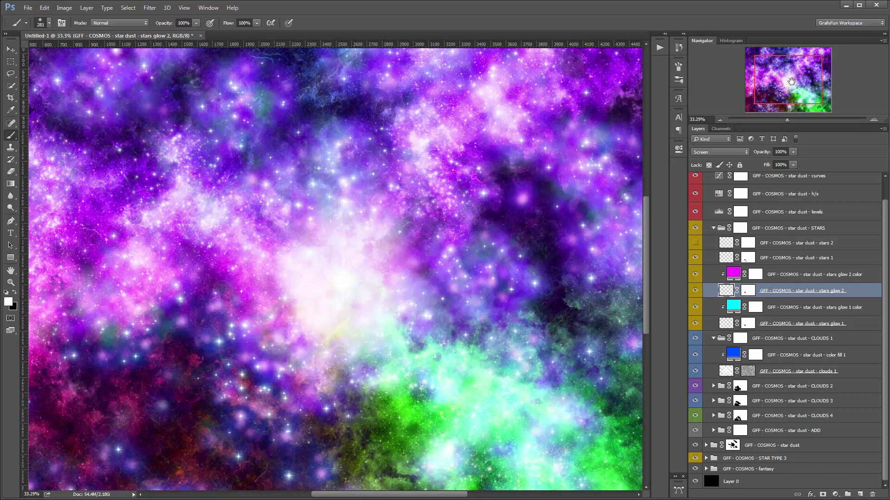
mouse_move(790, 87)
mouse_down()
mouse_move(785, 94)
mouse_move(792, 68)
mouse_up()
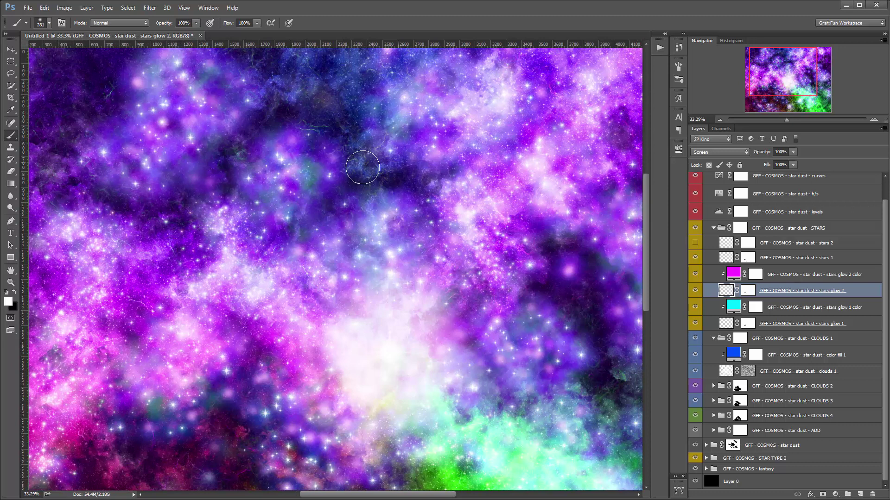
click(695, 242)
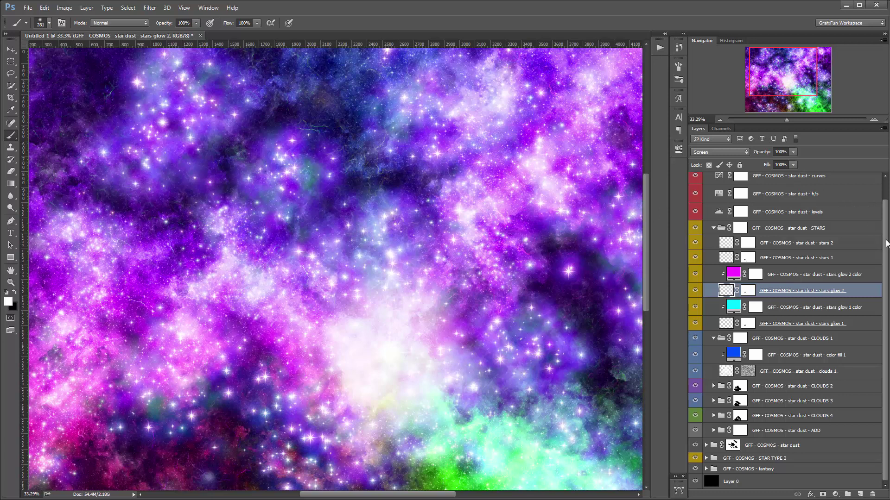
scroll(885, 243, up, 1)
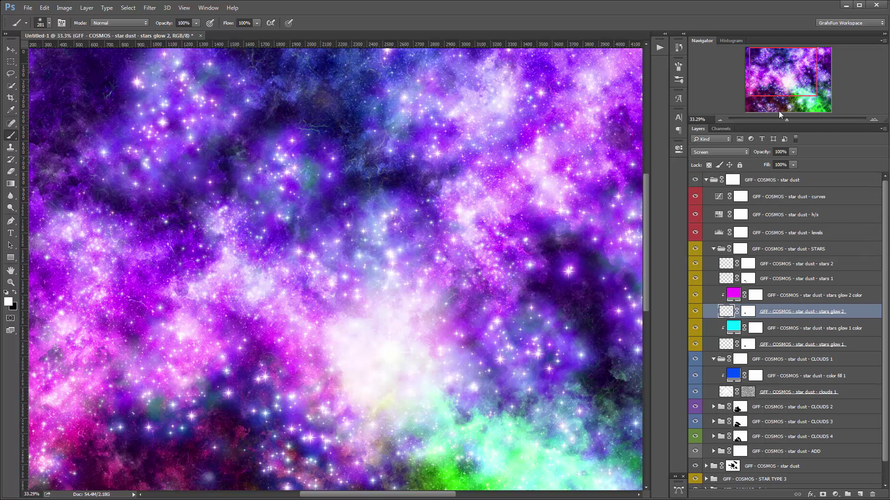
- Compare the whole image with and without the top star dust group
click(660, 48)
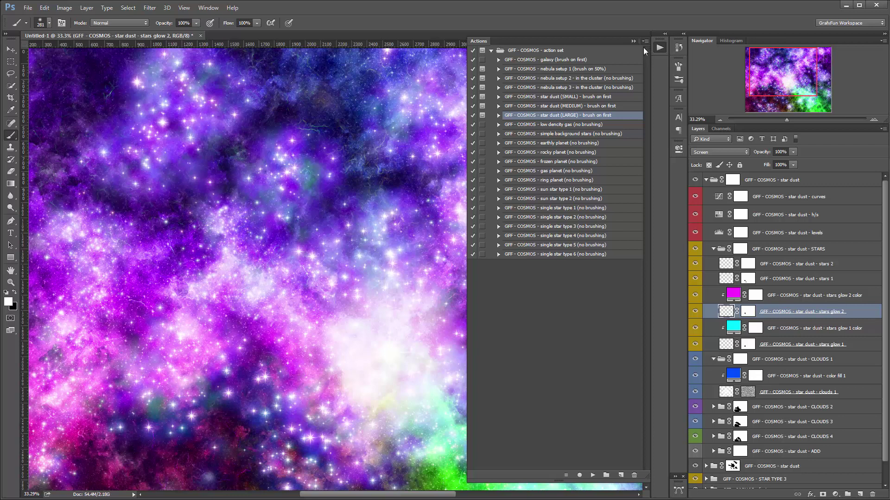
click(659, 47)
mouse_move(793, 86)
mouse_down()
mouse_move(810, 98)
mouse_move(808, 81)
mouse_up()
drag(788, 122, 783, 121)
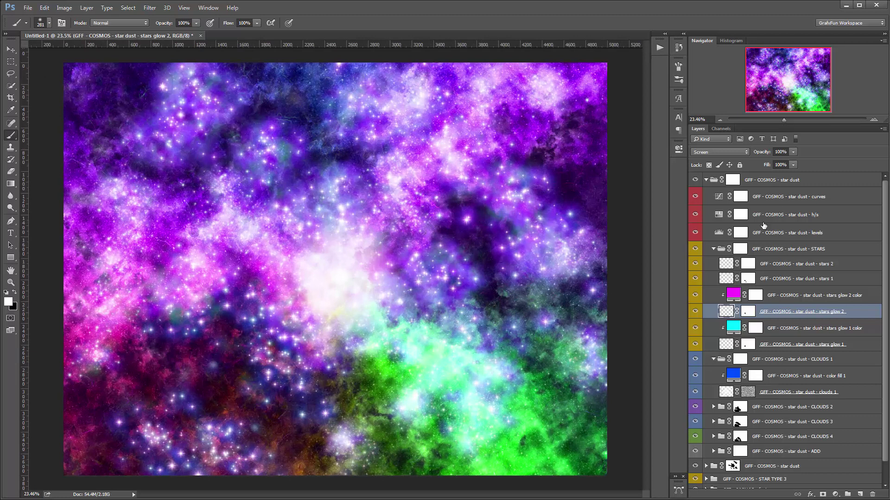
click(695, 181)
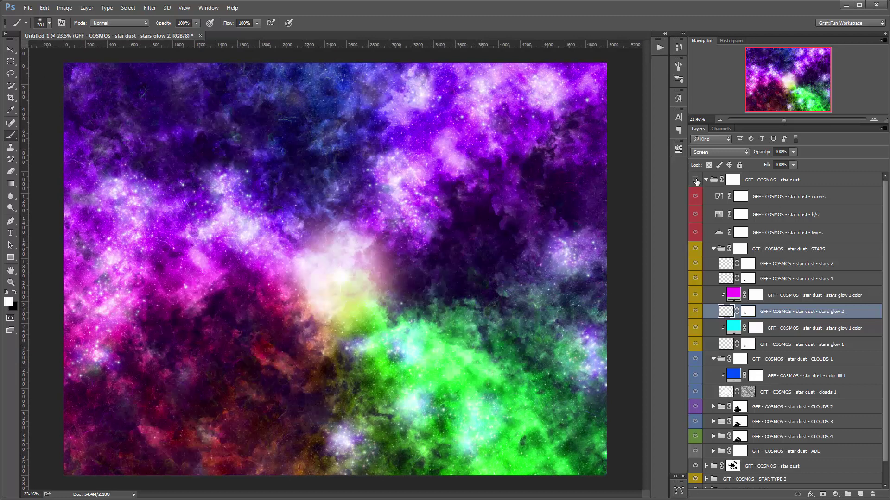
click(696, 180)
- Paint black on the top star dust group's mask over the dark areas right of the sun, in the red clouds and across the upper part
click(744, 181)
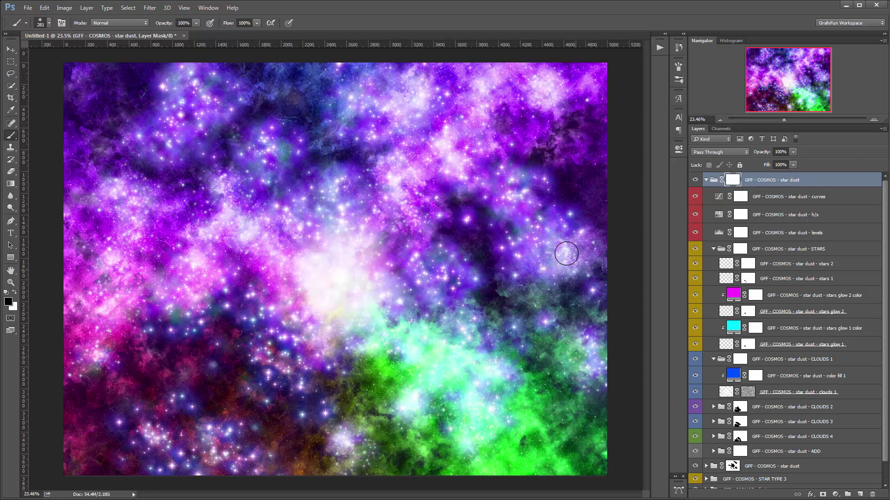
drag(468, 223, 484, 255)
mouse_move(260, 399)
mouse_down()
mouse_move(198, 362)
mouse_move(257, 413)
mouse_move(244, 449)
mouse_move(260, 467)
mouse_move(213, 445)
mouse_move(173, 398)
mouse_move(228, 437)
mouse_move(205, 322)
mouse_move(187, 357)
mouse_move(155, 334)
mouse_up()
mouse_move(189, 149)
mouse_down()
mouse_move(146, 133)
mouse_move(113, 135)
mouse_move(157, 153)
mouse_up()
mouse_move(220, 69)
mouse_down()
mouse_move(214, 84)
mouse_move(243, 93)
mouse_up()
drag(200, 97, 204, 78)
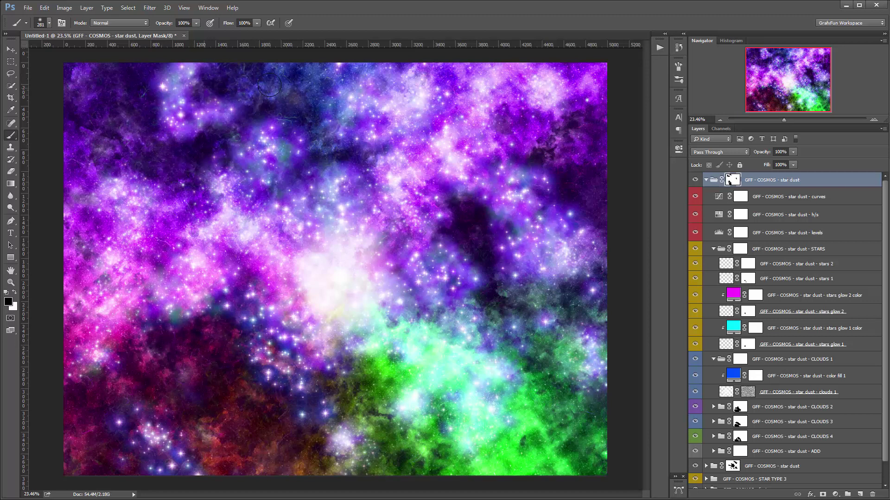
drag(290, 132, 298, 167)
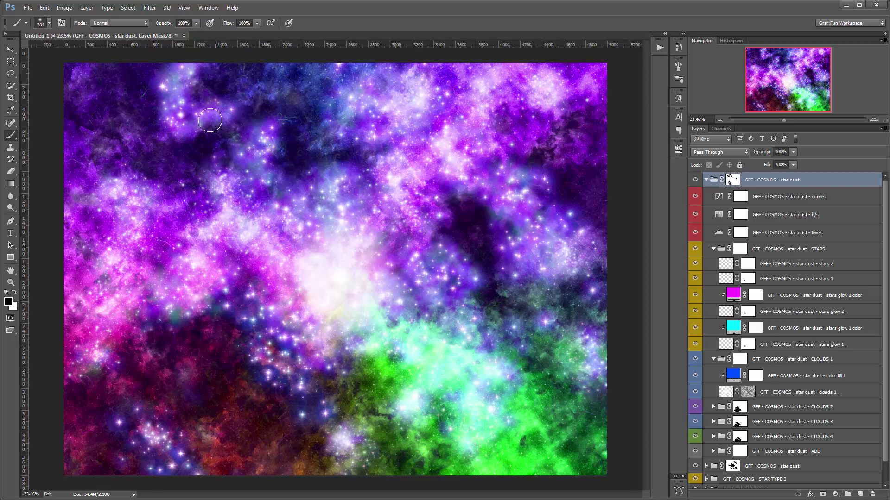
drag(213, 121, 180, 134)
mouse_move(330, 94)
mouse_down()
mouse_move(388, 153)
mouse_move(439, 128)
mouse_move(424, 123)
mouse_move(467, 99)
mouse_move(460, 152)
mouse_up()
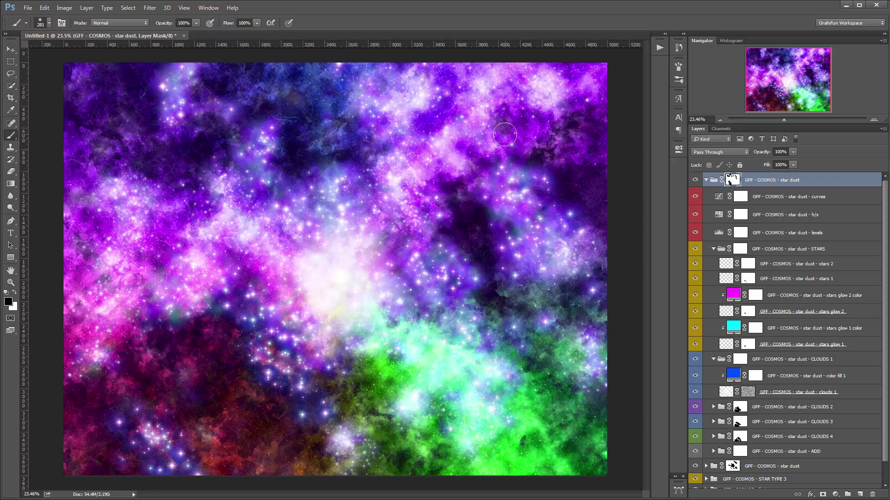
- Enlarge the soft brush to 498 px and mask more star dust right of the sun, over the red clouds and near the upper edge
right_click(601, 162)
click(606, 157)
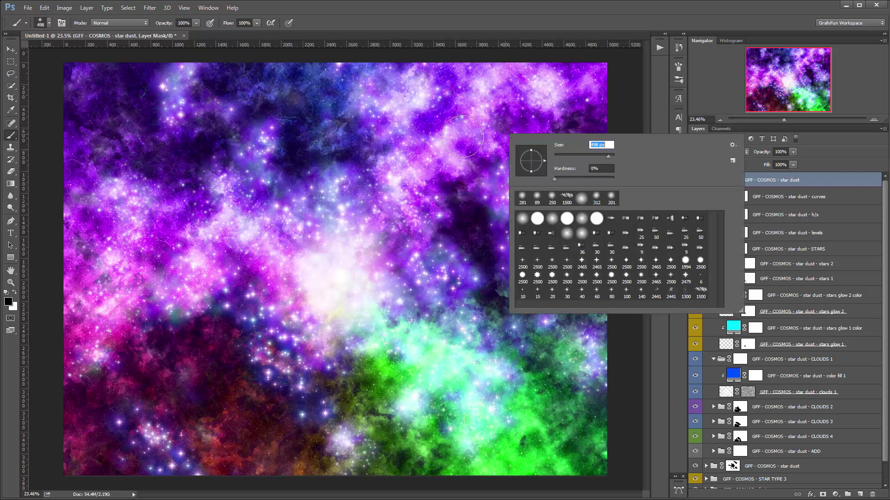
drag(437, 155, 459, 162)
mouse_move(540, 188)
mouse_down()
mouse_move(567, 189)
mouse_move(582, 242)
mouse_move(558, 257)
mouse_move(476, 233)
mouse_move(573, 320)
mouse_move(610, 285)
mouse_move(542, 231)
mouse_move(615, 231)
mouse_up()
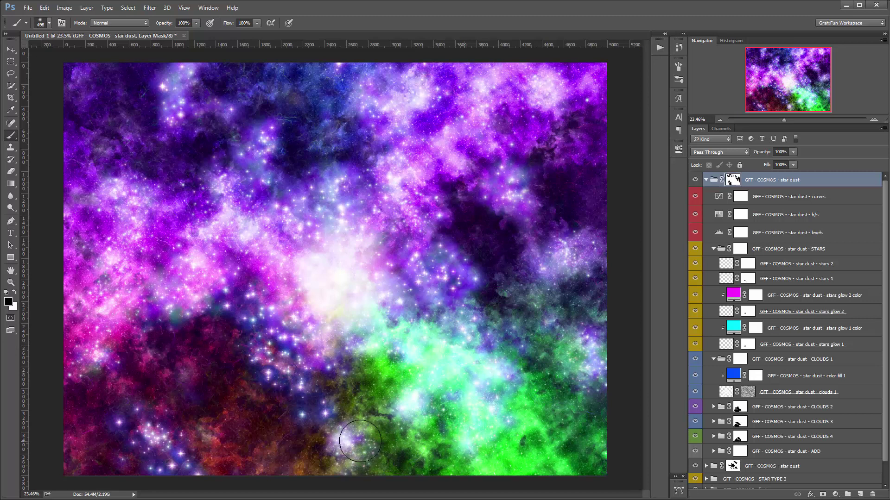
mouse_move(275, 345)
mouse_down()
mouse_move(257, 358)
mouse_move(235, 317)
mouse_move(312, 213)
mouse_move(268, 271)
mouse_move(198, 279)
mouse_move(195, 246)
mouse_up()
drag(367, 131, 417, 119)
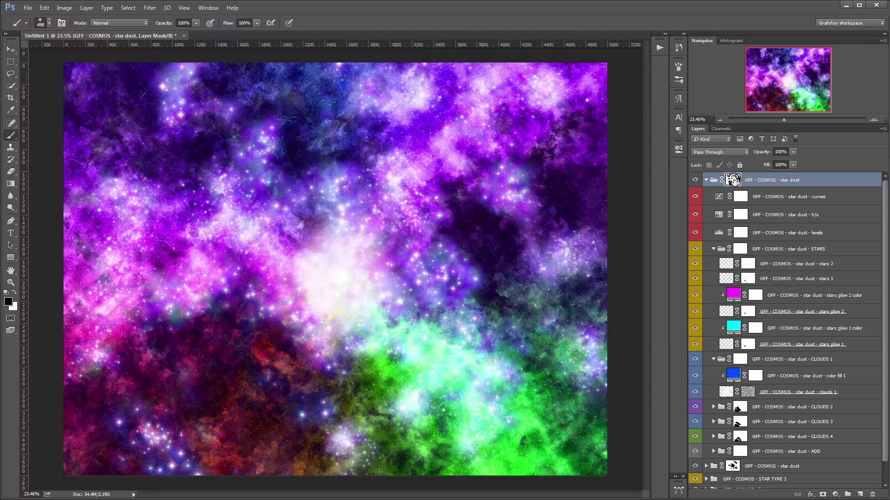
- Load the top star dust group's mask as a selection to inspect its painted areas, and deselect it with the Lasso tool
ctrl+click(733, 180)
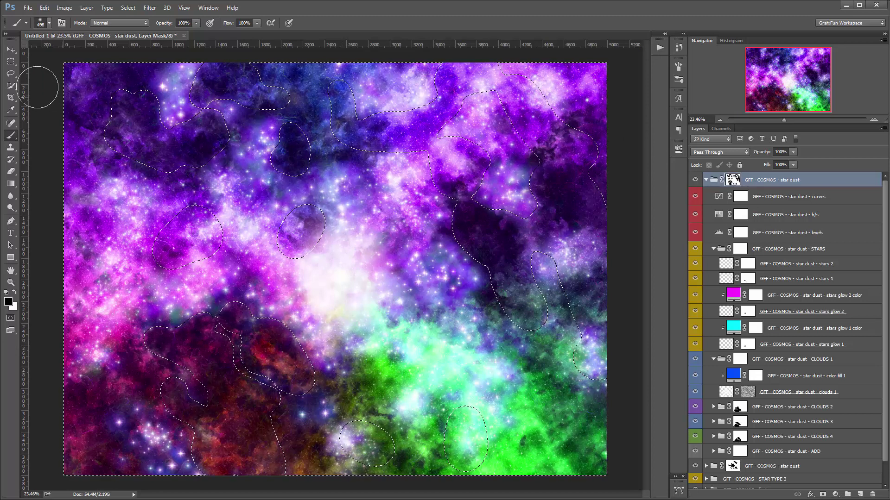
click(11, 74)
right_click(294, 139)
click(307, 144)
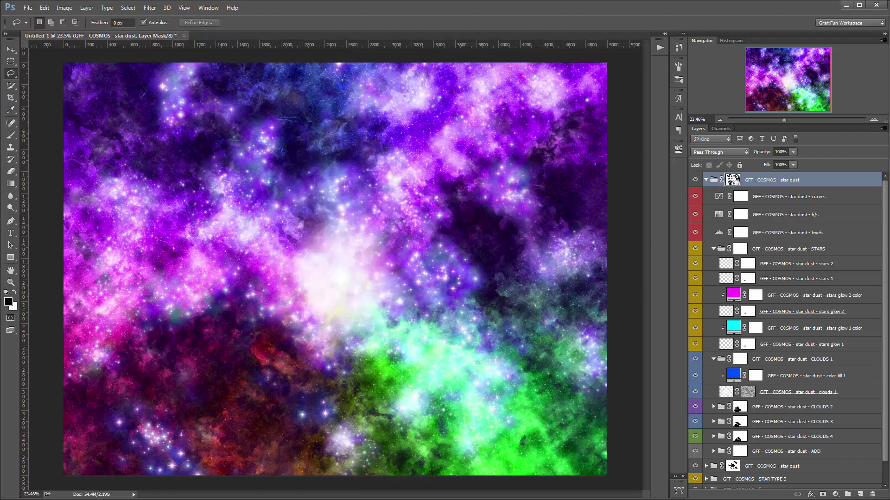
- Compare the image with the top star dust group's mask disabled and enabled, and collapse the group
shift+click(736, 181)
shift+click(736, 181)
shift+click(736, 181)
shift+click(735, 181)
shift+click(736, 181)
shift+click(736, 181)
shift+click(736, 181)
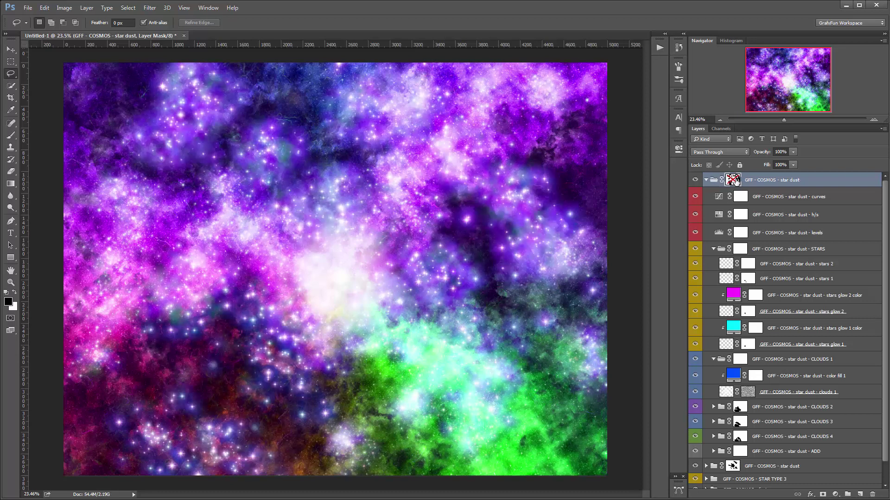
shift+click(736, 180)
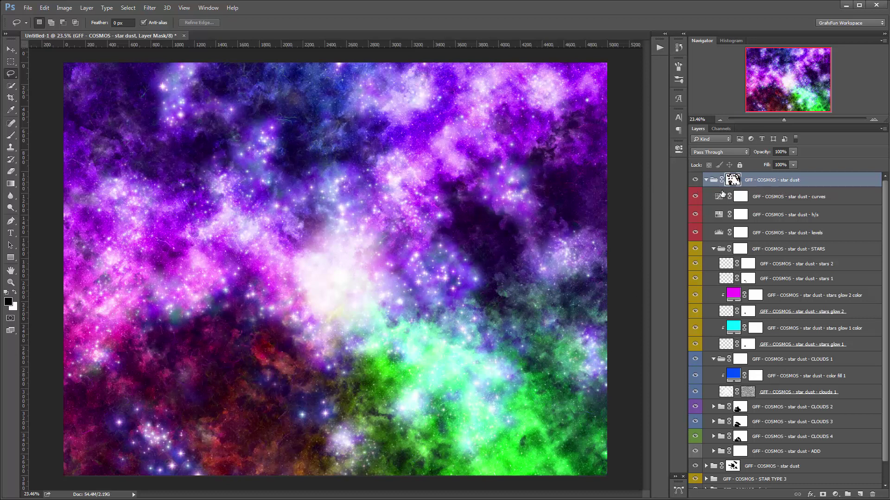
click(704, 181)
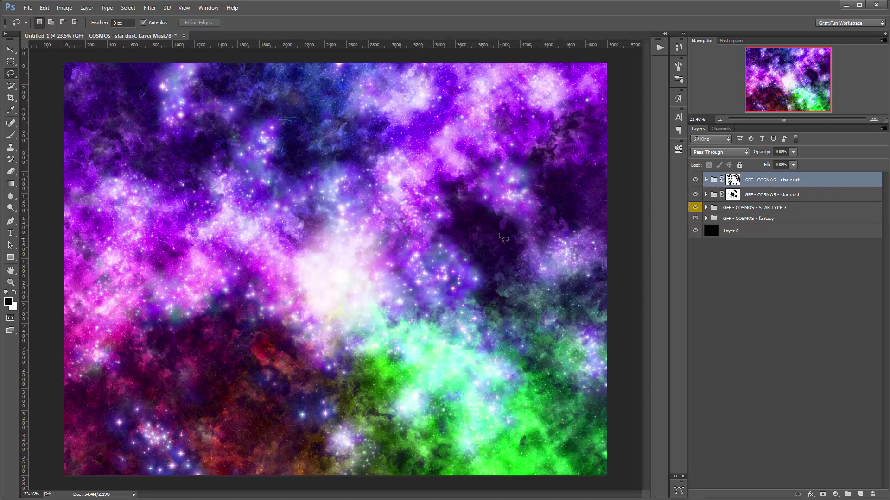
- Compare the area around the sun with the top star dust group hidden and shown
click(695, 180)
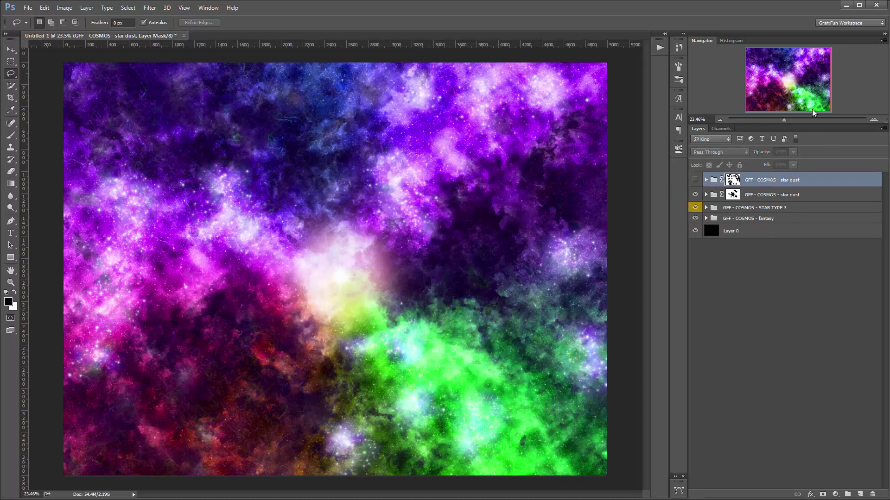
drag(784, 120, 775, 81)
click(698, 180)
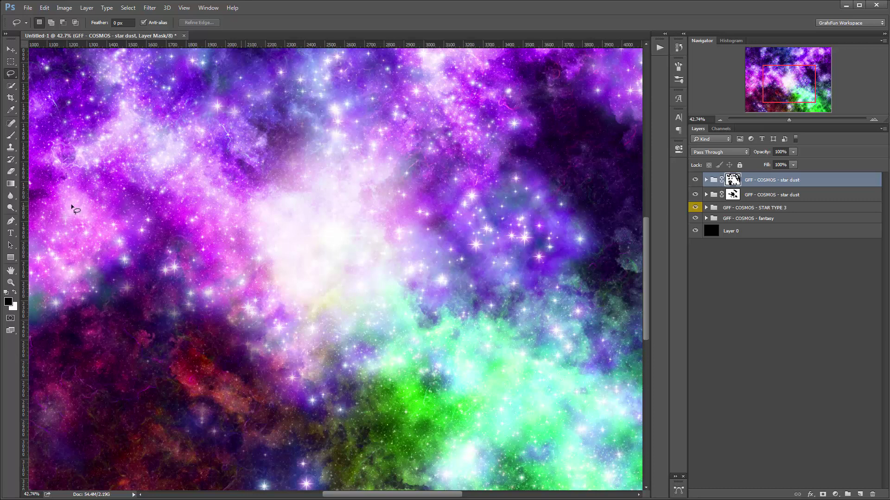
- Paint black on the top star dust mask with the 498 px brush right of the sun, over the sun and over the blue clouds above it
click(11, 134)
mouse_move(463, 232)
mouse_down()
mouse_move(523, 249)
mouse_move(544, 271)
mouse_move(538, 204)
mouse_move(539, 262)
mouse_move(554, 200)
mouse_move(509, 242)
mouse_move(467, 226)
mouse_move(509, 237)
mouse_up()
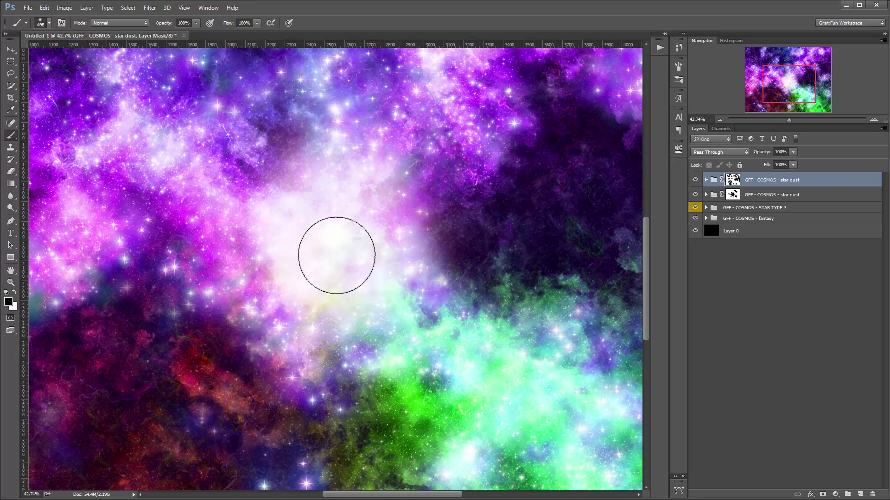
mouse_move(336, 255)
mouse_down()
mouse_move(326, 234)
mouse_move(333, 223)
mouse_move(312, 245)
mouse_move(338, 222)
mouse_move(333, 213)
mouse_move(353, 227)
mouse_move(310, 231)
mouse_move(433, 218)
mouse_move(492, 188)
mouse_move(332, 230)
mouse_move(337, 235)
mouse_up()
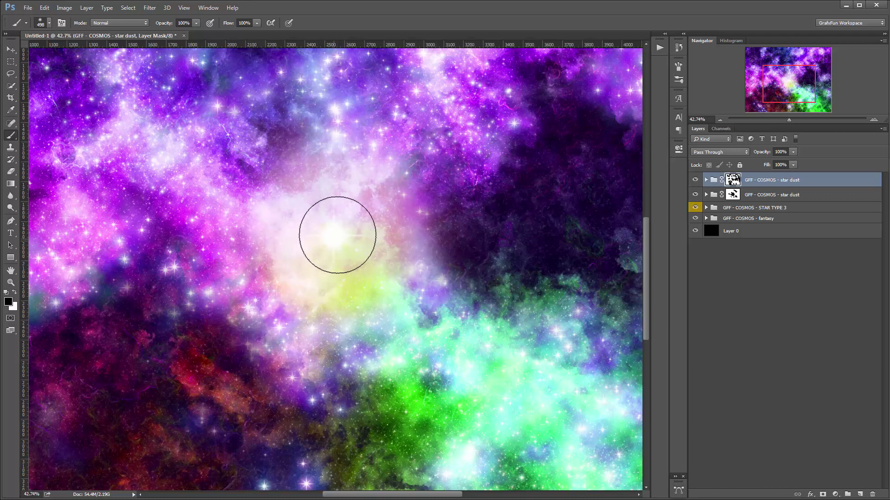
drag(795, 87, 789, 79)
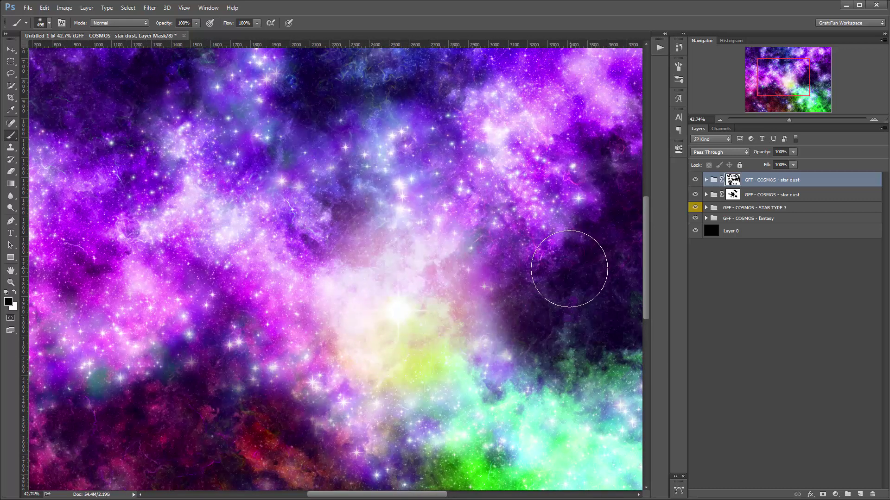
mouse_move(312, 159)
mouse_down()
mouse_move(324, 120)
mouse_move(441, 69)
mouse_move(303, 185)
mouse_move(306, 150)
mouse_move(321, 180)
mouse_move(348, 101)
mouse_up()
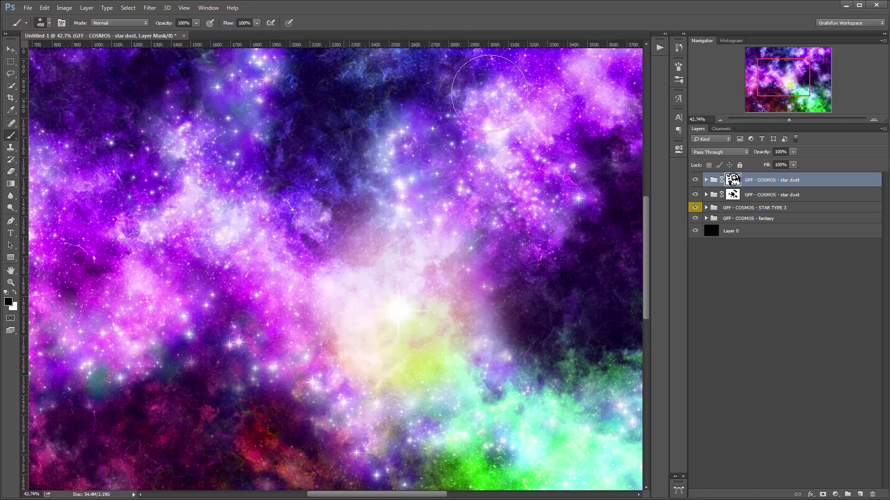
- Hide the top star dust group to judge the image without it, and delete the group
drag(804, 79, 781, 78)
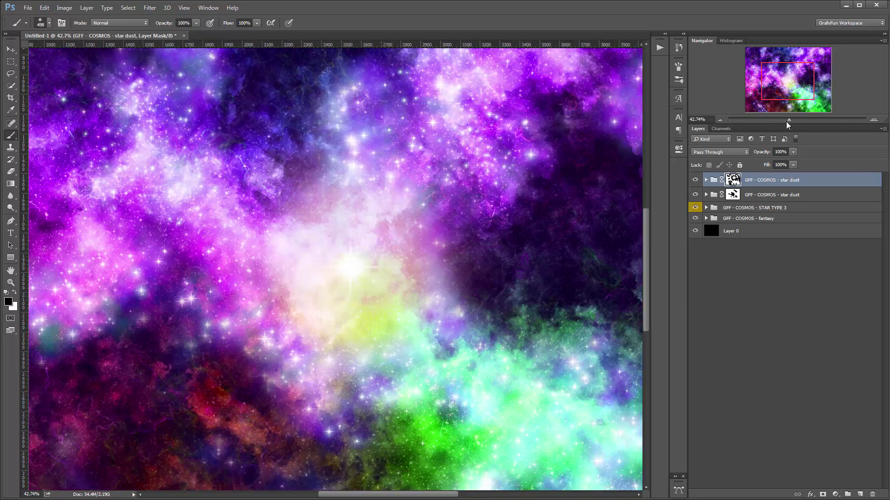
drag(786, 122, 785, 119)
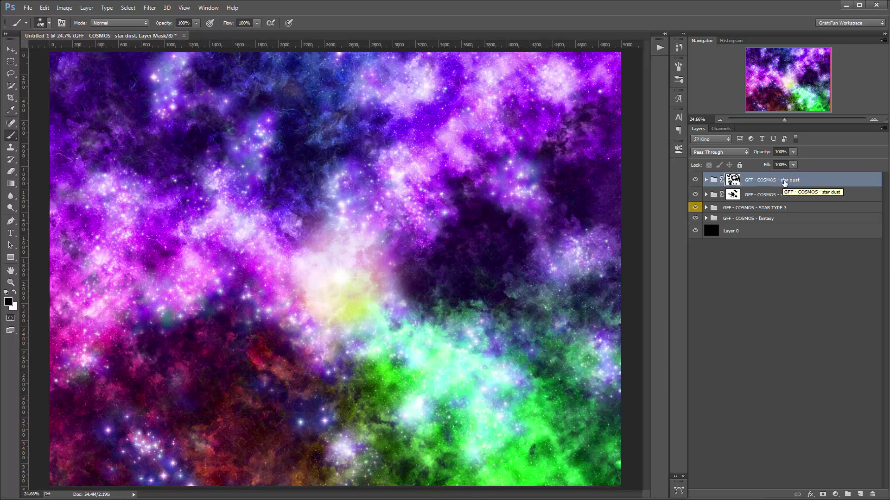
click(694, 180)
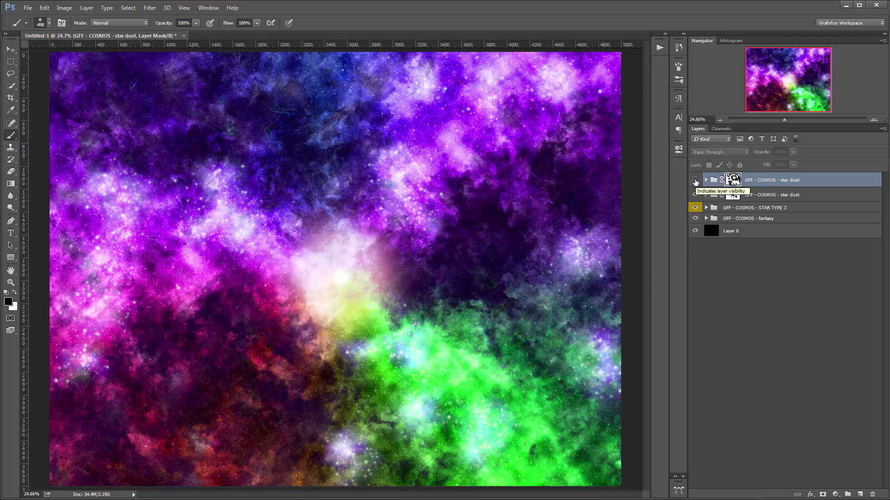
drag(732, 179, 872, 496)
click(659, 48)
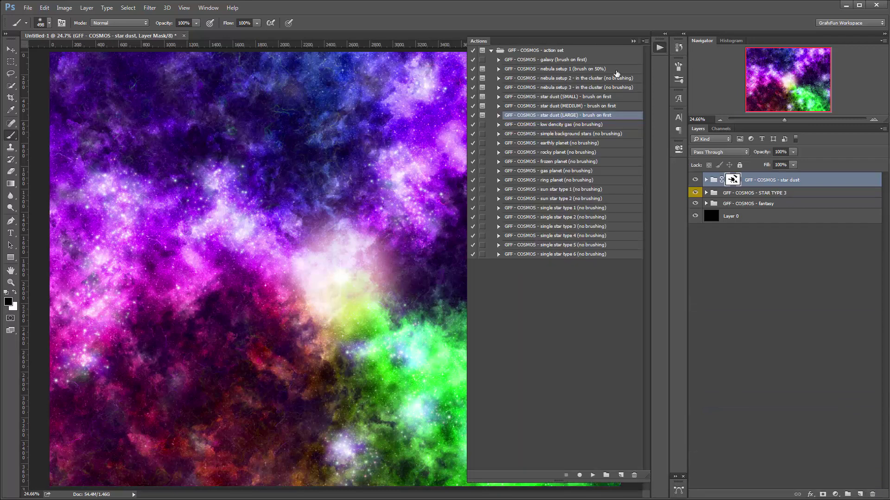
click(660, 48)
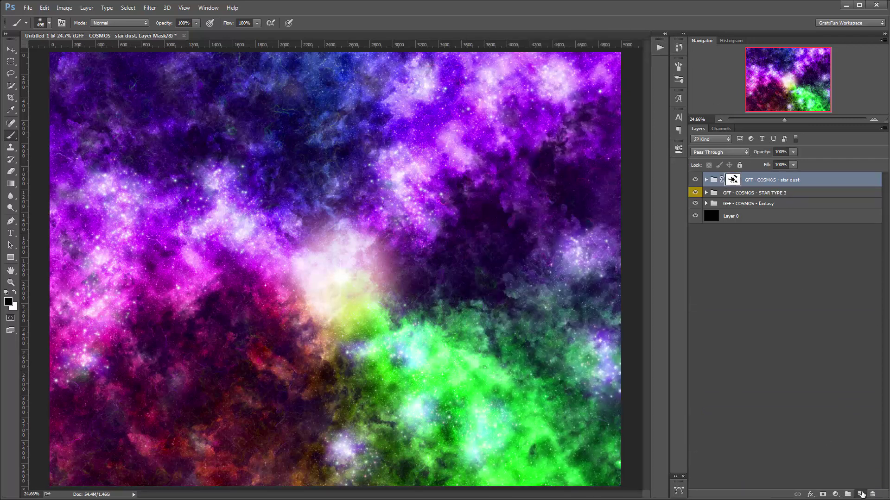
- Create a layer and paint soft white spots and short strokes left of the sun, above it and to its right with a 170 px brush
click(860, 494)
key(x)
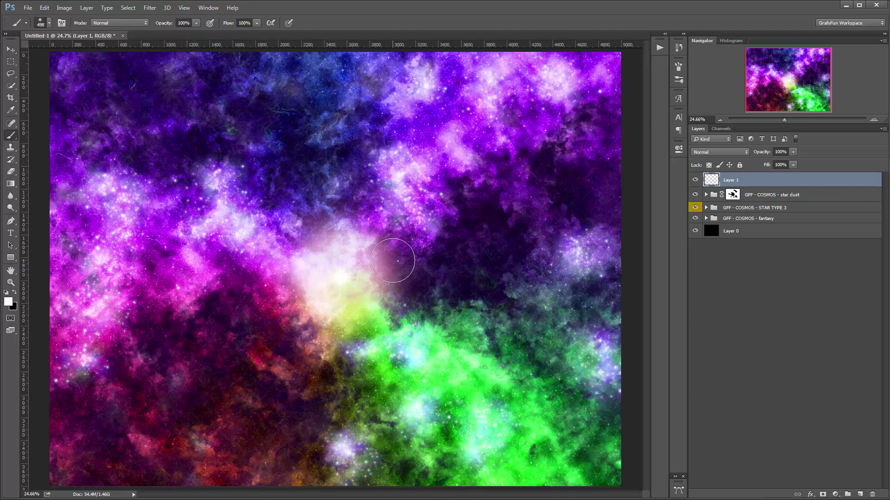
right_click(398, 261)
click(482, 282)
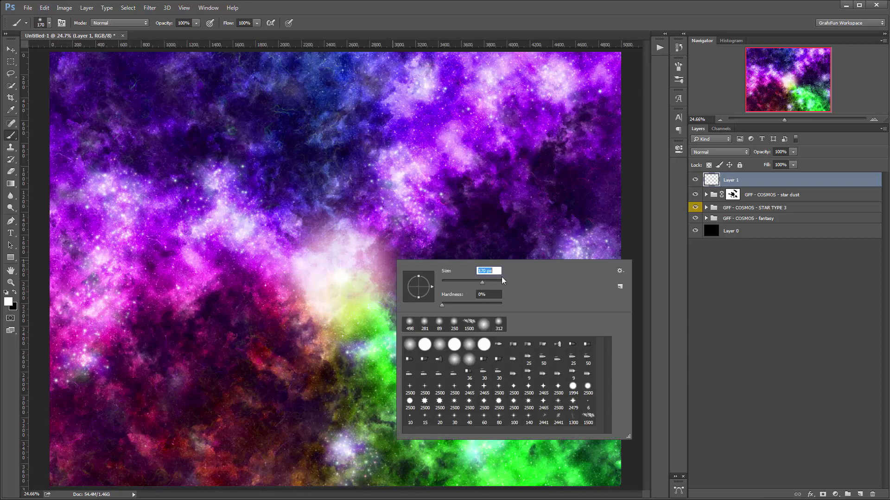
drag(270, 284, 253, 261)
drag(429, 228, 420, 212)
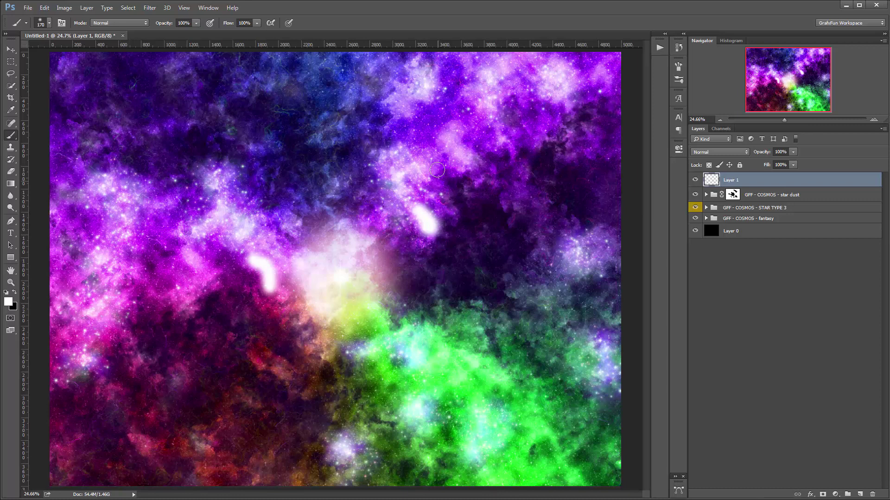
click(424, 158)
click(456, 145)
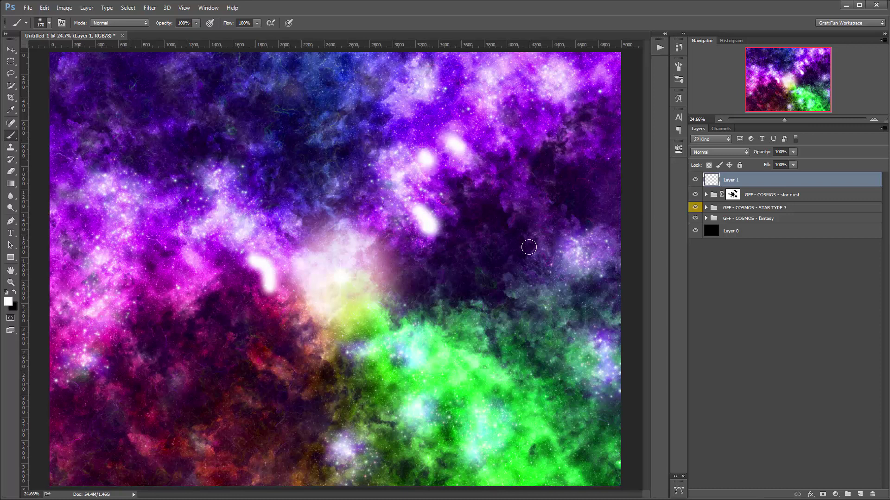
mouse_move(487, 272)
mouse_down()
mouse_move(463, 268)
mouse_move(486, 277)
mouse_up()
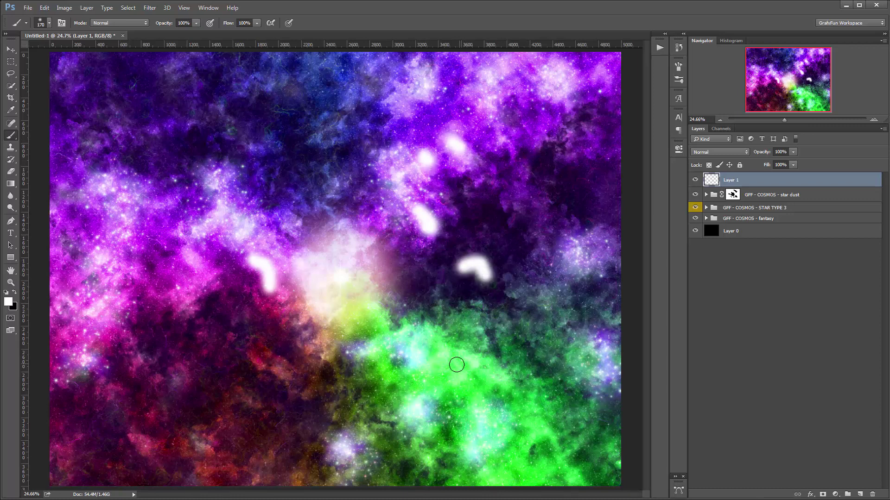
- Paint more white spots over the green, red, magenta and blue clouds and near the image's right edge with the 170 px brush
drag(458, 377, 463, 368)
drag(209, 446, 196, 440)
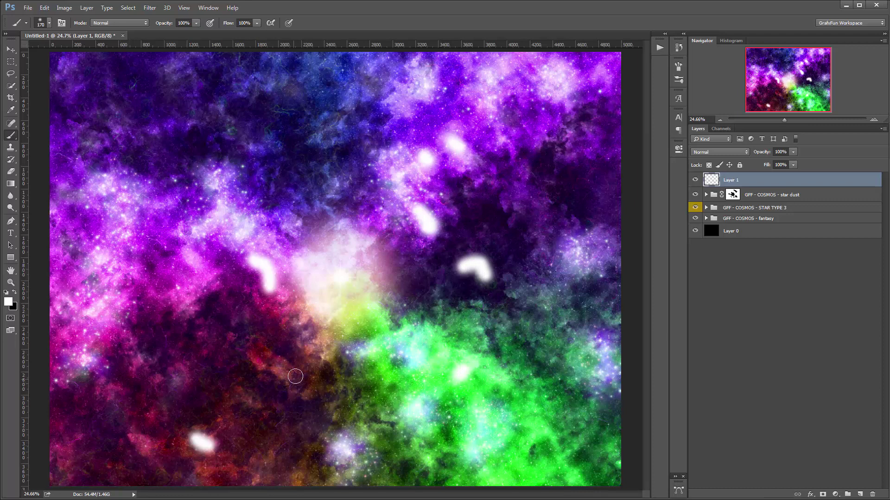
click(283, 372)
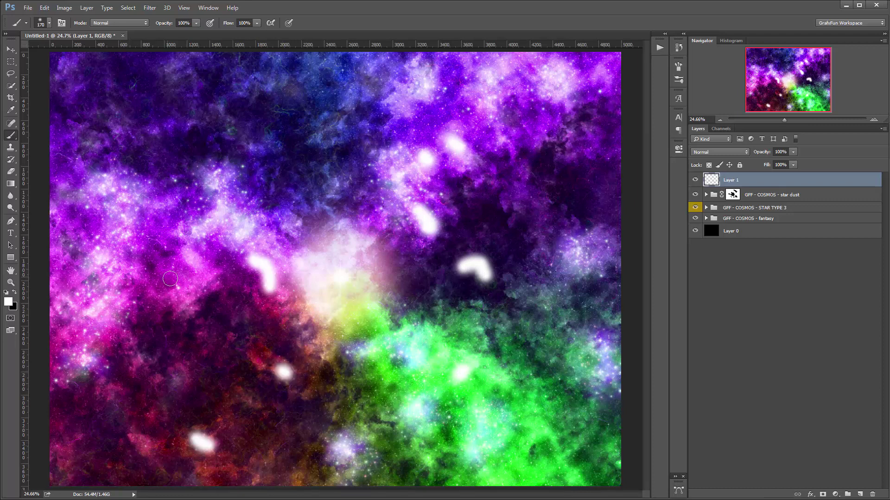
click(178, 295)
click(189, 258)
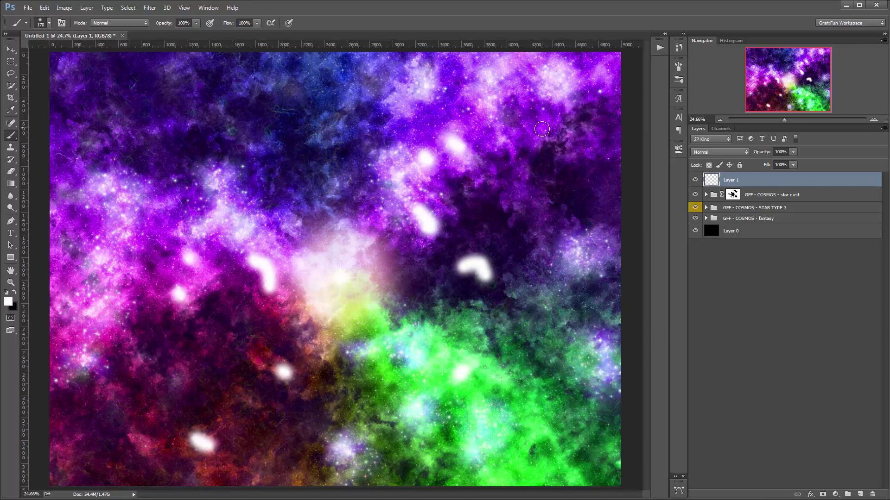
click(541, 128)
click(551, 212)
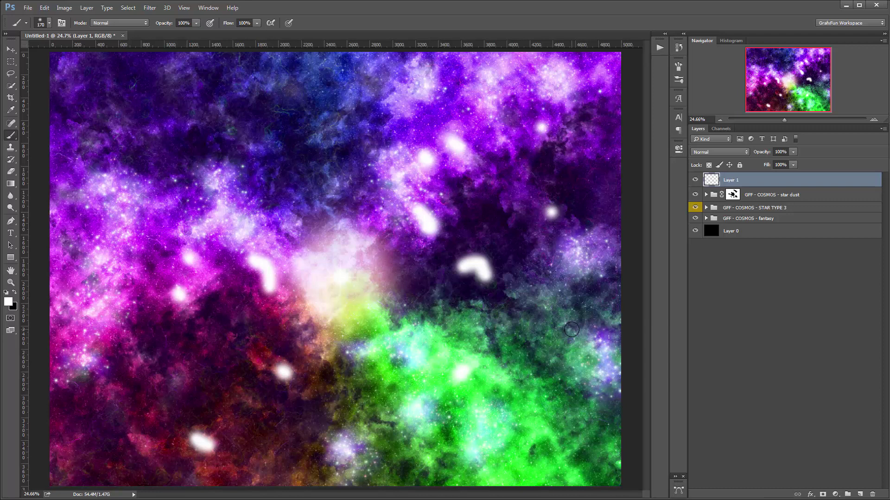
click(544, 347)
click(322, 139)
click(340, 128)
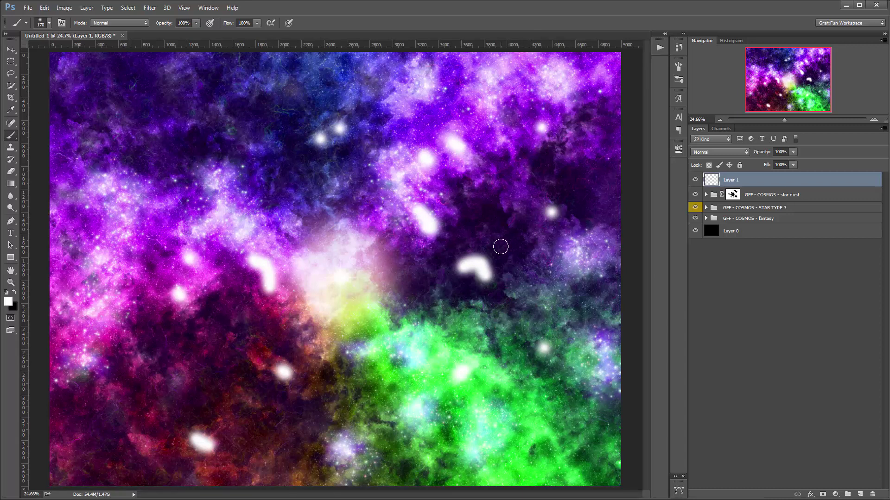
click(12, 173)
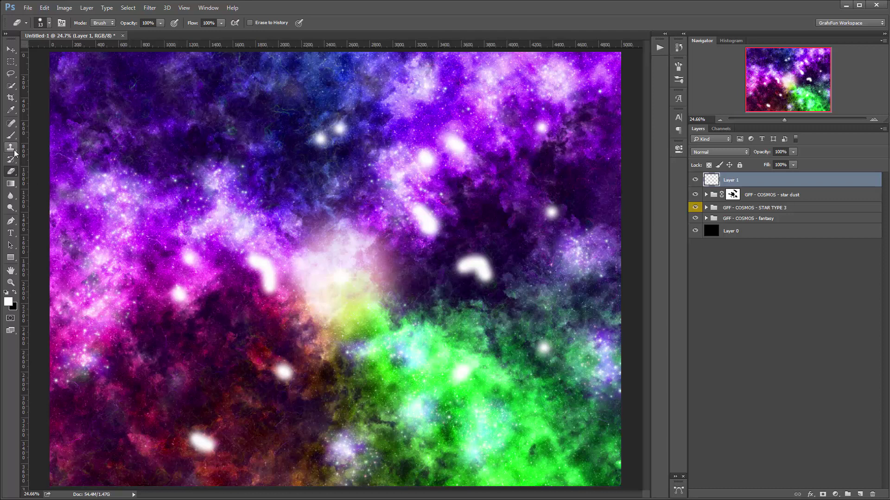
click(11, 136)
click(16, 292)
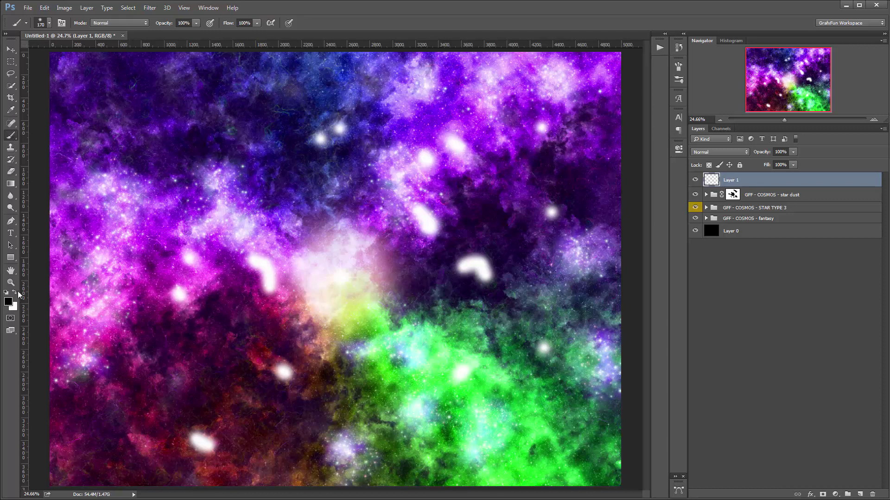
mouse_move(413, 141)
mouse_down()
mouse_move(428, 183)
mouse_move(431, 159)
mouse_up()
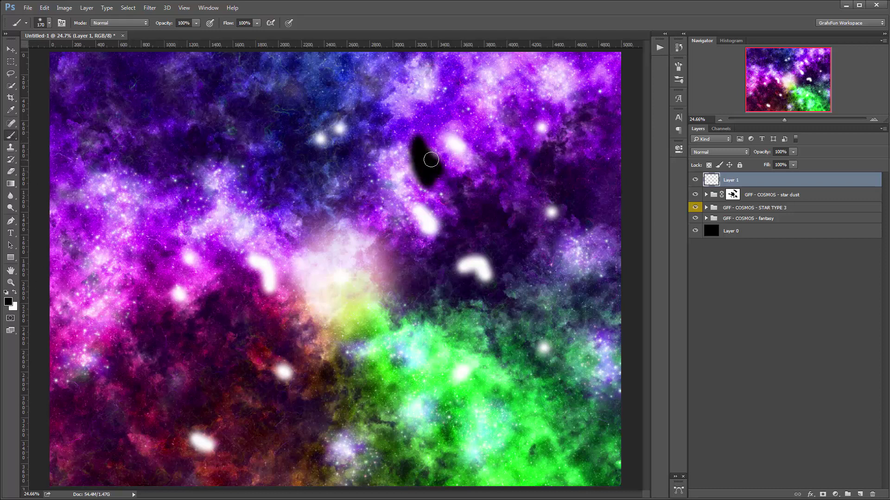
key(ctrl+z)
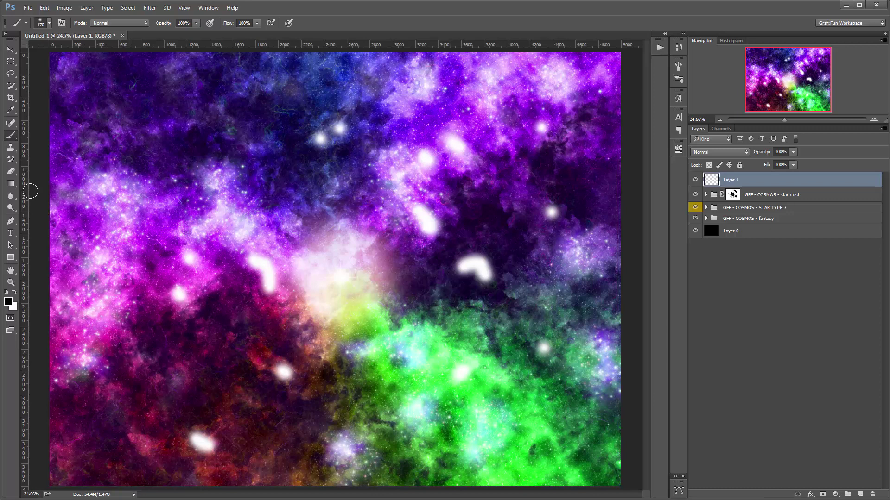
- Erase the white marks left of and above the sun and reduce the two strokes to its right with a soft 498 px eraser
click(11, 172)
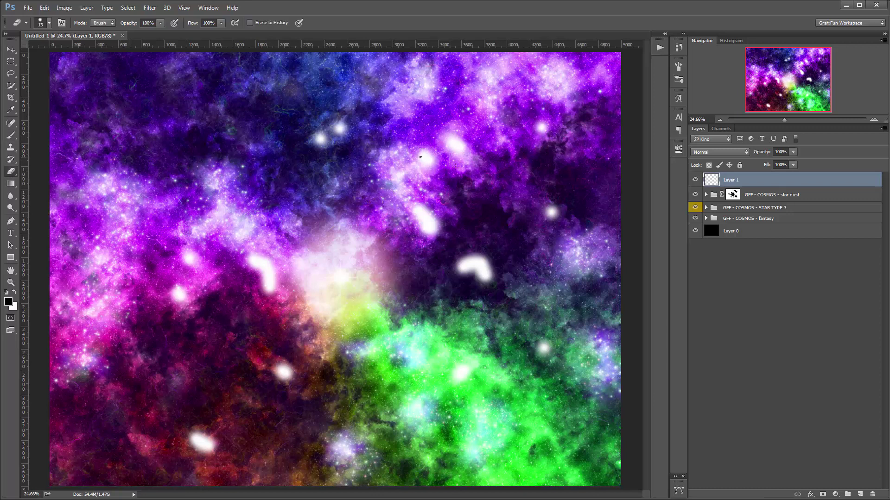
right_click(417, 158)
click(448, 219)
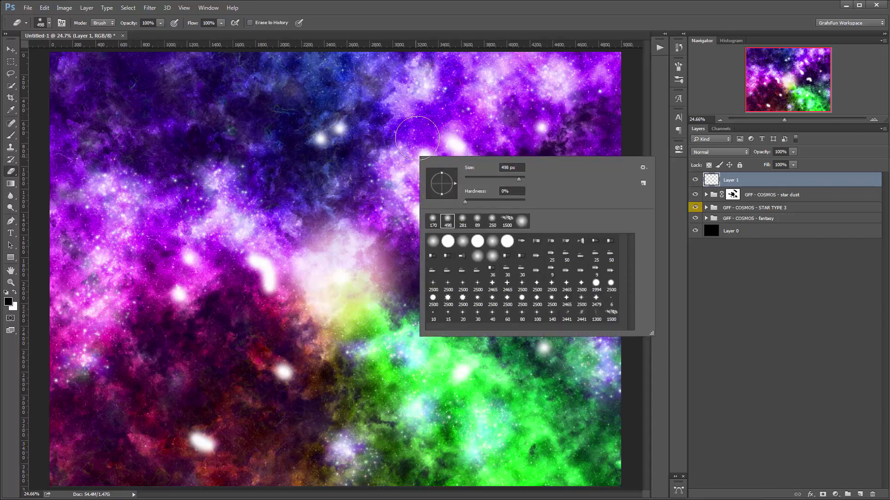
key(Return)
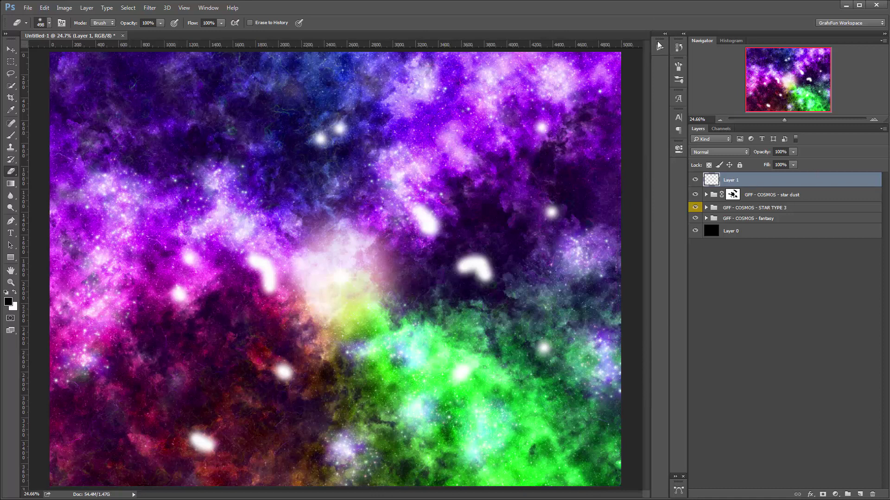
mouse_move(308, 284)
mouse_down()
mouse_move(281, 289)
mouse_move(271, 260)
mouse_up()
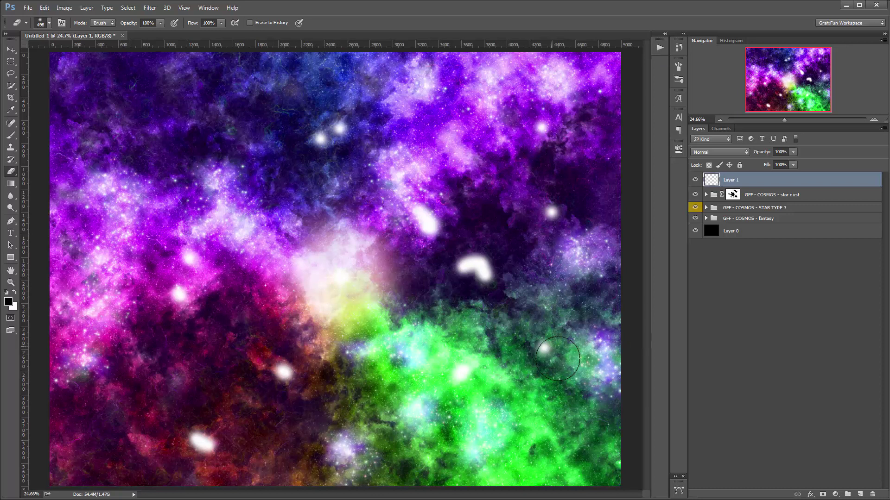
mouse_move(459, 262)
mouse_down()
mouse_move(446, 268)
mouse_move(459, 266)
mouse_up()
drag(424, 218, 440, 243)
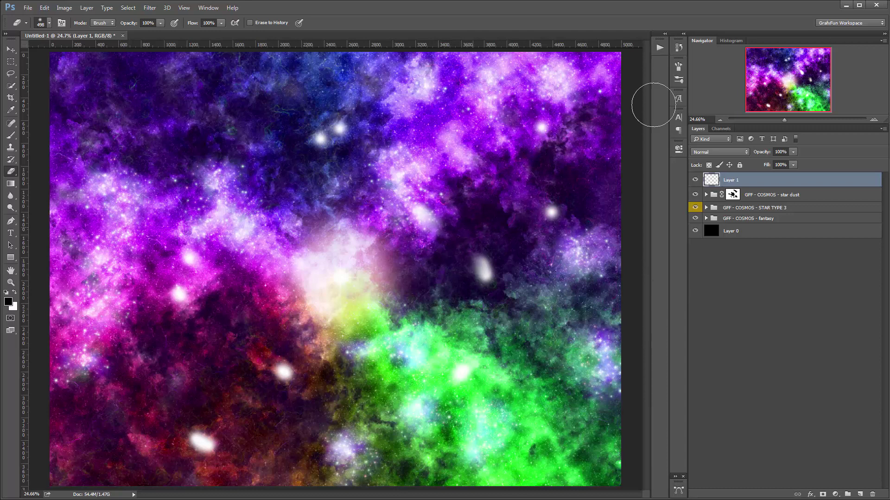
- Run the GFF - COSMOS star dust (LARGE) action on the painted layer, continuing with the brush at 100% opacity
click(659, 47)
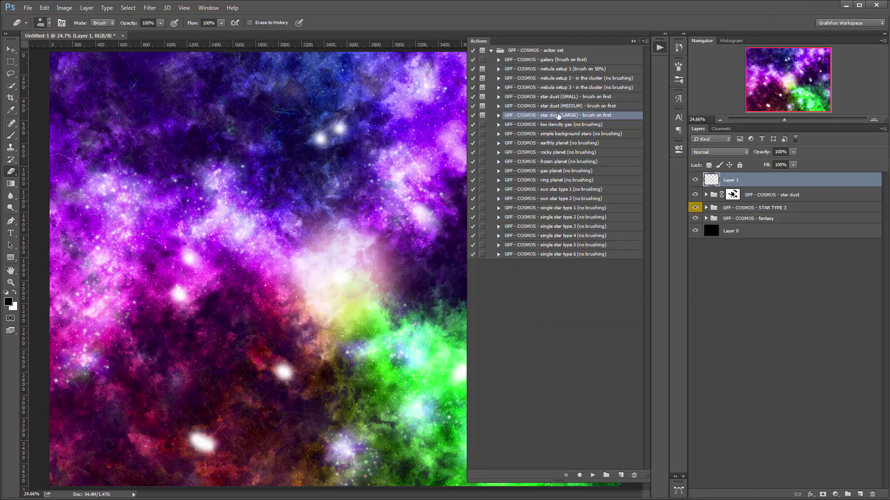
click(592, 476)
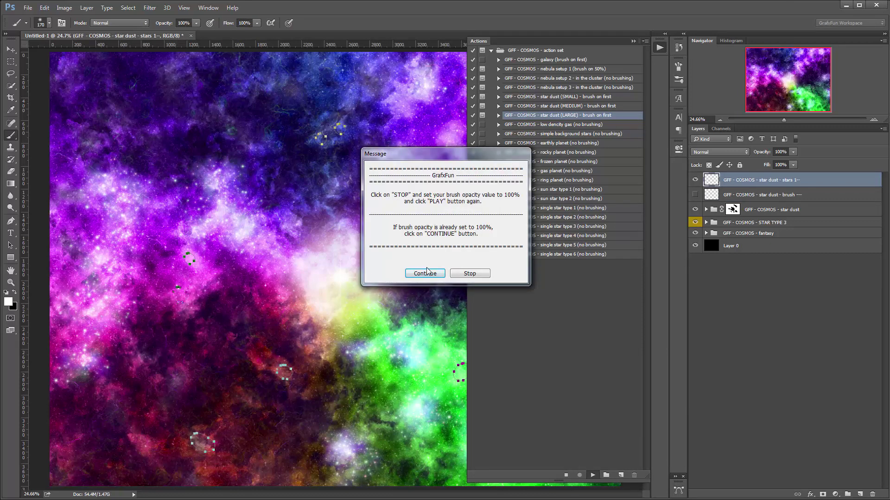
click(425, 274)
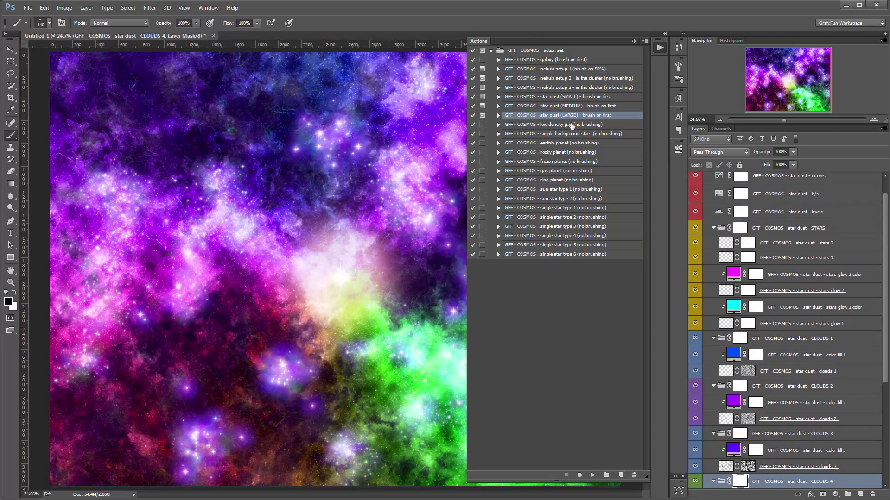
click(633, 42)
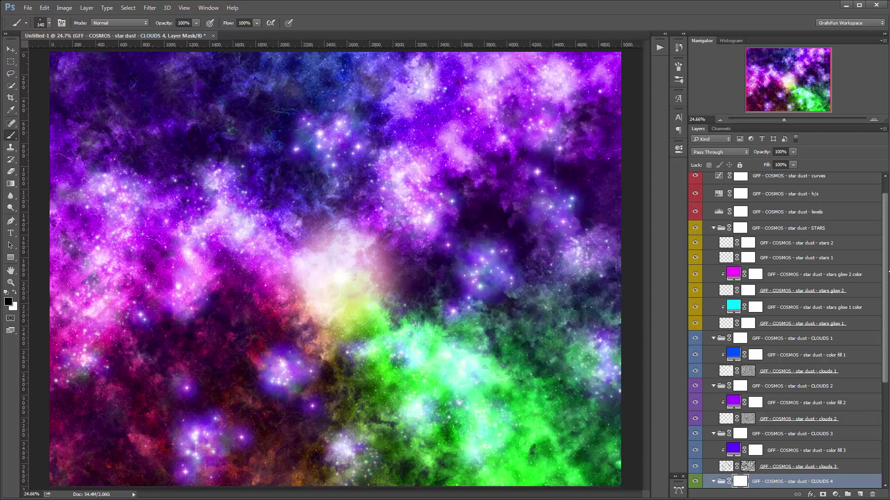
- Collapse the subgroups of the new star dust group and hide its CLOUDS 1, CLOUDS 2, CLOUDS 3 and CLOUDS 4 groups
drag(887, 244, 885, 213)
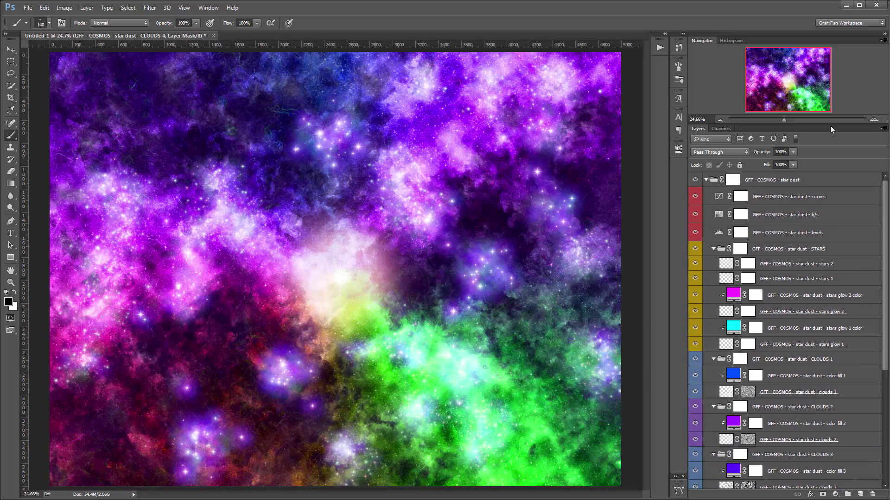
drag(785, 118, 754, 107)
click(779, 100)
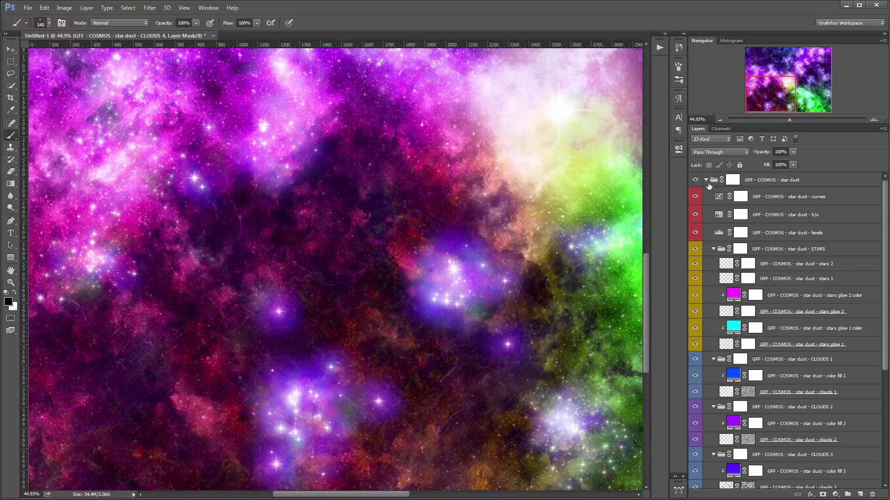
alt+click(706, 181)
click(706, 181)
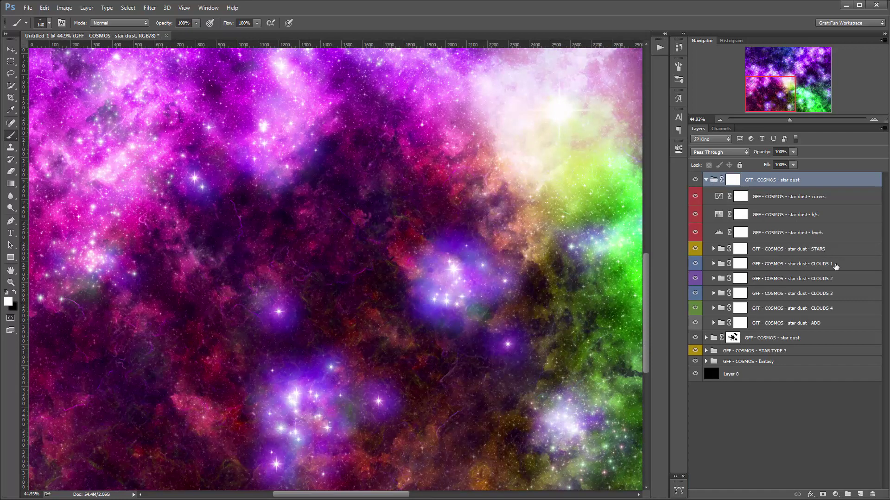
drag(694, 264, 694, 293)
click(694, 307)
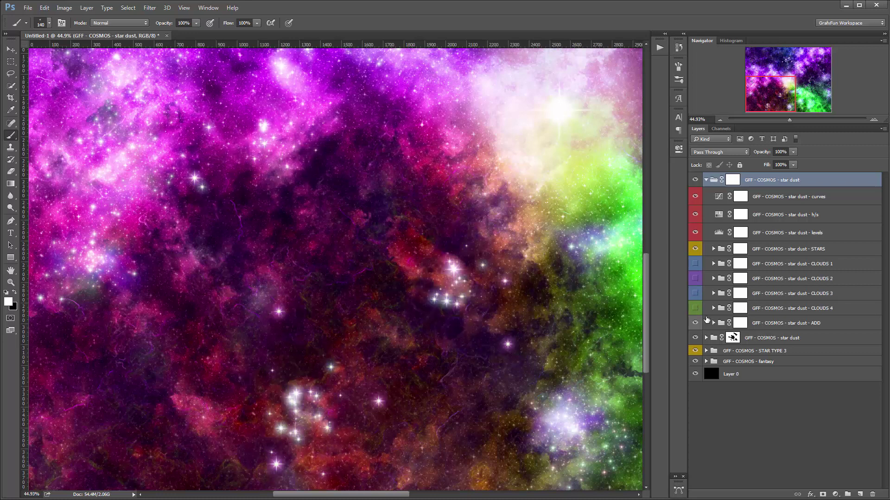
- Compare the stars with the star dust ADD group hidden and shown, and examine the star clusters across the image up close
click(695, 323)
click(695, 324)
click(695, 324)
click(695, 324)
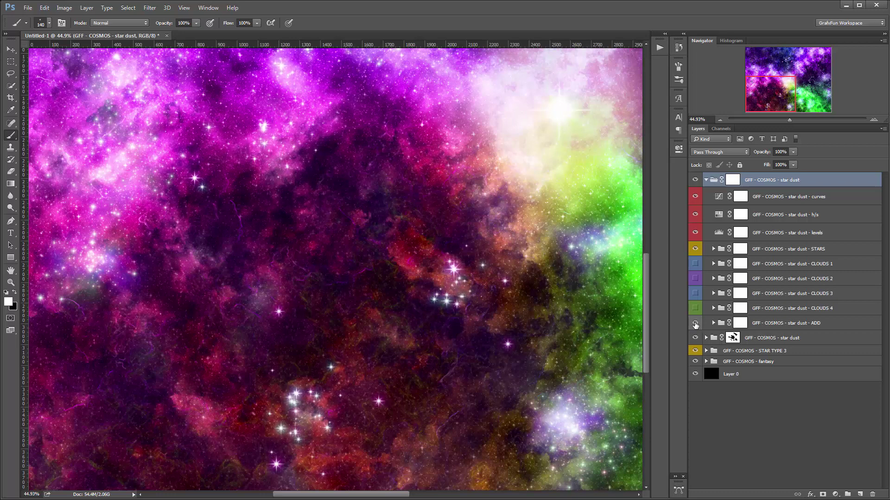
click(695, 324)
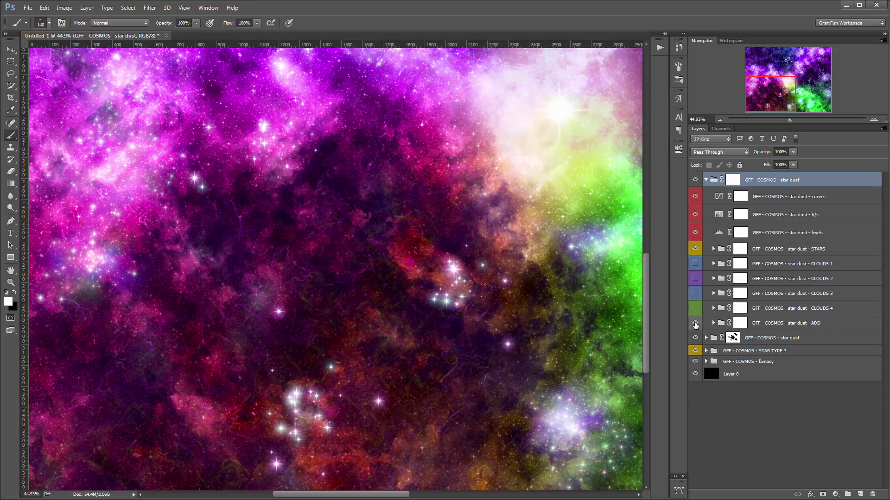
drag(790, 119, 787, 121)
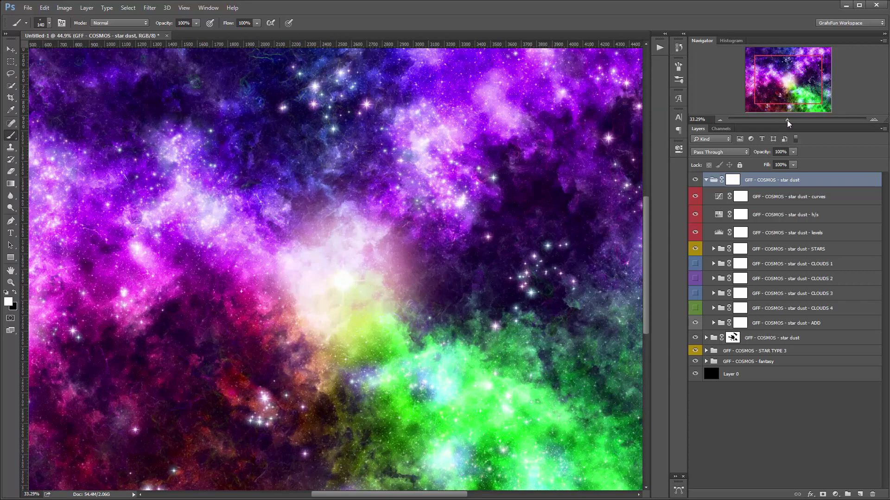
drag(781, 76, 781, 85)
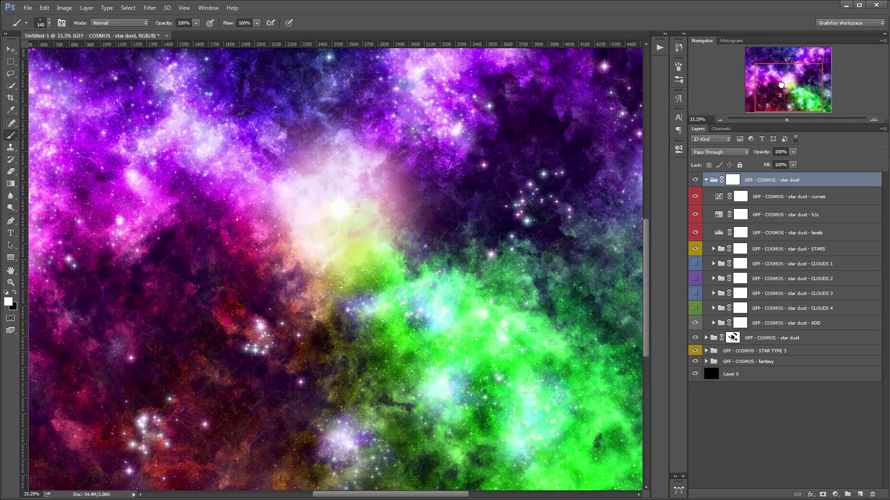
drag(787, 120, 790, 121)
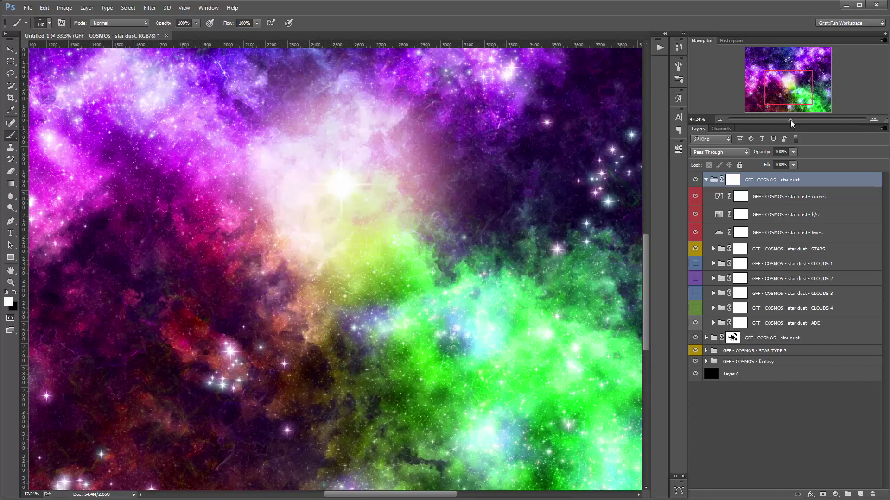
drag(801, 83, 809, 62)
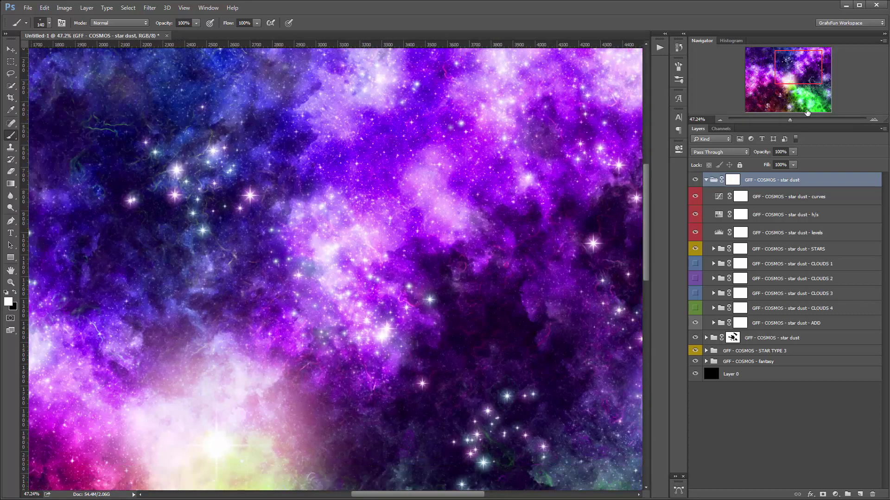
drag(788, 119, 784, 119)
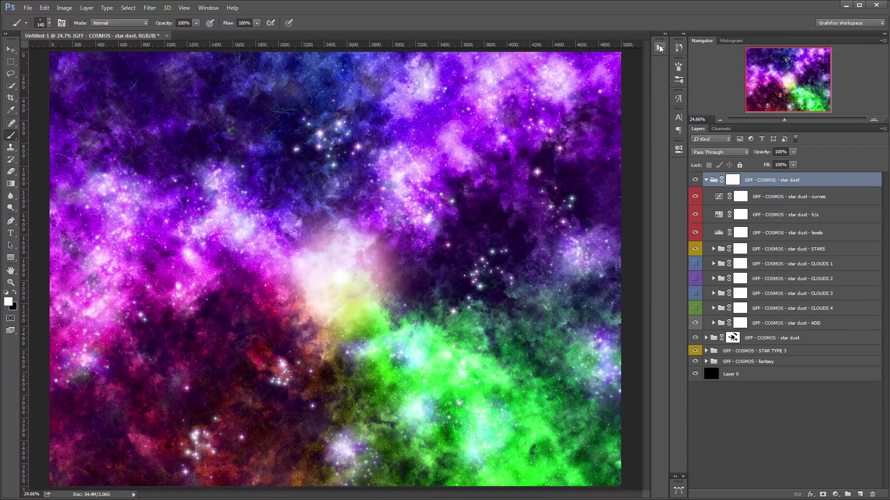
- Delete both star dust groups, the STAR TYPE 3 group and the fantasy group, keeping only the black Layer 0
click(660, 47)
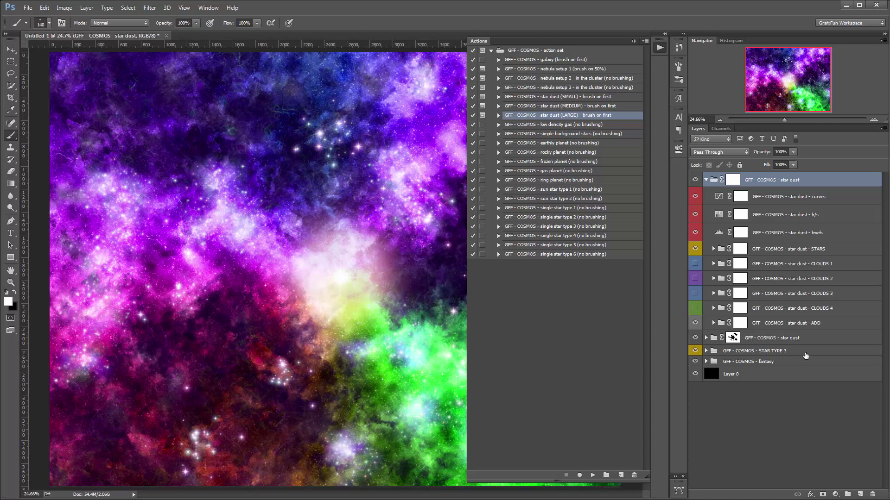
shift+click(782, 364)
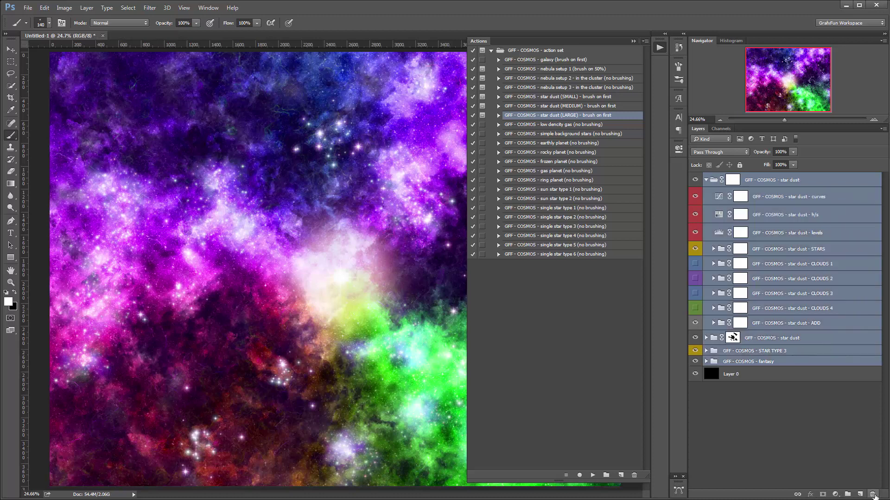
click(872, 494)
click(410, 193)
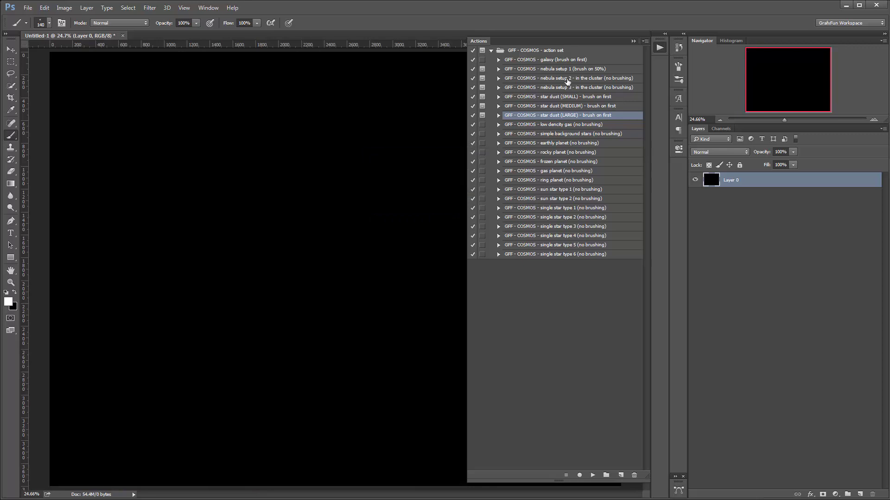
- Run the GFF - COSMOS nebula setup 3 - in the cluster action on Layer 0, continuing with the brush at 100% opacity
click(615, 81)
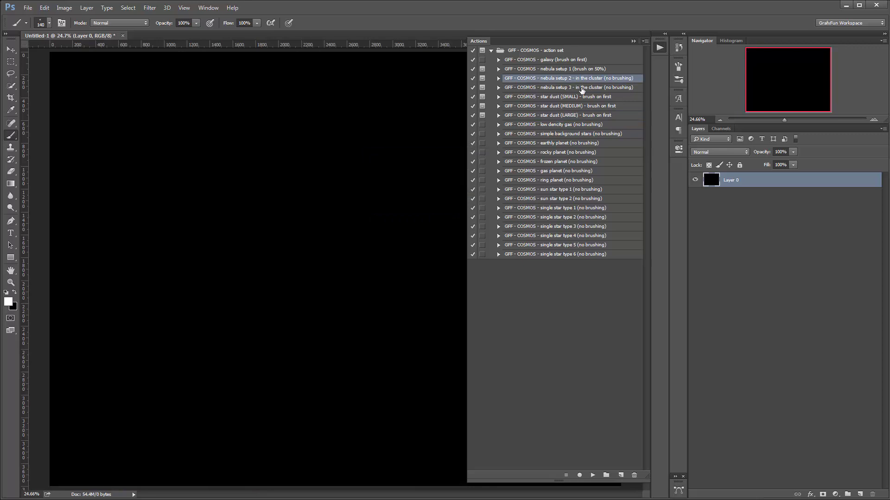
click(593, 89)
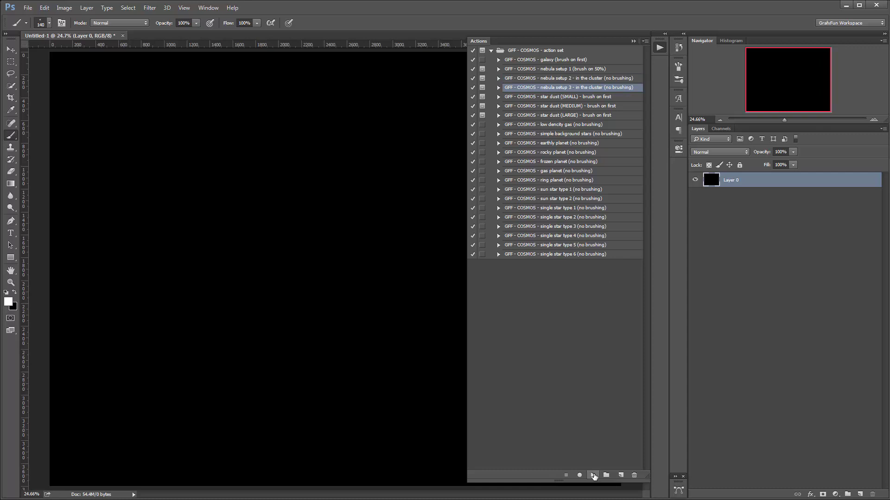
click(594, 476)
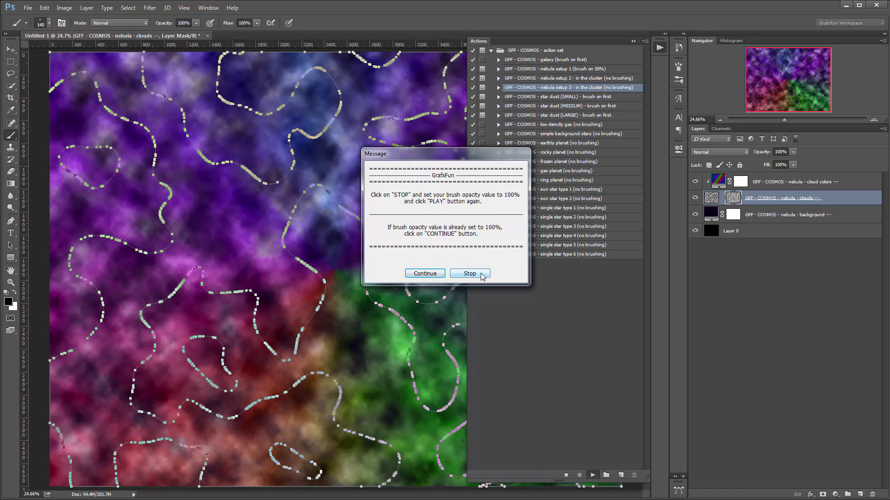
click(425, 274)
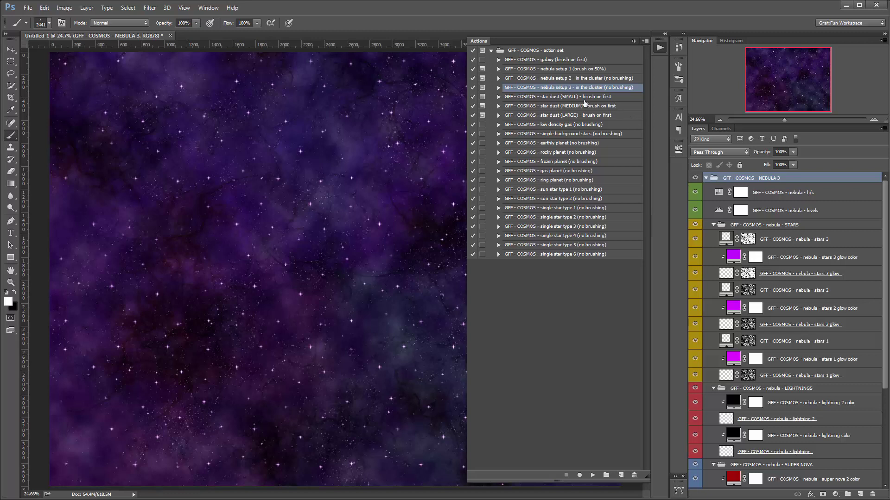
- Collapse all subgroups of the GFF - COSMOS - NEBULA 3 group while keeping the main group expanded
click(633, 41)
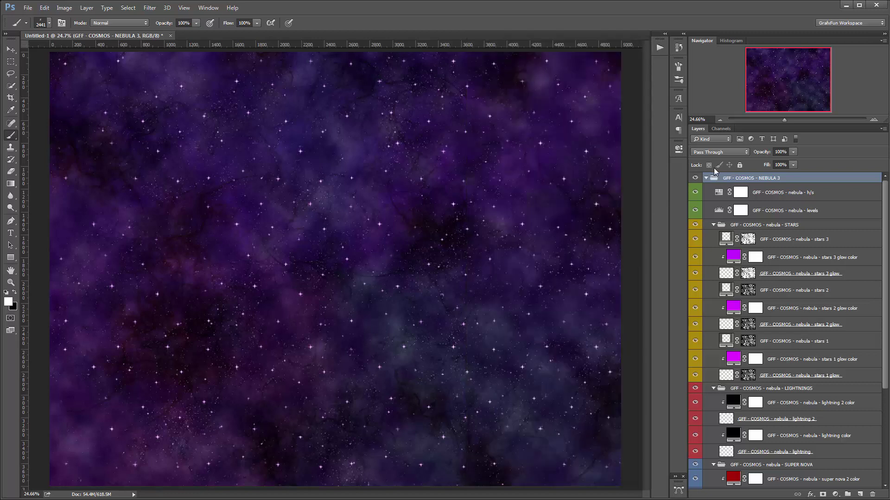
alt+click(706, 179)
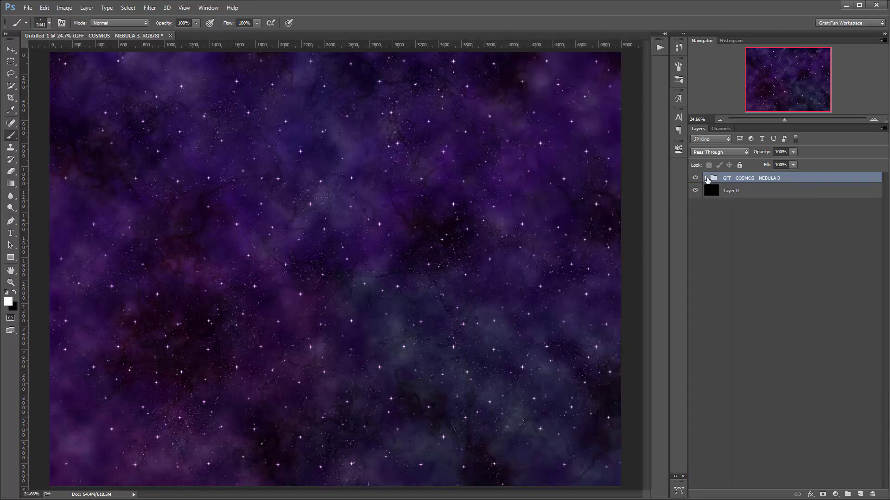
click(706, 179)
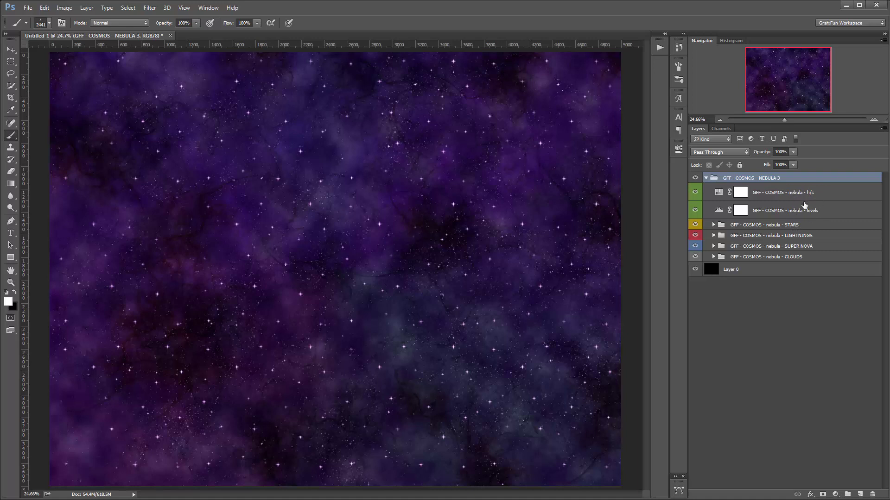
- Examine the nebula's stars and clouds at 100% zoom and look through the layers of its STARS group
drag(783, 119, 794, 118)
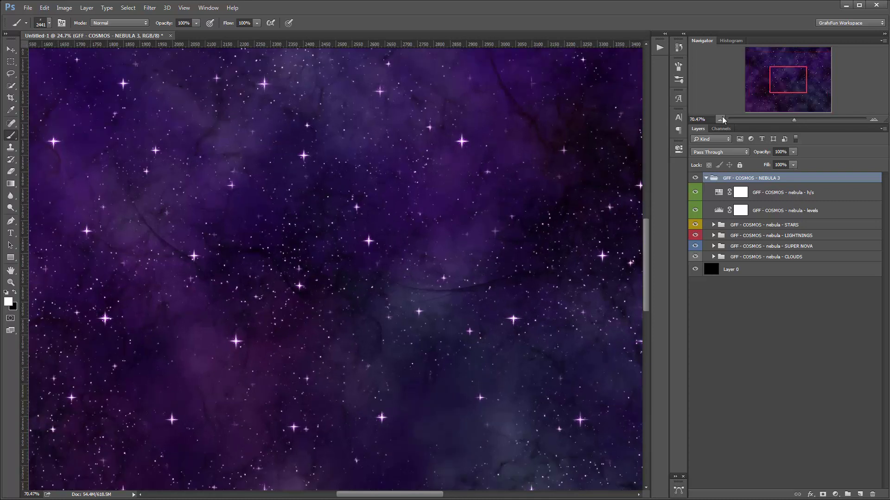
click(702, 119)
text(100)
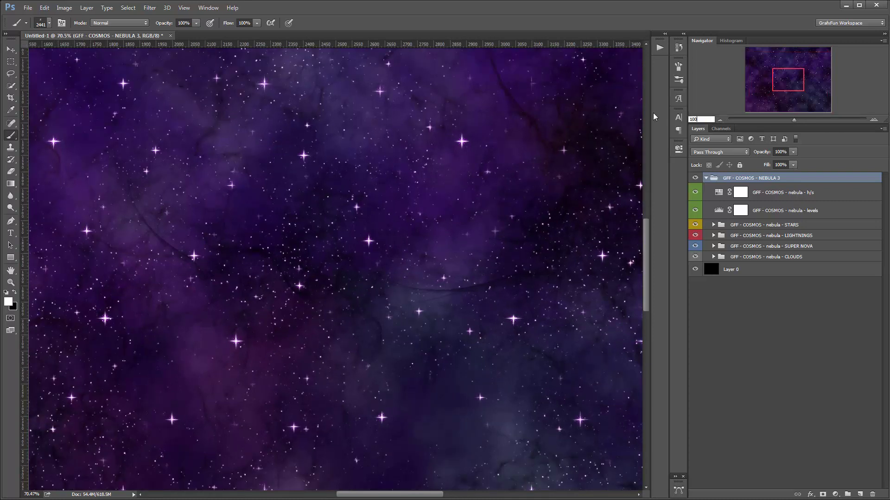
key(Return)
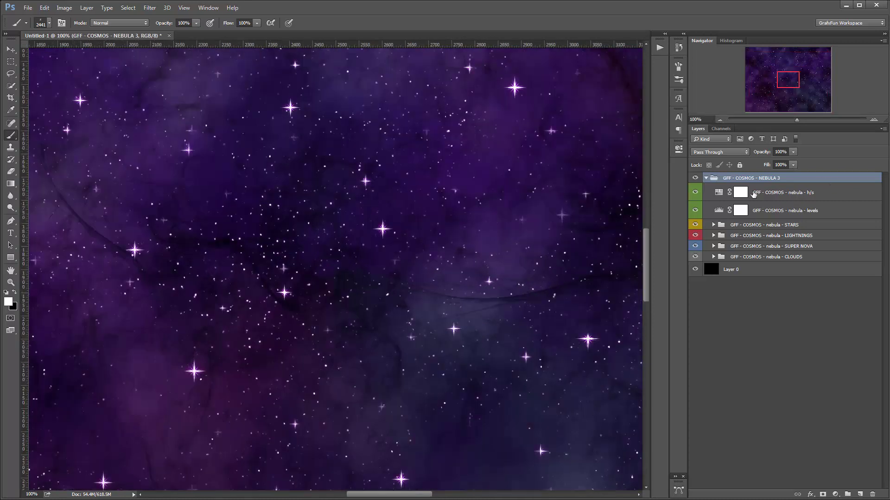
click(795, 226)
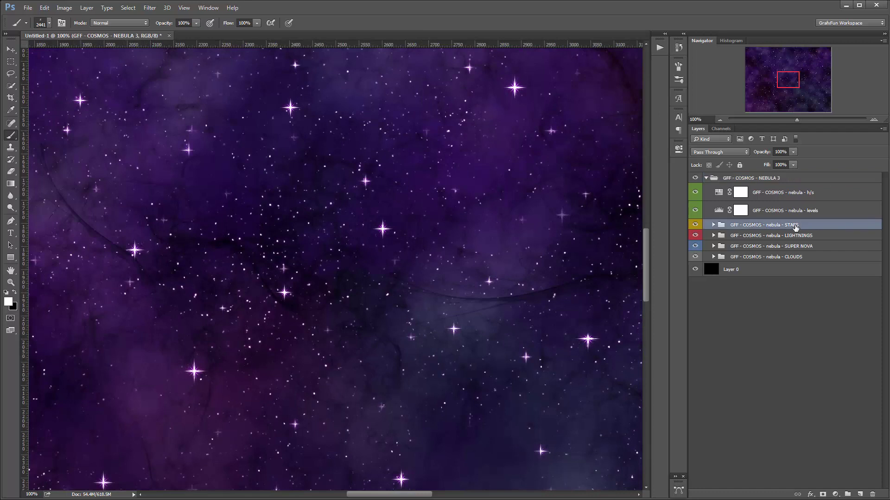
click(712, 226)
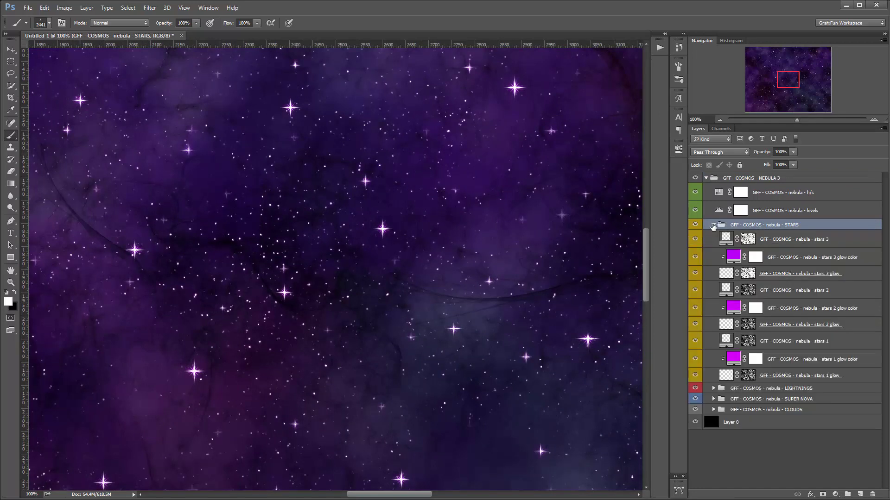
click(713, 226)
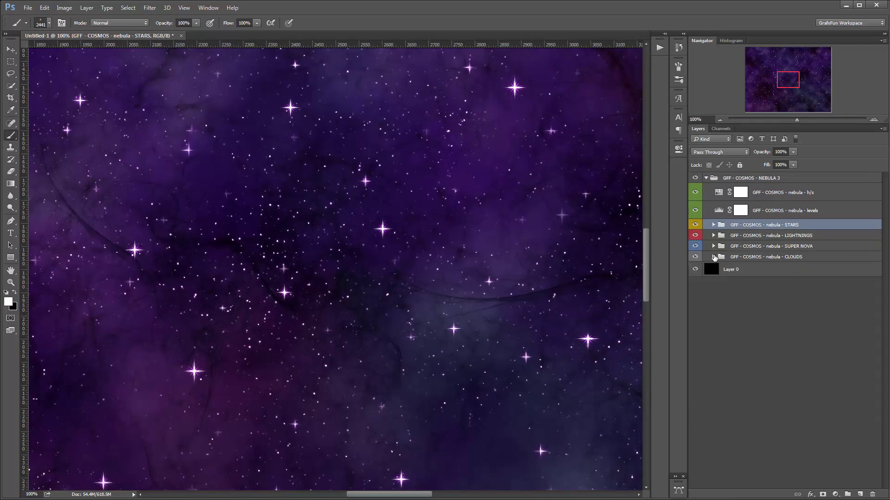
- Try purple and dark magenta shades on the background fill in the CLOUDS group, and discard the colour change
click(713, 257)
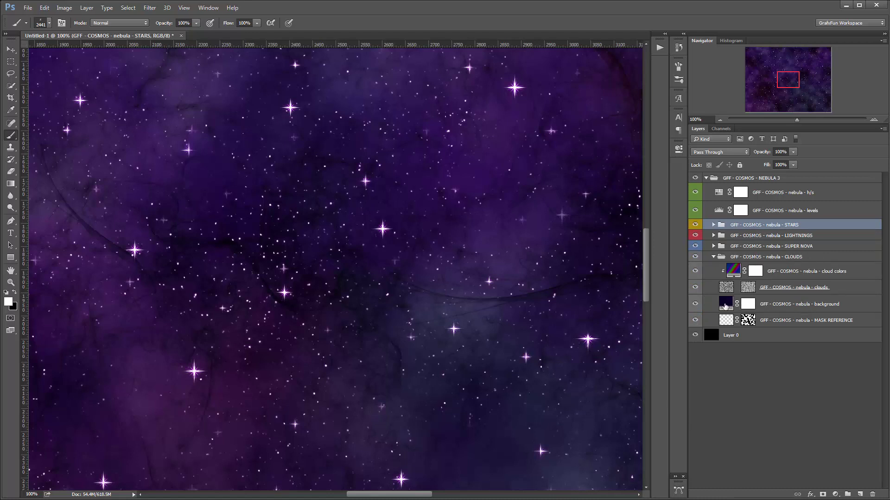
double_click(726, 304)
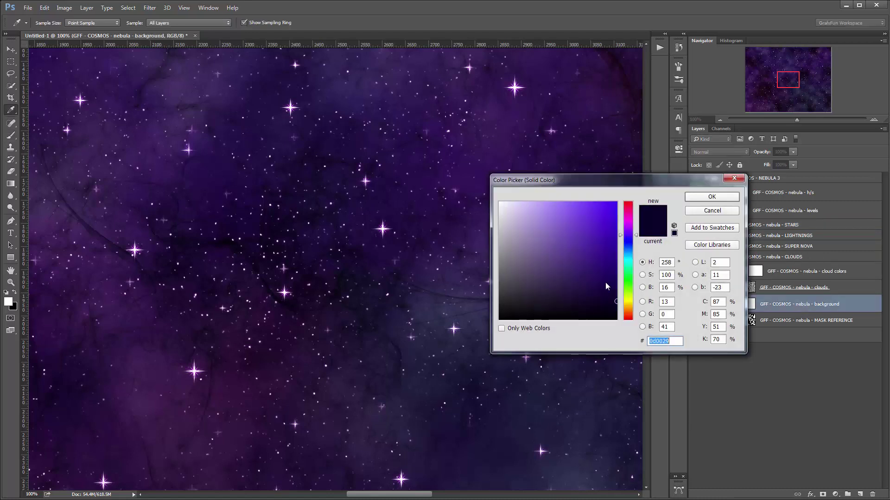
text(4b3381)
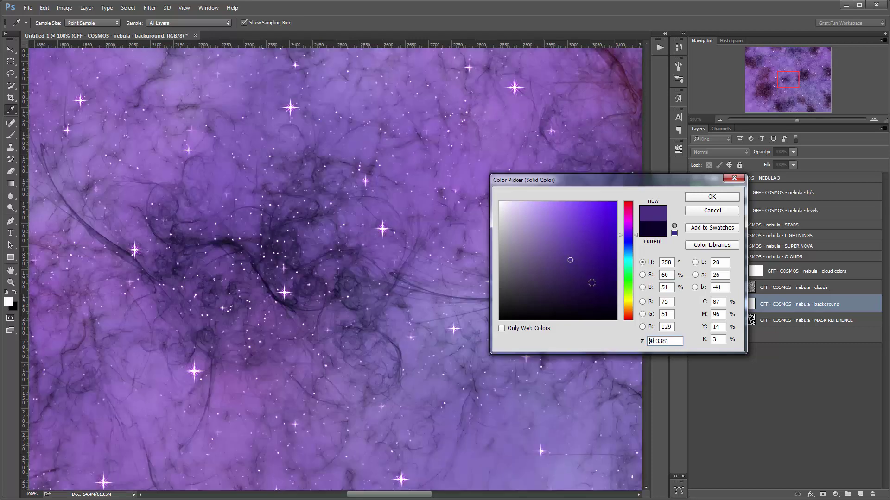
click(591, 283)
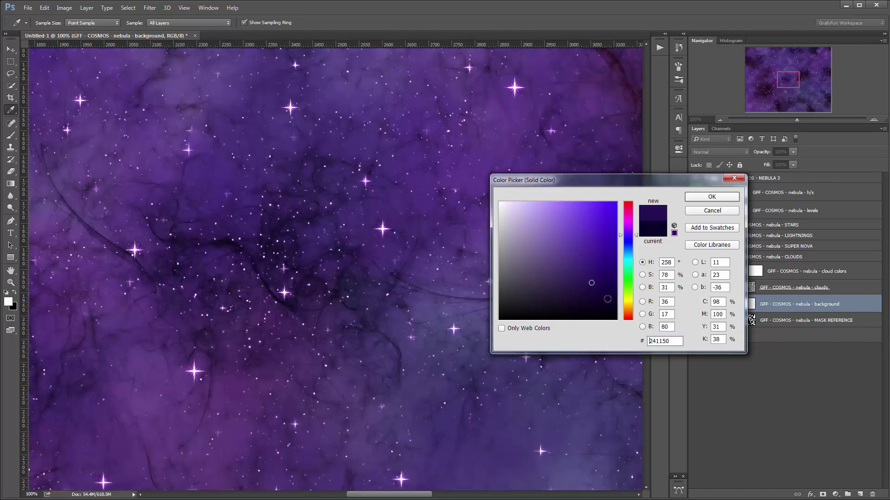
click(612, 302)
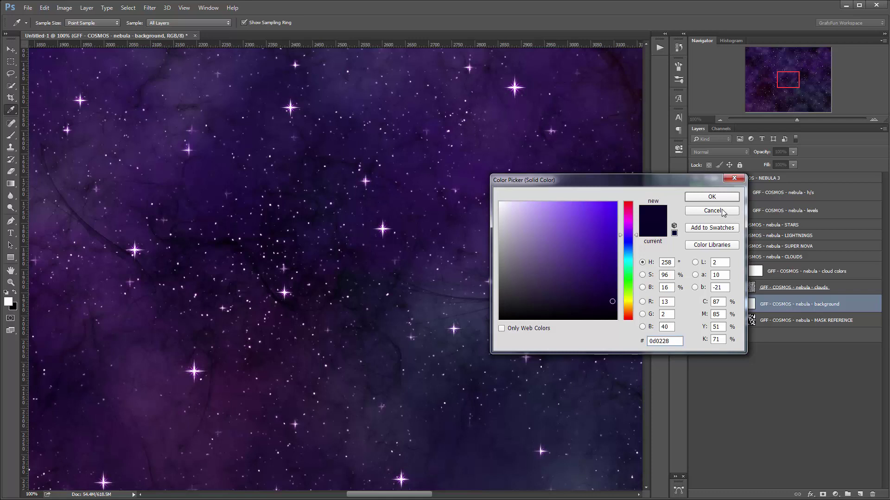
click(627, 214)
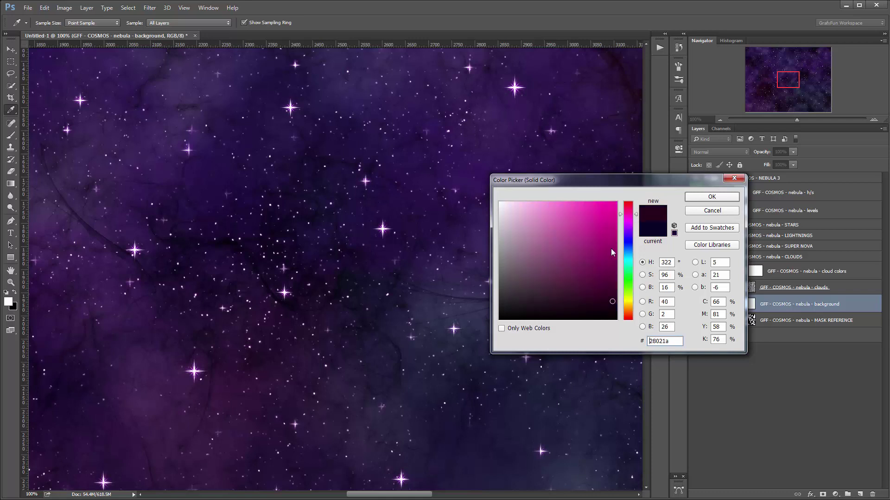
click(606, 275)
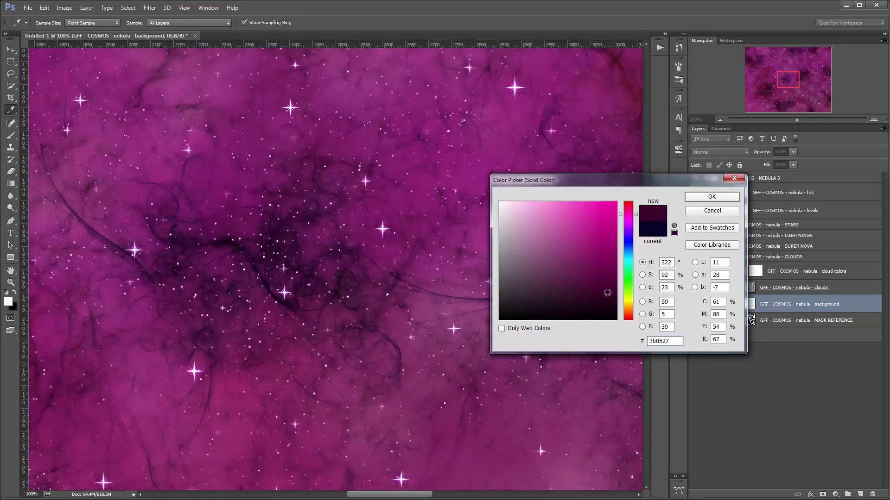
click(607, 305)
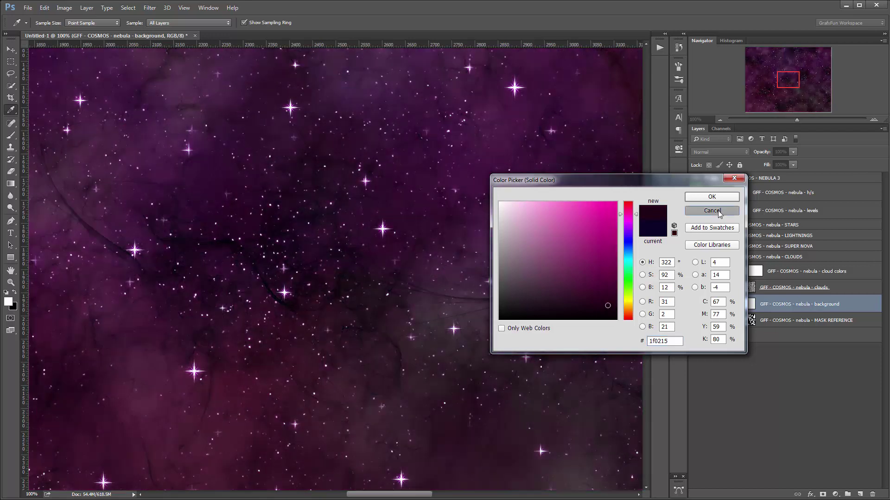
click(718, 211)
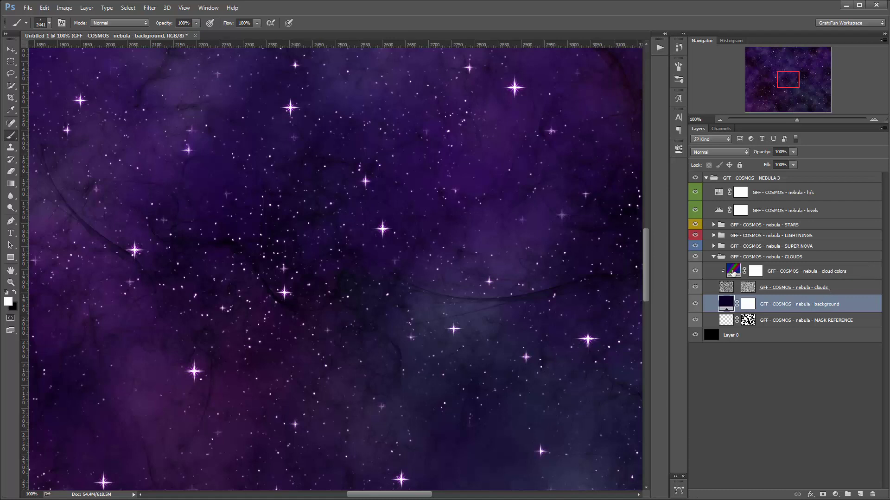
- Try a white colour stop at 26% in the cloud colors gradient, remove it, and collapse the CLOUDS group
double_click(732, 271)
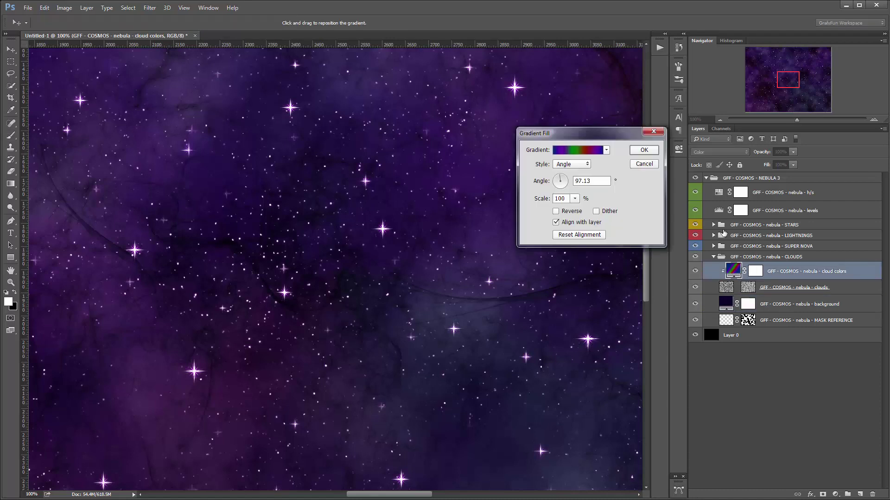
click(589, 150)
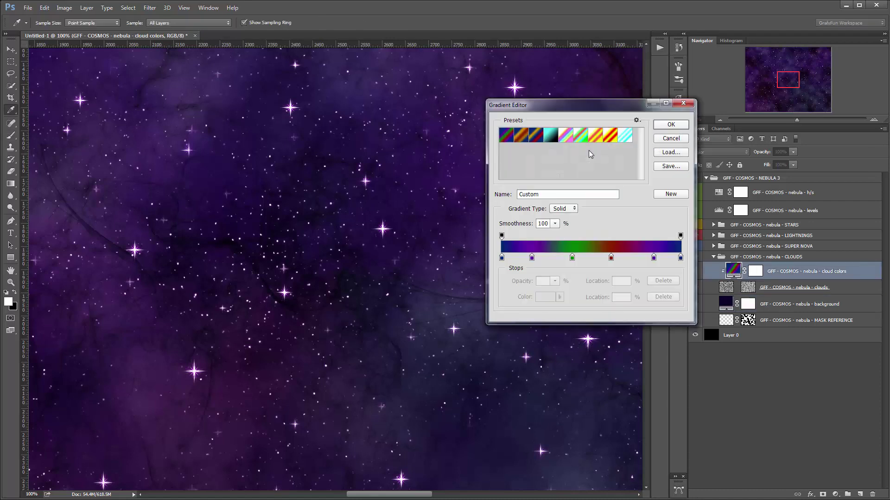
click(552, 258)
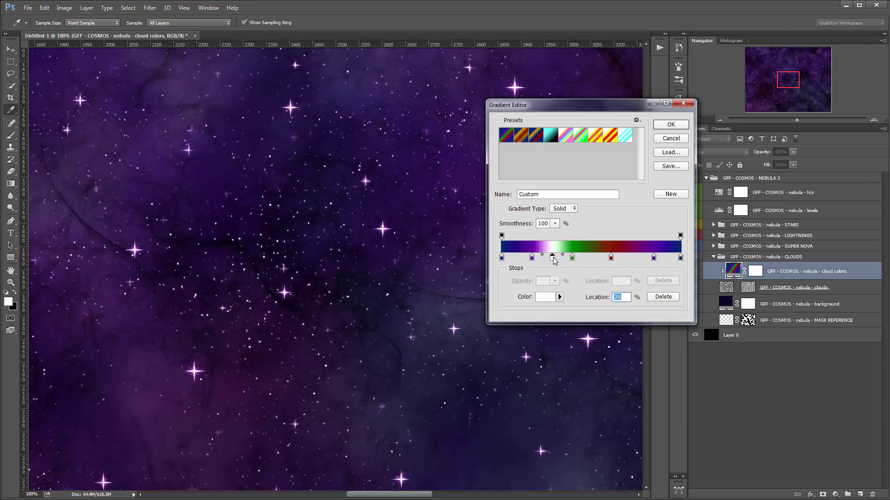
drag(552, 257, 592, 359)
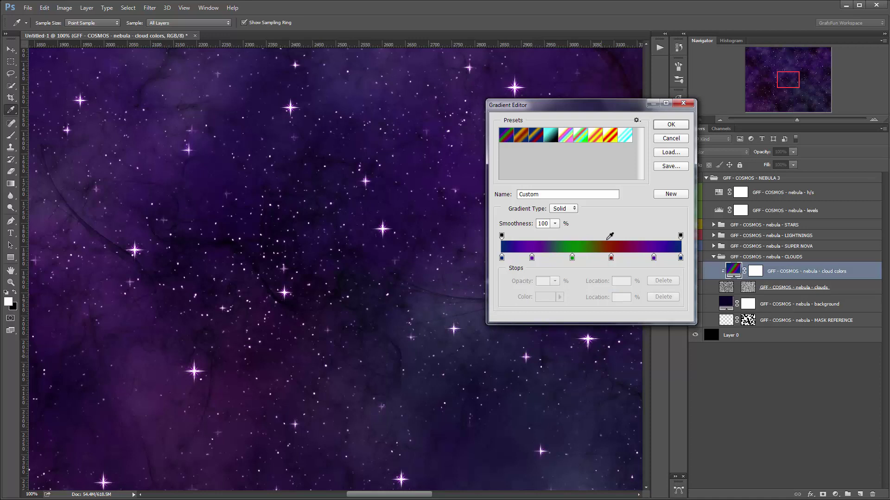
click(686, 104)
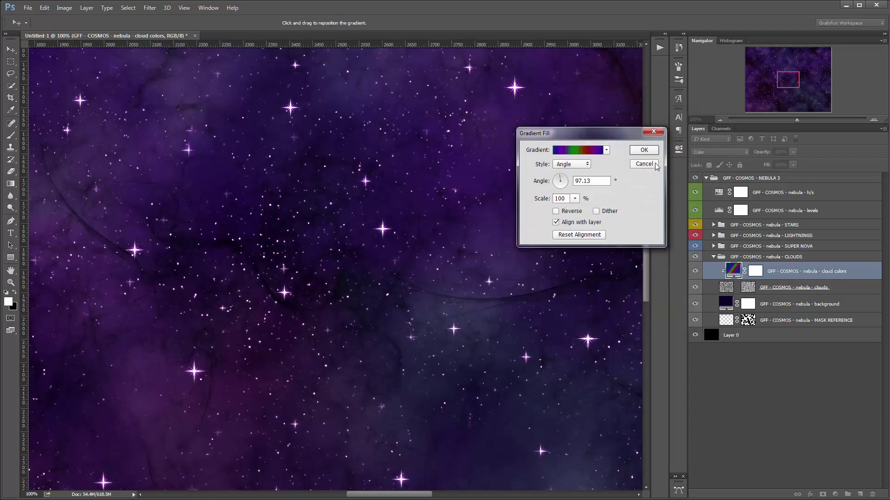
click(644, 150)
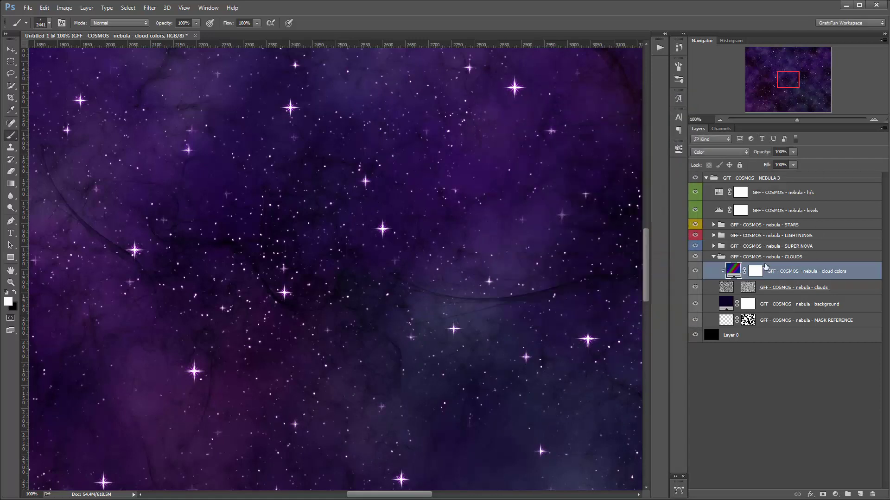
click(712, 257)
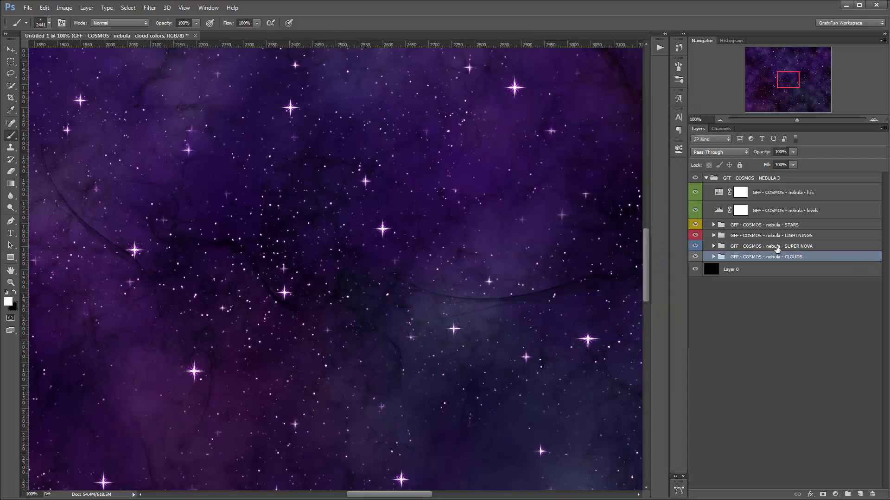
- Expand the SUPER NOVA group and change the super nova color fill to light blue 678ad3
click(713, 247)
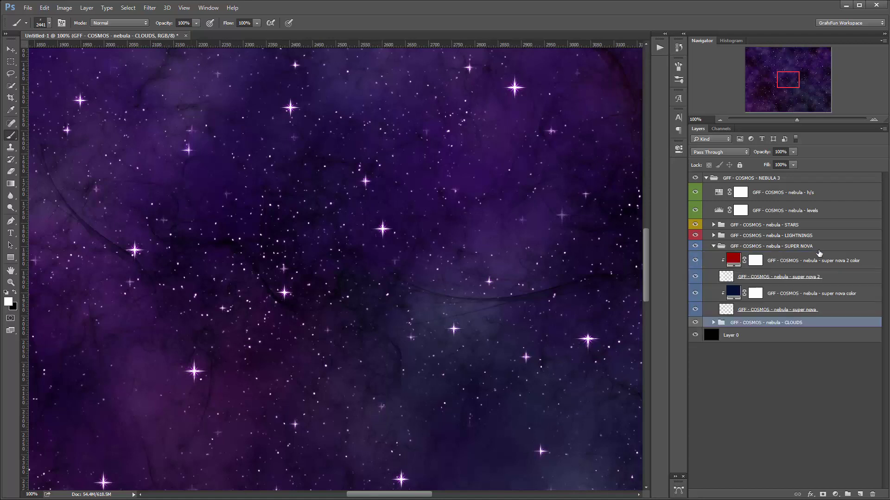
mouse_move(795, 74)
mouse_down()
mouse_move(791, 82)
mouse_move(807, 86)
mouse_move(807, 65)
mouse_up()
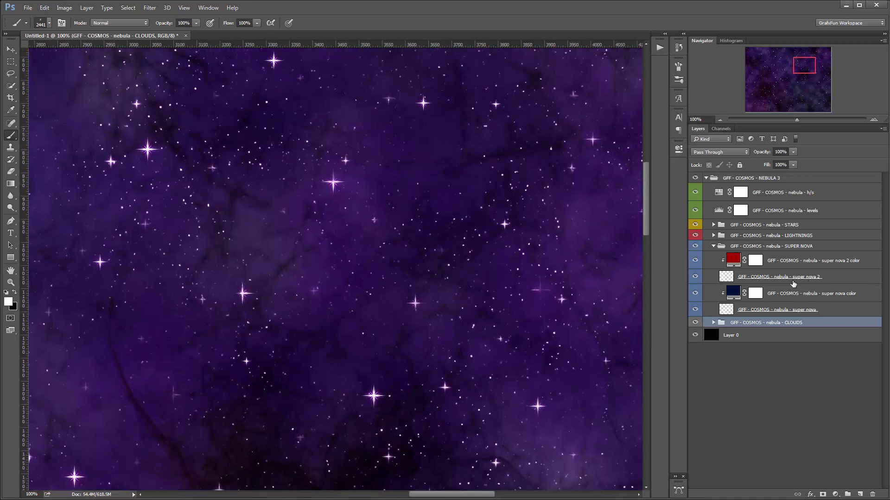
click(783, 309)
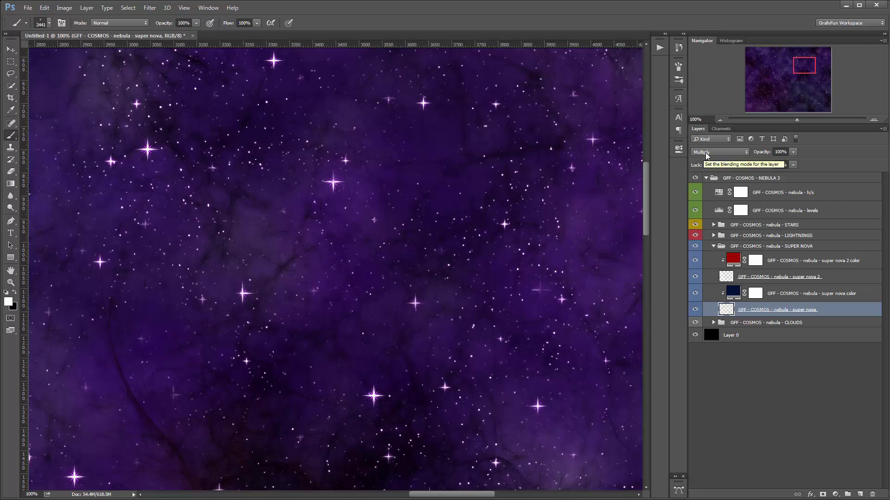
click(718, 153)
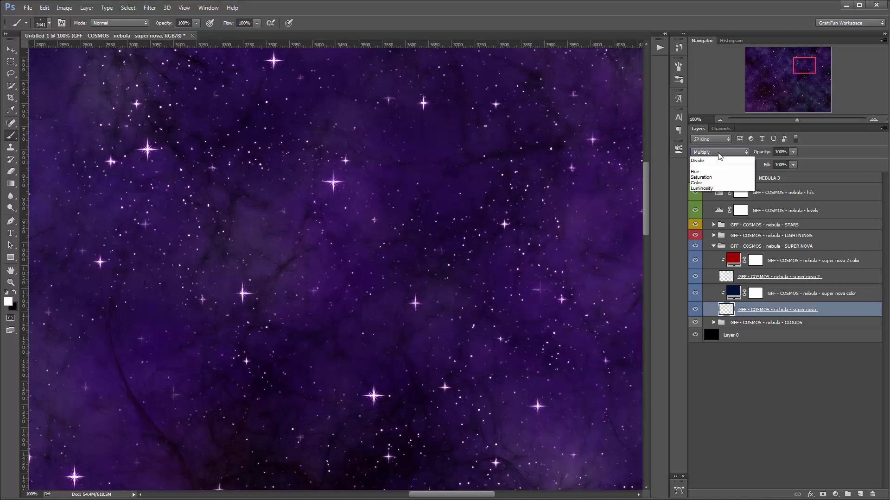
click(785, 264)
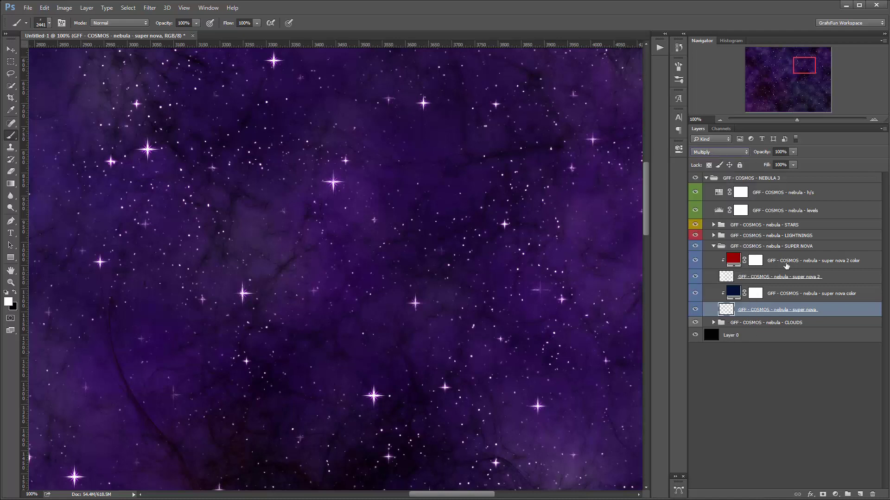
double_click(733, 291)
click(568, 220)
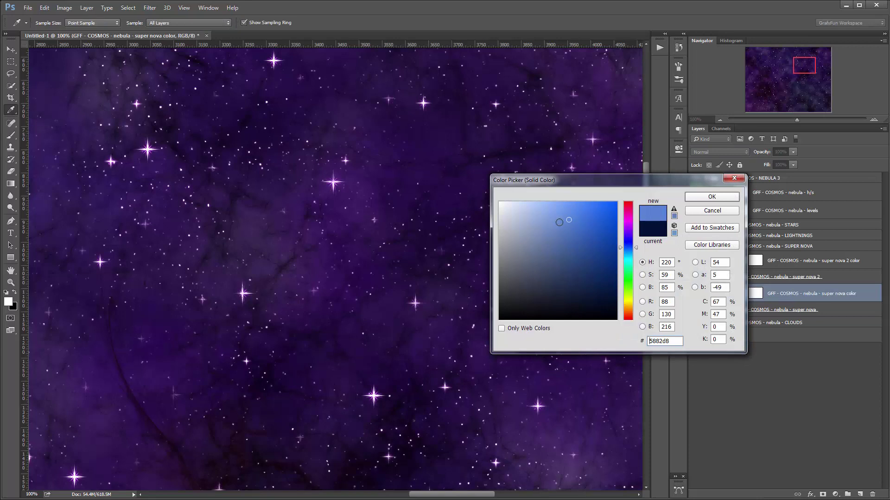
click(710, 196)
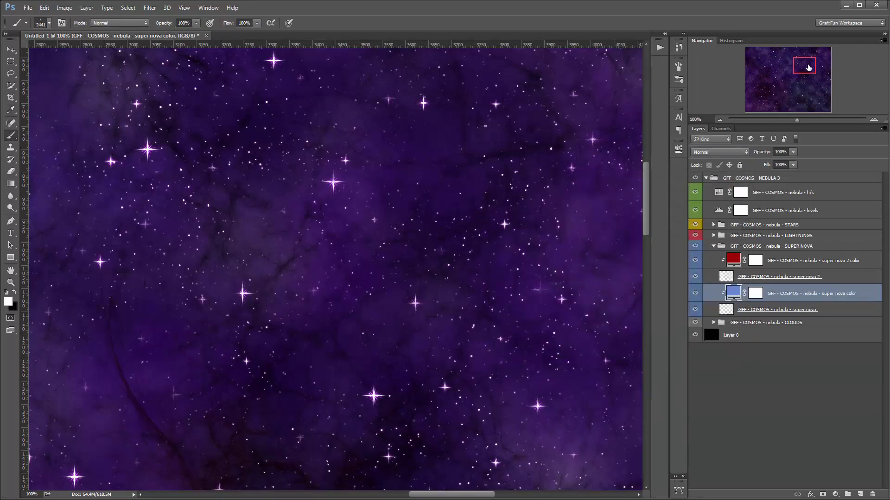
- Set the super nova layer's blending mode to Linear Dodge (Add)
drag(808, 68, 807, 79)
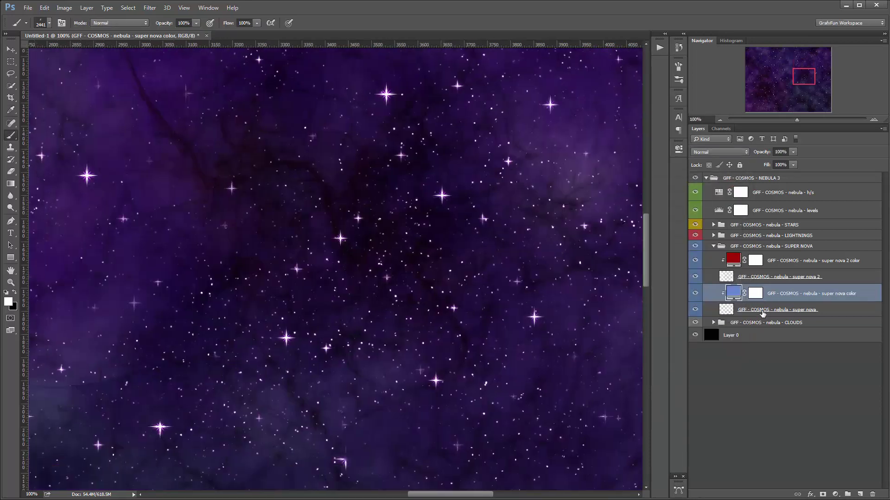
click(762, 313)
click(719, 151)
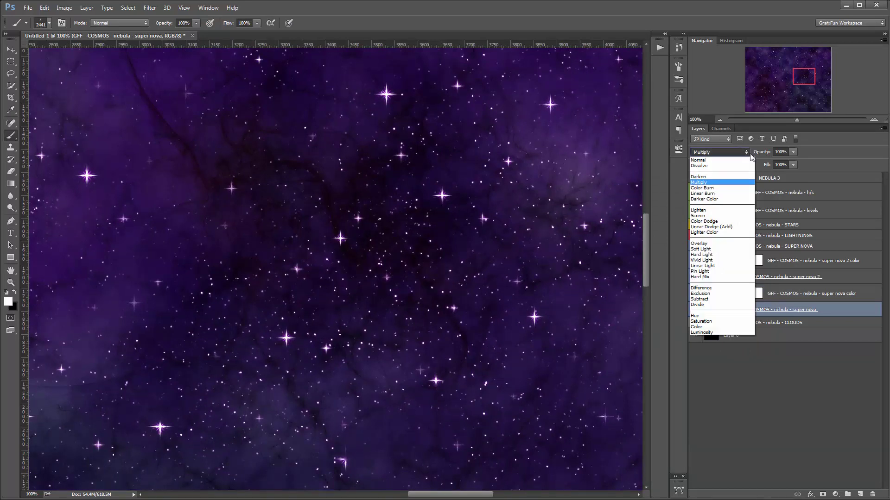
click(712, 227)
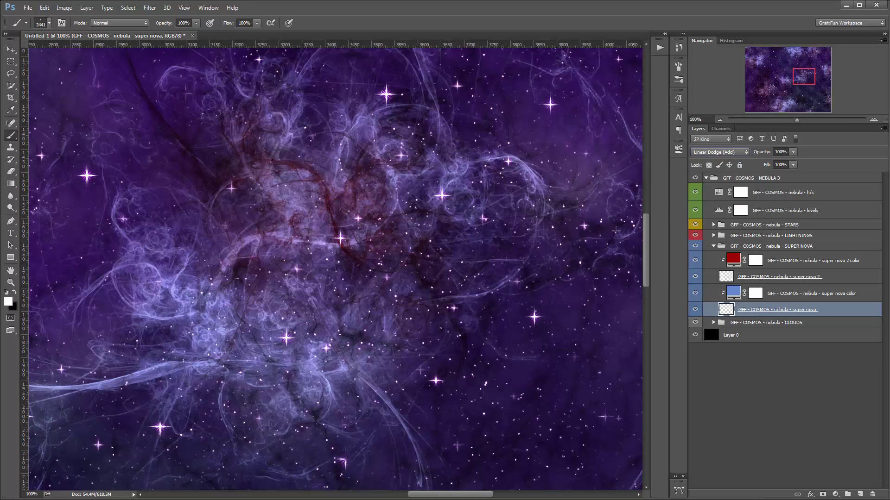
- Change the super nova color fill to the saturated blue 2970ff
double_click(733, 292)
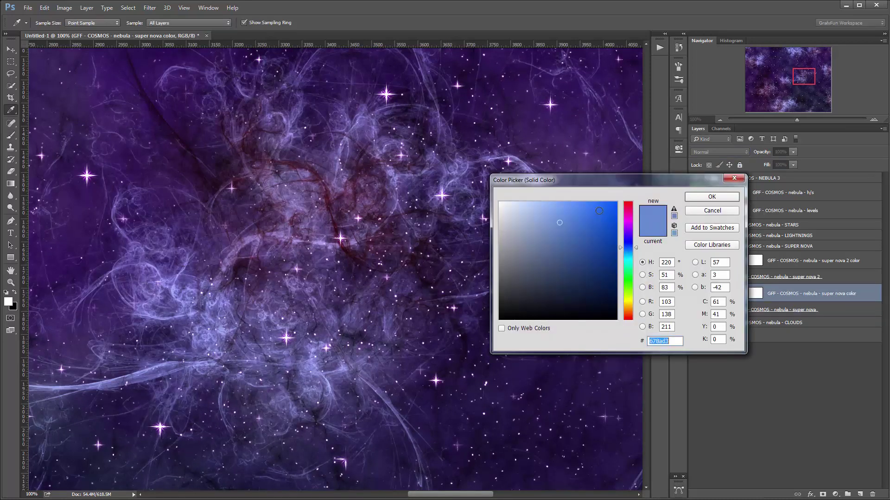
drag(599, 210, 598, 202)
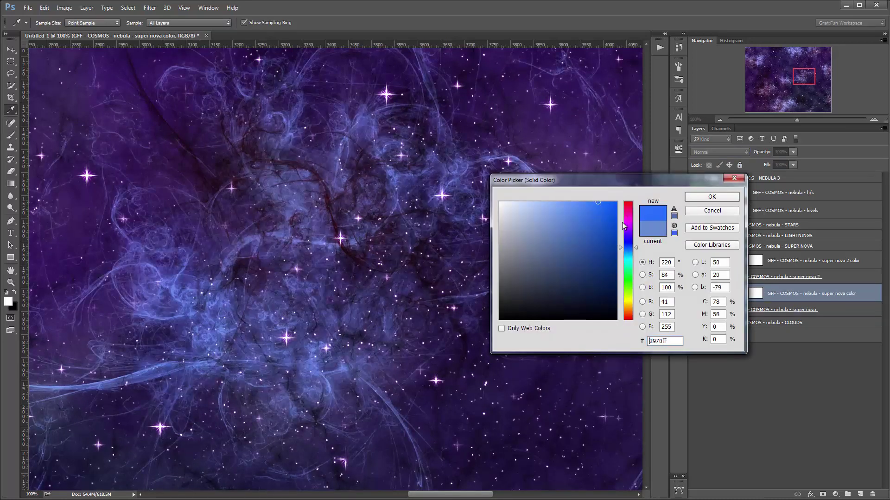
click(709, 198)
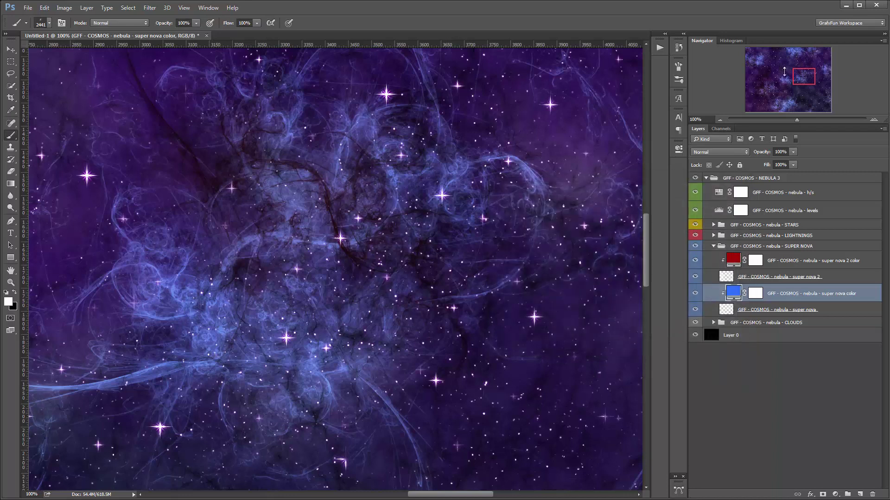
- Change the super nova 2 color fill to a bright, fully saturated orange
drag(805, 78, 805, 76)
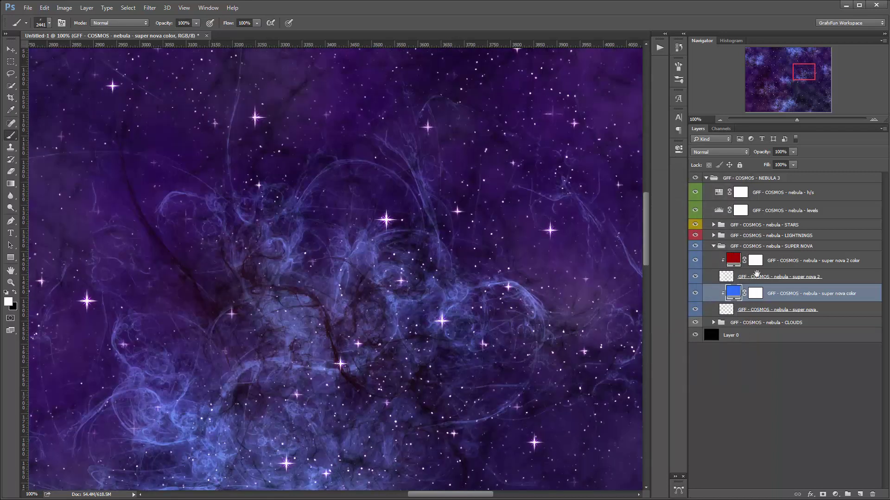
click(733, 259)
double_click(733, 260)
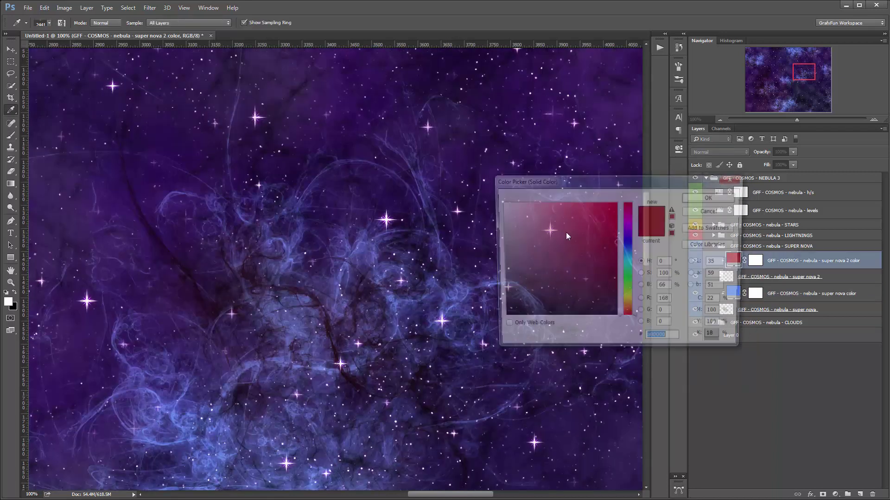
text(ff0000)
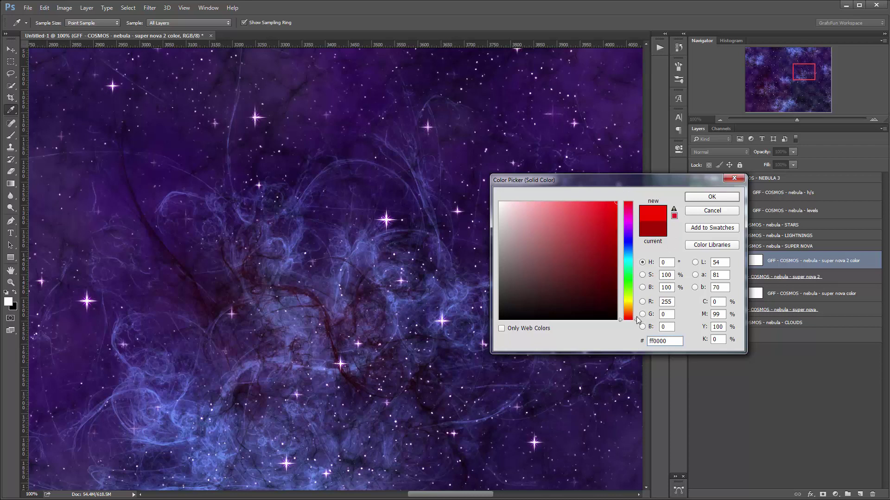
drag(637, 319, 637, 311)
click(713, 198)
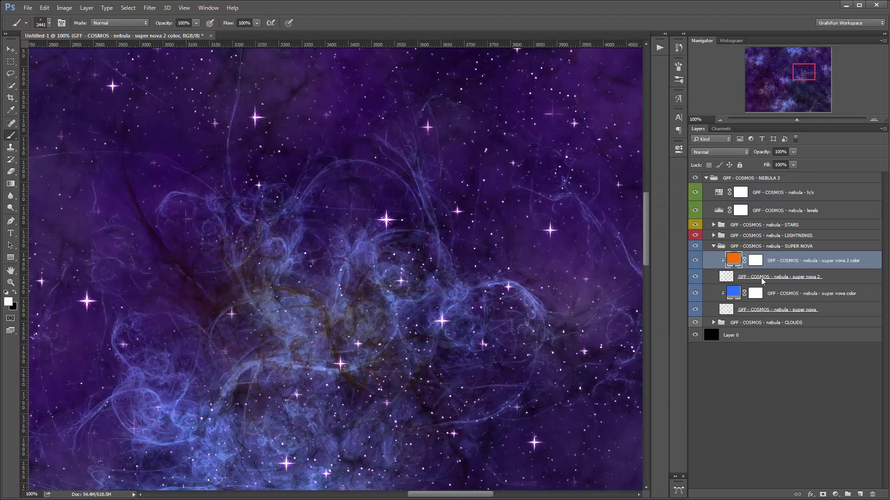
- Set the super nova 2 layer's blending mode to Screen
click(762, 279)
click(738, 152)
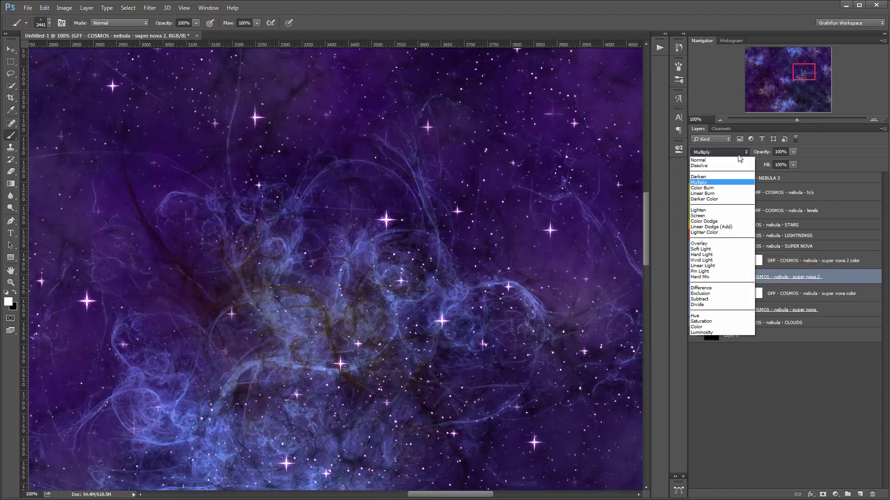
click(703, 217)
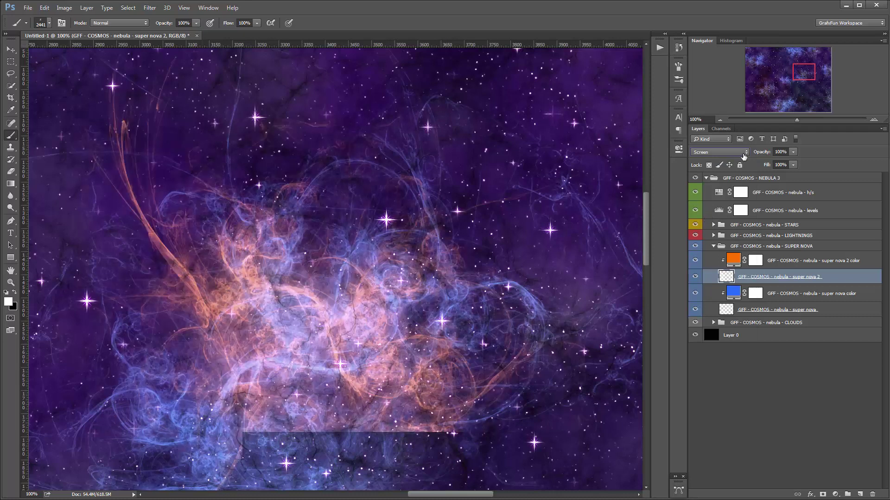
- Set the super nova 2 layer's blending mode to Linear Dodge (Add) and collapse the SUPER NOVA group
click(743, 155)
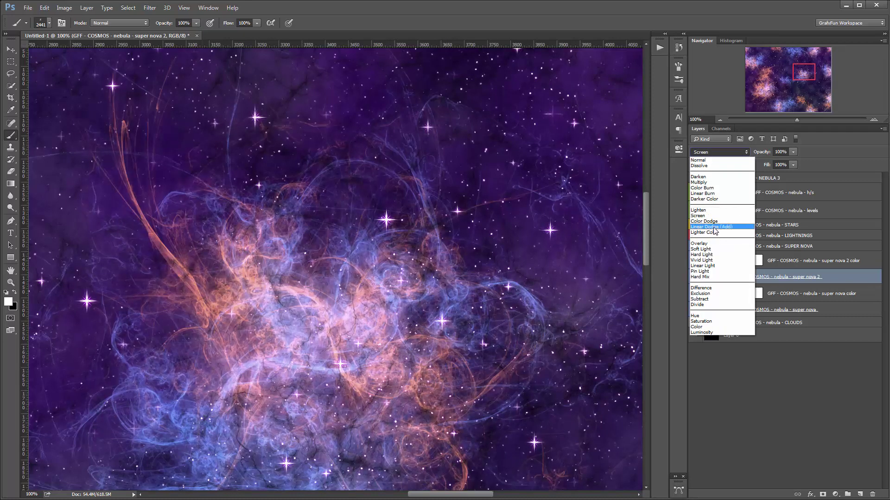
click(714, 228)
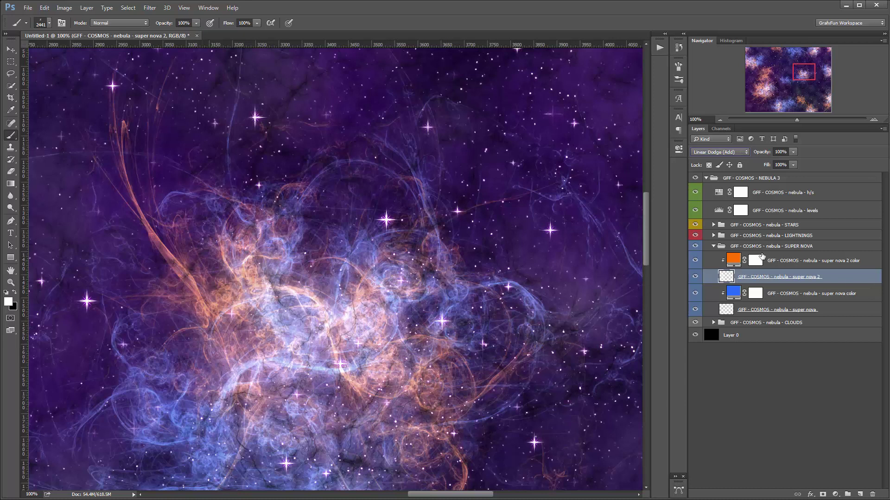
click(714, 246)
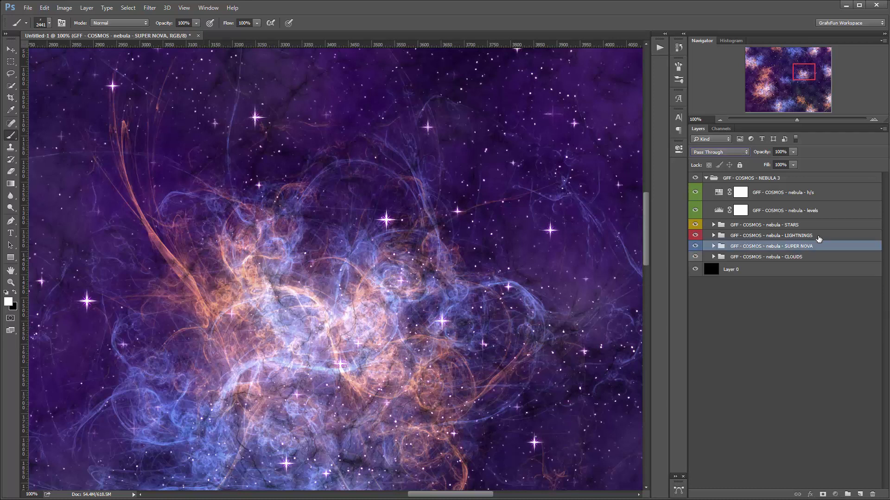
- Change the lightning 2 color fill in the LIGHTNINGS group to the light orange ffb73a
click(707, 236)
click(713, 235)
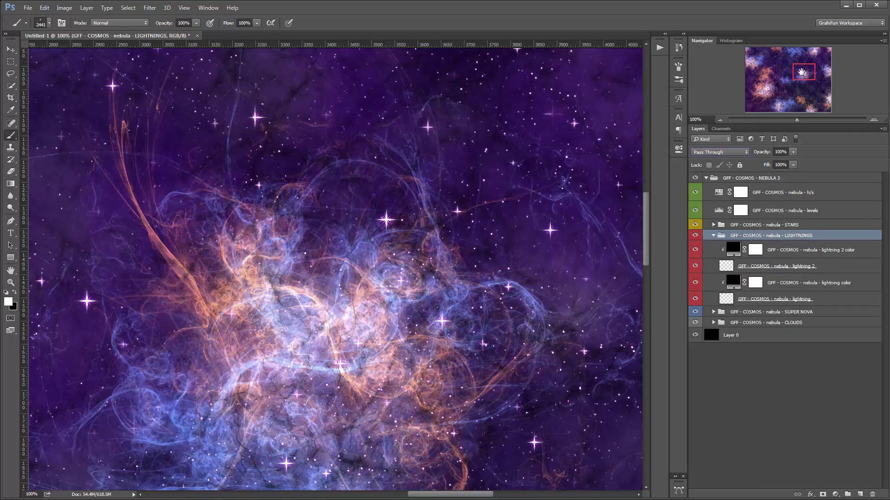
drag(802, 71, 804, 64)
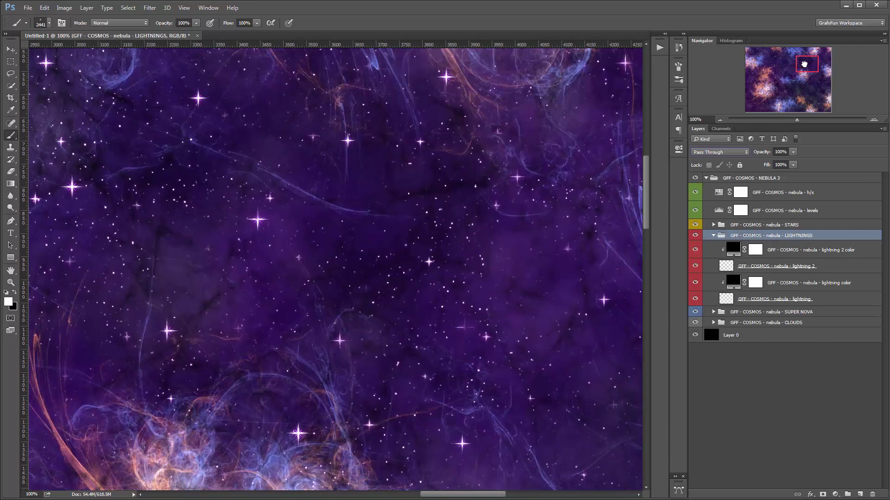
click(805, 267)
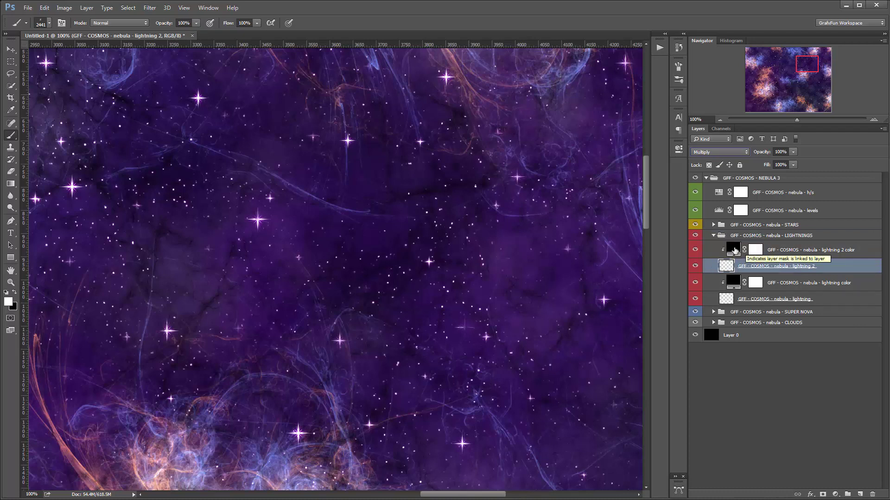
double_click(732, 250)
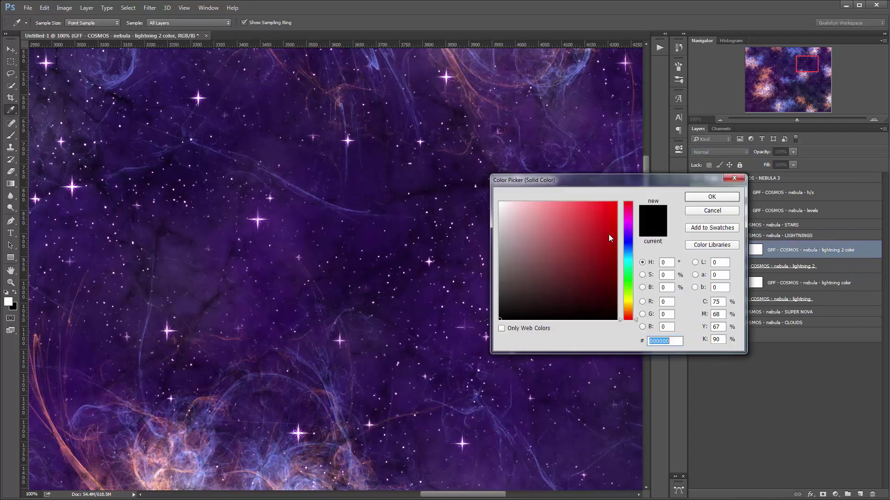
click(636, 308)
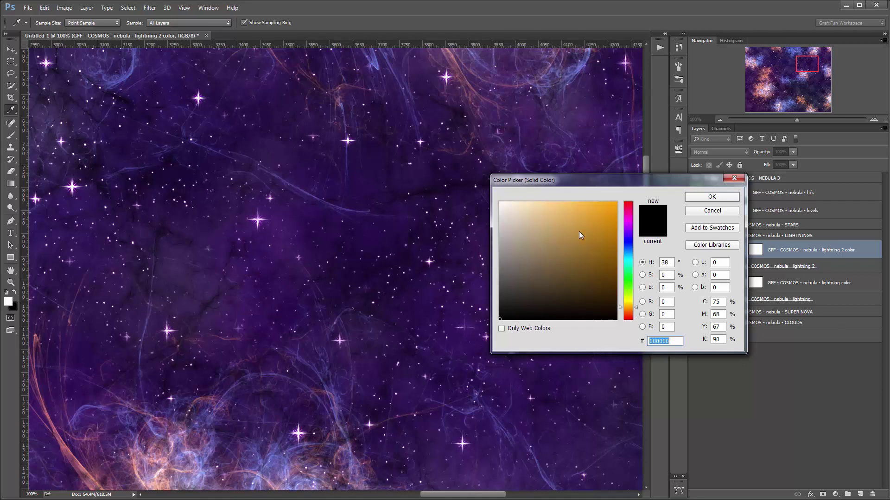
click(576, 203)
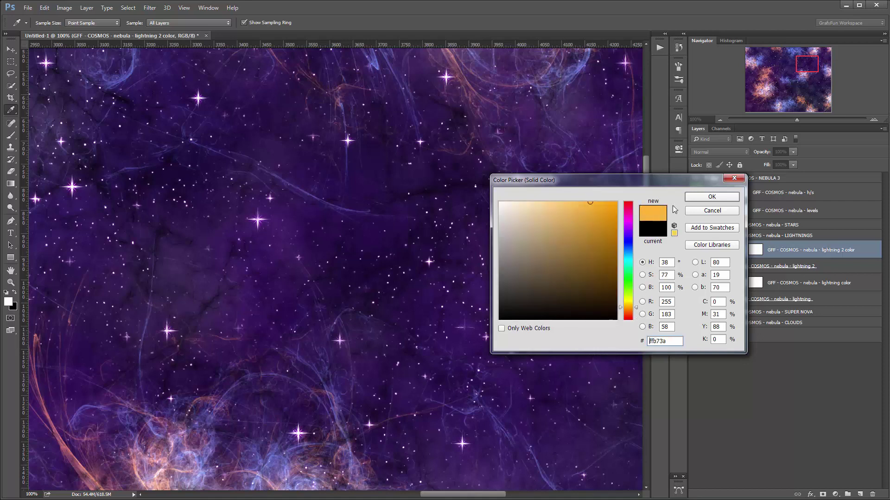
click(711, 196)
- Set the lightning 2 color layer's blending mode to Linear Dodge (Add)
click(741, 154)
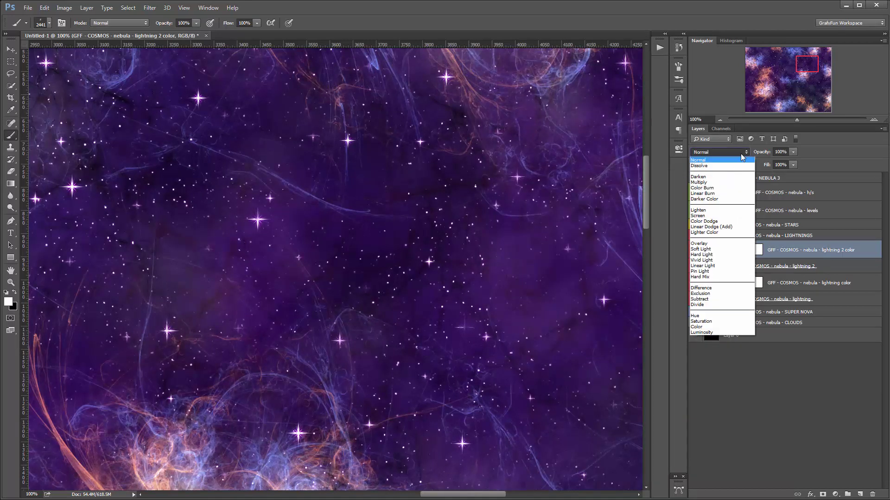
click(710, 229)
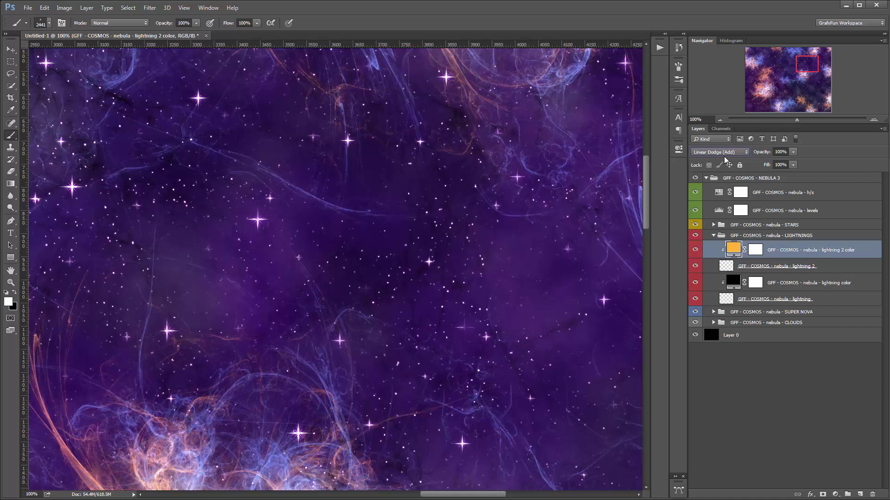
drag(809, 67, 800, 65)
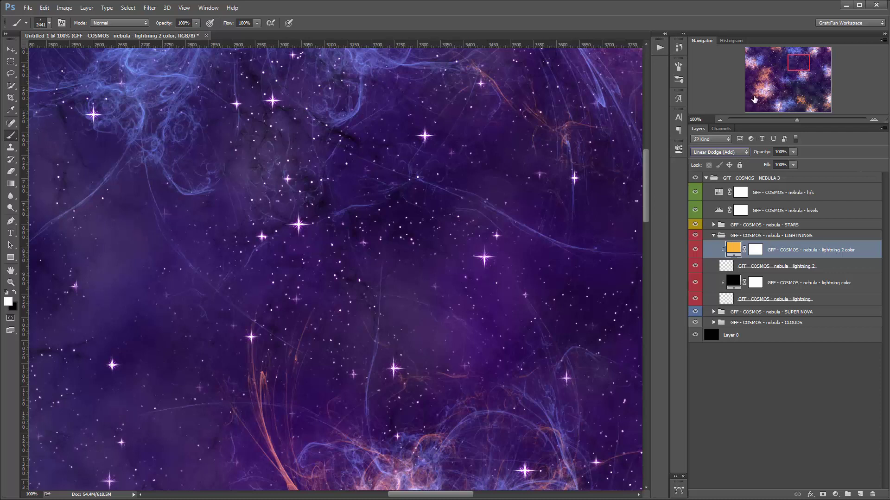
drag(798, 65, 804, 63)
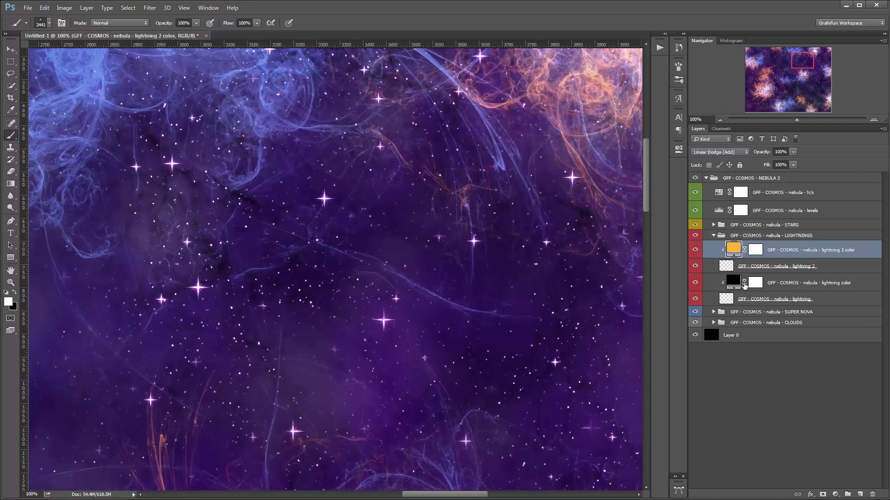
- Change the lightning color fill to pure red ff0000
double_click(733, 281)
click(604, 245)
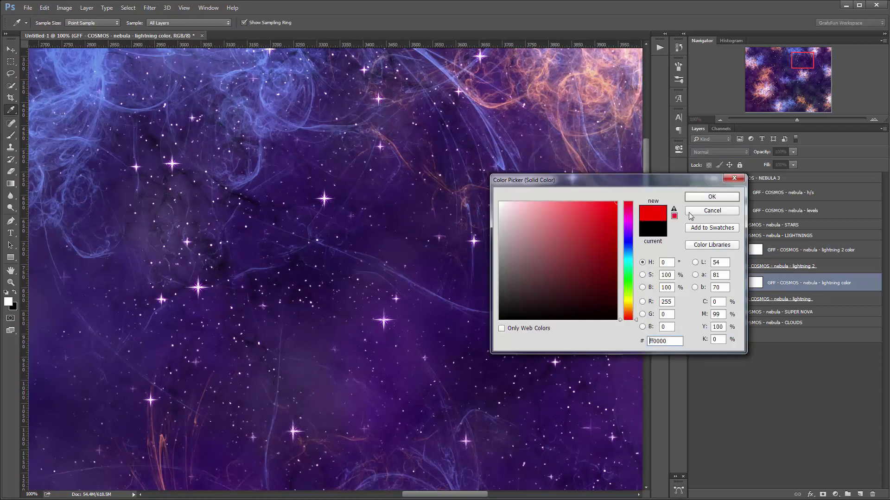
key(Escape)
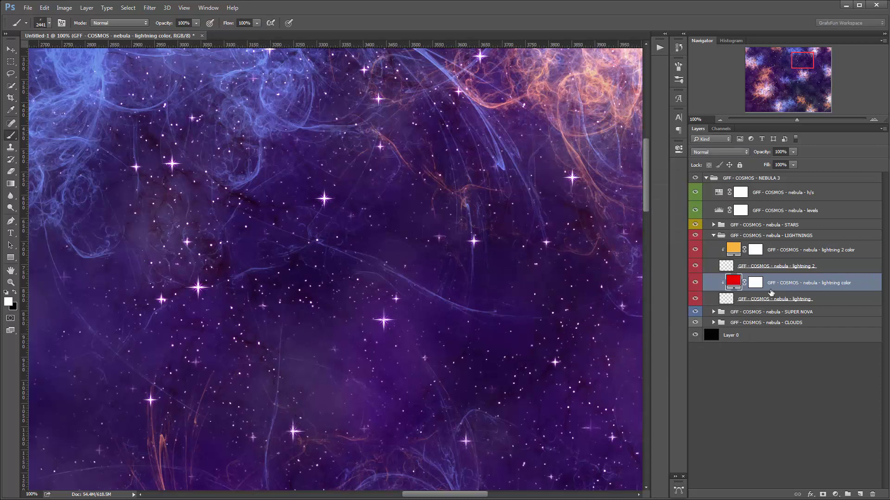
- Set the lightning layer's blending mode to Linear Dodge (Add), inspect the red lightnings, and collapse the LIGHTNINGS group
click(729, 300)
click(719, 152)
click(711, 227)
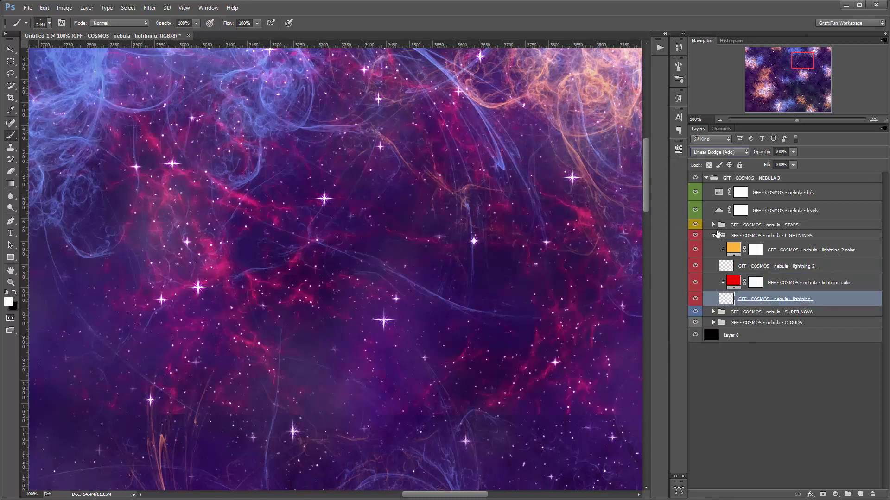
drag(799, 63, 789, 68)
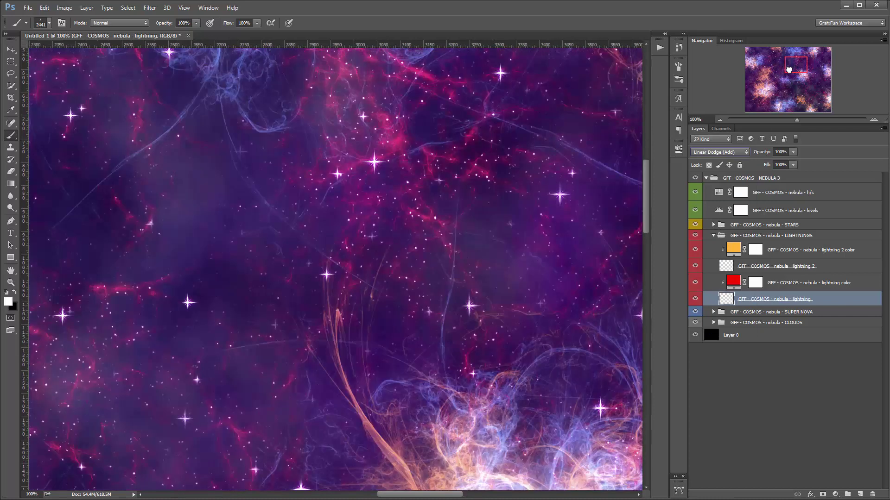
drag(791, 70, 809, 67)
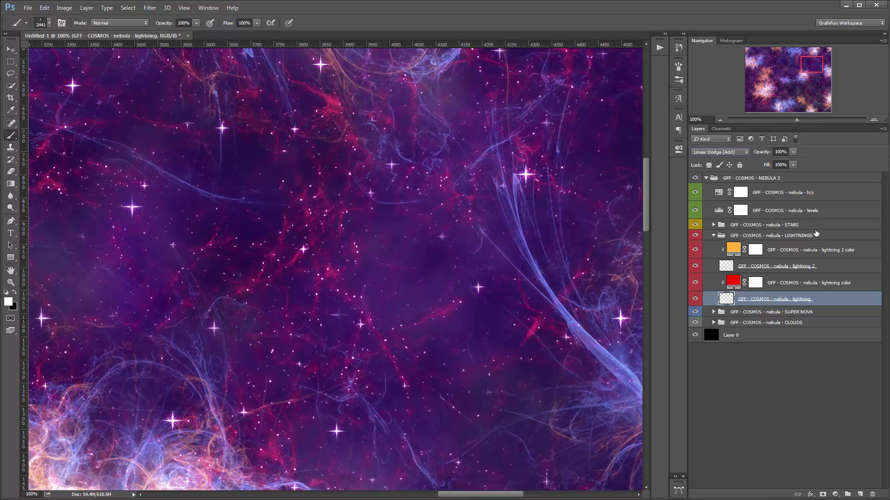
click(713, 236)
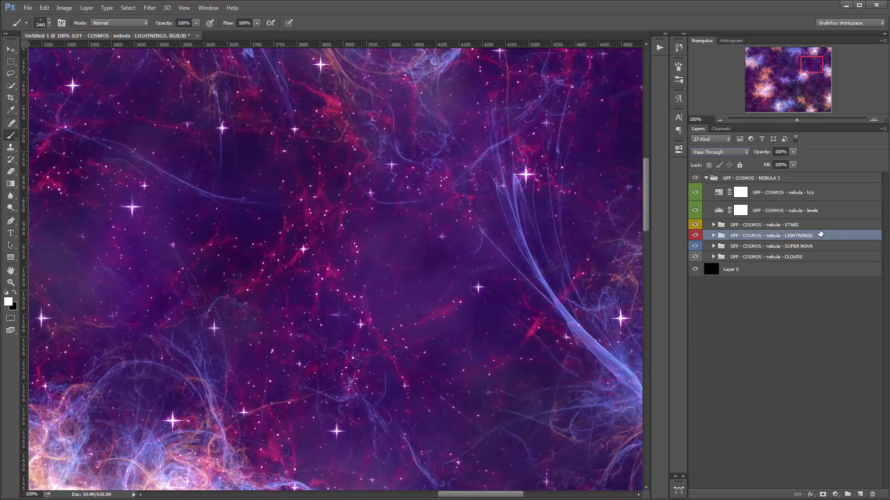
- Change the stars 3 glow color fill in the STARS group to the bright blue 00aeff
click(712, 226)
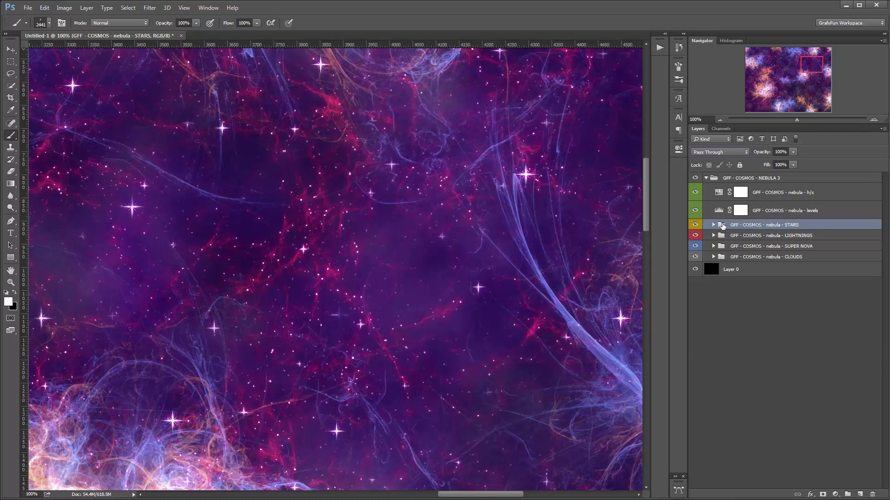
click(714, 226)
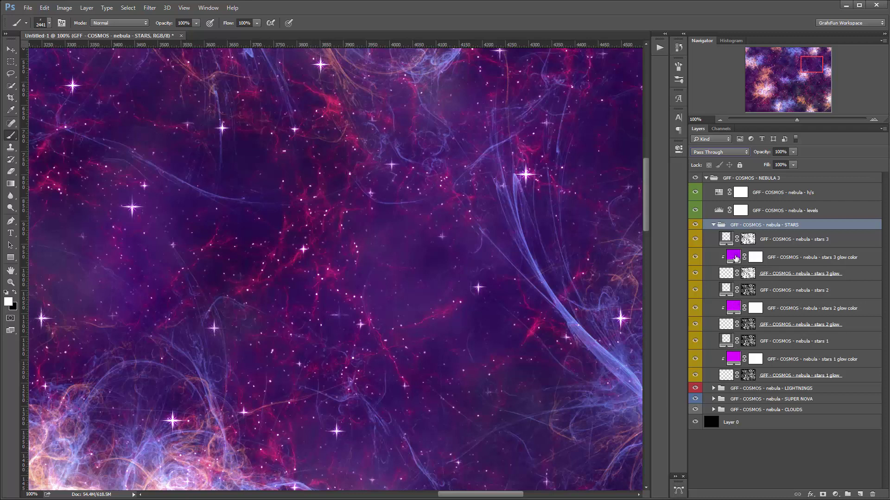
double_click(736, 258)
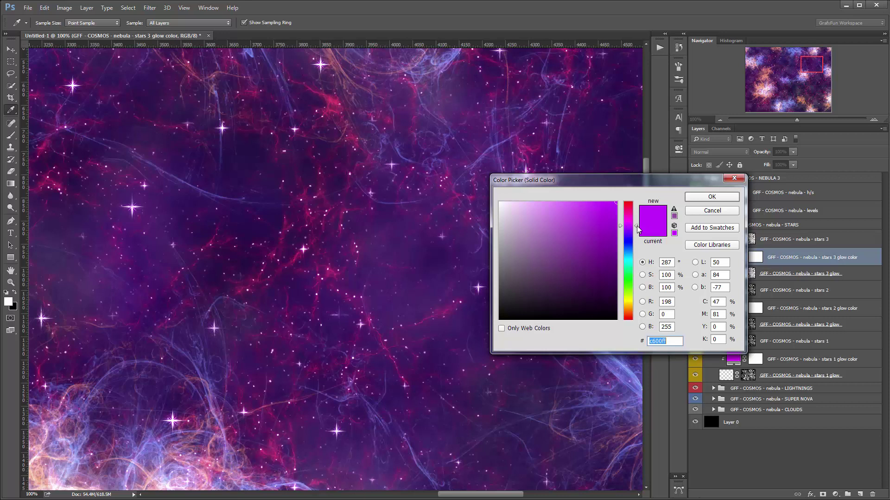
drag(638, 229, 637, 257)
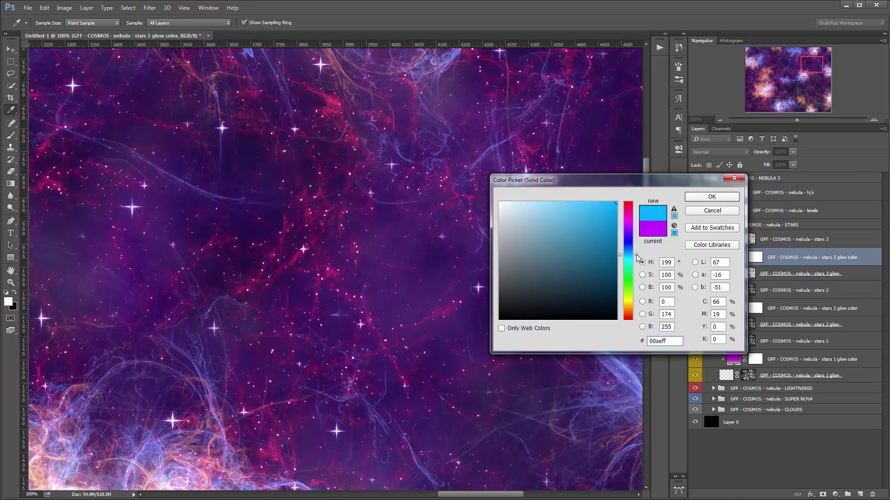
click(709, 197)
- Change the stars 2 glow color fill to a bright, fully saturated sky blue
double_click(733, 307)
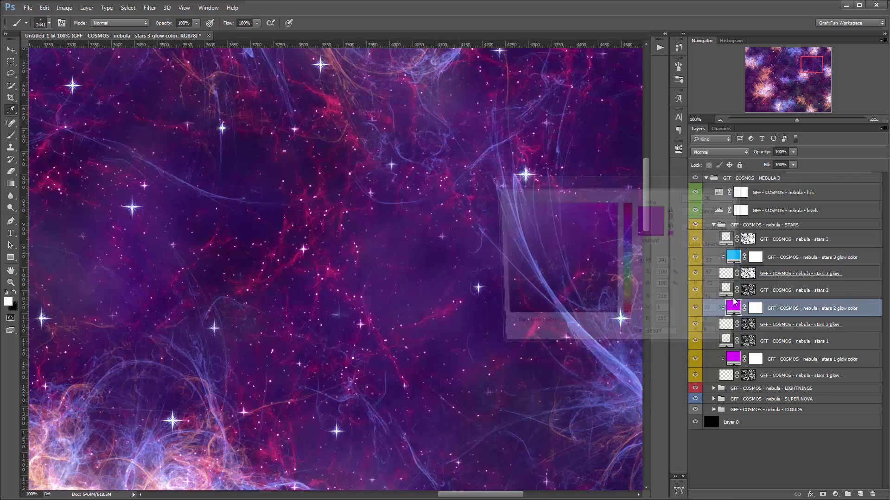
drag(638, 226, 637, 256)
click(711, 196)
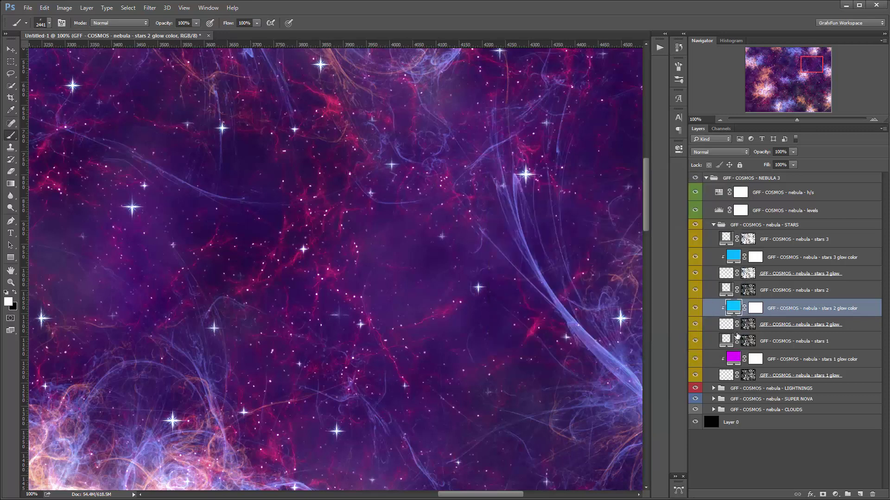
- Change the stars 1 glow color fill to pure red ff0000 and collapse the STARS group
double_click(733, 359)
drag(638, 225, 638, 203)
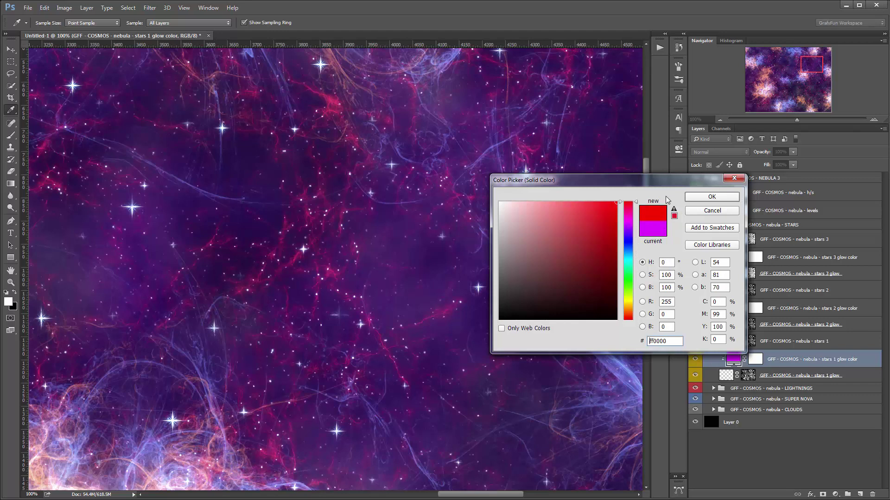
click(718, 196)
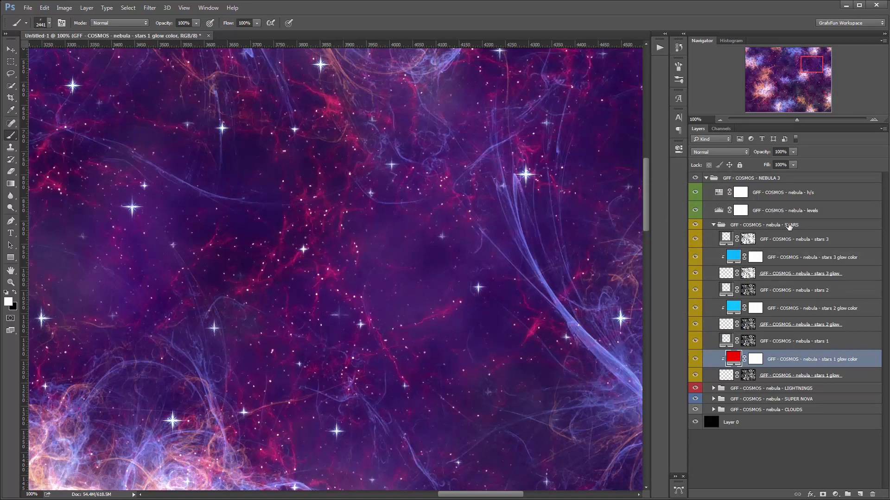
click(789, 225)
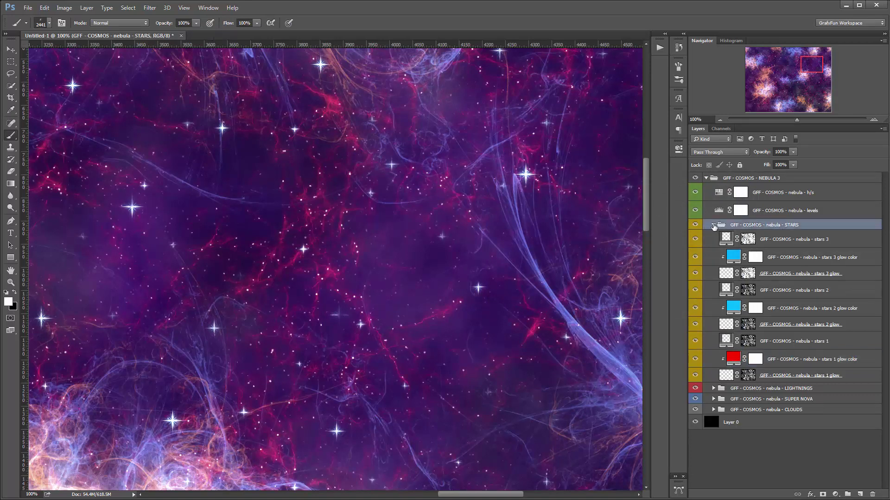
click(713, 225)
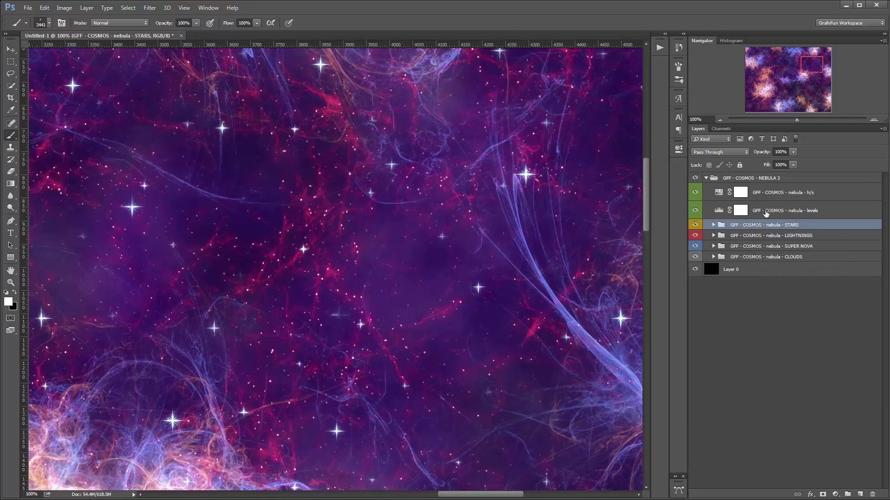
- Brighten the nebula by setting the white input level of the levels adjustment layer to 132
click(830, 211)
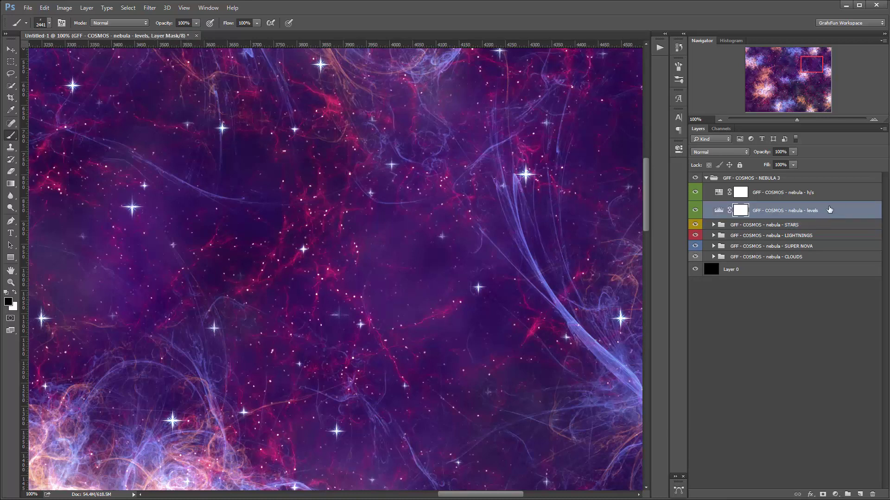
drag(814, 65, 815, 69)
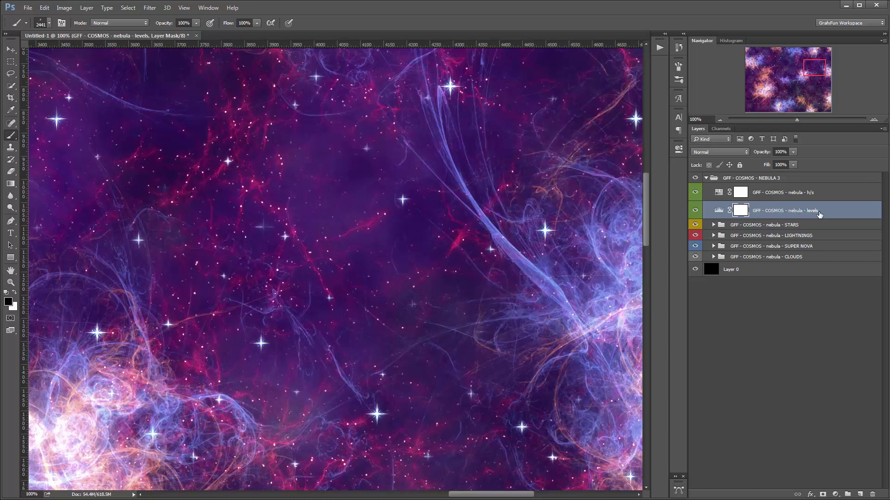
double_click(719, 211)
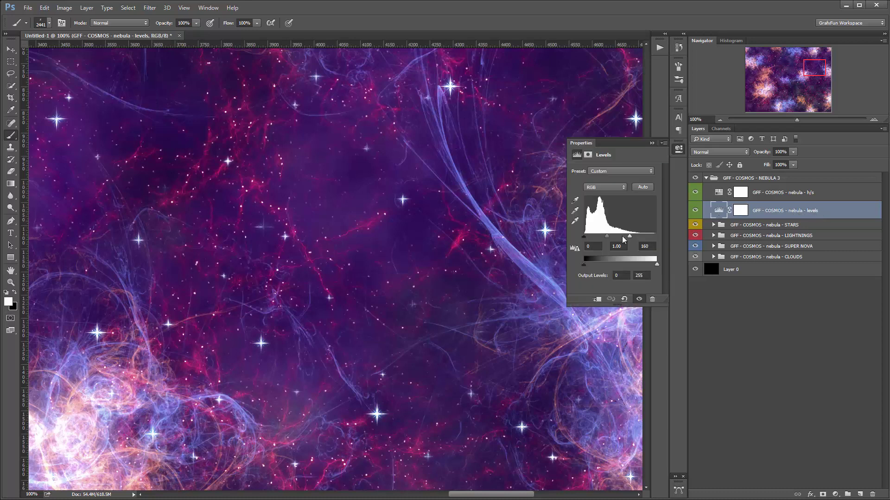
drag(637, 235, 622, 238)
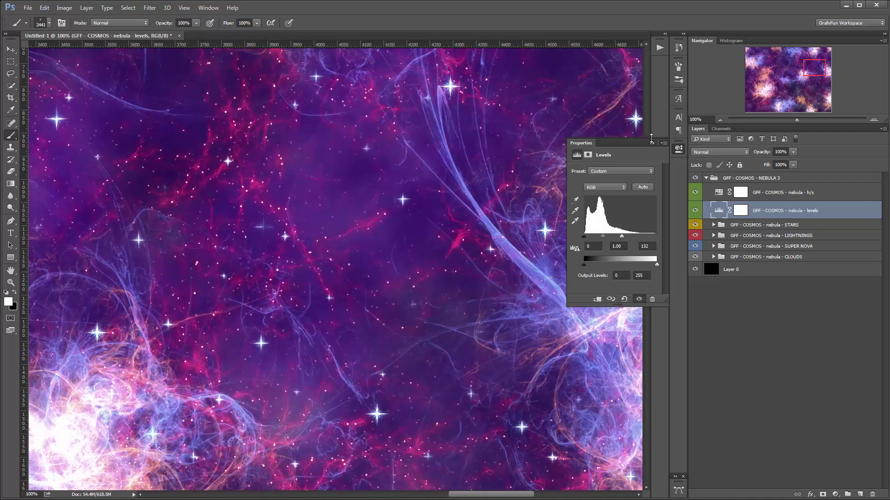
click(652, 143)
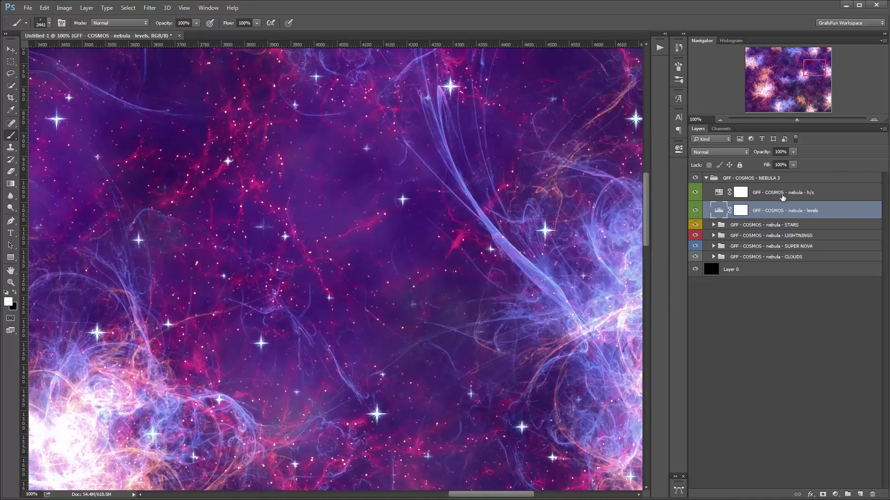
- Adjust the nebula's hue/saturation layer to a hue of -4 and a saturation of -12
double_click(820, 193)
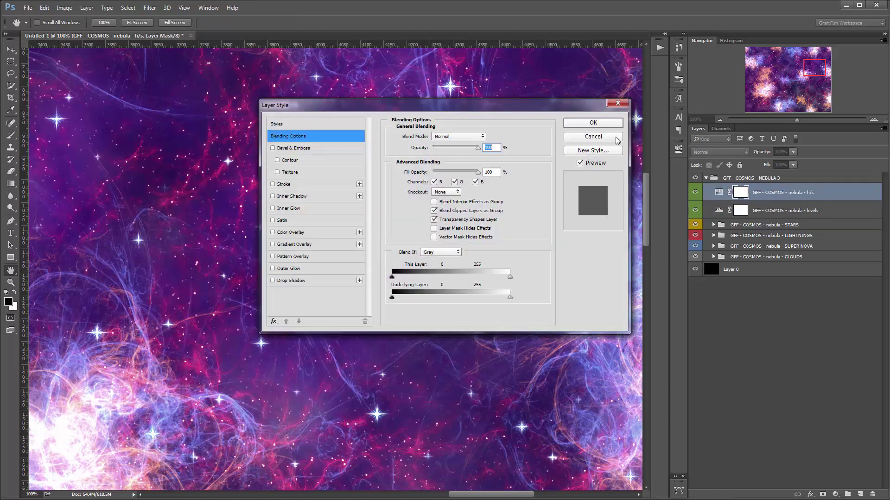
click(616, 138)
double_click(718, 193)
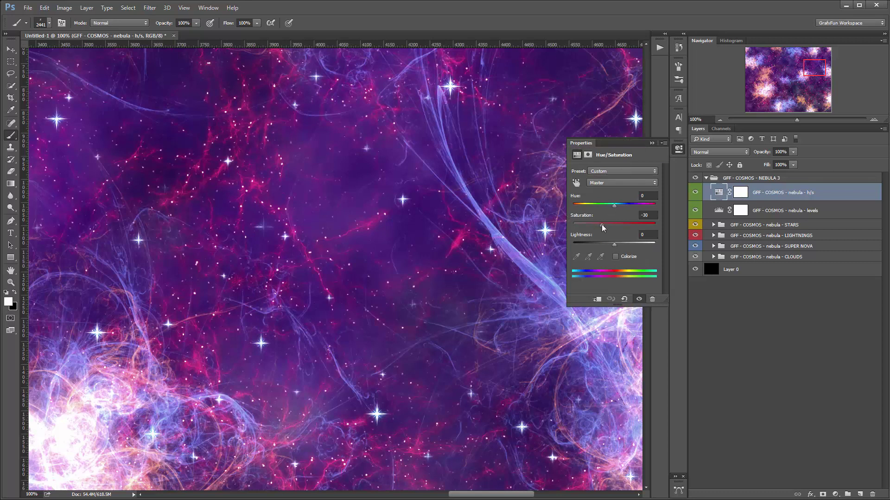
drag(611, 224, 612, 224)
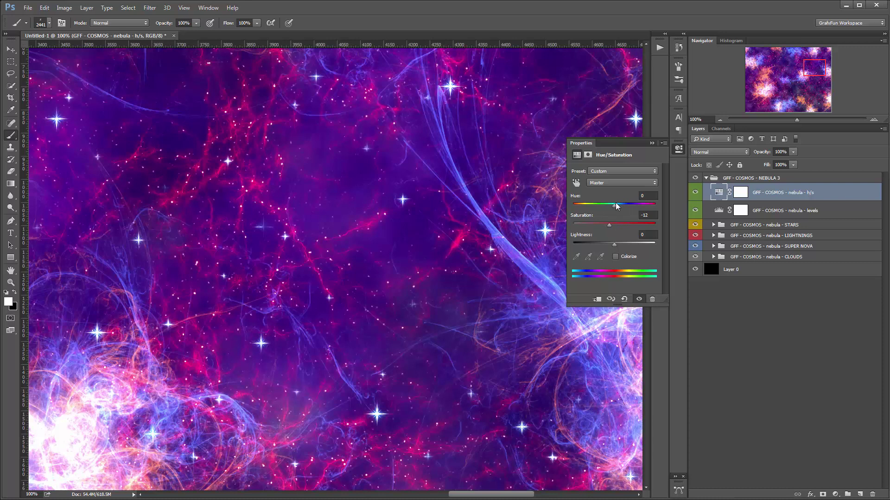
drag(615, 205, 613, 207)
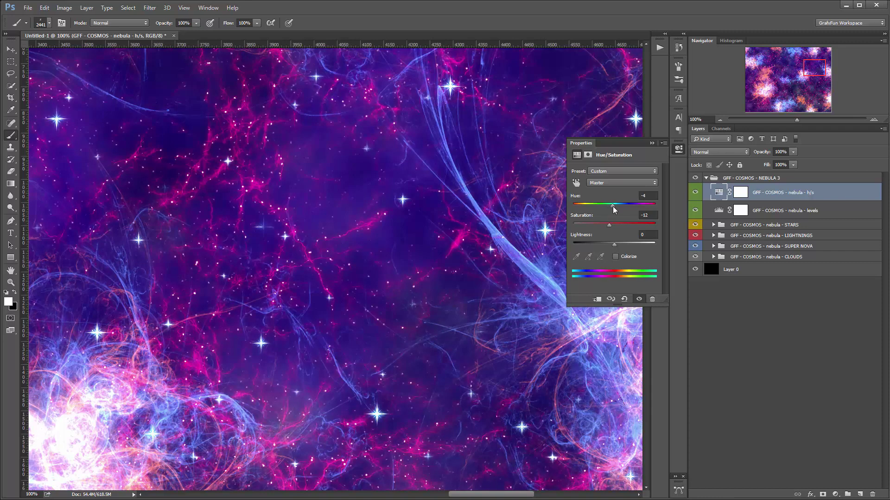
click(652, 142)
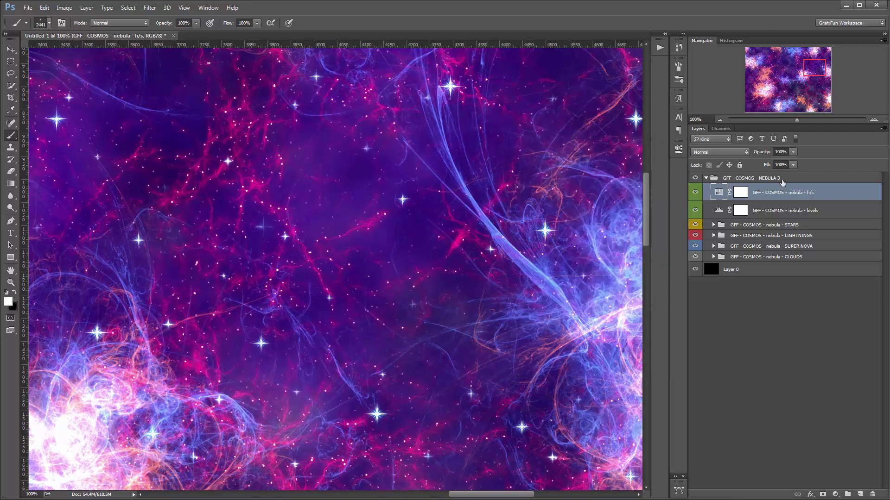
- Collapse the GFF - COSMOS - NEBULA 3 group and delete it, keeping only Layer 0
click(706, 178)
click(659, 48)
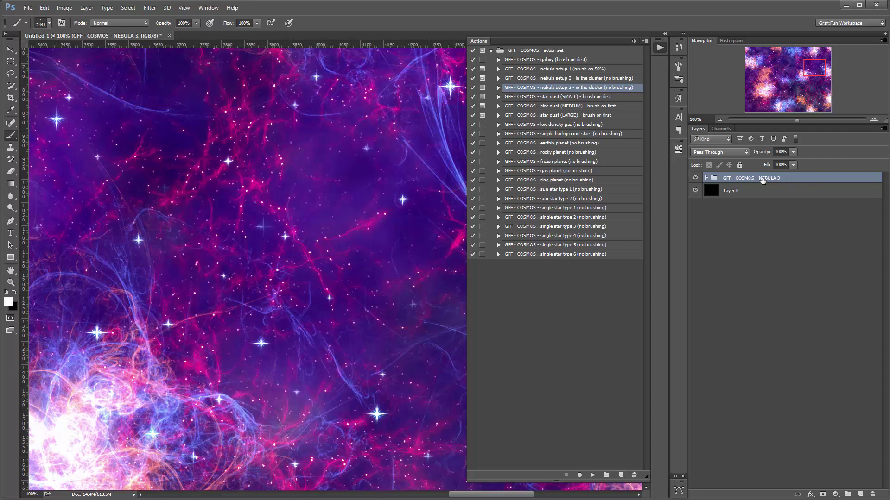
drag(763, 179, 872, 494)
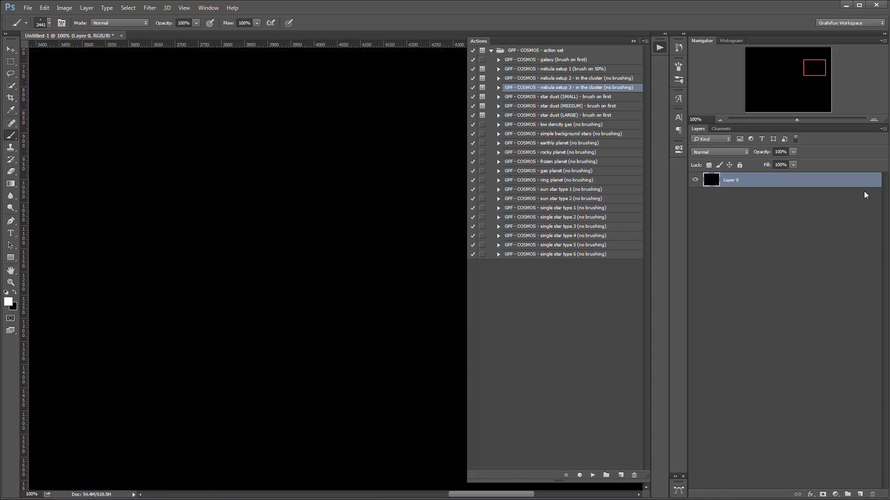
- Run the "nebula setup 3 - in the cluster (no brushing)" action on Layer 0 to generate a fresh nebula
click(577, 79)
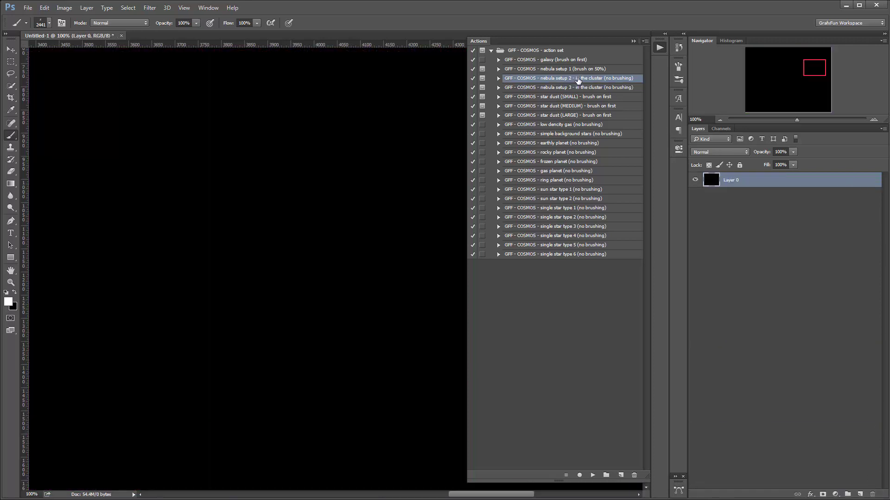
click(583, 89)
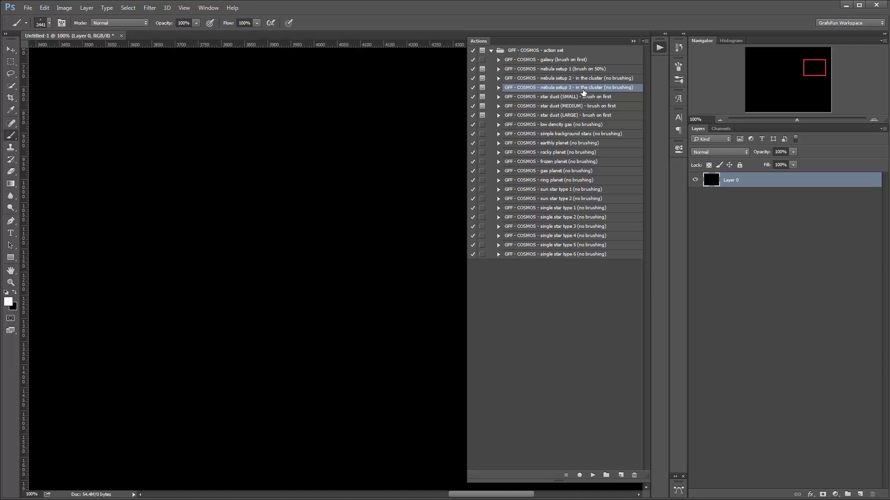
click(593, 476)
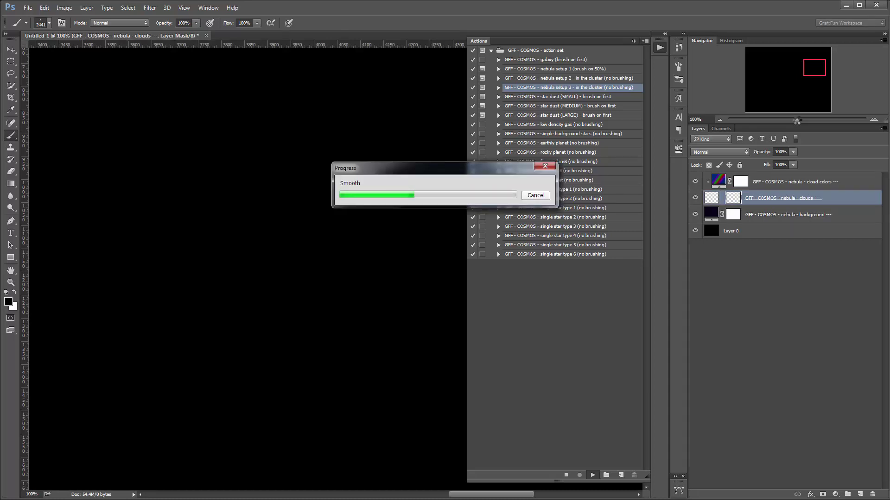
click(747, 499)
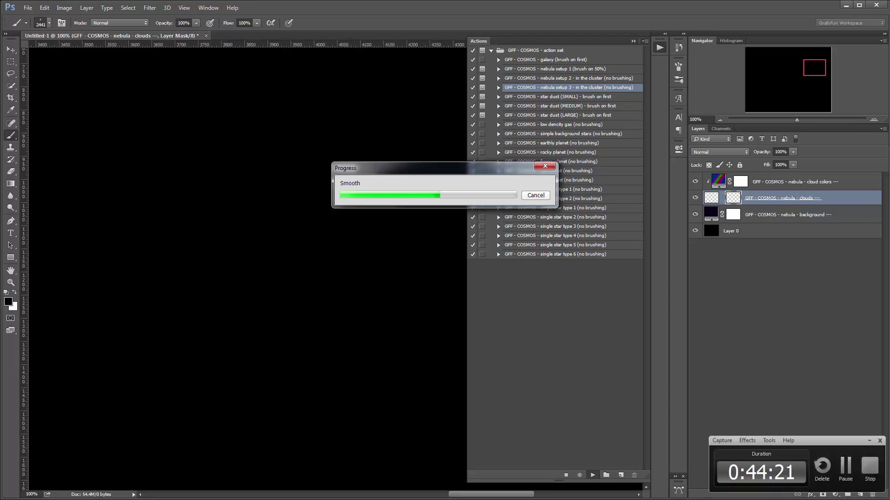
click(846, 467)
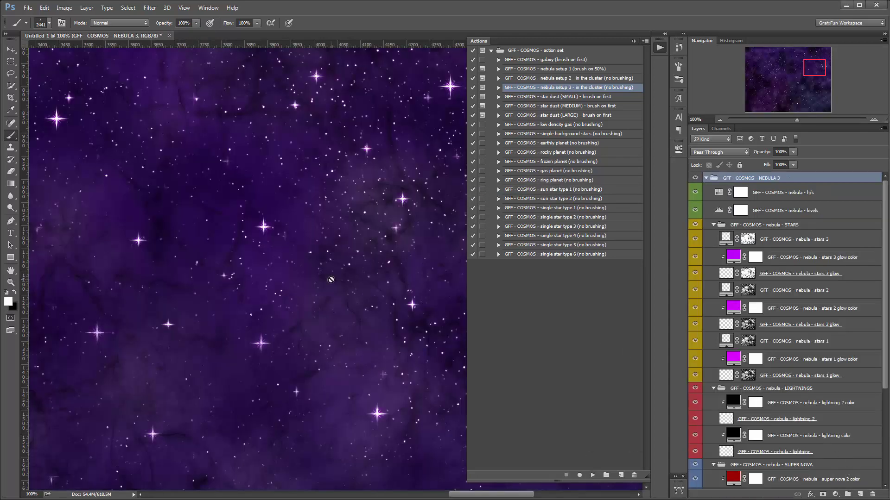
mouse_move(815, 70)
mouse_down()
mouse_move(803, 75)
mouse_move(813, 71)
mouse_up()
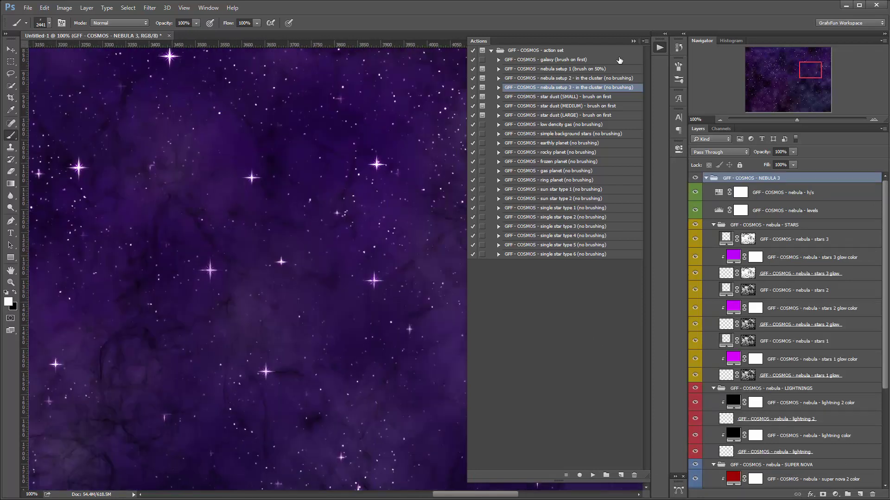
click(632, 41)
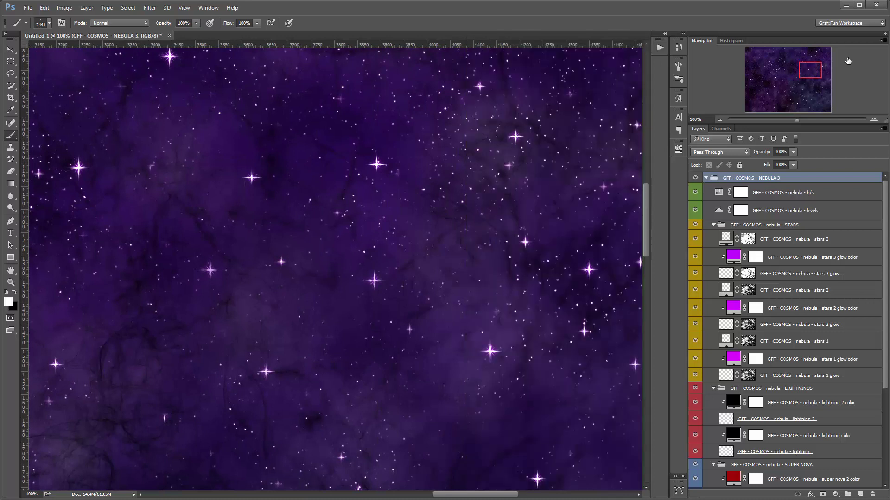
- Collapse all subgroups inside the new NEBULA 3 group and add a layer mask to its STARS group
drag(811, 65, 822, 49)
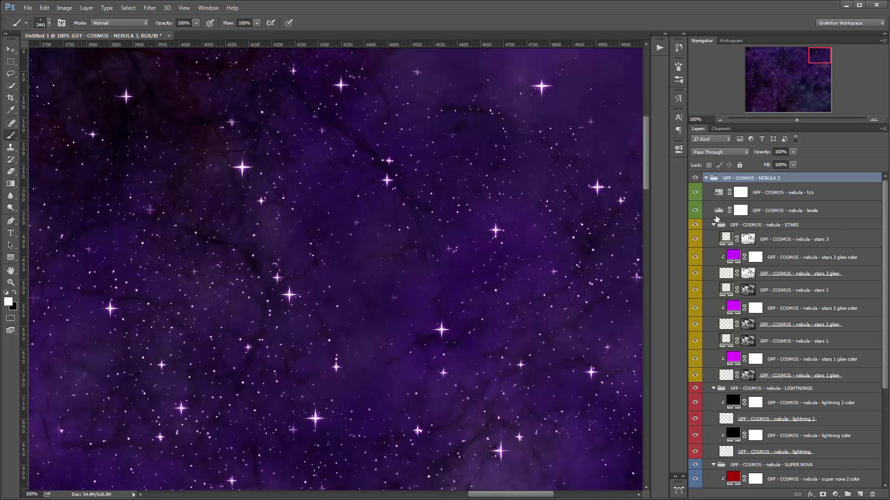
alt+click(706, 179)
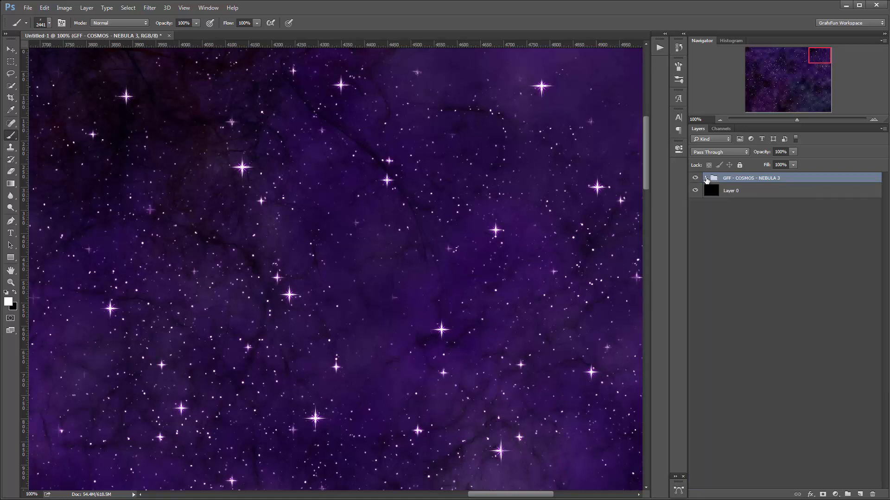
click(706, 179)
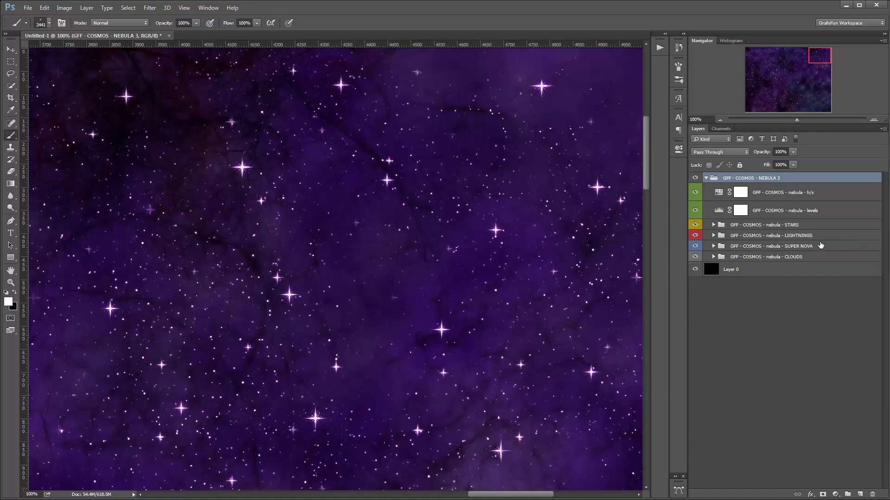
click(793, 225)
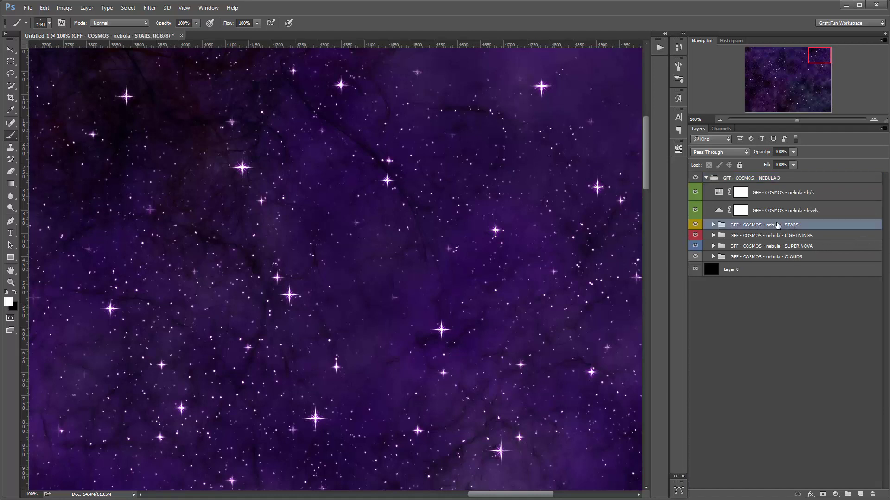
click(822, 495)
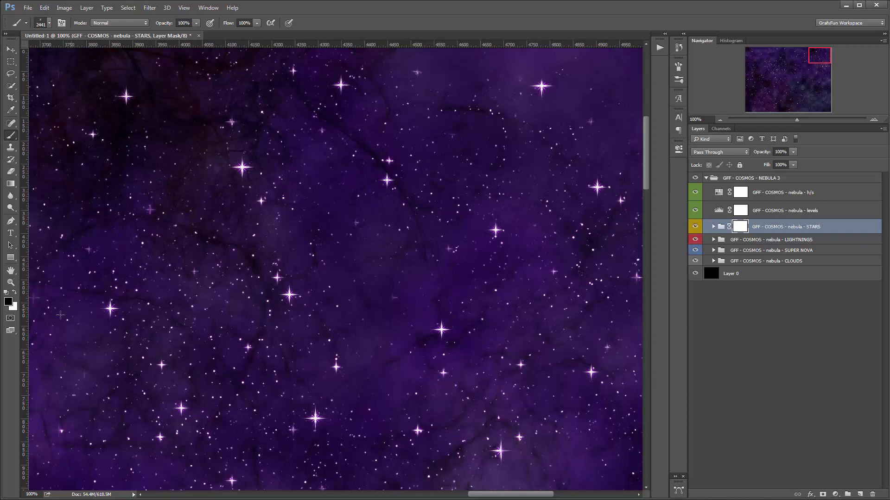
- Mask out a few individual stars in the nebula's upper right area with a soft 89 px black brush at 0% hardness
right_click(424, 280)
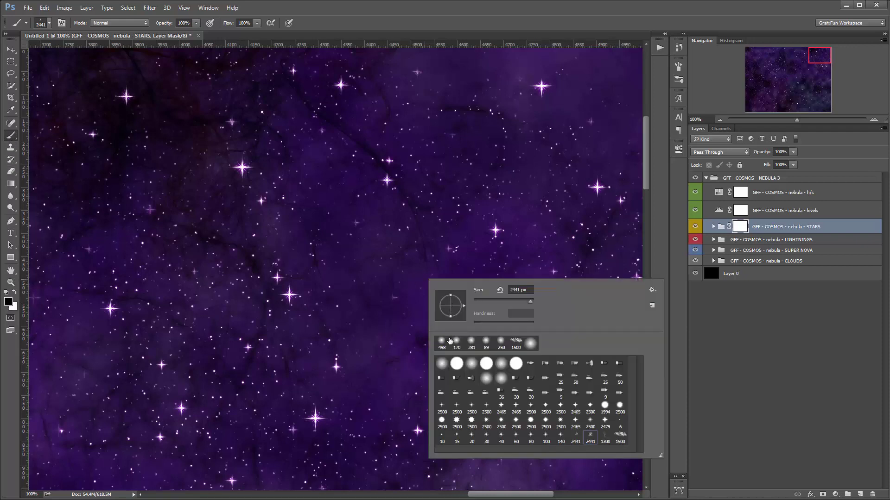
click(486, 342)
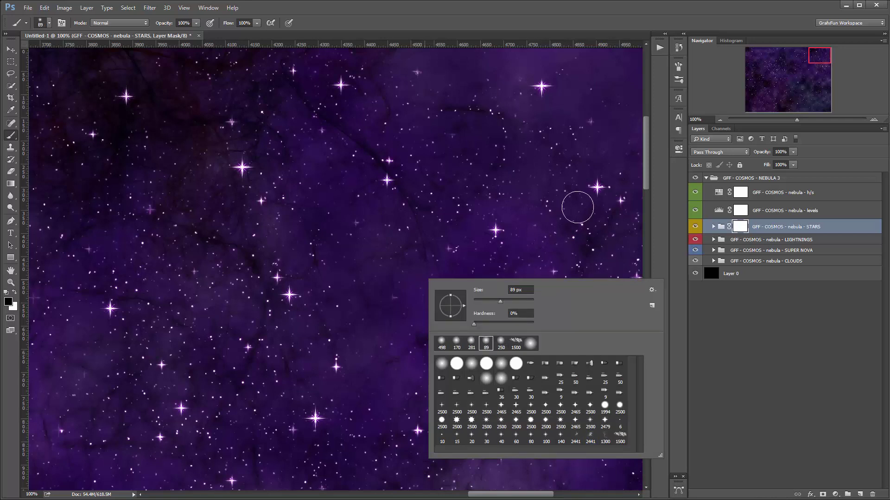
key(Return)
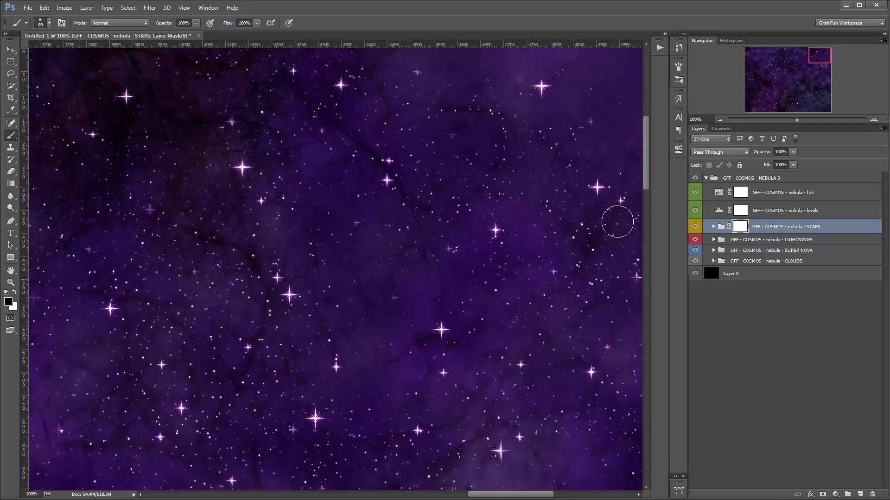
drag(617, 222, 635, 192)
click(545, 86)
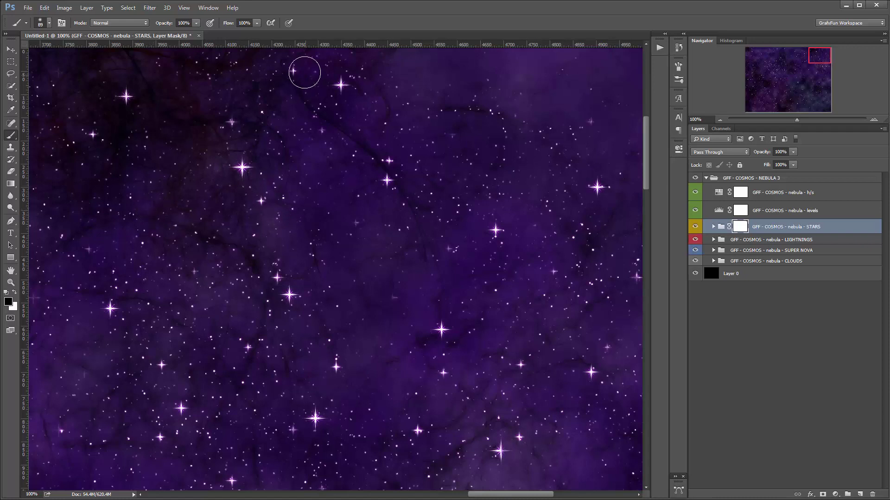
click(293, 72)
- Reduce the mask brush to 40 px and paint out small unwanted stars across the right side of the nebula
right_click(378, 139)
click(400, 149)
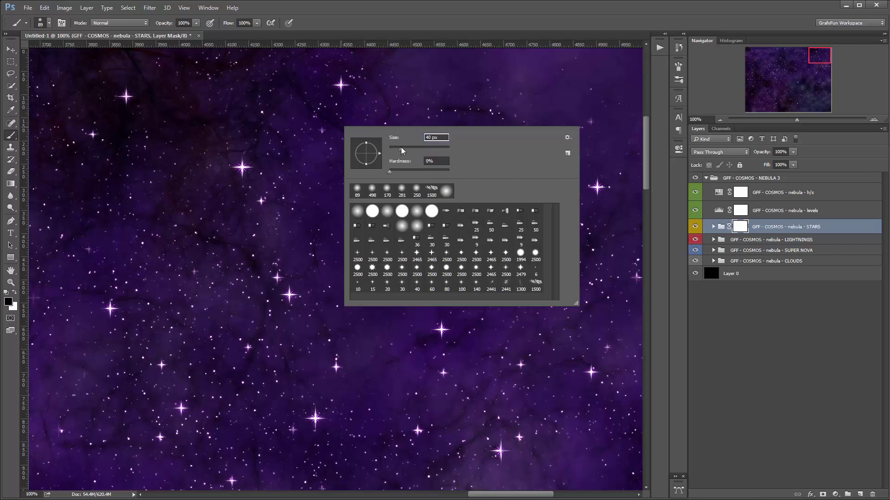
click(557, 90)
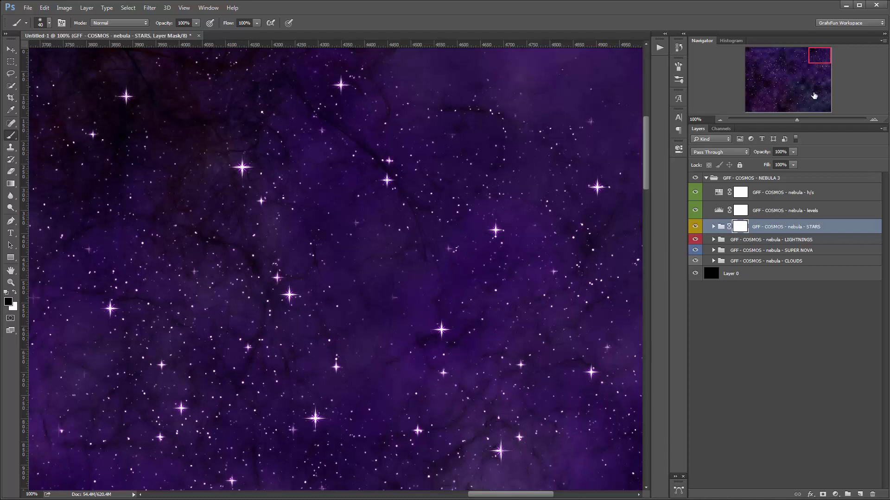
drag(820, 56, 818, 80)
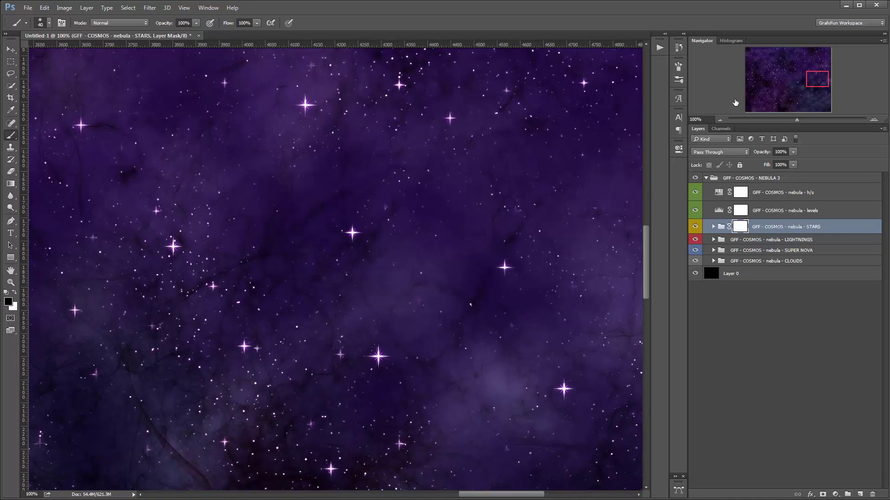
drag(817, 77, 814, 85)
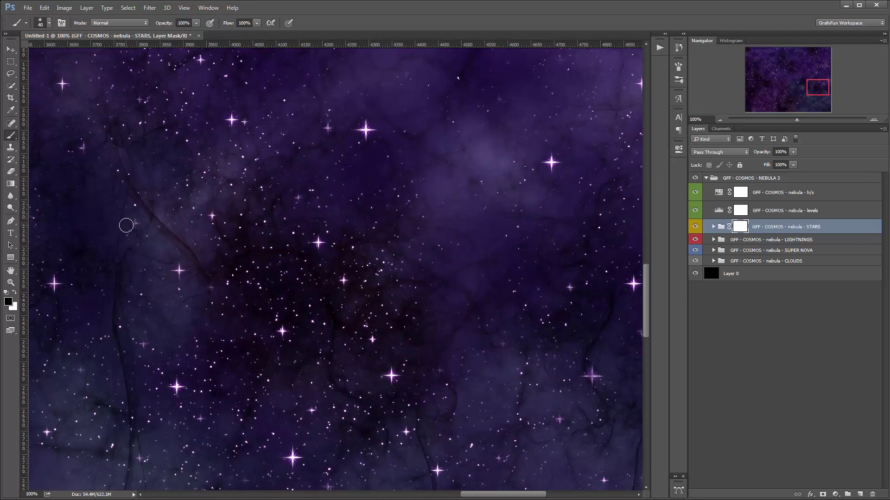
click(136, 222)
click(327, 126)
drag(817, 88, 820, 95)
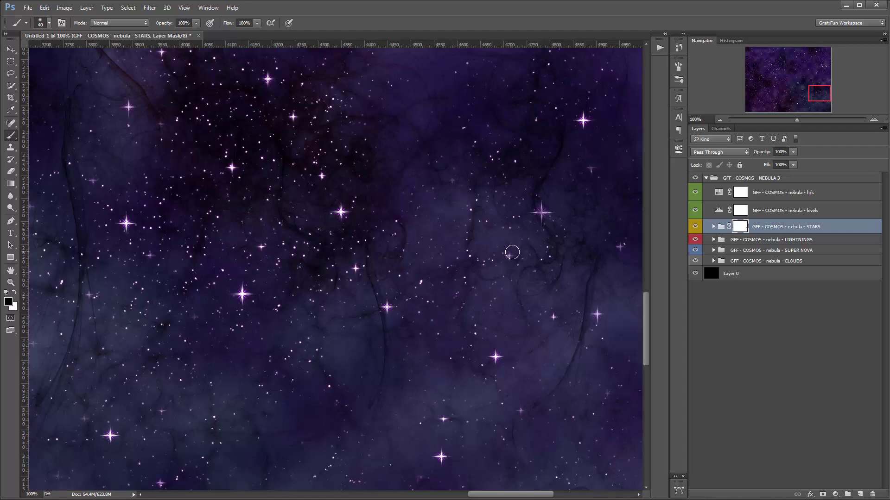
click(509, 256)
drag(790, 119, 786, 119)
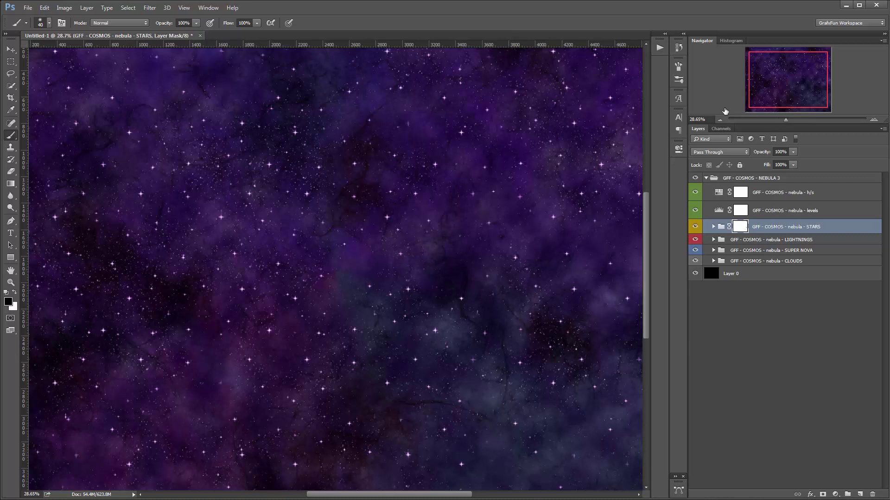
- Collapse the NEBULA 3 group, deselect all layers and run the "rocky planet (no brushing)" action
click(660, 48)
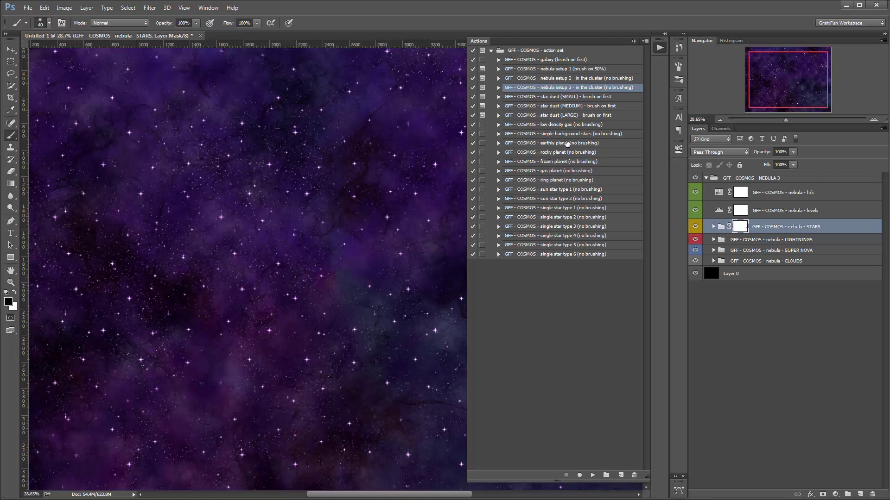
click(562, 144)
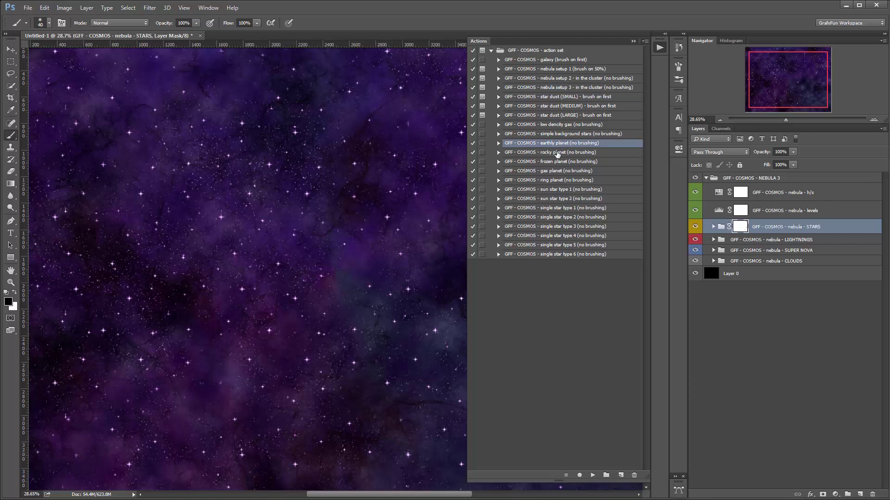
click(570, 153)
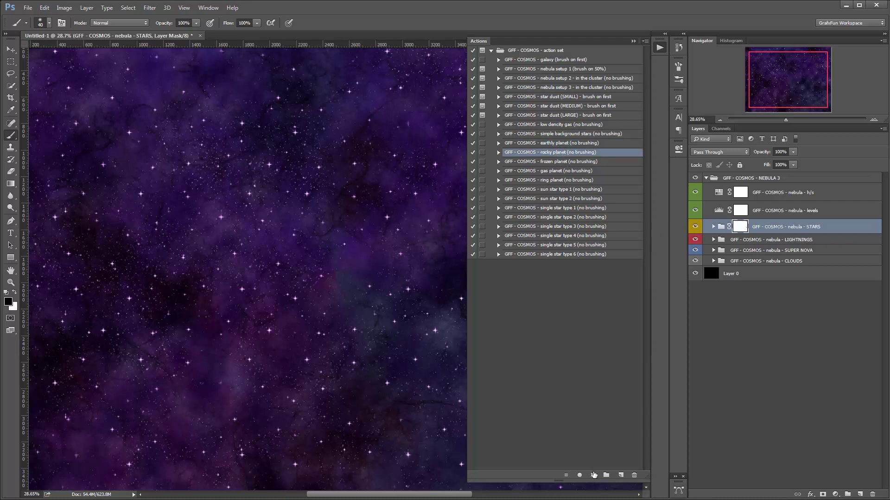
click(740, 179)
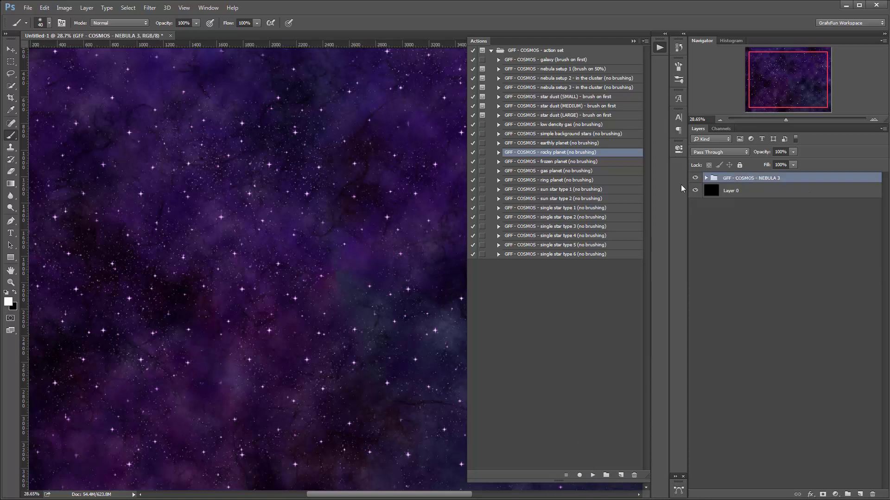
click(129, 8)
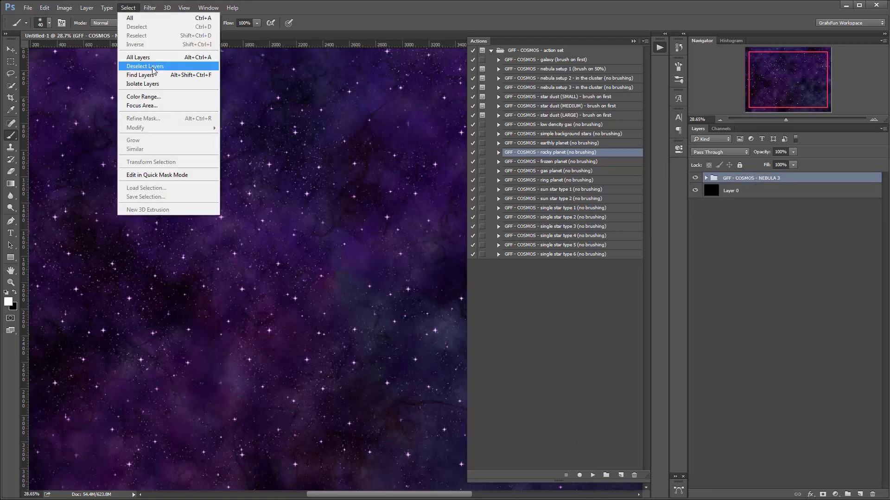
click(131, 68)
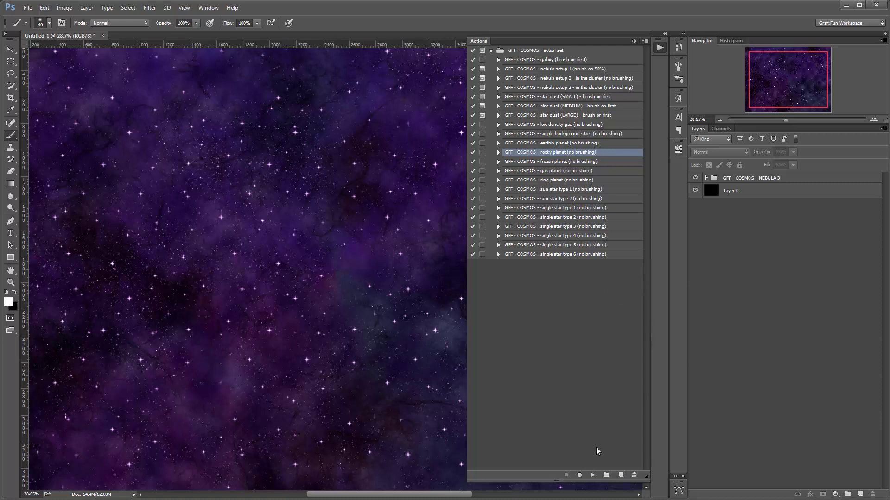
click(593, 475)
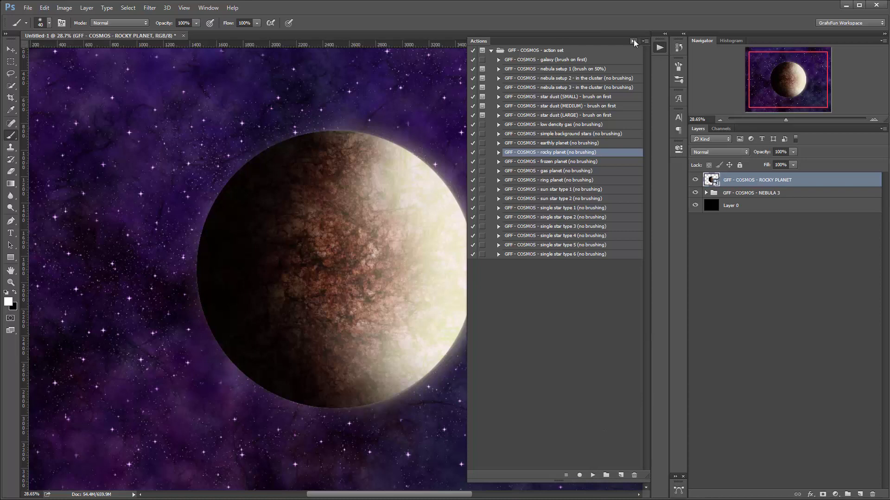
click(633, 41)
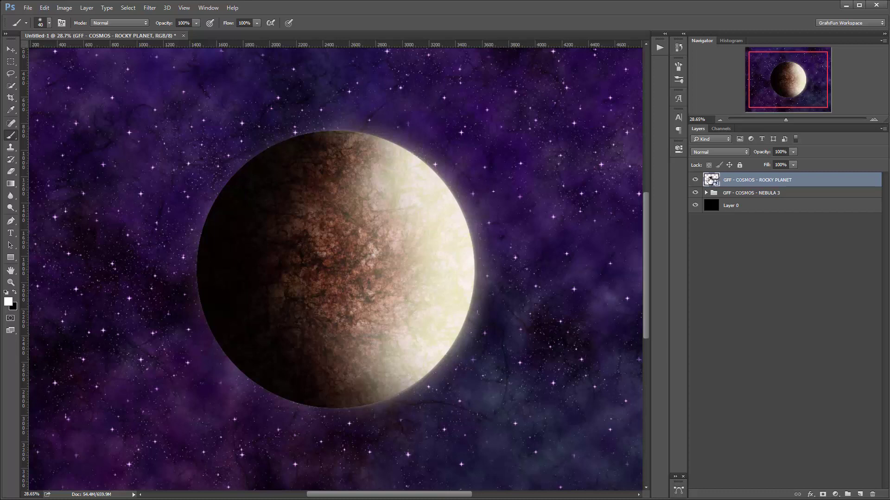
- Open the ROCKY PLANET smart object and copy its layer group into the nebula document, offset left of the original planet
double_click(711, 180)
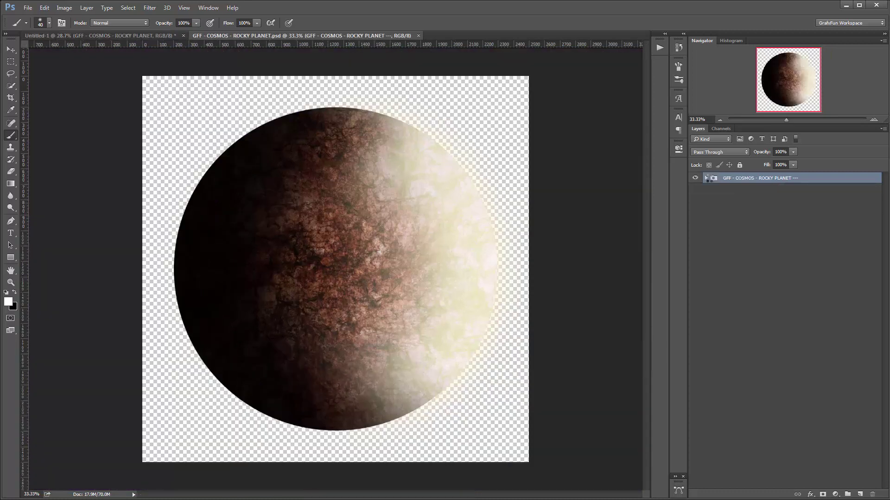
click(705, 178)
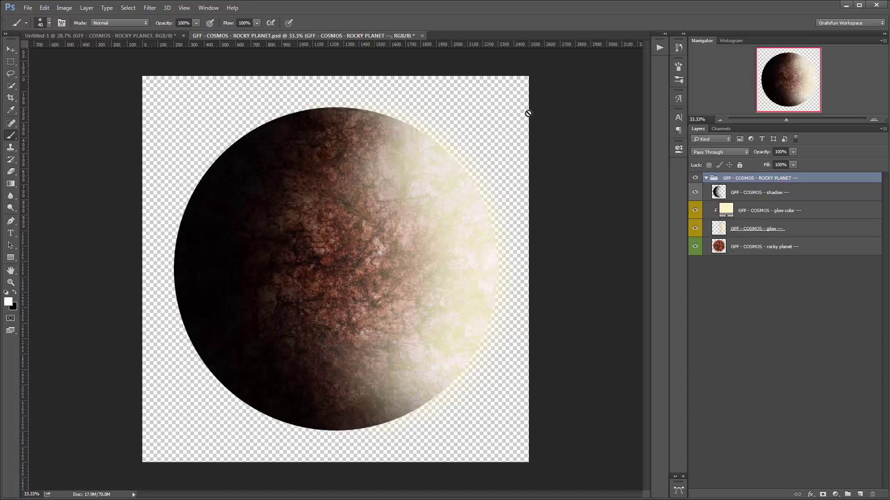
click(12, 50)
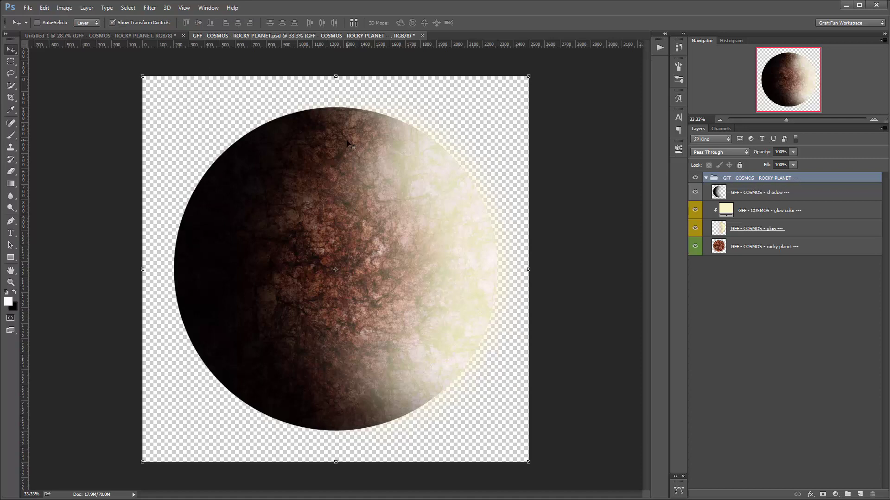
drag(350, 146, 340, 165)
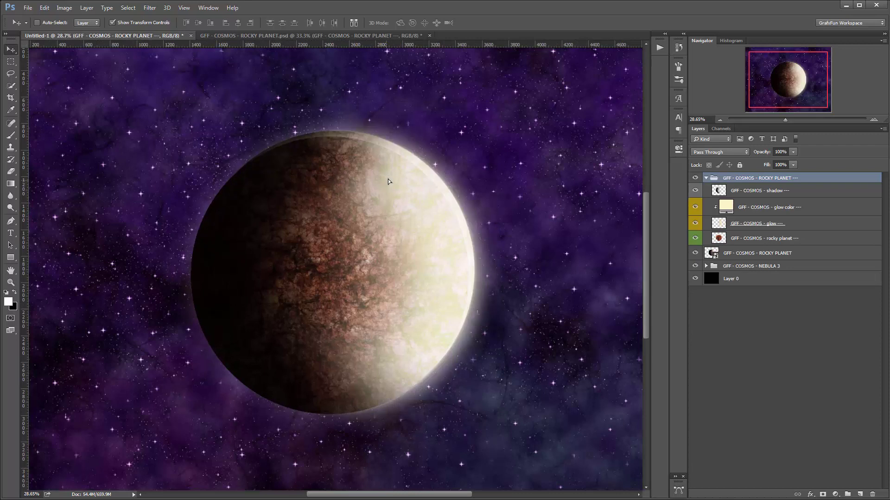
drag(389, 179, 295, 187)
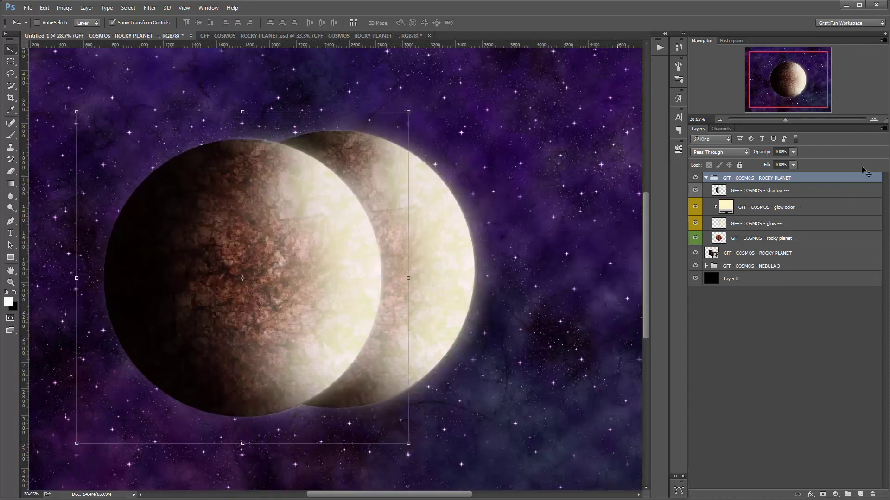
- Delete the original ROCKY PLANET smart object layer and move the copied planet group back near the canvas centre
click(798, 255)
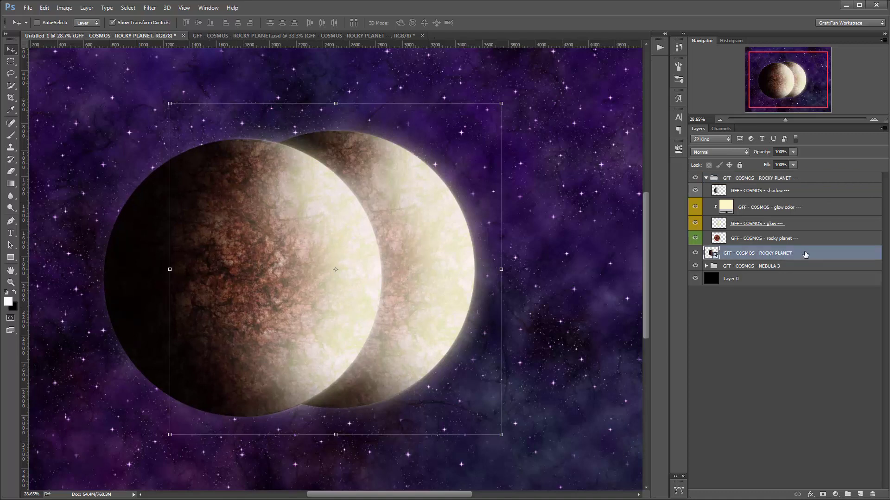
key(Delete)
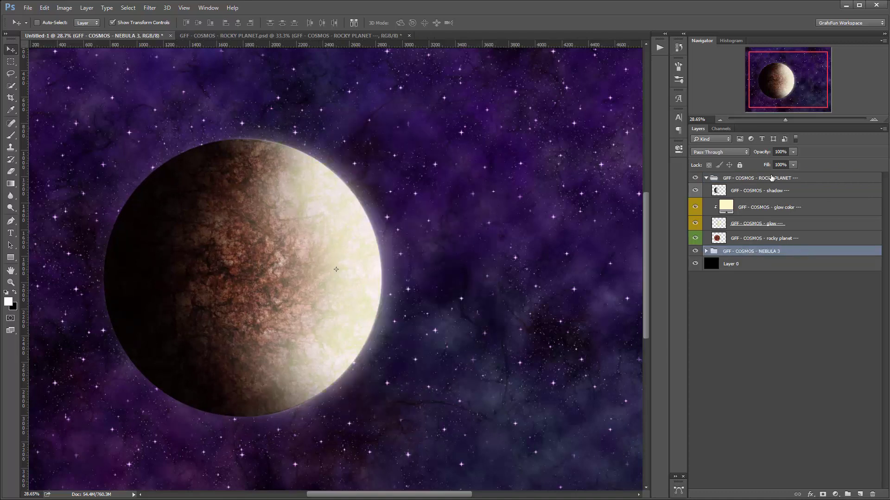
click(771, 178)
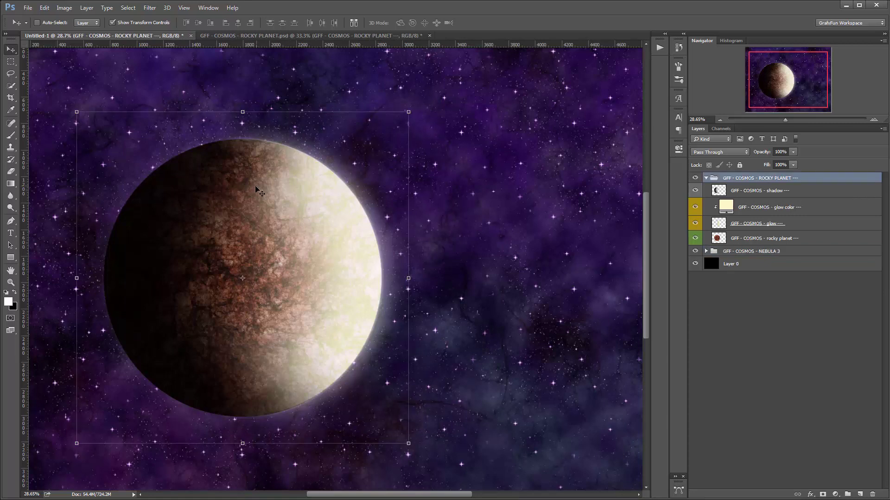
drag(255, 187, 340, 174)
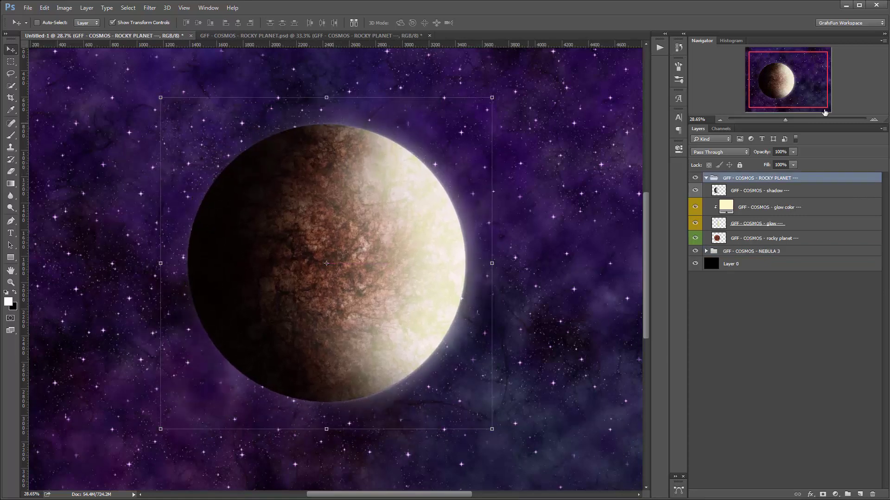
- Rotate the planet's linked glow and shadow layers to about -22.3° so the light comes from the upper right
mouse_move(784, 120)
mouse_down()
mouse_move(777, 122)
mouse_move(785, 120)
mouse_up()
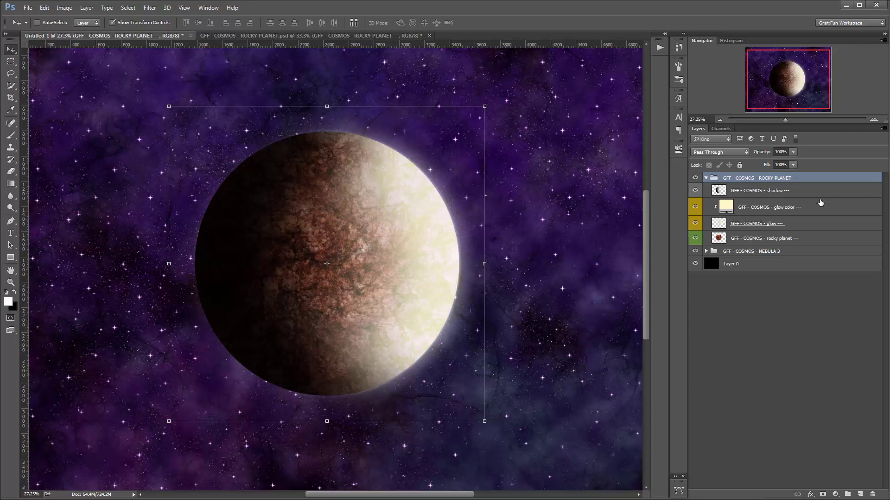
click(796, 224)
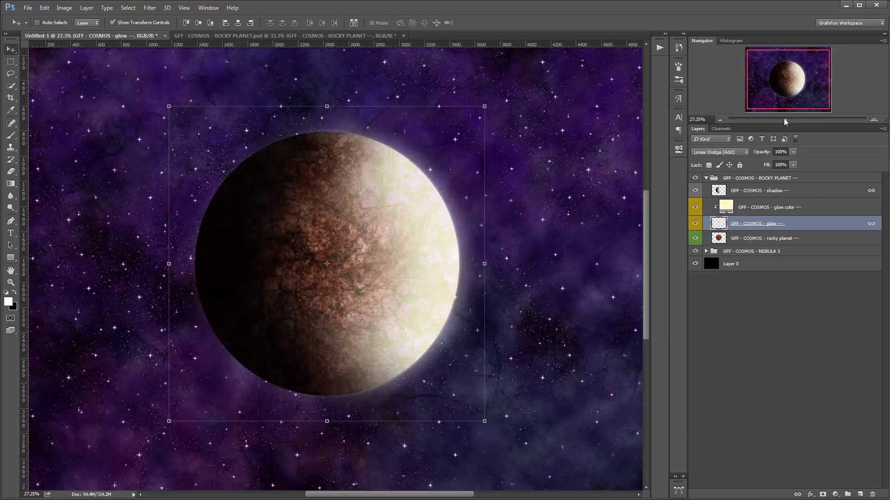
drag(784, 121, 784, 121)
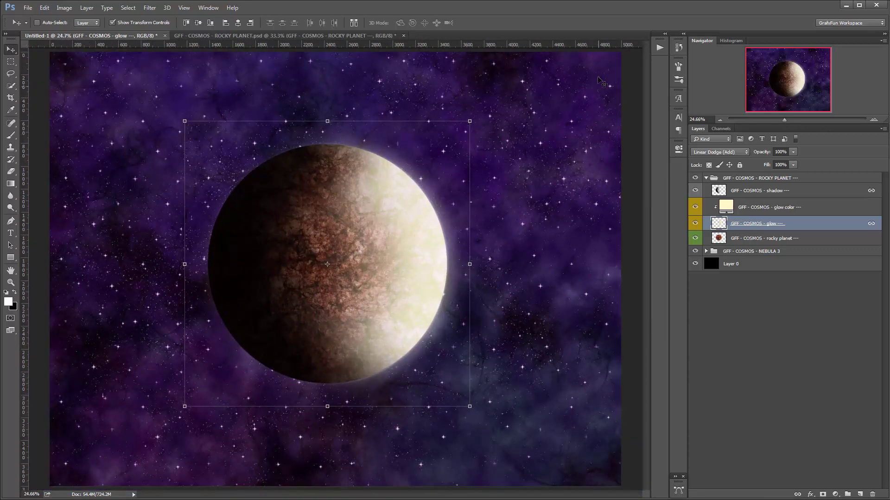
drag(477, 115, 406, 110)
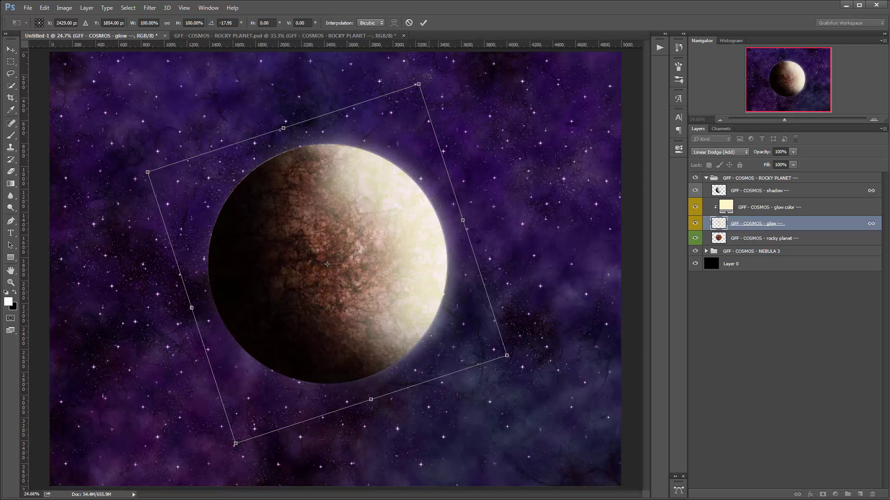
drag(429, 77, 417, 64)
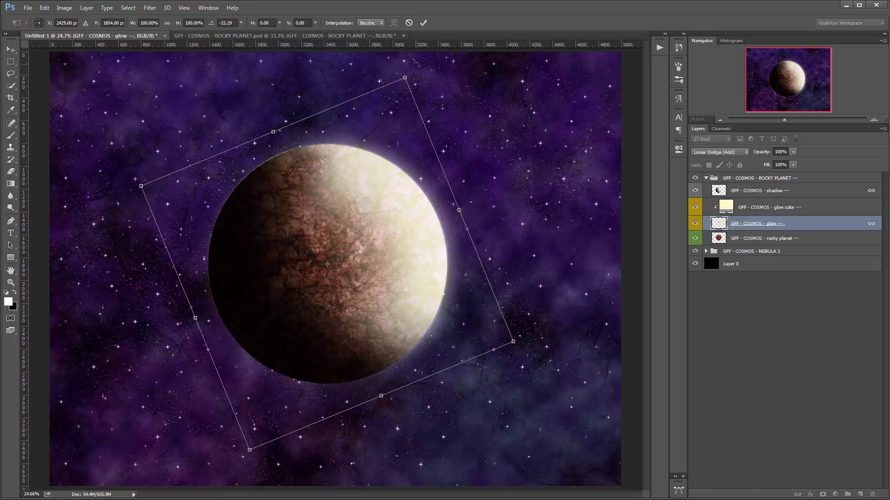
key(Return)
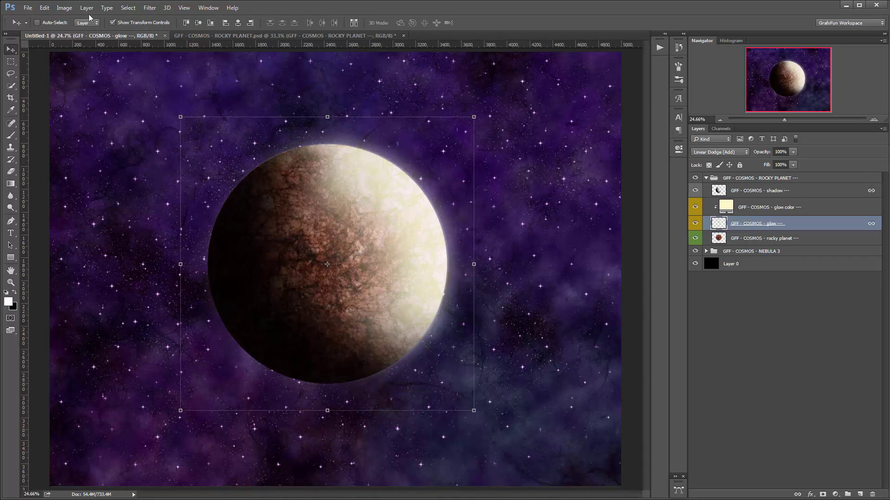
- Deselect all layers and run the "sun star type 1 (no brushing)" action above the planet
click(128, 8)
click(213, 66)
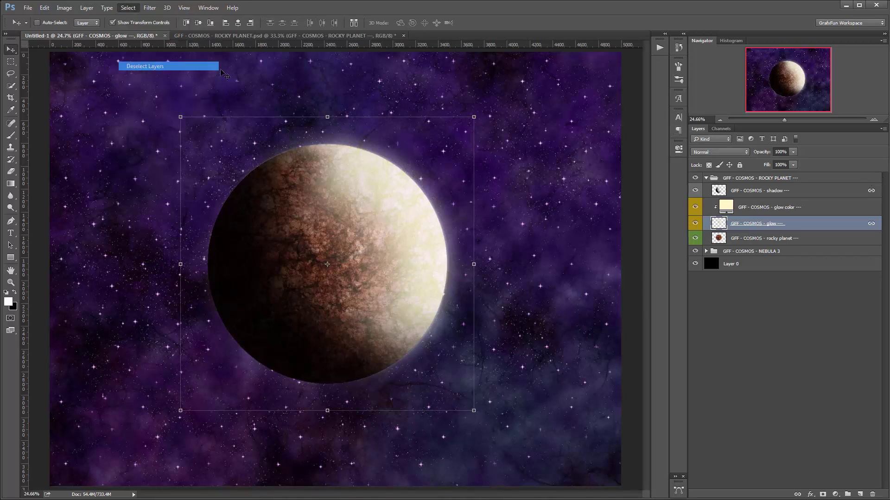
click(659, 47)
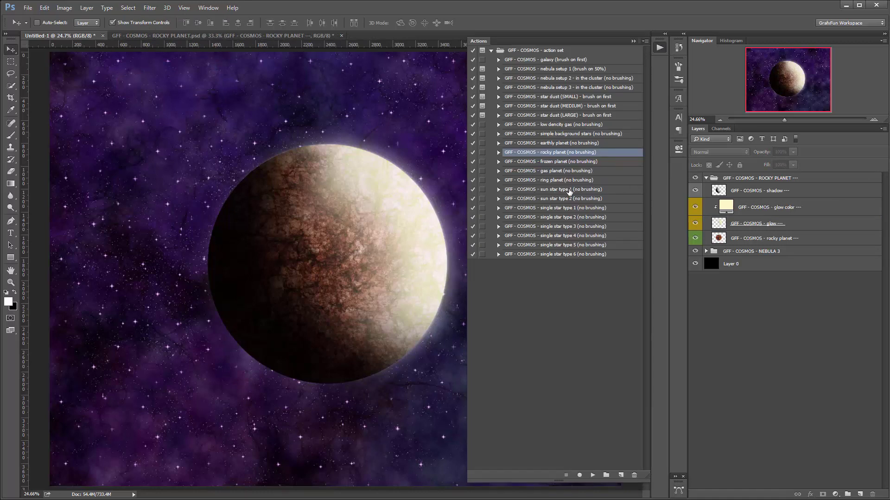
click(570, 189)
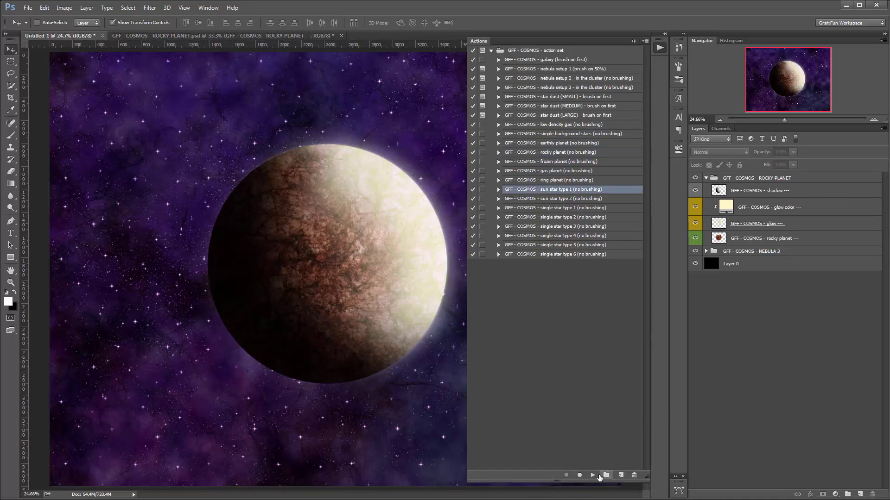
click(592, 476)
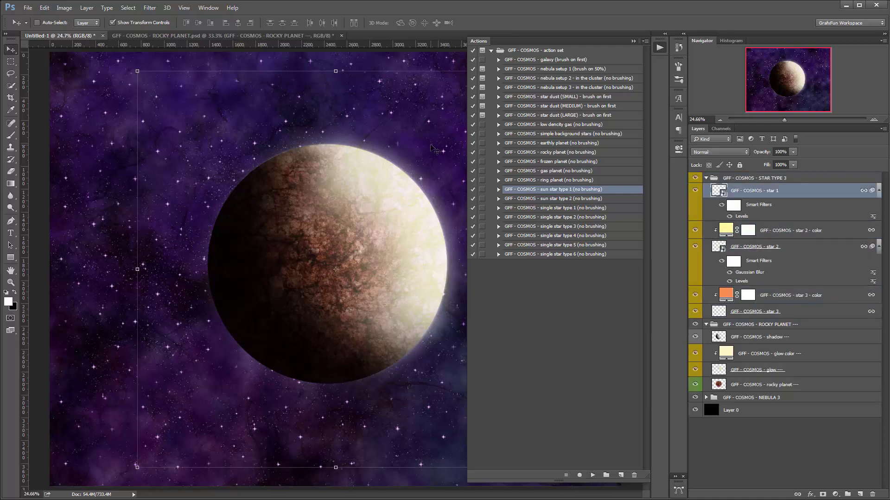
click(633, 41)
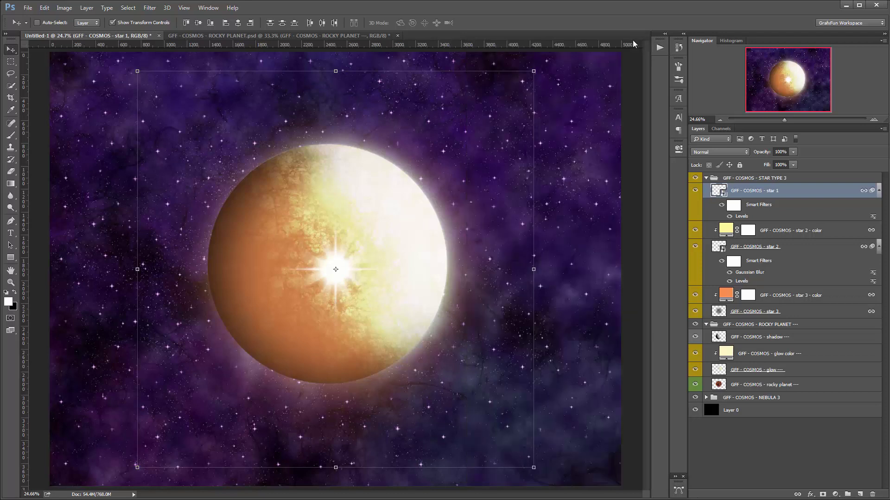
- Scale the STAR TYPE 3 group to about 138% and place the sun in the canvas's upper right corner
drag(325, 281, 551, 127)
drag(410, 226, 382, 264)
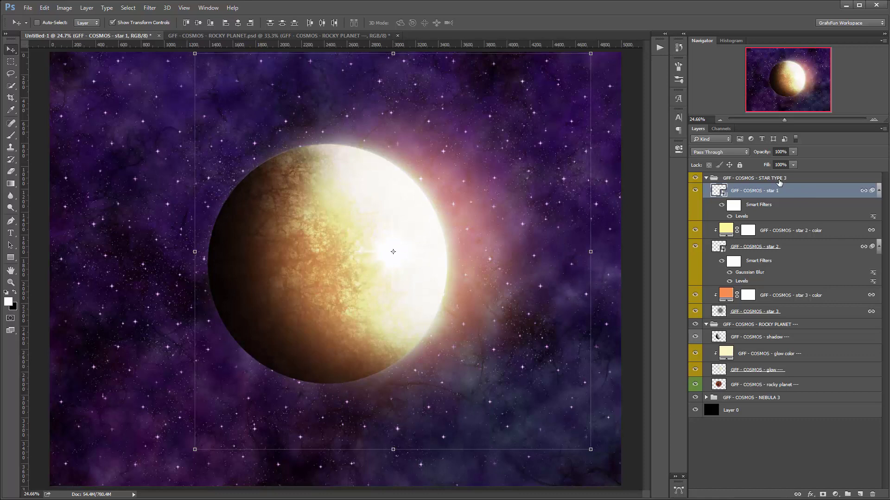
click(768, 180)
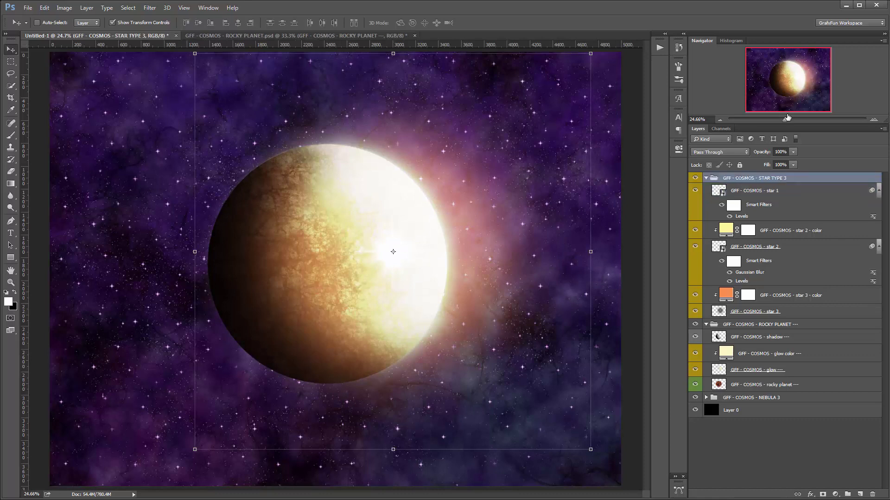
drag(786, 117, 783, 120)
key(ctrl+t)
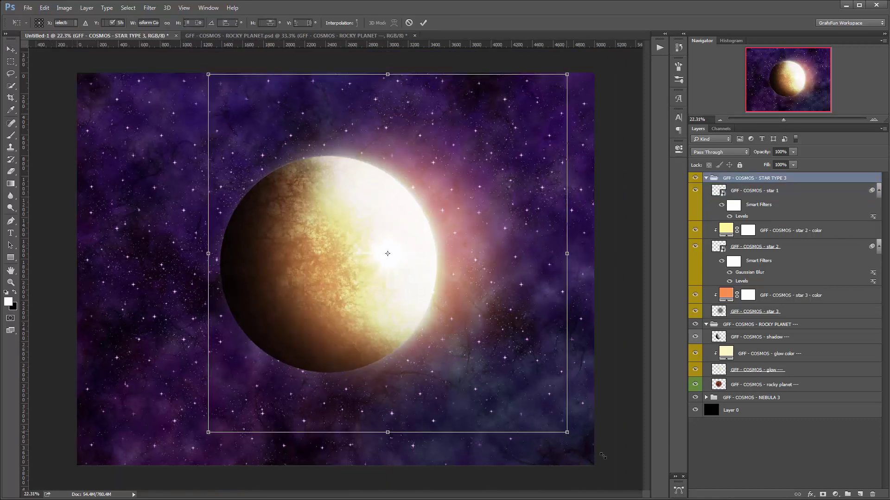
drag(602, 456, 657, 490)
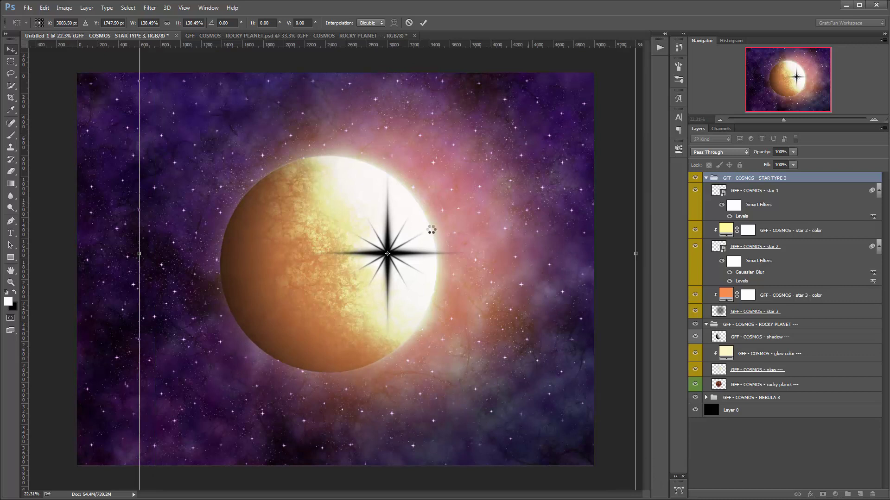
key(Return)
drag(400, 269, 591, 112)
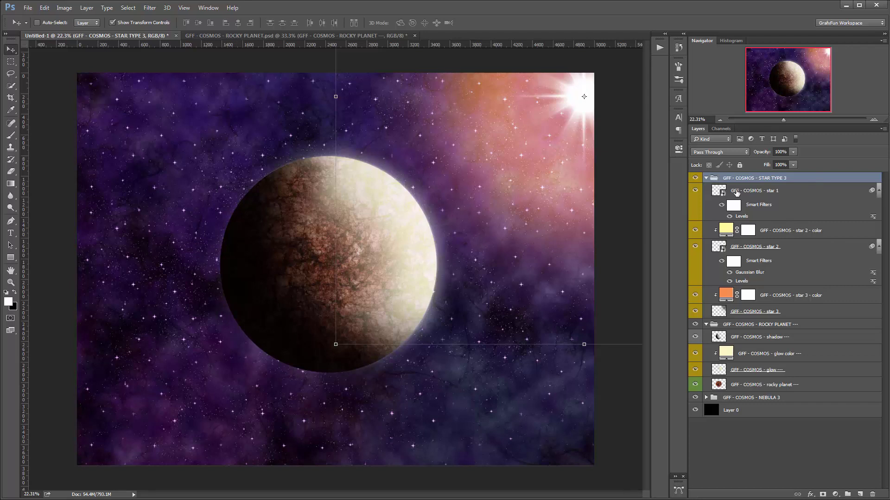
- Hide the star 1 layer in the STAR TYPE 3 group
click(794, 190)
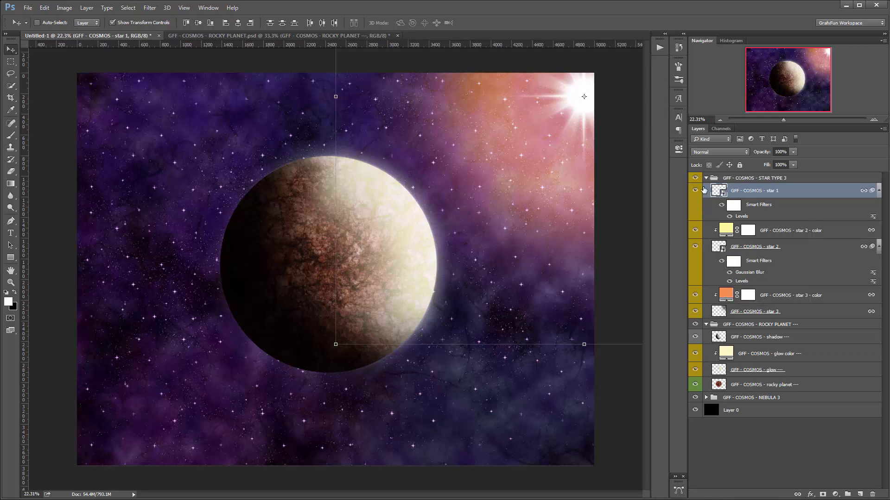
click(695, 193)
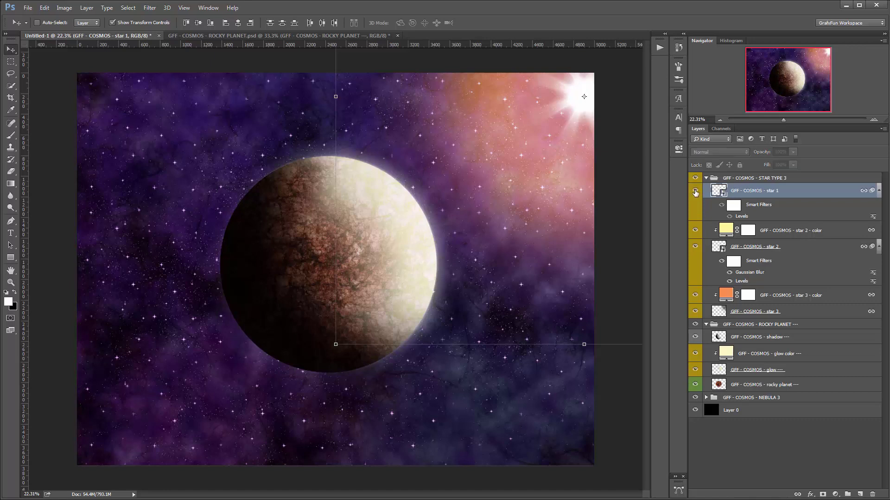
- Show the star 1 layer again, recolour the star 3 - color fill to a lighter peach orange, and collapse the STAR TYPE 3 group
click(695, 193)
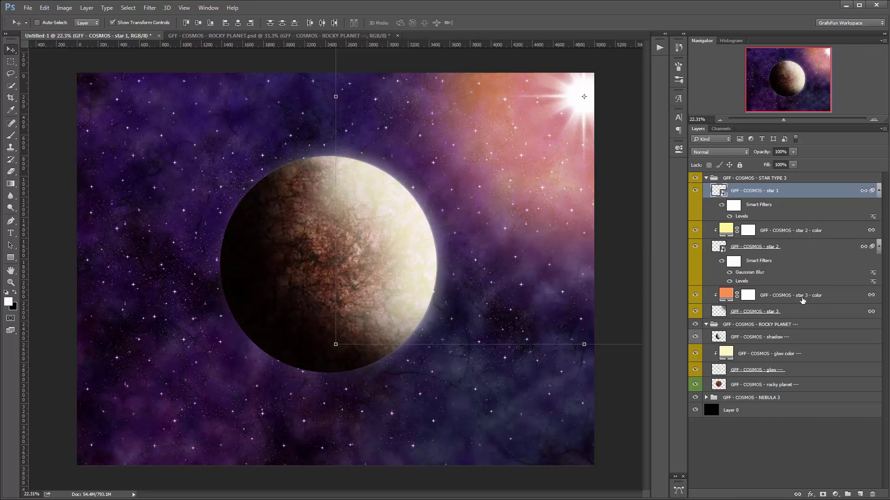
click(729, 296)
double_click(729, 297)
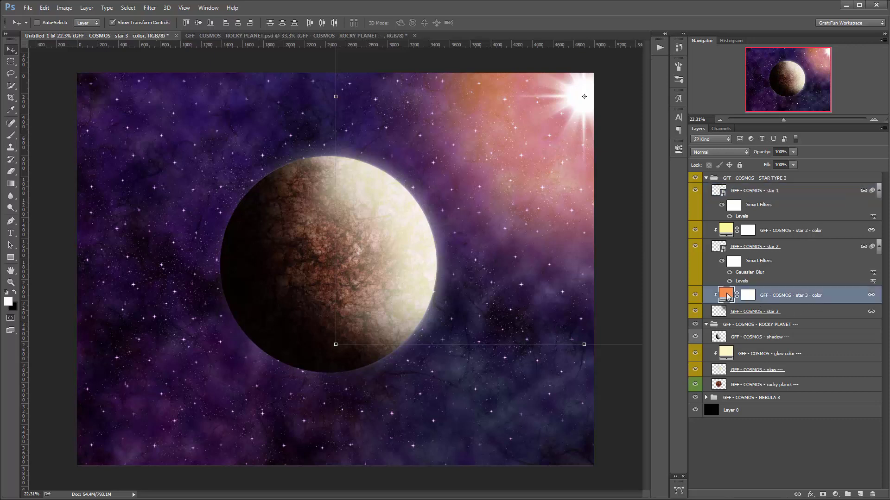
mouse_move(586, 228)
mouse_down()
mouse_move(590, 209)
mouse_move(631, 195)
mouse_move(572, 205)
mouse_move(548, 190)
mouse_move(557, 209)
mouse_move(551, 203)
mouse_up()
click(721, 199)
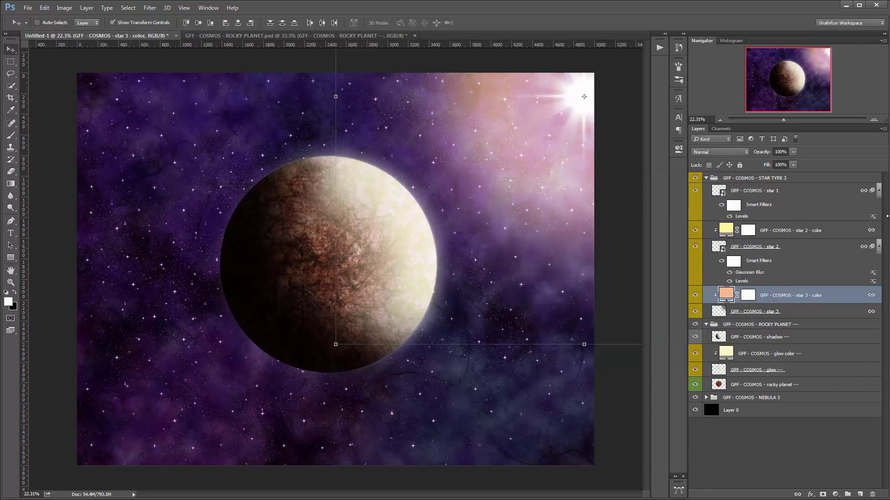
click(705, 178)
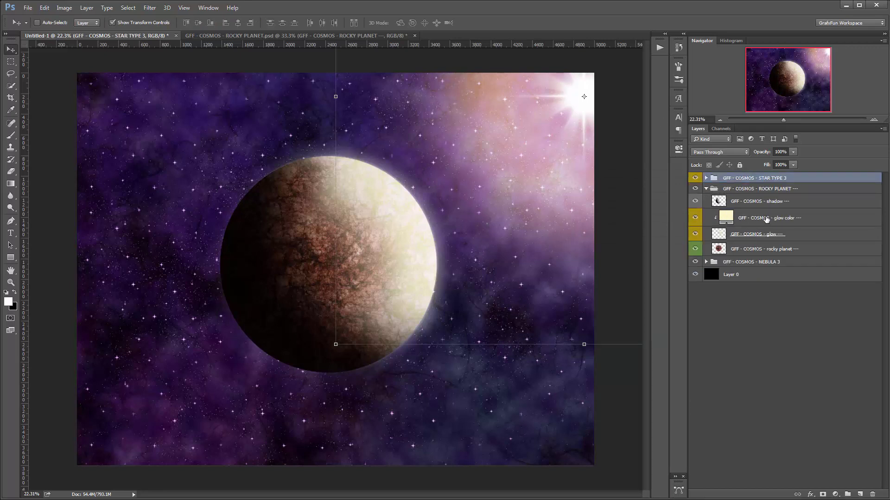
- Set the rocky planet's glow color fill to a pale yellow and shift the collapsed ROCKY PLANET group slightly right and down
click(766, 219)
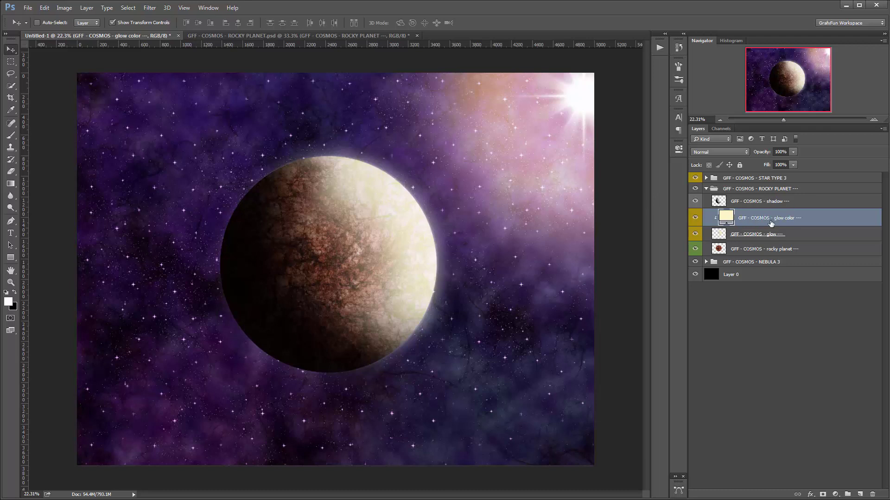
double_click(723, 219)
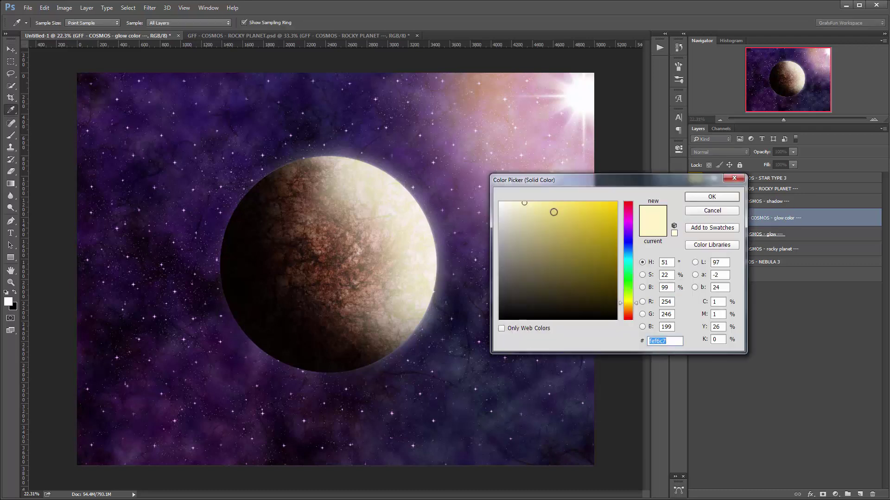
drag(521, 208, 517, 185)
click(560, 202)
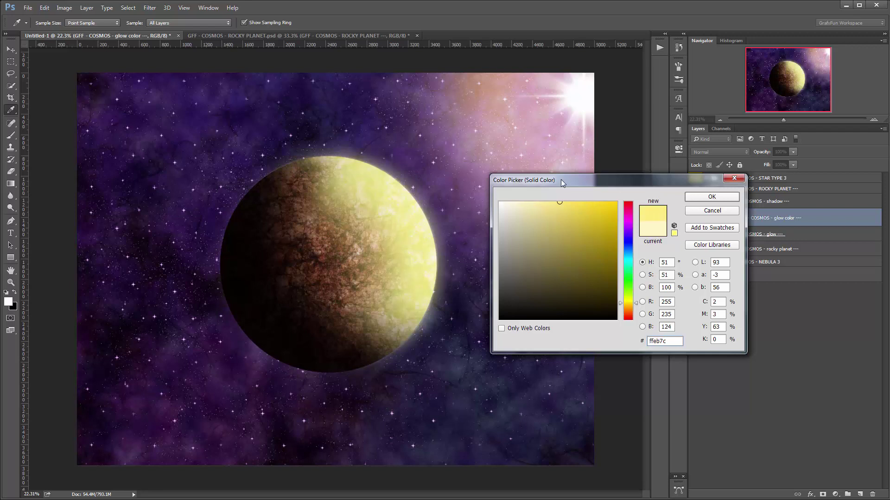
click(543, 202)
click(527, 203)
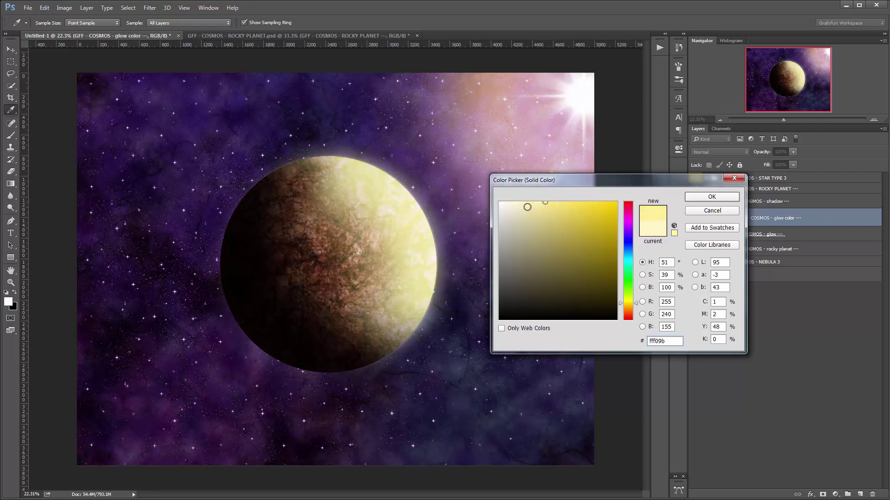
click(700, 196)
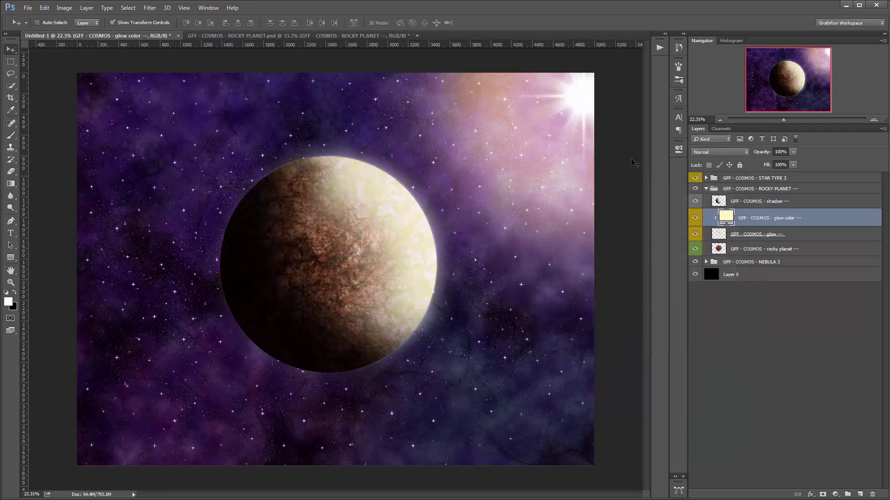
click(748, 190)
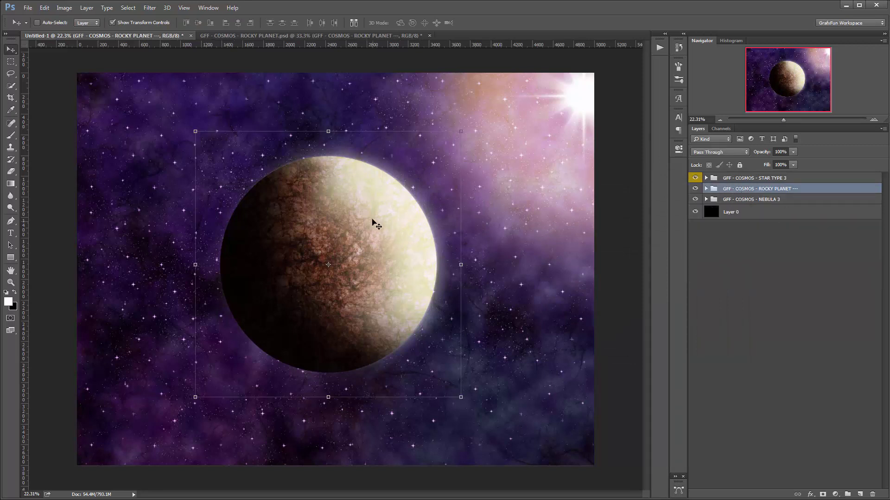
drag(371, 221, 379, 226)
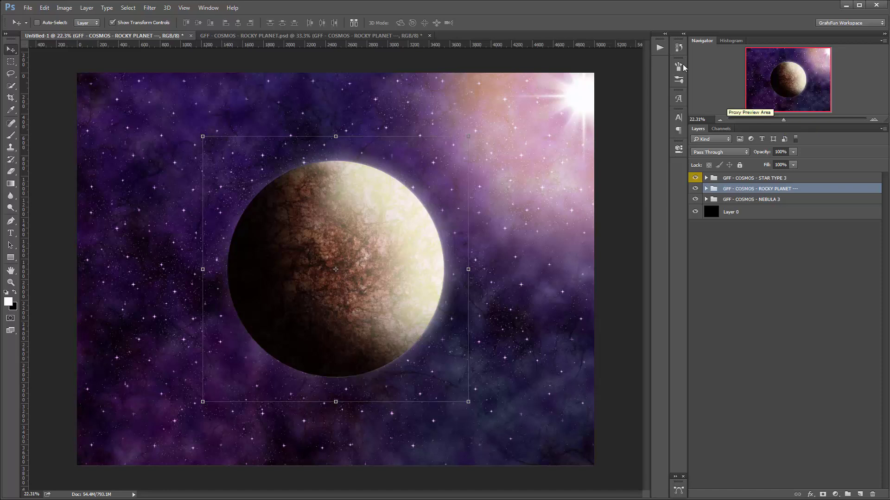
- Deselect all layers, run the "earthly planet (no brushing)" action, and place the planet in the canvas's upper left corner
click(659, 48)
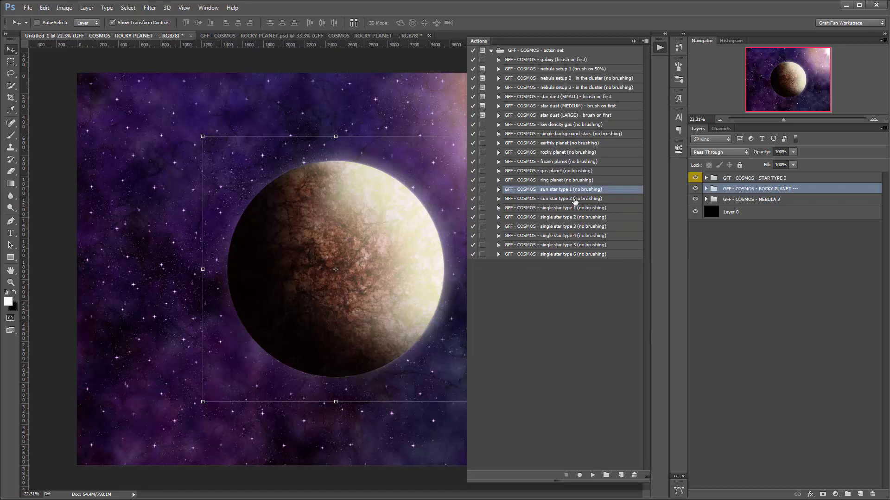
click(558, 144)
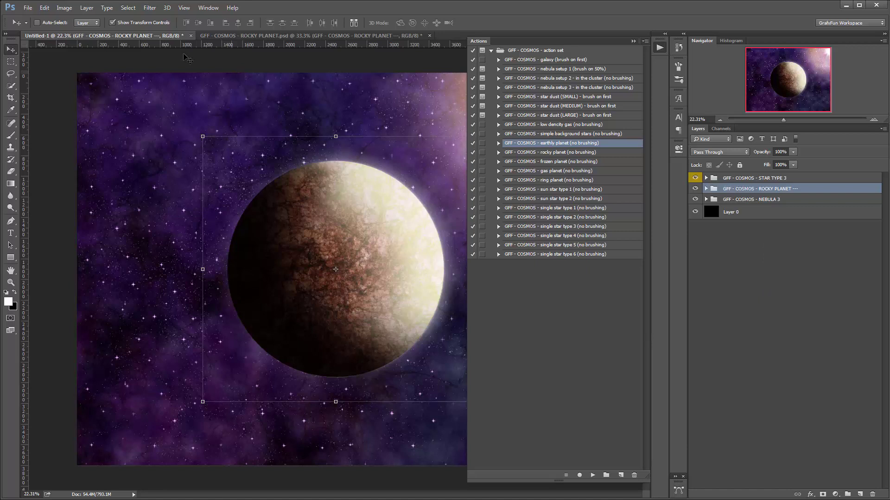
click(128, 8)
click(145, 66)
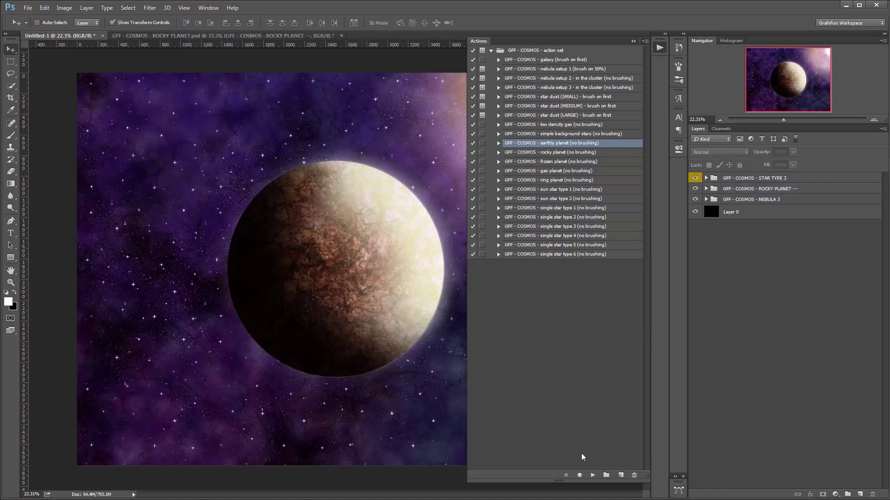
click(593, 475)
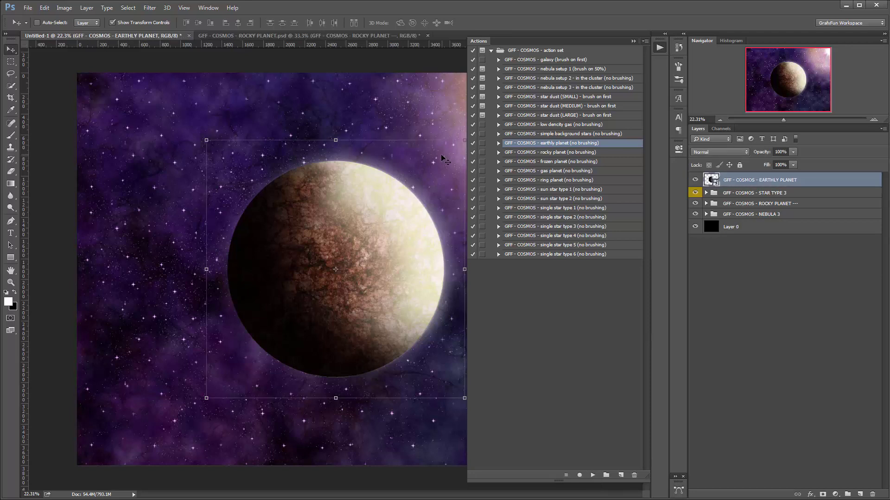
drag(376, 236, 164, 95)
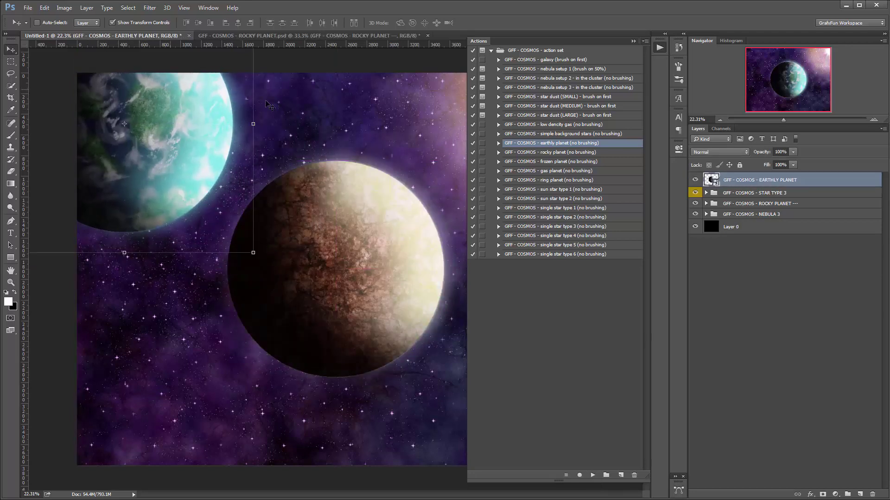
- Run the "frozen planet (no brushing)" action and place the planet in the canvas's lower left corner
click(582, 155)
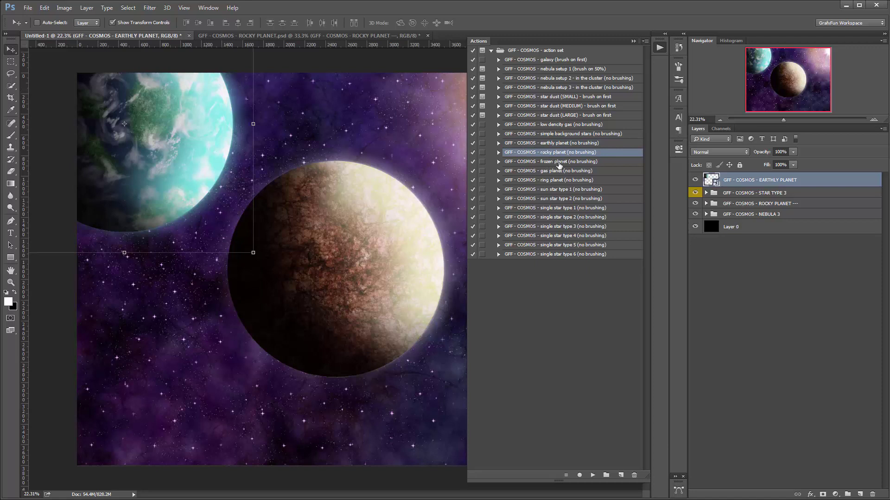
click(560, 164)
click(592, 475)
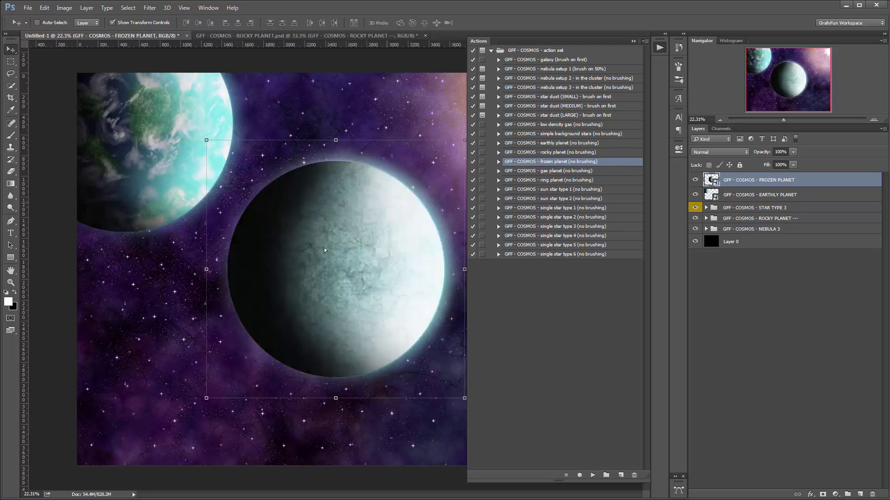
drag(379, 209, 181, 343)
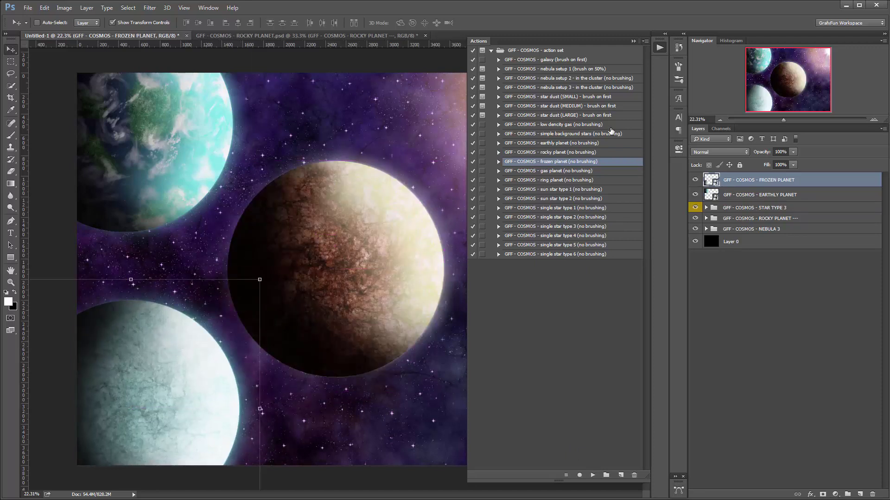
- Run the gas planet and ring planet actions, placing the gas planet at the canvas's left edge and the ring planet above the rocky planet
click(563, 172)
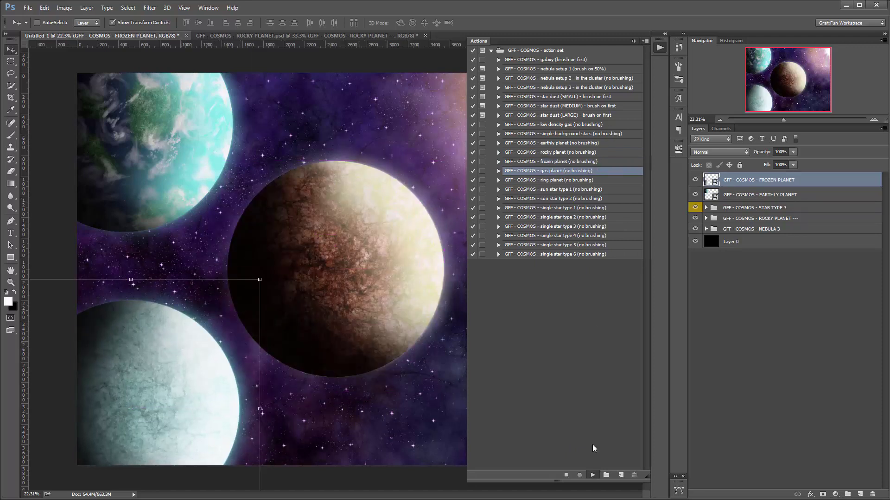
drag(273, 257, 68, 236)
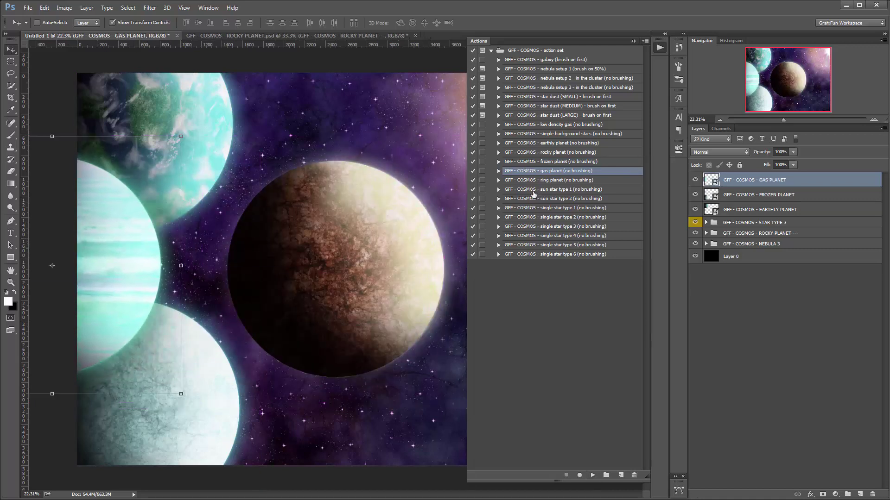
click(573, 182)
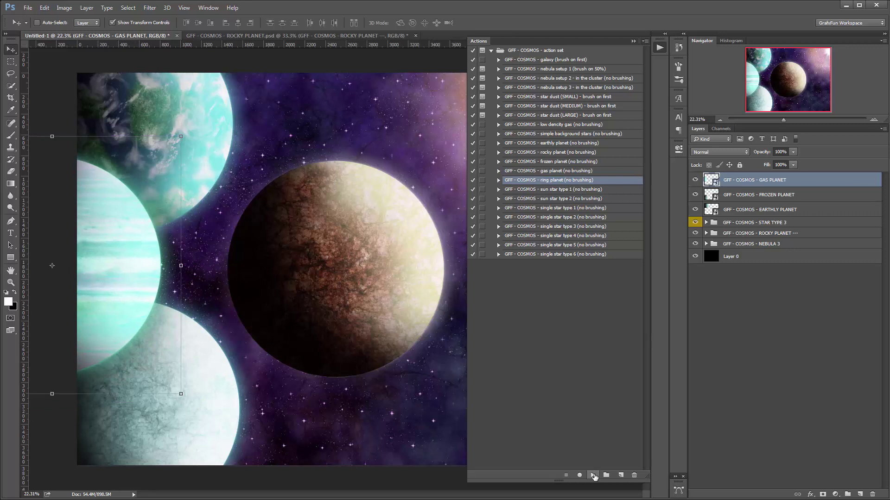
click(593, 475)
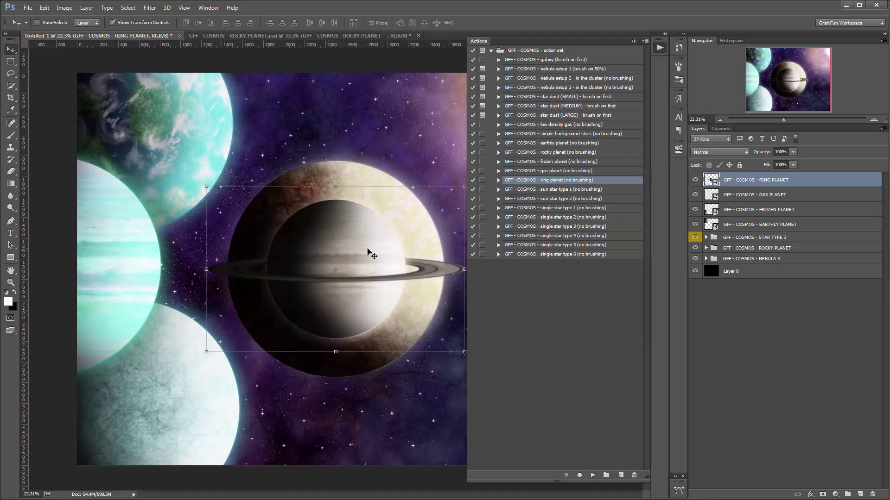
drag(368, 252, 379, 95)
- Run the "sun star type 2 (no brushing)" action, place the star below and right of the rocky planet, and collapse its group
click(576, 190)
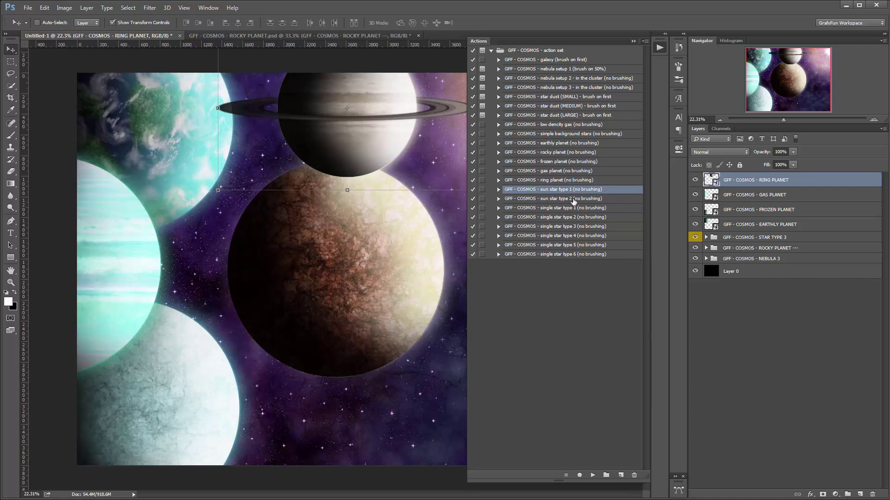
click(573, 200)
click(593, 475)
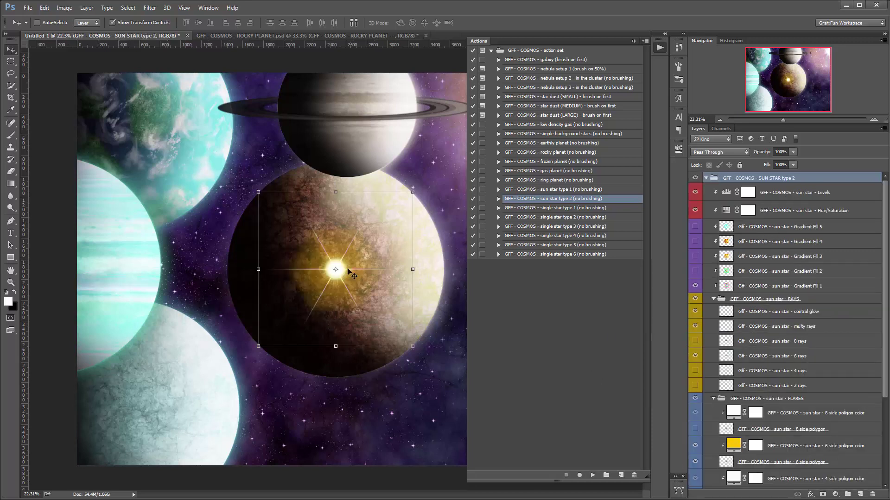
drag(353, 280, 459, 405)
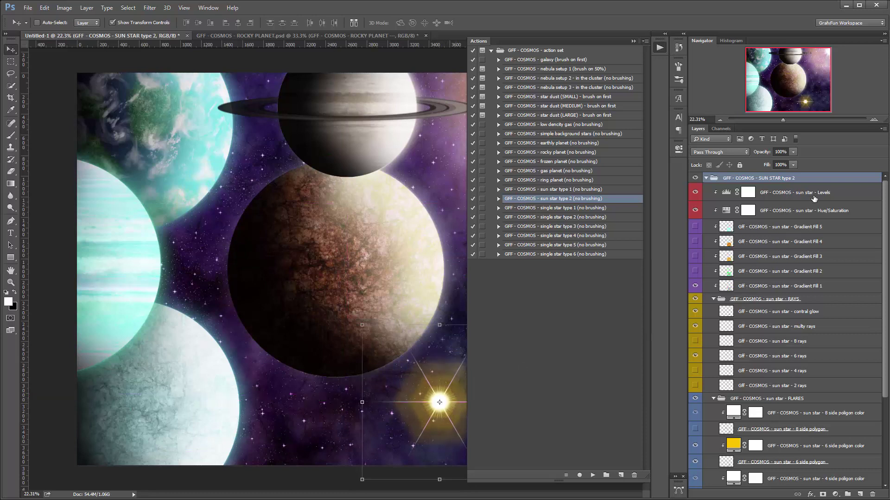
click(706, 178)
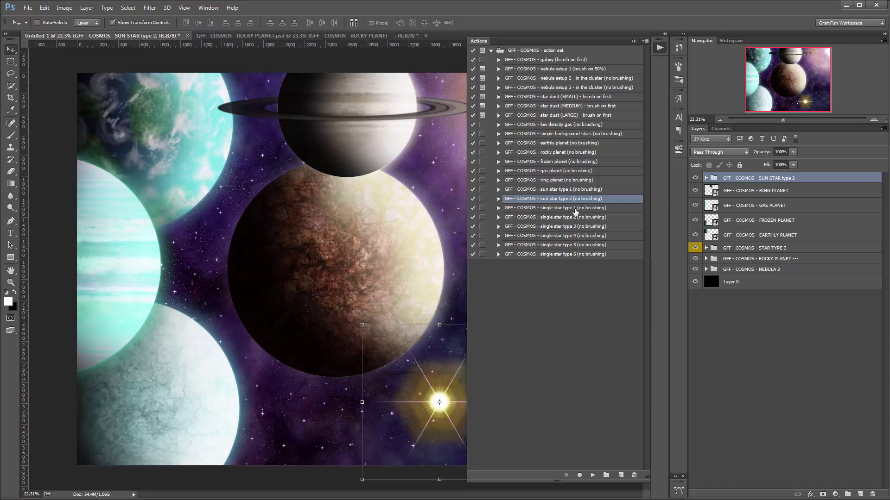
- Deselect all layers, run the "single star type 1 (no brushing)" action, and place the star over the earthly planet
click(585, 208)
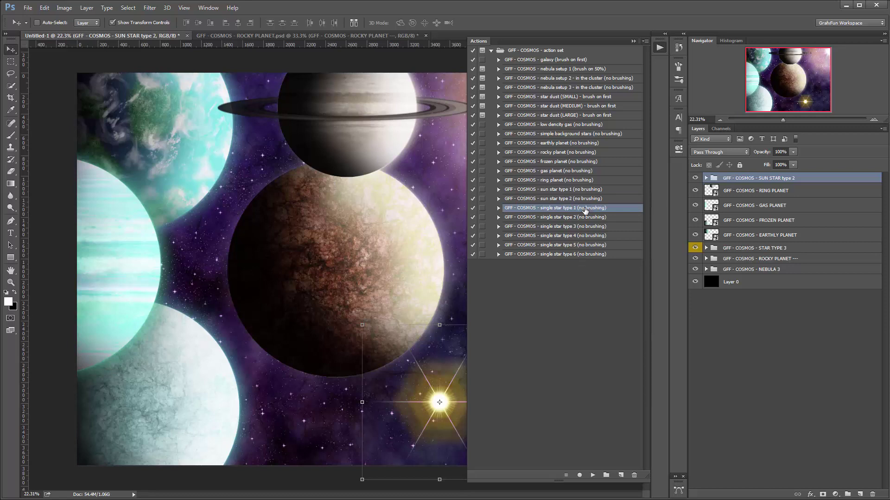
click(127, 8)
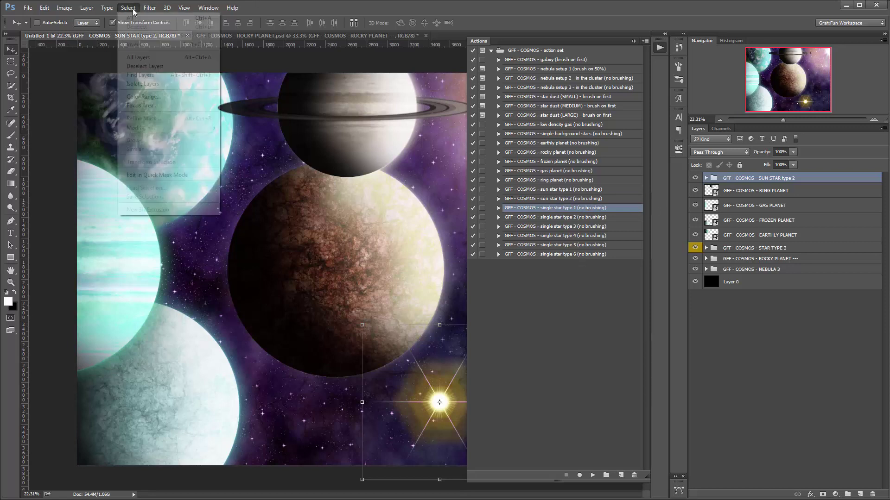
click(141, 66)
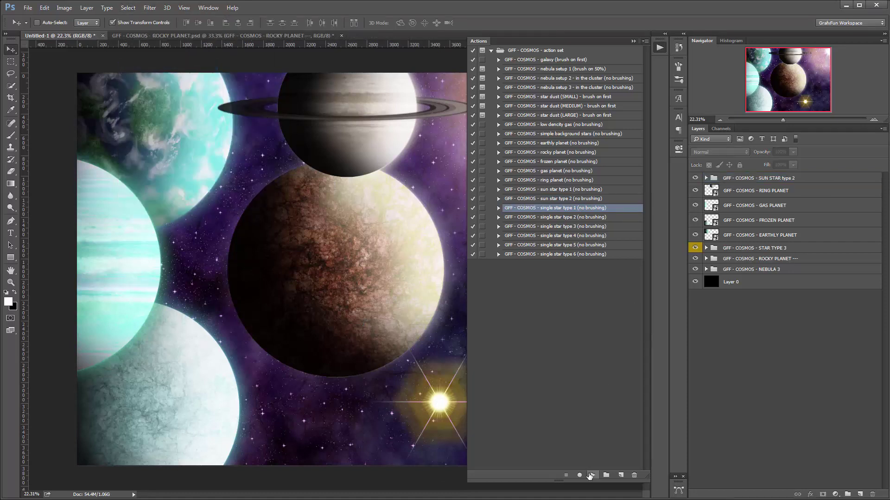
click(593, 476)
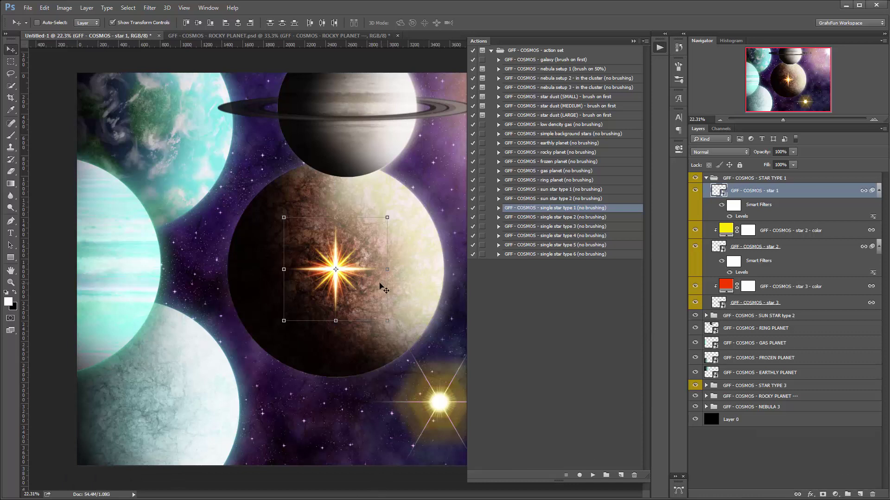
drag(353, 273, 138, 128)
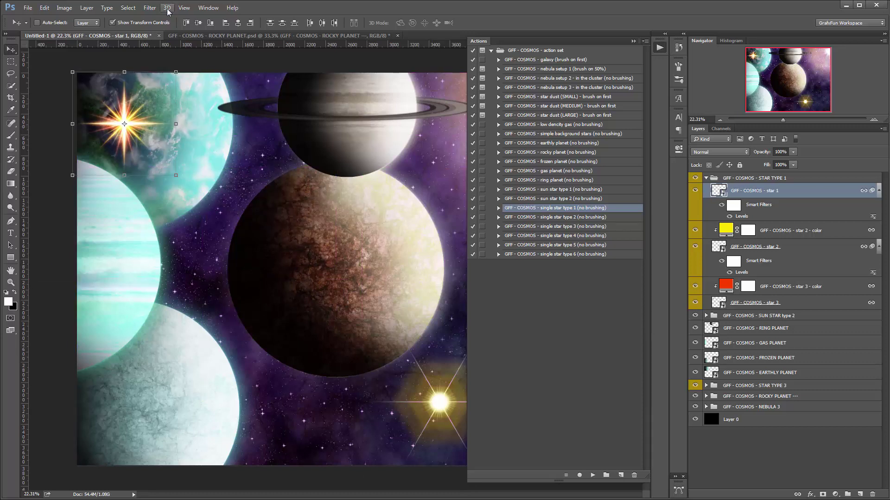
- Deselect all layers, run the "single star type 2 (no brushing)" action, and place the star between the earthly, ring and rocky planets
click(149, 7)
mouse_move(128, 8)
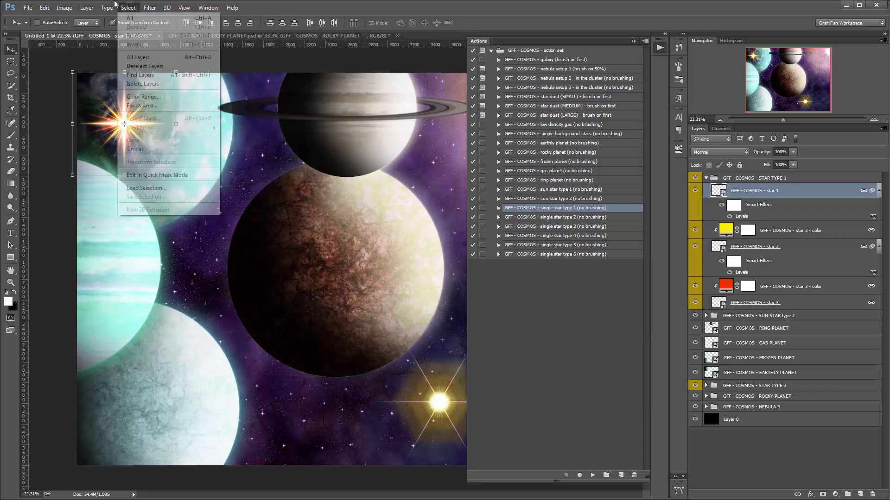
click(181, 66)
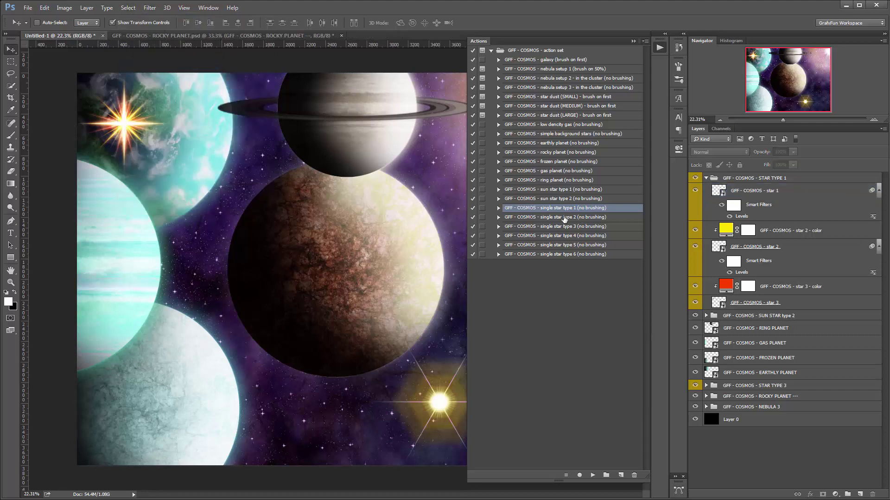
click(575, 218)
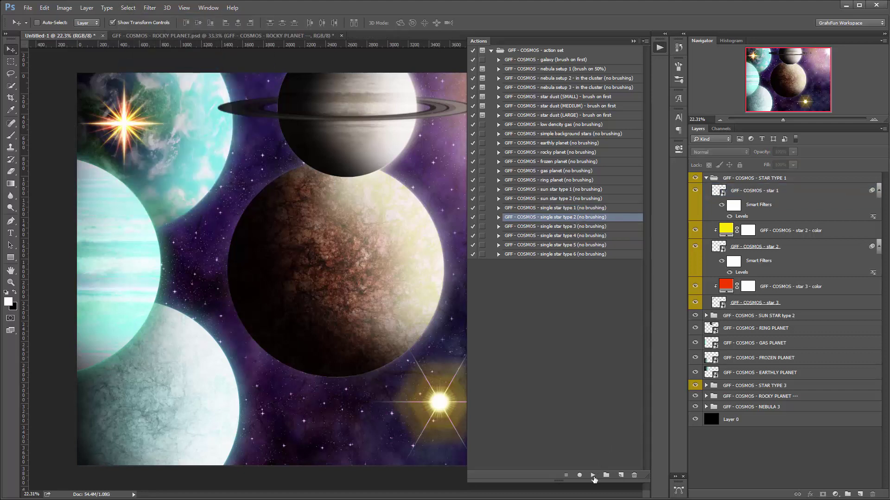
click(593, 475)
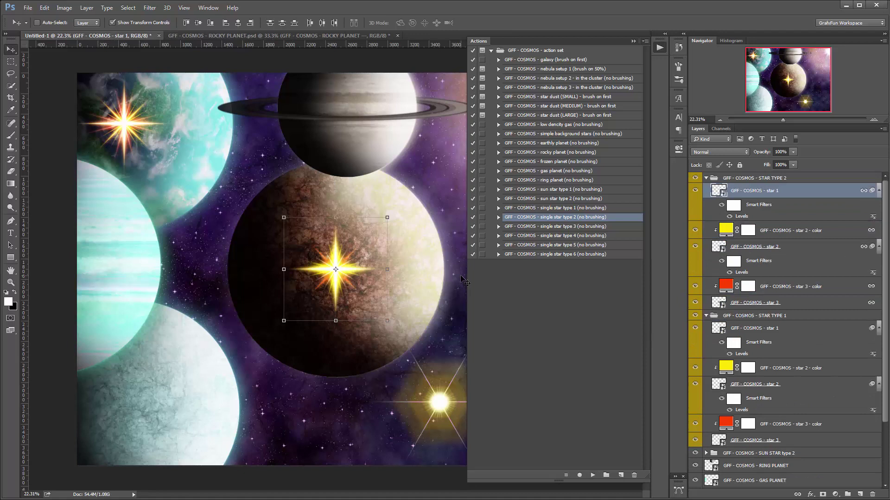
drag(376, 271, 282, 156)
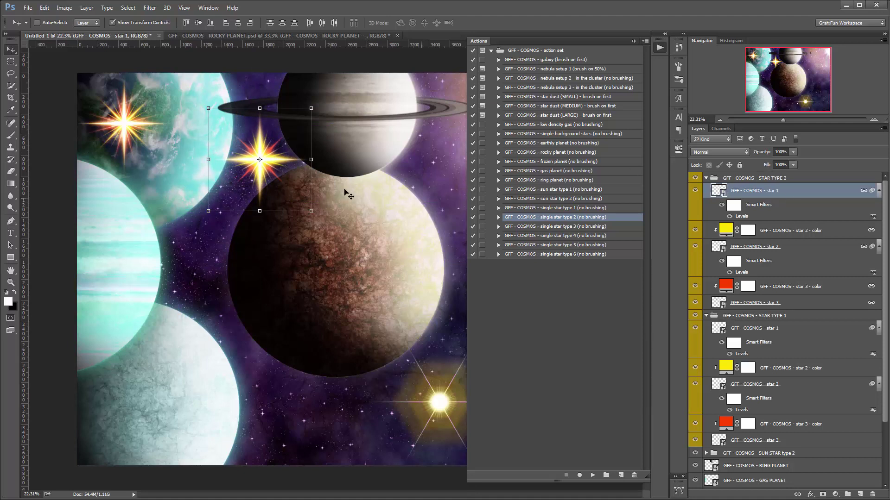
mouse_move(287, 163)
mouse_down()
mouse_move(281, 147)
mouse_move(283, 157)
mouse_up()
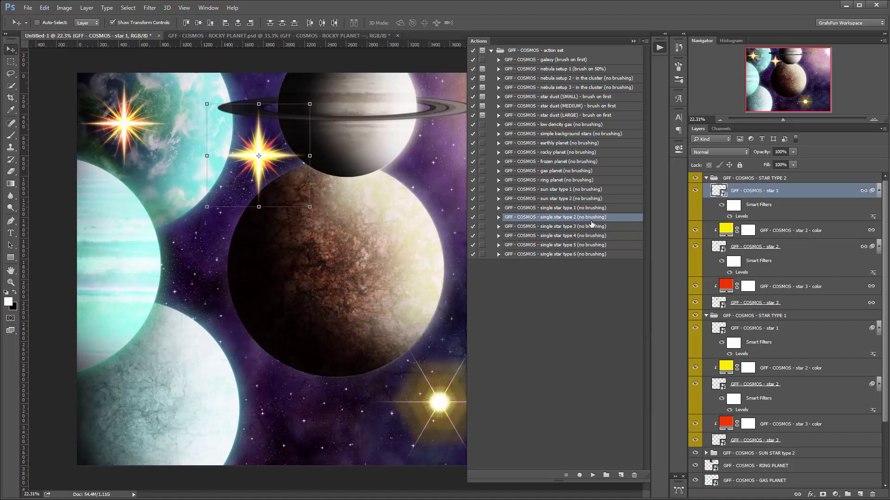
- Deselect all layers, run the "single star type 3 (no brushing)" action, and place the star directly below the rocky planet
click(589, 226)
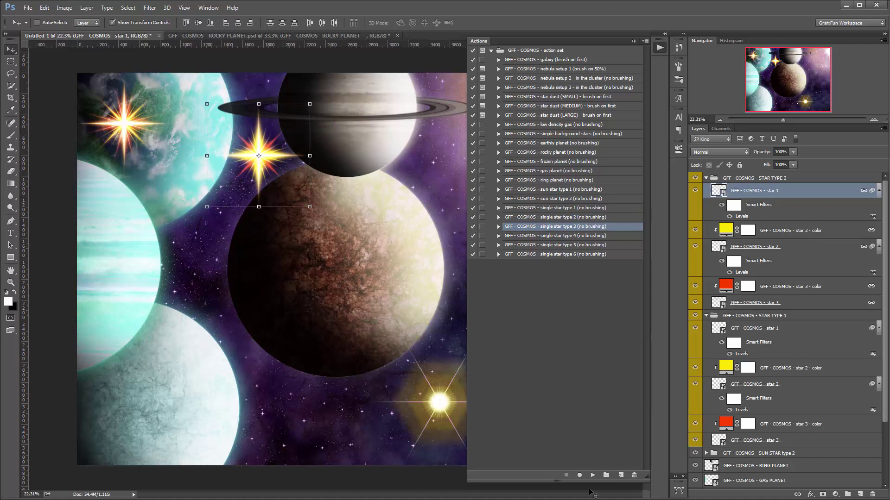
click(128, 9)
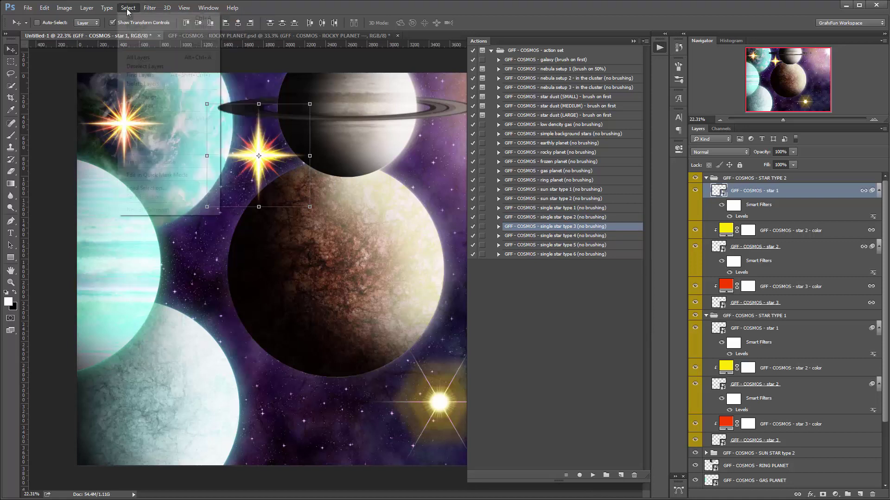
click(145, 66)
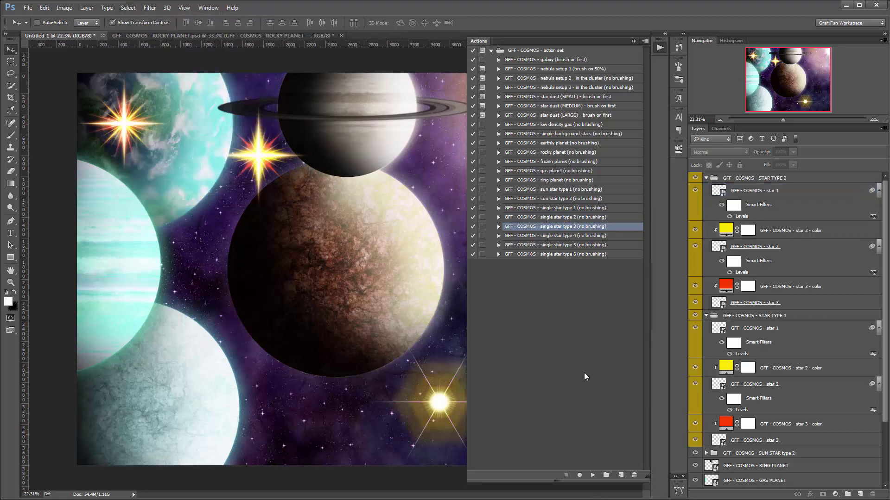
click(593, 475)
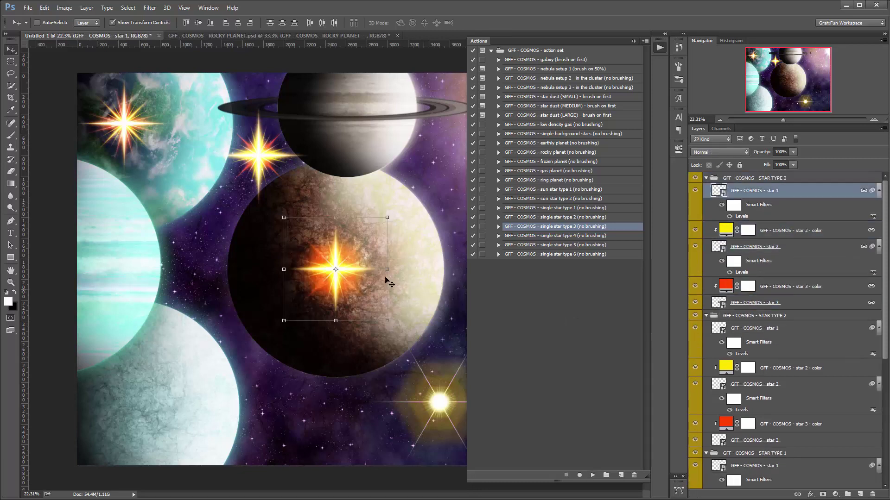
drag(357, 270, 361, 411)
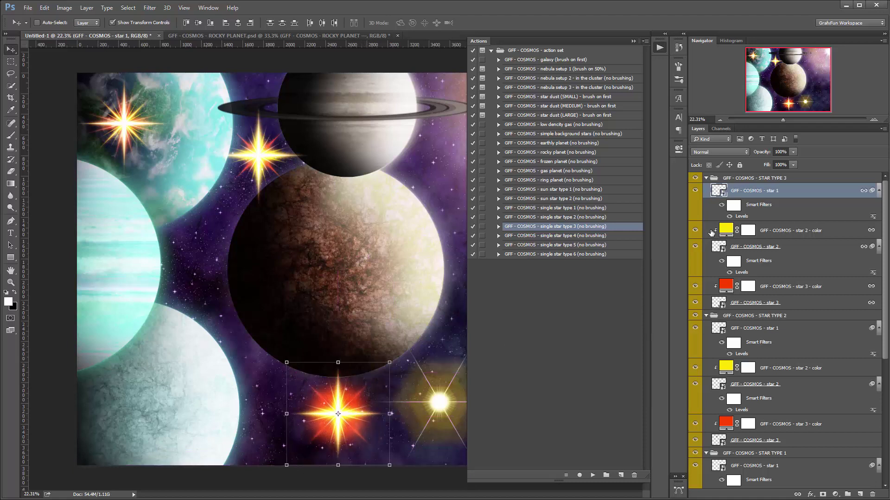
- With no layers selected, run the "single star type 4 (no brushing)" action and place the star over the frozen planet
click(585, 237)
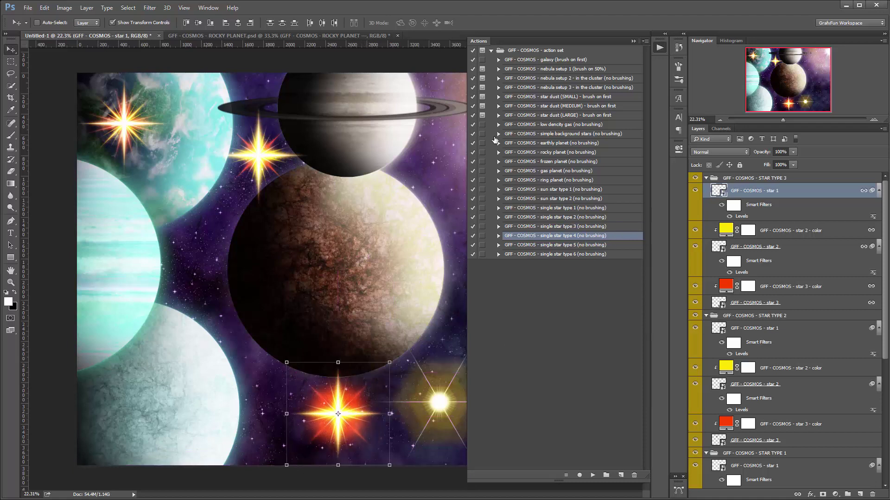
click(128, 8)
click(139, 69)
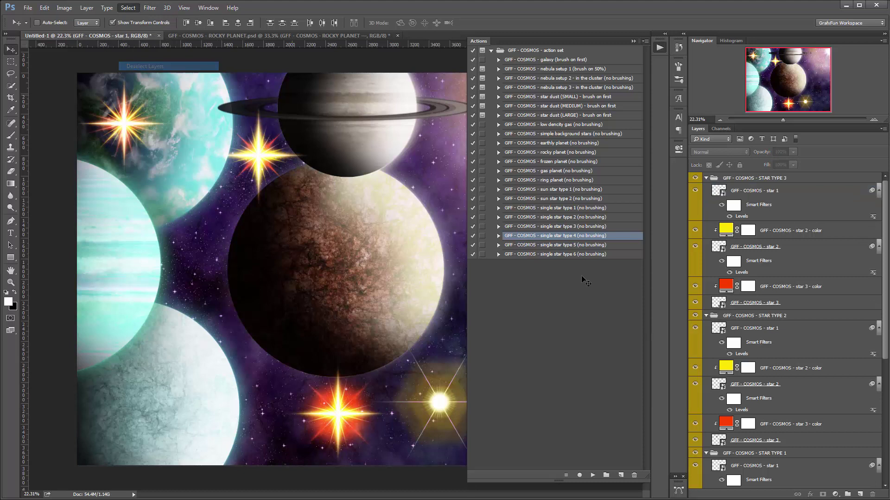
click(593, 476)
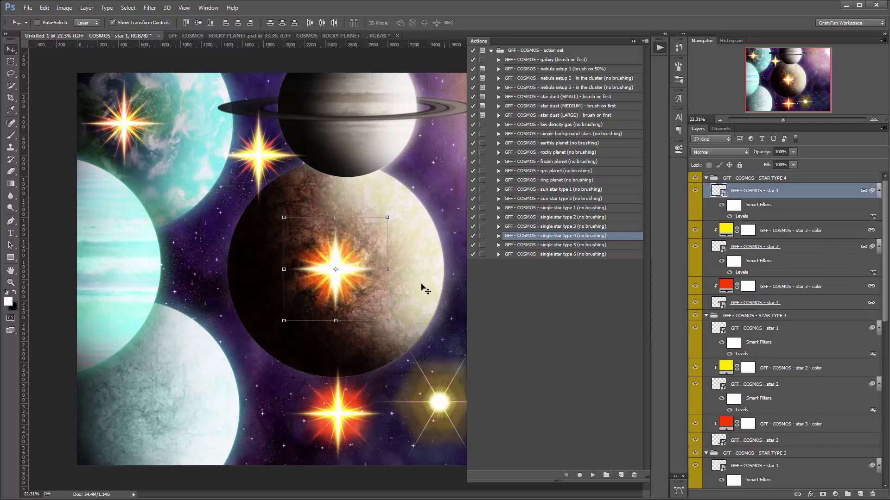
drag(364, 274, 141, 420)
- With no layers selected, run the "single star type 5 (no brushing)" action and place the star between the gas and rocky planets
click(588, 248)
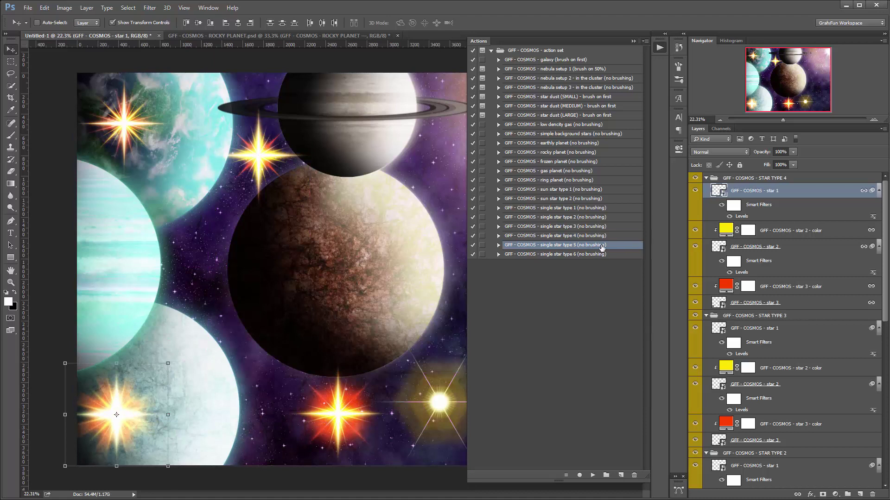
click(128, 8)
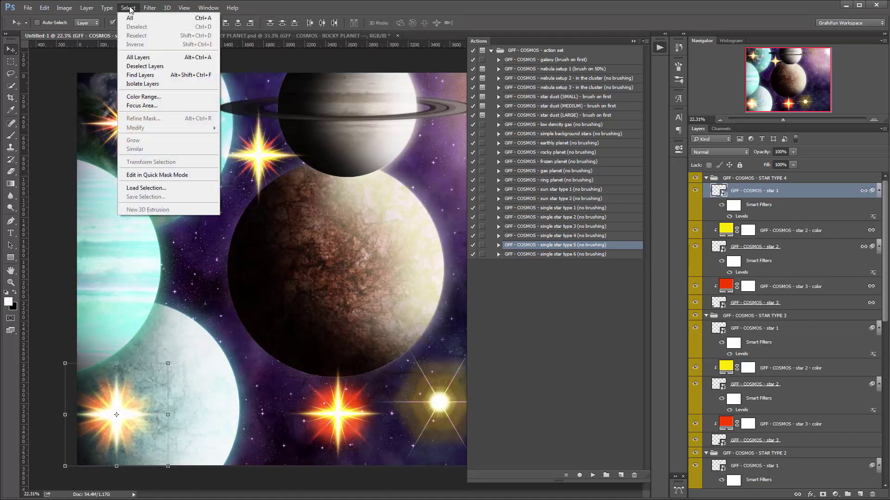
click(141, 66)
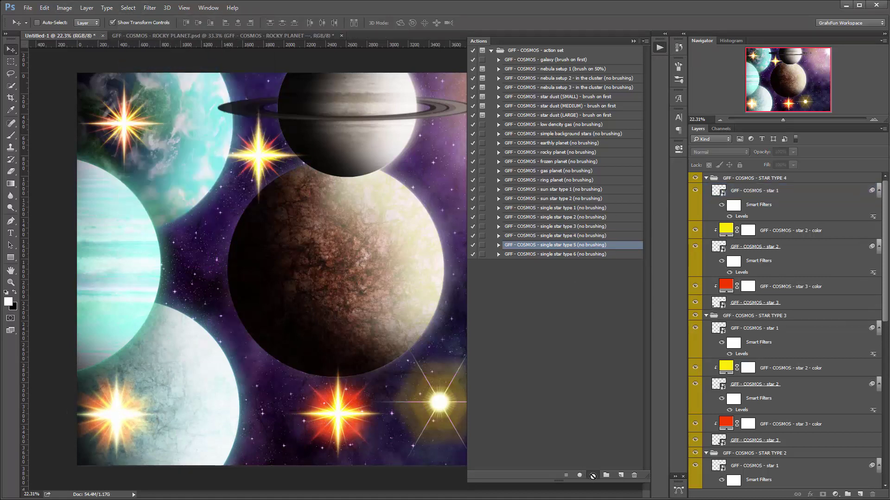
click(593, 476)
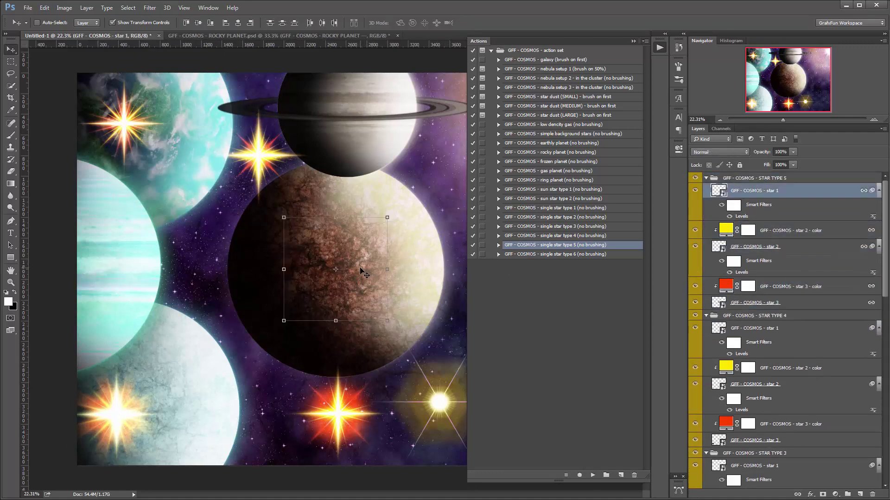
drag(364, 273, 208, 244)
- With no layers selected, run the "single star type 6 (no brushing)" action and place the star in the canvas's lower right corner
click(575, 255)
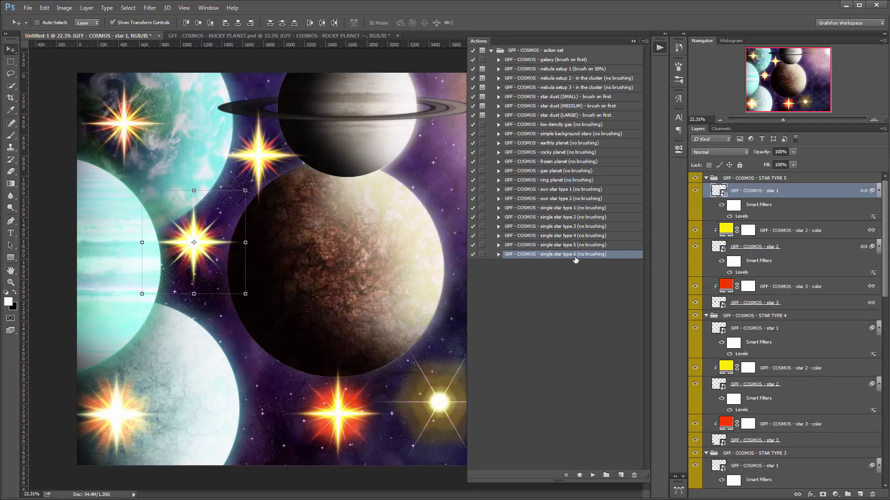
click(128, 8)
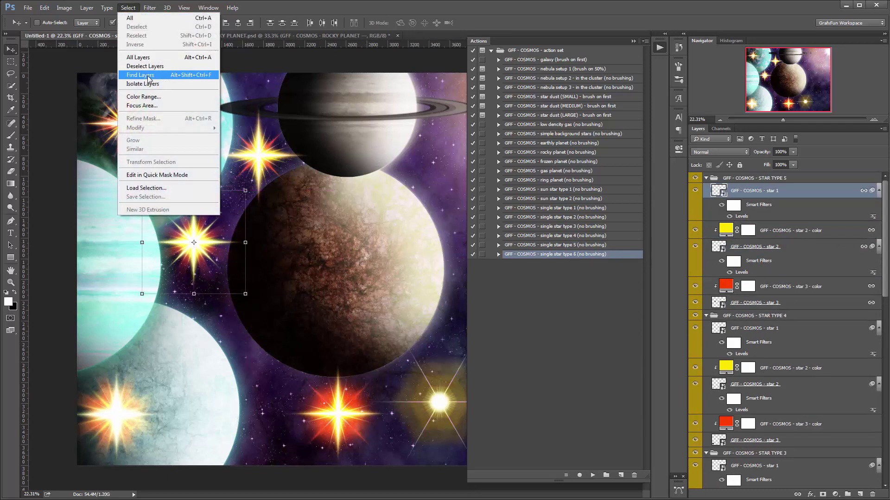
click(145, 66)
click(593, 474)
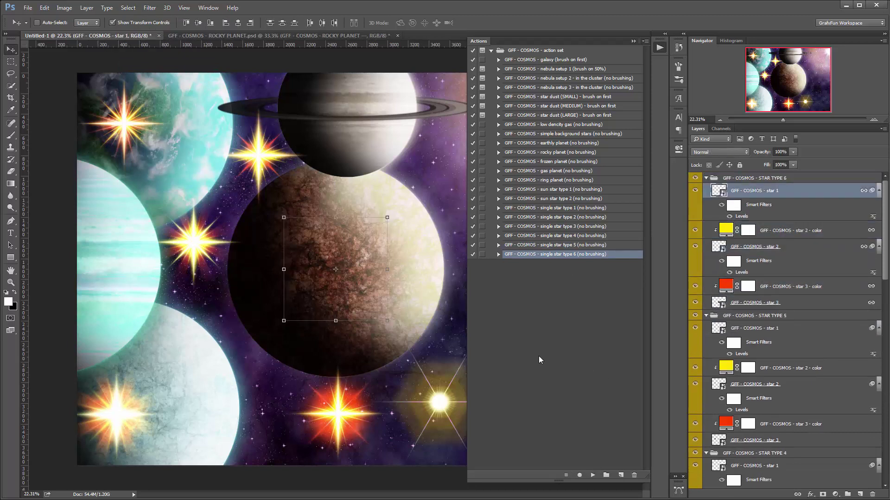
drag(318, 308, 279, 430)
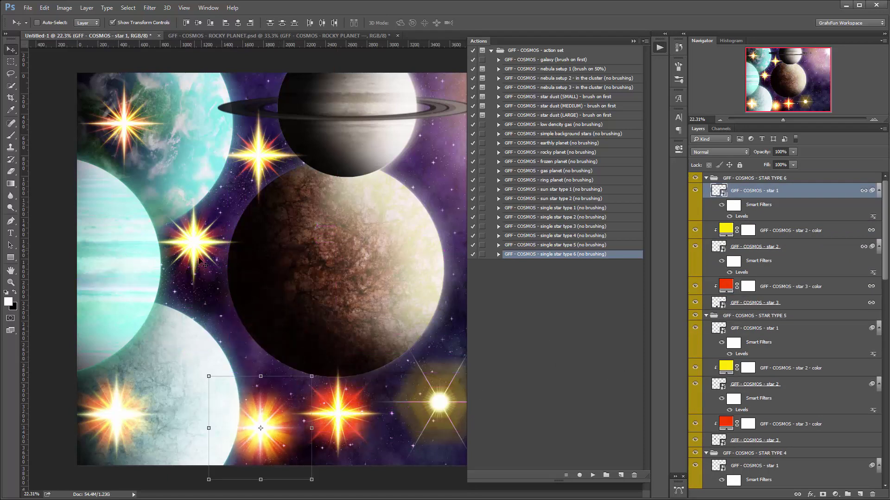
click(632, 41)
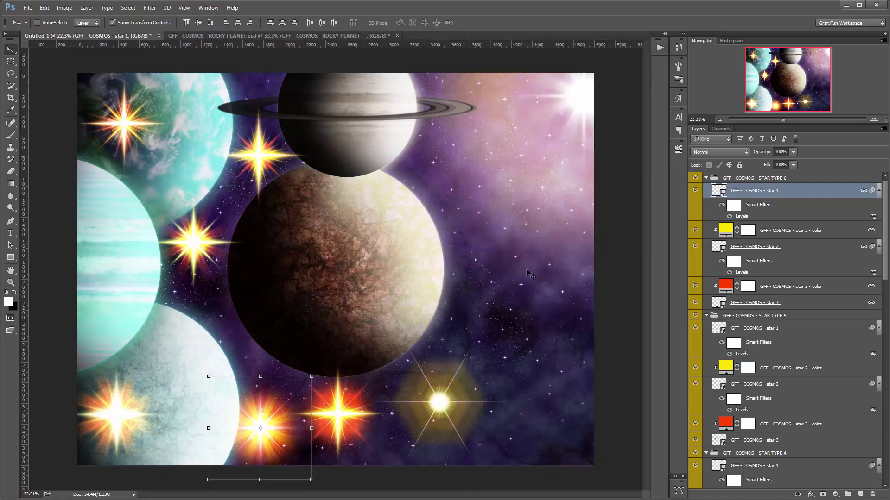
drag(400, 332, 557, 420)
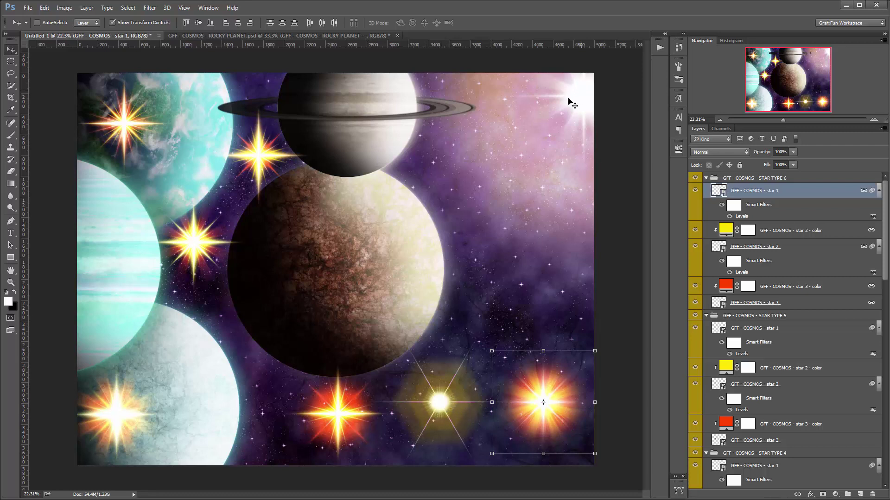
- Collapse all layer groups and move the STAR TYPE 5 group directly above the type 6 star on the canvas
click(705, 178)
ctrl+click(706, 188)
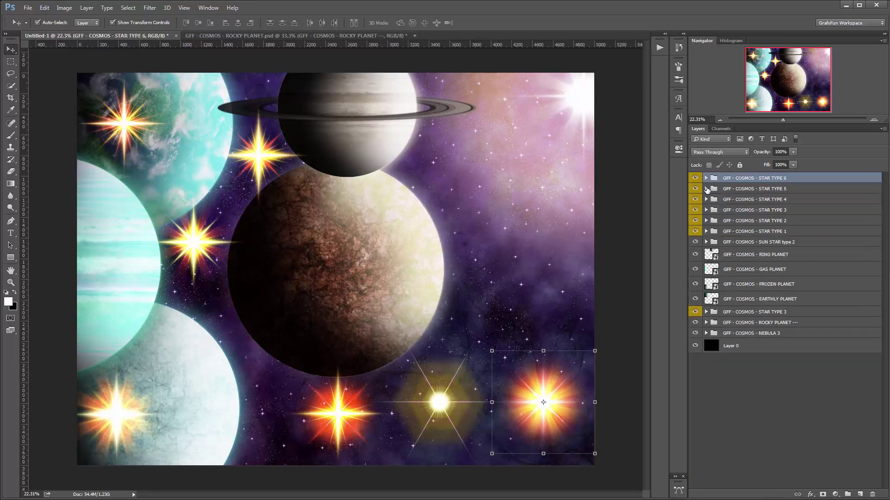
click(786, 192)
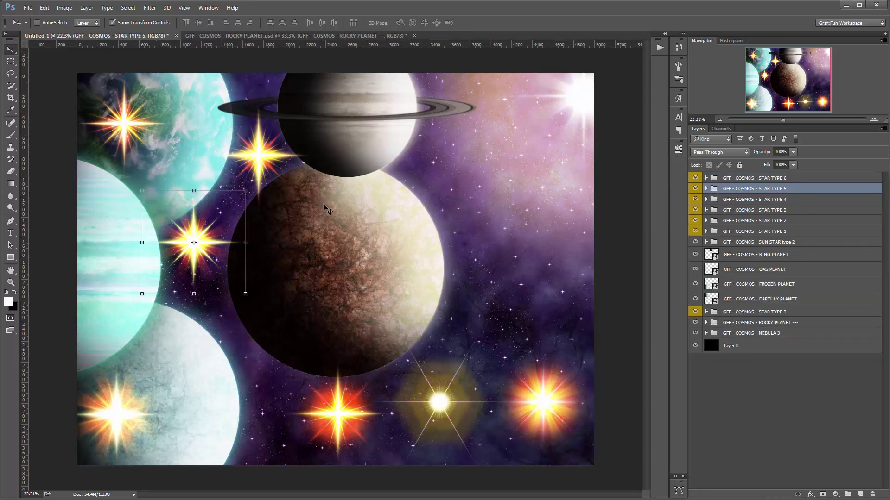
drag(258, 268, 605, 330)
- Move the STAR TYPE 4 group above the type 5 star and the STAR TYPE 2 group below the right end of the planet's ring
click(758, 199)
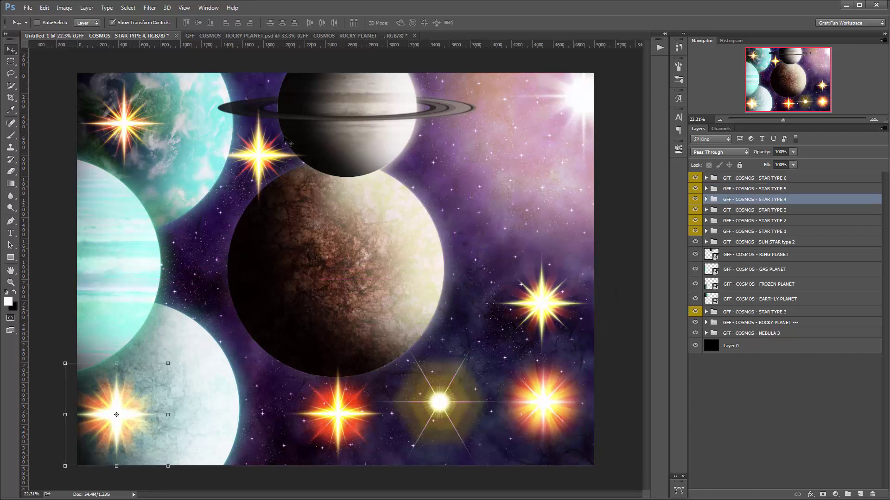
drag(142, 397, 555, 199)
key(alt+bracketleft)
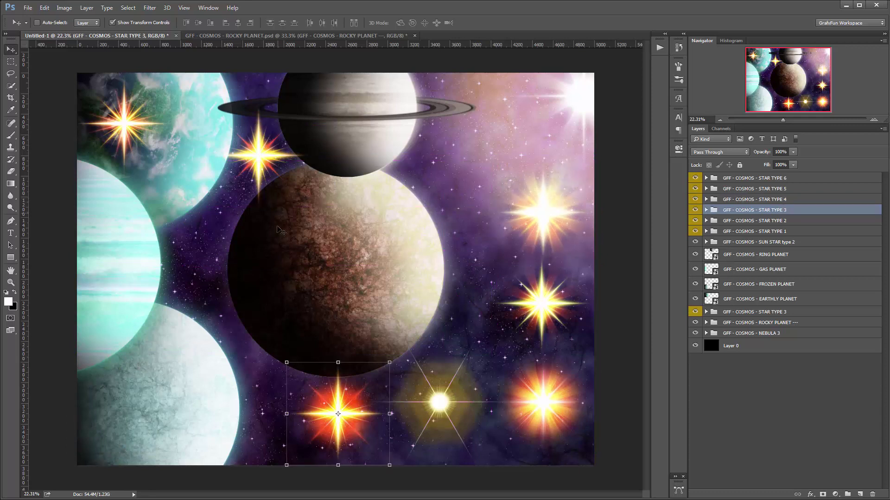
click(743, 221)
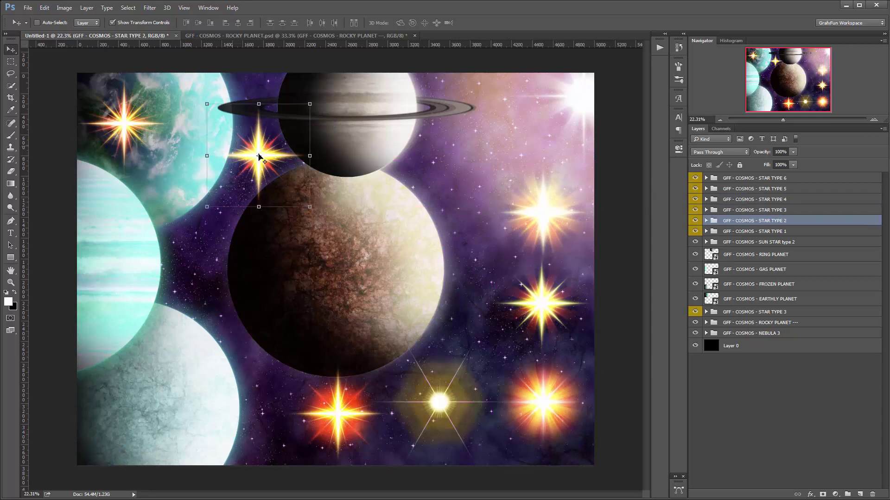
drag(270, 168, 486, 176)
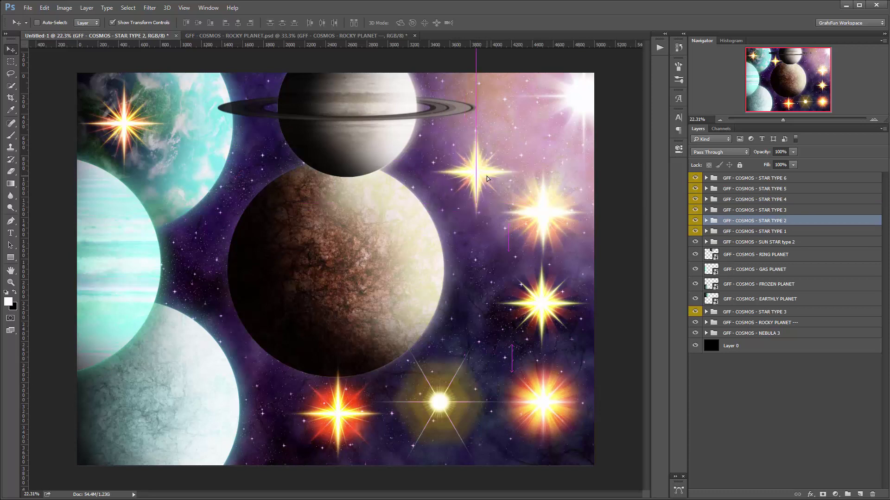
- Shift the STAR TYPE 1 group slightly right and down over the earthly planet, and expand the group to show its layers
key(alt+bracketleft)
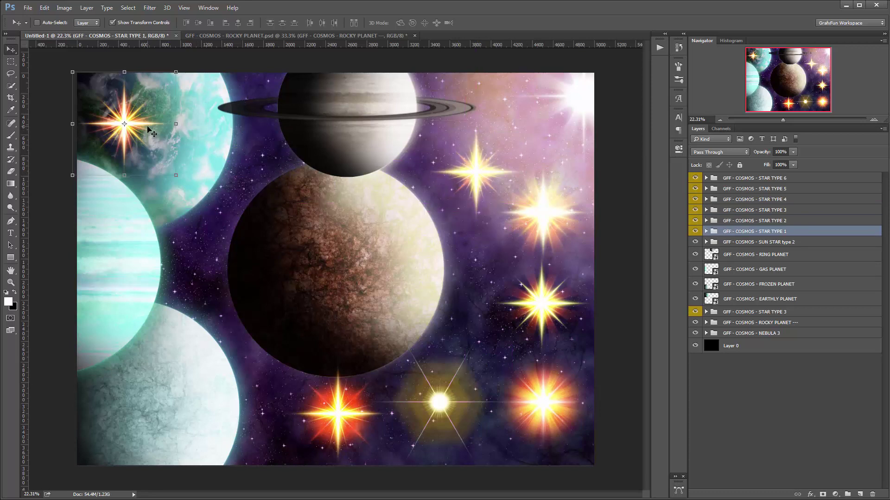
mouse_move(140, 116)
mouse_down()
mouse_move(158, 128)
mouse_move(151, 121)
mouse_up()
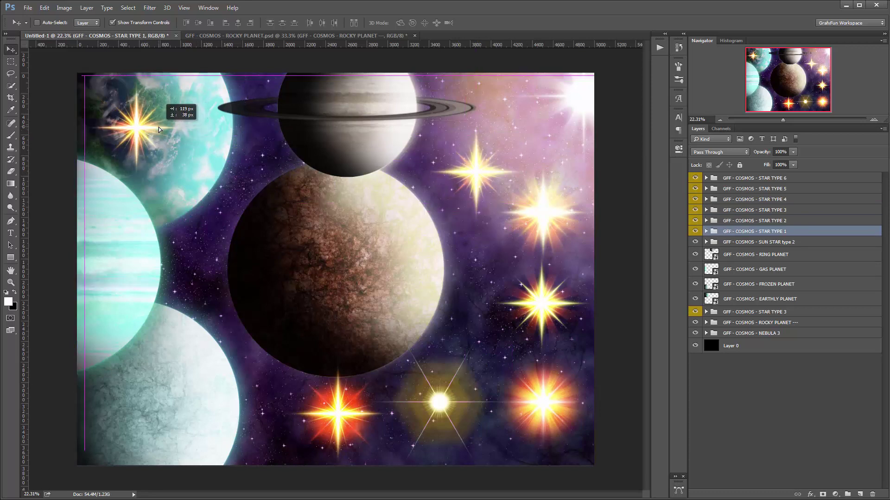
click(706, 232)
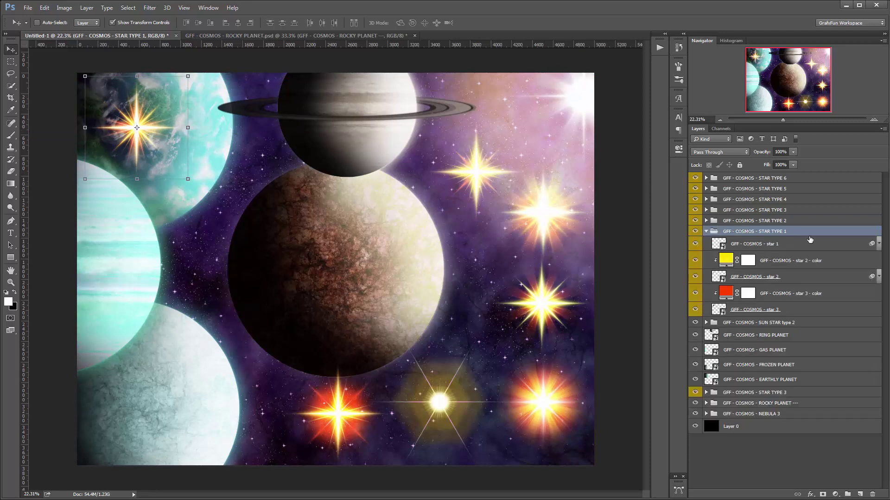
click(706, 220)
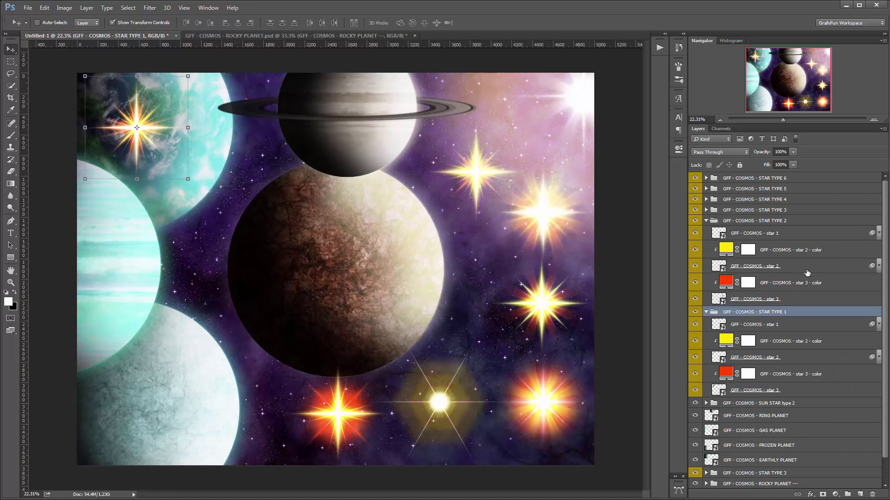
click(705, 221)
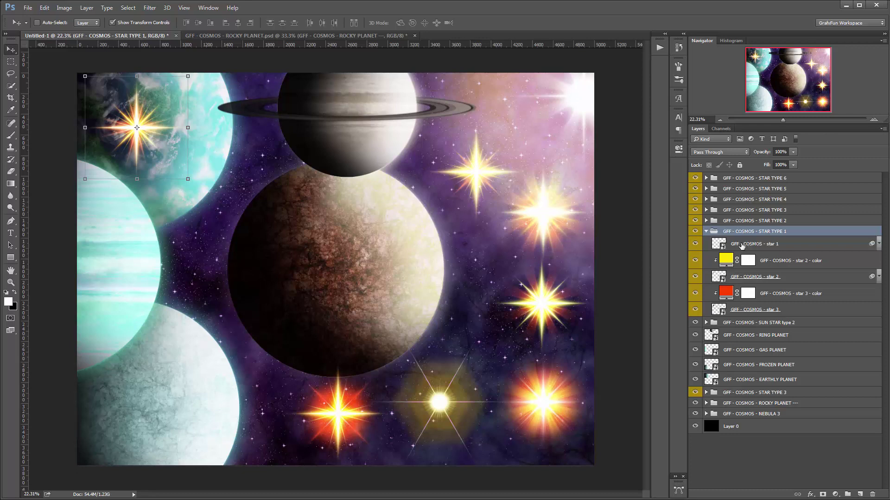
- Nudge the STAR TYPE 1 group slightly right and down over the earthly planet, and toggle its star 1 layer's visibility off and on
drag(158, 131, 164, 140)
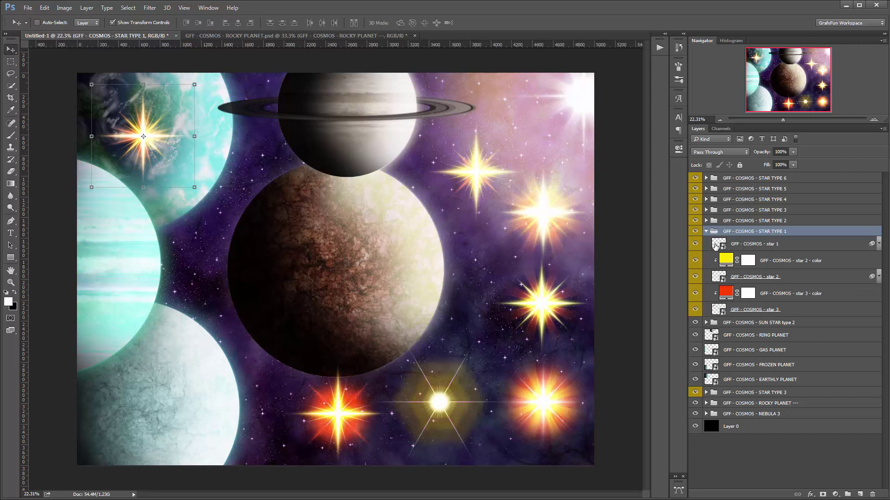
click(695, 245)
click(695, 245)
click(694, 245)
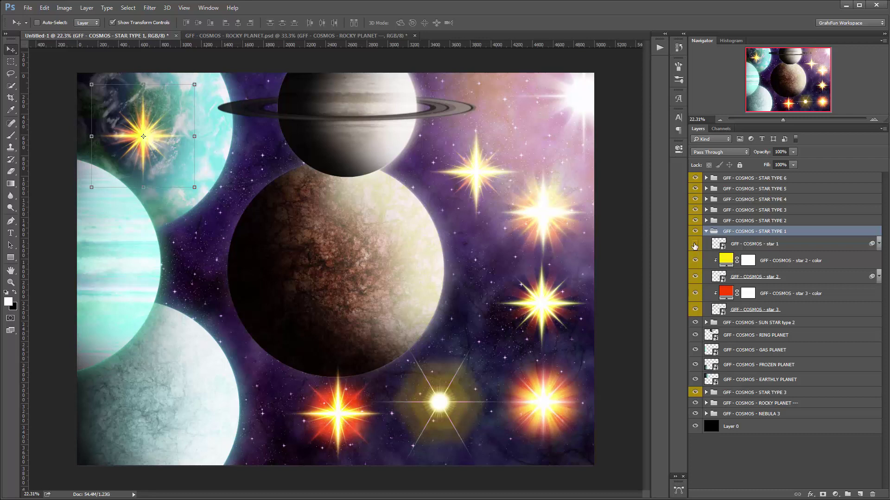
click(694, 245)
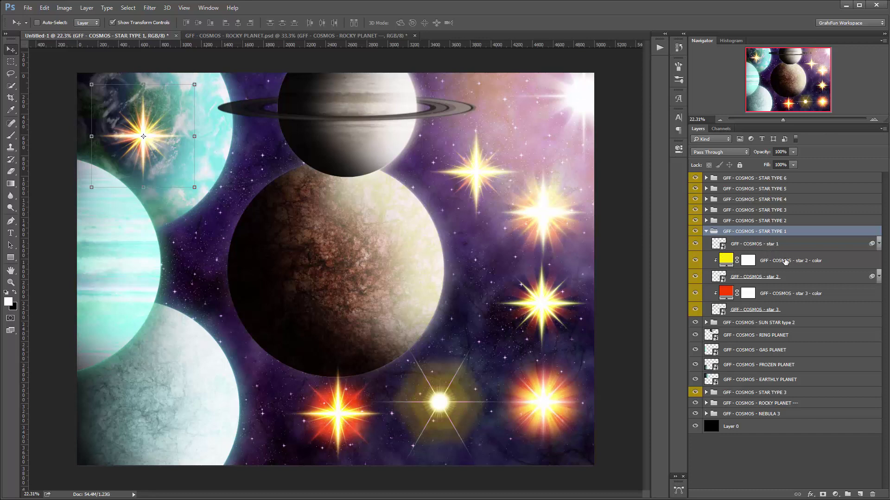
- Toggle the visibility of the star 2 and star 3 layers in the STAR TYPE 1 group to examine each layer's contribution
click(777, 261)
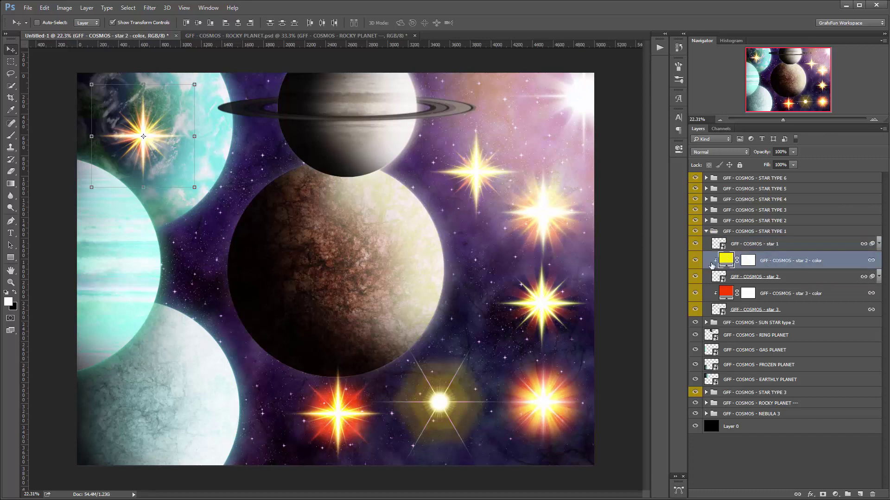
click(695, 278)
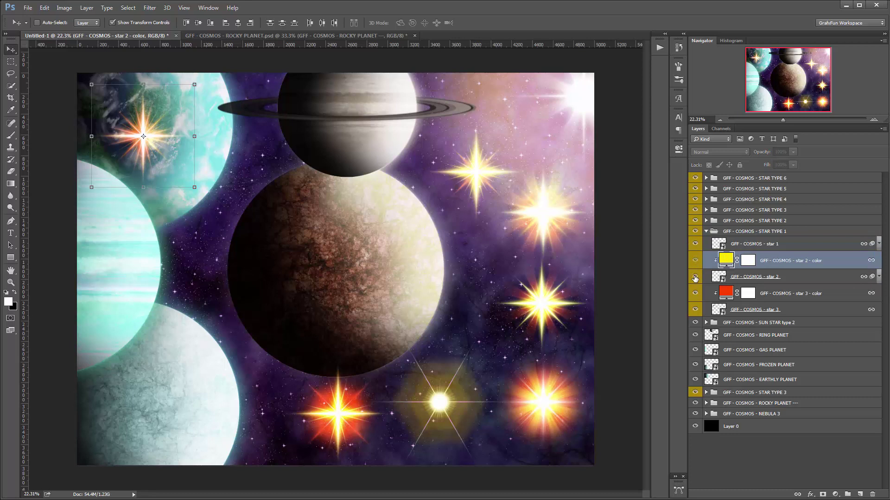
click(694, 277)
click(695, 278)
click(695, 278)
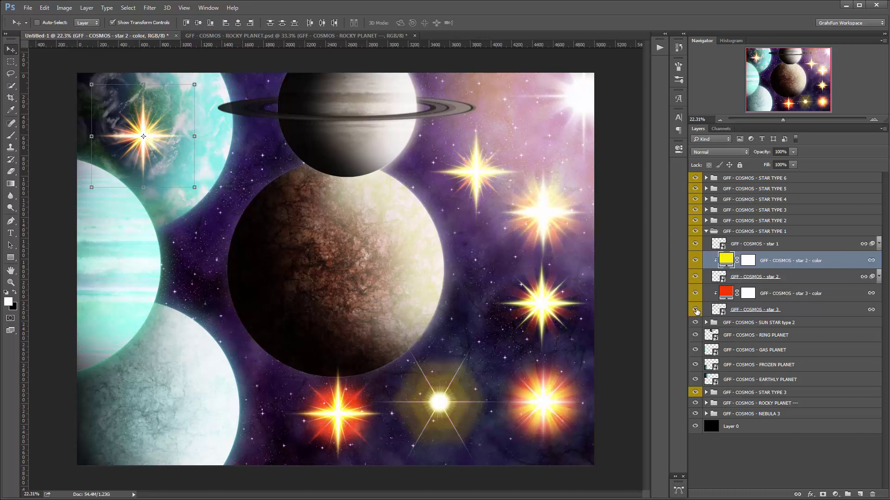
click(695, 309)
click(695, 310)
- Change the "star 2 - color" fill in the STAR TYPE 1 group to cyan, hex 00f0ff
double_click(725, 259)
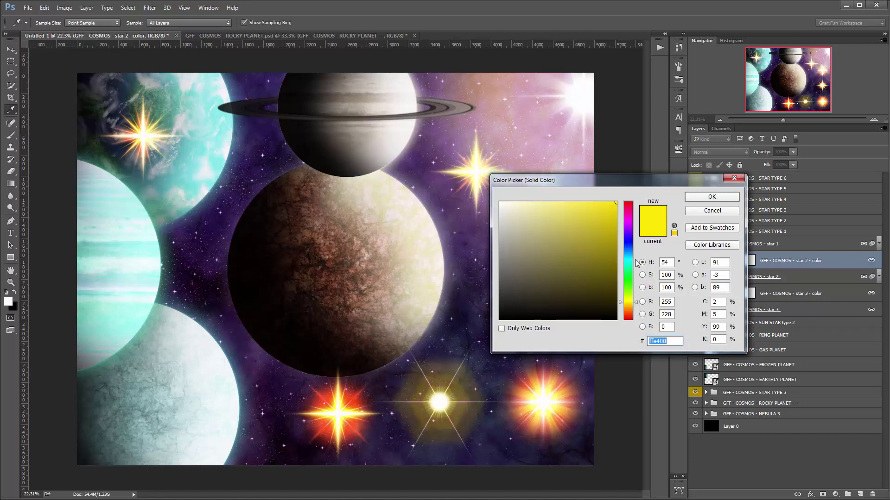
text(00f0ff)
key(Return)
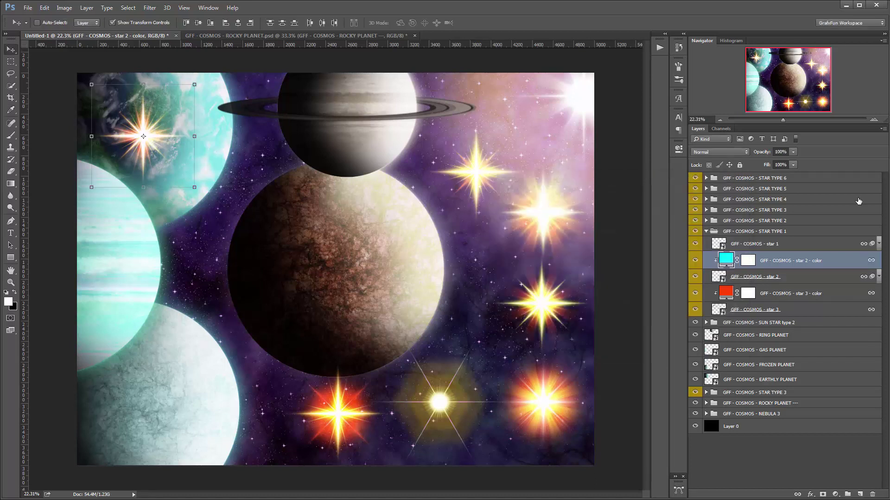
- Change the "star 3 - color" fill in the STAR TYPE 1 group to blue, hex 0066ff
double_click(725, 293)
text(0066ff)
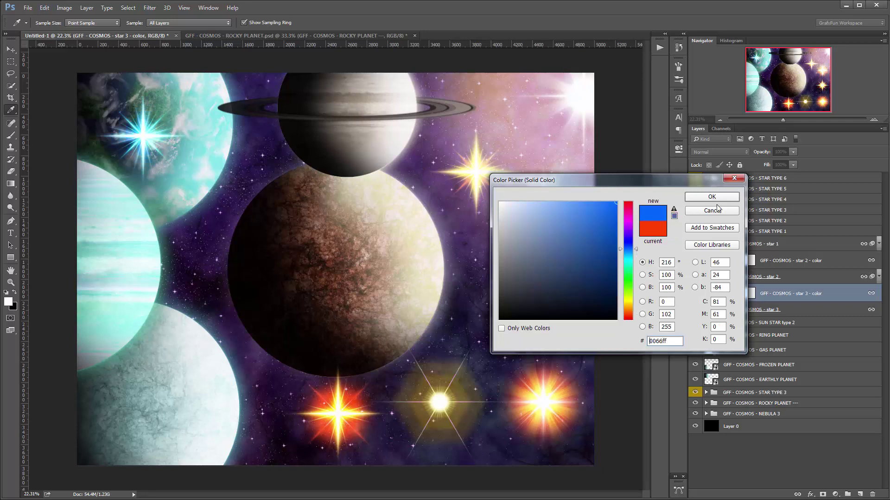
key(Return)
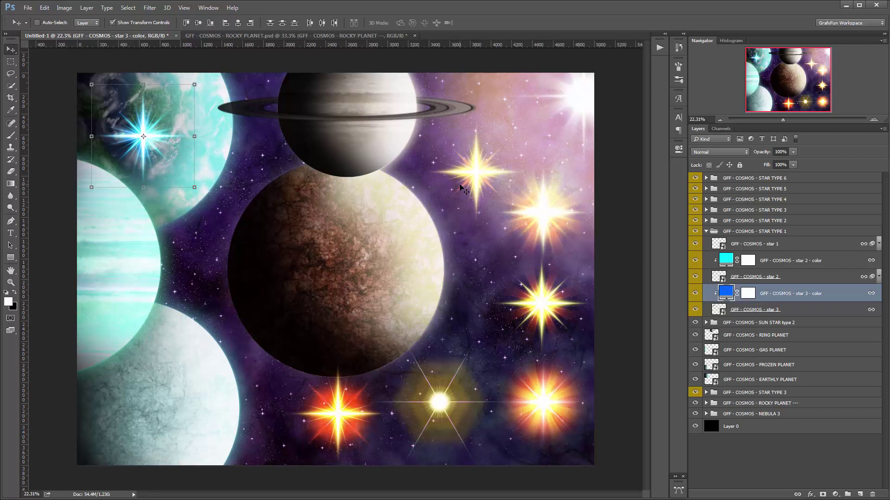
- Change the "star 3 - color" fill in the STAR TYPE 1 group to magenta-purple, hex d800ff, by shifting its hue
double_click(726, 292)
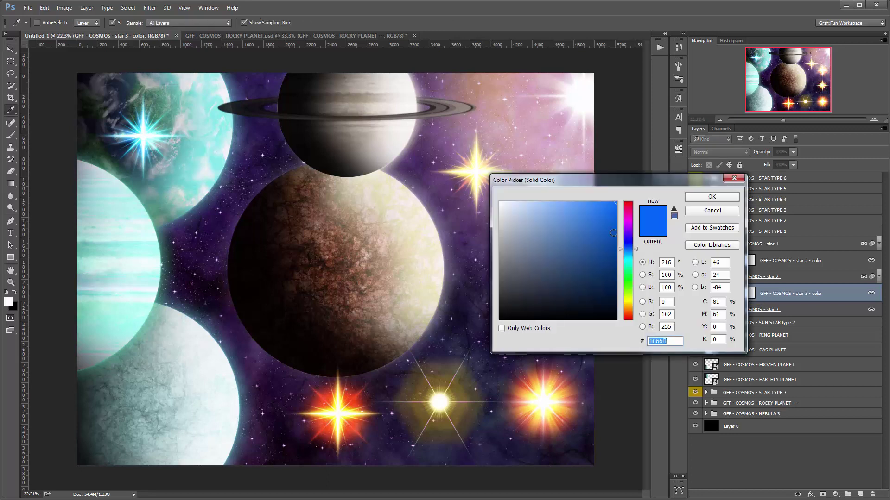
click(634, 227)
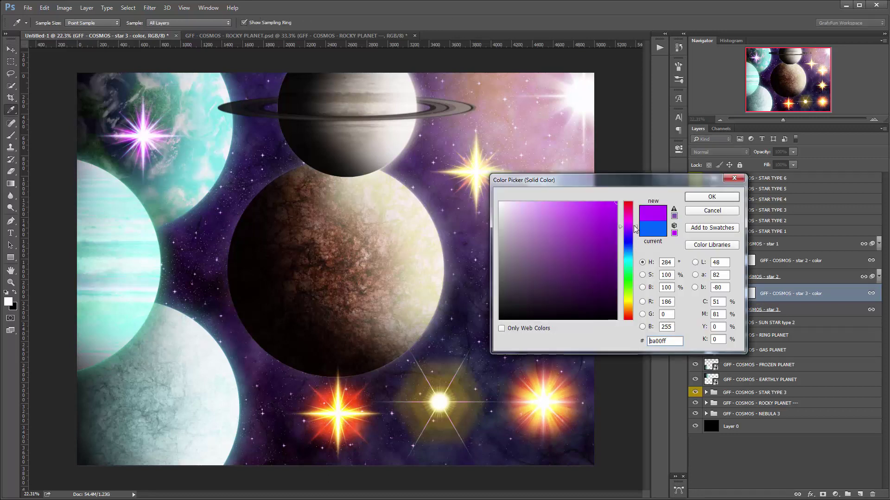
drag(634, 229, 635, 227)
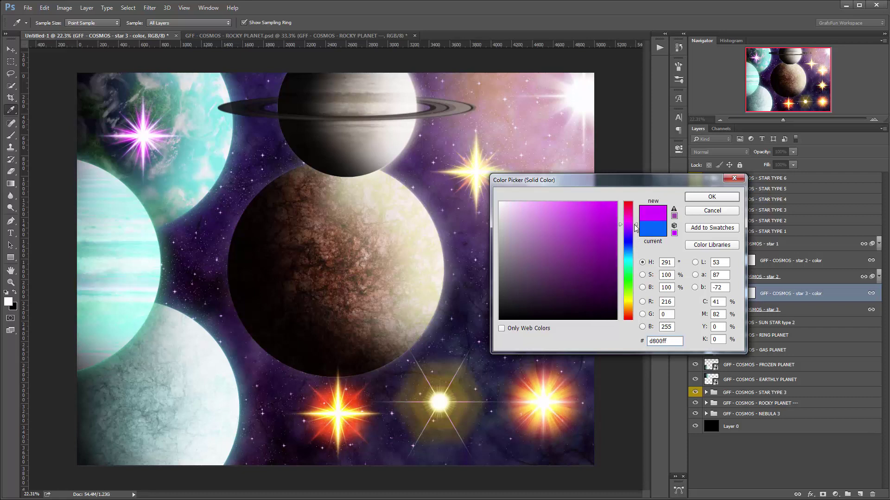
click(712, 196)
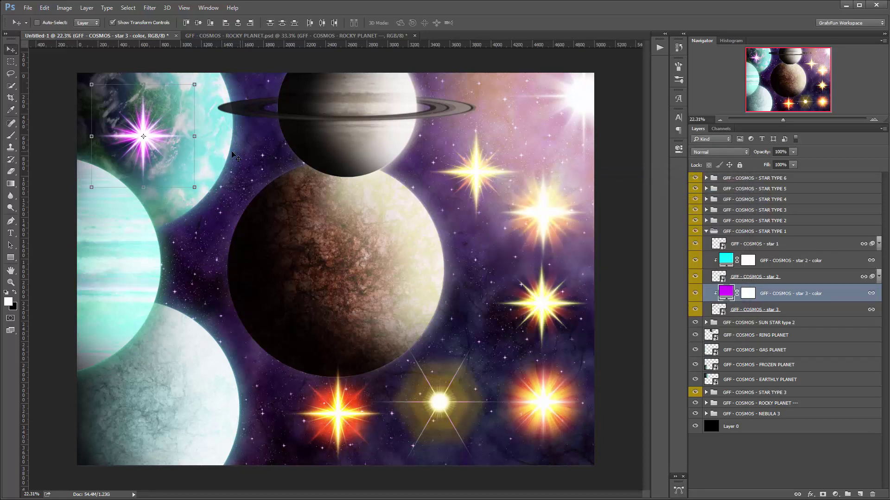
- Move the recolored STAR TYPE 1 star into the gap between the gas planet and the rocky planet, and collapse its group
drag(164, 138, 211, 256)
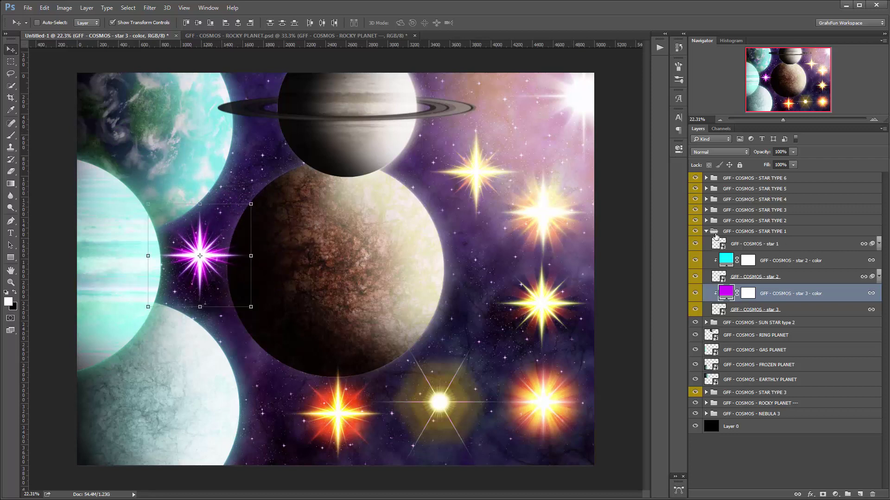
click(706, 231)
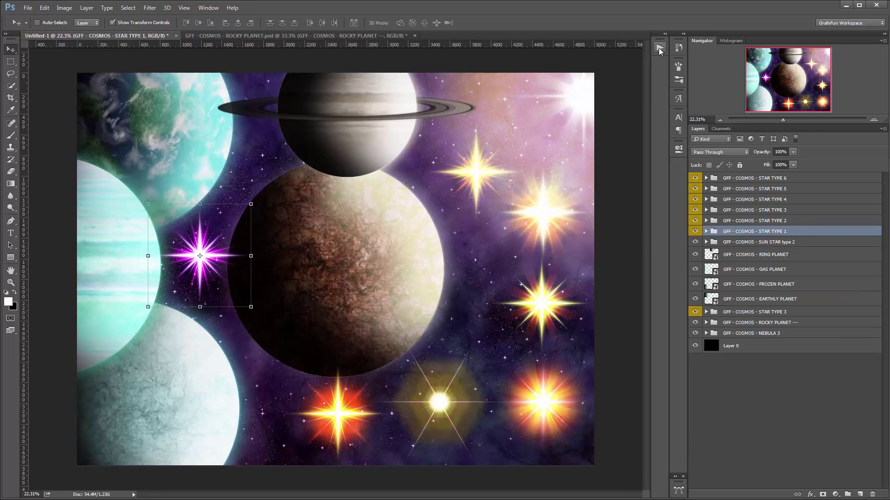
- Show the list of cosmos actions and close the GFF - COSMOS - ROCKY PLANET.psd document without saving
click(659, 48)
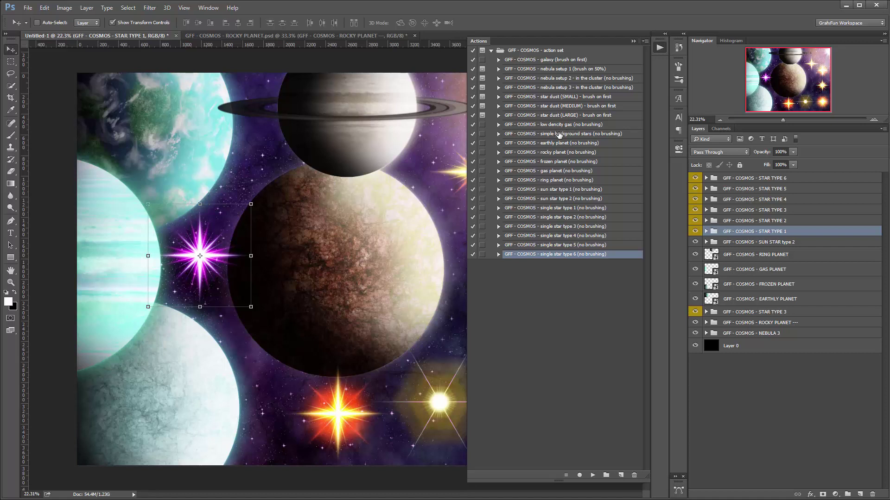
click(414, 35)
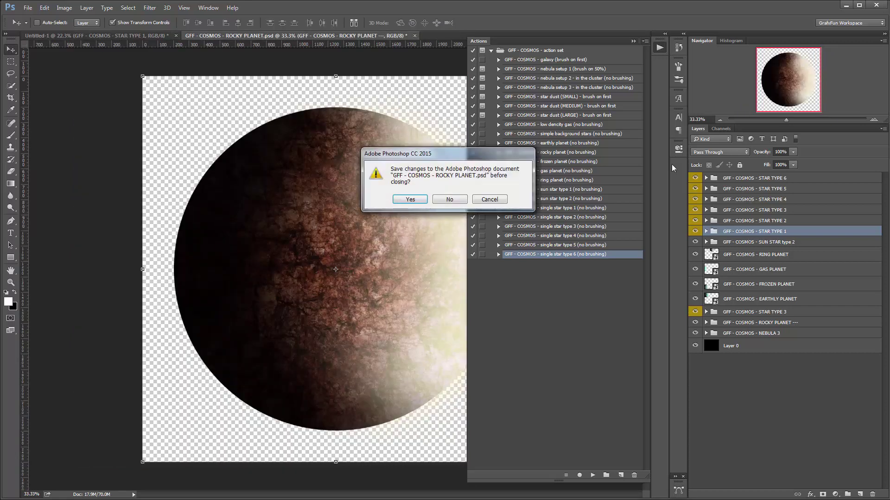
click(458, 200)
- Delete every layer and group from STAR TYPE 6 down to NEBULA 3, keeping only the black Layer 0
click(765, 179)
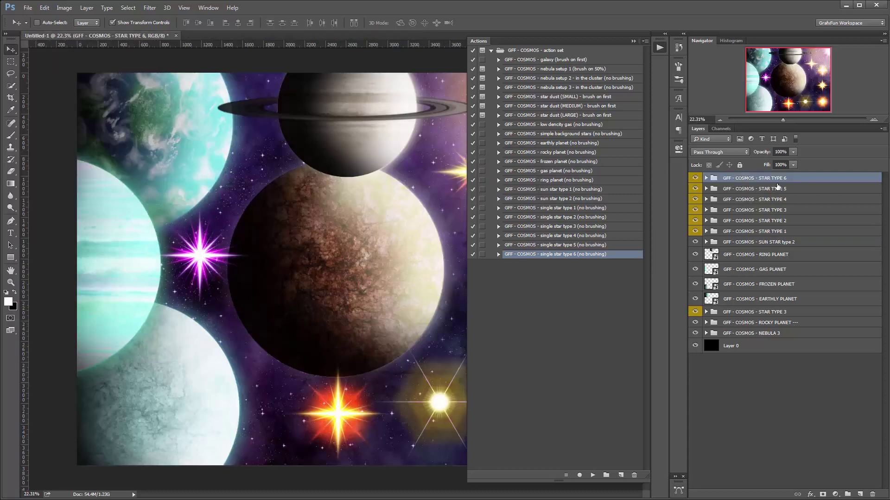
shift+click(797, 334)
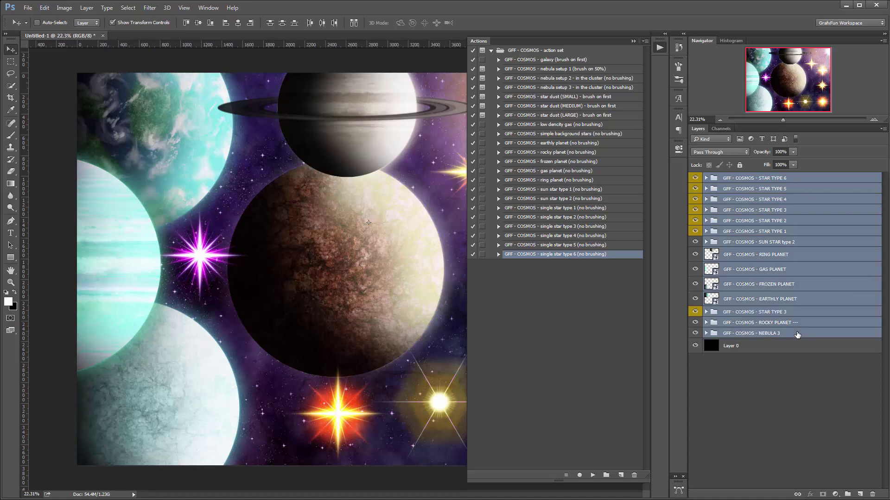
key(Delete)
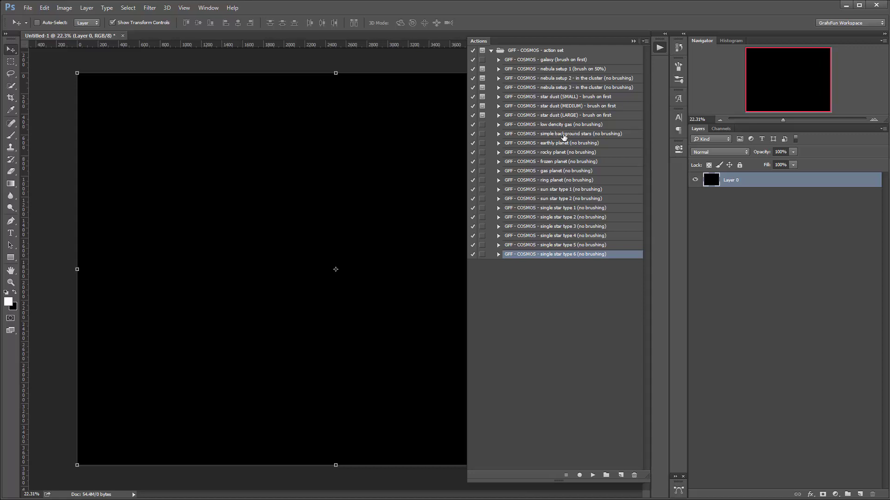
- Run the "low dencity gas (no brushing)" action on the black Layer 0
click(559, 125)
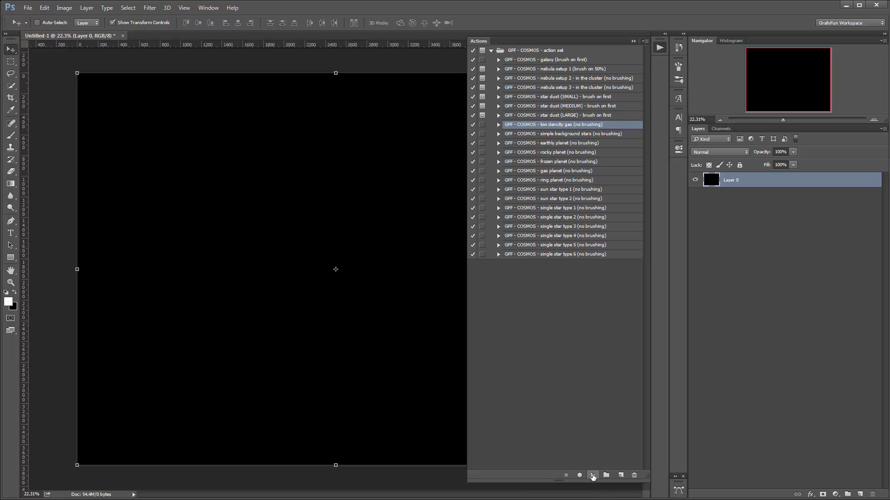
click(592, 476)
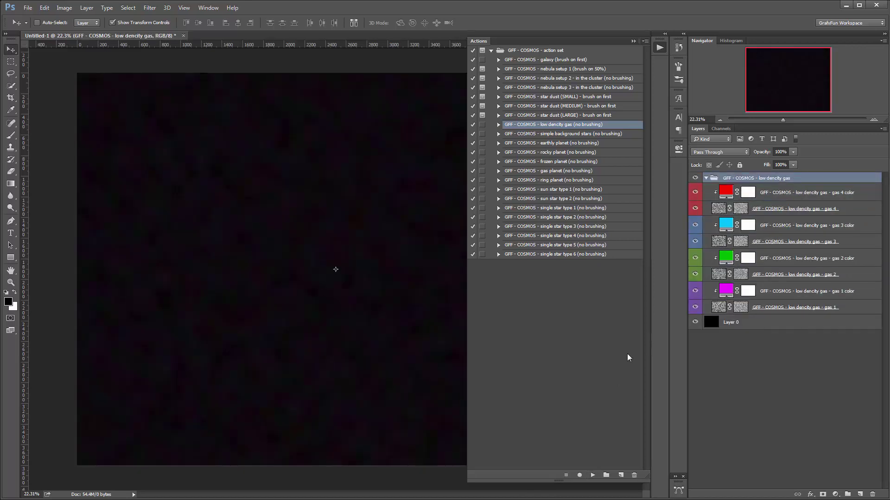
- Inspect the gas at 100% zoom and toggle the visibility of the gas 4 and gas 1 layers off and on
drag(783, 120, 787, 119)
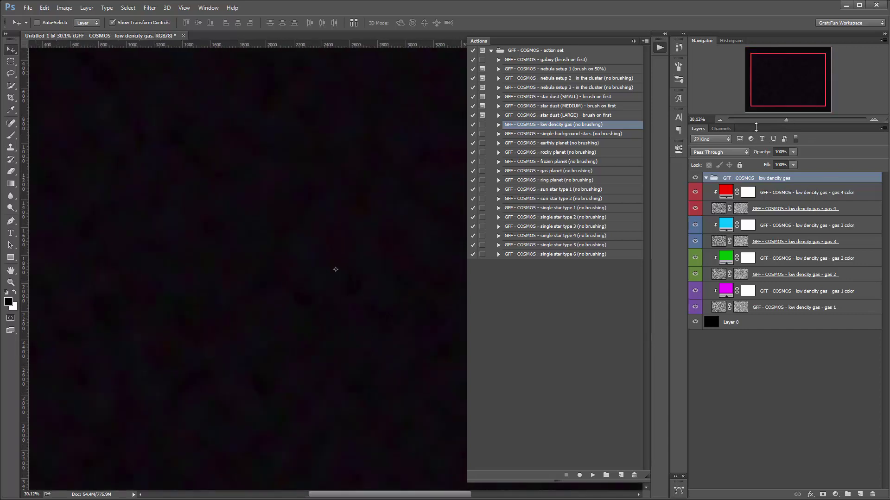
click(700, 120)
text(100)
key(Return)
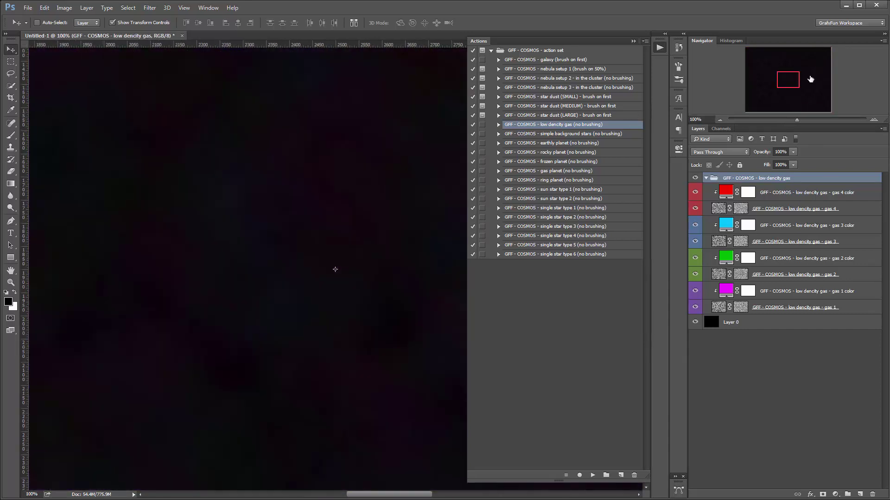
drag(795, 81, 788, 82)
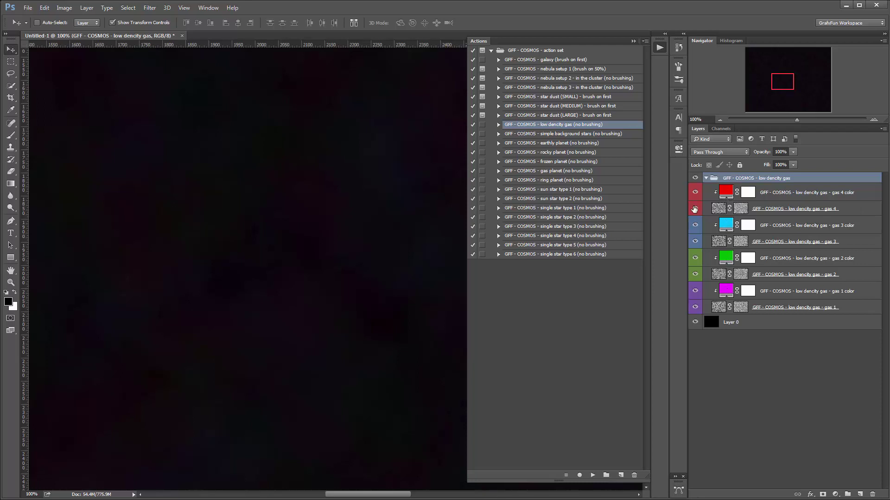
click(694, 208)
click(695, 308)
click(695, 308)
click(695, 208)
- Try a darker red, hex b40000, for the "gas 4 color" fill
double_click(729, 187)
click(616, 237)
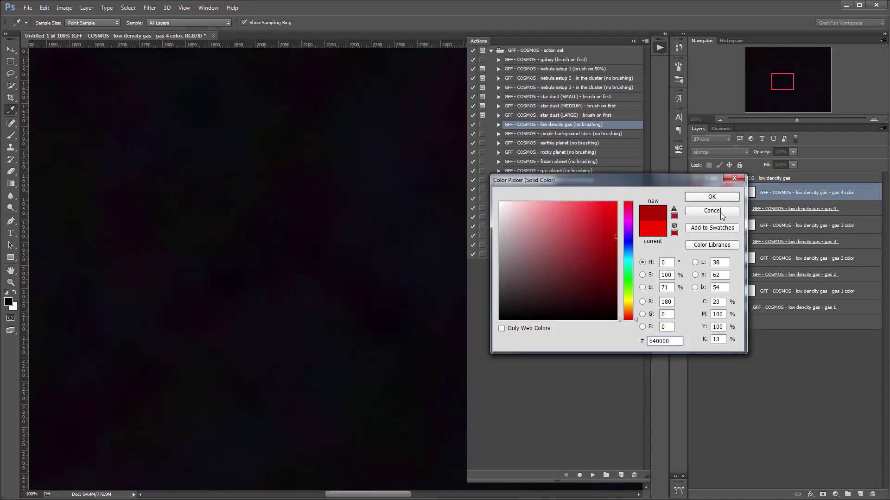
click(711, 197)
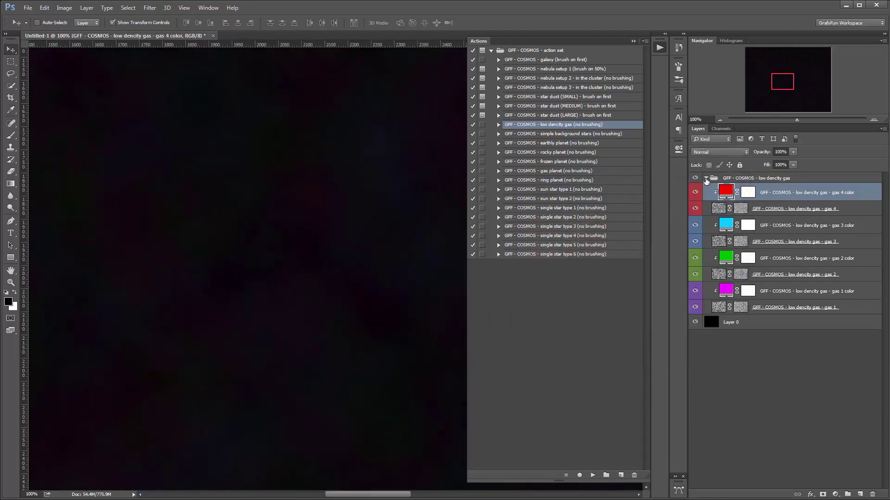
- Collapse the low dencity gas group and, with no layers selected, run the "simple background stars (no brushing)" action
click(706, 178)
click(777, 240)
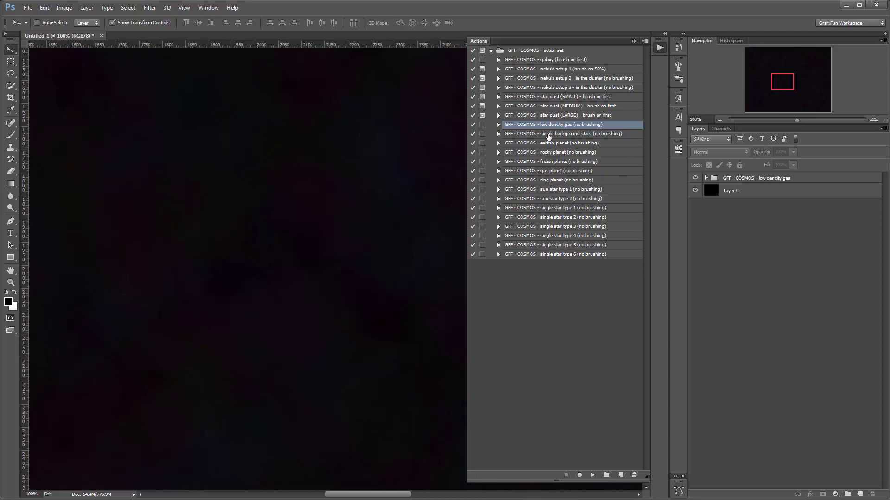
click(587, 135)
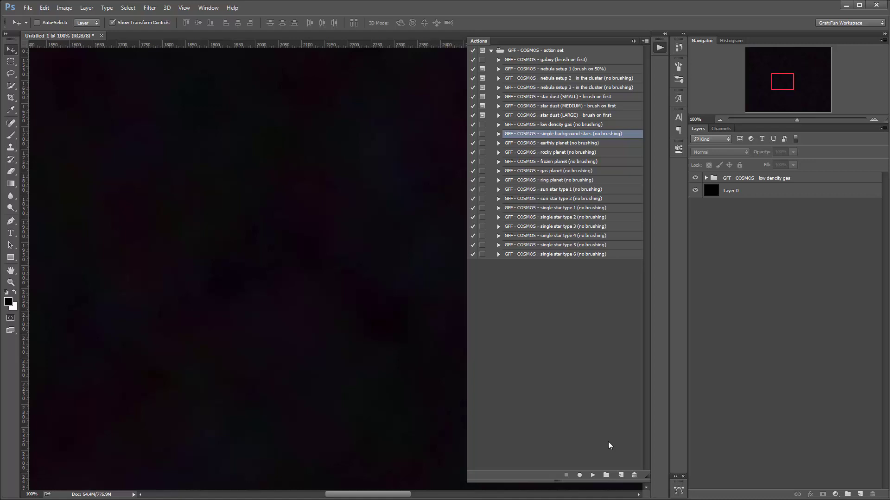
click(592, 476)
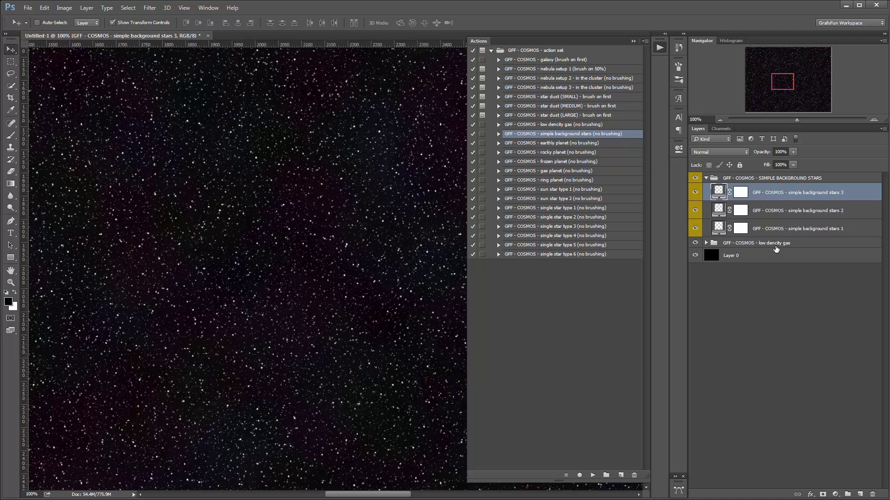
- Expand the low dencity gas group and set the fill of the gas 3 layer to 12%
click(793, 244)
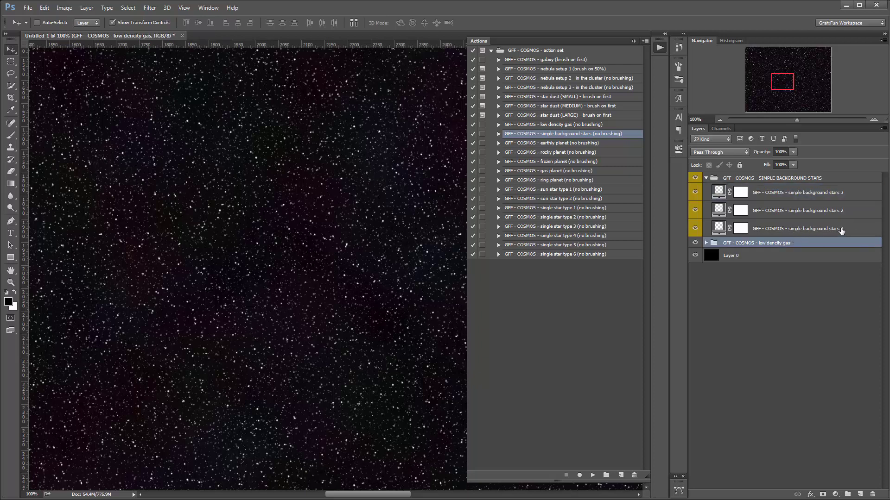
click(705, 243)
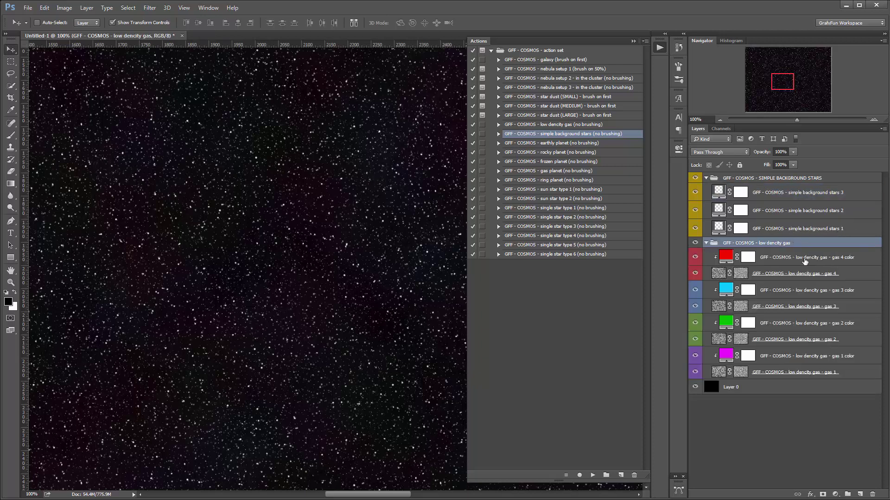
click(851, 277)
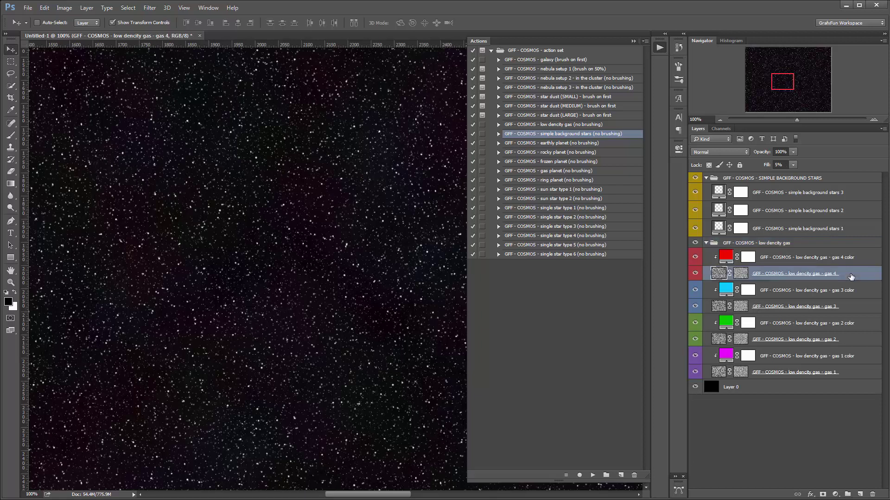
click(708, 274)
click(769, 307)
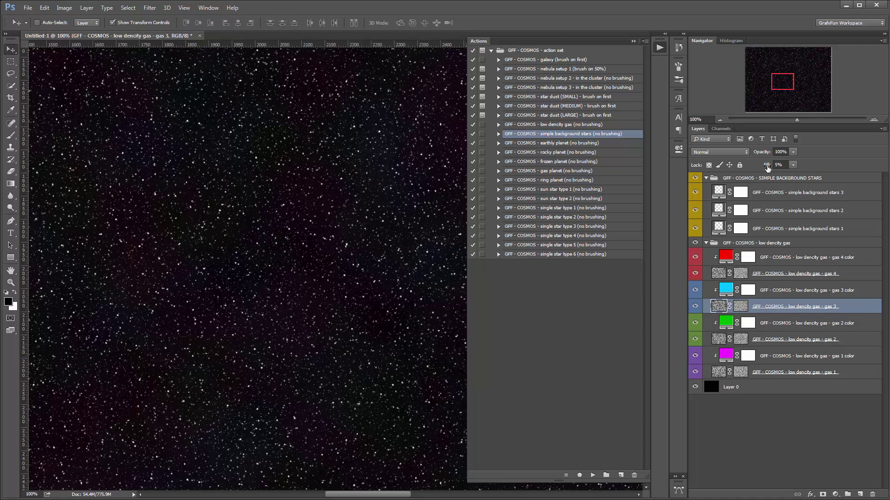
drag(767, 168, 770, 168)
drag(771, 169, 771, 169)
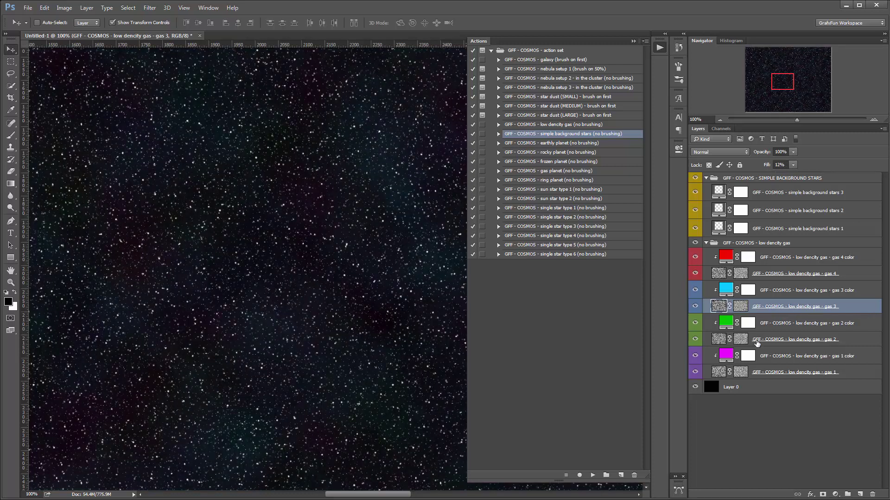
- Increase the fill of the gas 1 layer and collapse the low dencity gas group
click(812, 356)
click(772, 374)
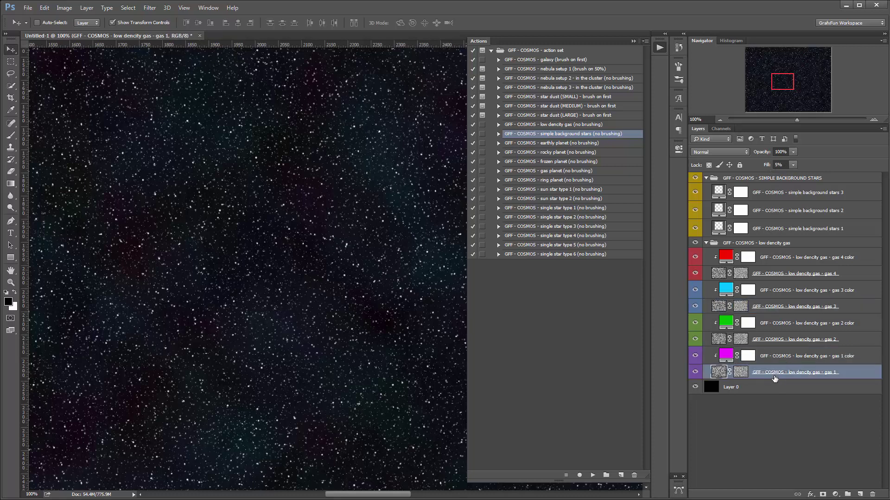
drag(765, 165, 769, 165)
click(706, 243)
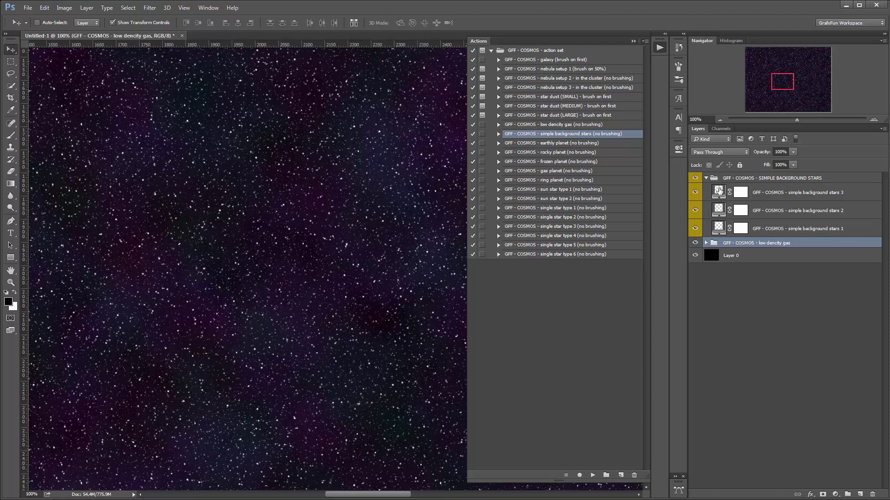
- Check the pattern fill scales of simple background stars 3, 2 and 1 without changing them
double_click(718, 190)
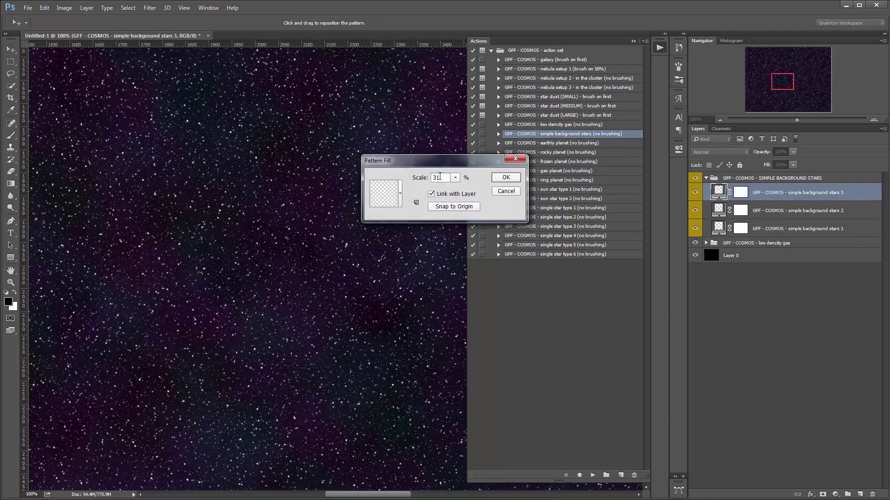
click(504, 178)
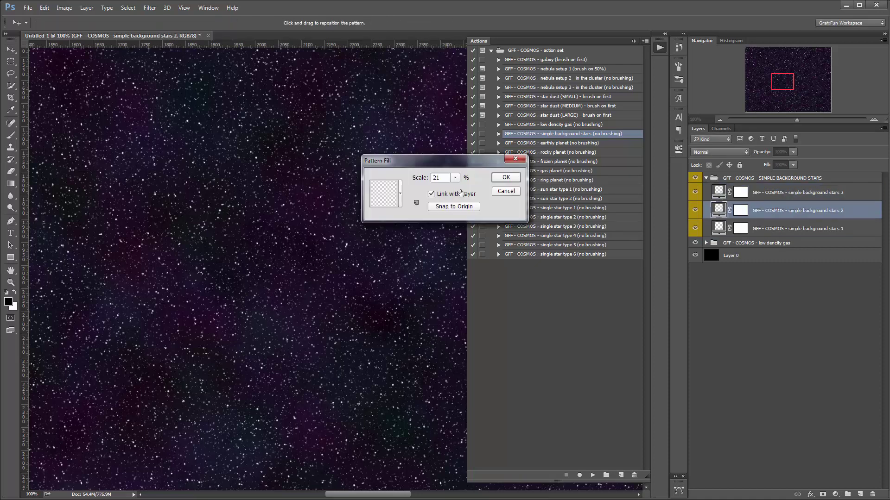
click(503, 178)
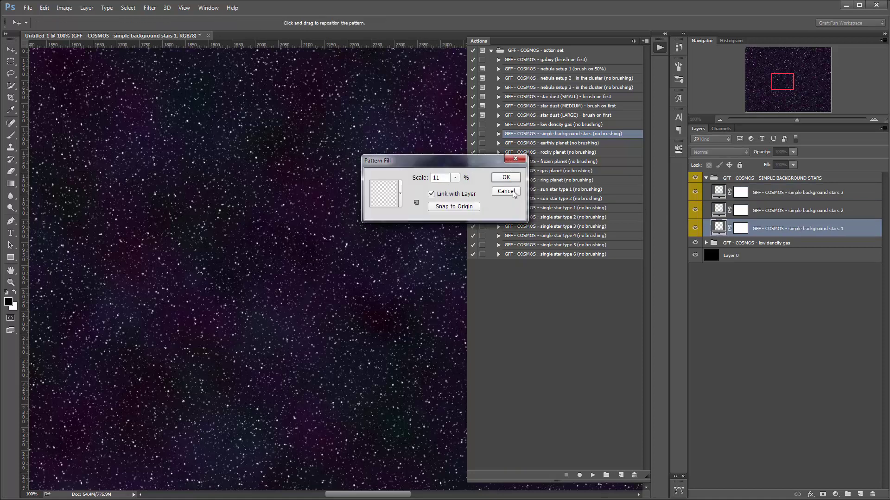
click(513, 192)
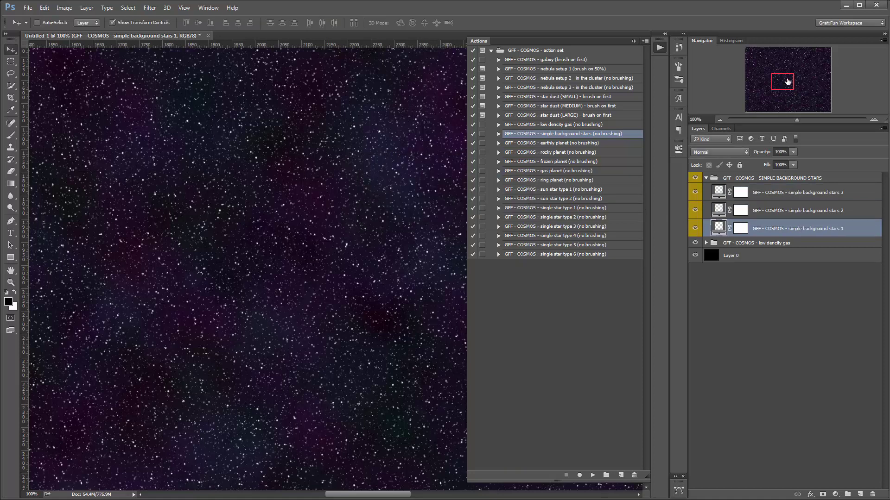
- Hide the simple background stars 1 and 2 layers, leaving only simple background stars 3 visible in the stars group
drag(786, 81, 784, 83)
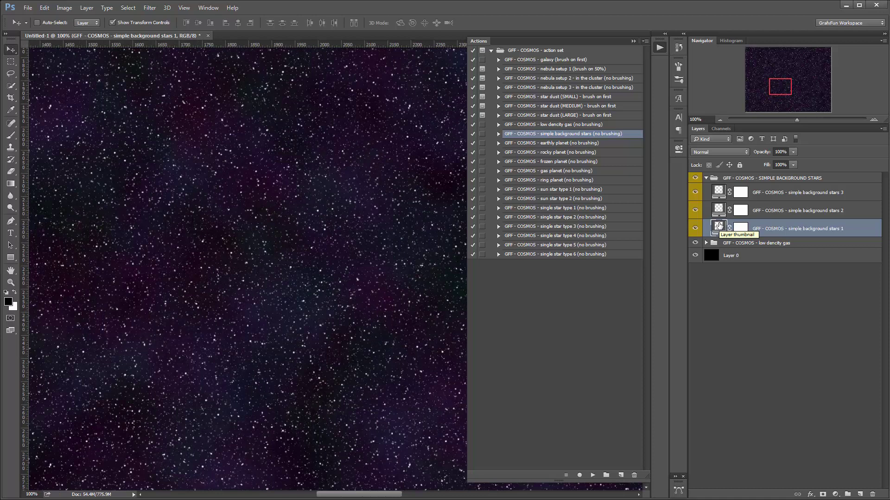
drag(775, 92, 780, 80)
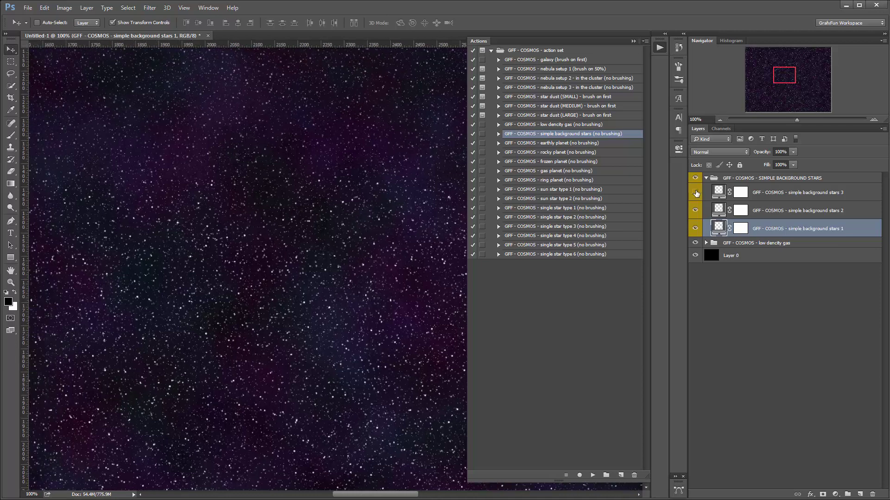
click(695, 192)
click(695, 228)
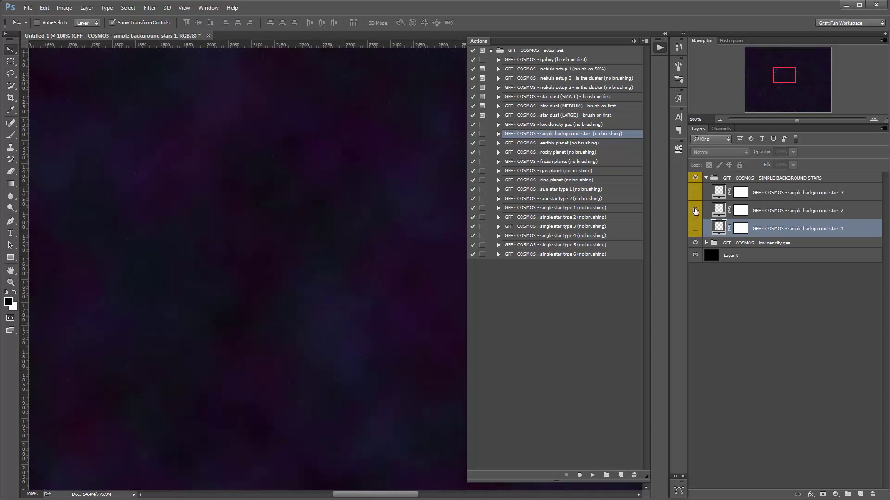
click(695, 212)
click(696, 192)
- Slightly increase the pattern fill scale of the simple background stars 3 layer
double_click(719, 192)
click(455, 178)
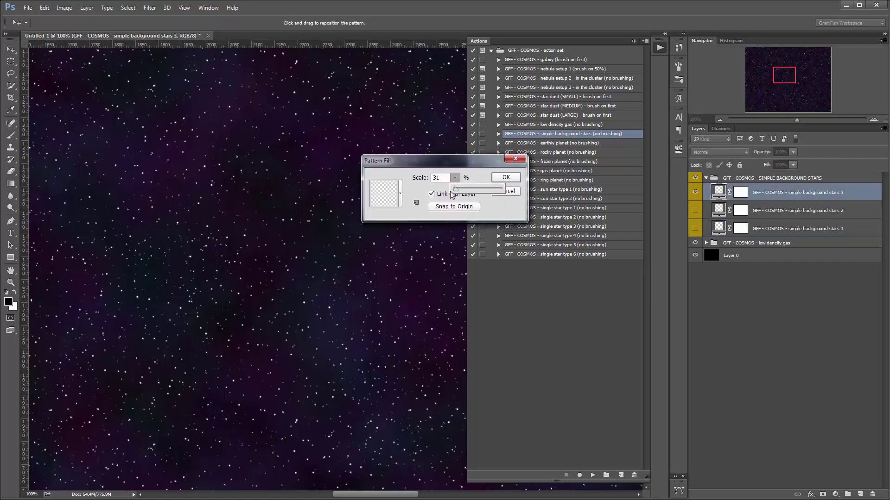
drag(456, 189, 457, 189)
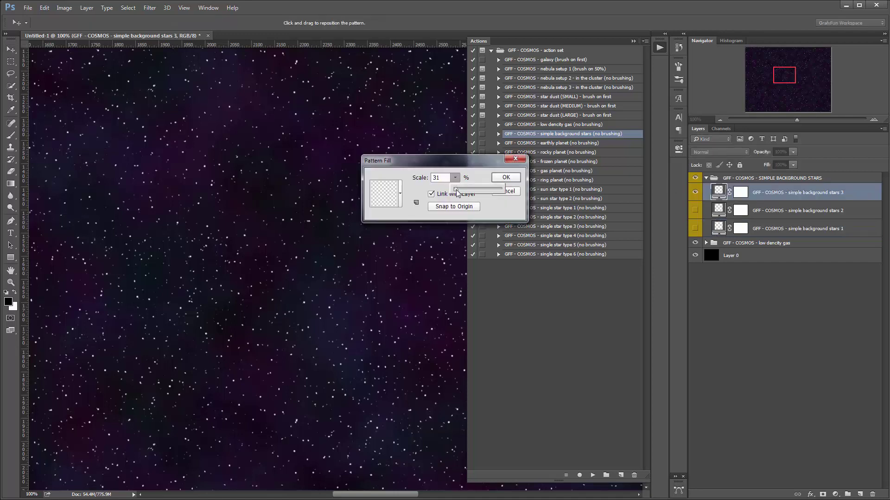
click(505, 177)
click(505, 177)
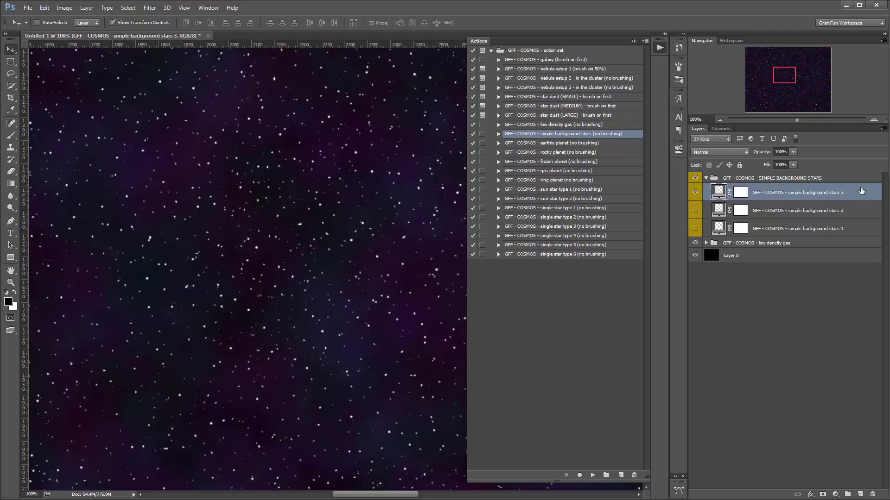
- Duplicate the simple background stars 3 layer directly below the original and rasterize the copy
drag(854, 195, 855, 205)
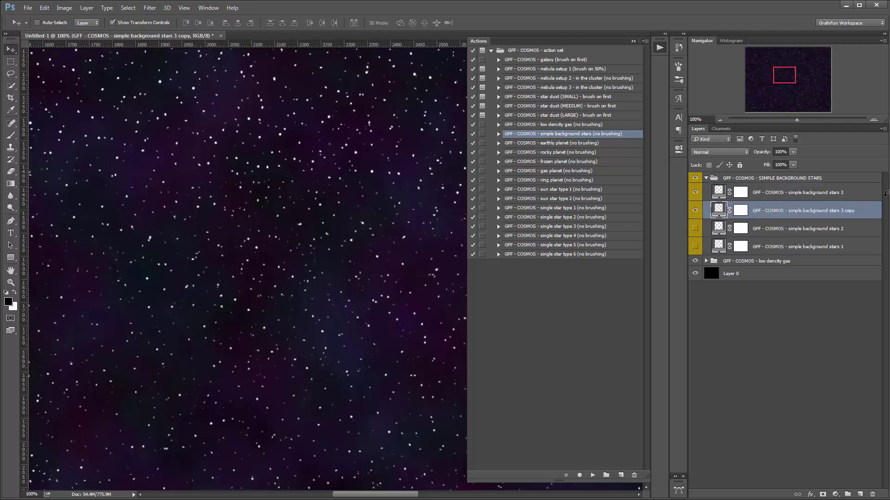
right_click(860, 211)
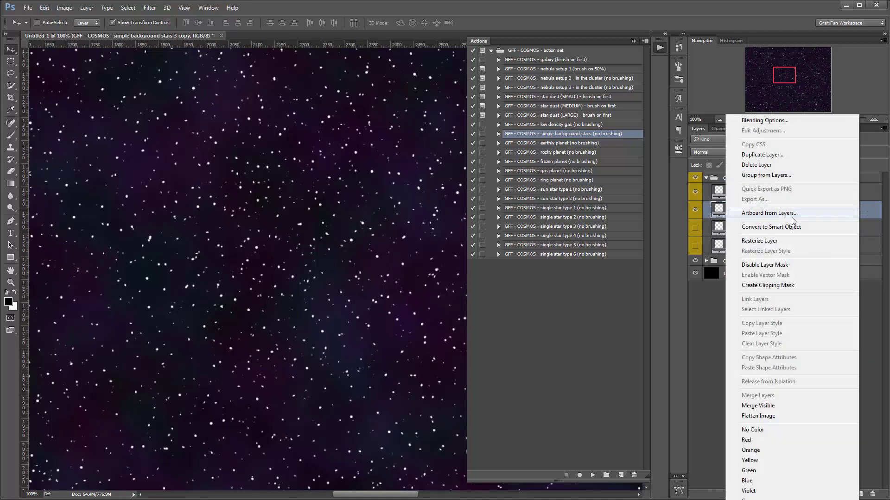
click(782, 240)
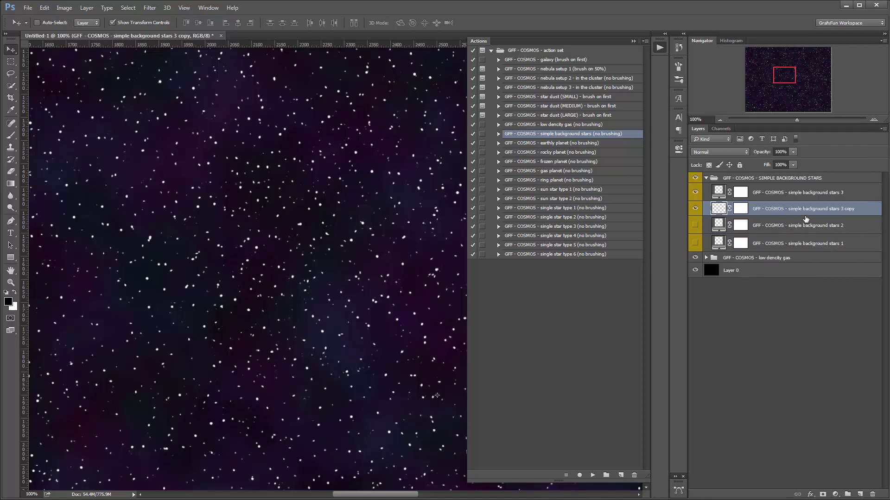
- Apply a Gaussian Blur with a 2.7 pixel radius to the rasterized stars copy
click(149, 8)
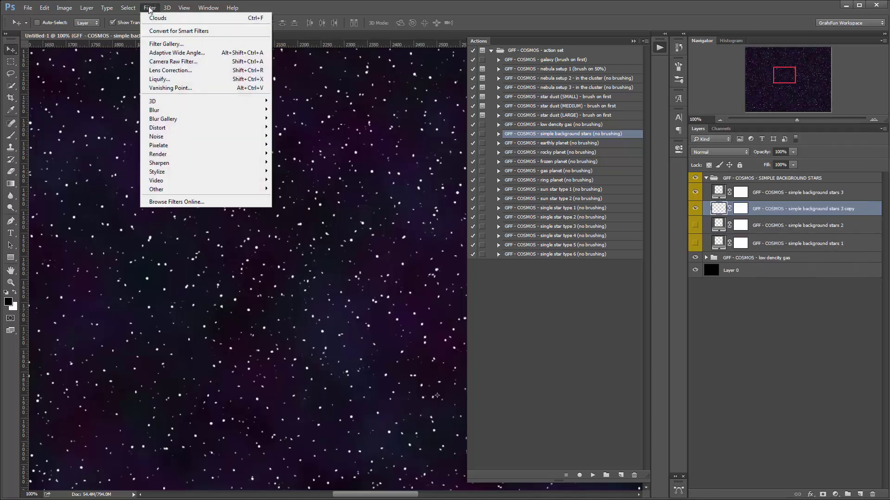
mouse_move(176, 114)
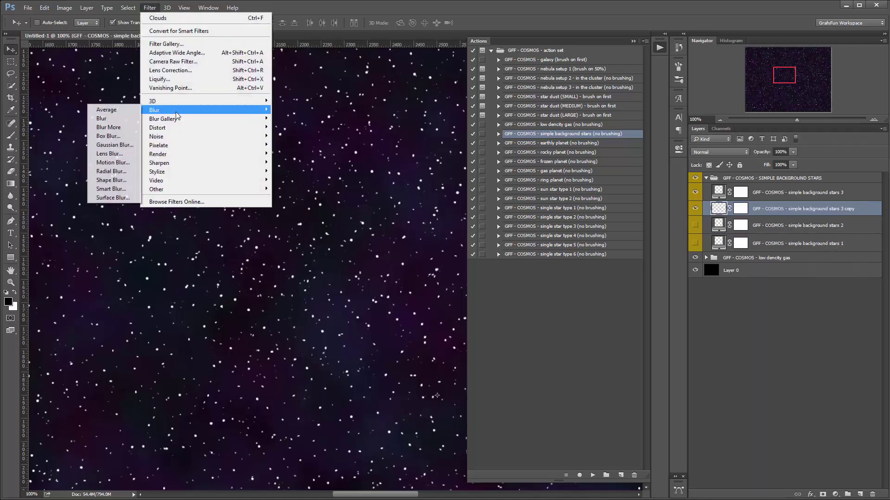
click(121, 145)
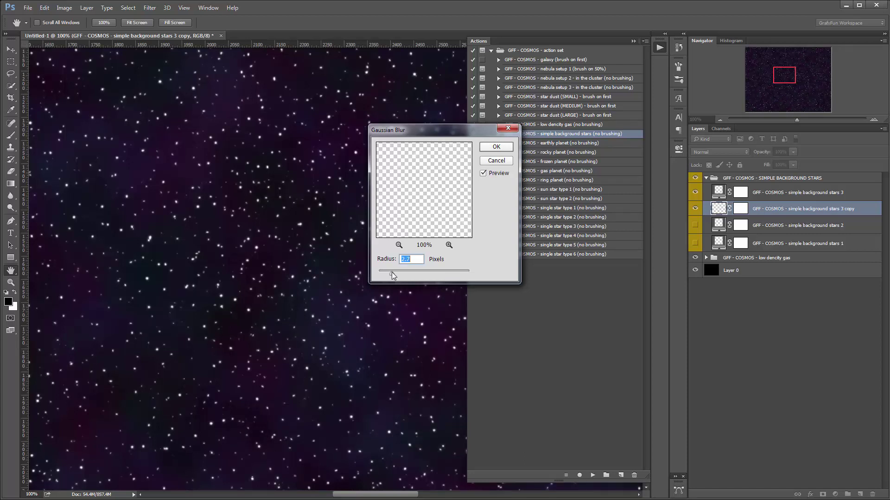
click(495, 146)
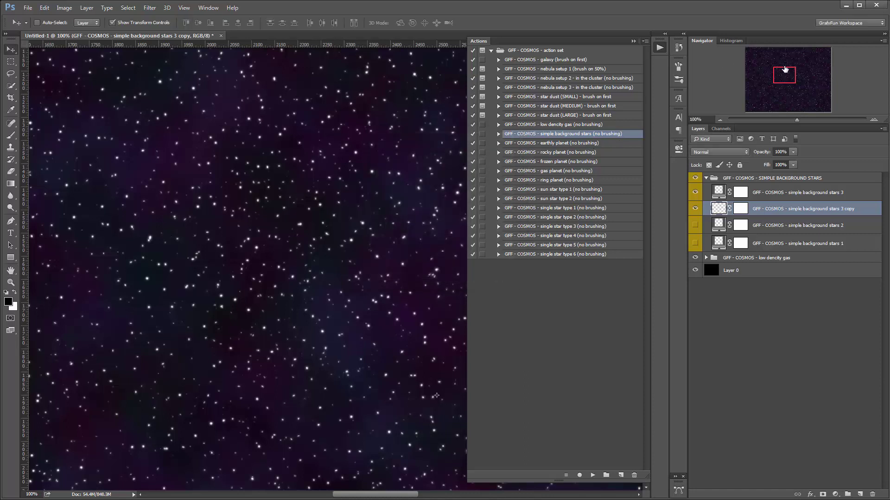
- Toggle the blurred stars copy off and on repeatedly to compare the glow around the stars
drag(784, 75, 779, 76)
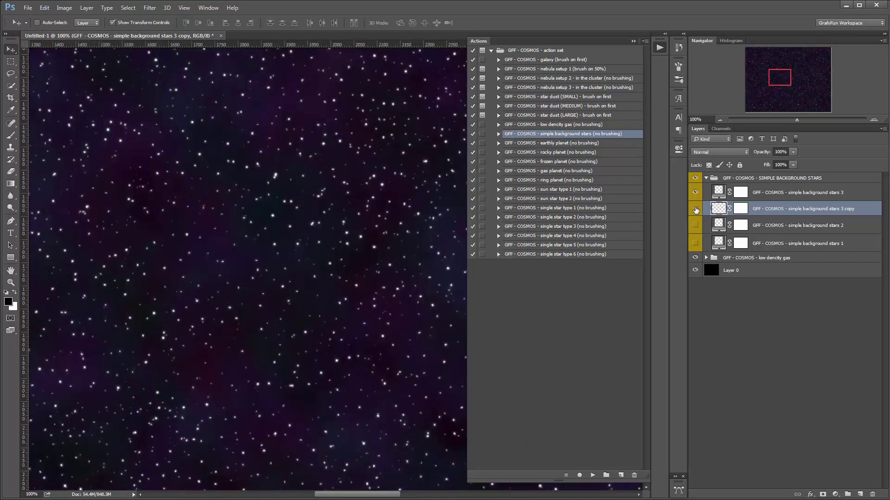
click(695, 209)
click(695, 209)
click(695, 209)
click(695, 209)
click(10, 135)
click(10, 171)
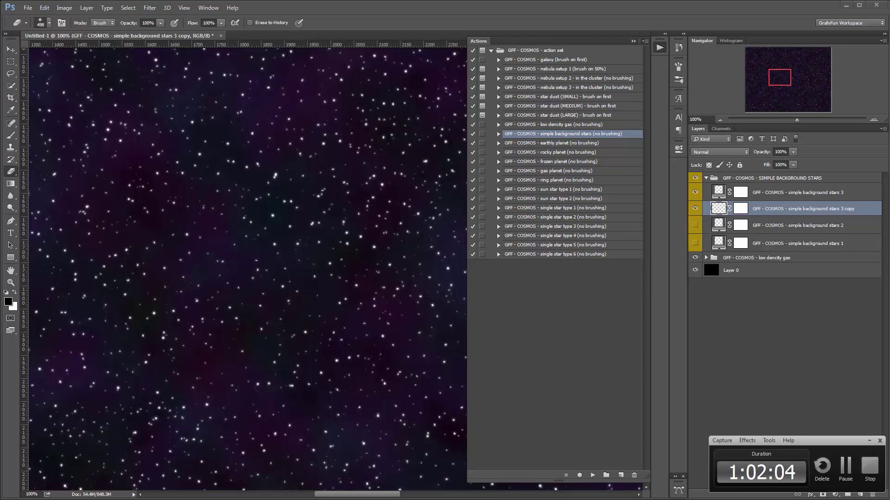
click(846, 464)
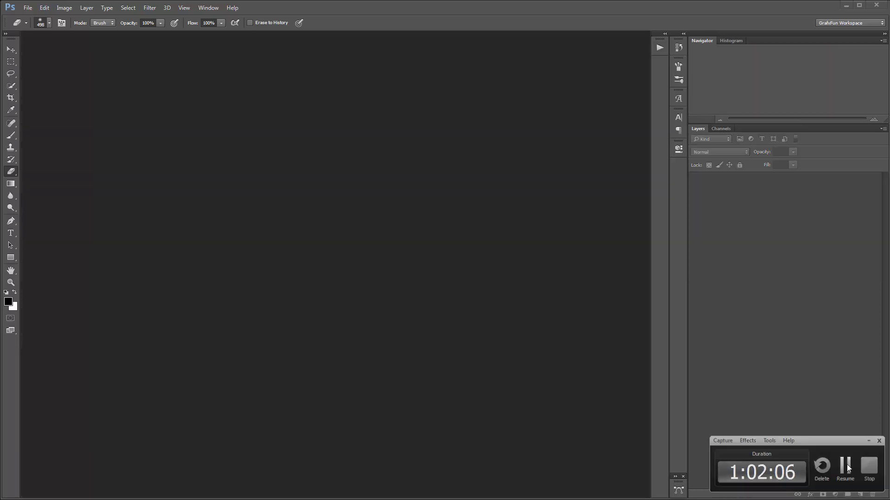
click(845, 466)
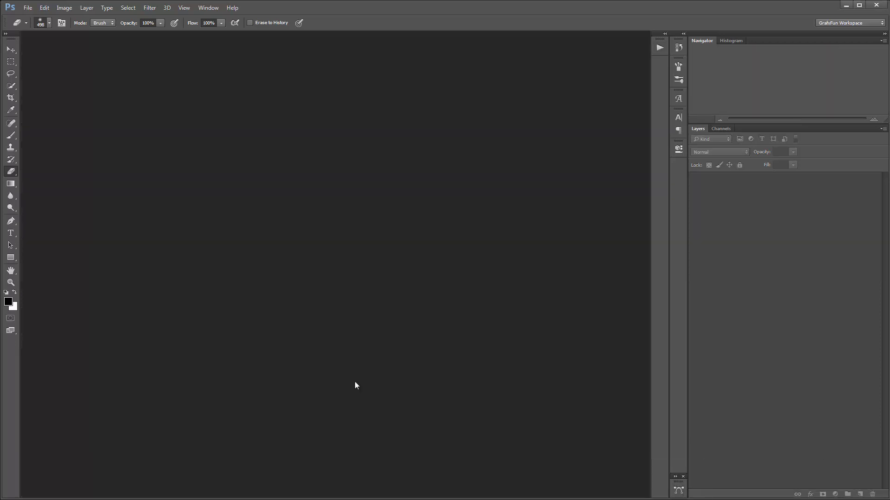
- Open GFF - GALAXY 3a.jpg and GFF - GALAXY 4.jpg from the GFF - COSMOS Photoshop Action Set folder
click(121, 493)
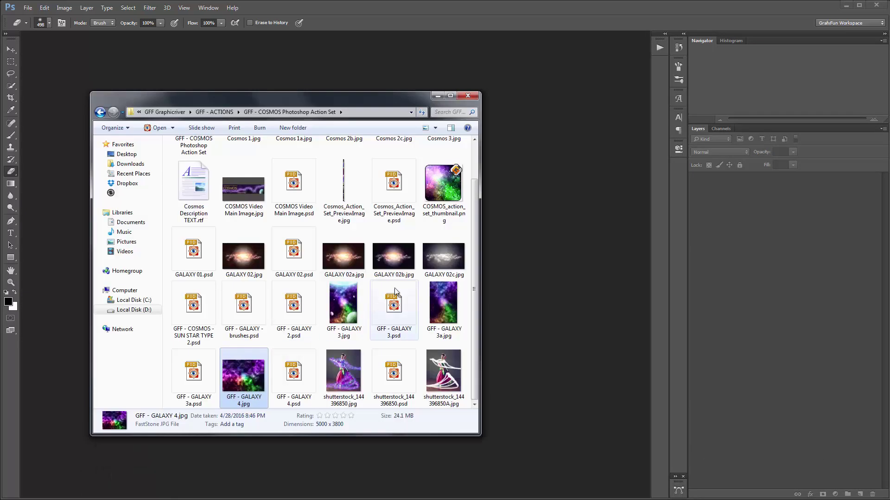
click(452, 306)
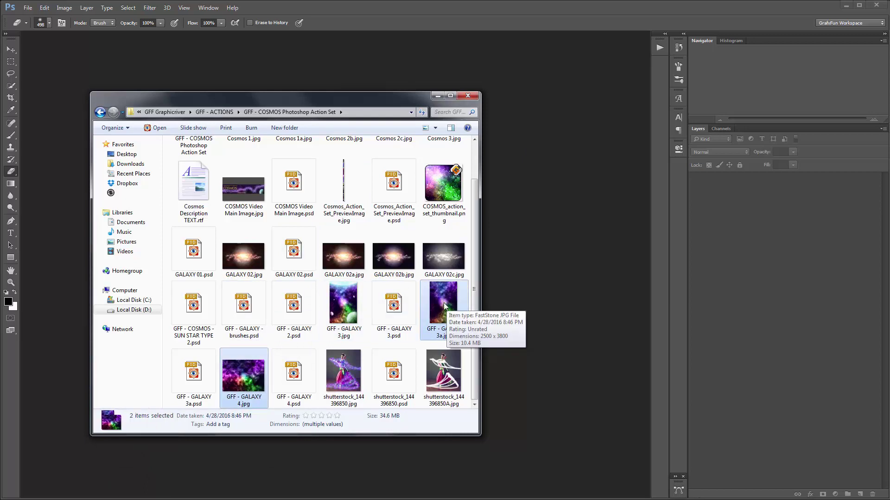
drag(444, 304, 566, 125)
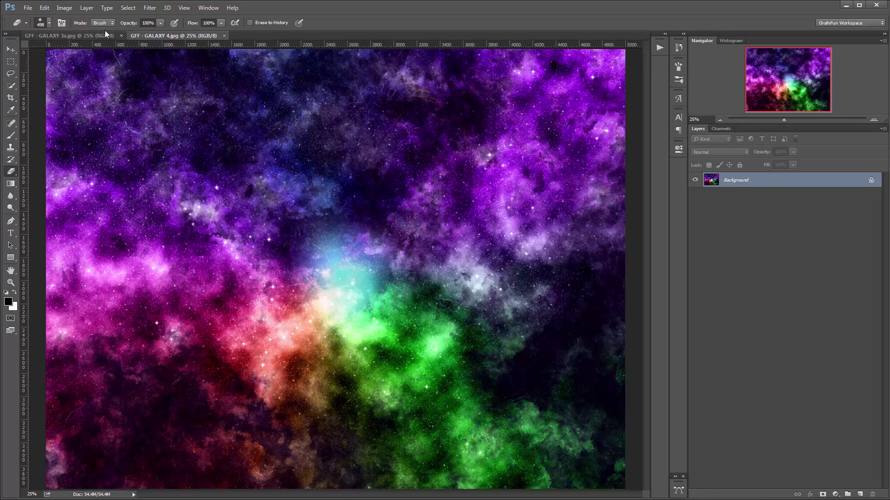
- Copy the GALAXY 3a image into the GALAXY 4 document as a layer and shift it to cover only the canvas's left part
click(69, 35)
click(10, 49)
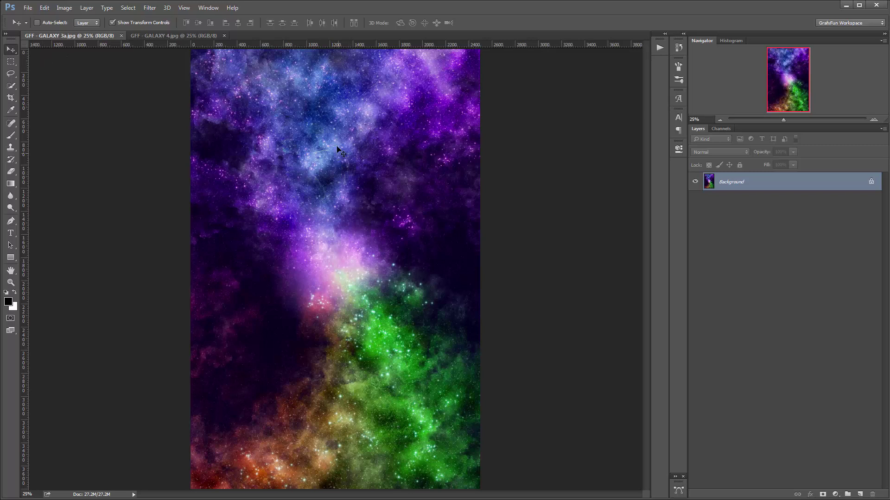
drag(339, 153, 376, 167)
drag(387, 201, 408, 182)
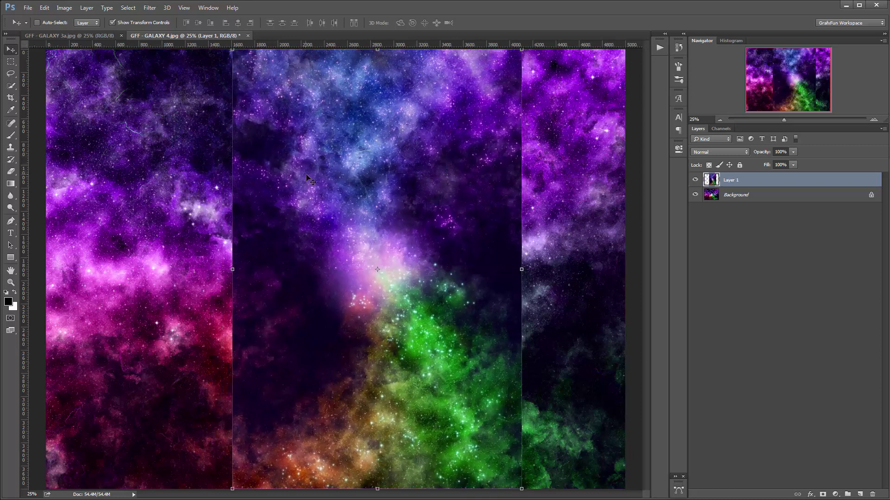
drag(360, 167, 198, 174)
drag(351, 144, 84, 144)
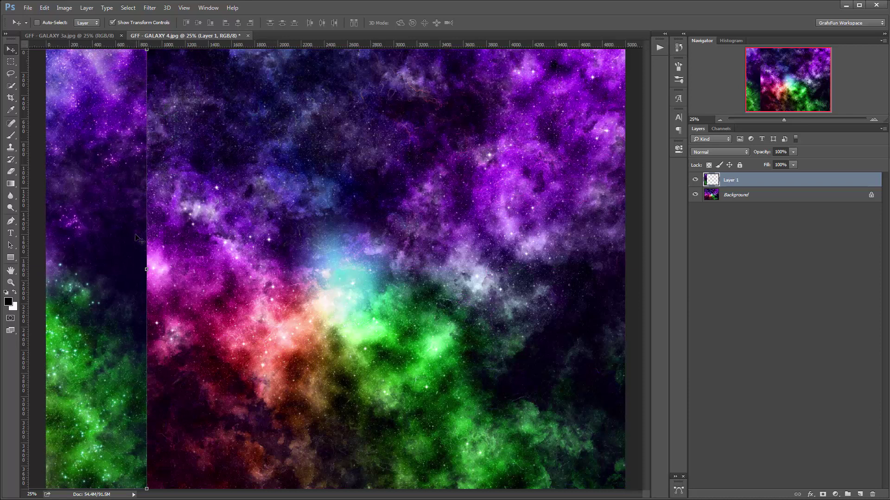
- Try erasing the right edge of Layer 1 with a soft Eraser, and undo the stroke
click(11, 172)
mouse_move(155, 208)
mouse_down()
mouse_move(143, 264)
mouse_move(140, 201)
mouse_move(159, 222)
mouse_move(167, 195)
mouse_move(143, 164)
mouse_move(163, 117)
mouse_move(143, 78)
mouse_move(169, 65)
mouse_move(150, 50)
mouse_move(156, 110)
mouse_move(141, 230)
mouse_move(122, 272)
mouse_move(163, 299)
mouse_move(157, 342)
mouse_up()
key(ctrl+z)
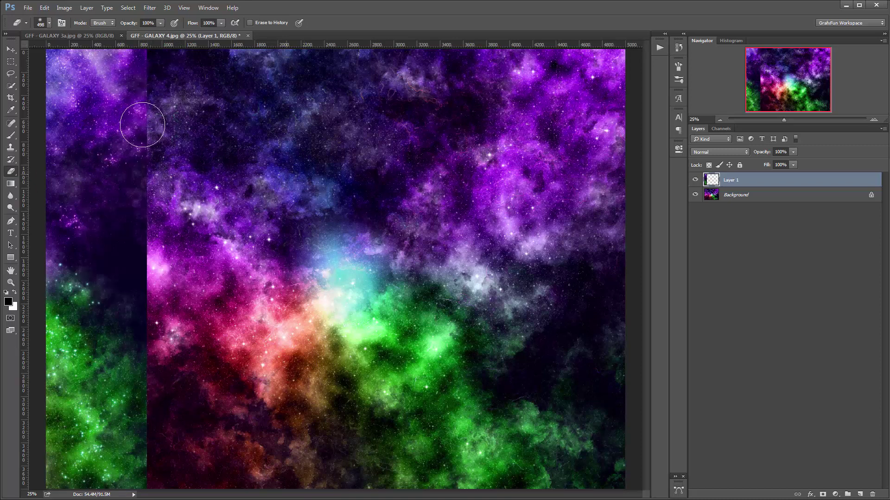
- Switch the Eraser to the 1500 px cloud-shaped brush tip
click(49, 23)
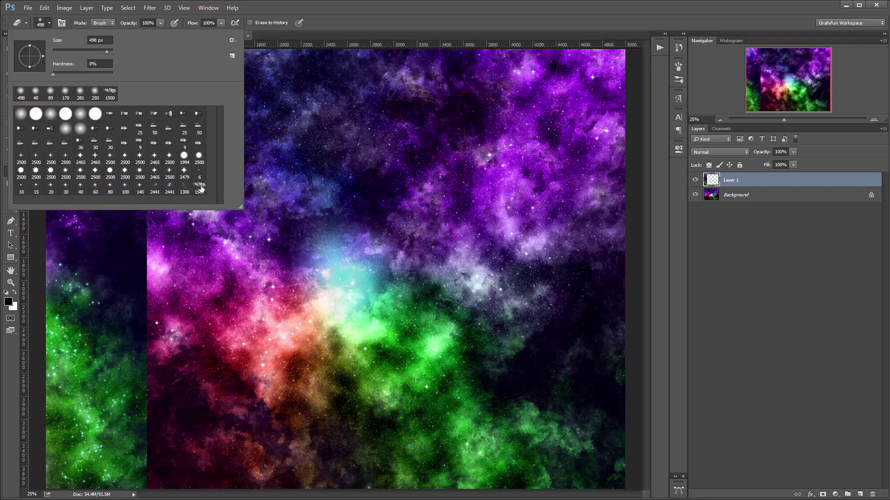
click(200, 186)
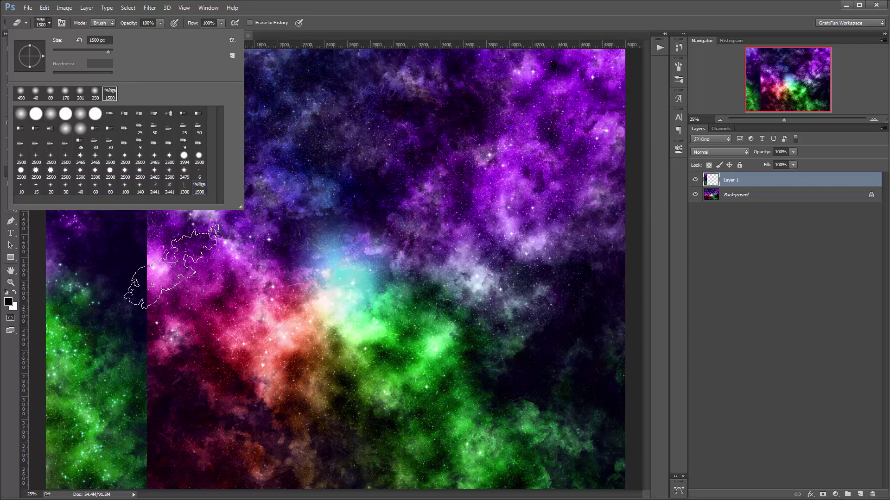
click(176, 255)
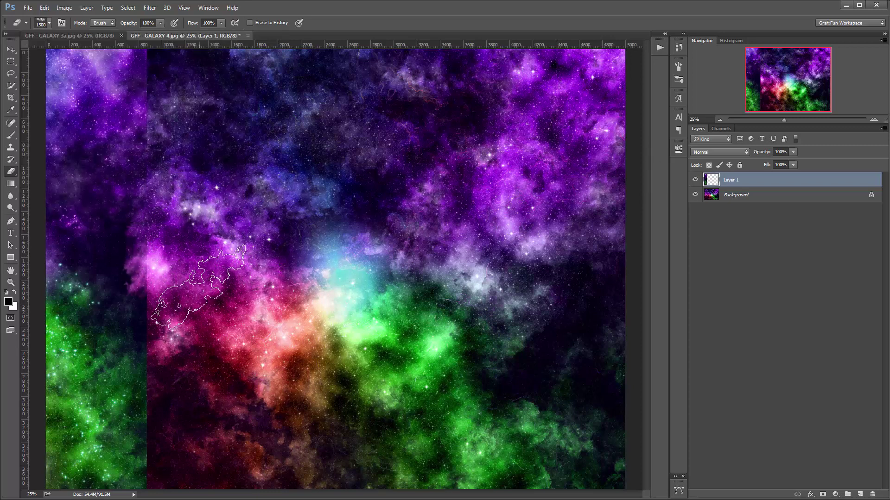
- Try erasing the right edge of Layer 1 with the cloud-shaped Eraser at 100% opacity, and undo the erasing
click(179, 234)
mouse_move(195, 89)
mouse_down()
mouse_move(197, 53)
mouse_move(193, 146)
mouse_move(161, 193)
mouse_move(172, 235)
mouse_move(156, 209)
mouse_move(163, 212)
mouse_move(163, 224)
mouse_move(123, 188)
mouse_move(186, 301)
mouse_move(183, 364)
mouse_move(193, 385)
mouse_move(165, 468)
mouse_move(194, 426)
mouse_up()
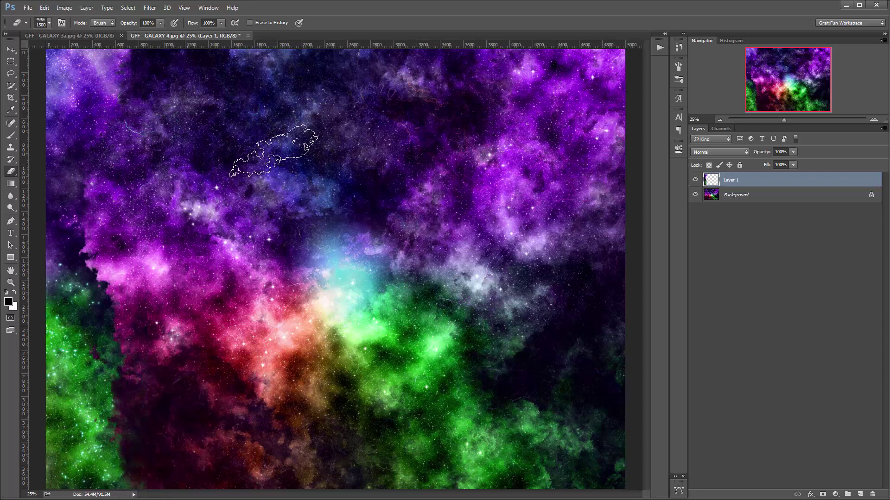
key(ctrl+z)
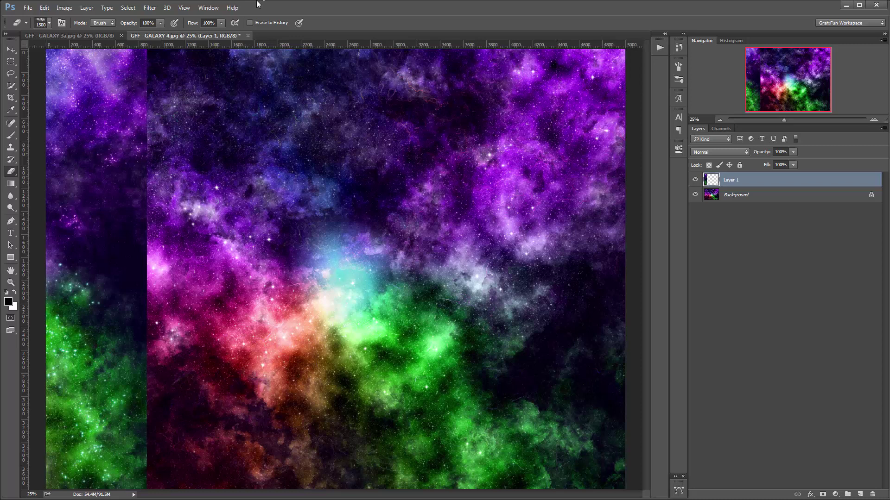
- Set the Eraser's opacity to 50% and move Layer 1 about 520 px to the right over the background galaxy
click(160, 22)
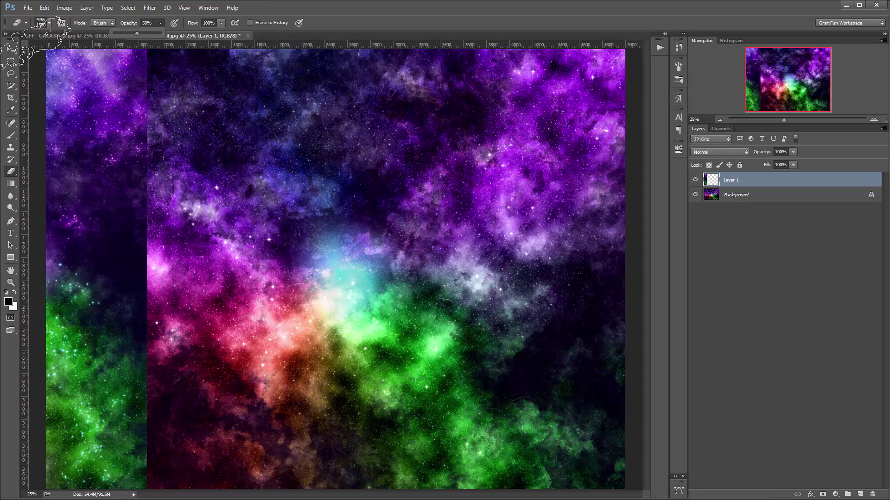
click(10, 49)
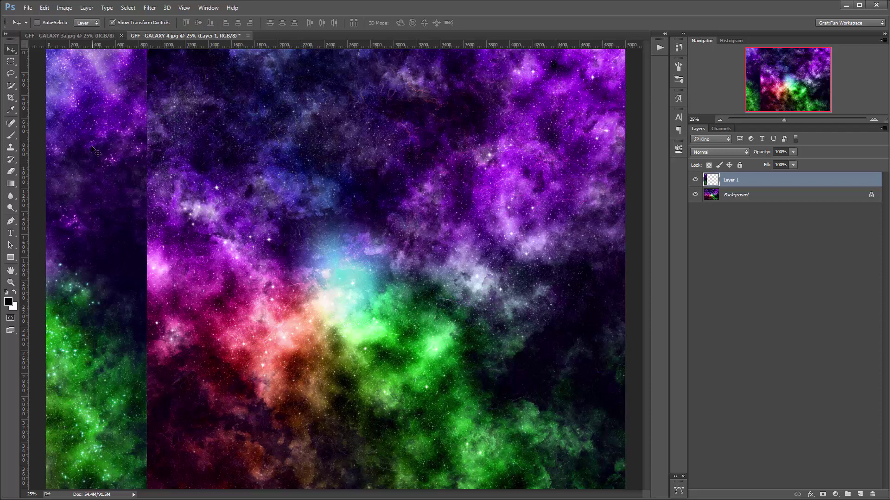
drag(123, 148, 183, 147)
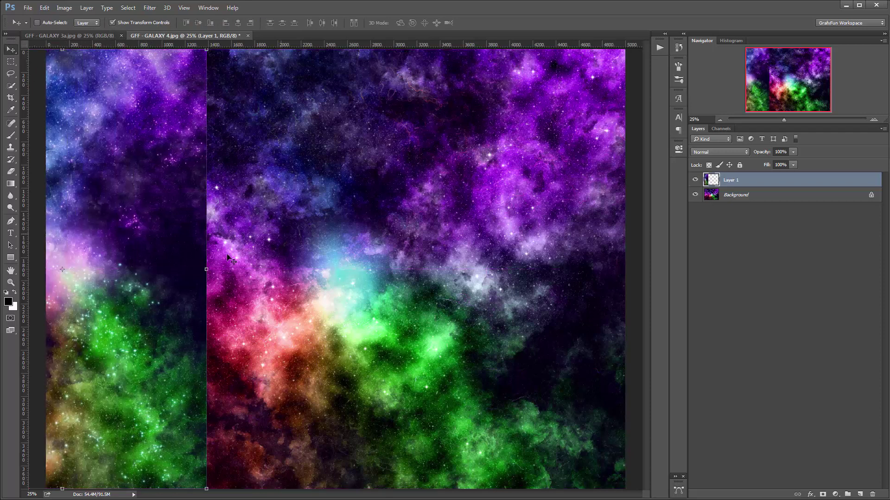
- Erase the hard right edge of Layer 1 with the 50% cloud-shaped Eraser, blending it irregularly into the background galaxy
click(11, 171)
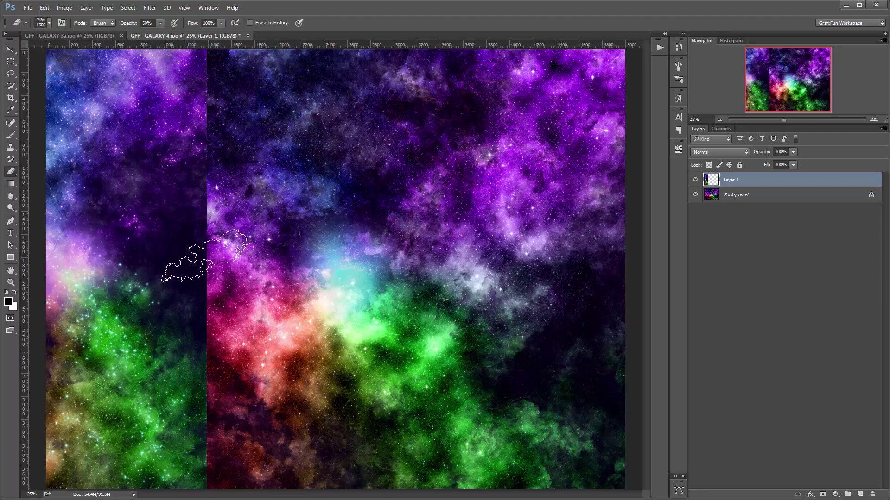
mouse_move(235, 272)
mouse_down()
mouse_move(248, 374)
mouse_move(218, 475)
mouse_move(205, 482)
mouse_move(234, 461)
mouse_move(248, 384)
mouse_move(197, 212)
mouse_move(203, 174)
mouse_move(237, 133)
mouse_move(229, 51)
mouse_move(257, 75)
mouse_move(239, 52)
mouse_move(234, 27)
mouse_move(243, 30)
mouse_move(252, 77)
mouse_move(234, 21)
mouse_up()
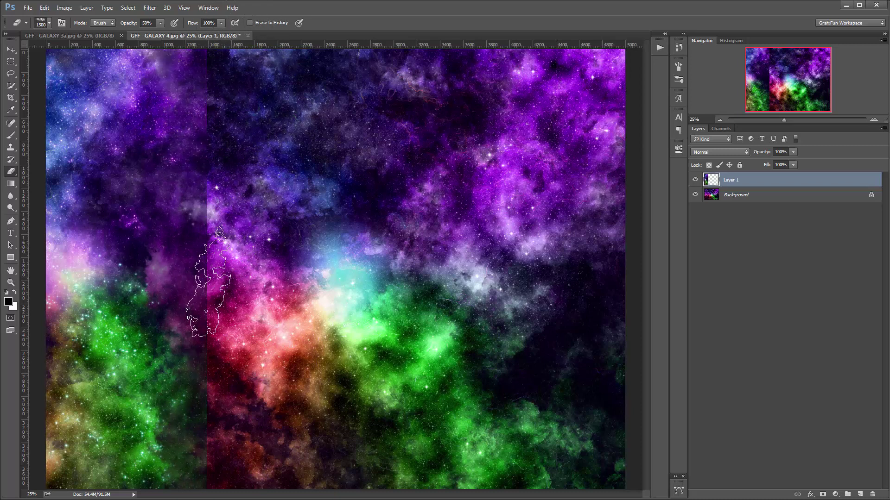
mouse_move(223, 457)
mouse_down()
mouse_move(214, 465)
mouse_move(259, 239)
mouse_move(215, 268)
mouse_move(239, 190)
mouse_up()
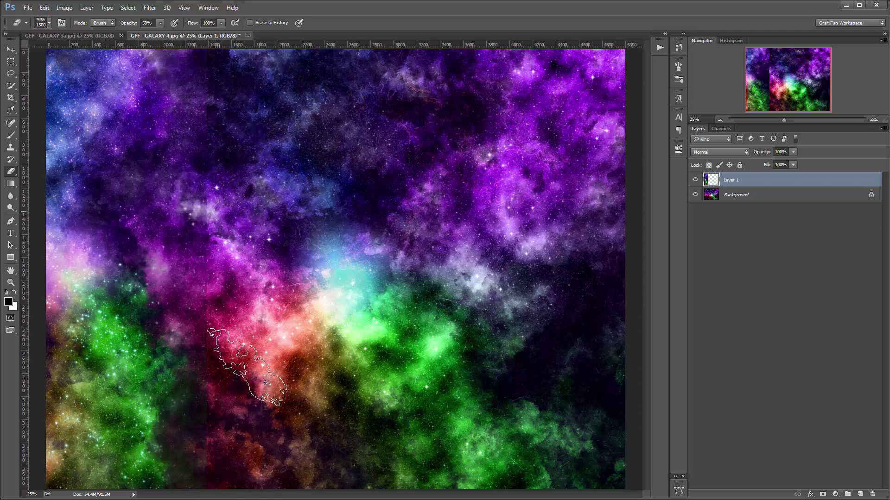
drag(227, 292, 203, 301)
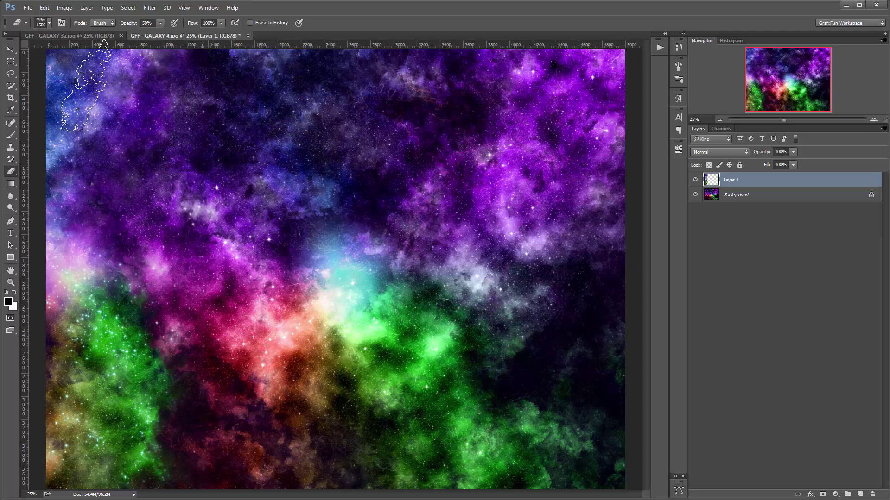
- Extend the canvas about 1100 px to the left with the Crop tool to include the hidden part of Layer 1
click(10, 97)
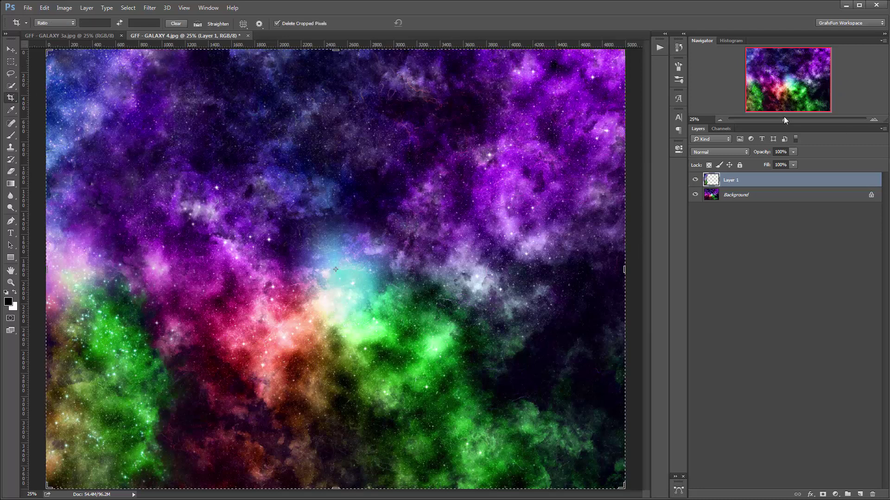
drag(785, 121, 781, 121)
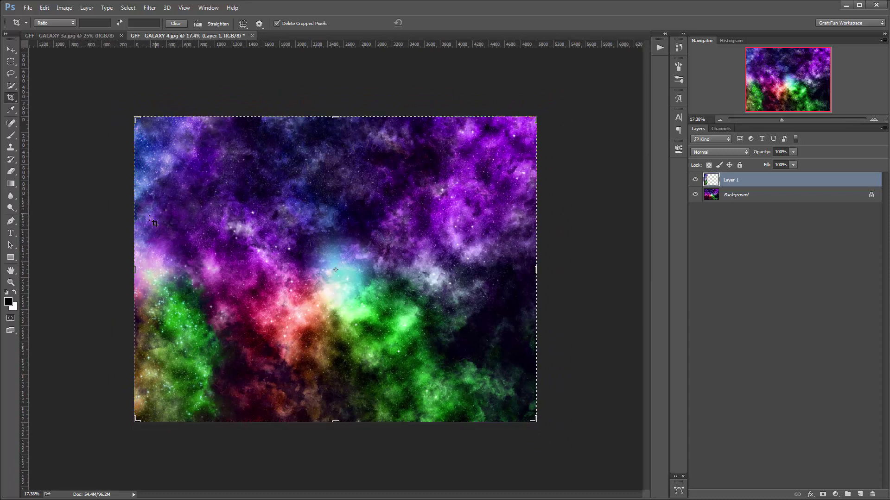
drag(135, 269, 91, 269)
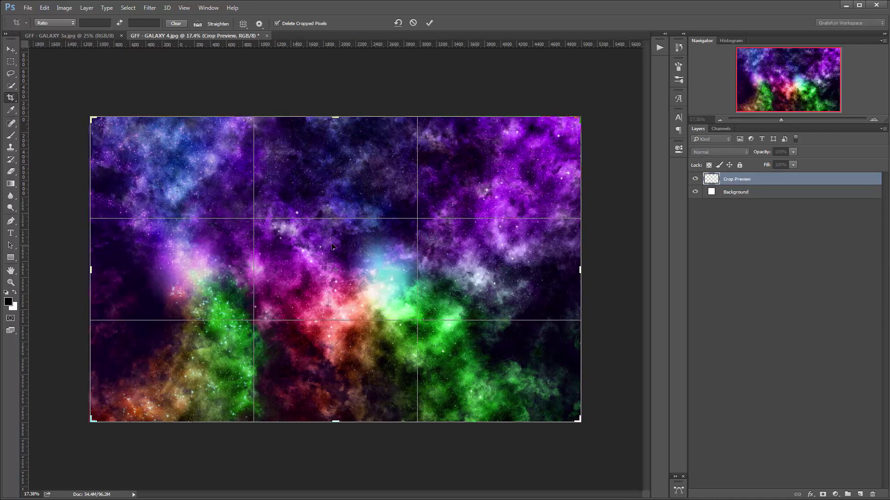
right_click(332, 245)
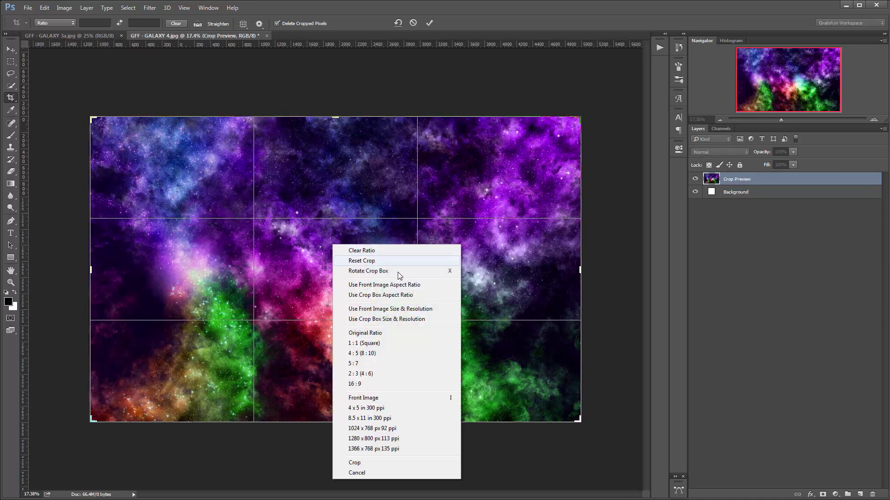
click(358, 472)
key(Return)
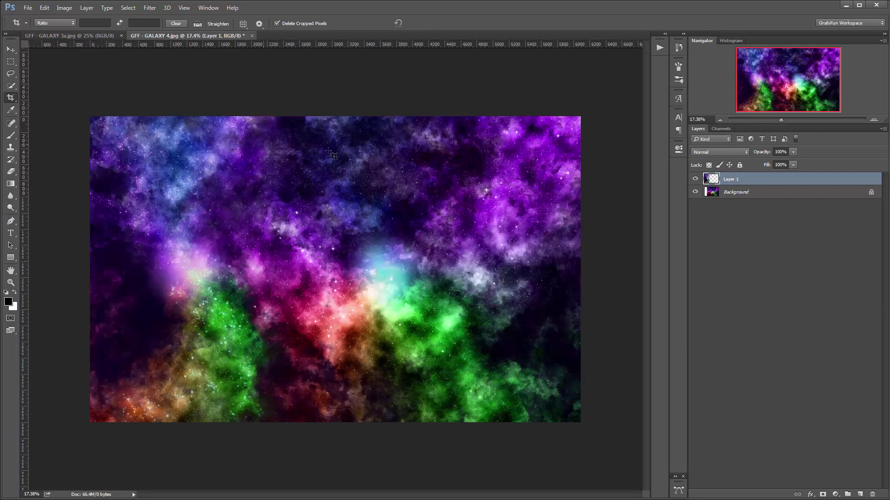
click(11, 49)
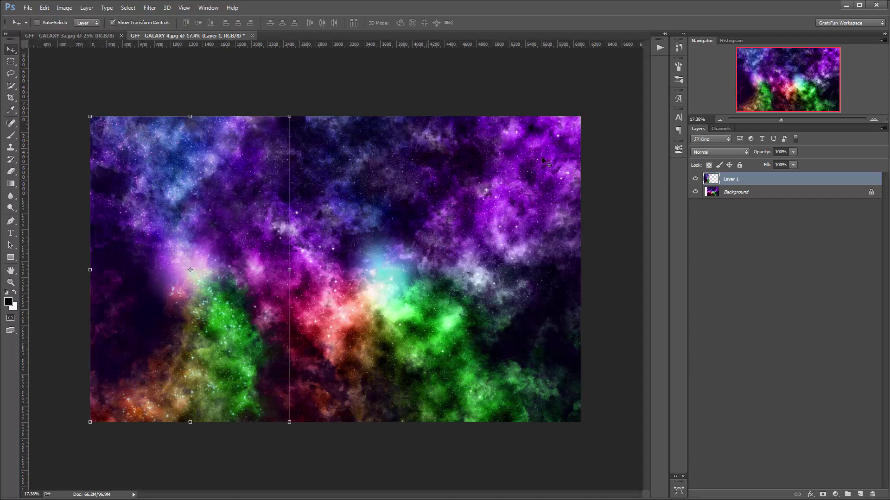
- Examine the blended galaxy scene at about 22% zoom, then show the recorded actions and select the GFF - COSMOS - action set folder
drag(782, 118, 783, 120)
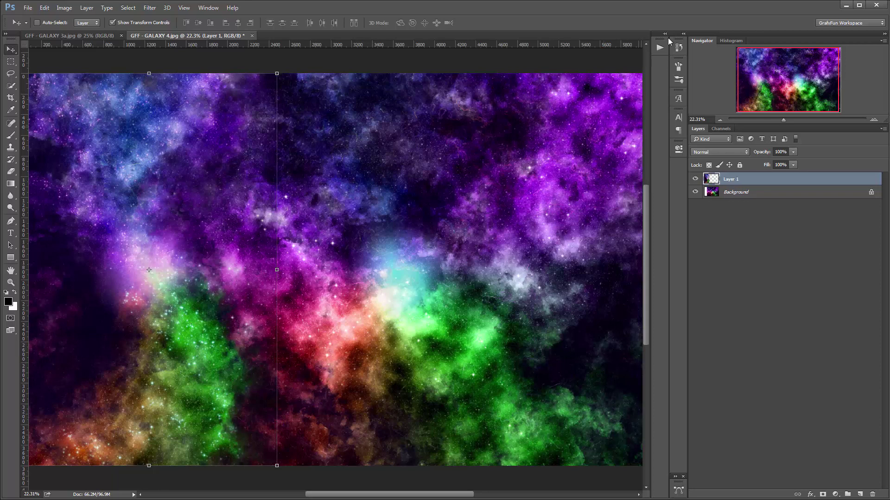
click(660, 48)
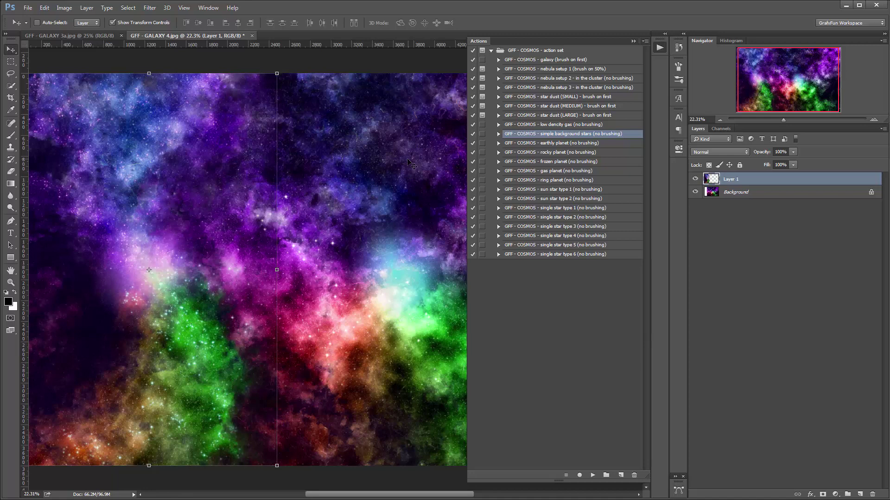
click(632, 41)
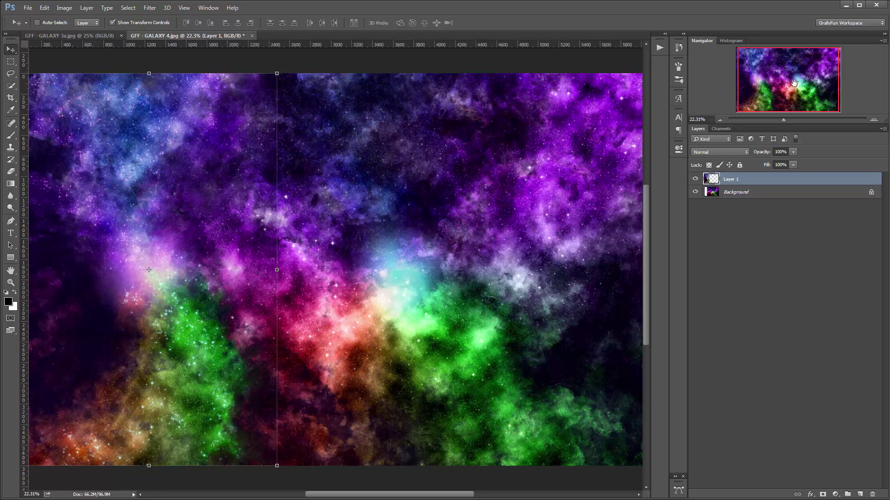
drag(794, 83, 792, 83)
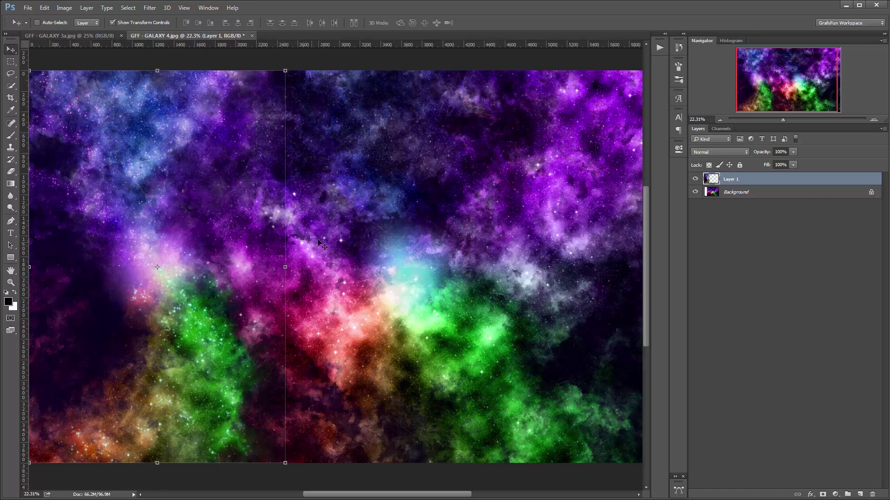
click(659, 47)
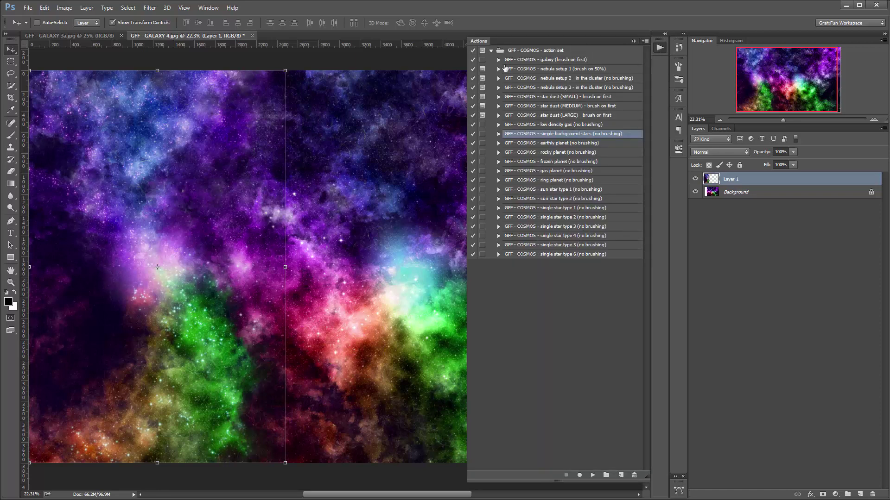
click(537, 51)
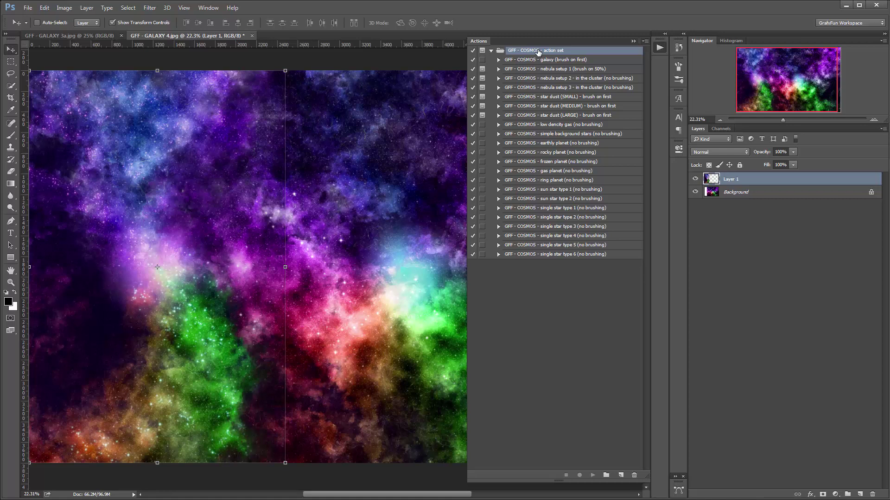